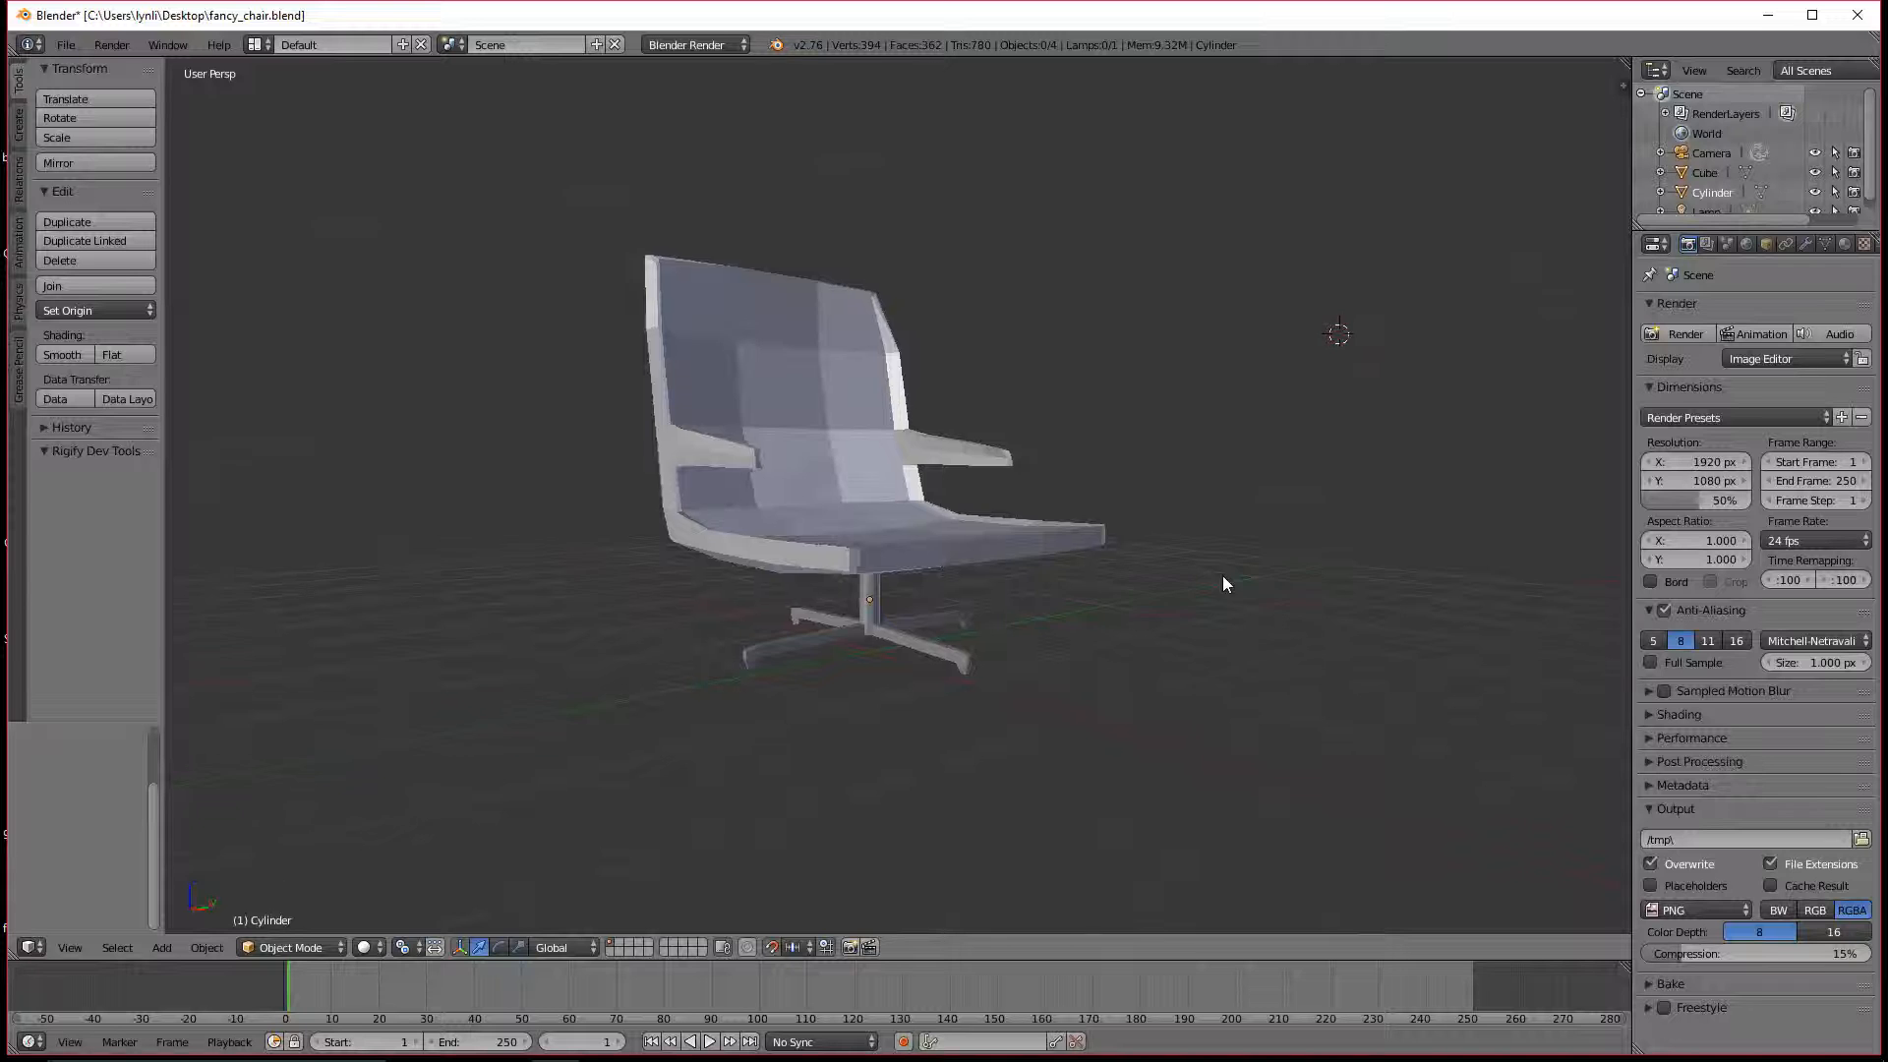
Step: Examine the finished chair from several angles, selecting its seat and its swivel base in turn
right_click(953, 618)
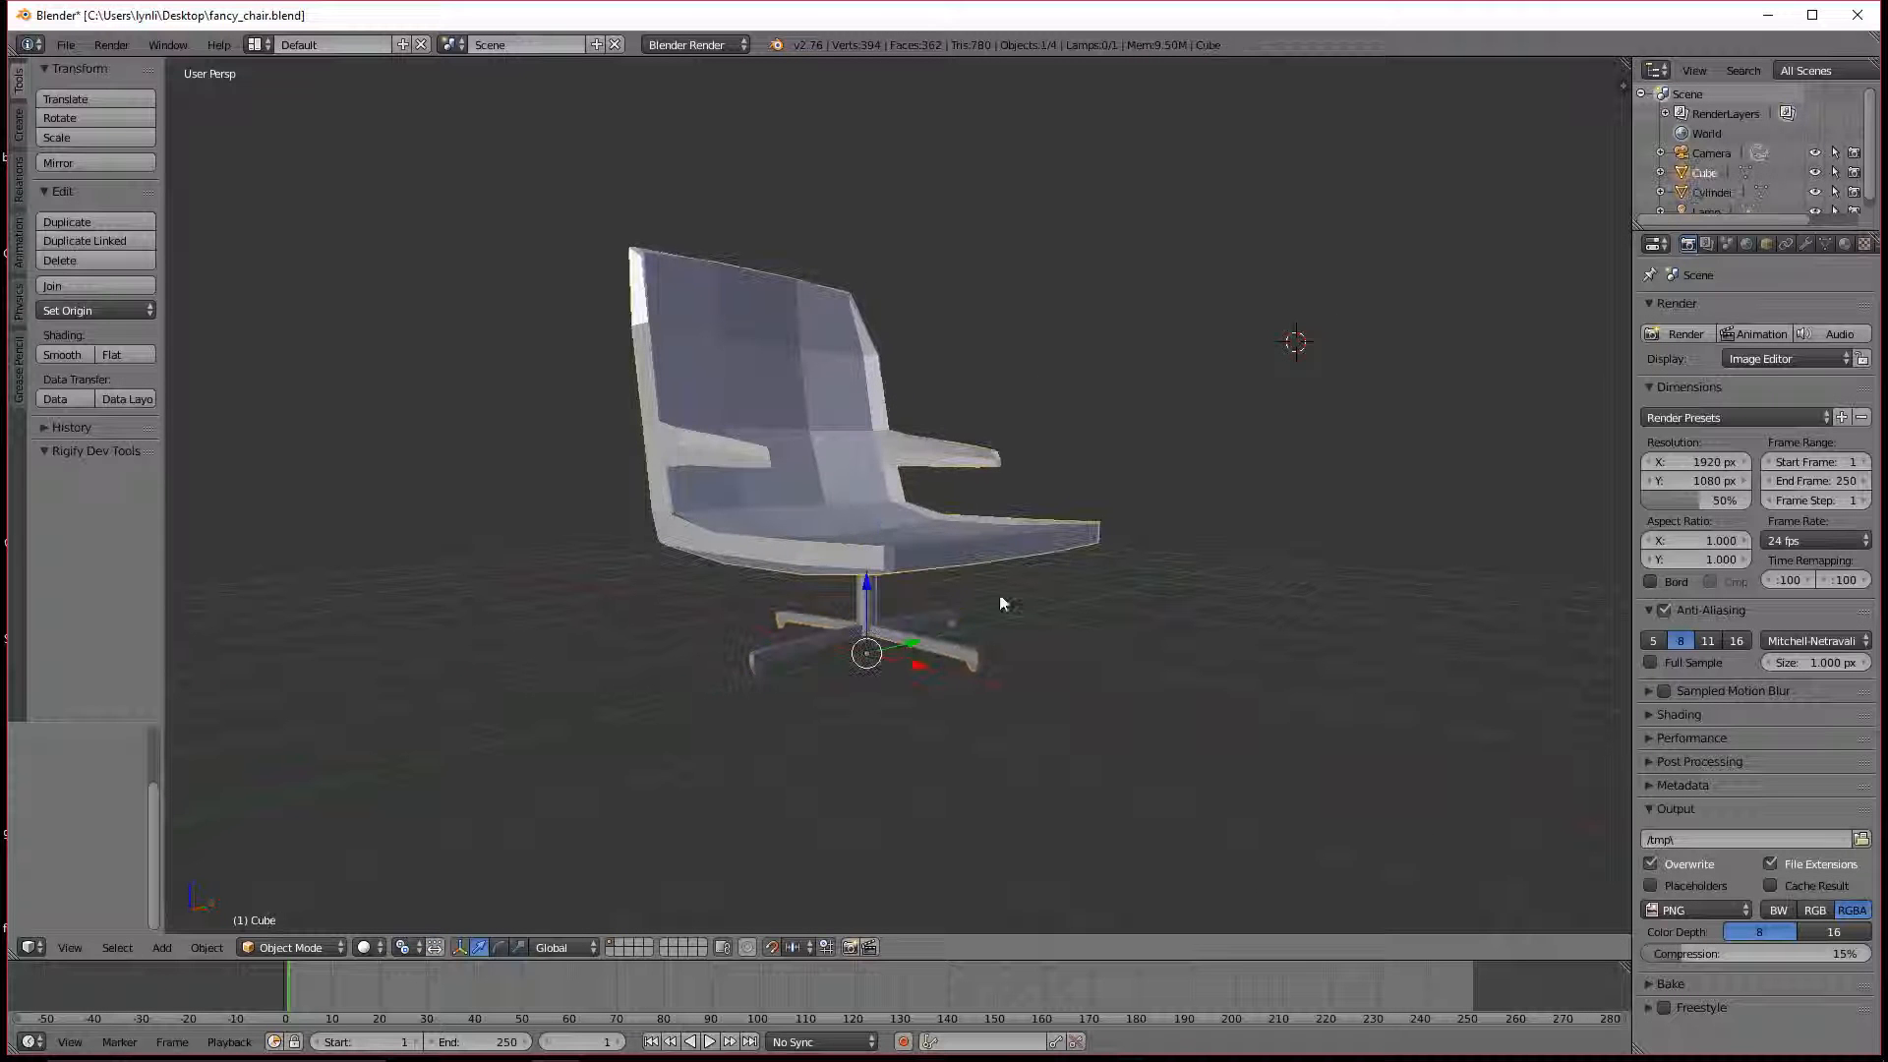
right_click(959, 540)
middle_click_drag(977, 594, 953, 624)
right_click(945, 650)
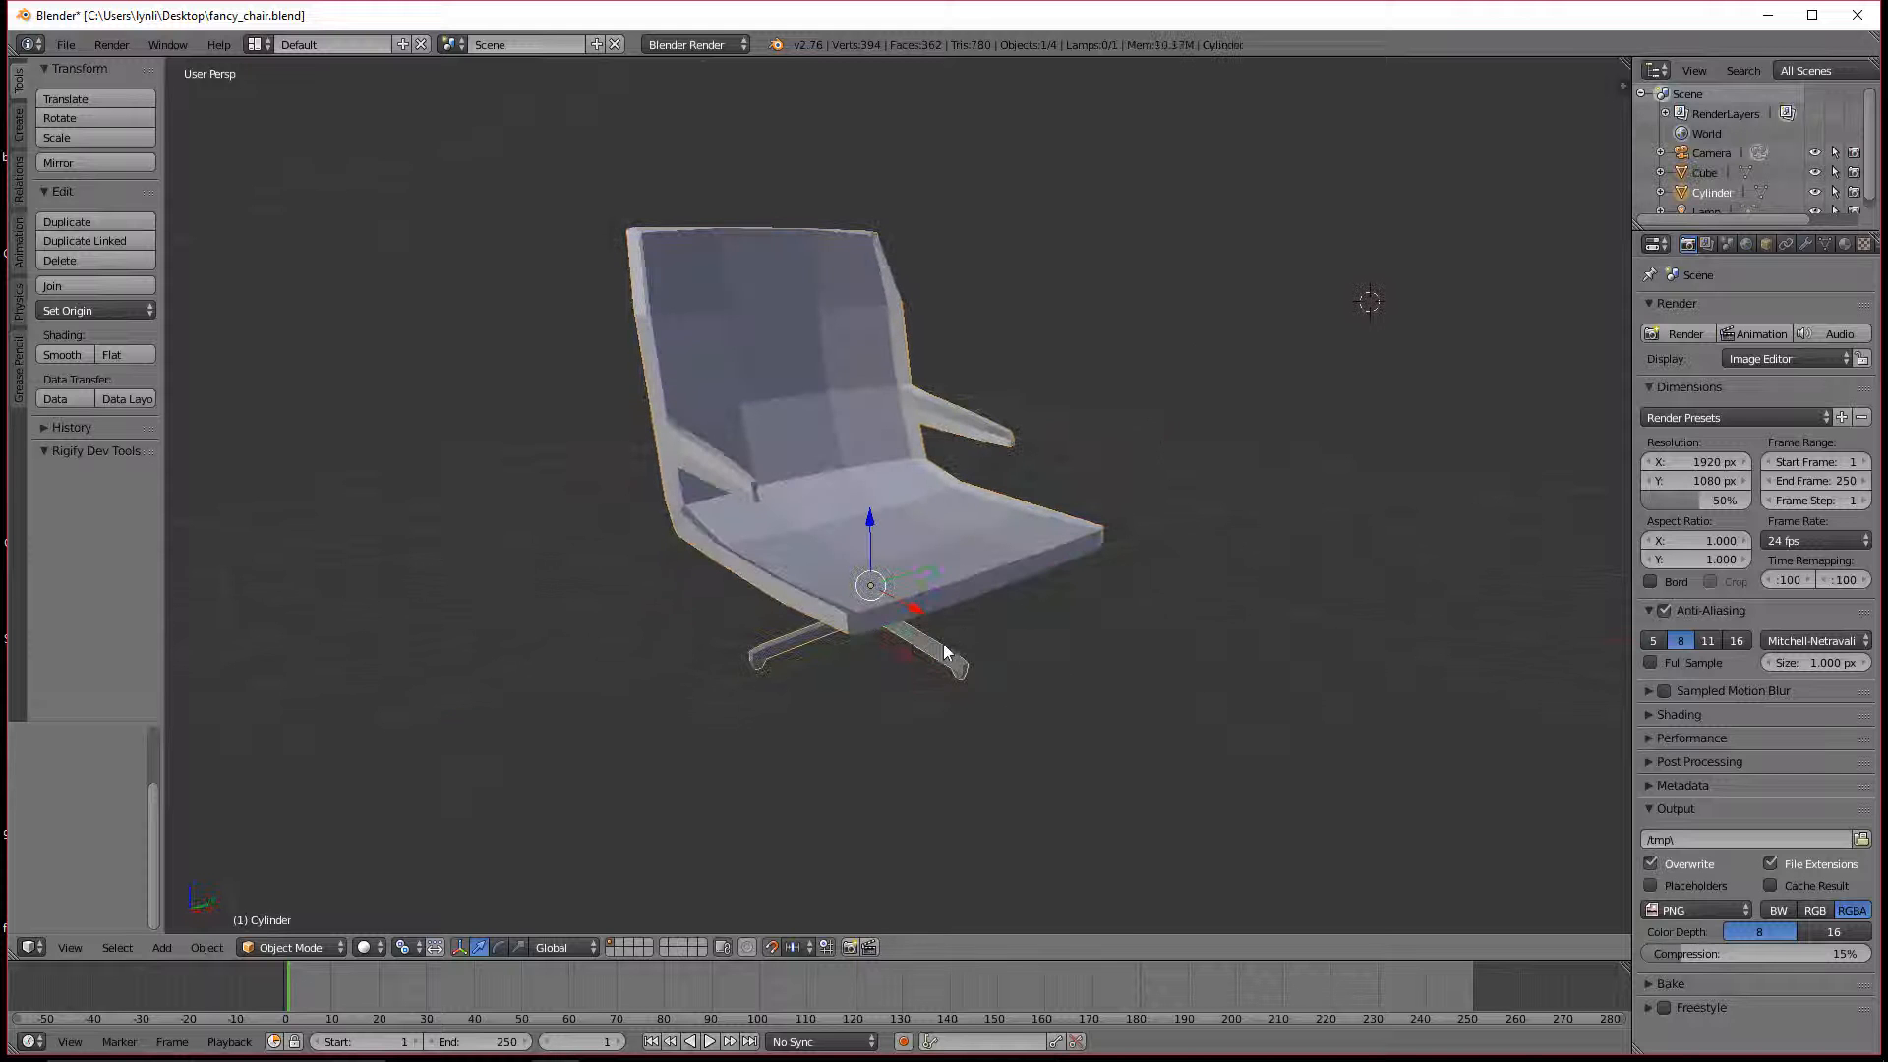
right_click(966, 586)
mouse_move(1213, 666)
middle_mouse_down()
mouse_move(1171, 645)
mouse_move(1222, 645)
middle_mouse_up()
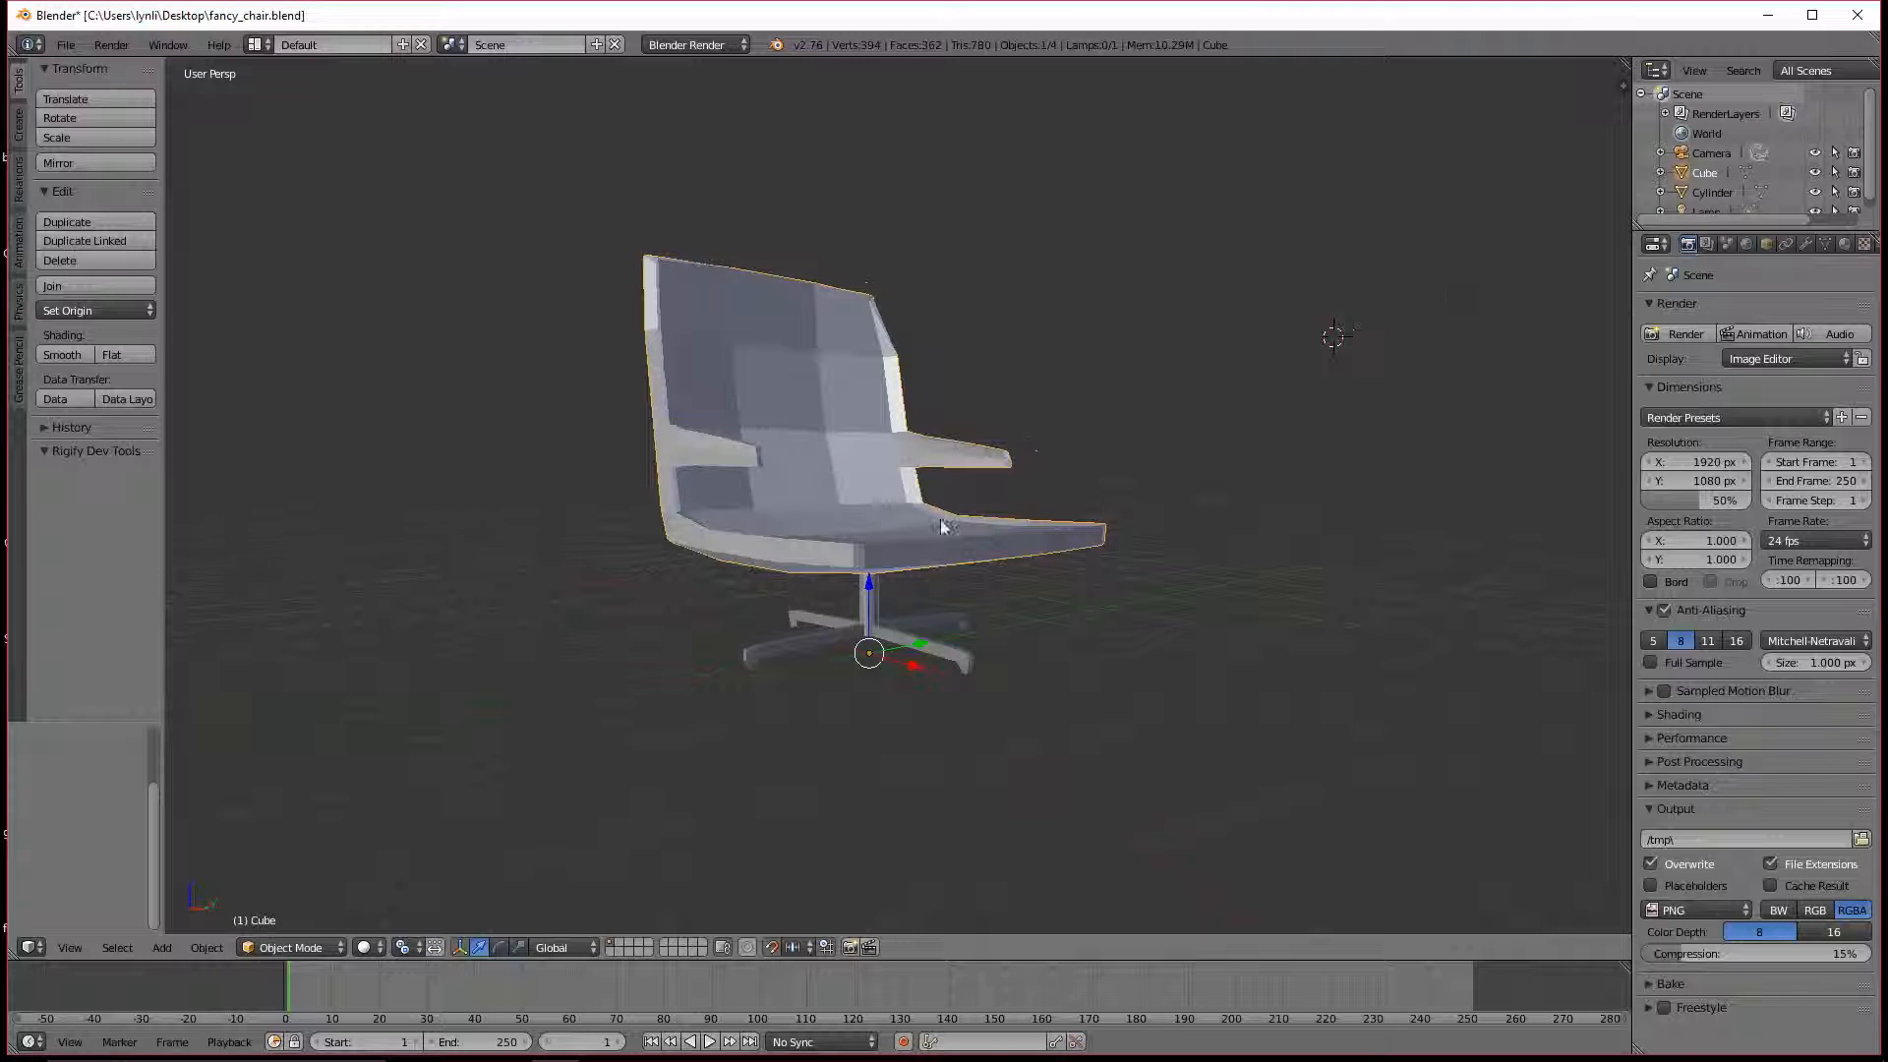
Step: Create a new file with the default startup scene
left_click(65, 44)
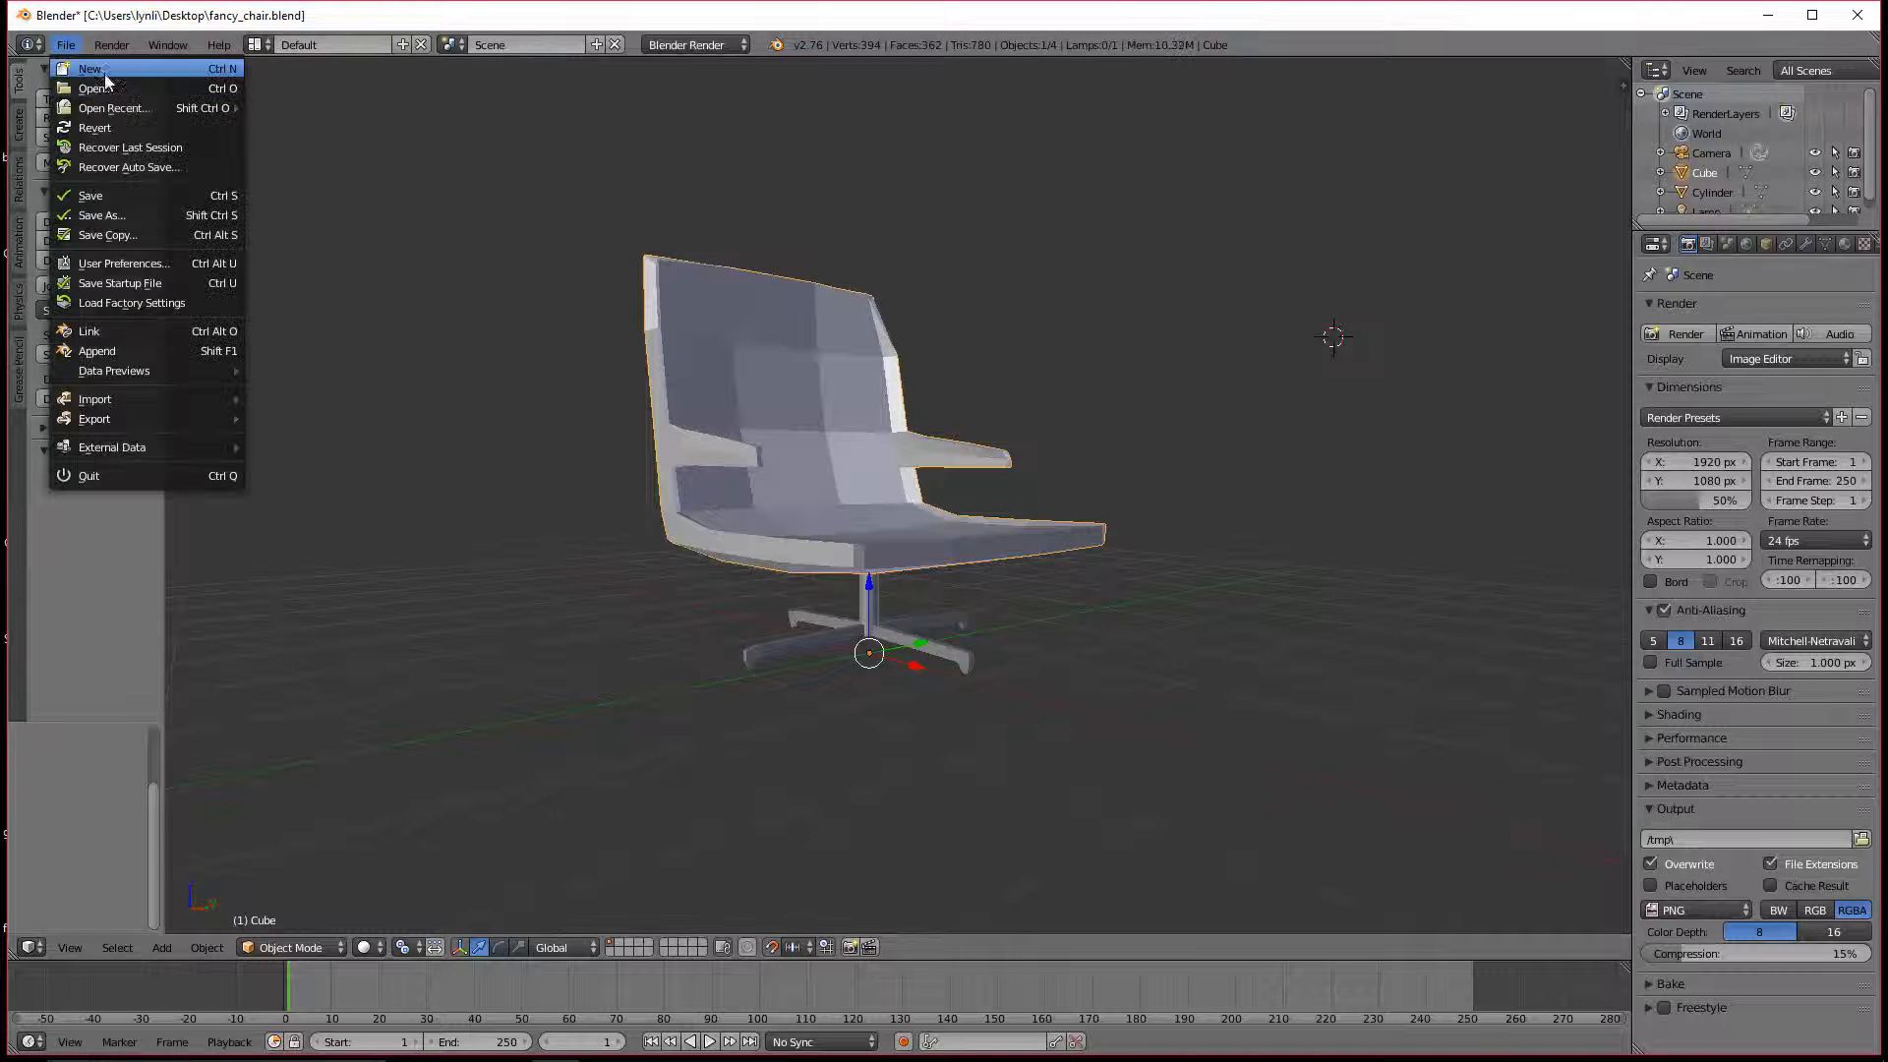
left_click(50, 46)
left_click(59, 59)
left_click(87, 78)
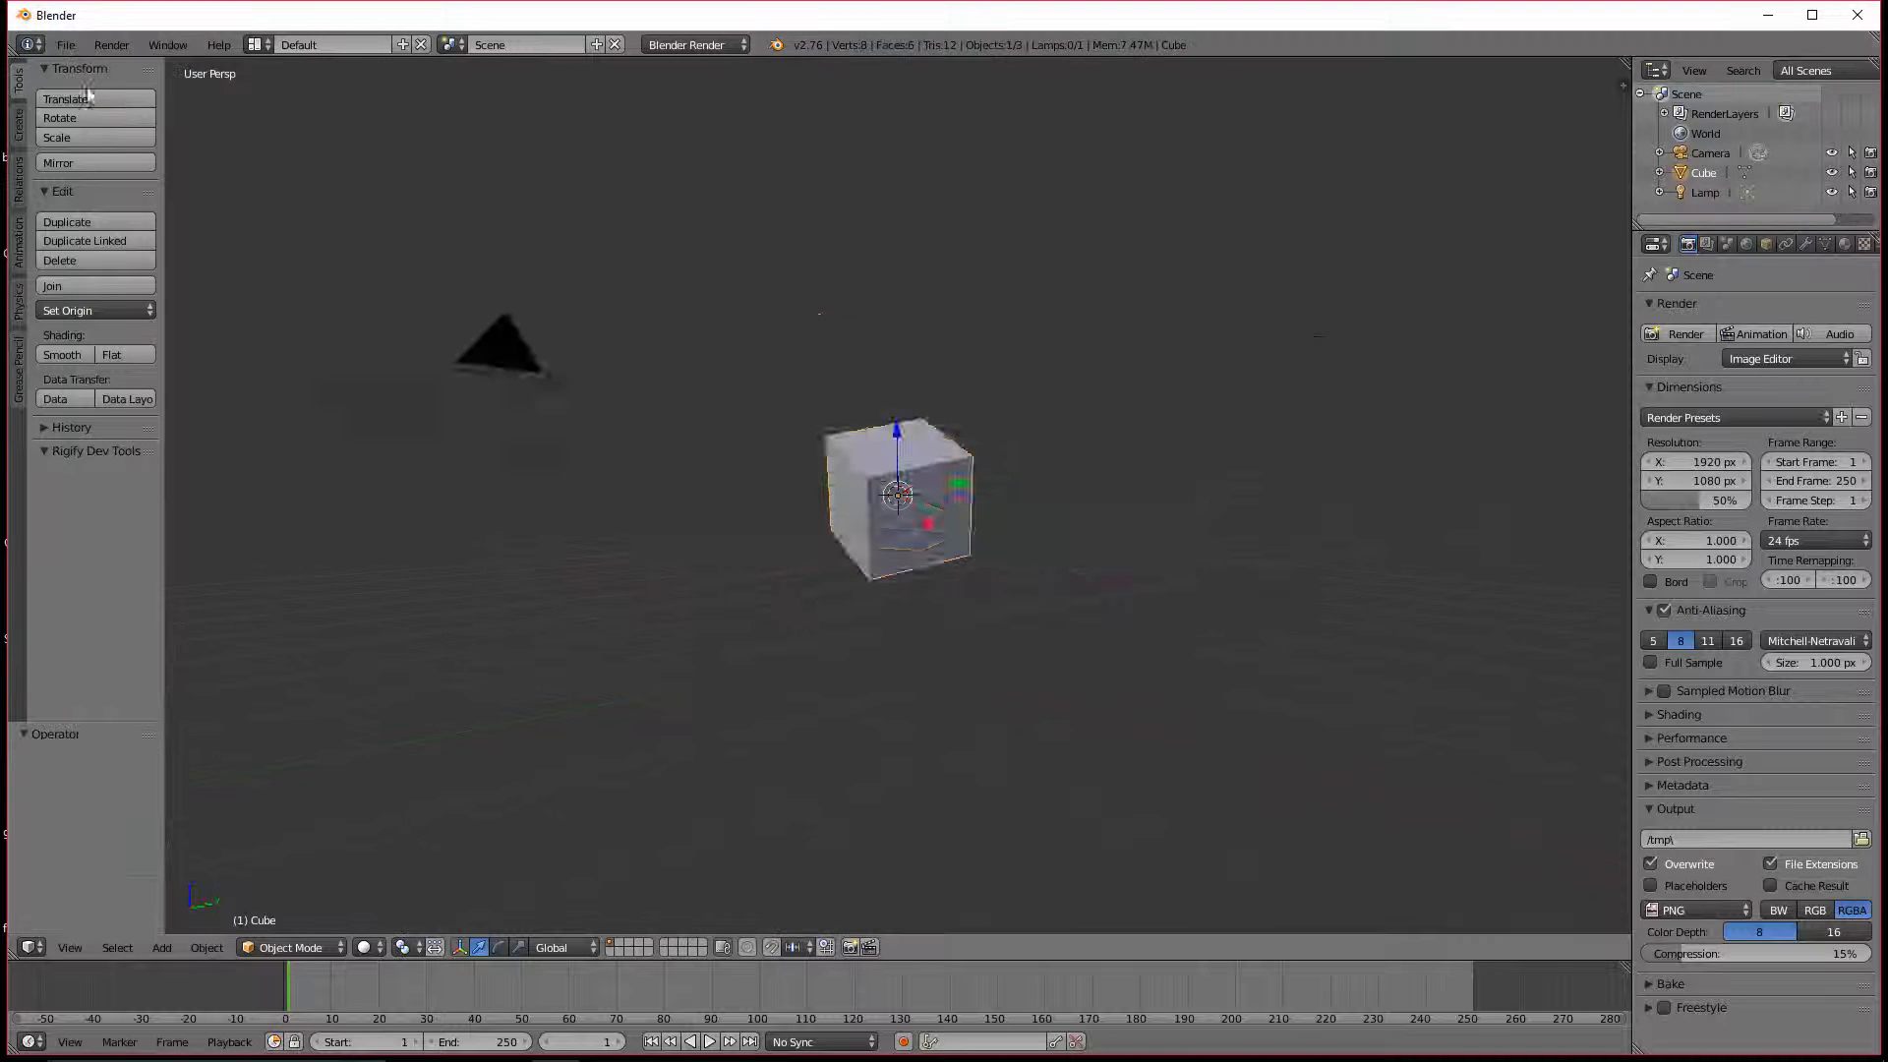
Step: In Edit Mode, scale the whole default cube along Z to about 0.066 to make a thin slab
mouse_move(1135, 562)
middle_mouse_down()
mouse_move(1137, 440)
mouse_move(1166, 575)
mouse_move(1133, 551)
mouse_move(1154, 590)
middle_mouse_up()
scroll(1137, 622, "up", 4)
scroll(1154, 589, "down", 3)
scroll(1154, 606, "up", 2)
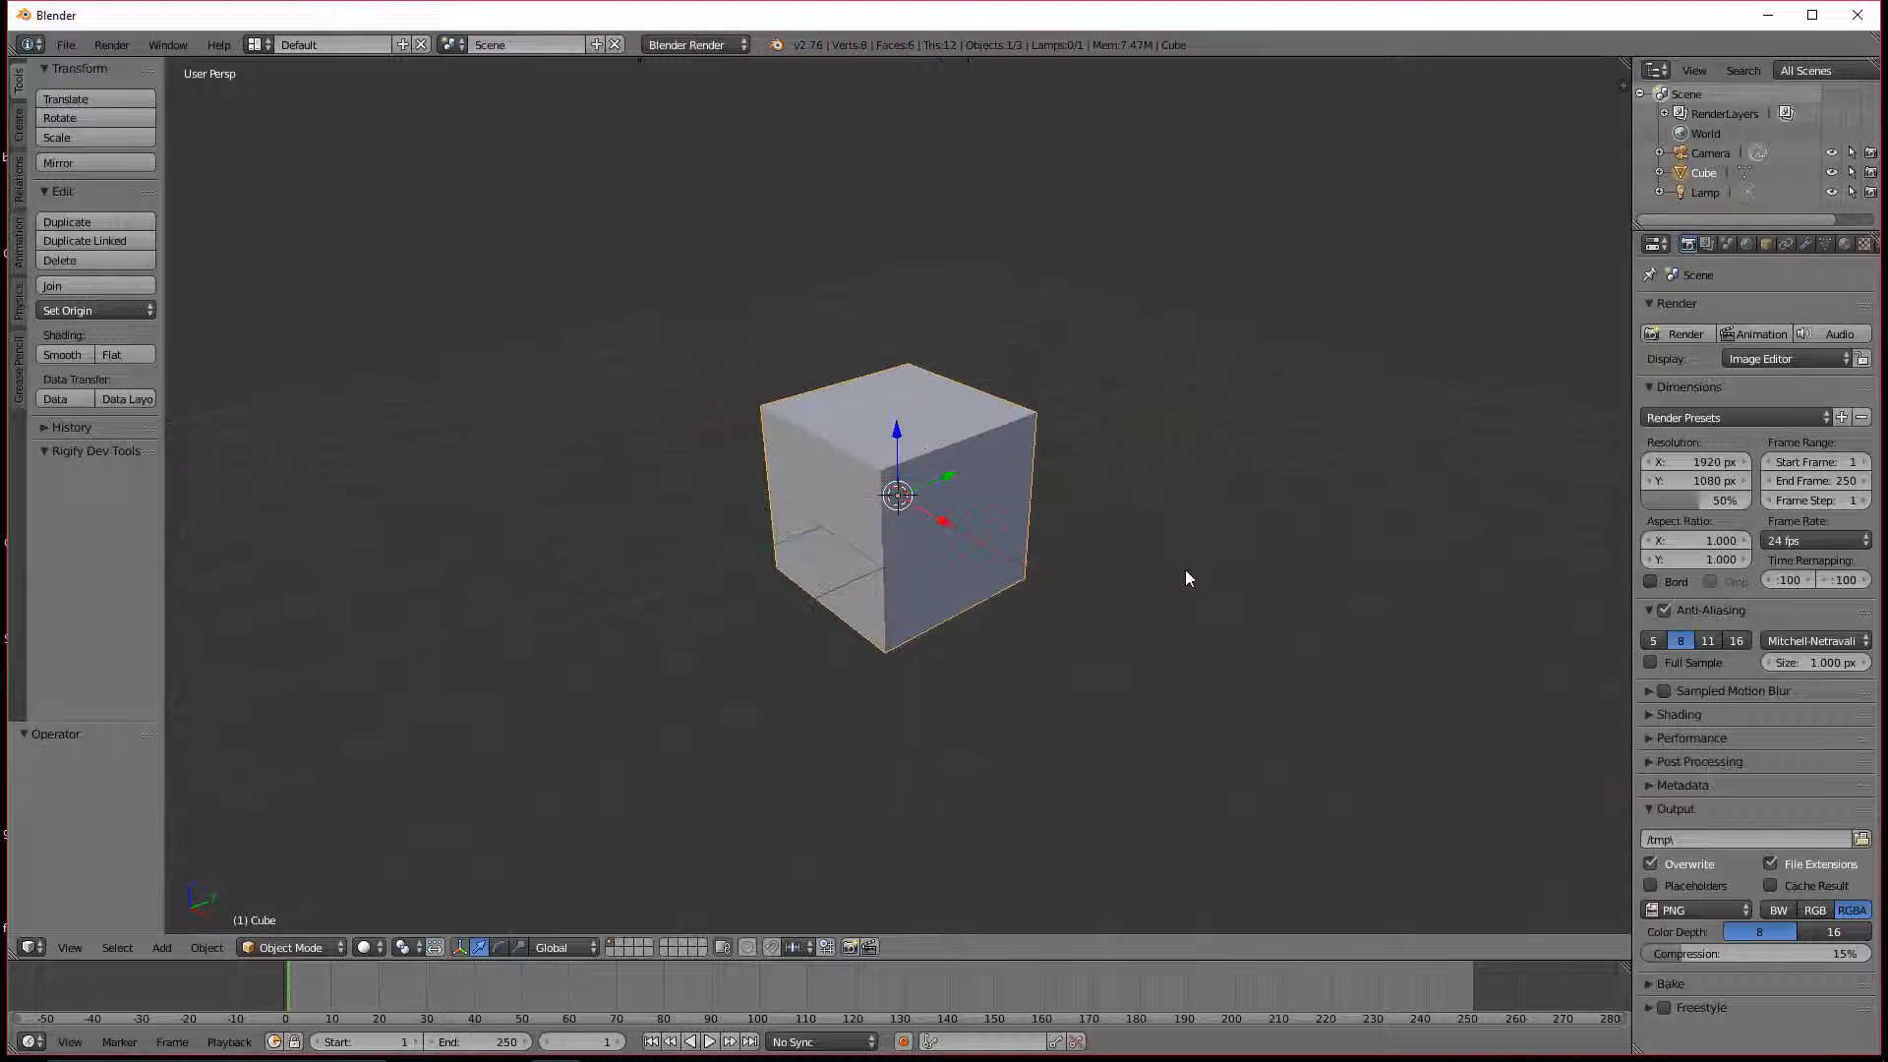
key("Tab")
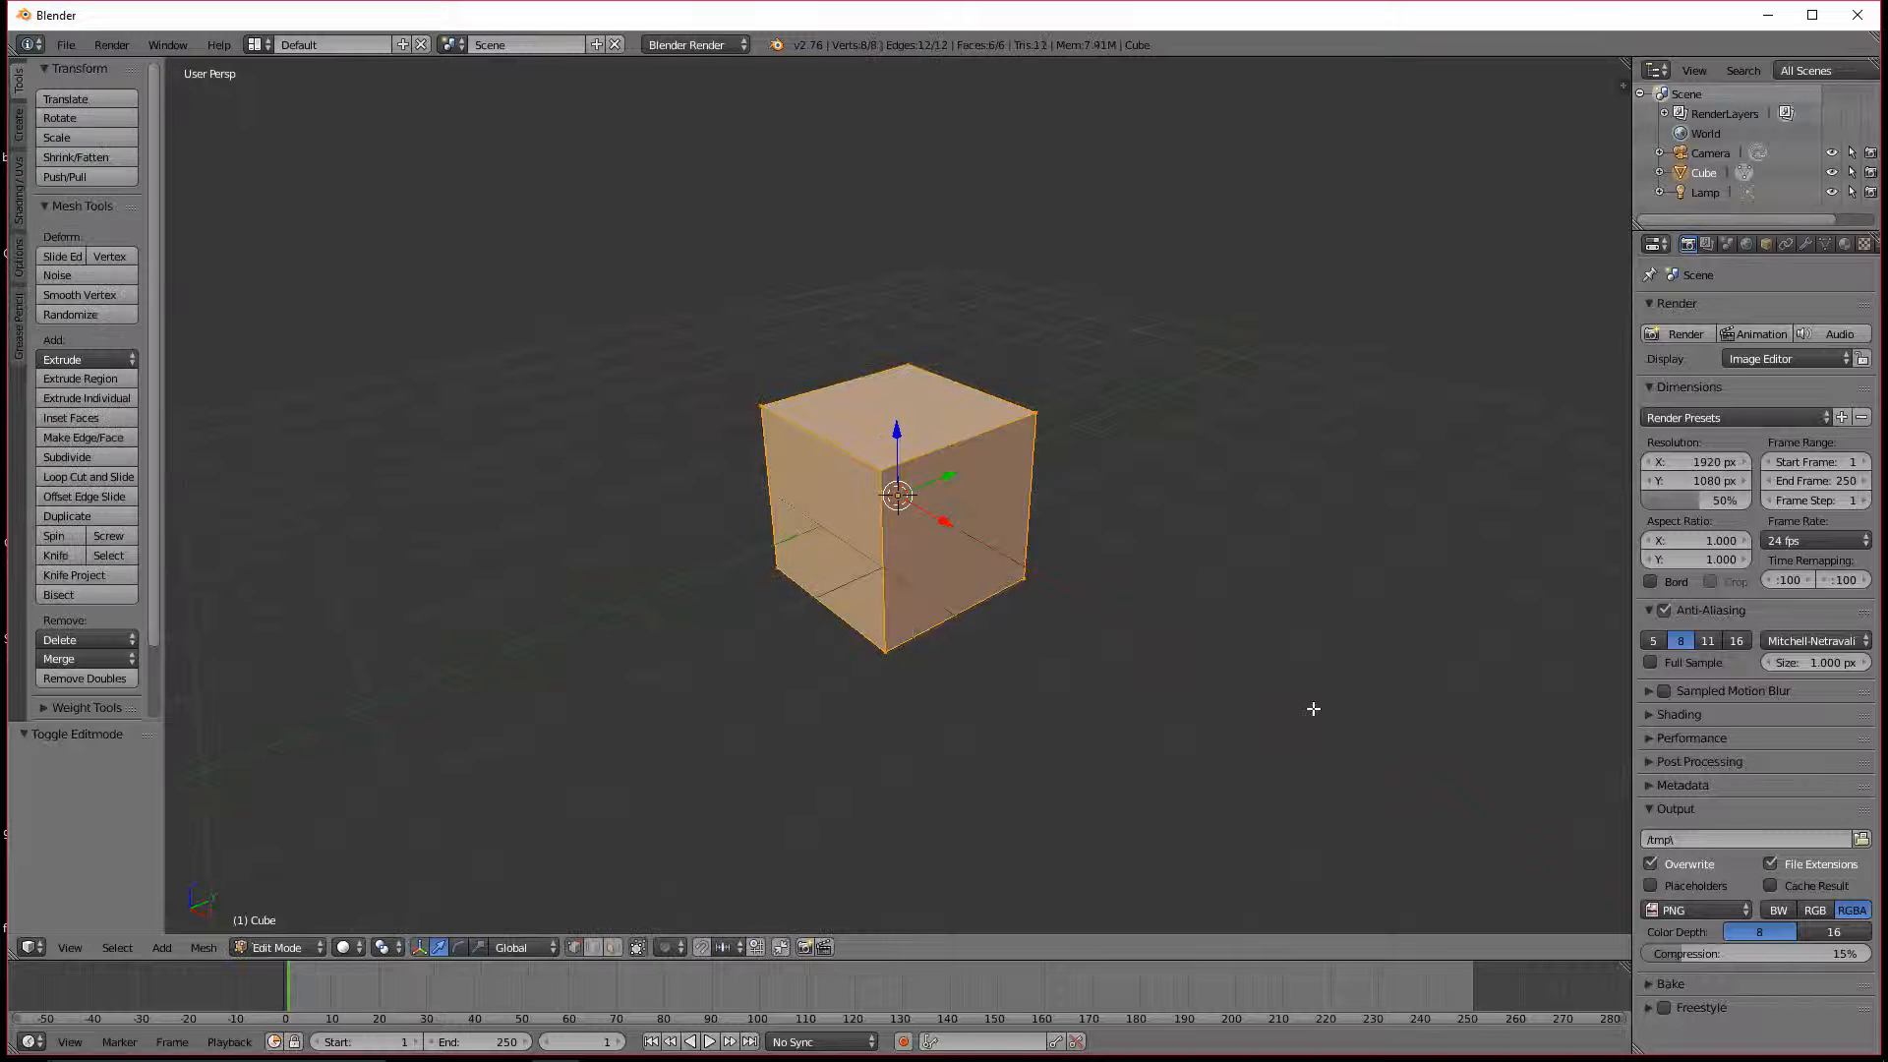
key("s")
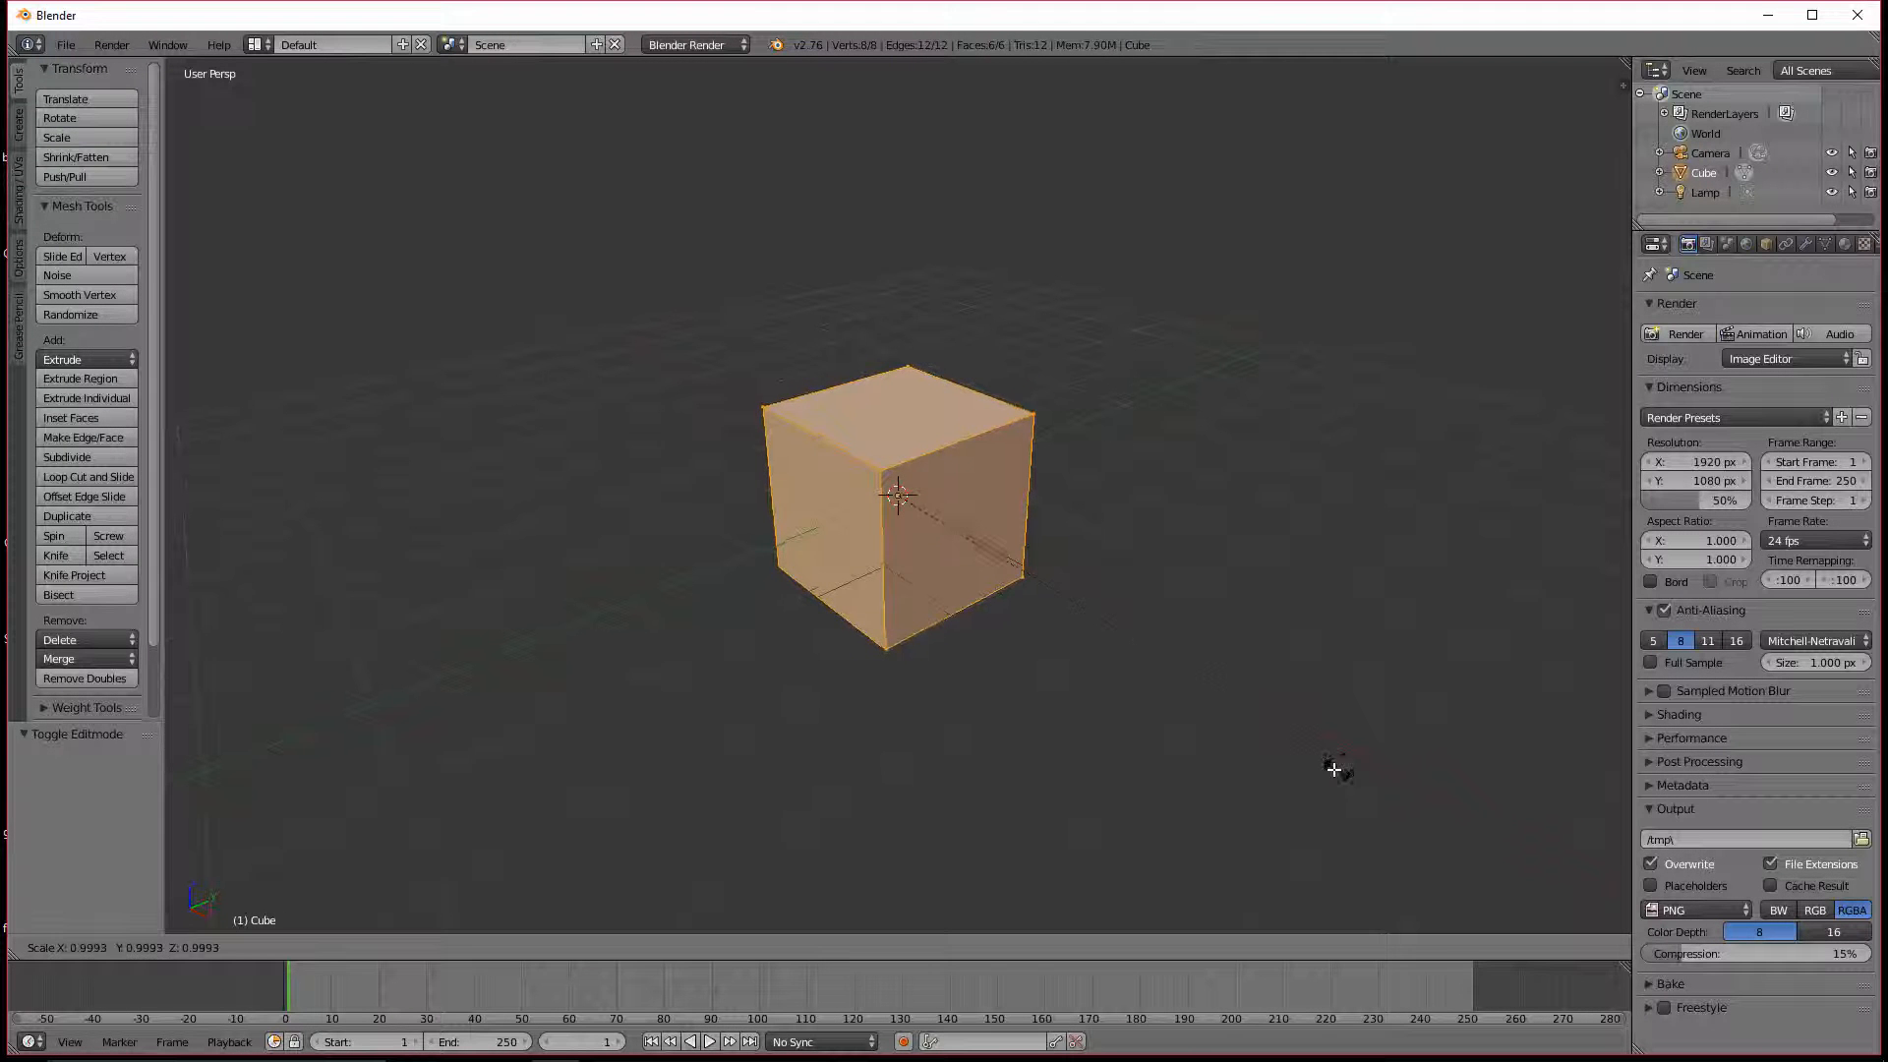
key("z")
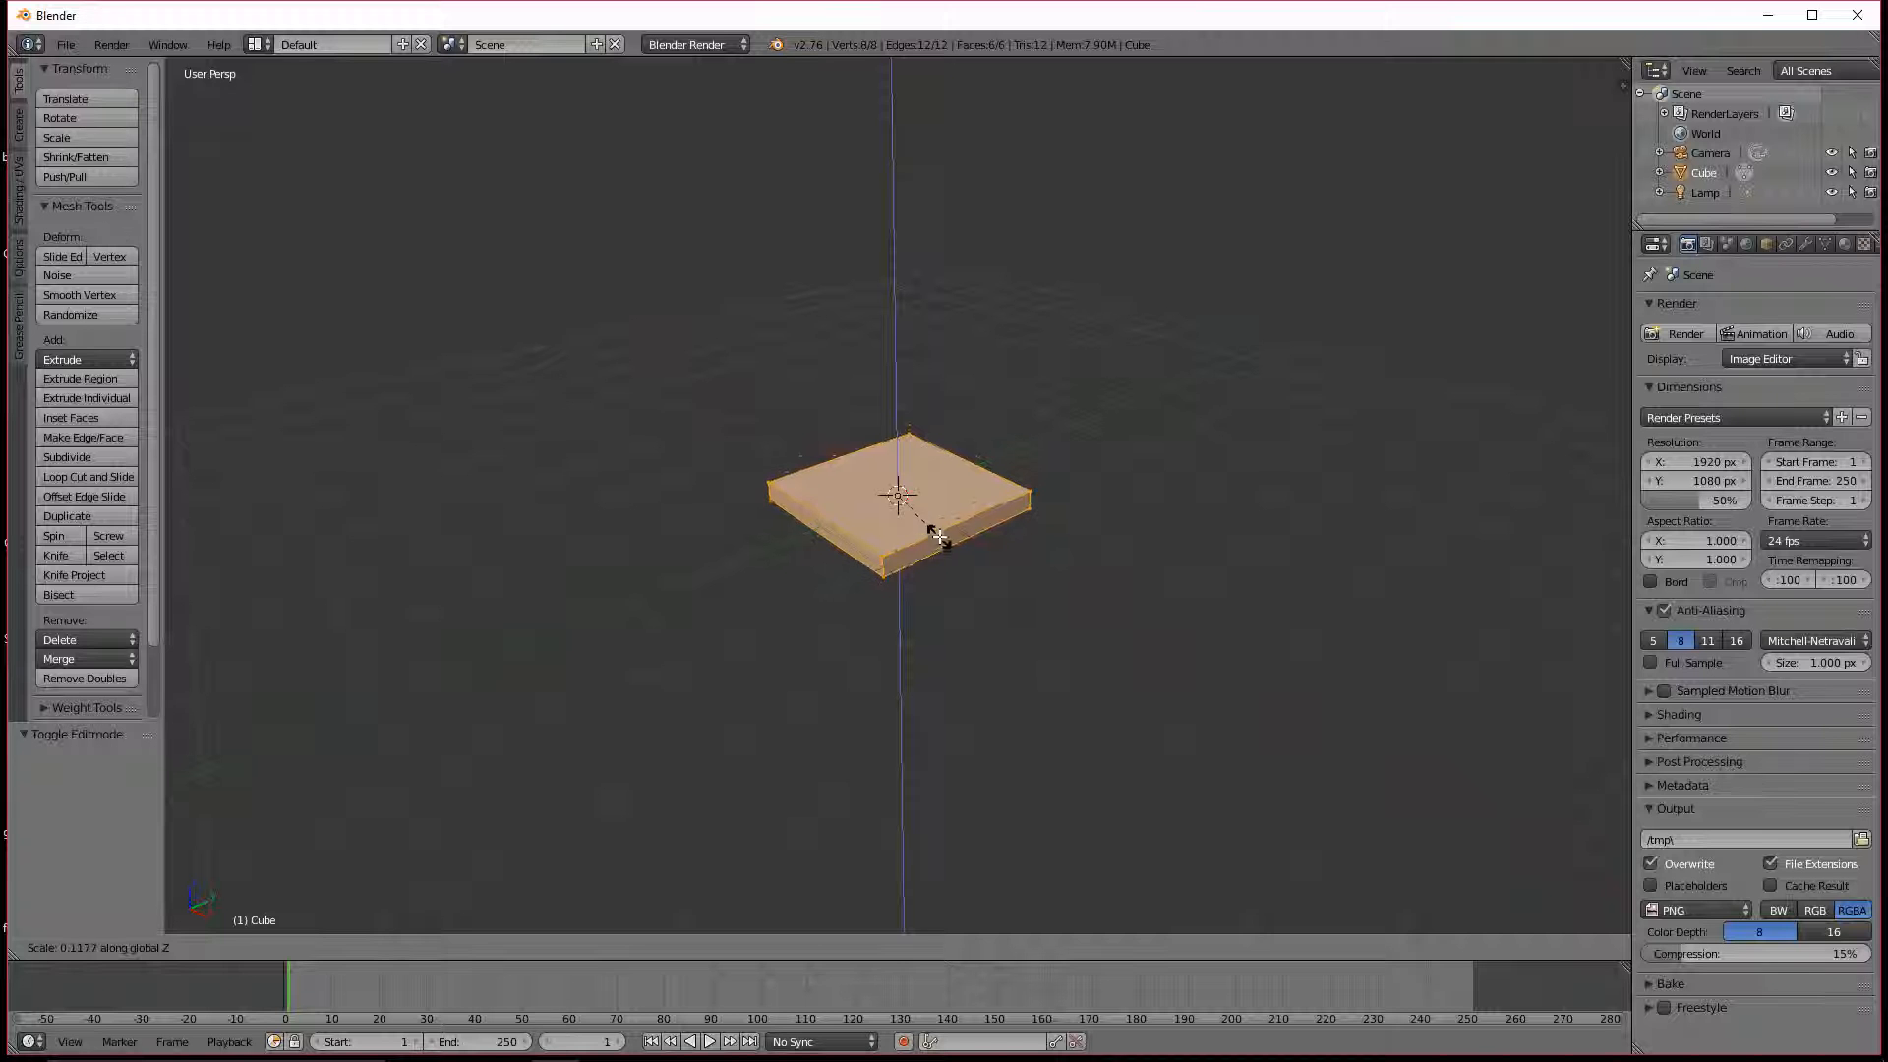
left_click(923, 523)
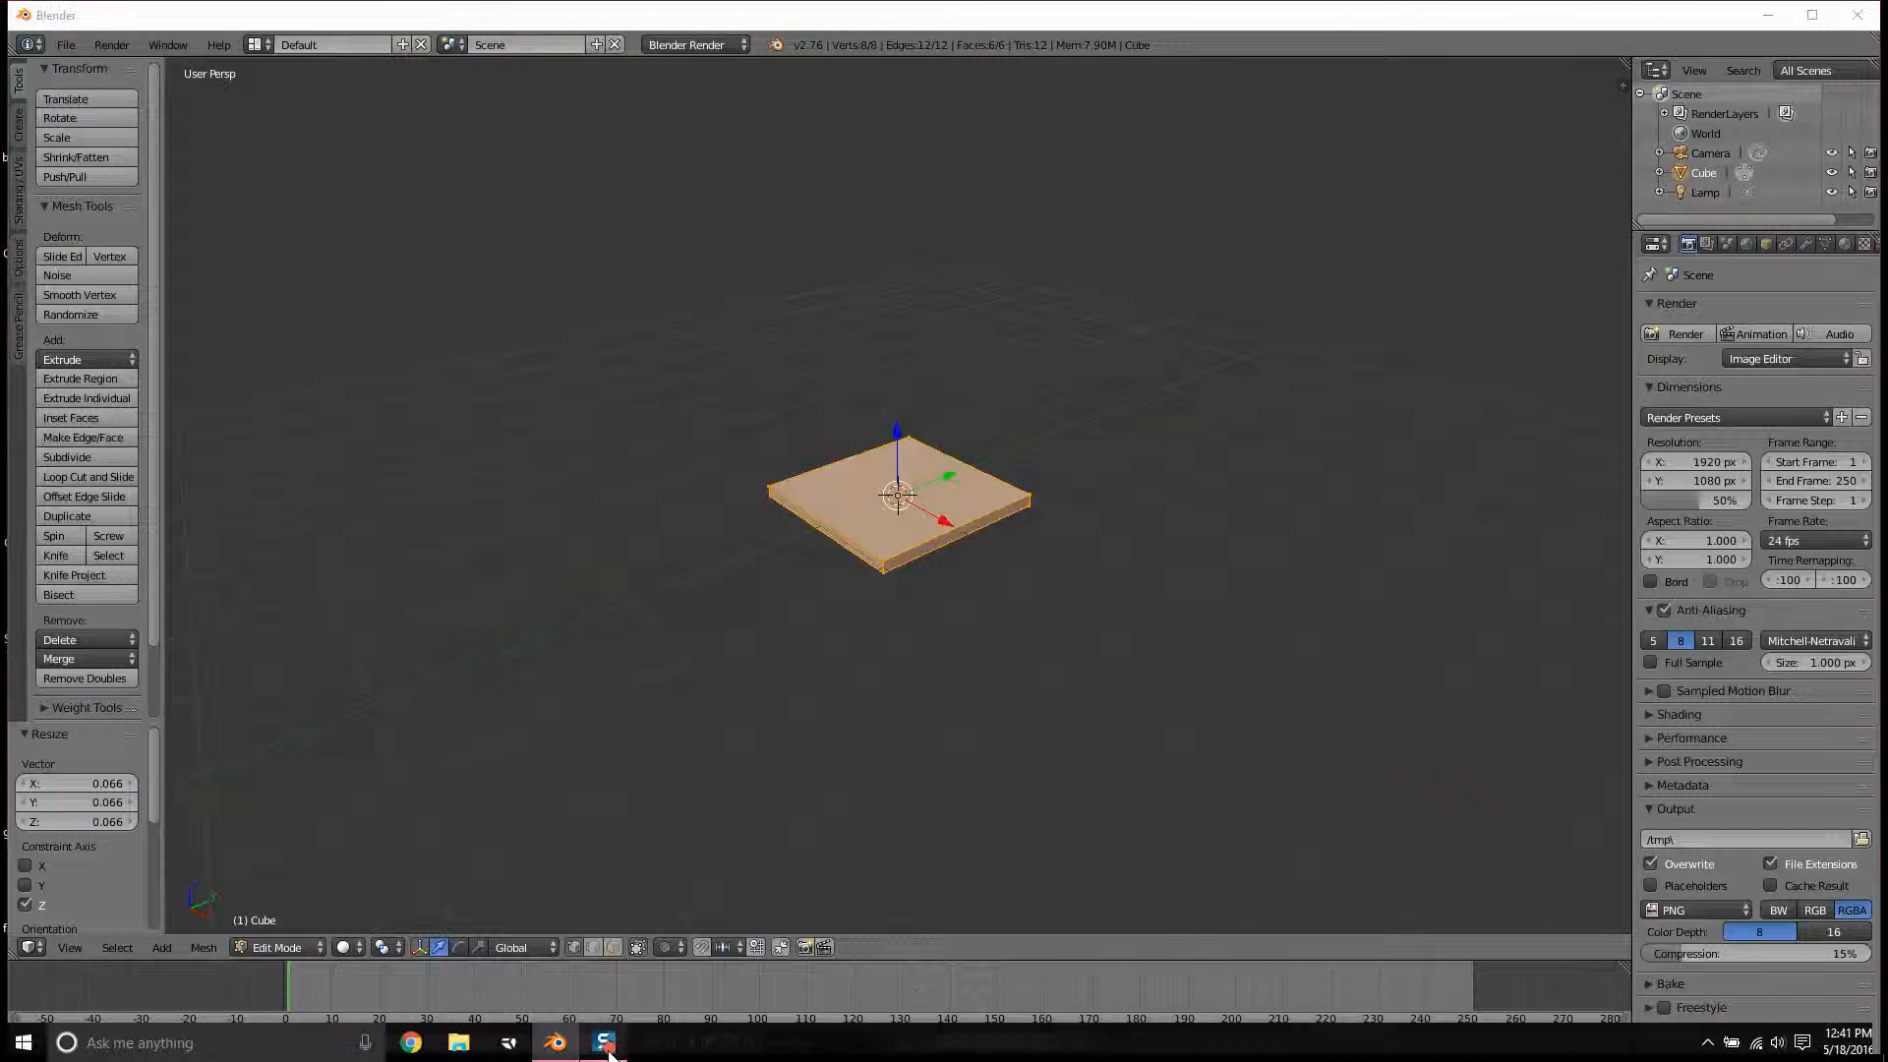
Step: Subdivide the slab's top and bottom faces with 2 cuts, selecting both in face select mode
middle_click_drag(1176, 662, 1060, 568)
middle_click_drag(897, 537, 872, 603)
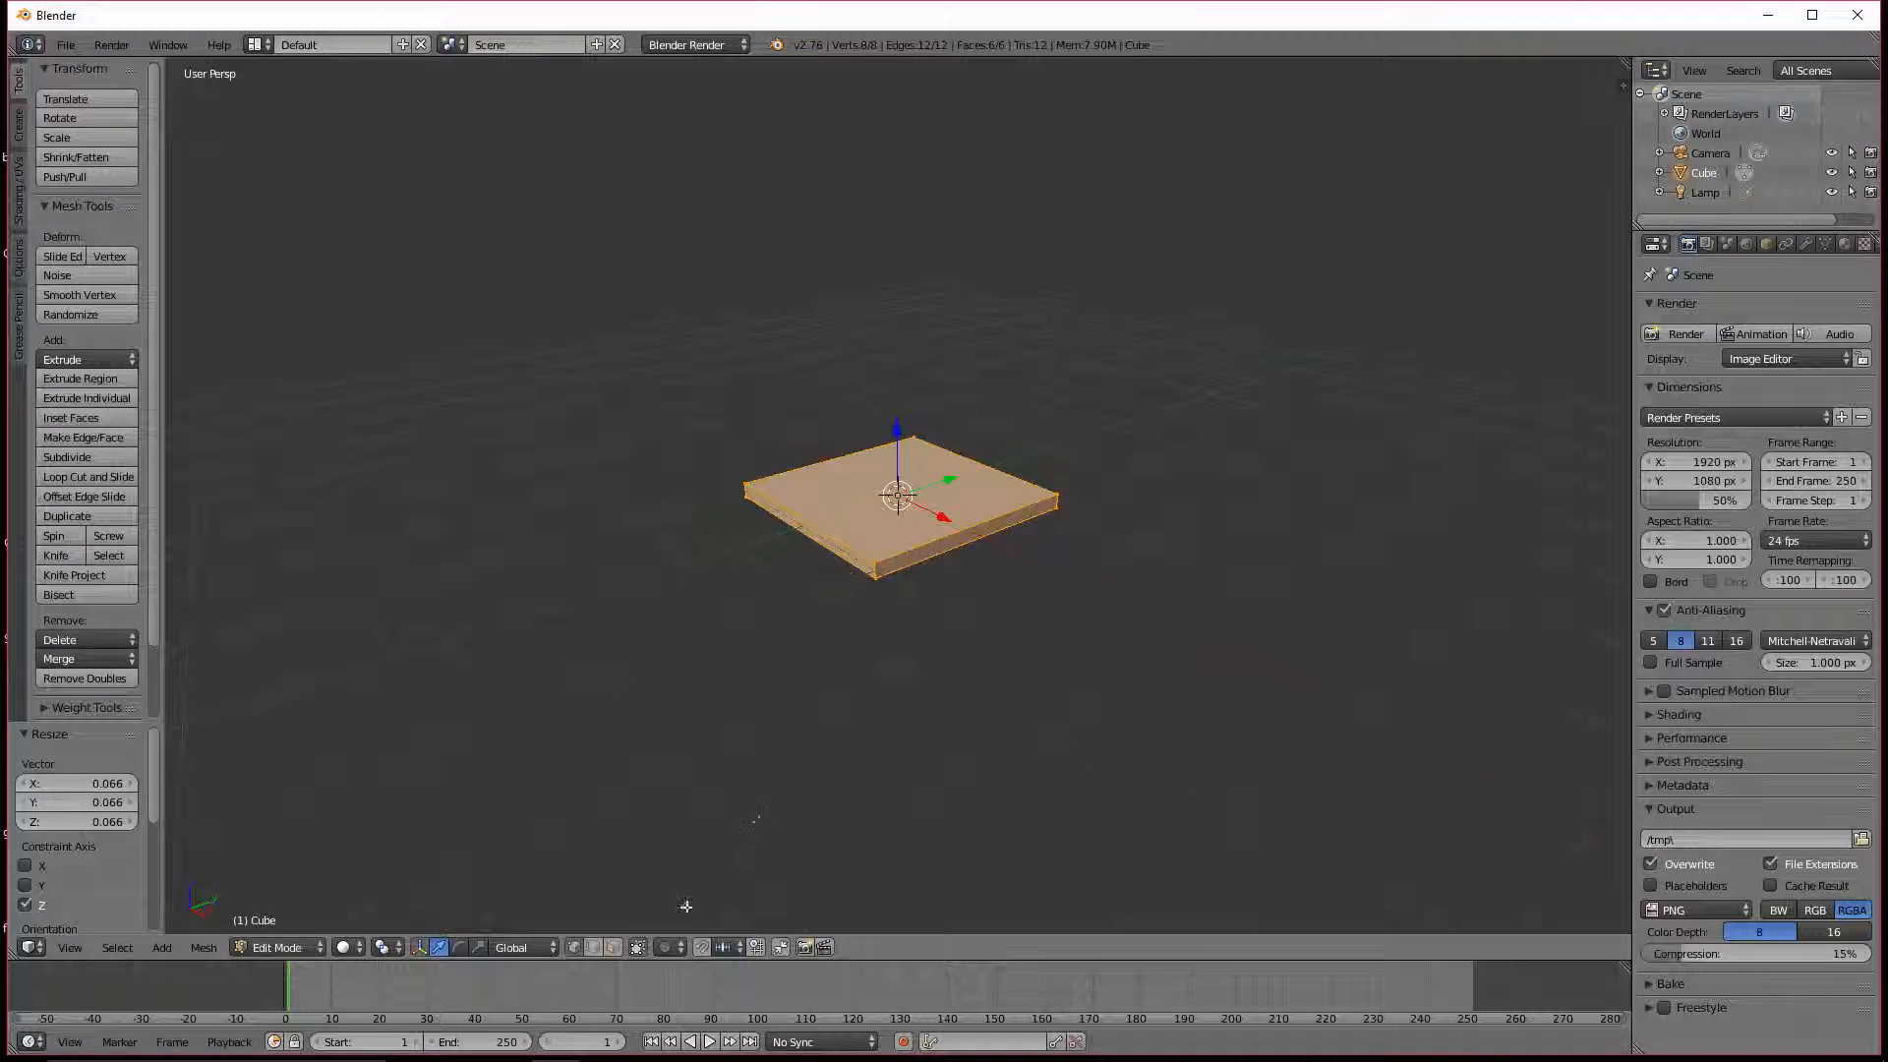
left_click(614, 951)
right_click(907, 521)
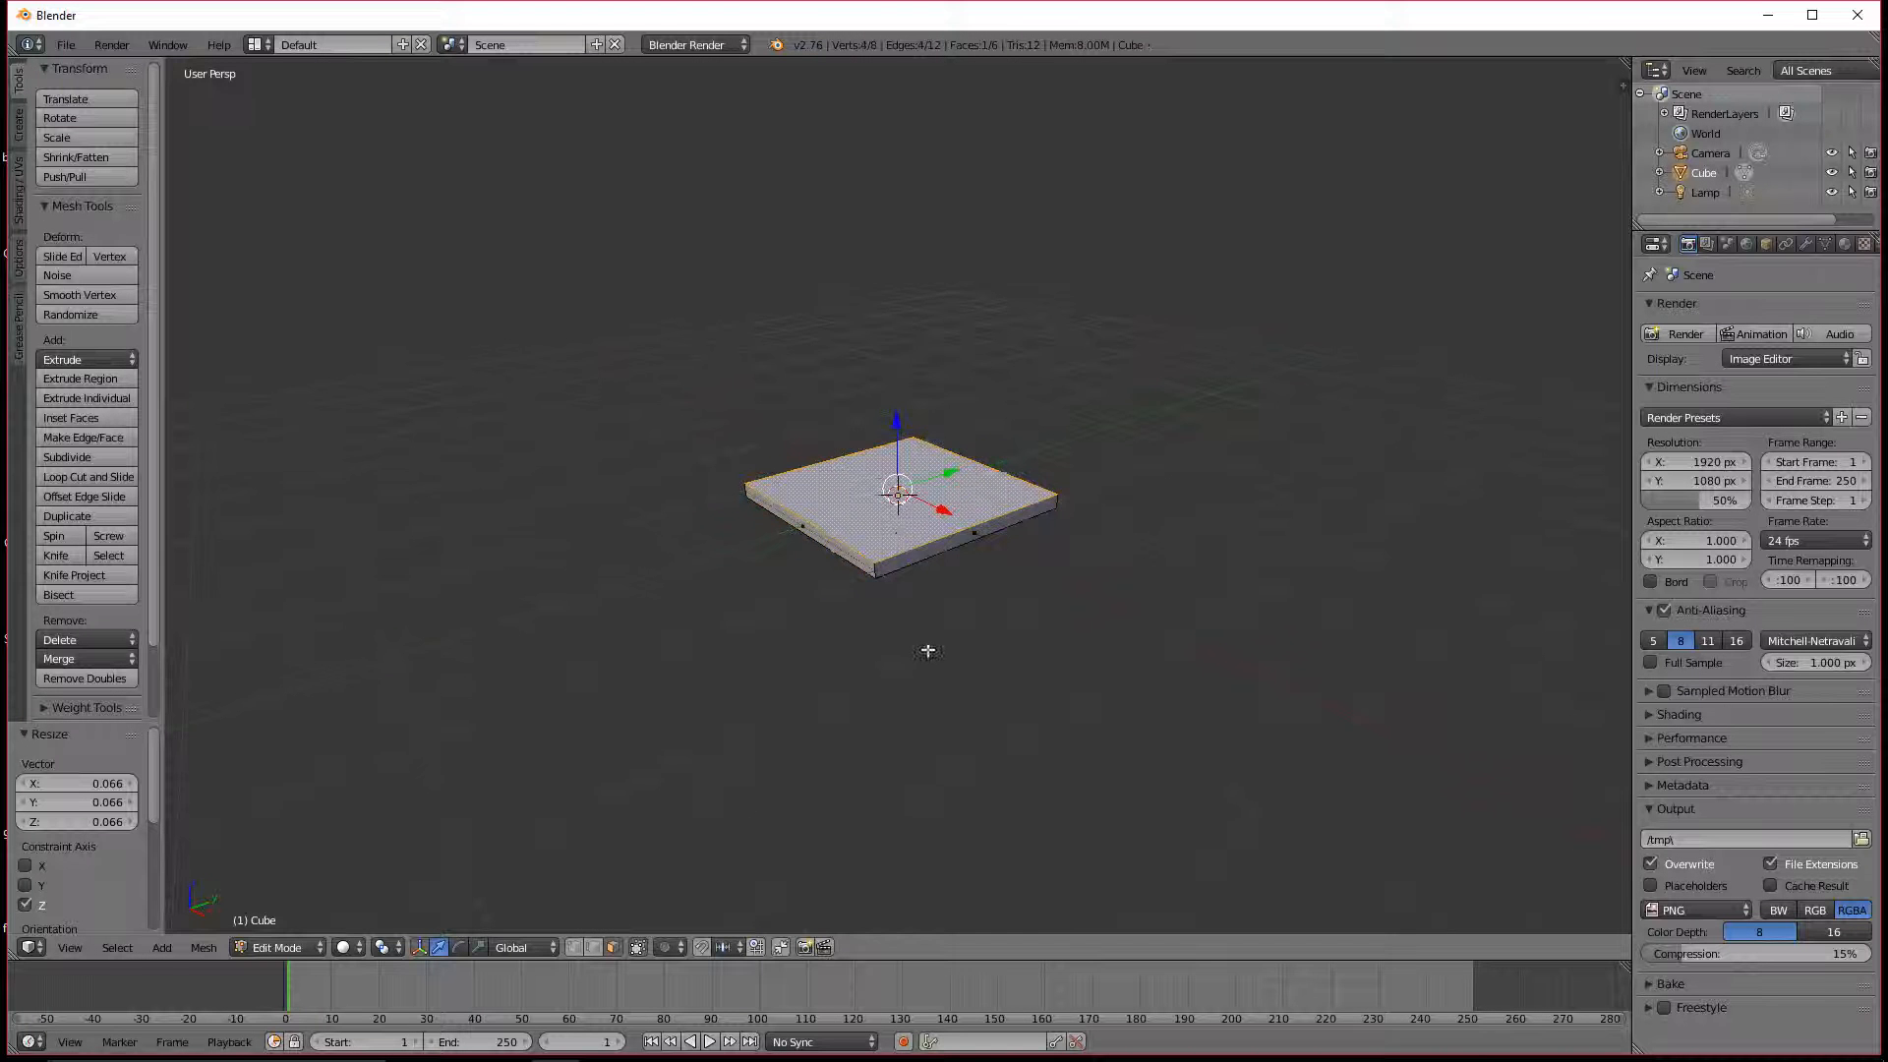
middle_click_drag(963, 631, 989, 494)
right_click(978, 507, "shift")
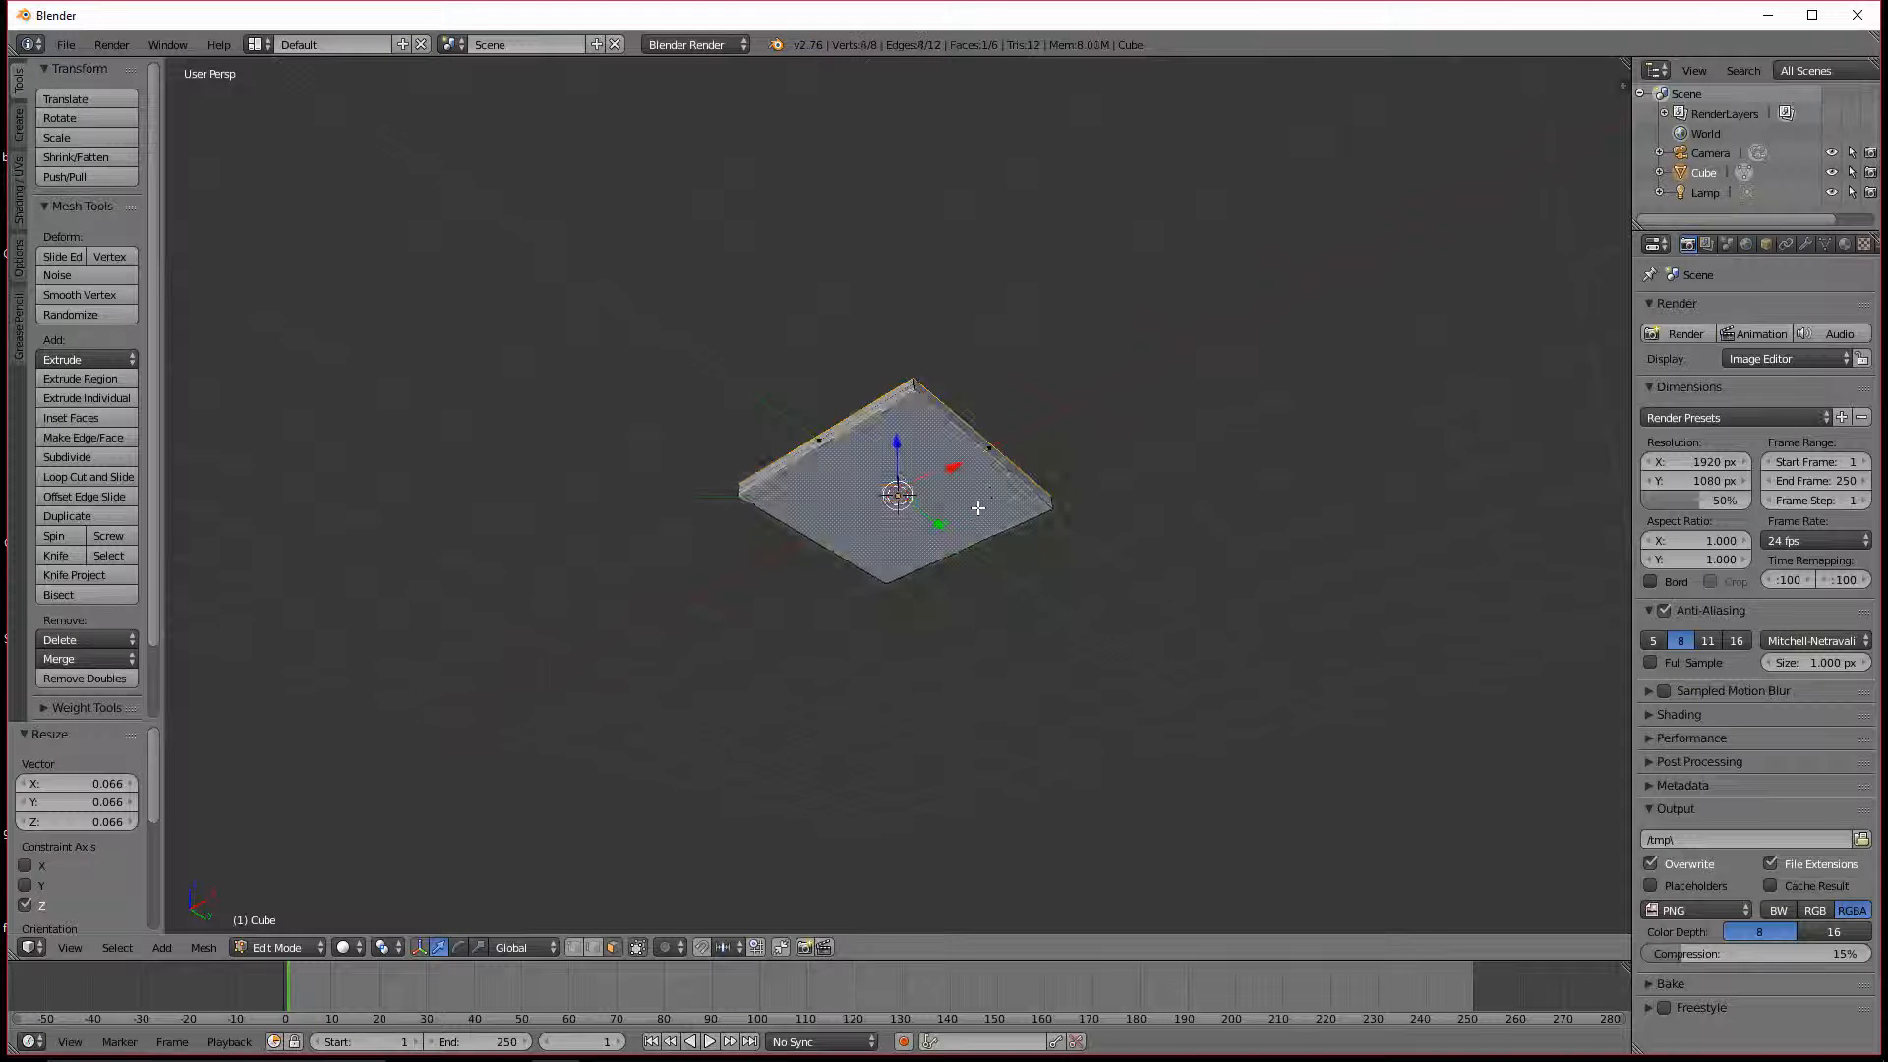
middle_click_drag(1100, 300, 1095, 492)
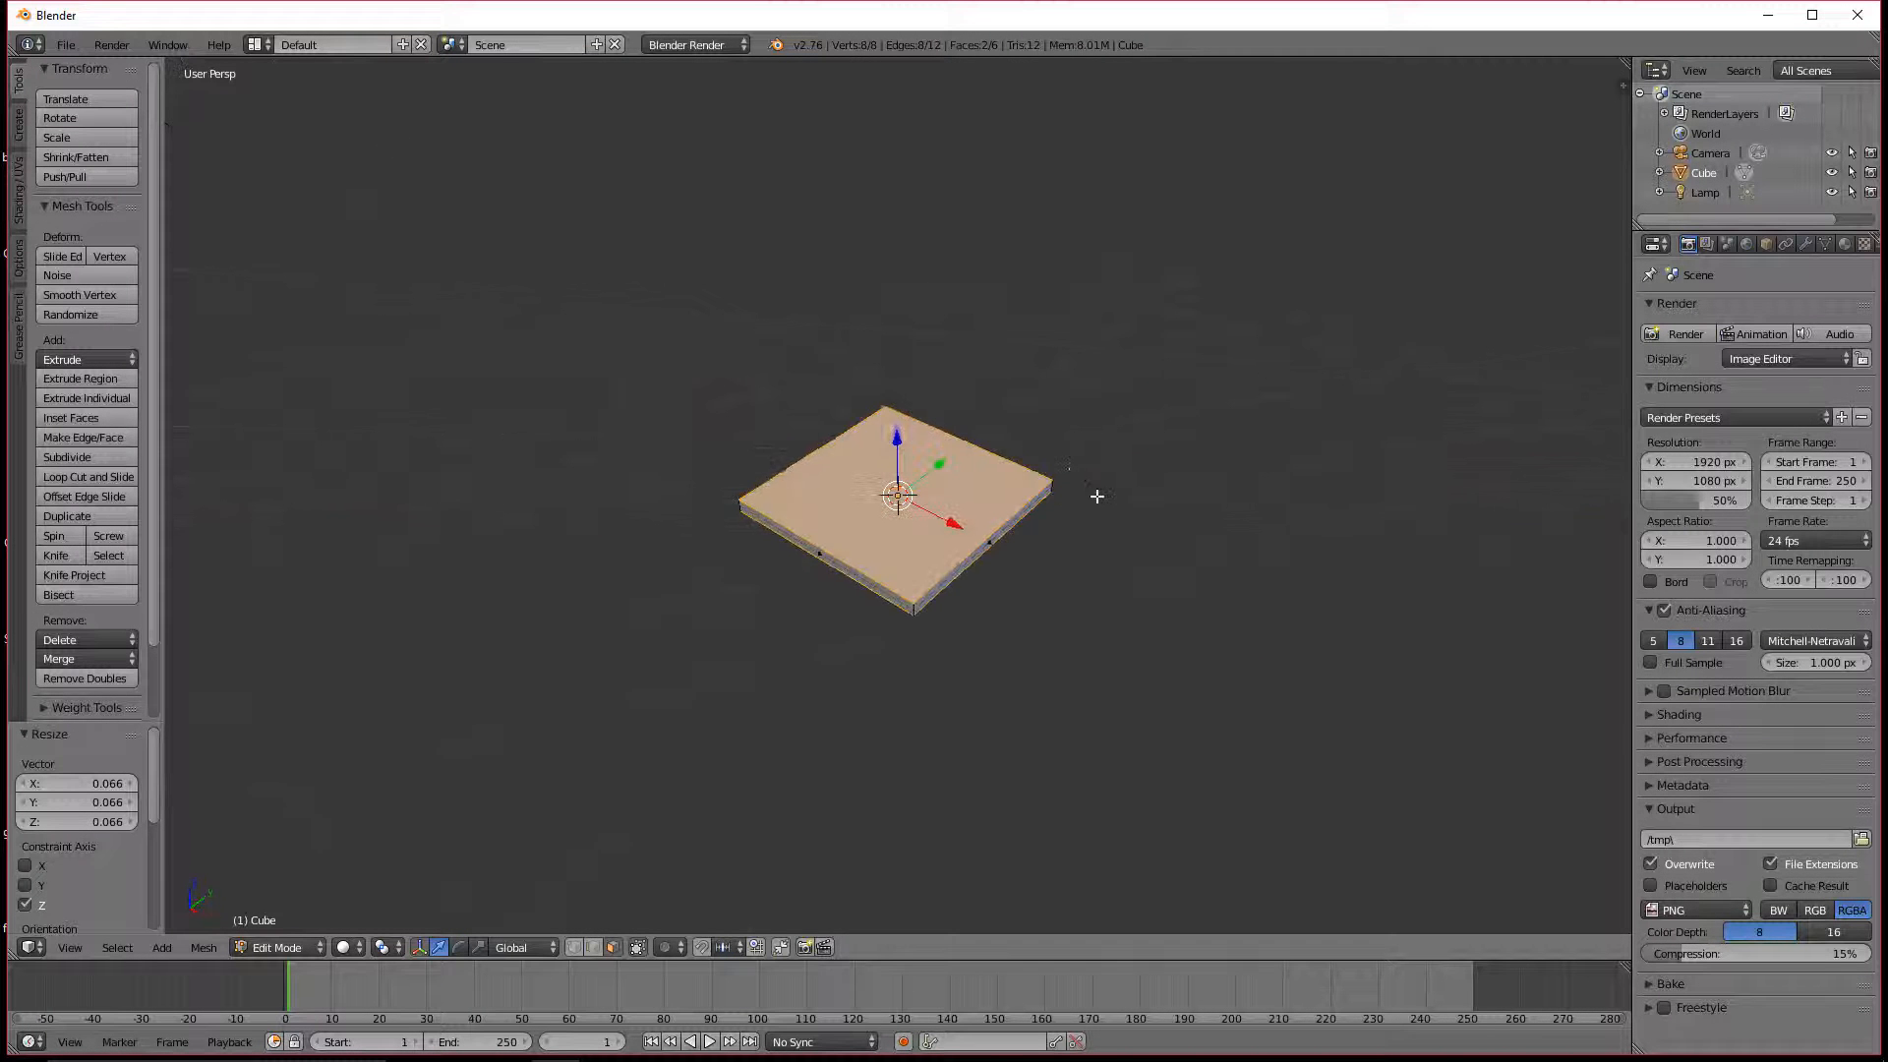
left_click(75, 458)
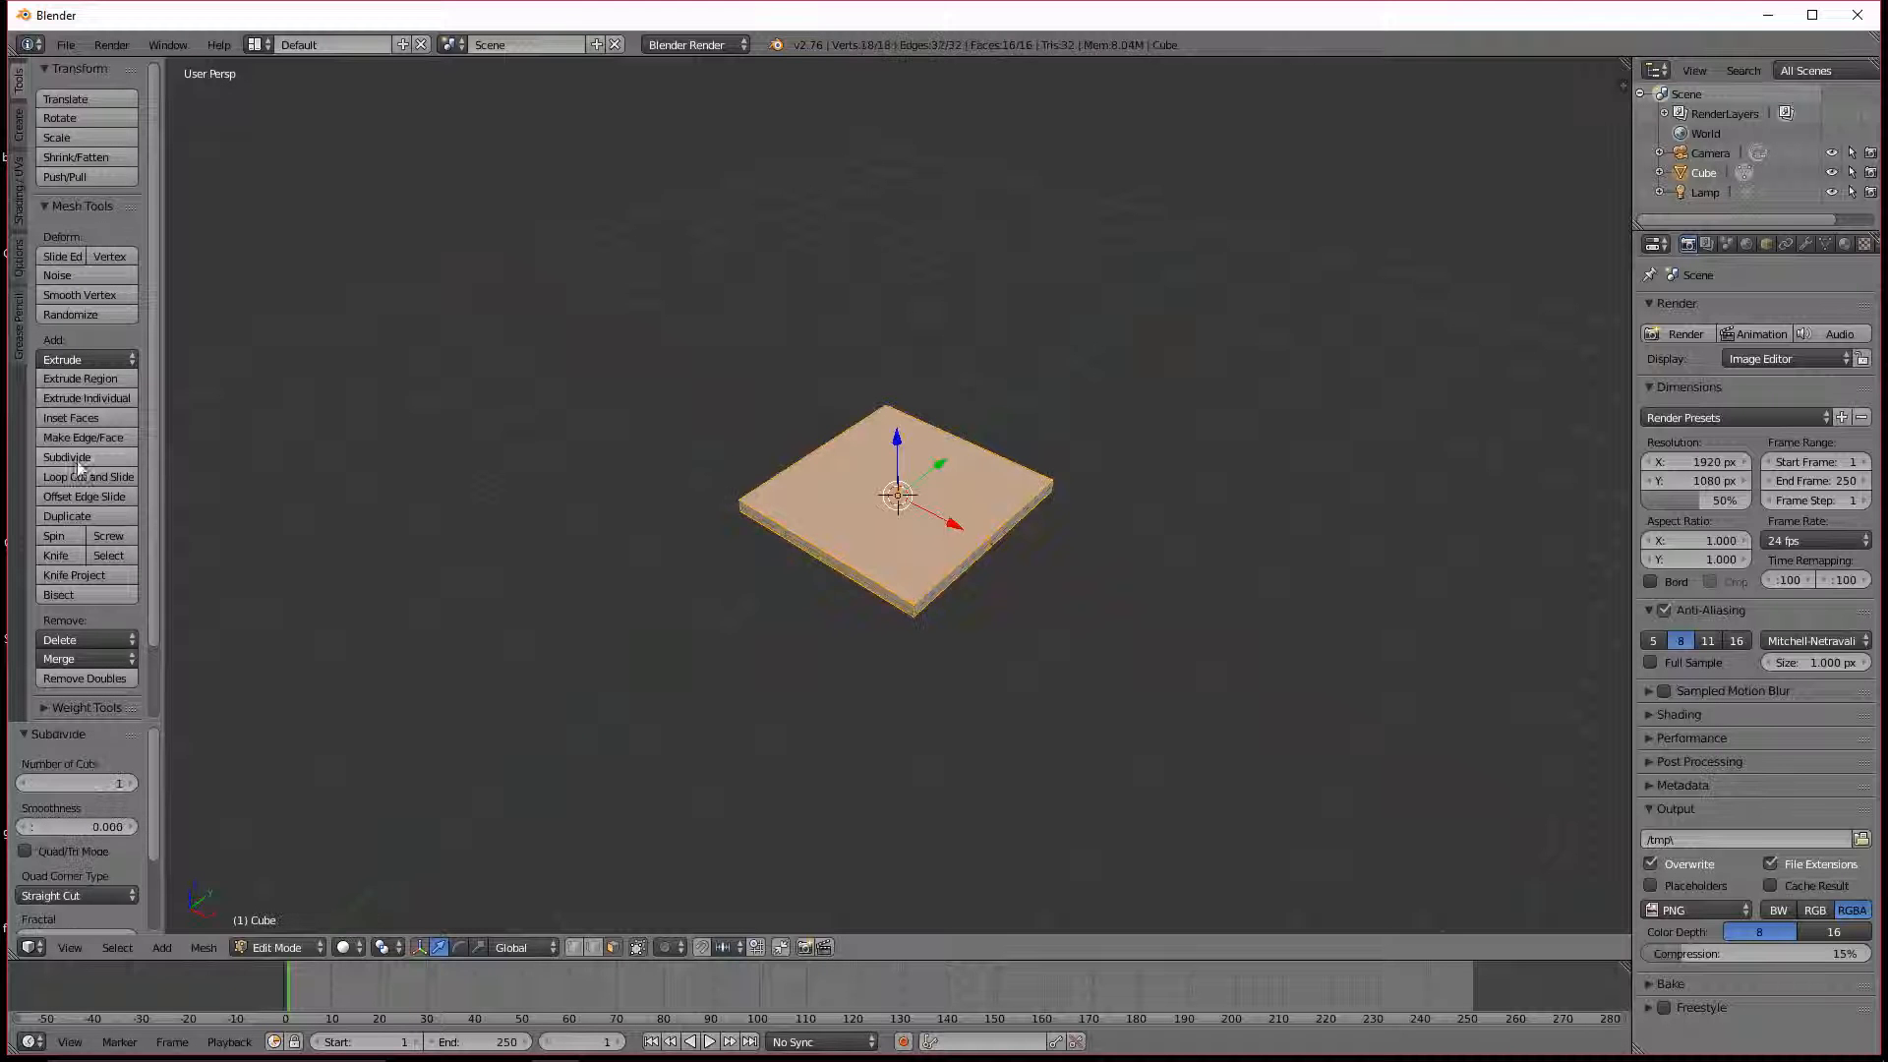
left_click(130, 784)
mouse_move(898, 602)
middle_mouse_down()
mouse_move(944, 401)
mouse_move(887, 605)
middle_mouse_up()
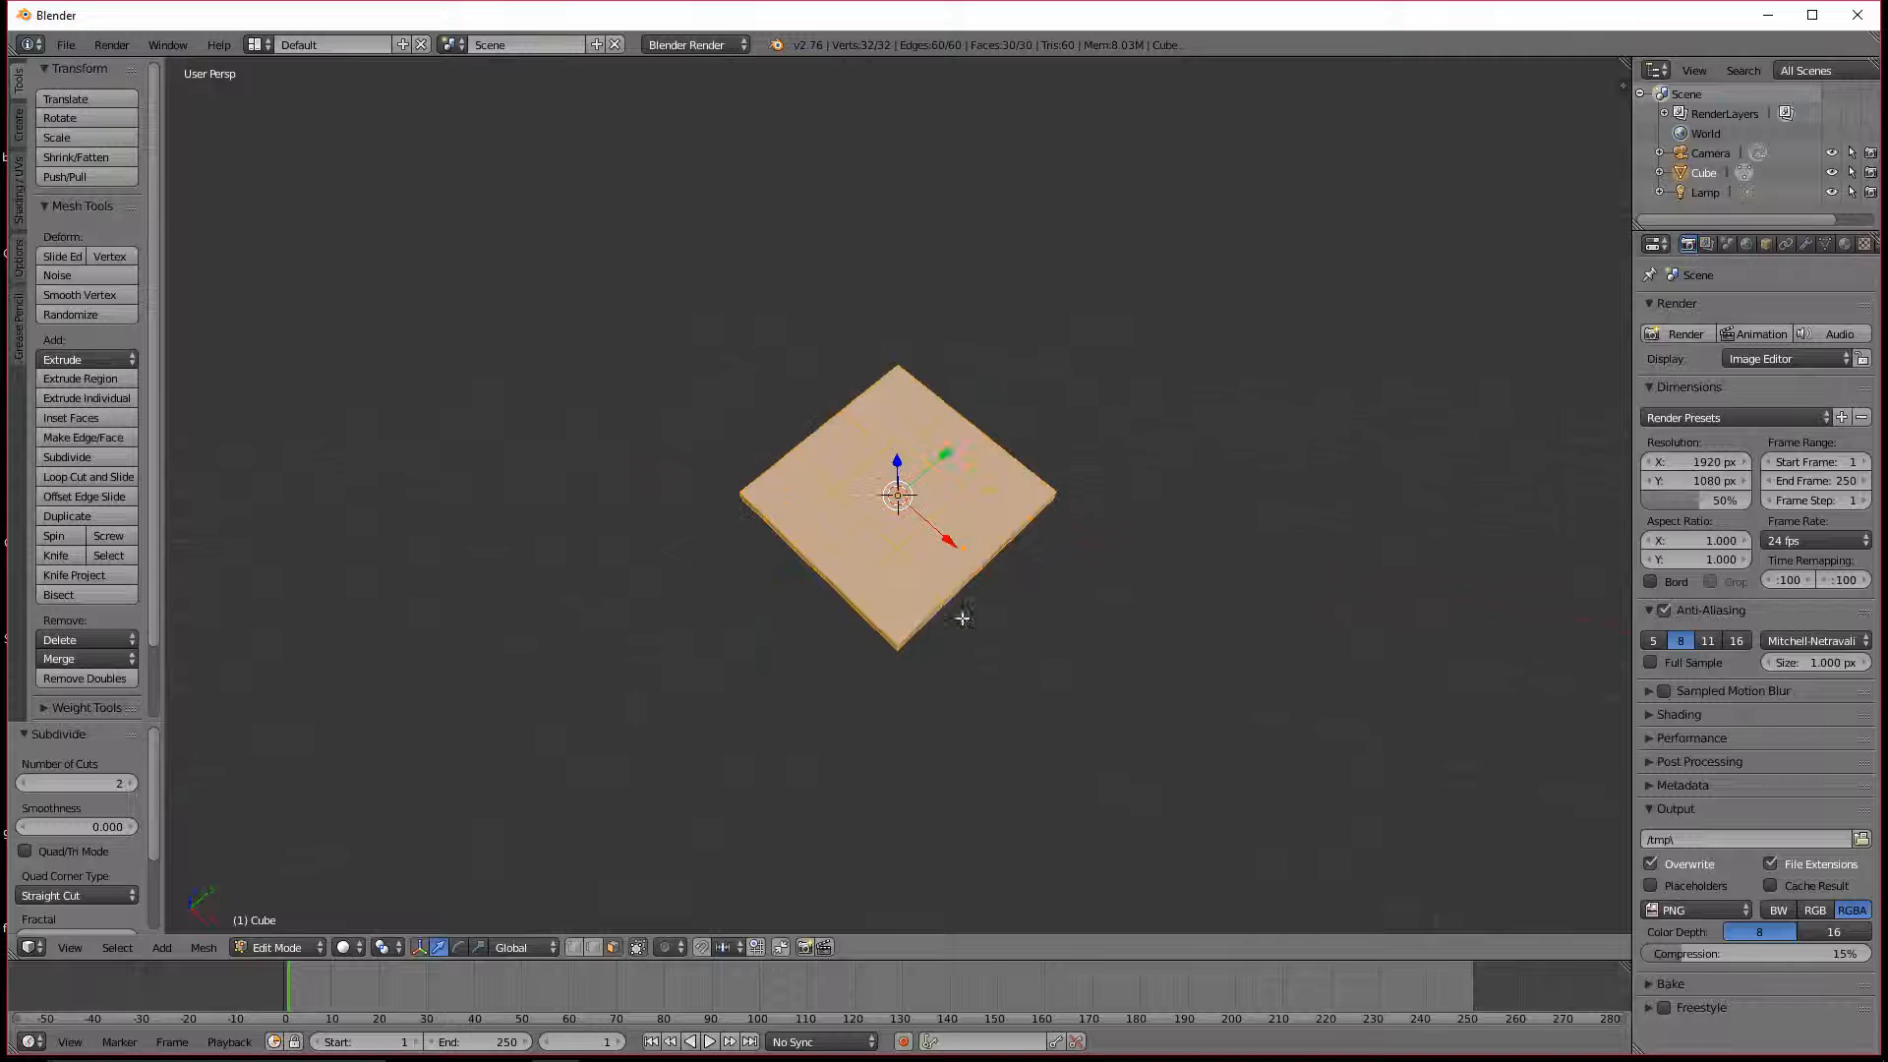
Step: Select the two outer edge segments meeting at each corner of the slab's top face, leaving out the middle segments
scroll(962, 617, "up", 2)
scroll(968, 622, "down", 1)
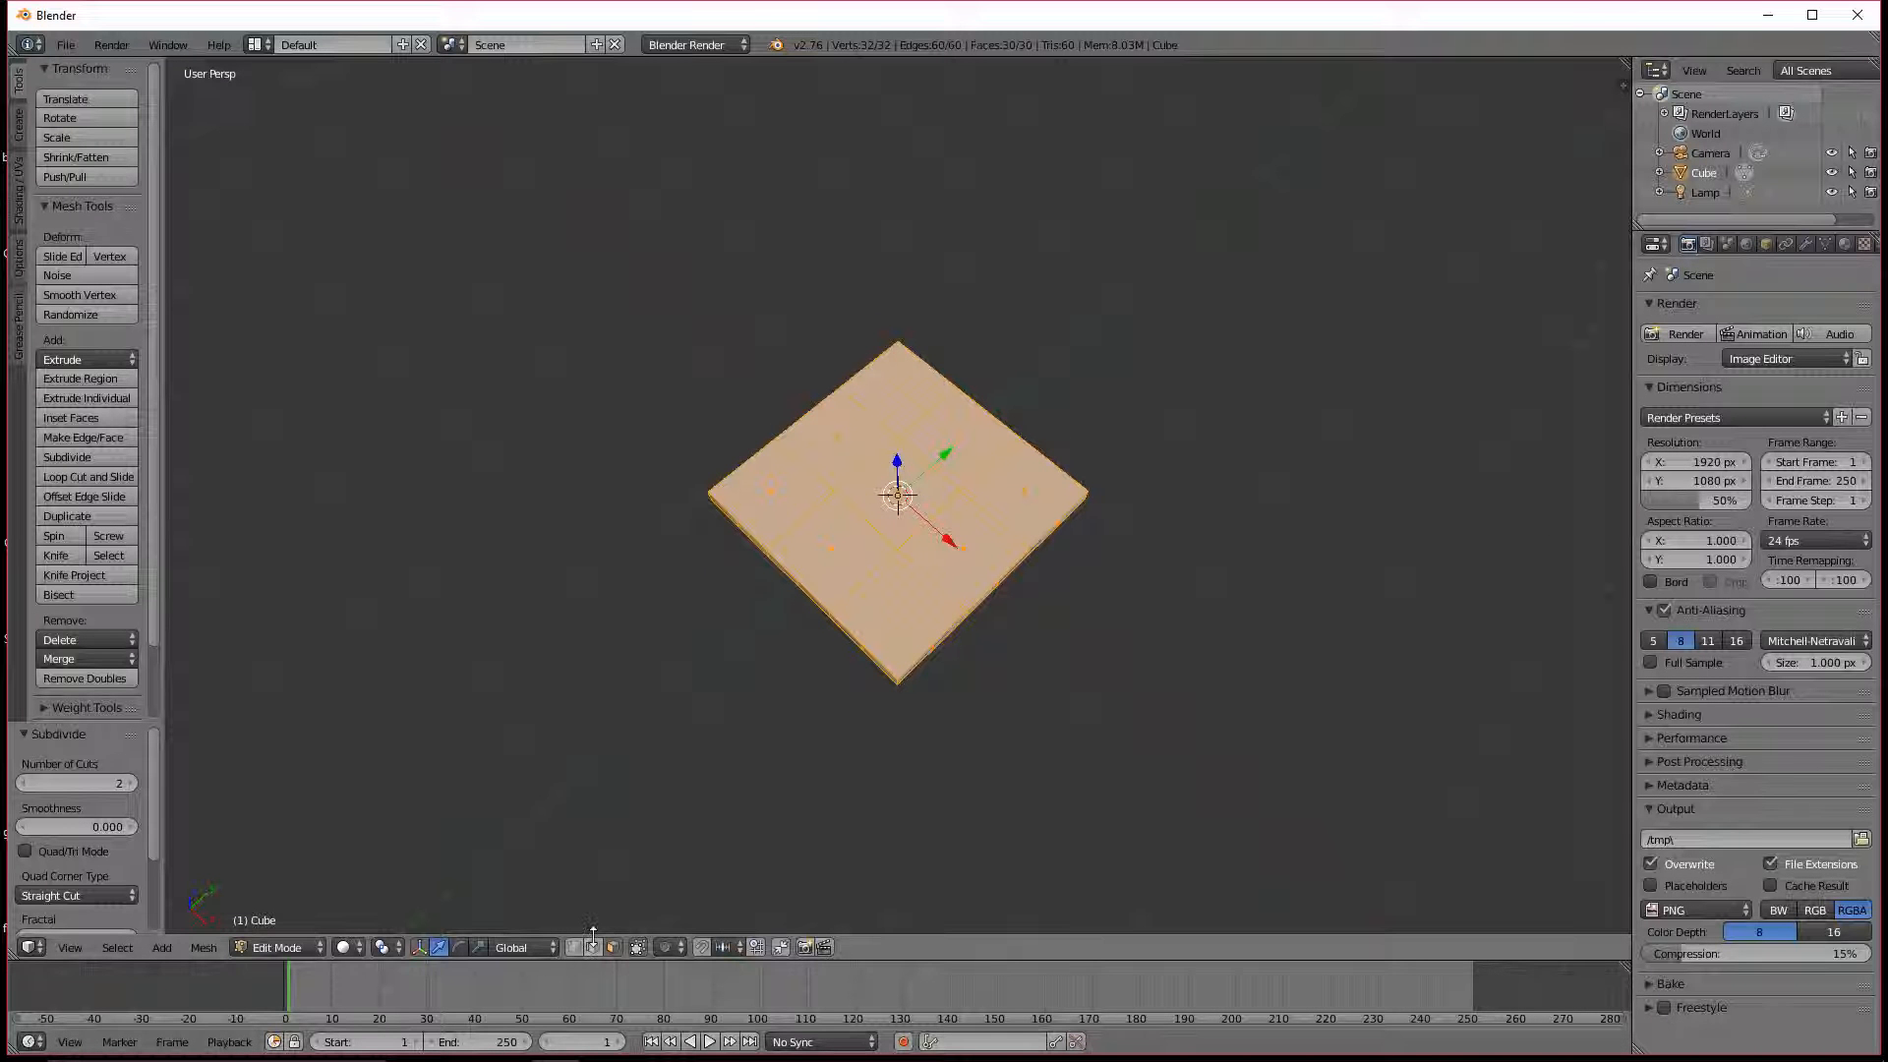
right_click(865, 639)
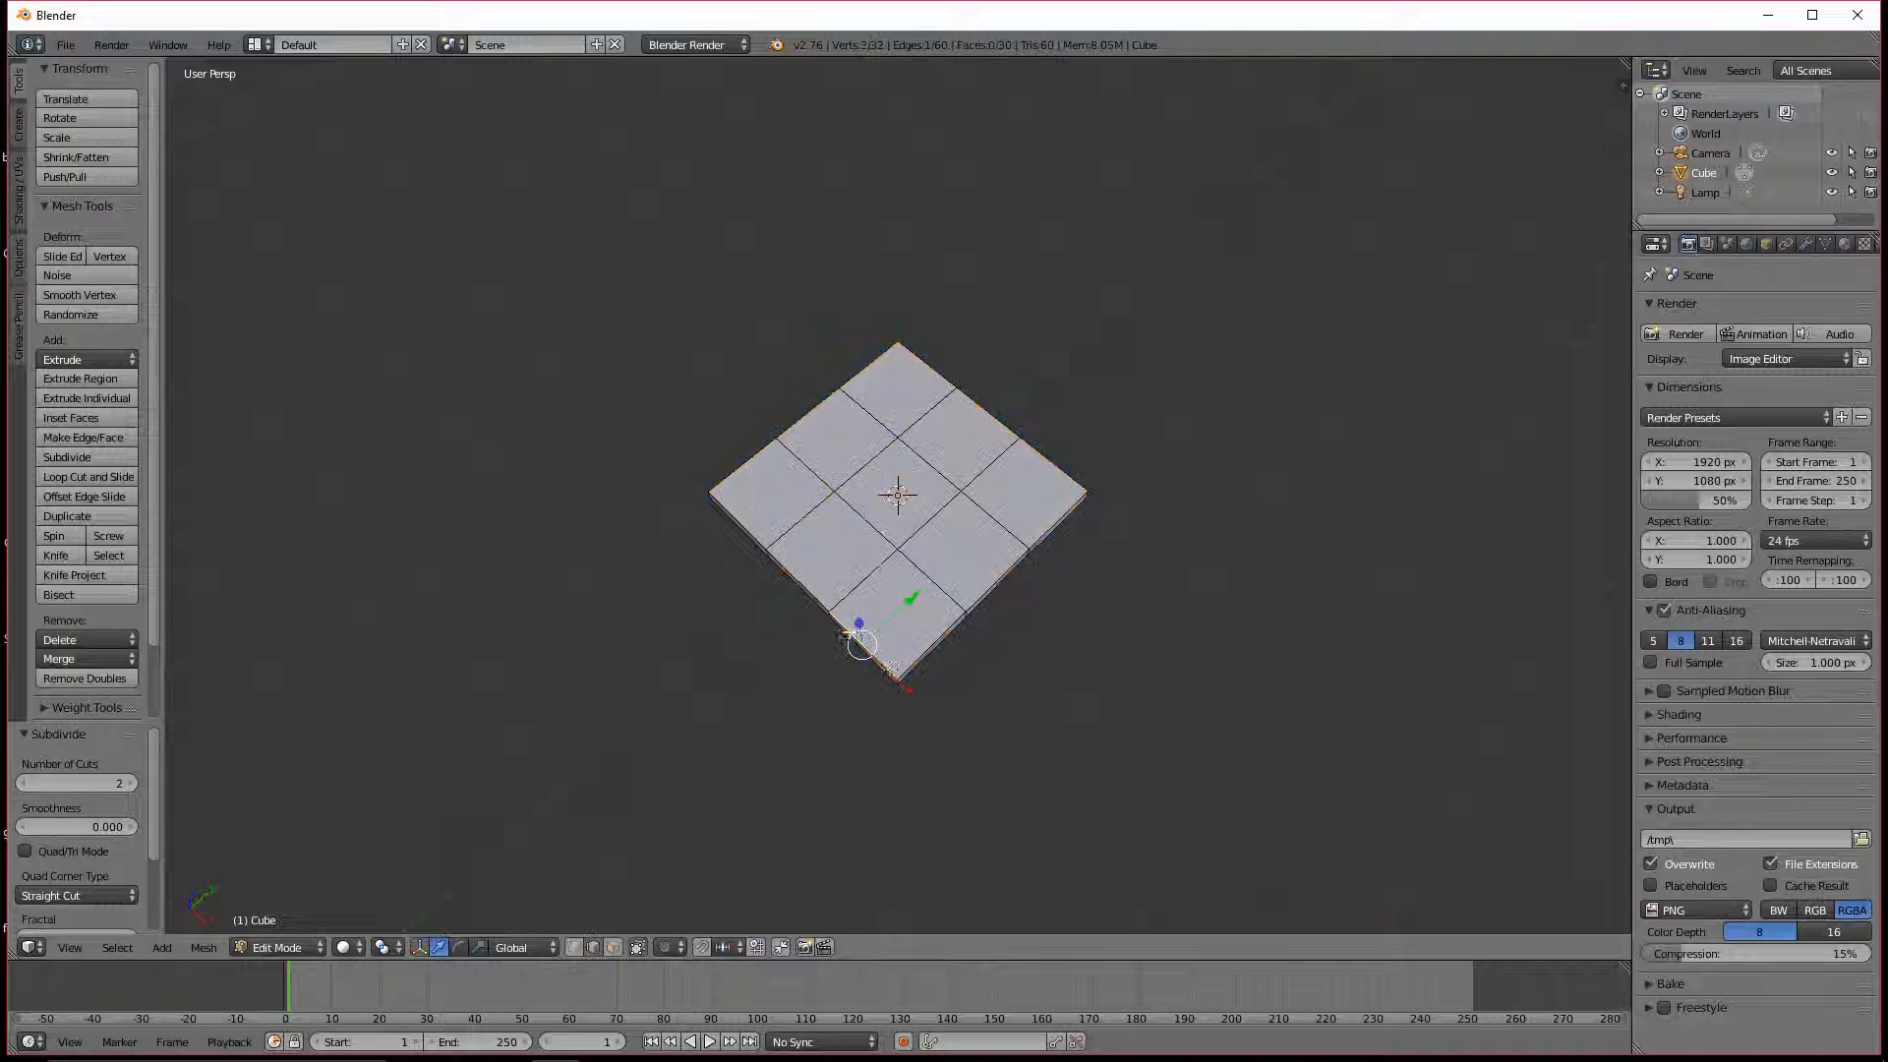
middle_click_drag(920, 651, 976, 682)
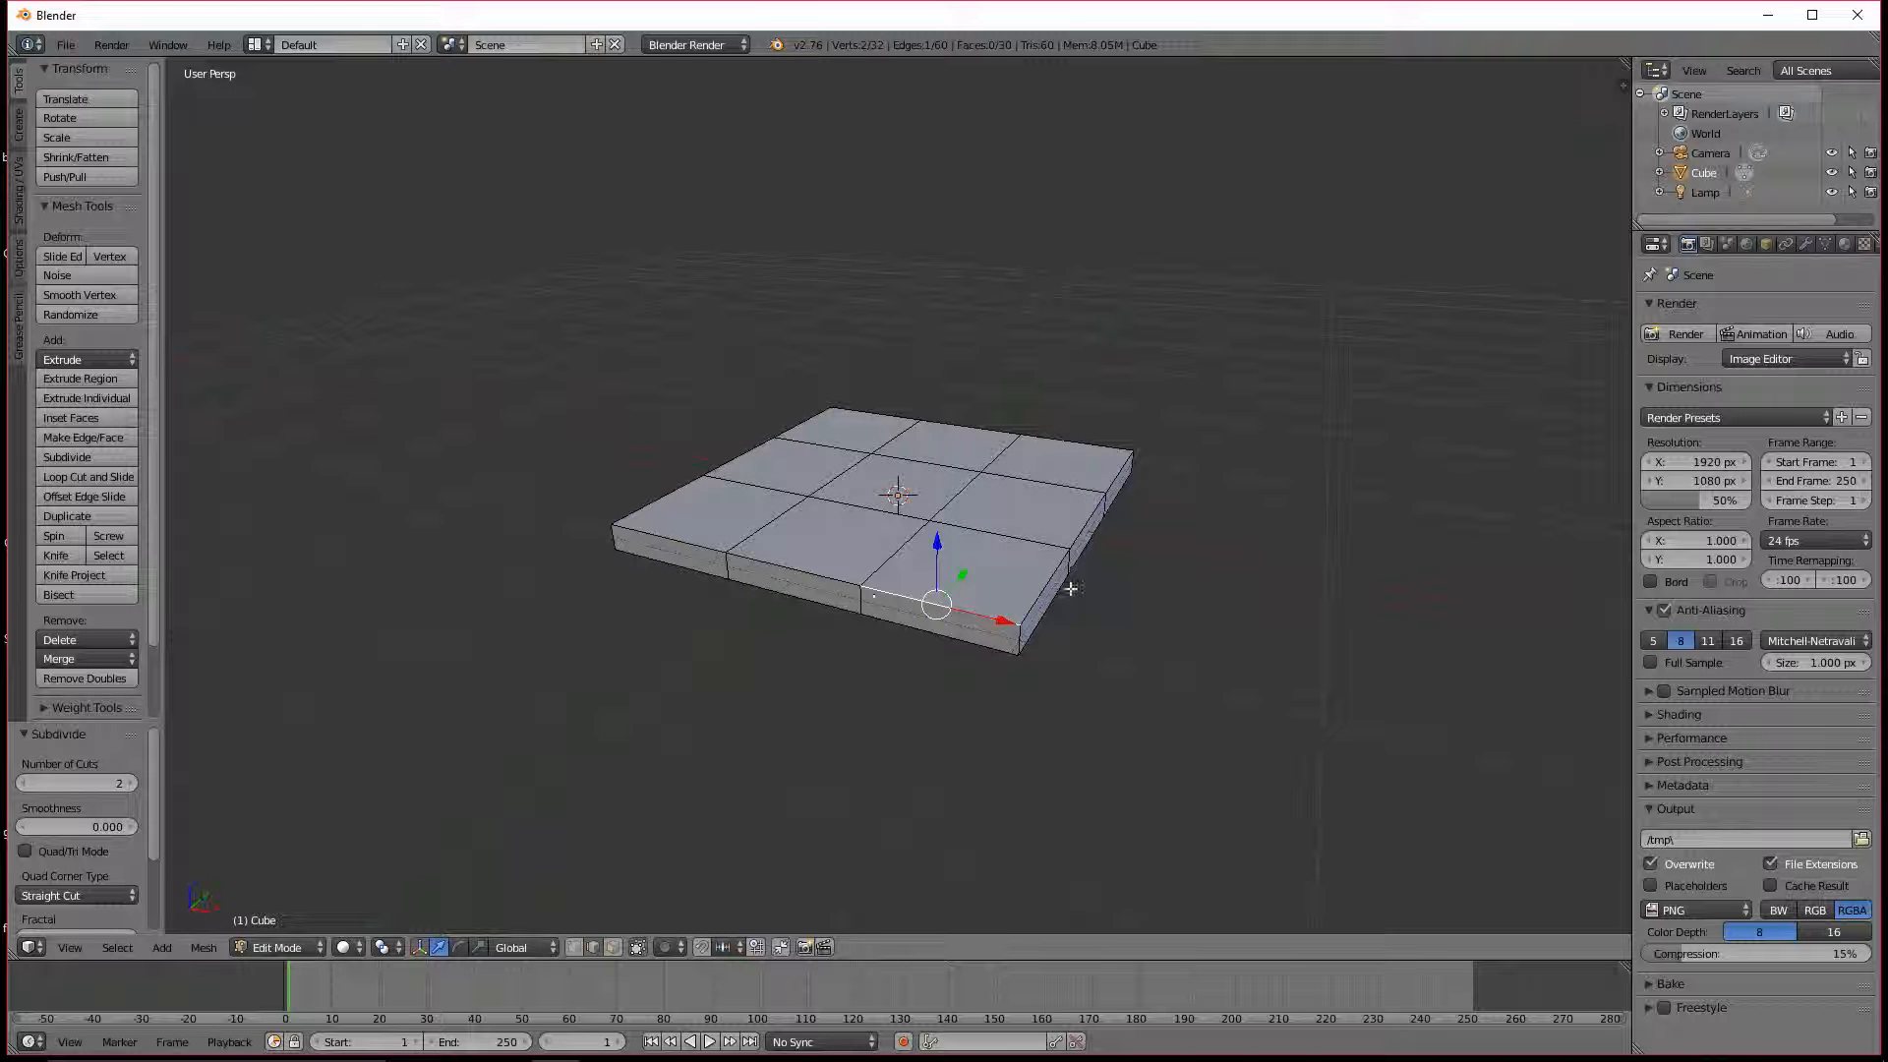
middle_click_drag(743, 575, 785, 581)
right_click(729, 578, "shift")
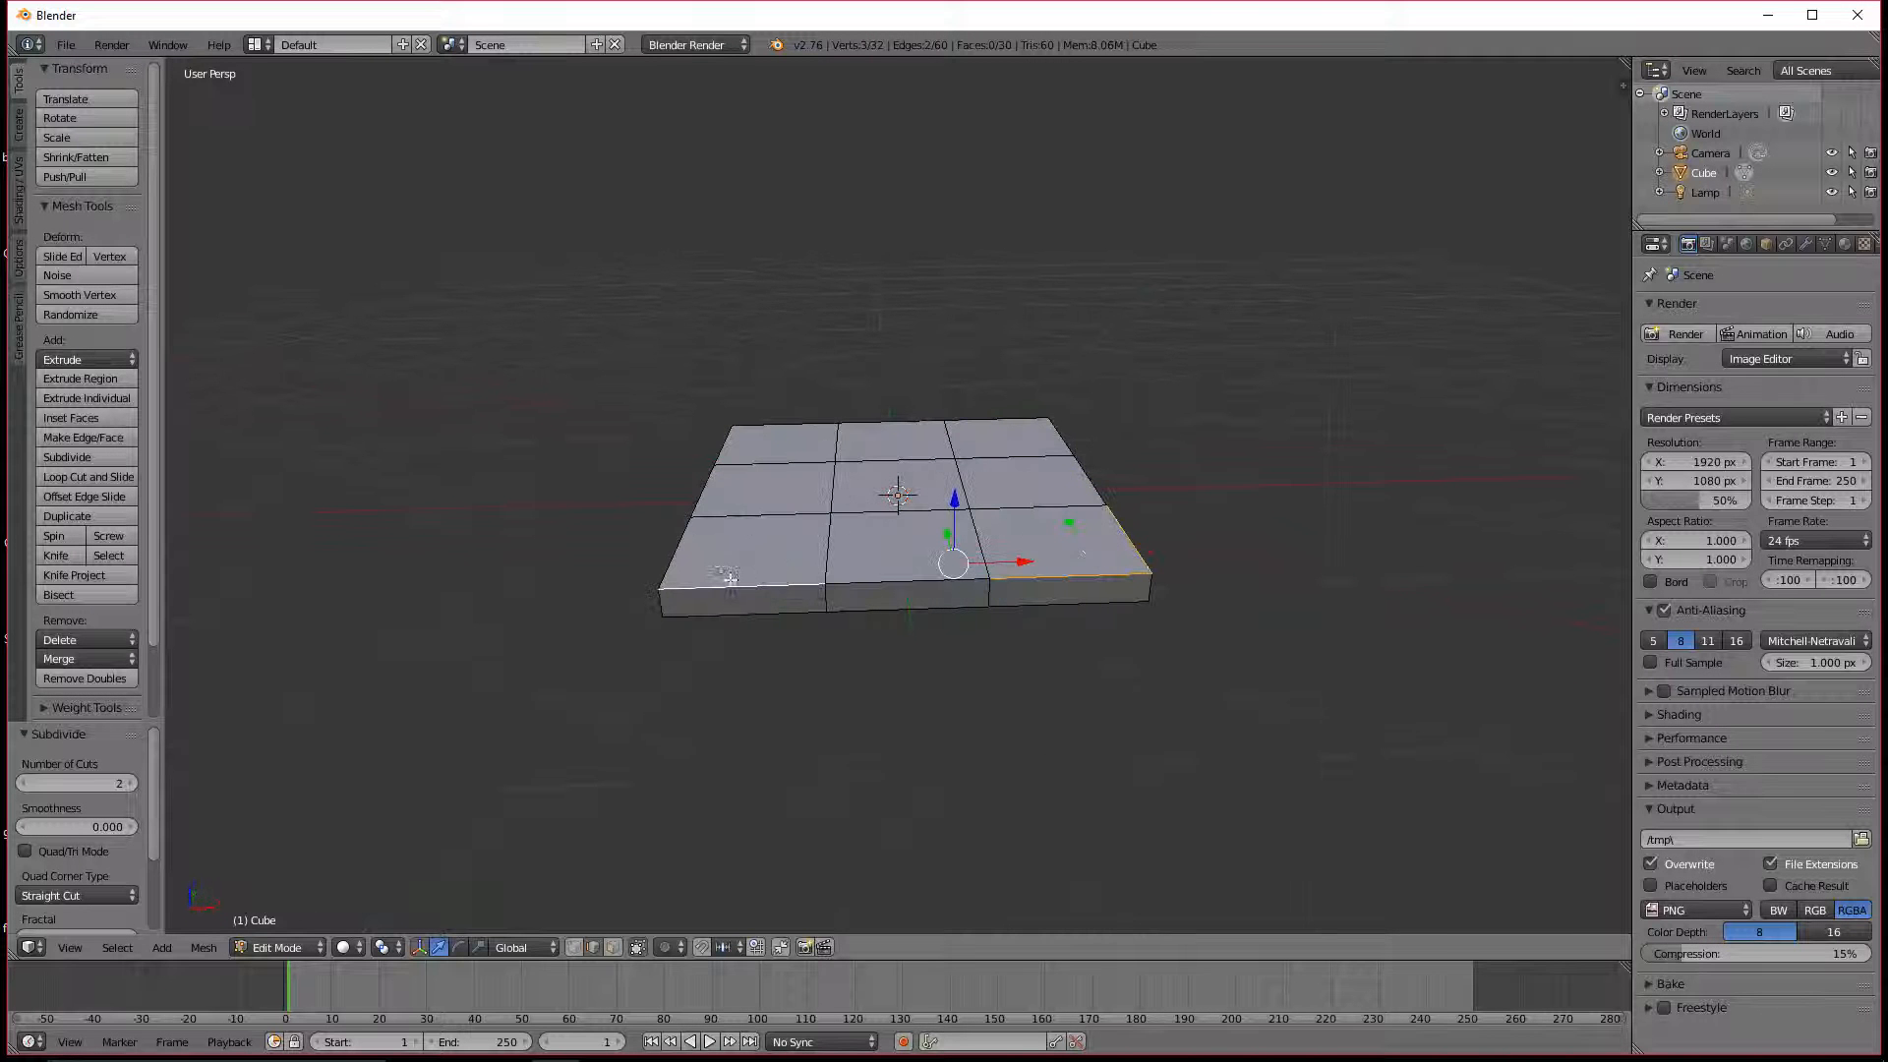
right_click(681, 531, "shift")
right_click(723, 448, "shift")
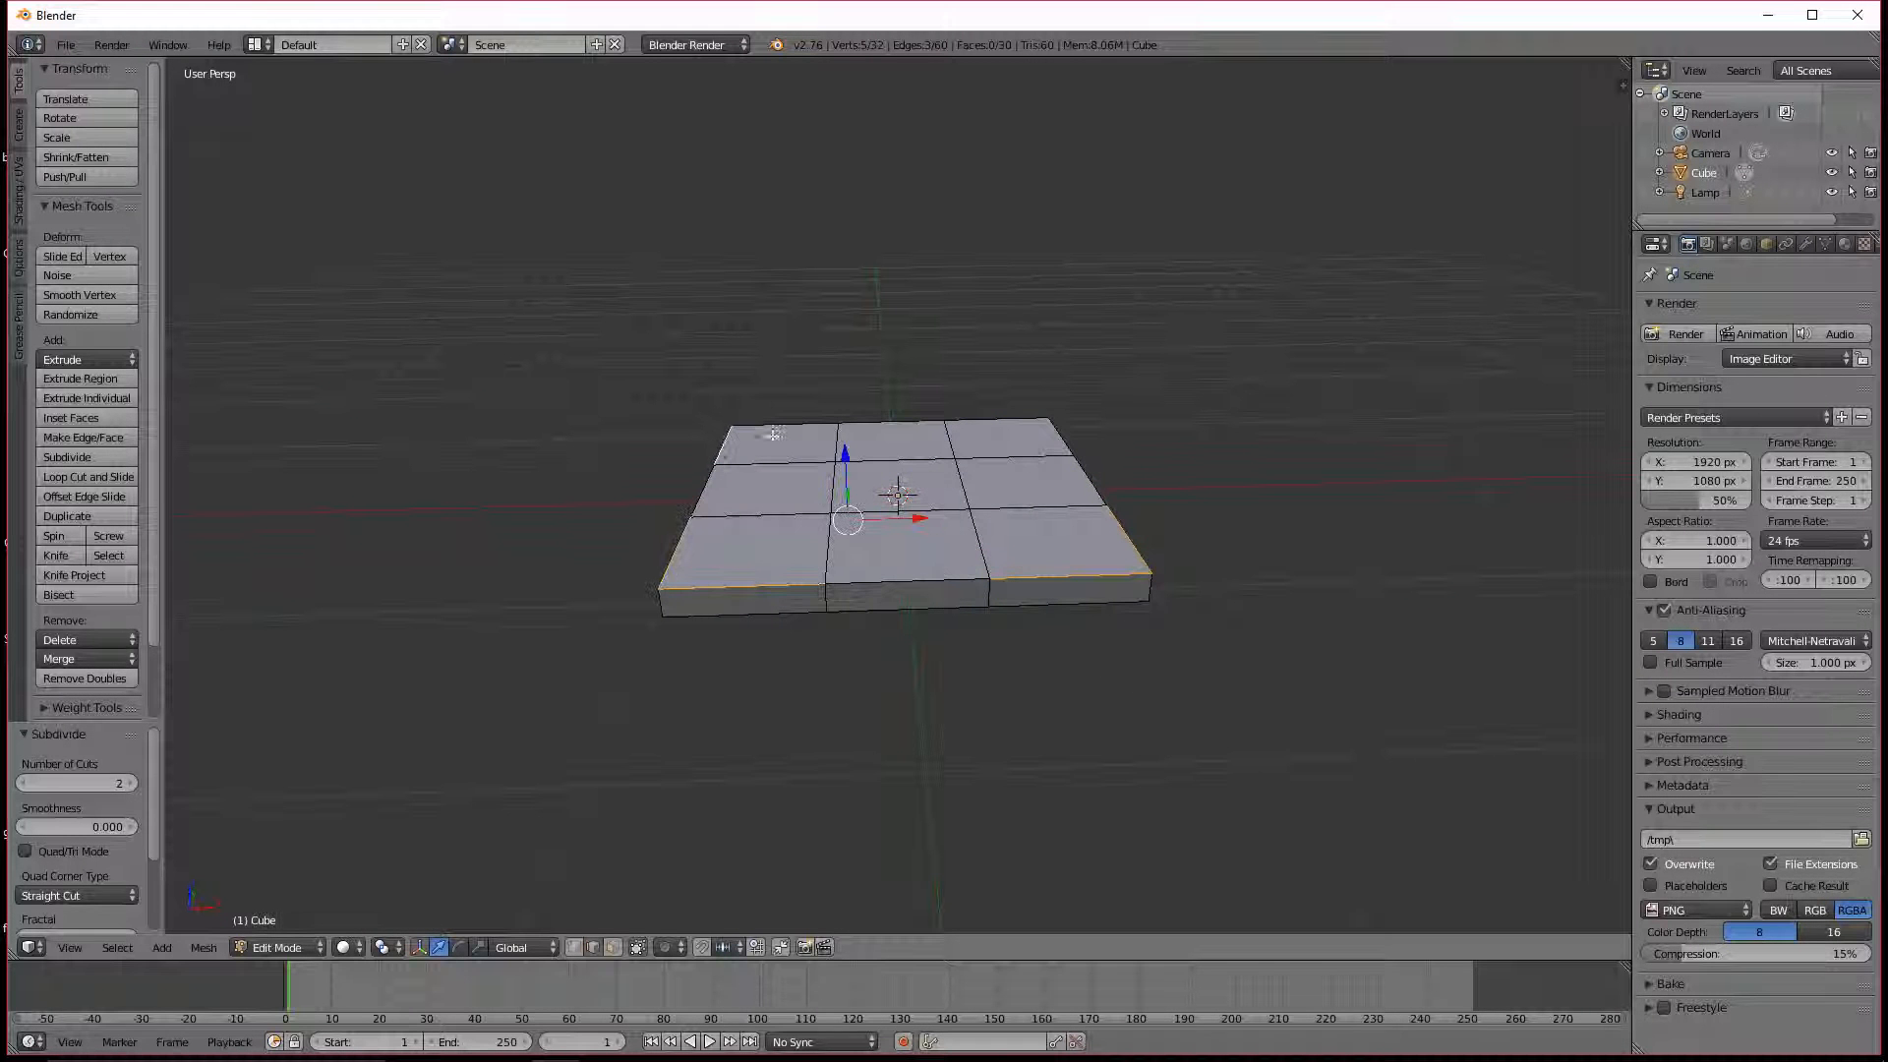
right_click(796, 425, "shift")
right_click(1004, 417, "shift")
right_click(1060, 434, "shift")
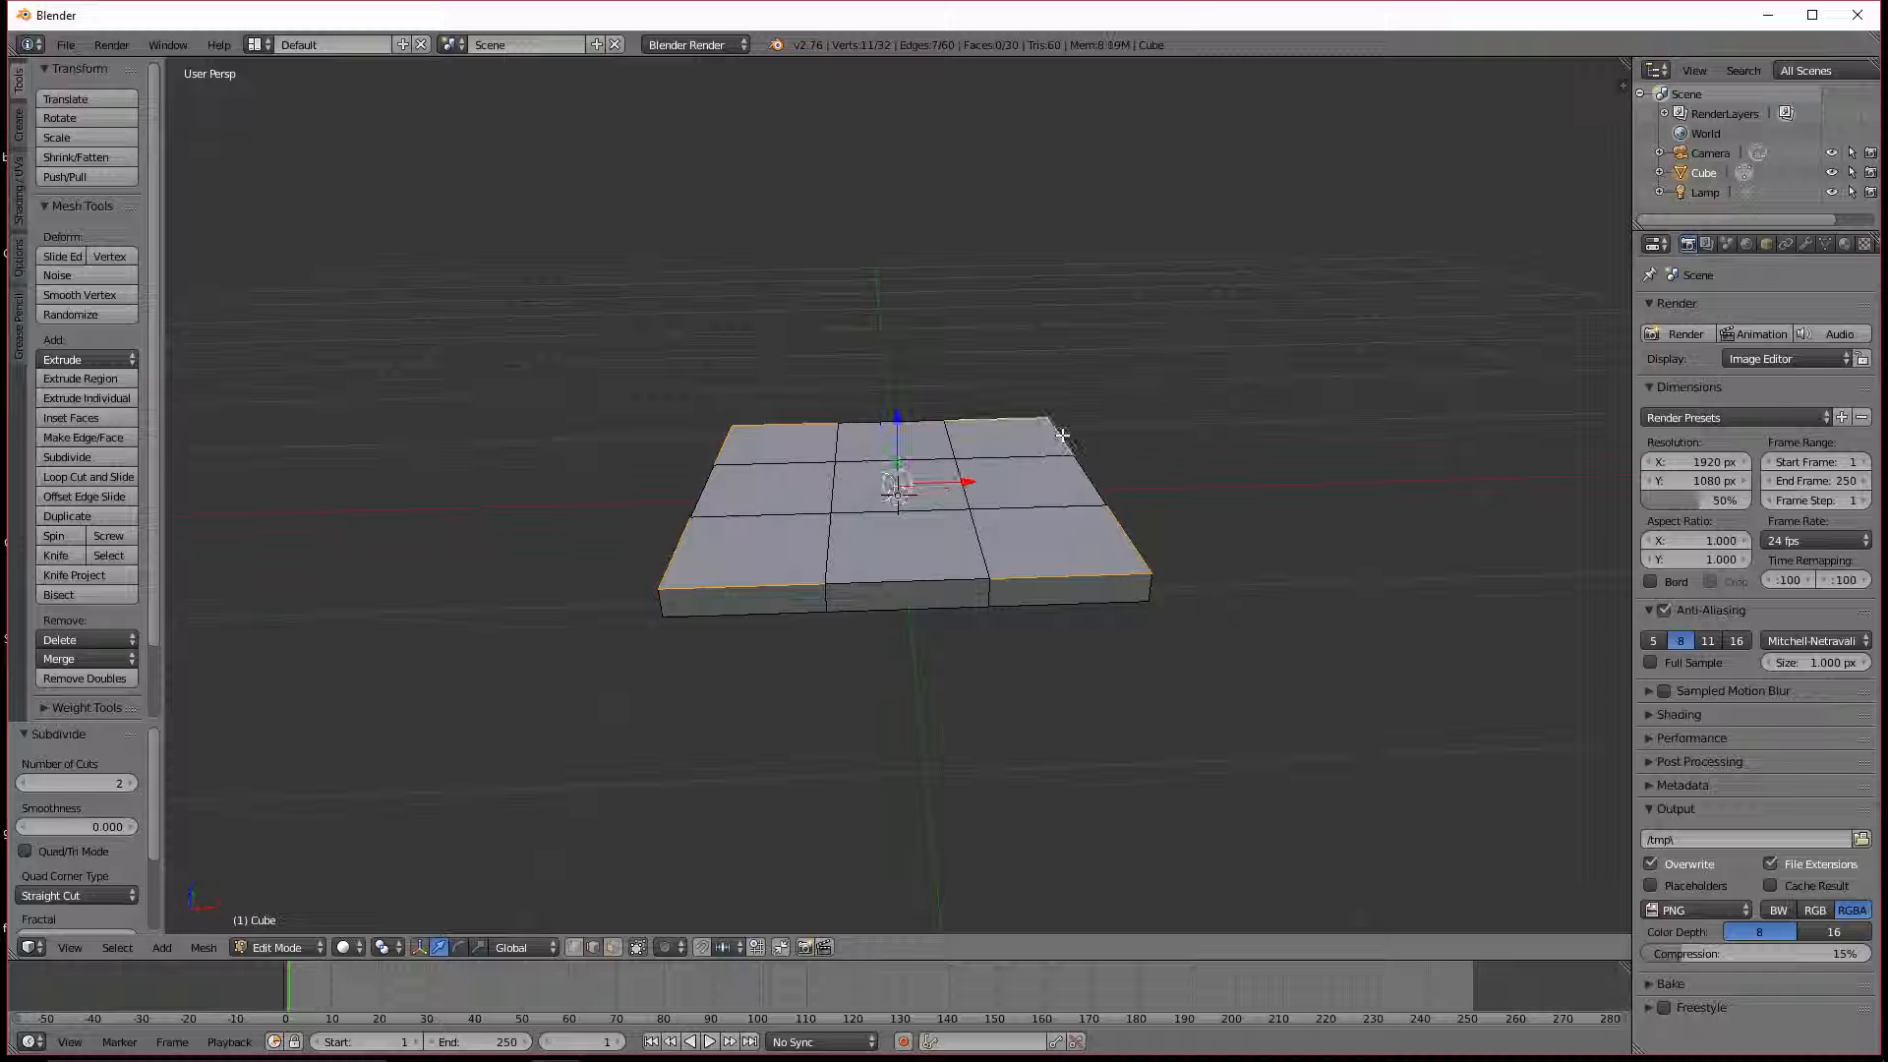
right_click(1132, 579, "shift")
Step: Add the matching corner edge segments on the slab's underside to the selection and raise all of them about 0.13 along Z
middle_click_drag(1328, 713, 1222, 540)
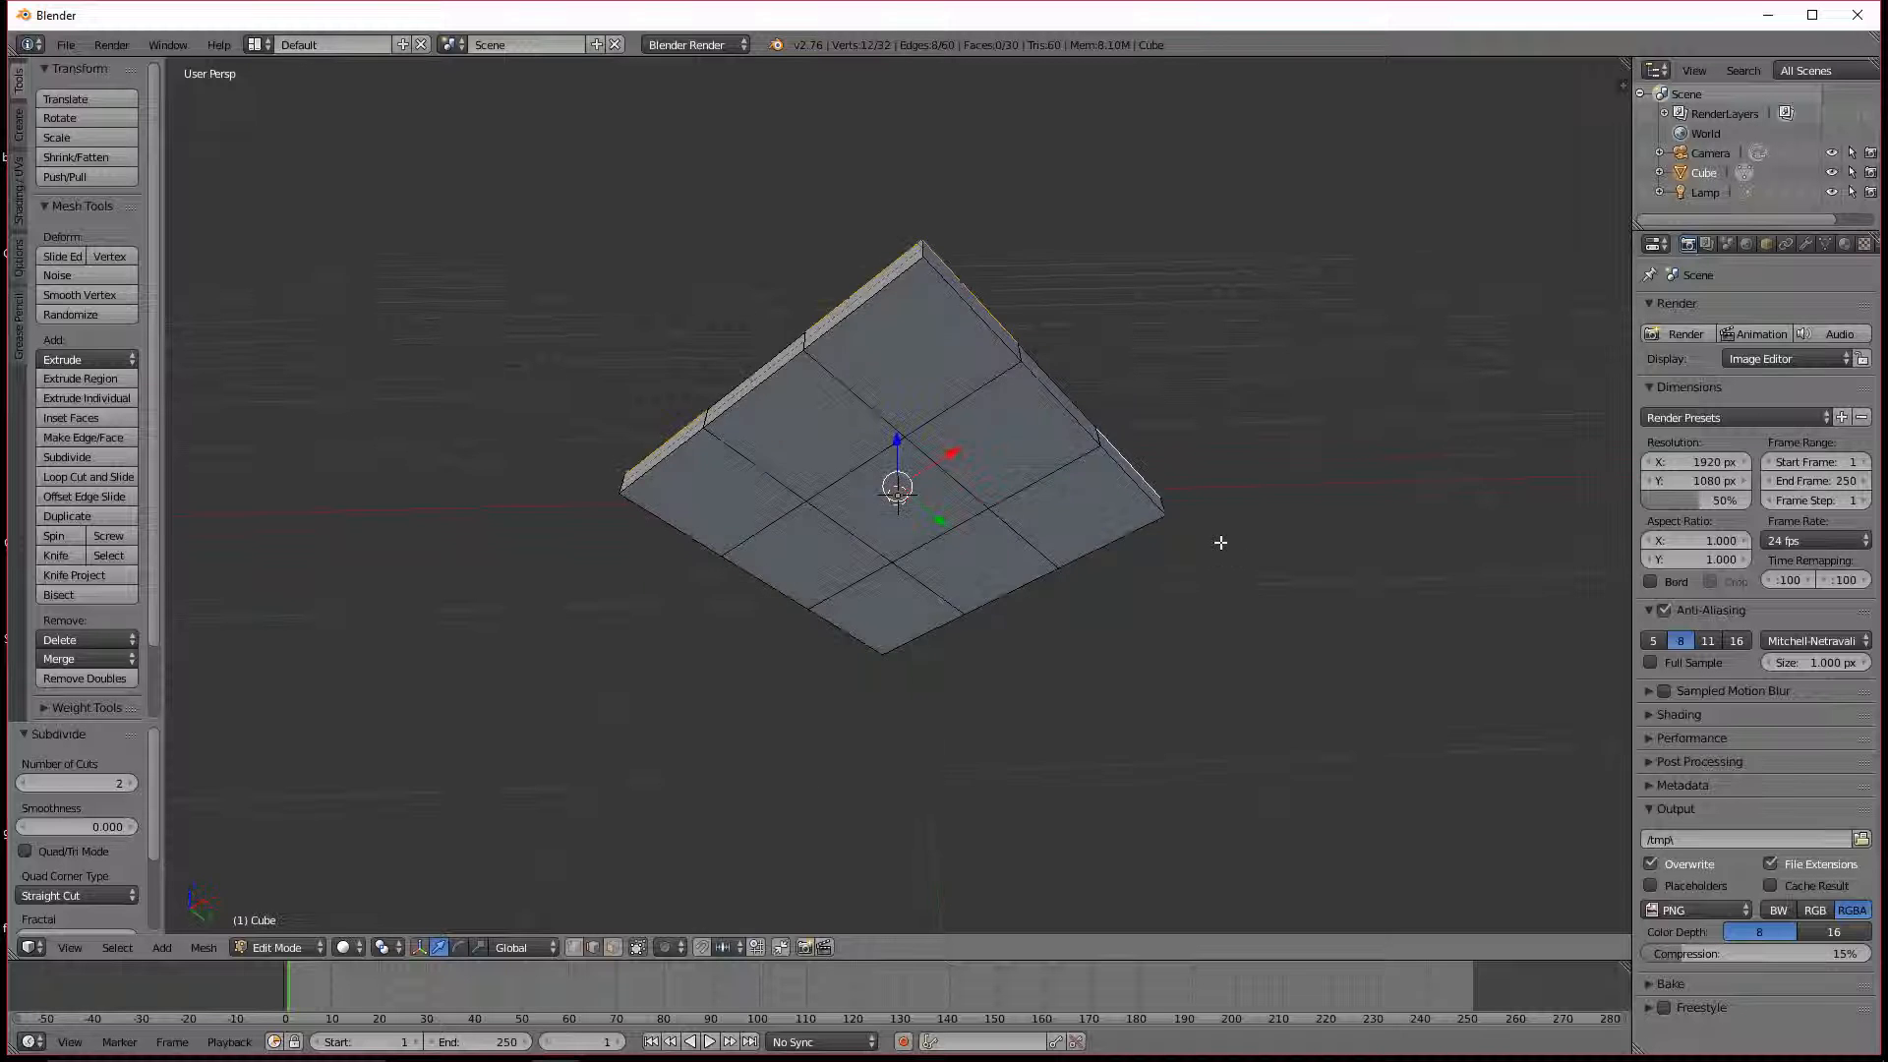
right_click(969, 312, "shift")
right_click(862, 297, "shift")
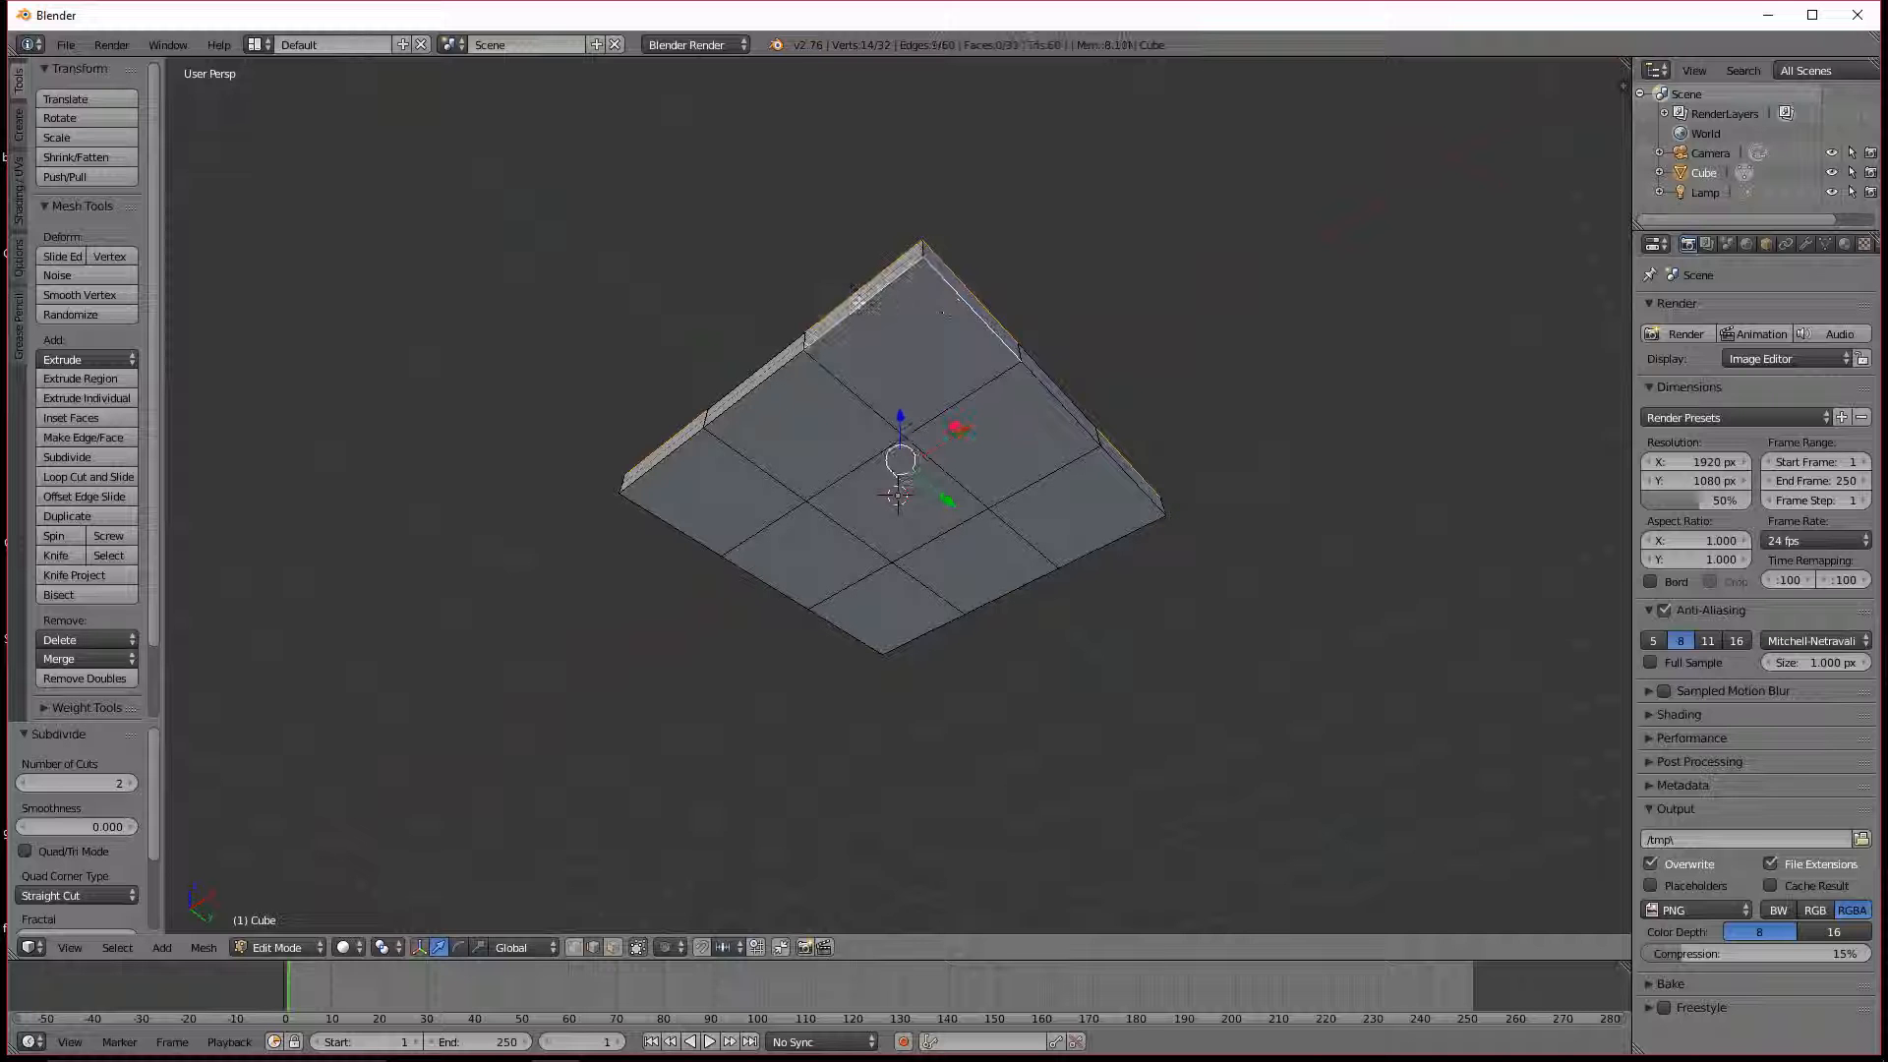
right_click(695, 444, "shift")
right_click(666, 528, "shift")
right_click(869, 630, "shift")
right_click(891, 640, "shift")
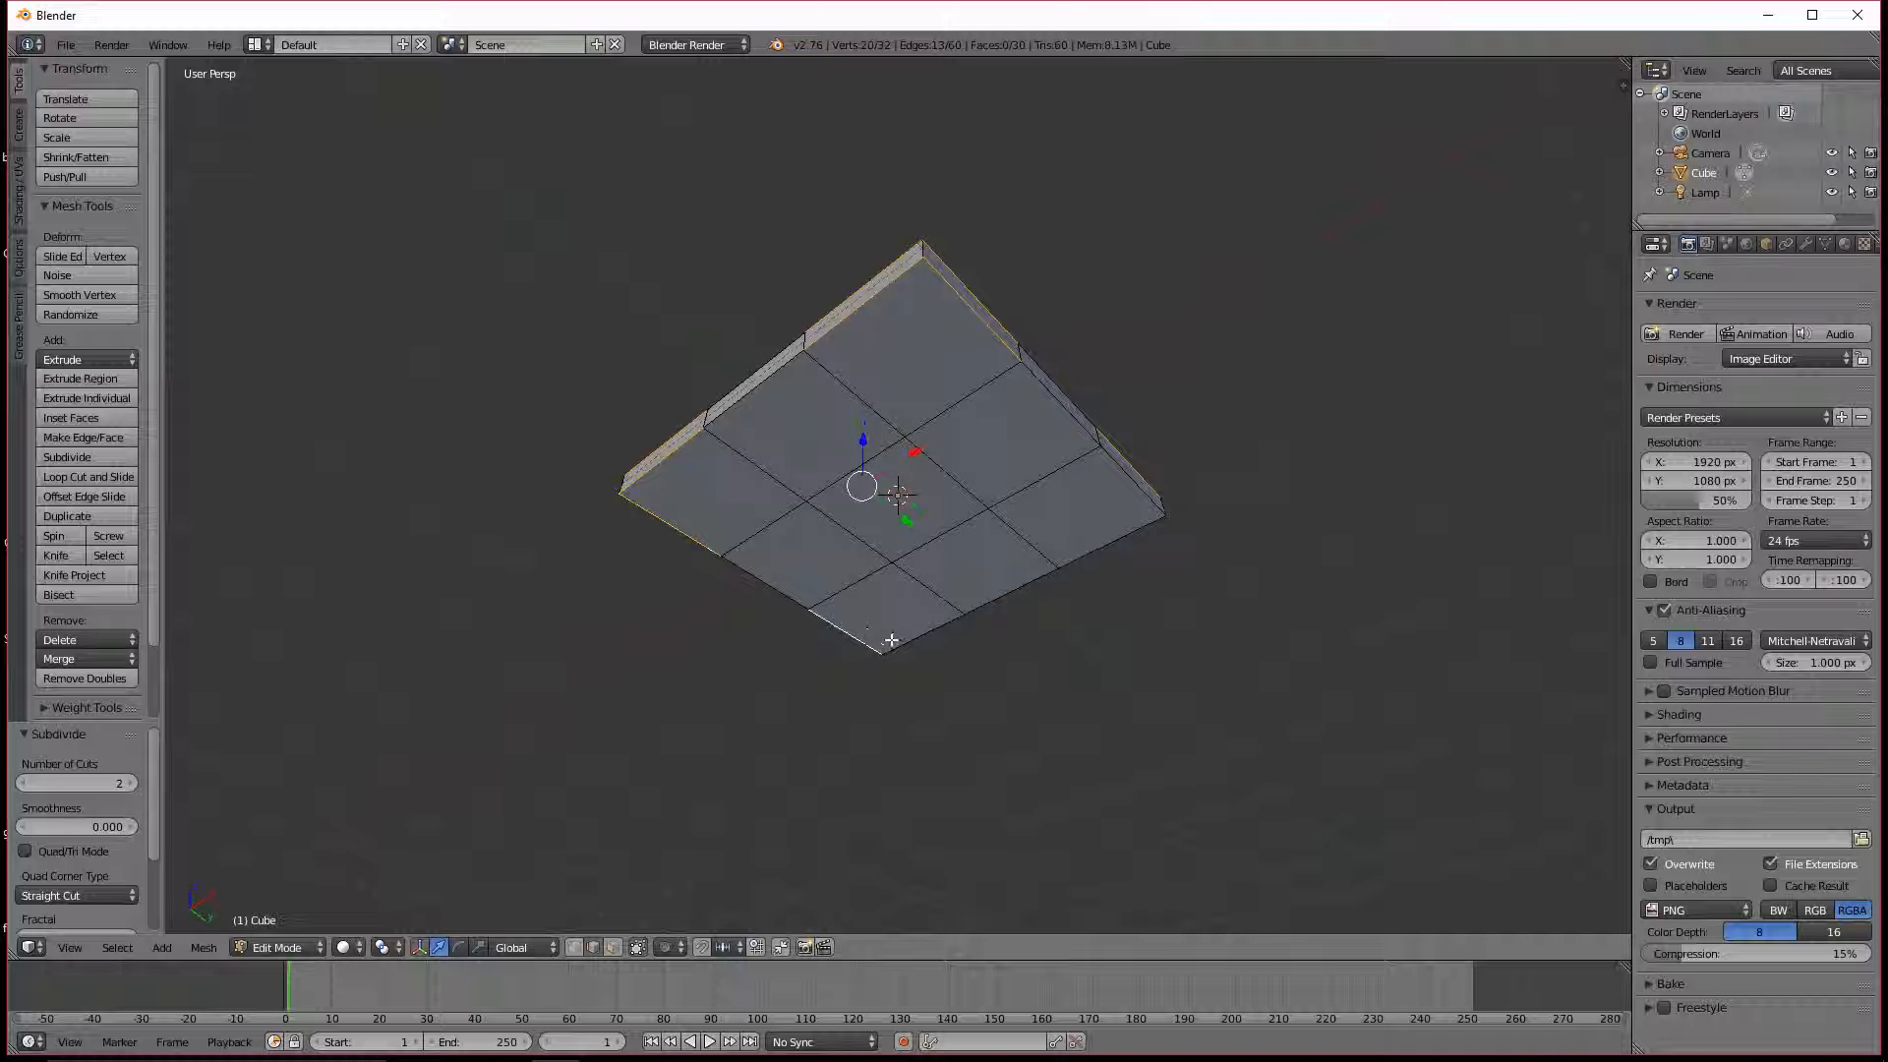
right_click(916, 638, "shift")
right_click(1091, 547, "shift")
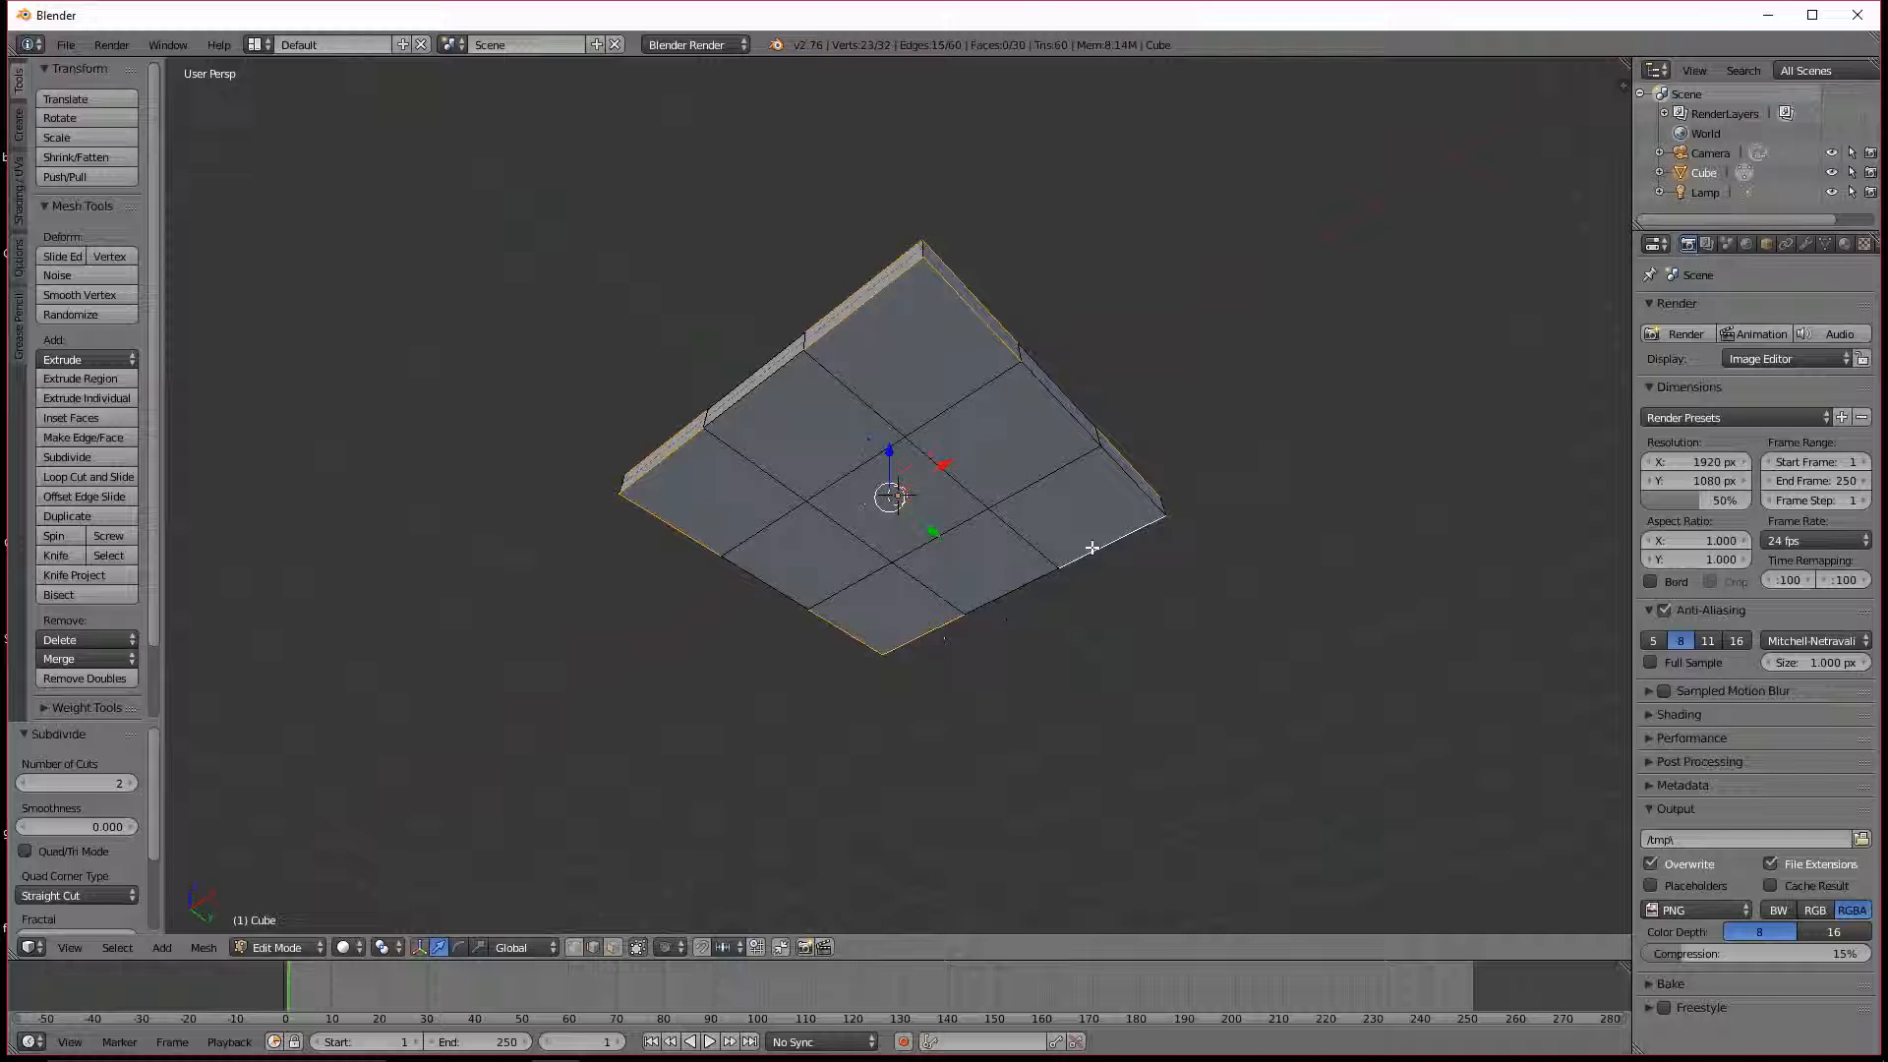
right_click(1131, 482, "shift")
middle_click_drag(1024, 514, 1074, 699)
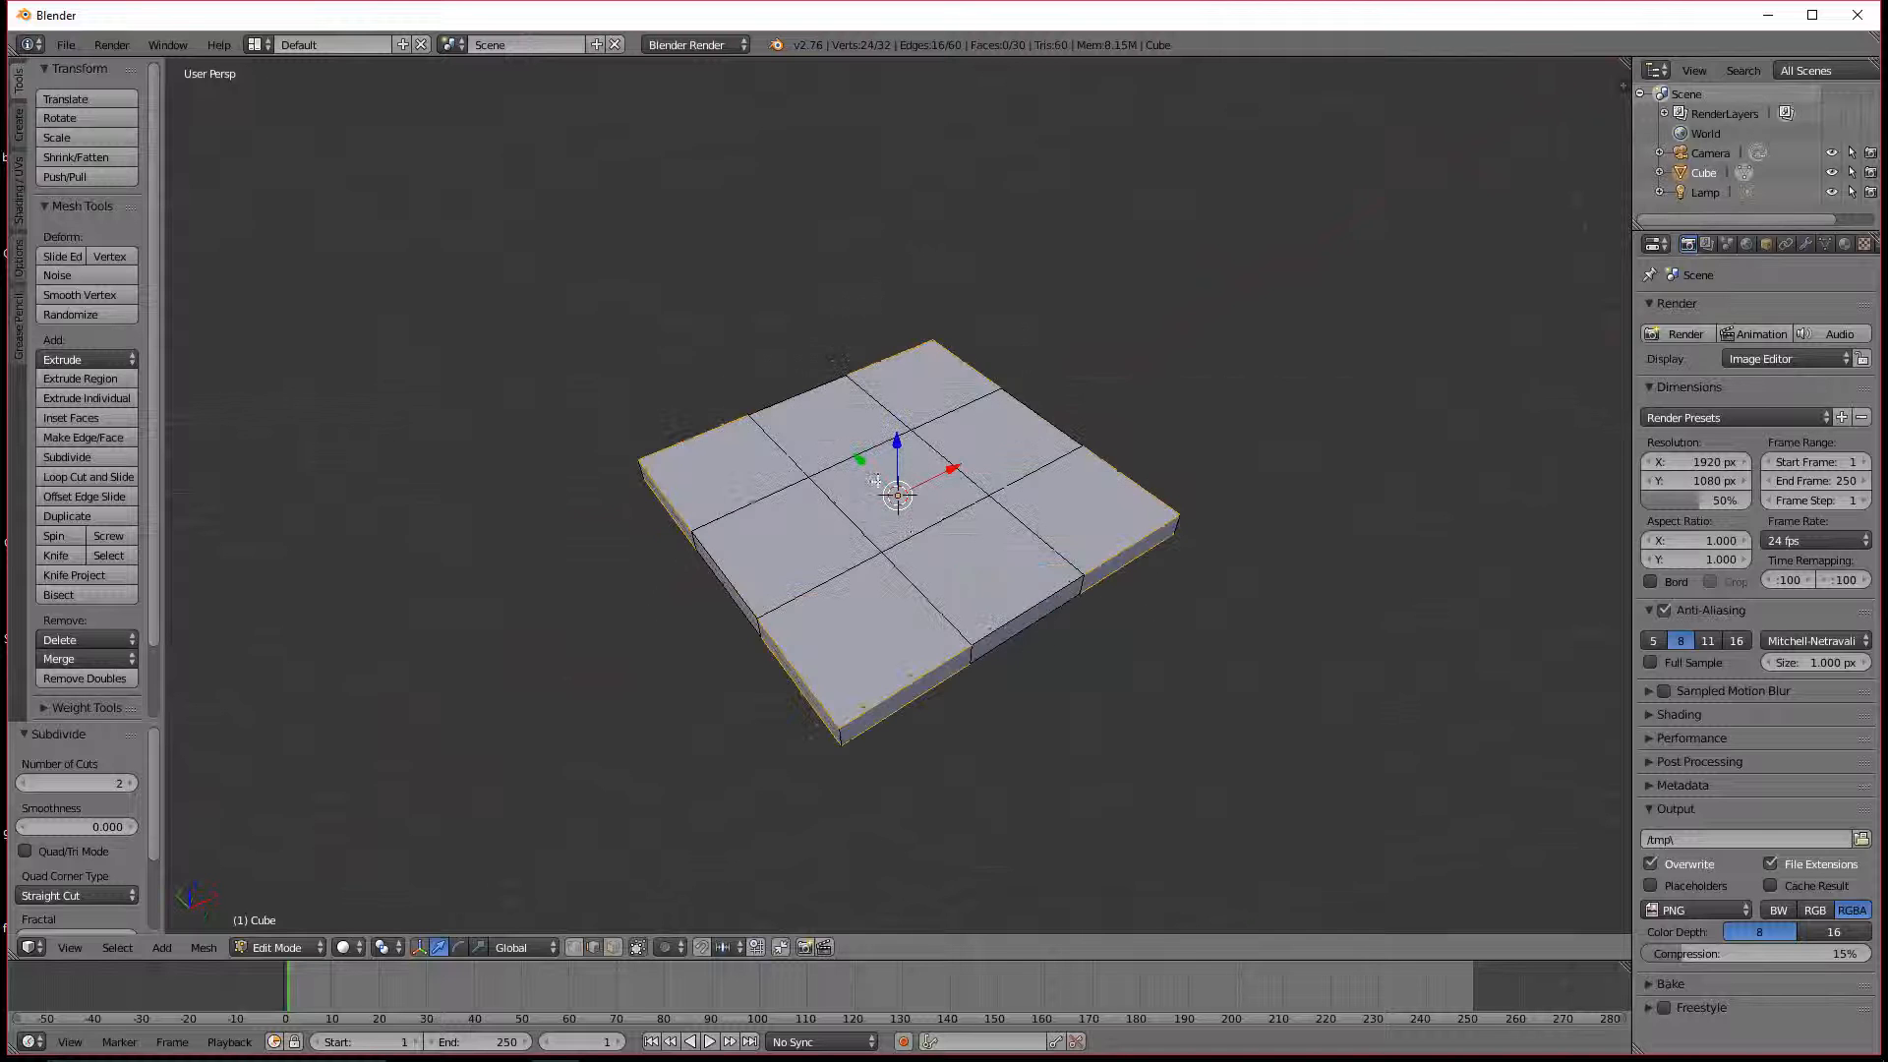
left_click_drag(895, 441, 901, 424)
middle_click_drag(900, 424, 999, 614)
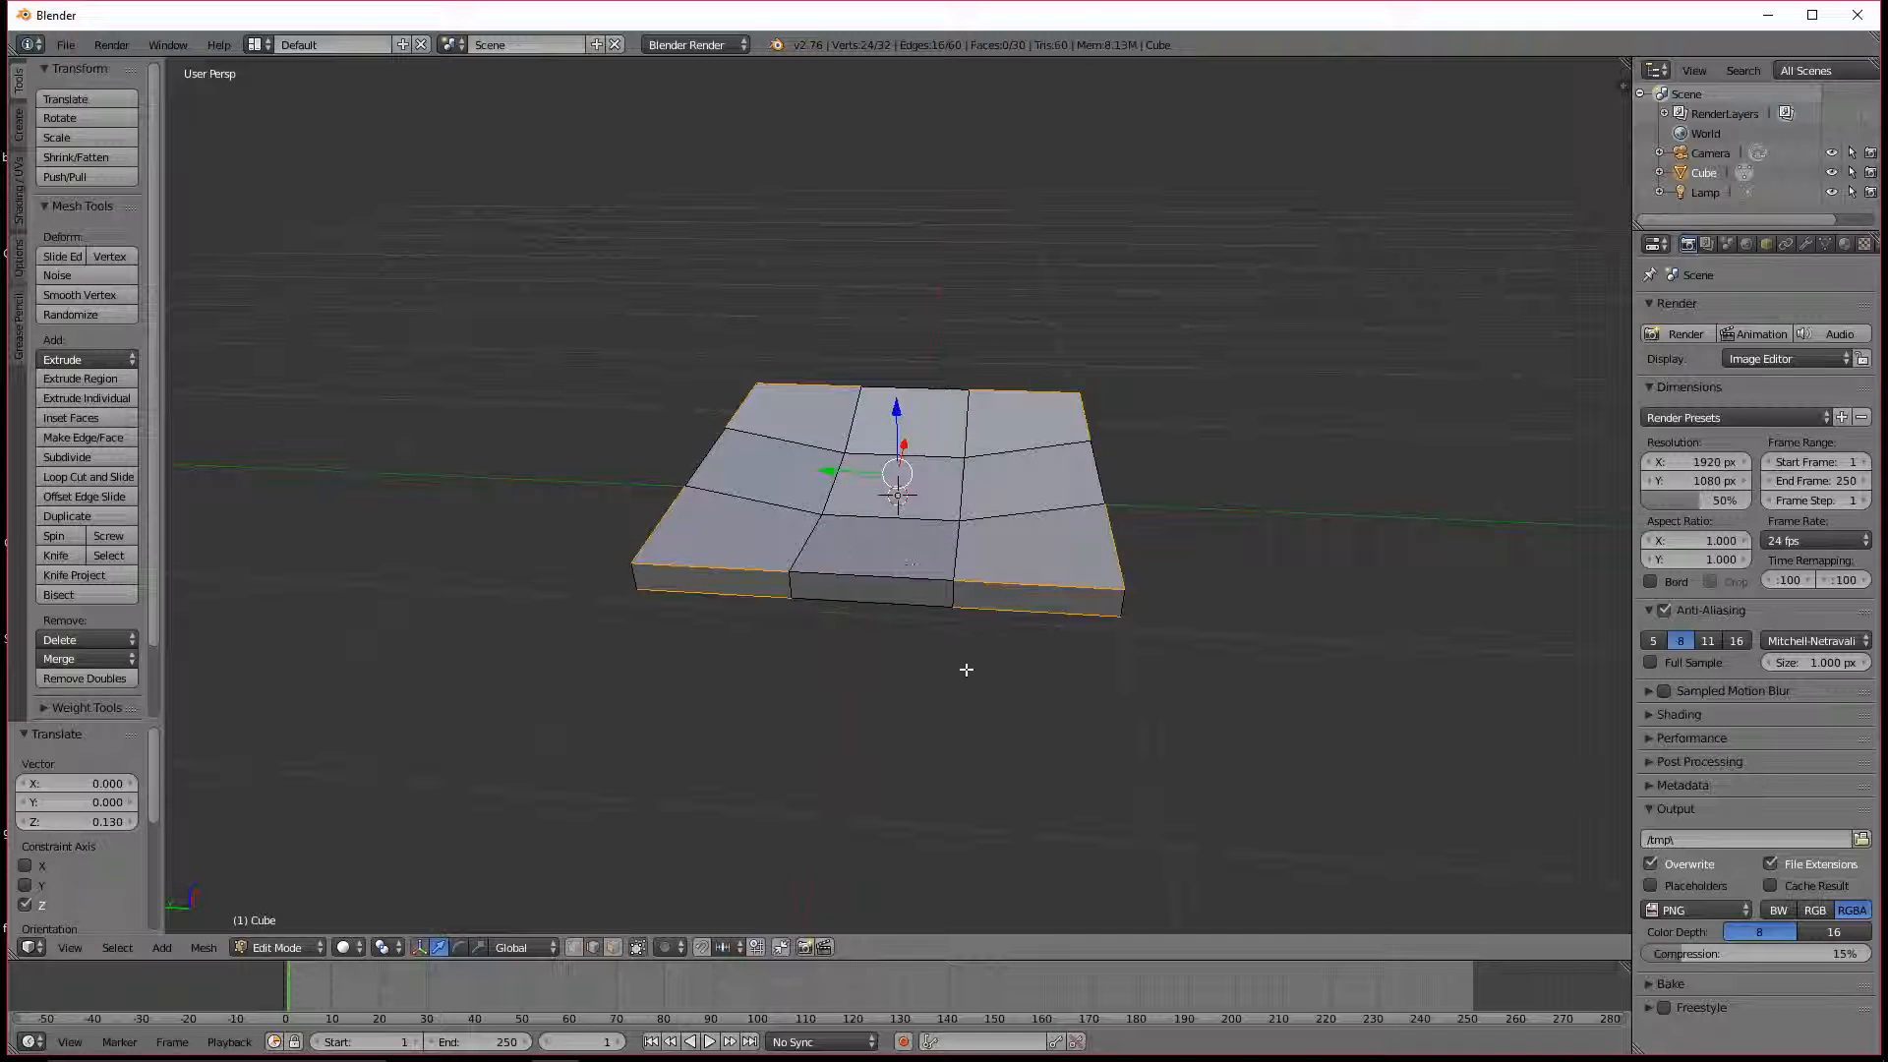
Step: Clear the selection and add one loop cut close to the seat's back edge, sliding it outward by about 0.56
key("a")
key("a")
key("a")
key("a")
key("a")
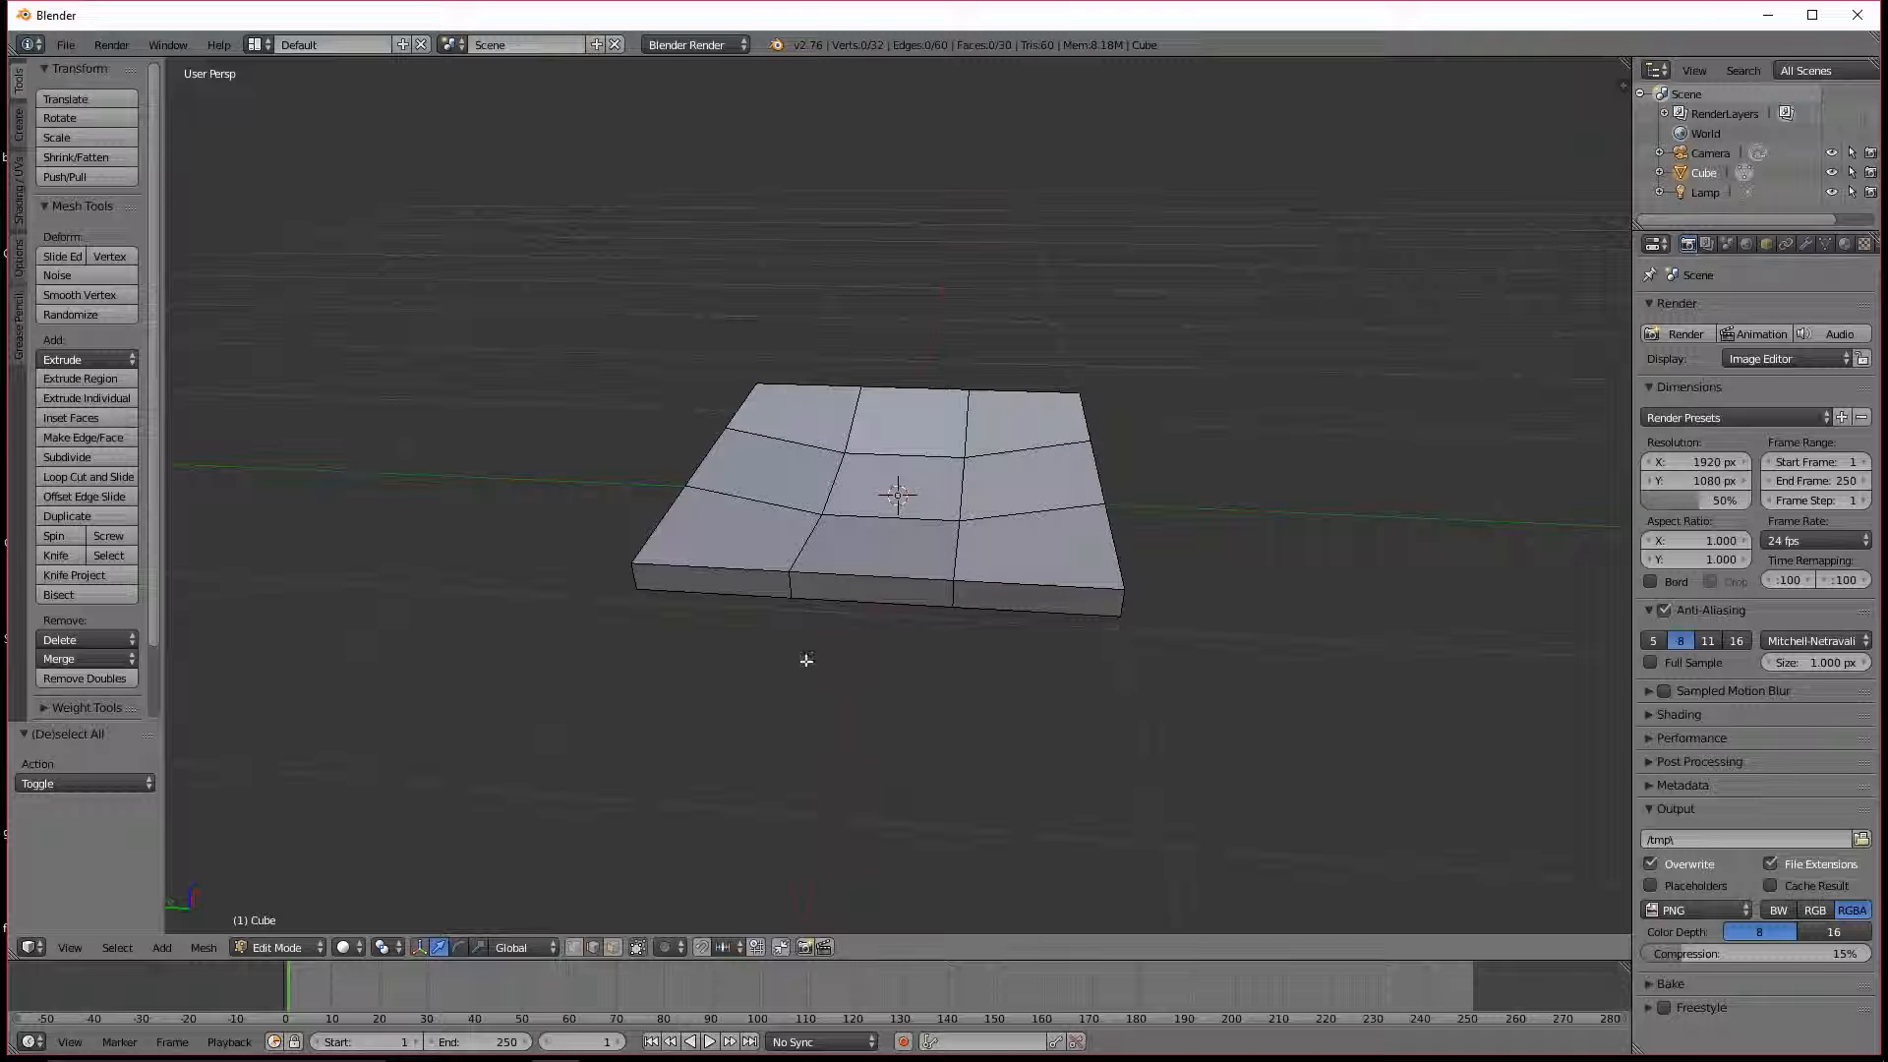
key("ctrl+r")
left_click(739, 528)
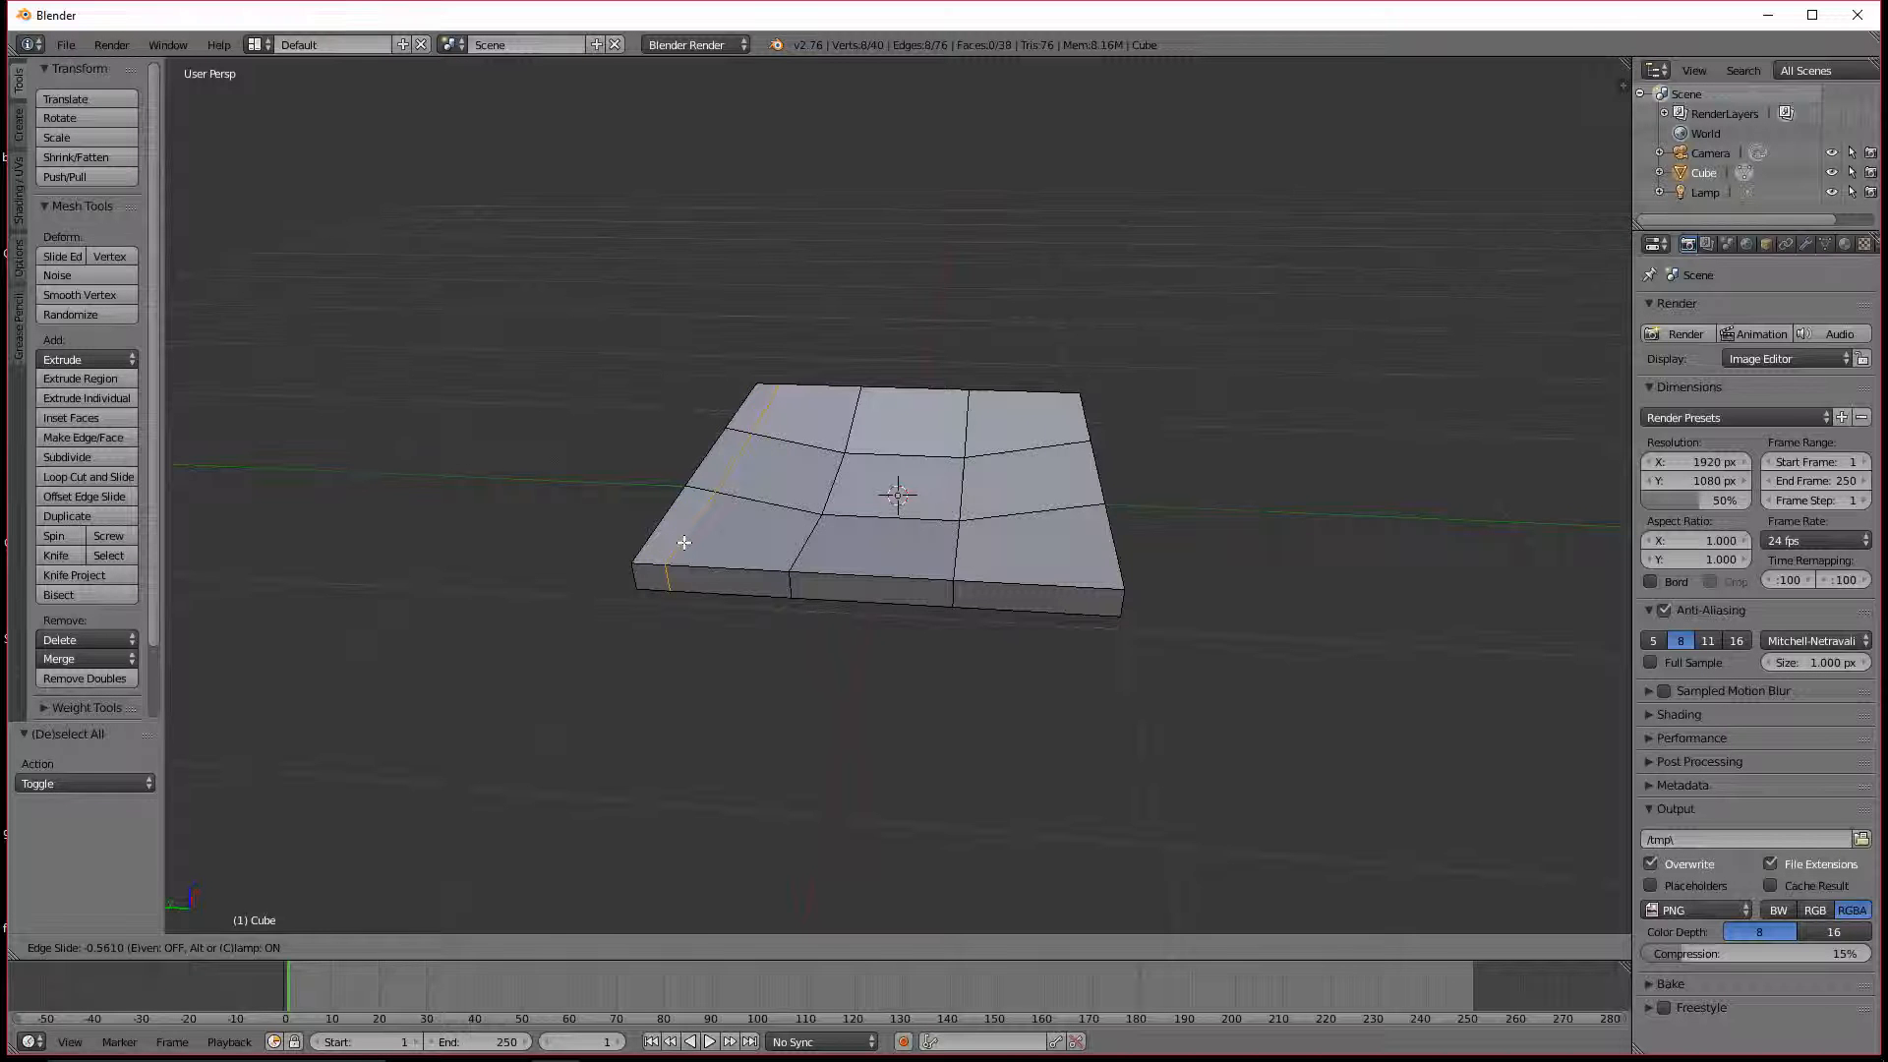
left_click(684, 540)
middle_click_drag(699, 598, 863, 758)
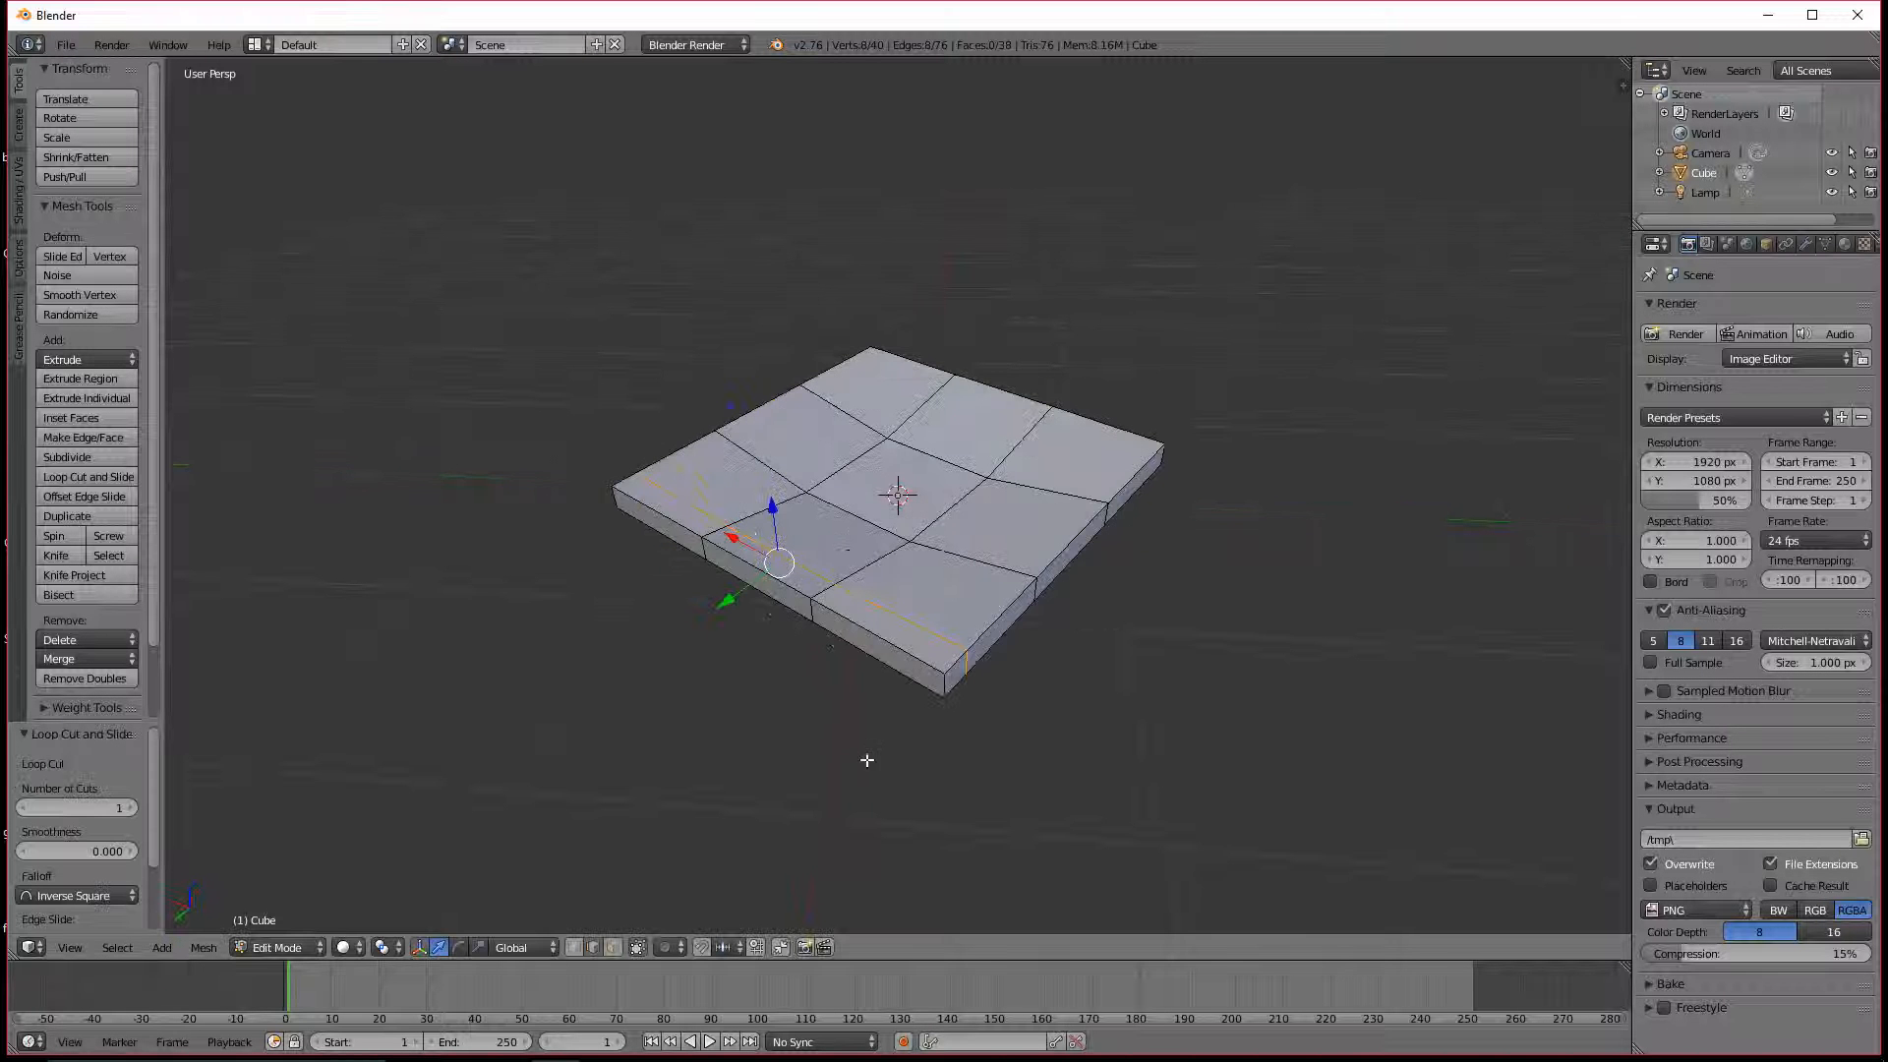
Step: Extrude the three narrow top faces along the seat's back edge upward by about 1.7 to form the backrest
left_click(613, 947)
right_click(892, 621)
right_click(750, 553, "shift")
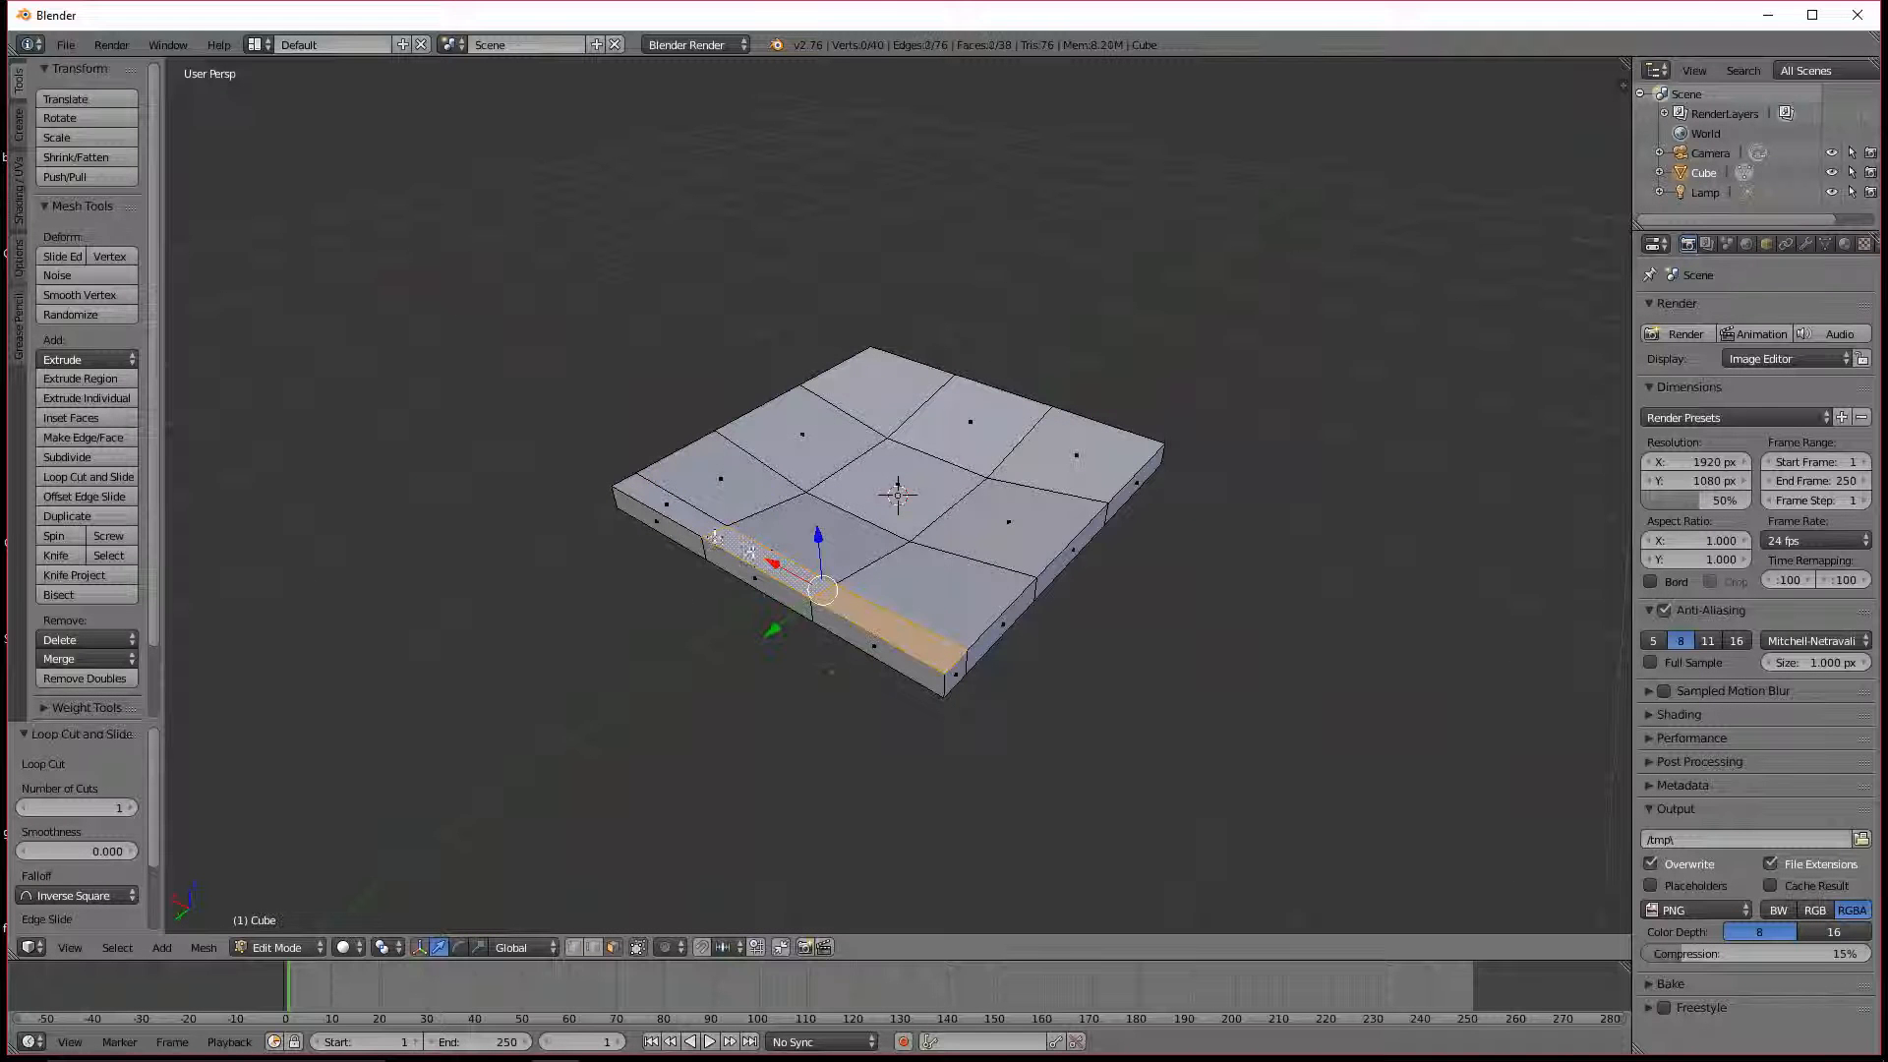
right_click(697, 524, "shift")
middle_click_drag(1104, 696, 882, 591)
key("e")
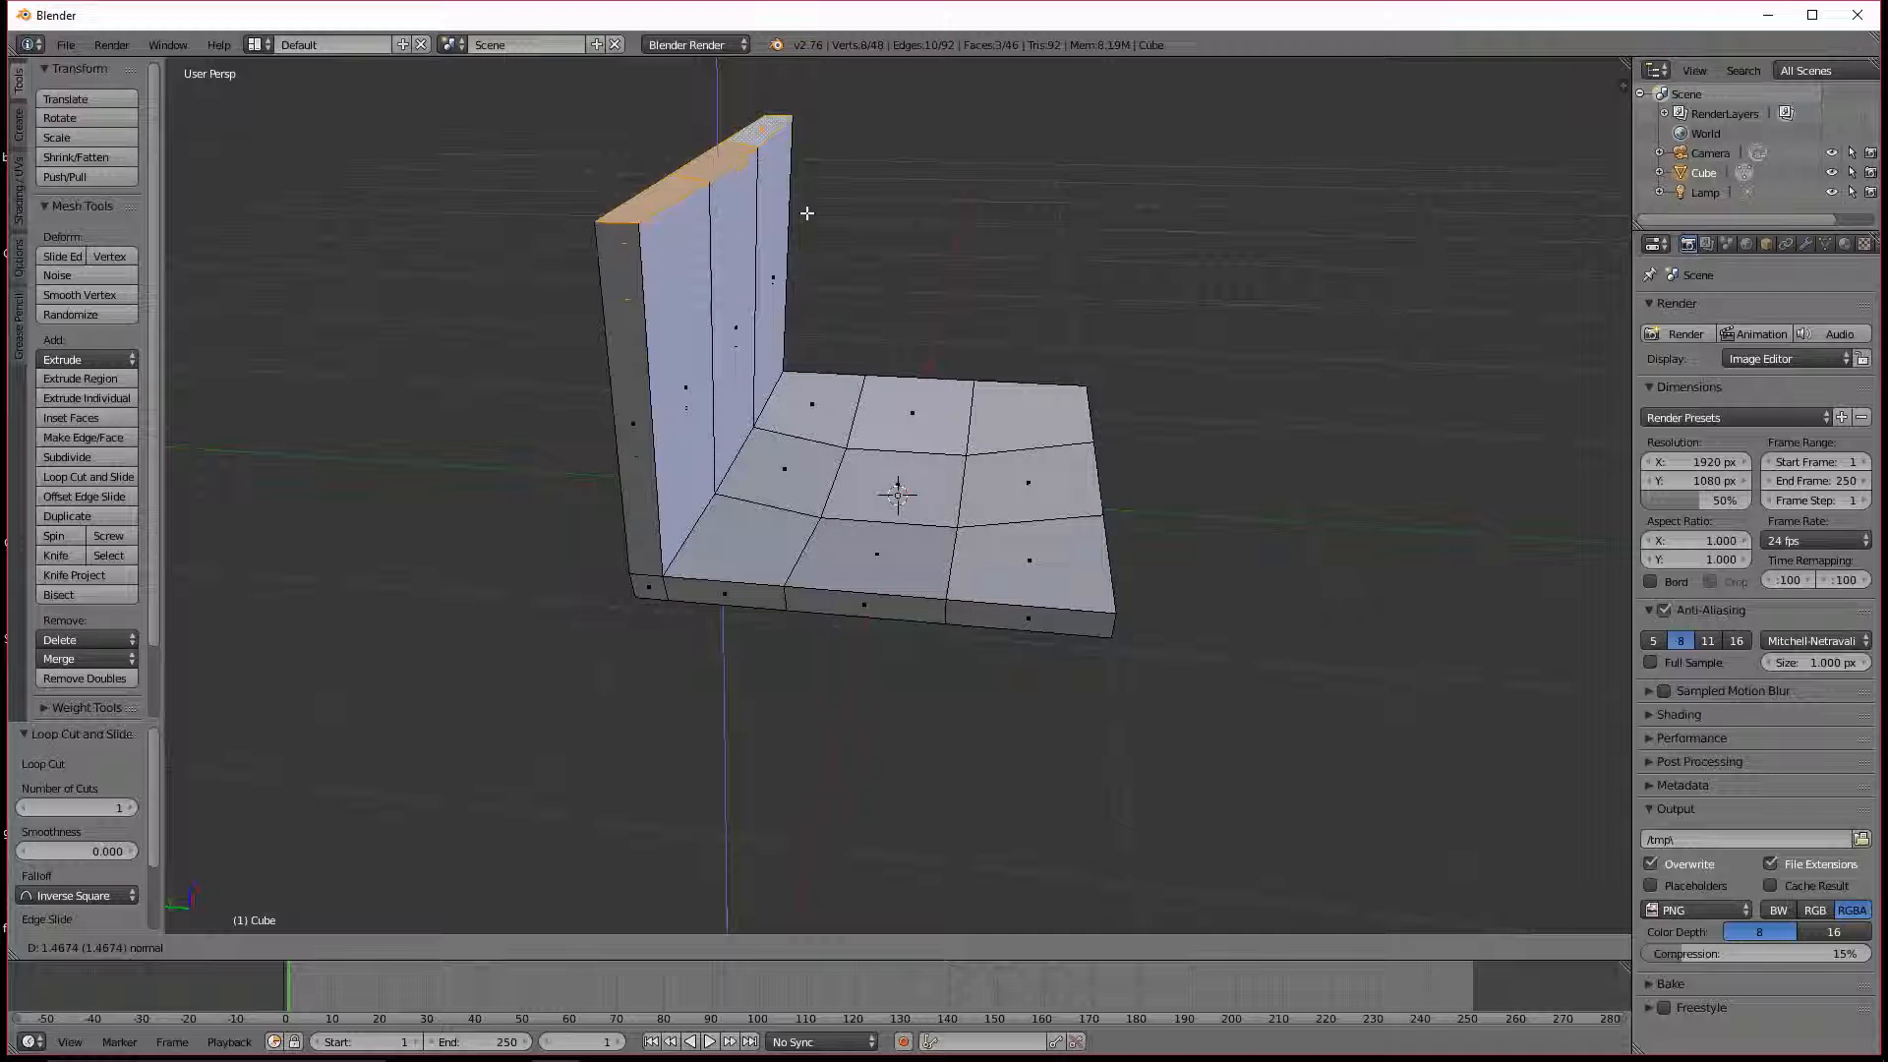
left_click(821, 153)
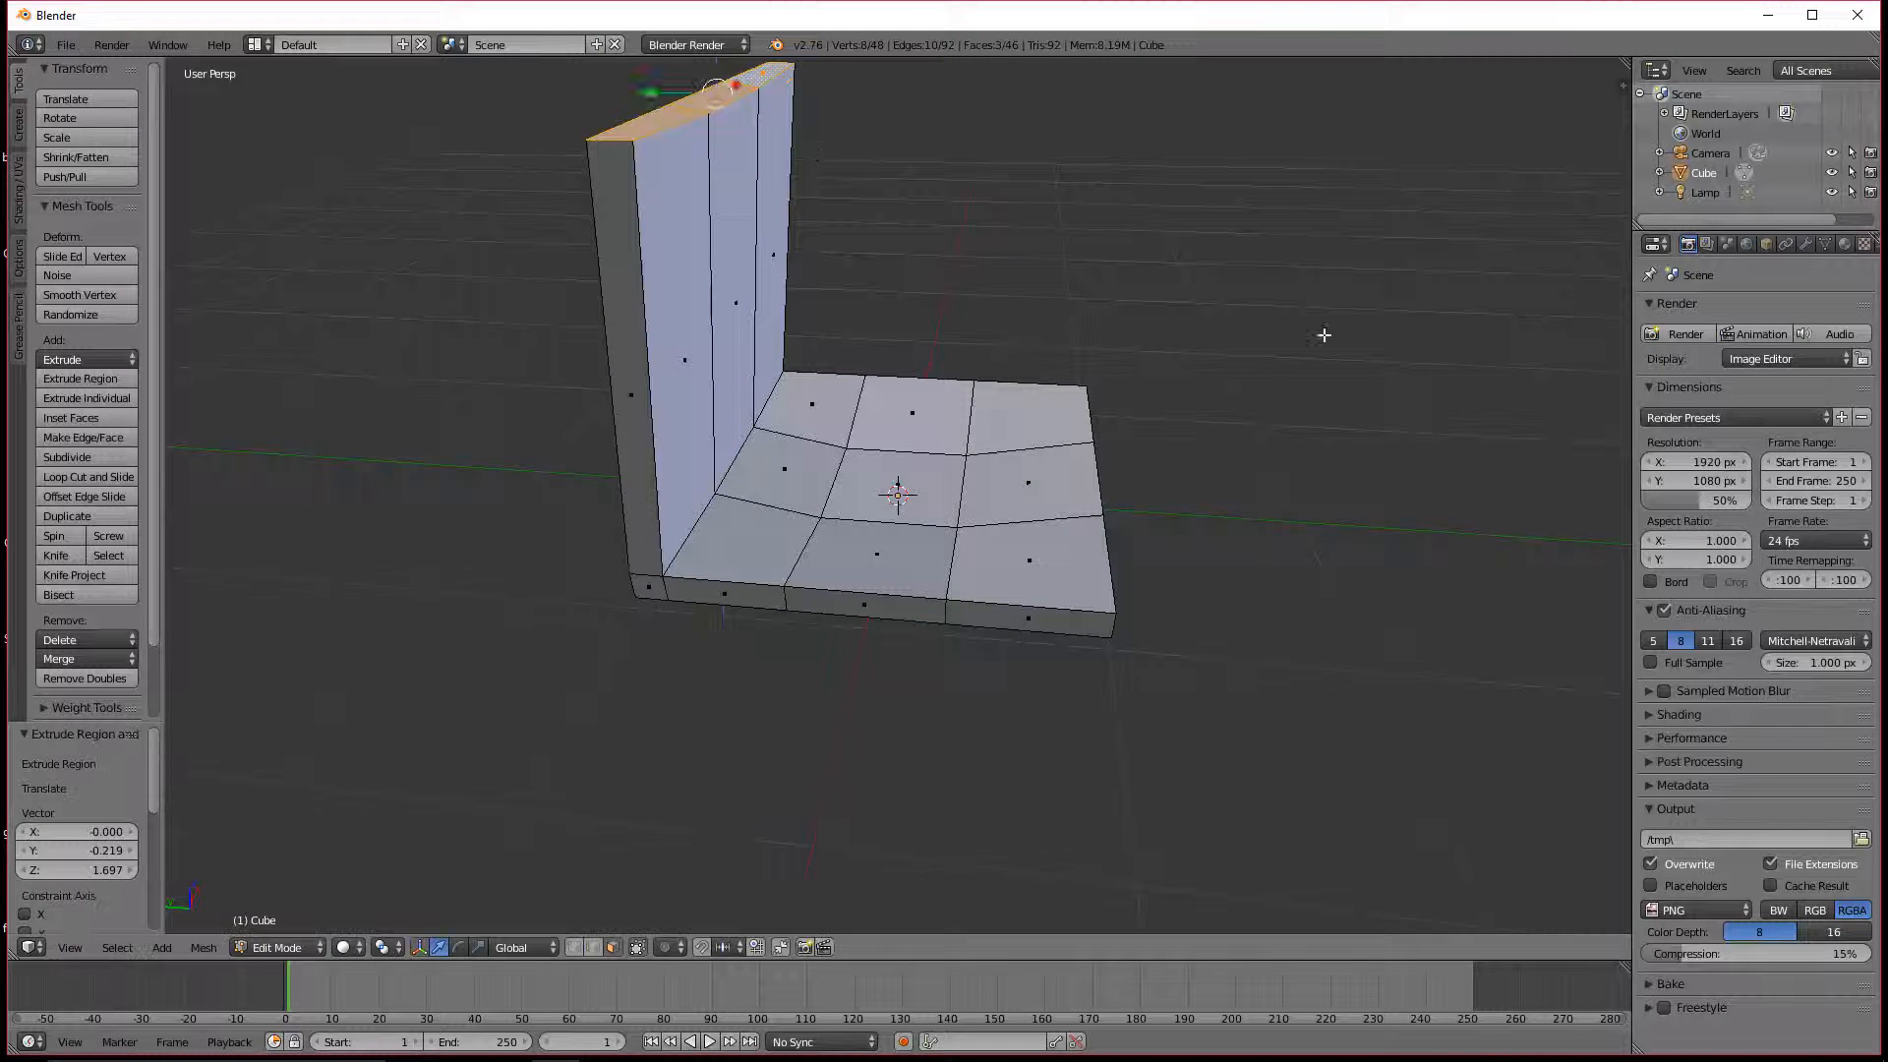
middle_click_drag(1324, 333, 887, 261)
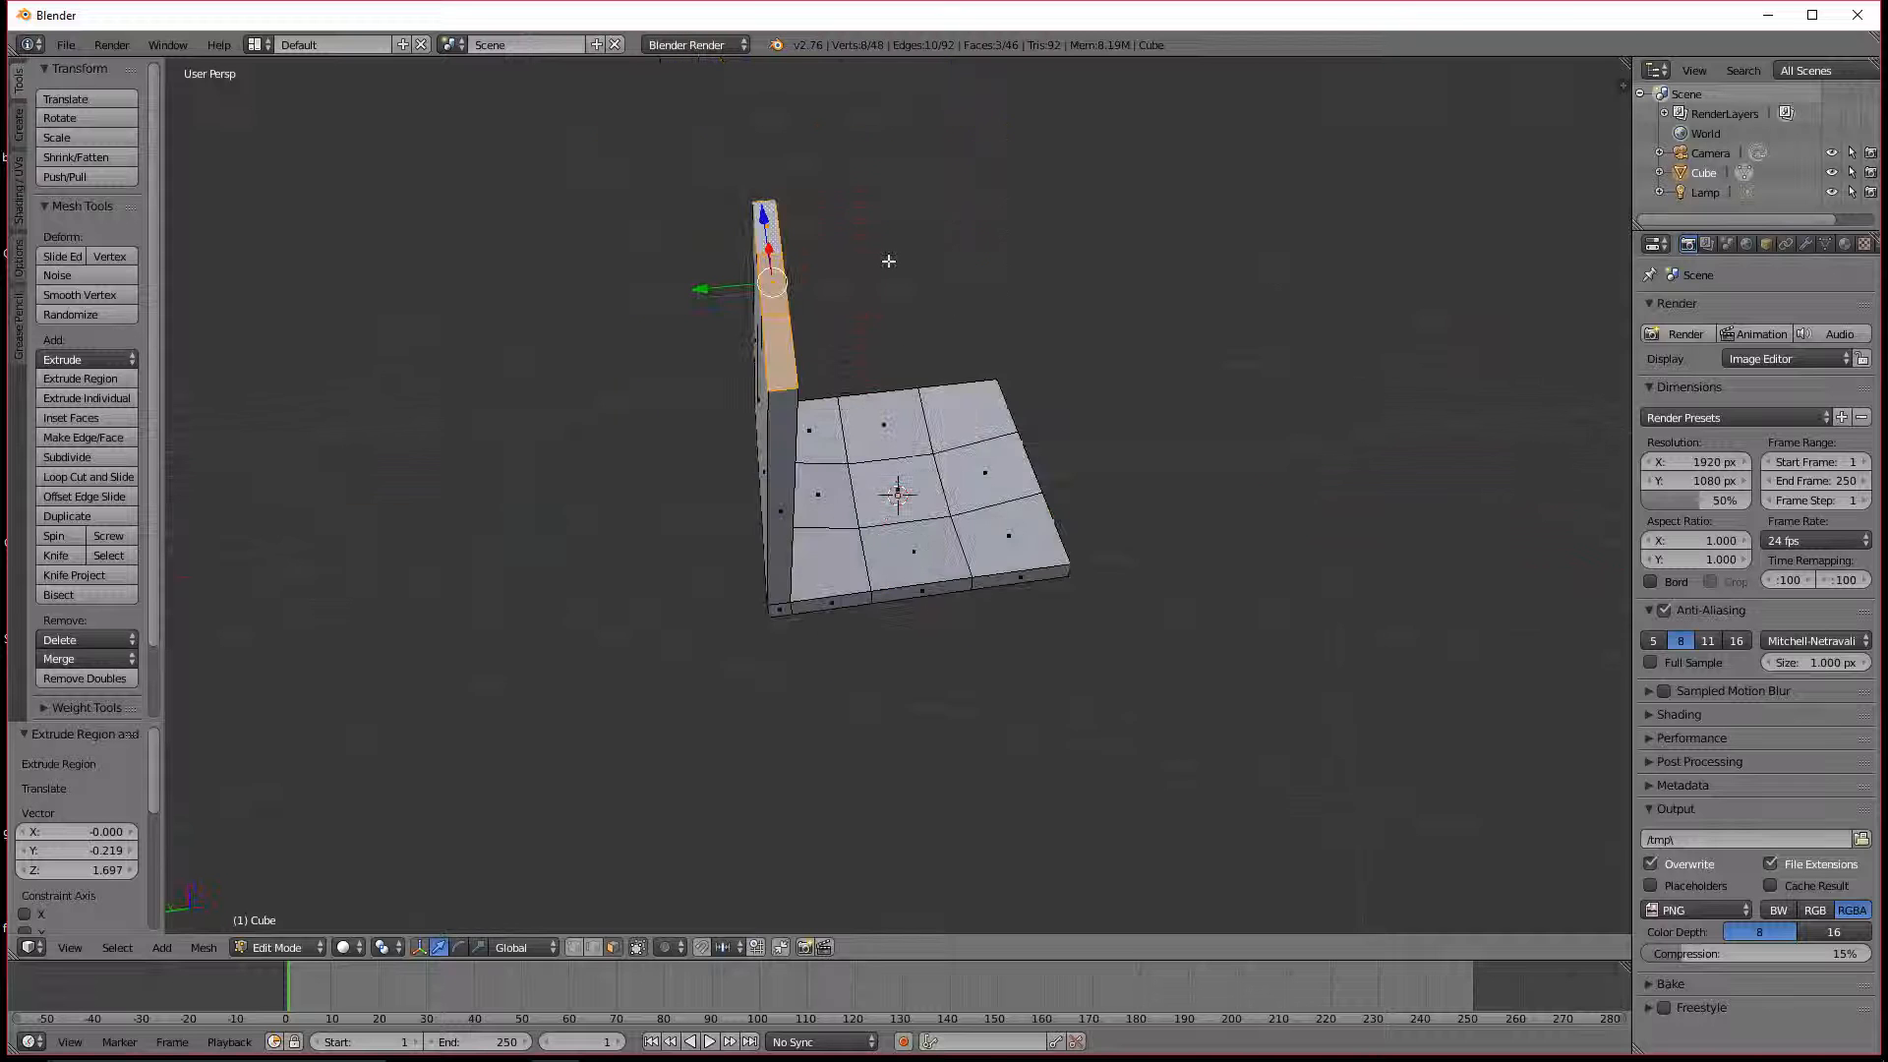
Step: Raise the backrest's top faces about 0.13 along Z and shift them about 0.48 along Y to recline the backrest
middle_click_drag(1063, 268, 884, 236)
left_click_drag(827, 157, 823, 136)
middle_click_drag(772, 310, 965, 397)
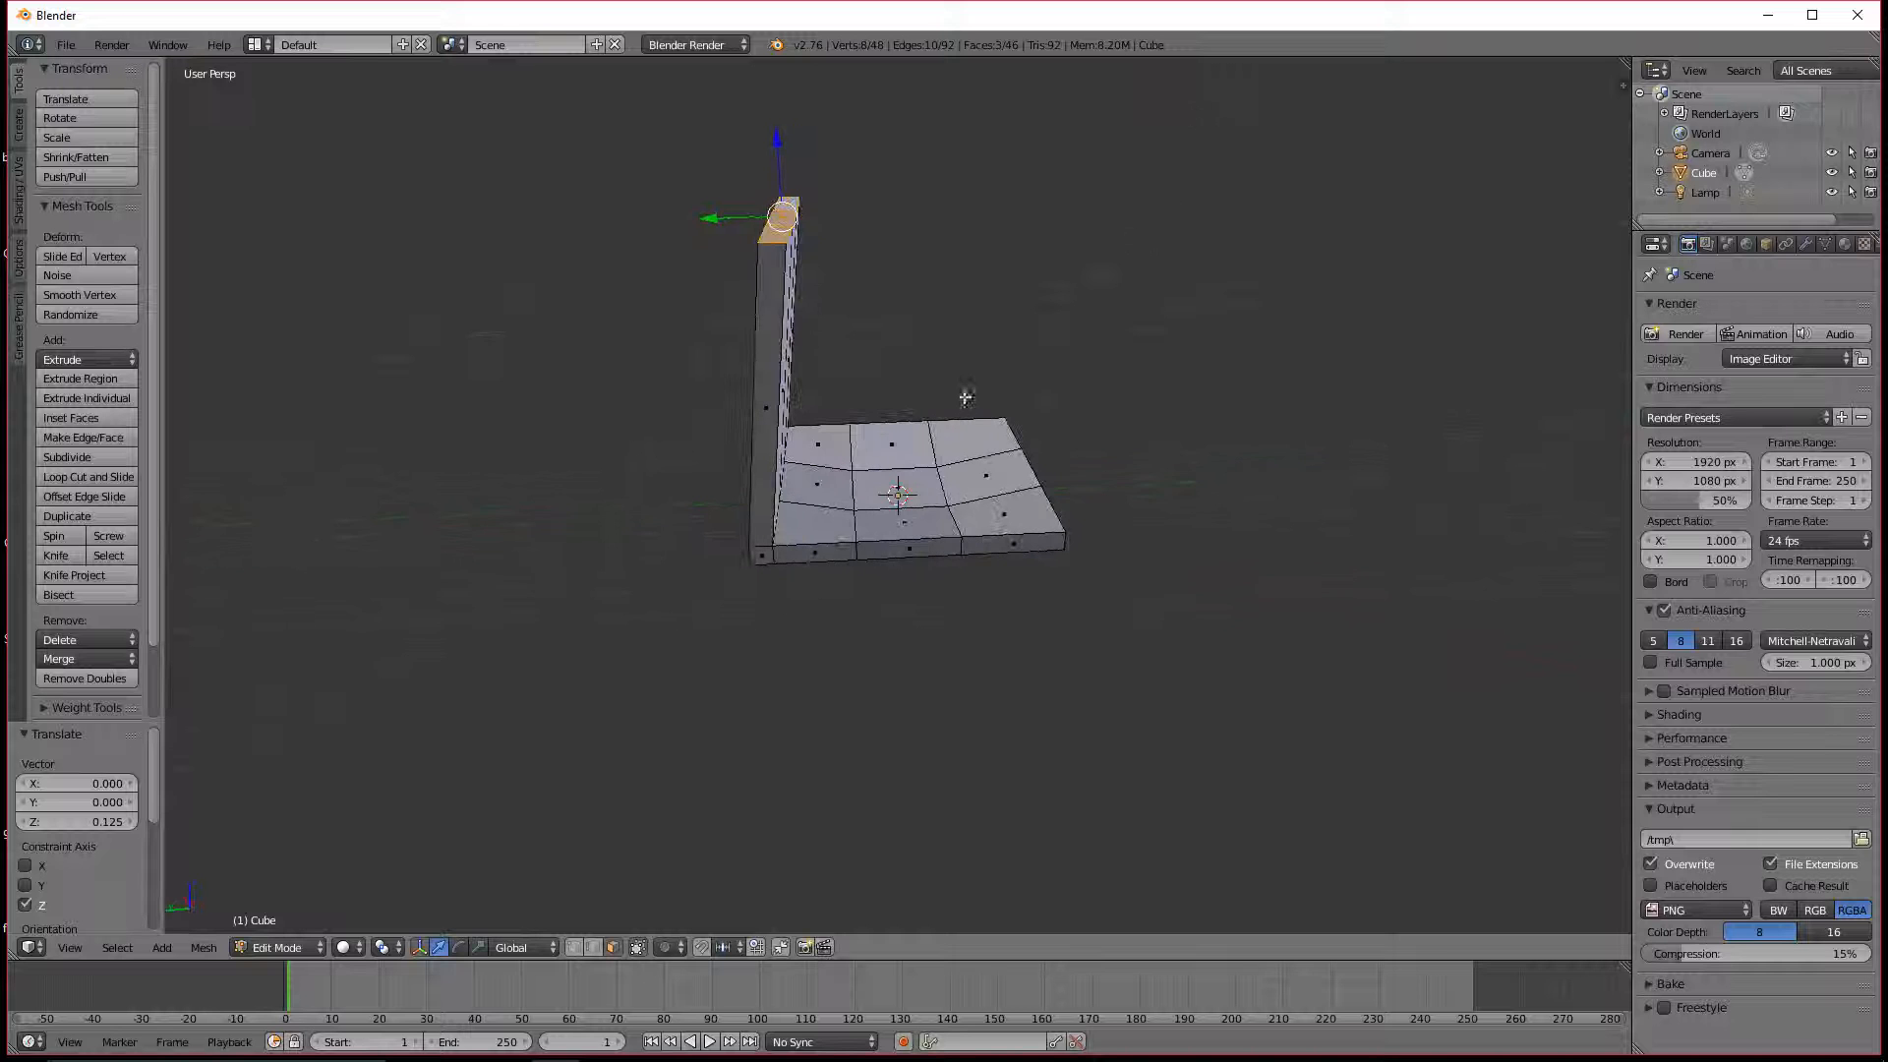
left_click_drag(714, 217, 637, 226)
mouse_move(853, 590)
middle_mouse_down()
mouse_move(1036, 577)
mouse_move(652, 617)
mouse_move(750, 653)
mouse_move(827, 568)
middle_mouse_up()
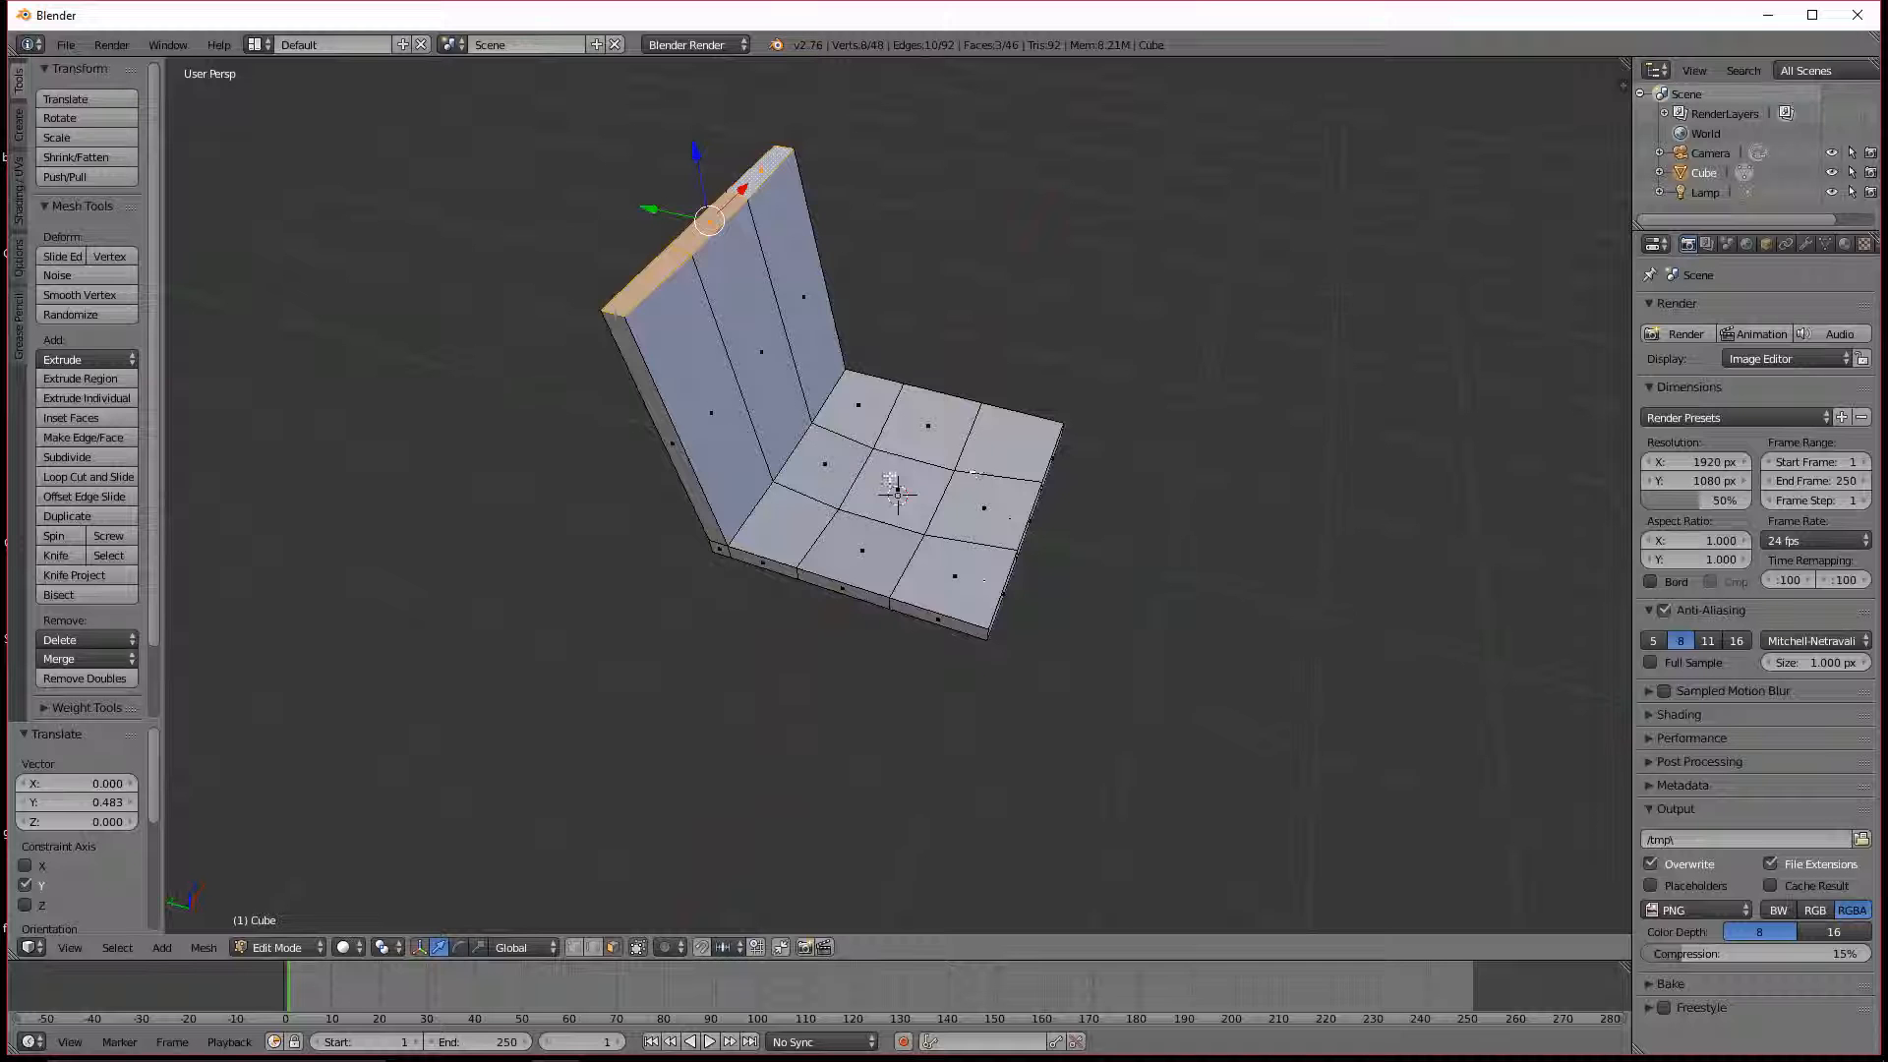
Step: Add two horizontal loop cuts across the backrest
middle_click_drag(669, 386, 682, 538)
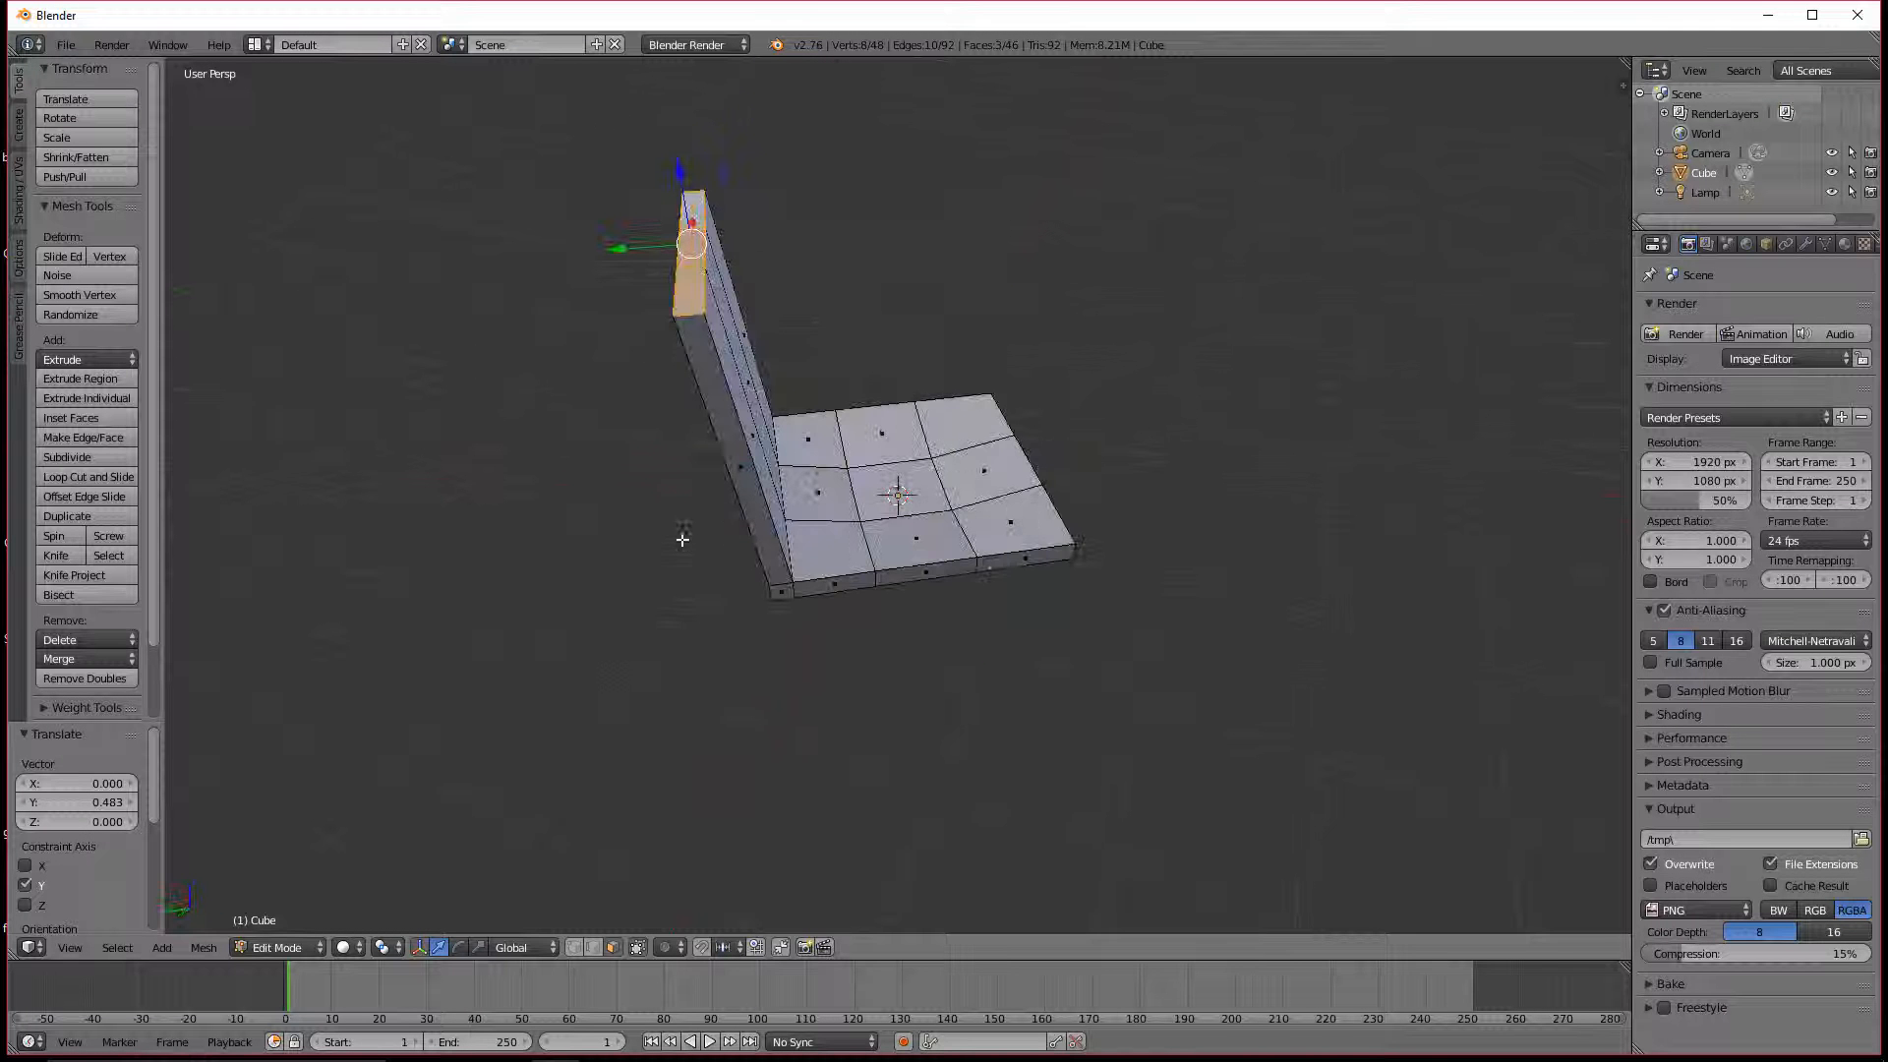
middle_click_drag(1038, 544, 978, 568)
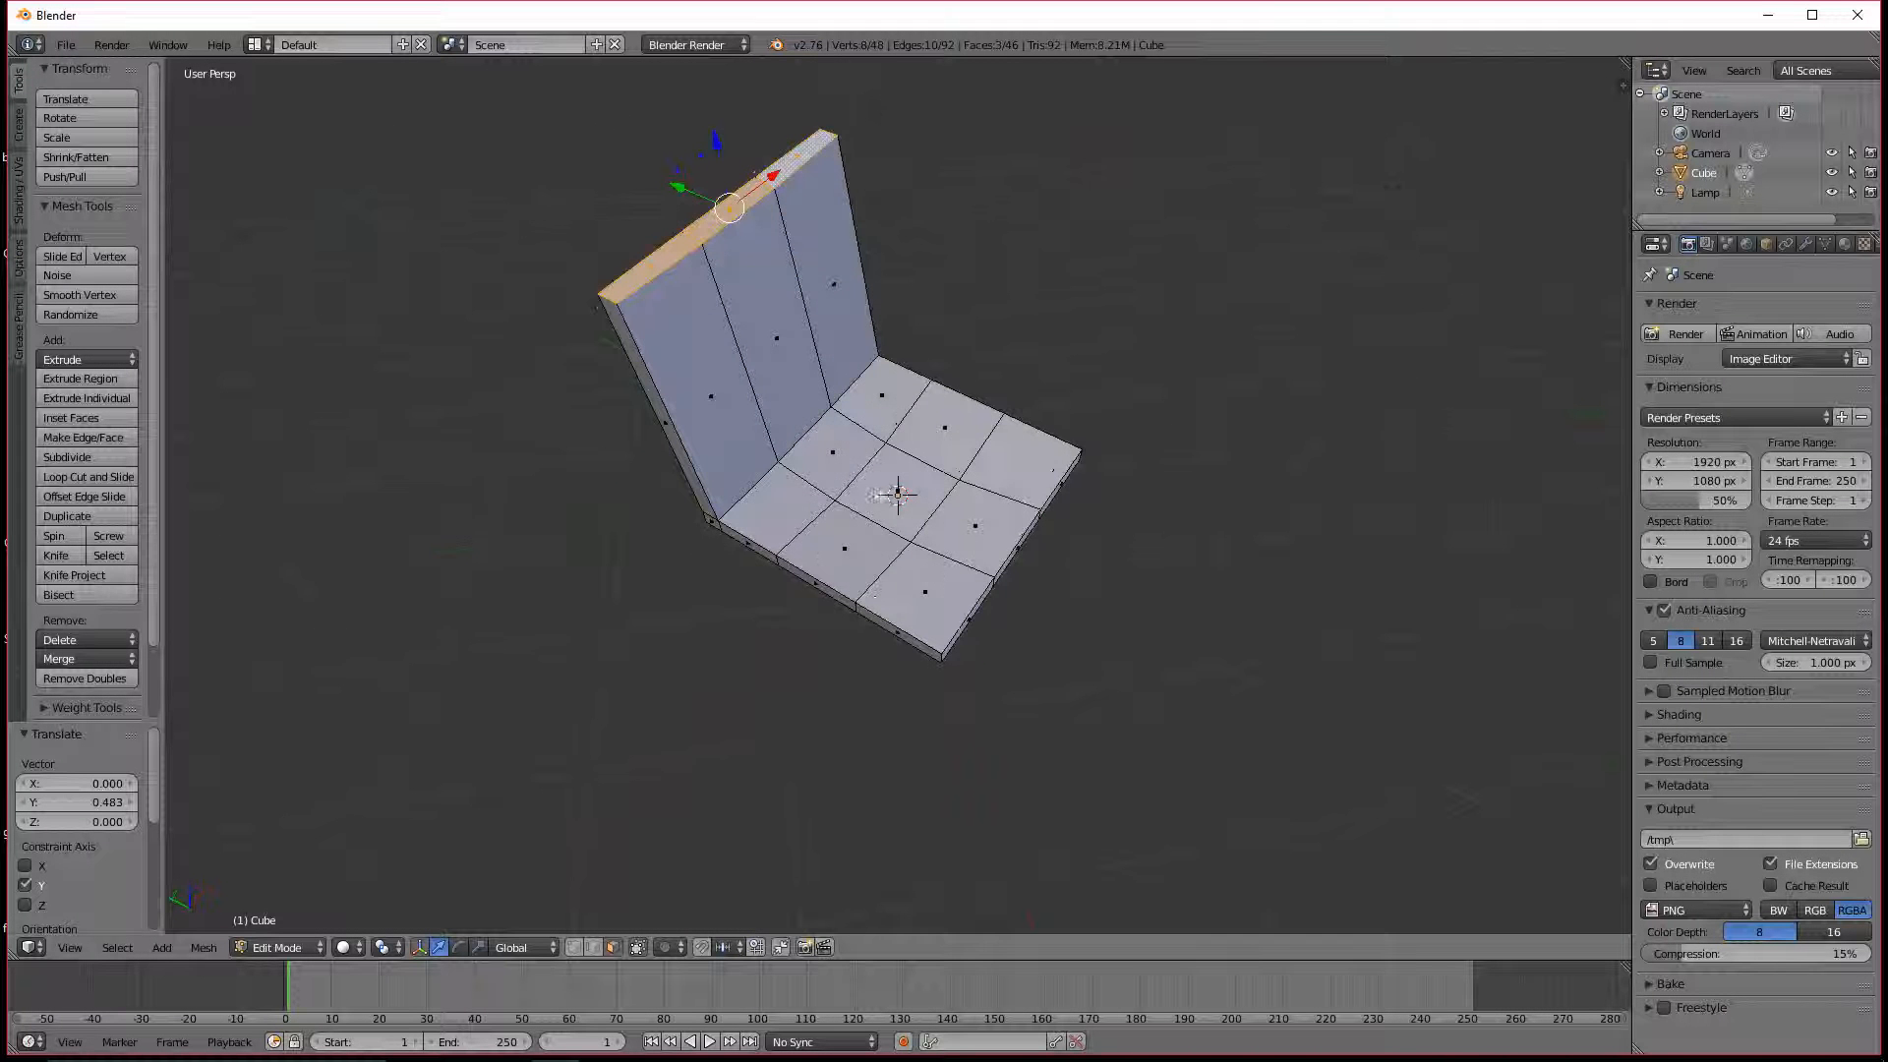
middle_click_drag(880, 494, 840, 536)
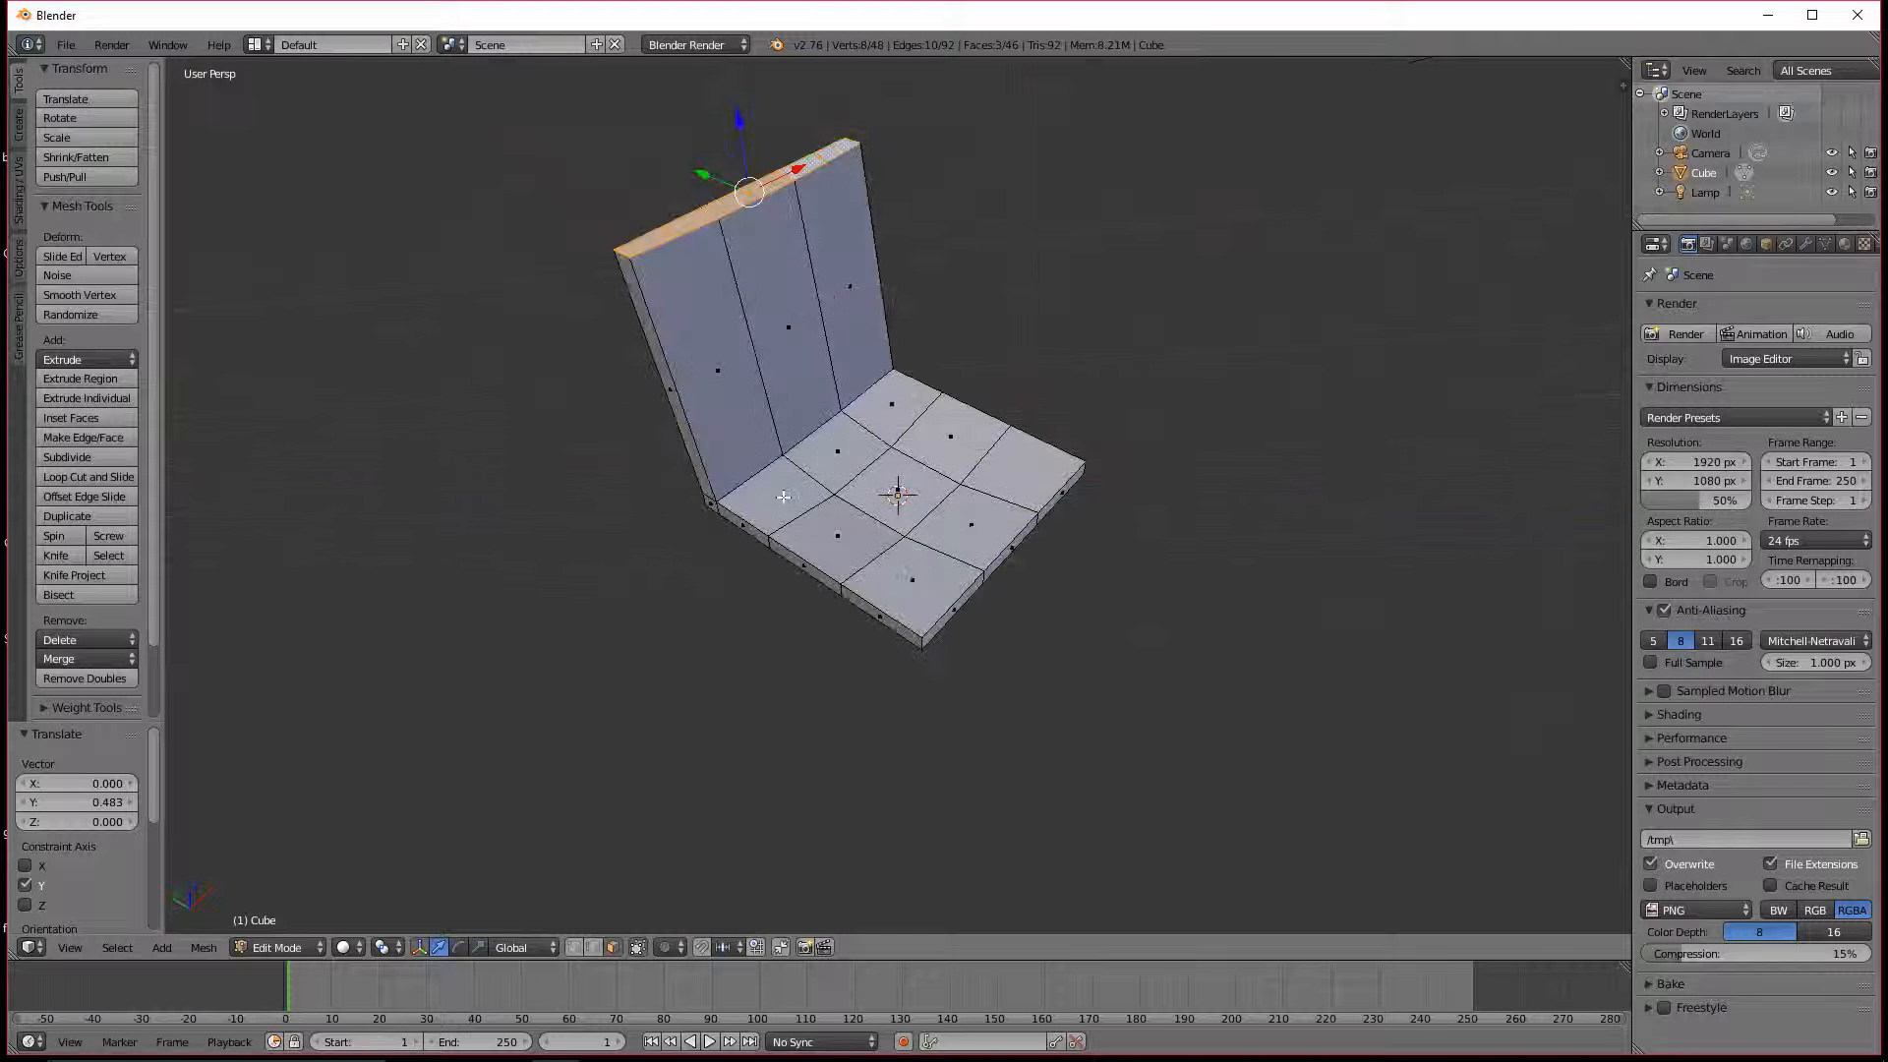
key("ctrl+r")
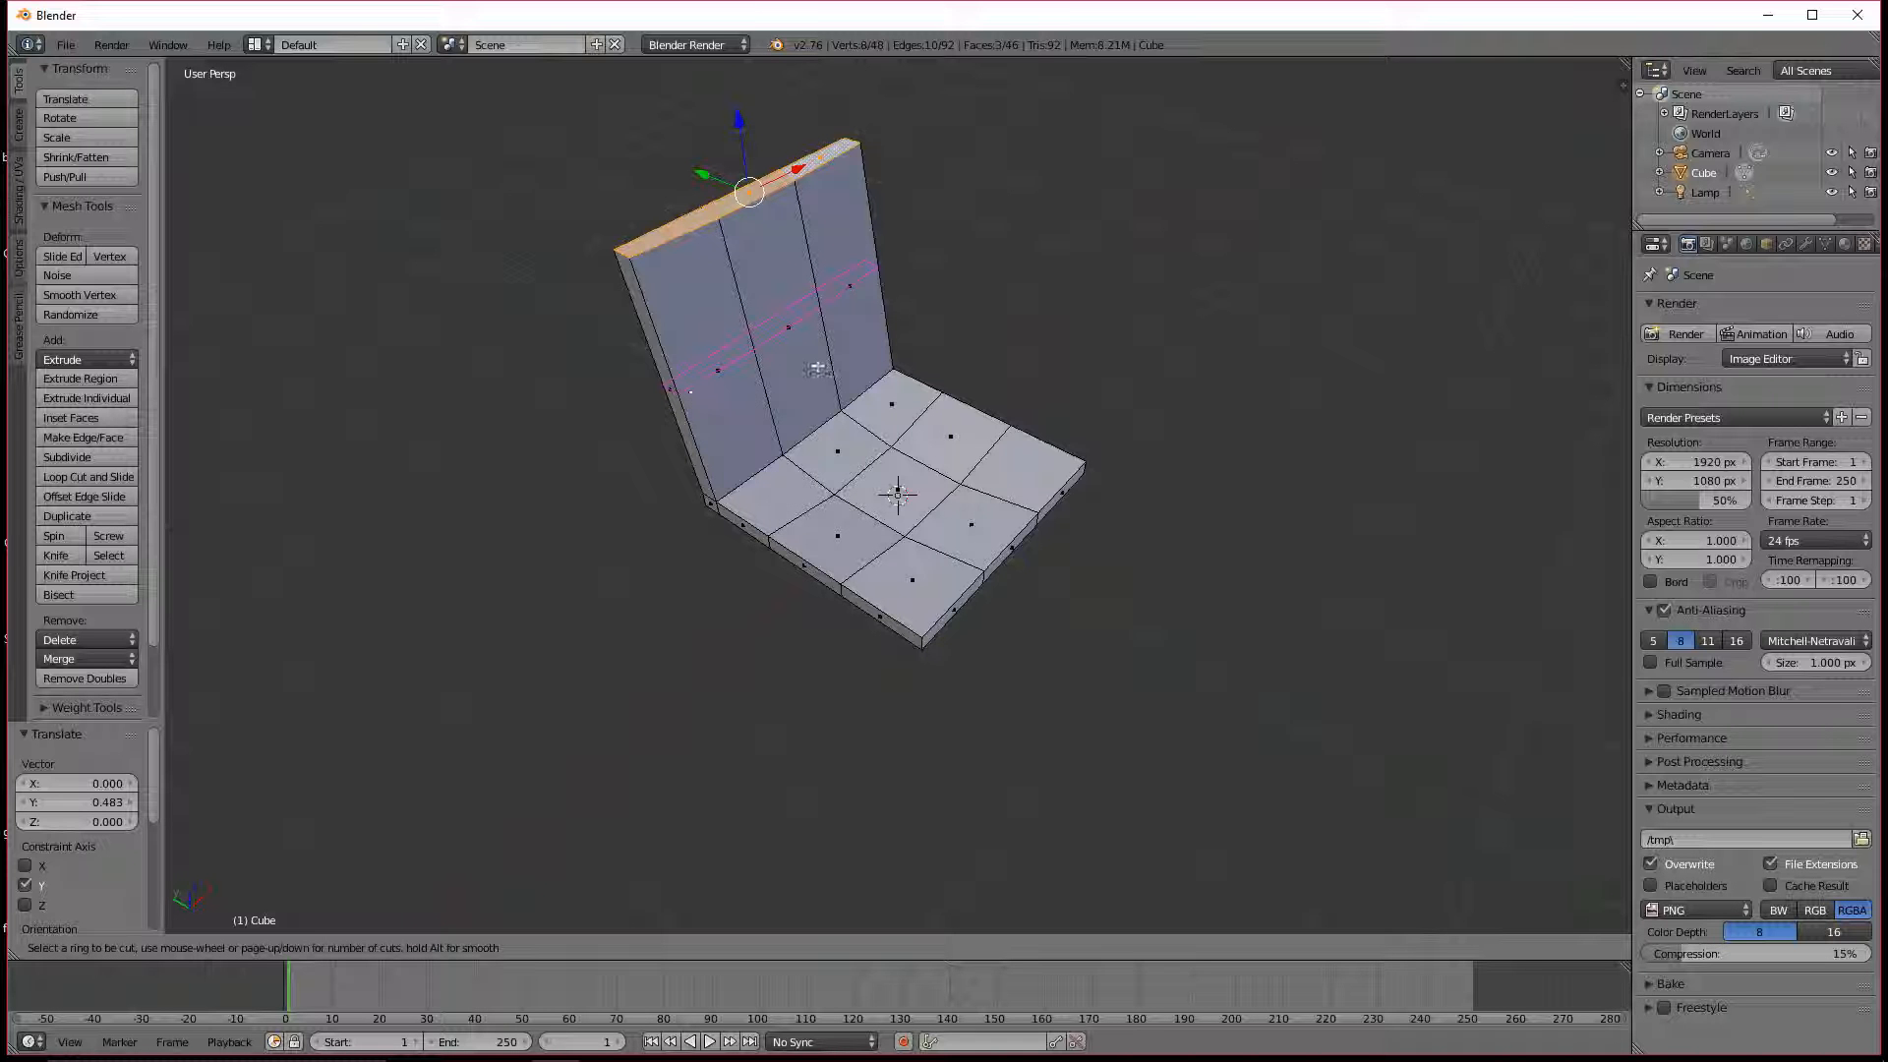
scroll(698, 391, "up", 1)
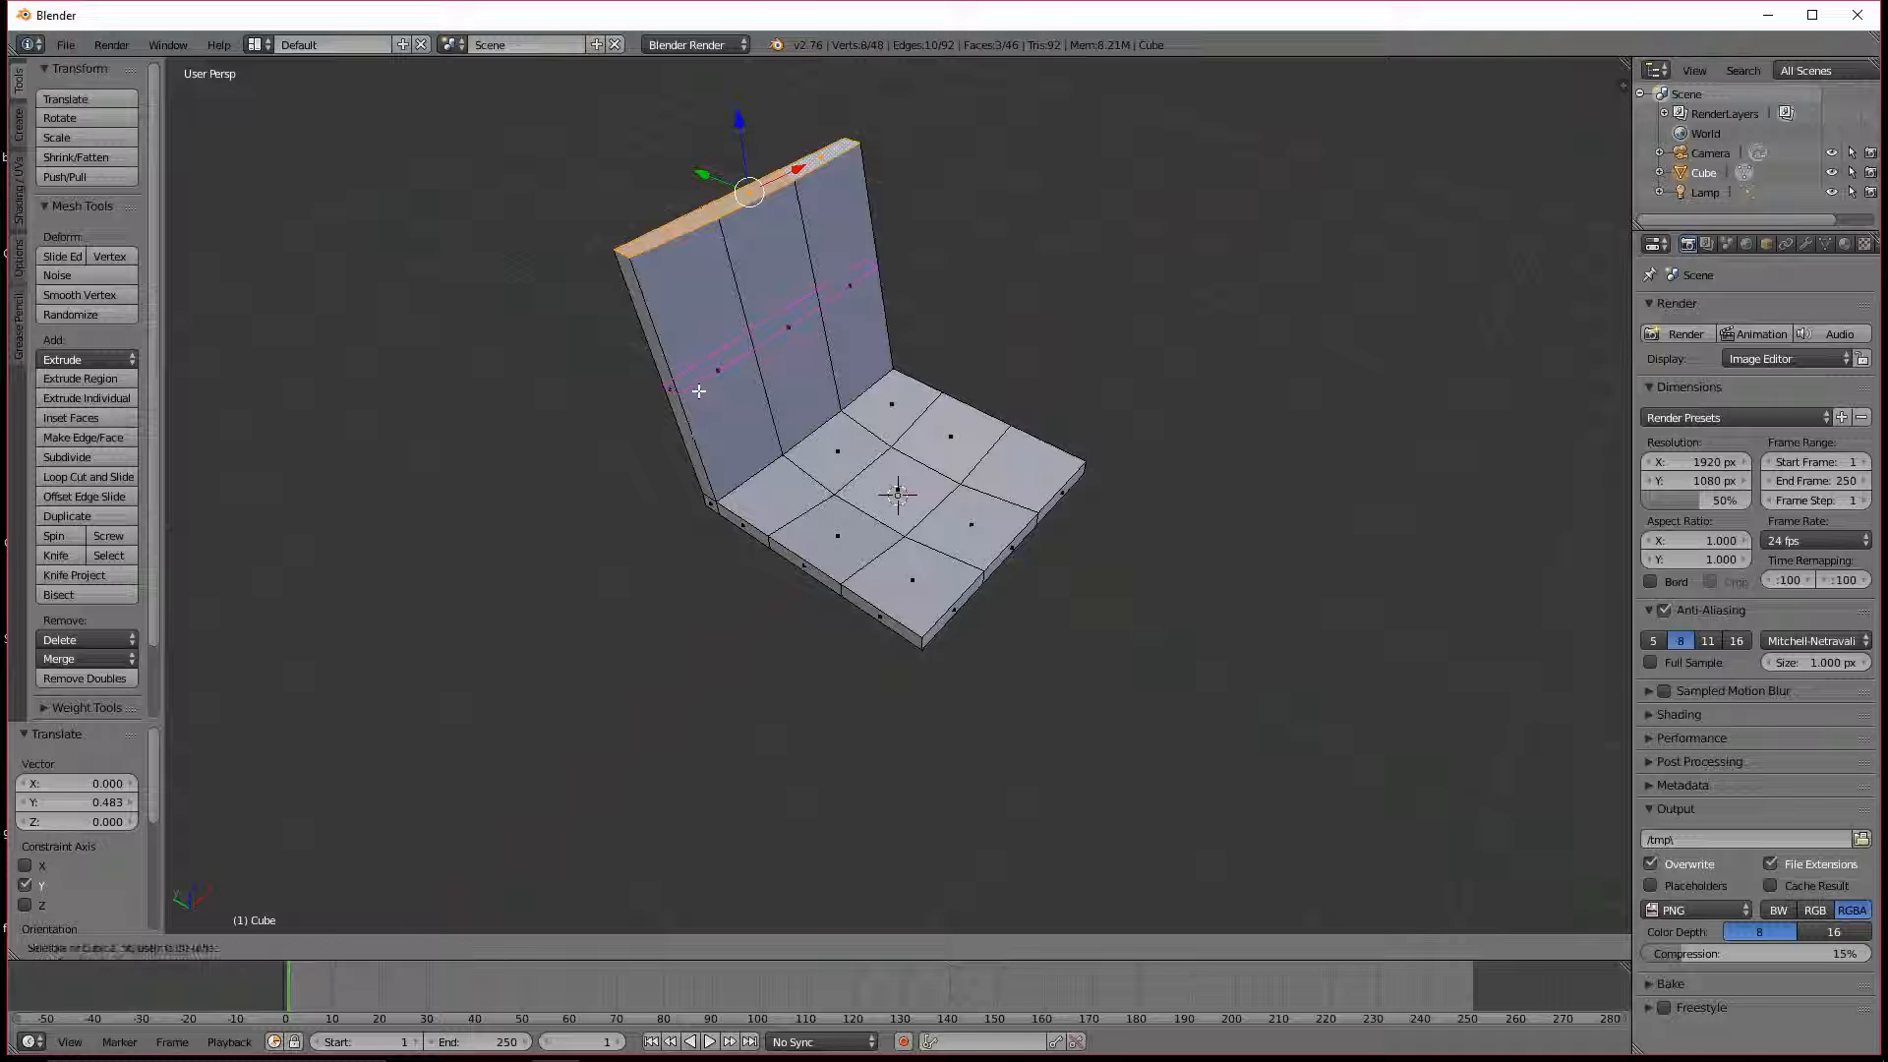
left_click(671, 392)
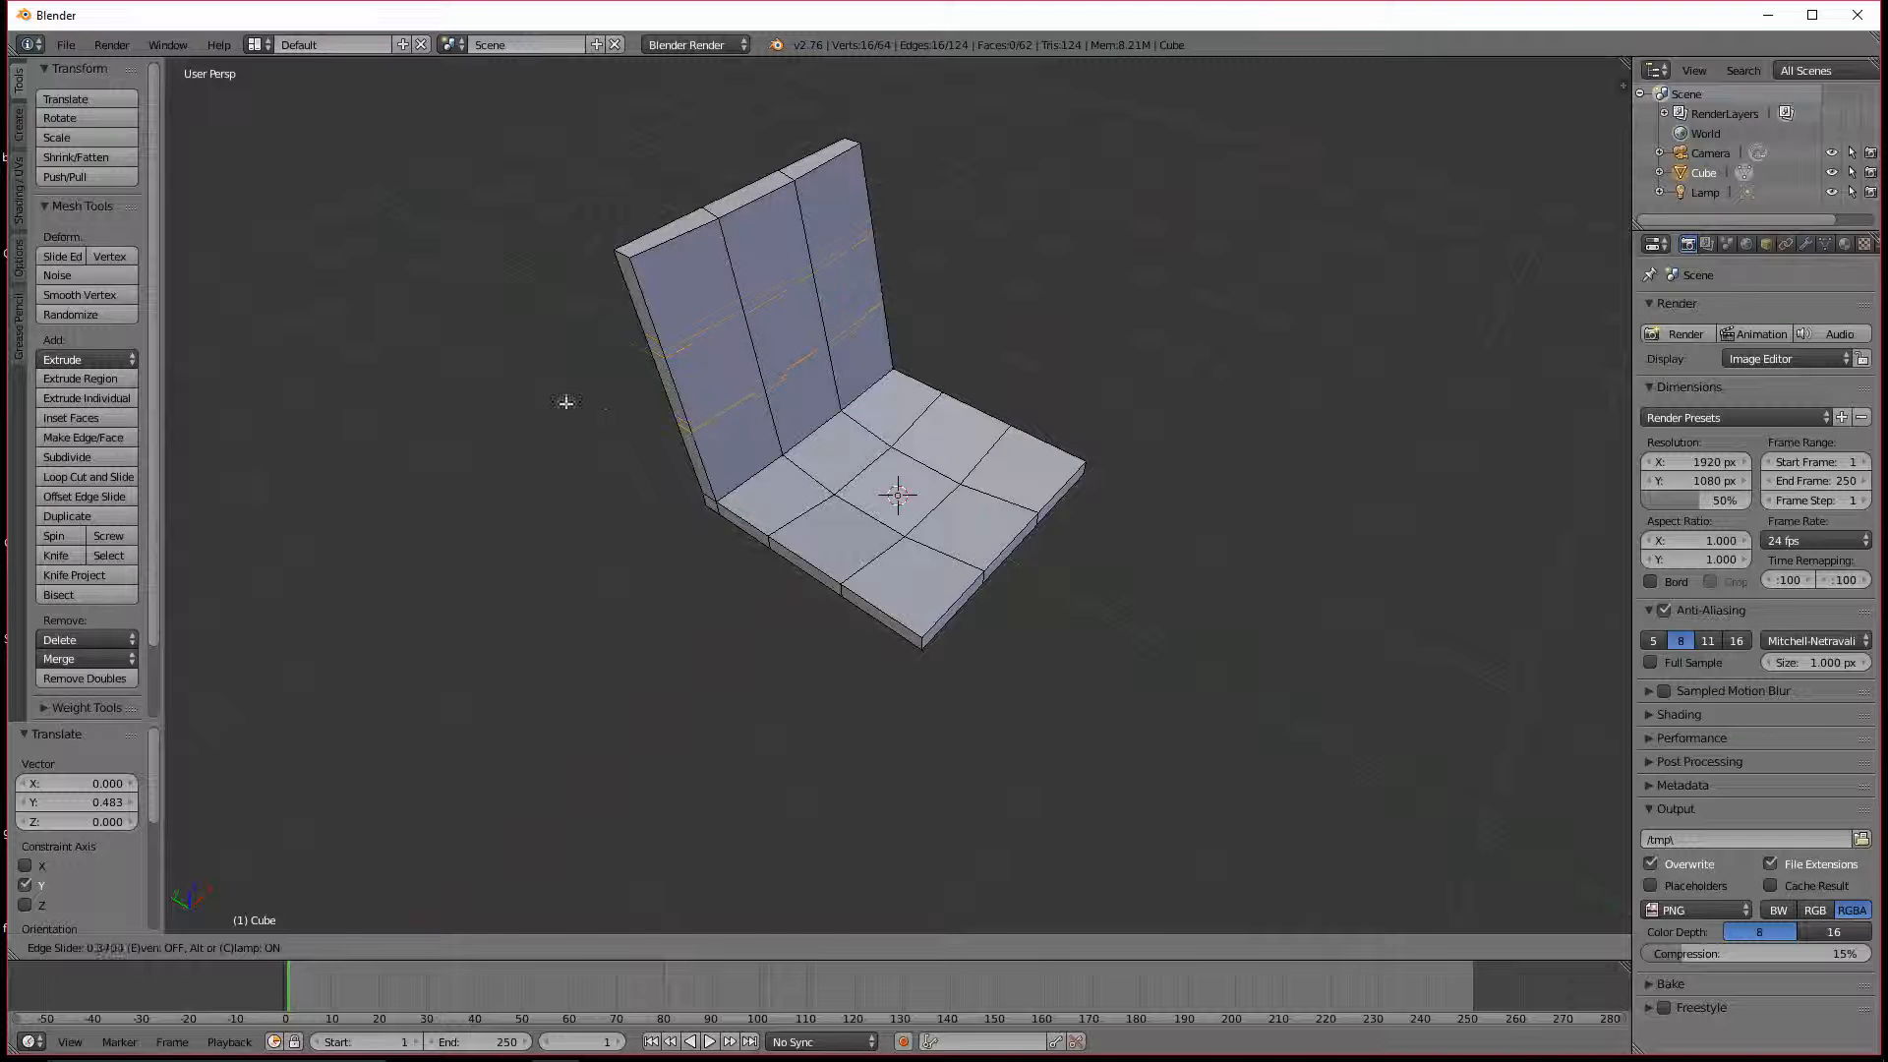
left_click(565, 405)
Step: Select the three front edge segments along each side of the backrest and the two outer segments of its front top edge
middle_click_drag(883, 445, 1403, 400)
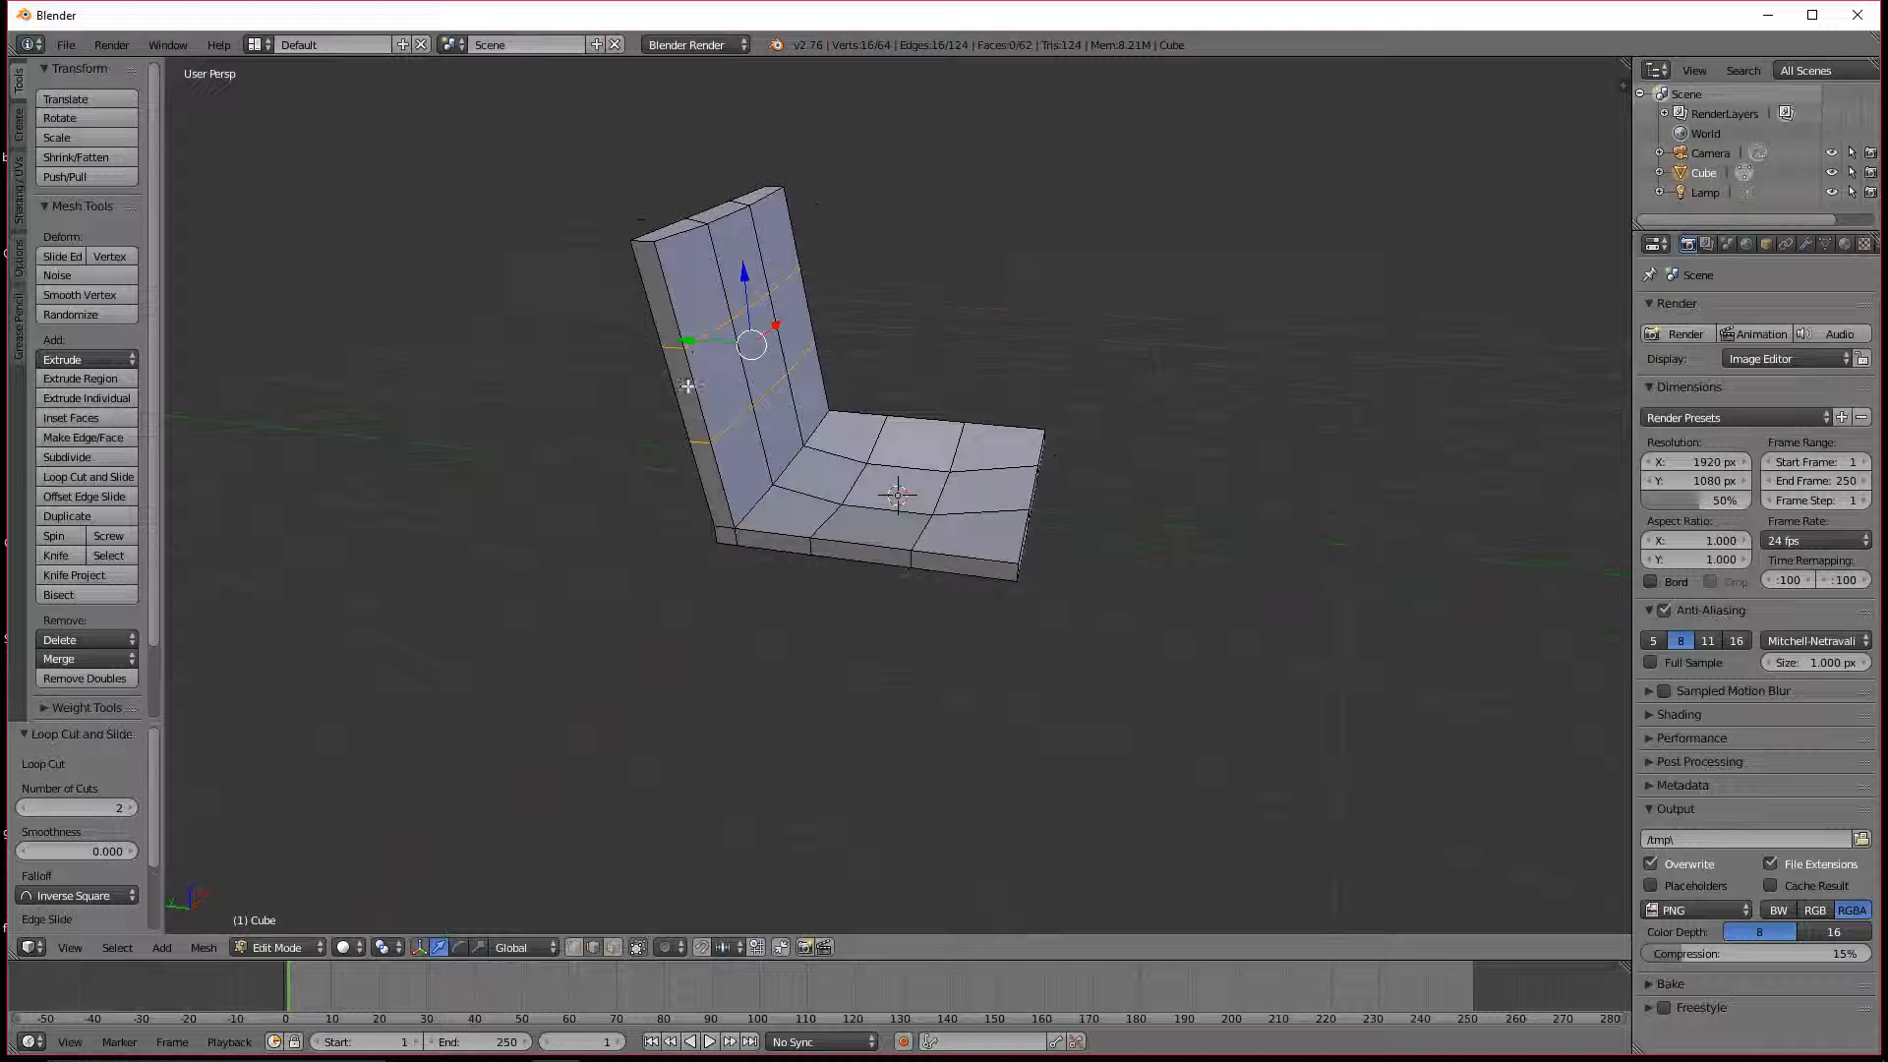
right_click(725, 480)
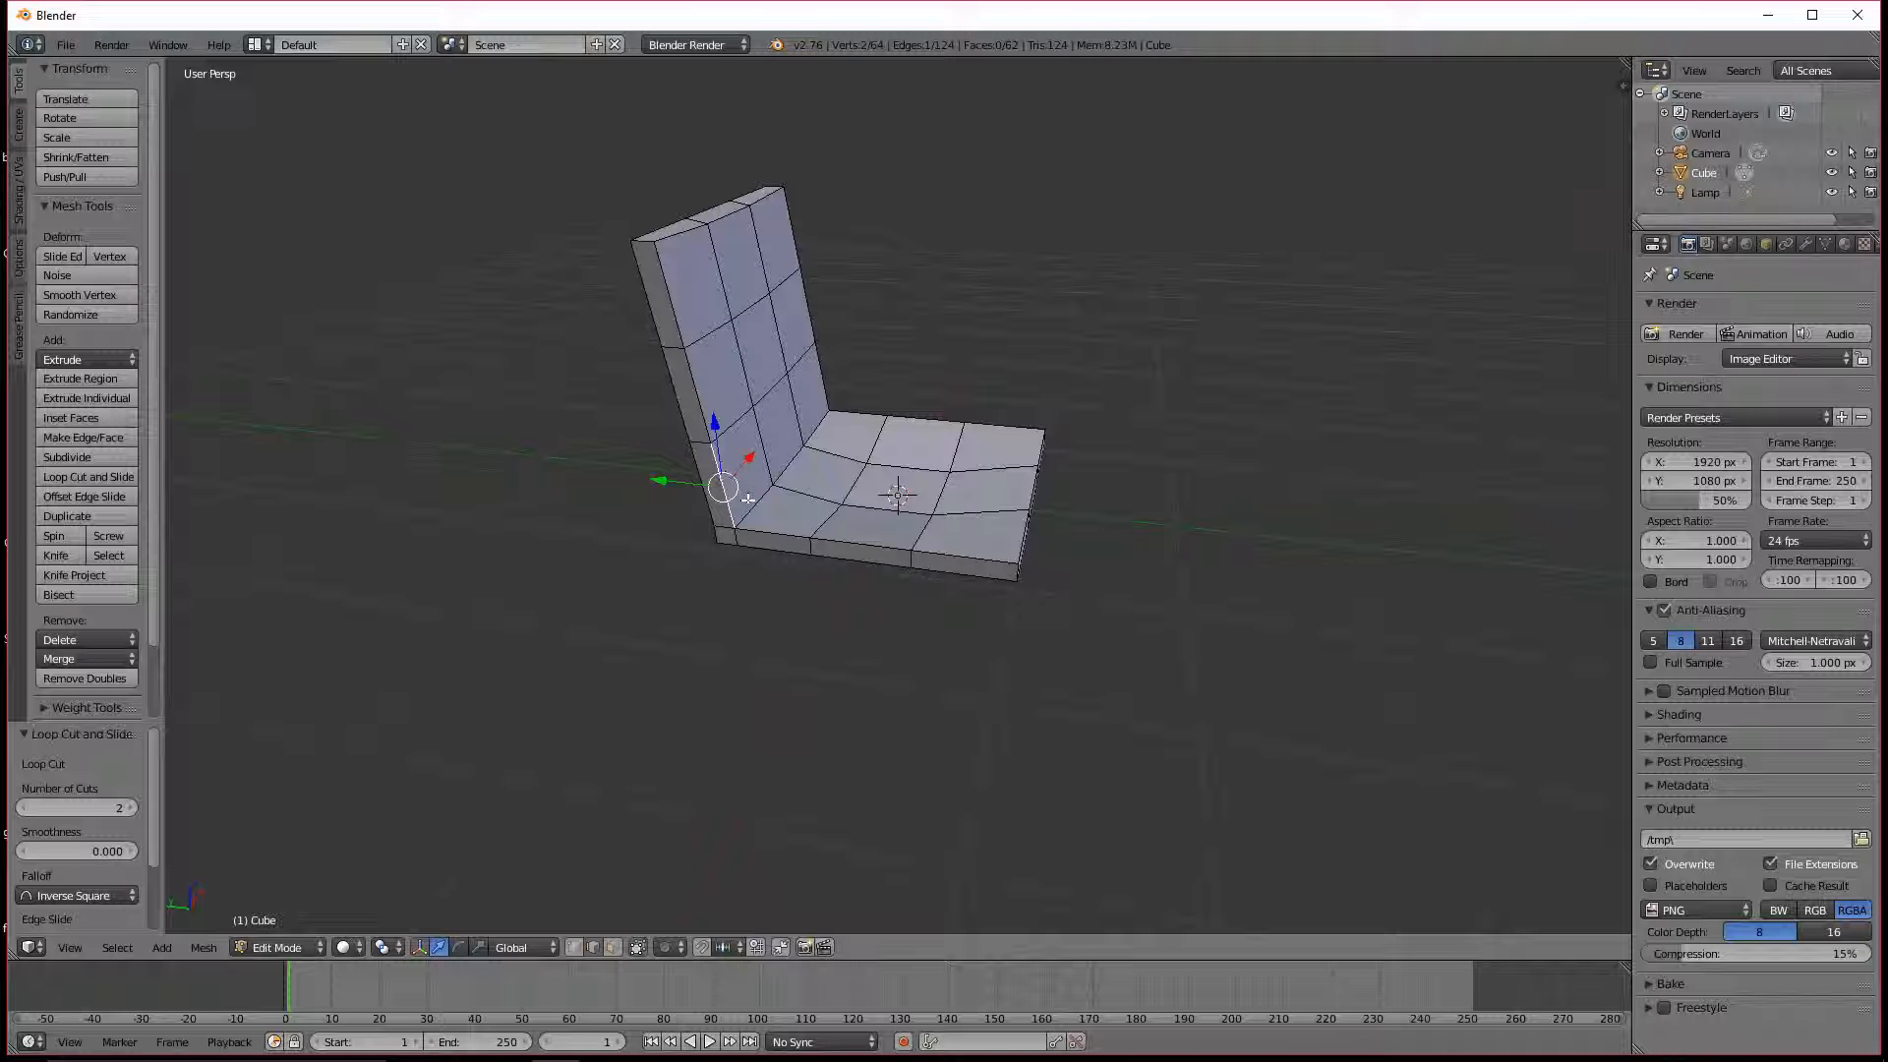
right_click(701, 395, "shift")
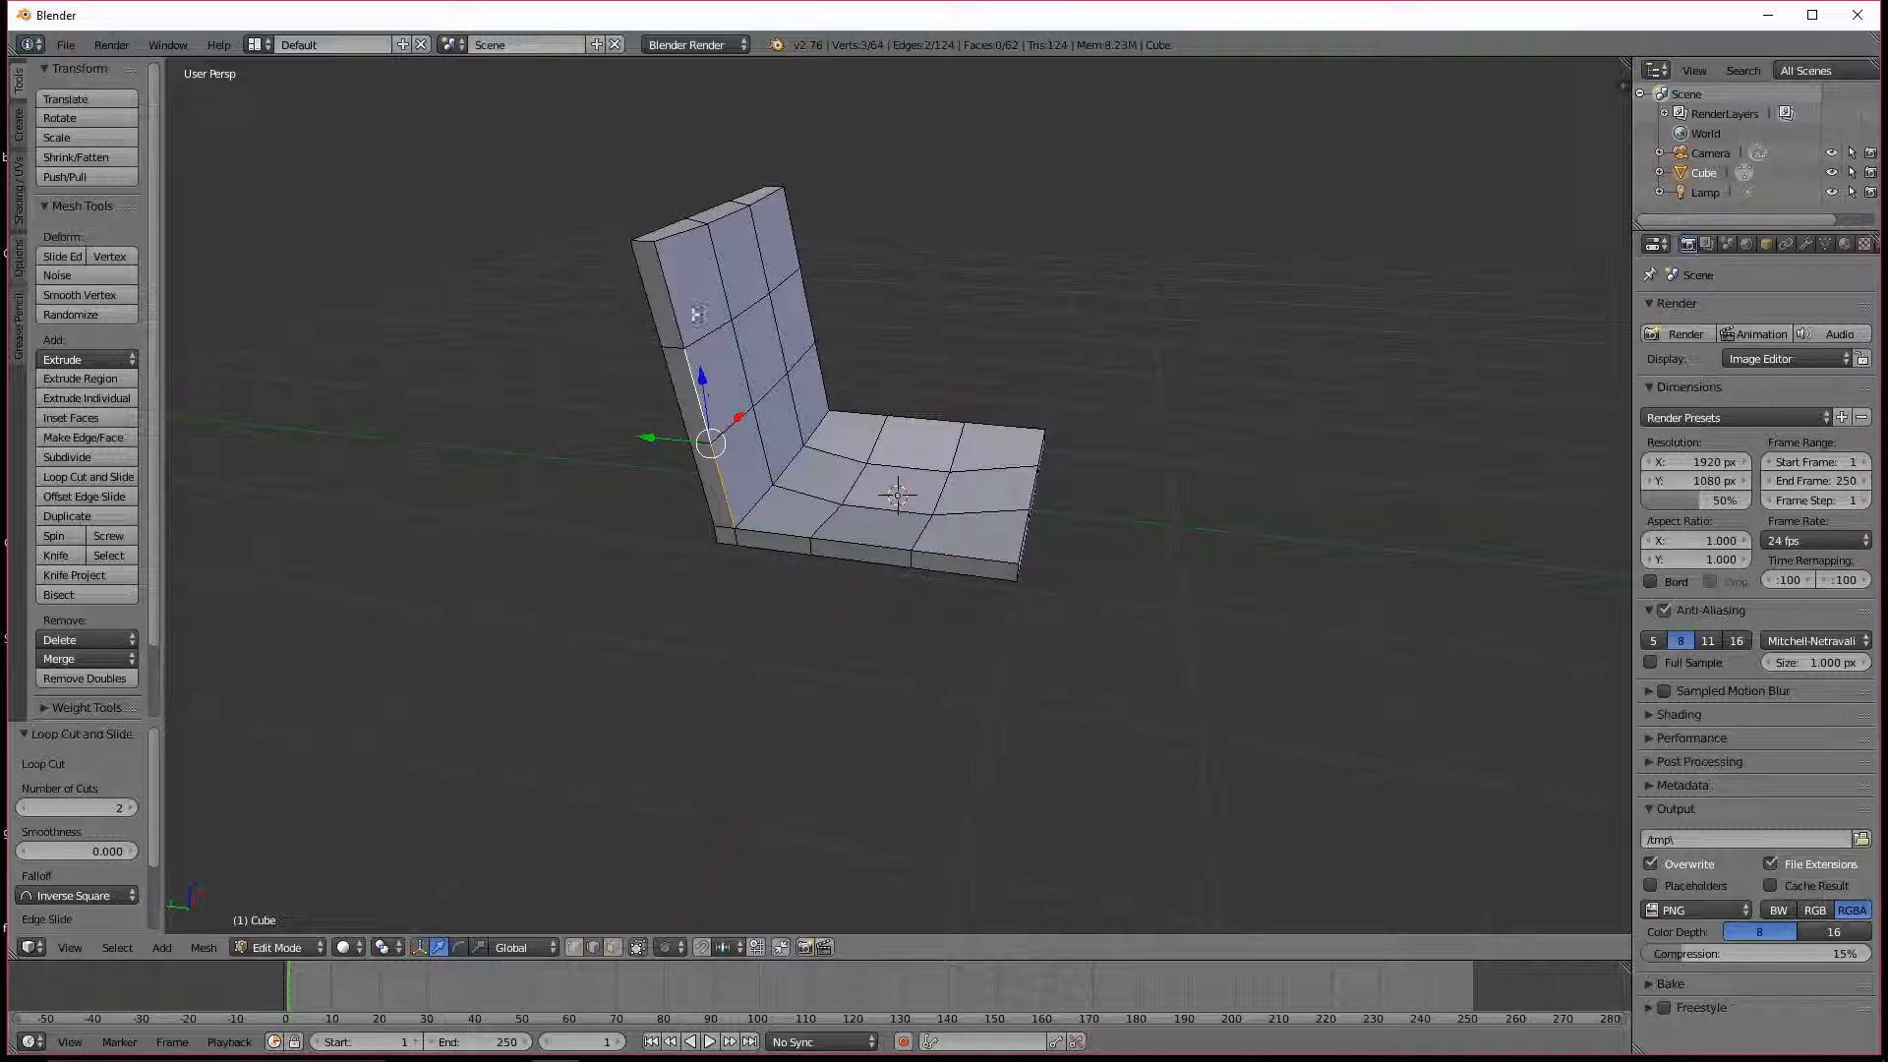
right_click(675, 285, "shift")
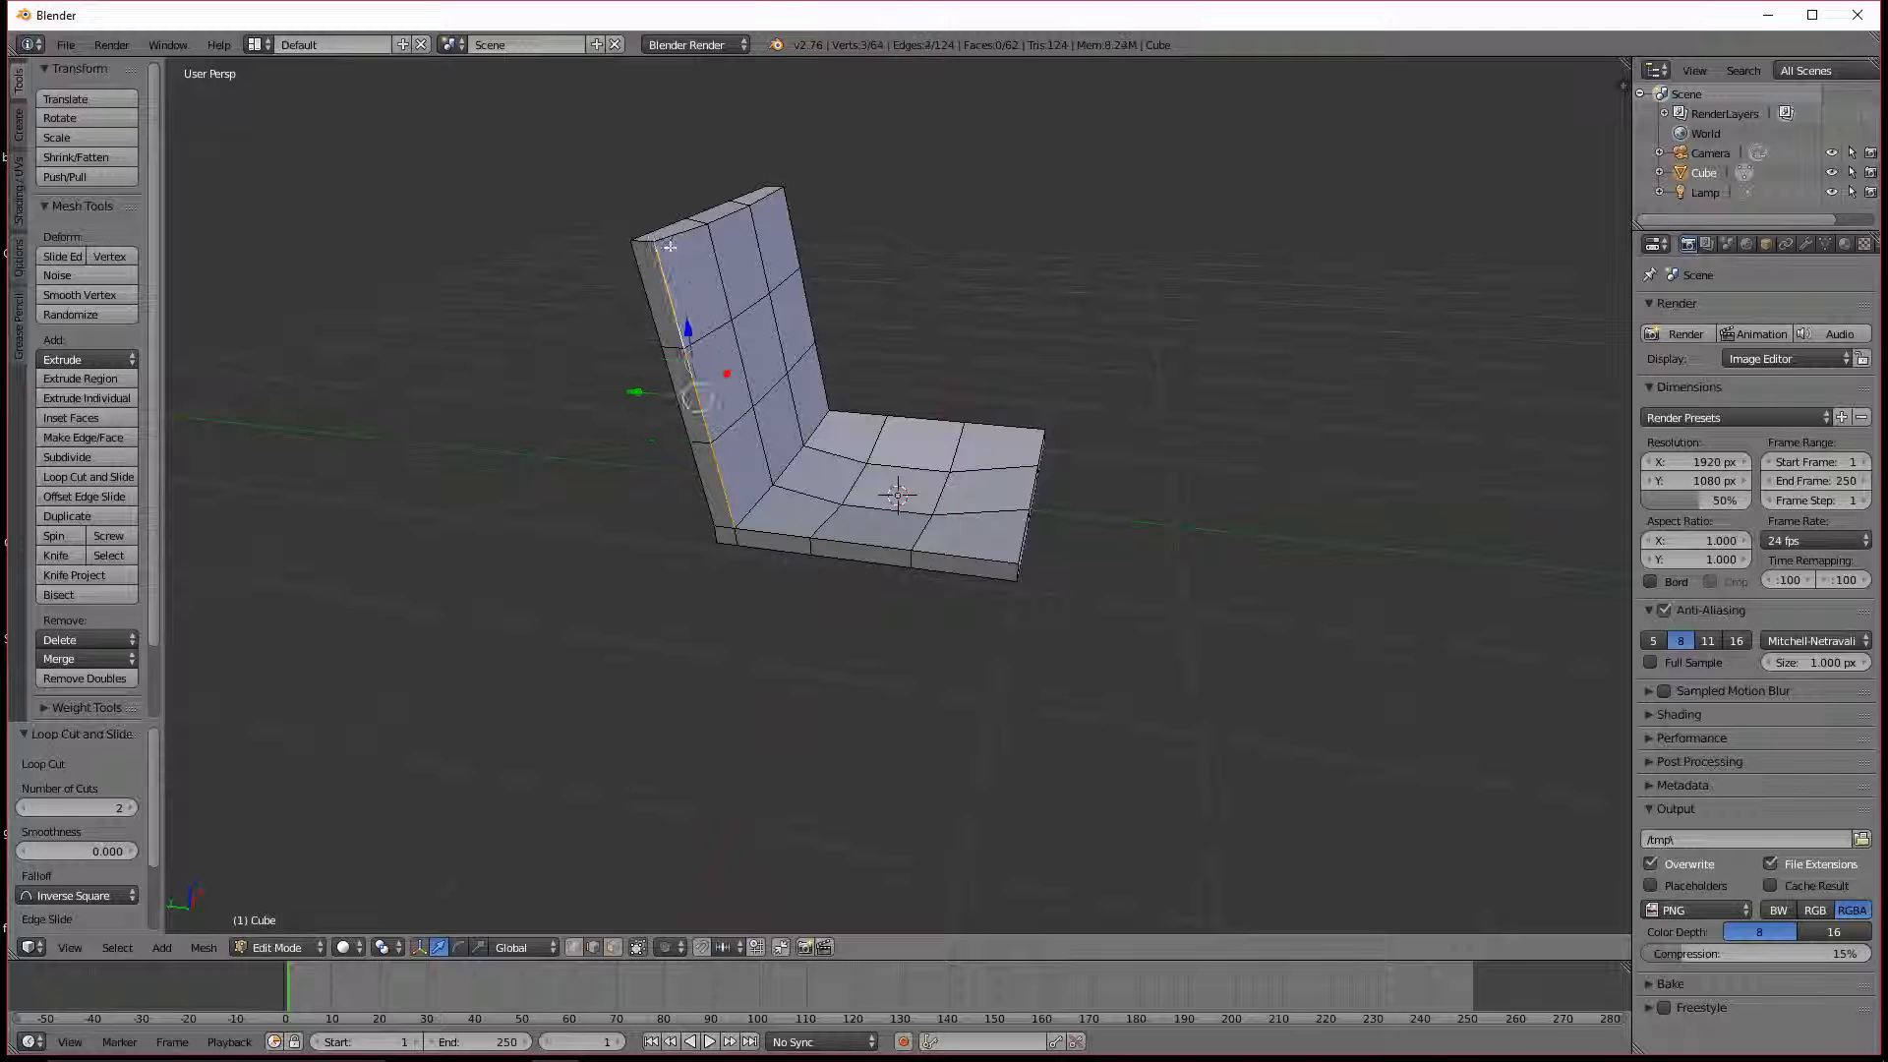
middle_click_drag(884, 223, 837, 229)
right_click(838, 190, "shift")
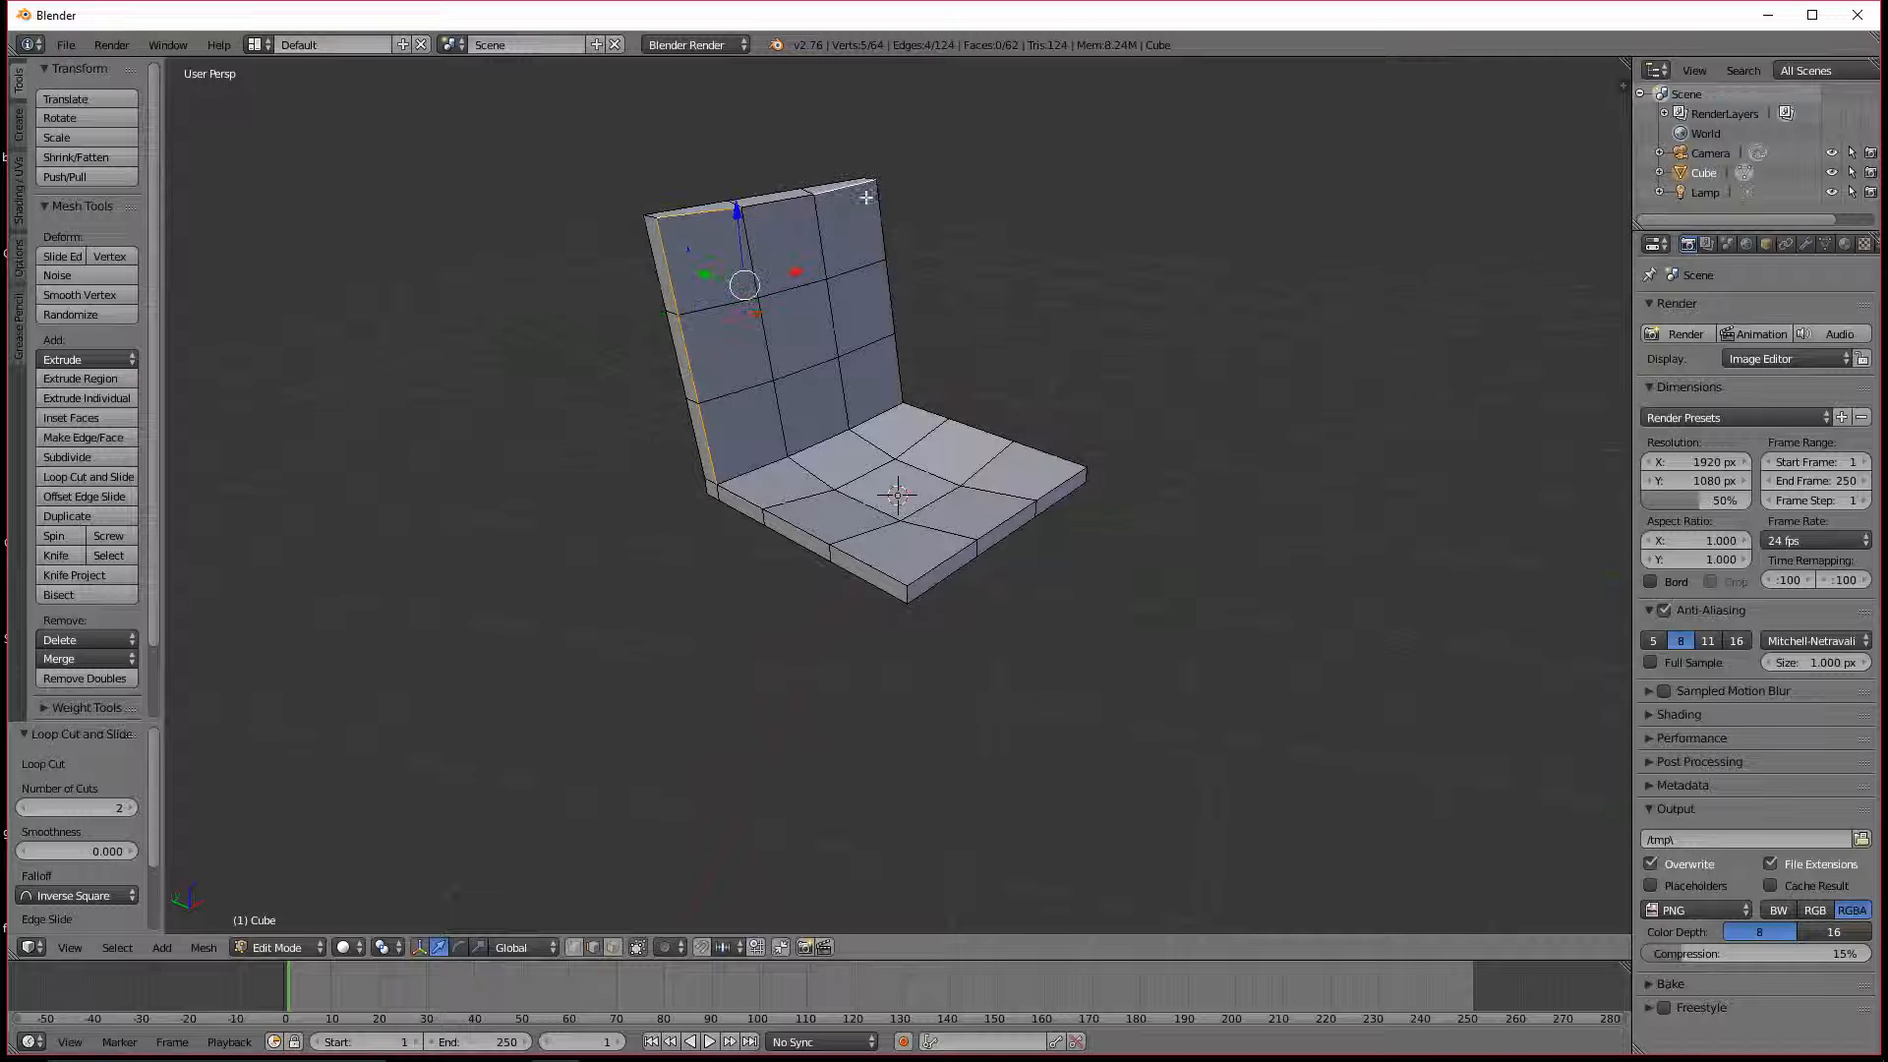
right_click(894, 259, "shift")
right_click(888, 301, "shift")
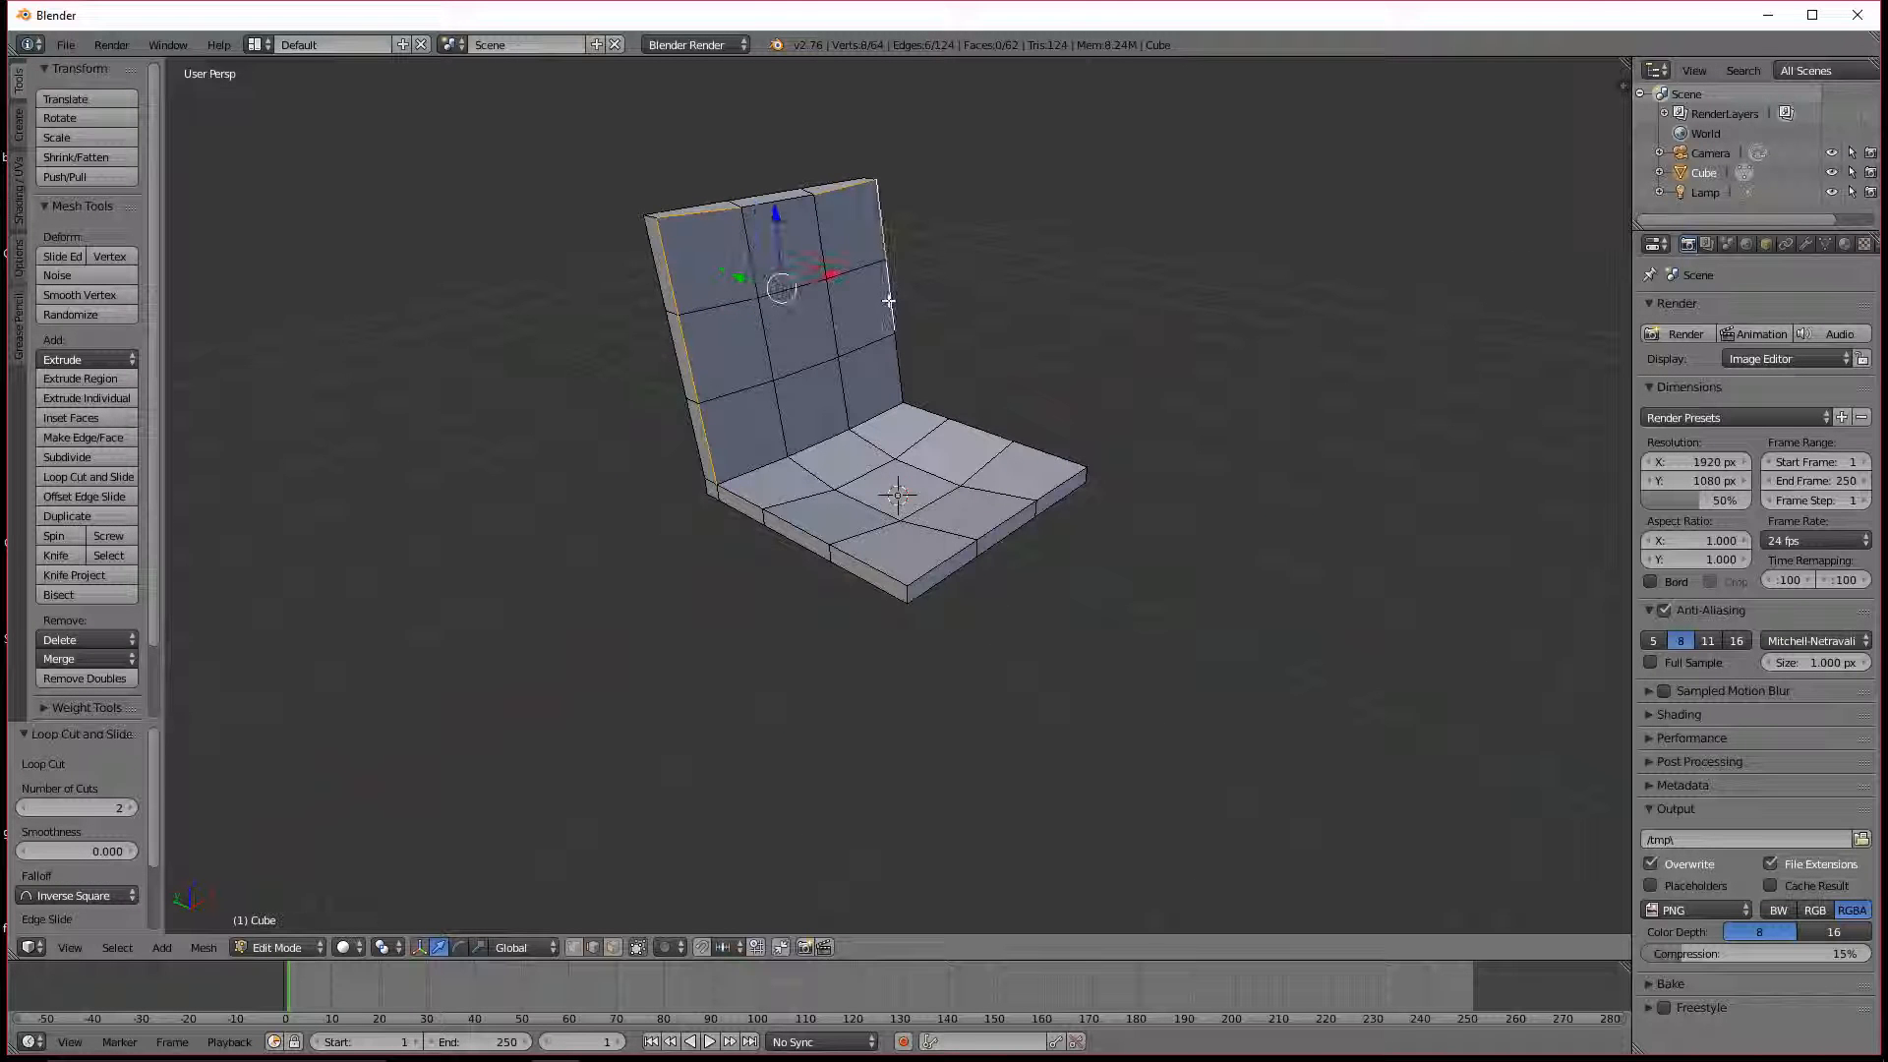
right_click(902, 361, "shift")
Step: Add the matching side edge segments and outer top segments on the backrest's rear face to the selection, leaving out the middle top segment
middle_click_drag(585, 413, 793, 400)
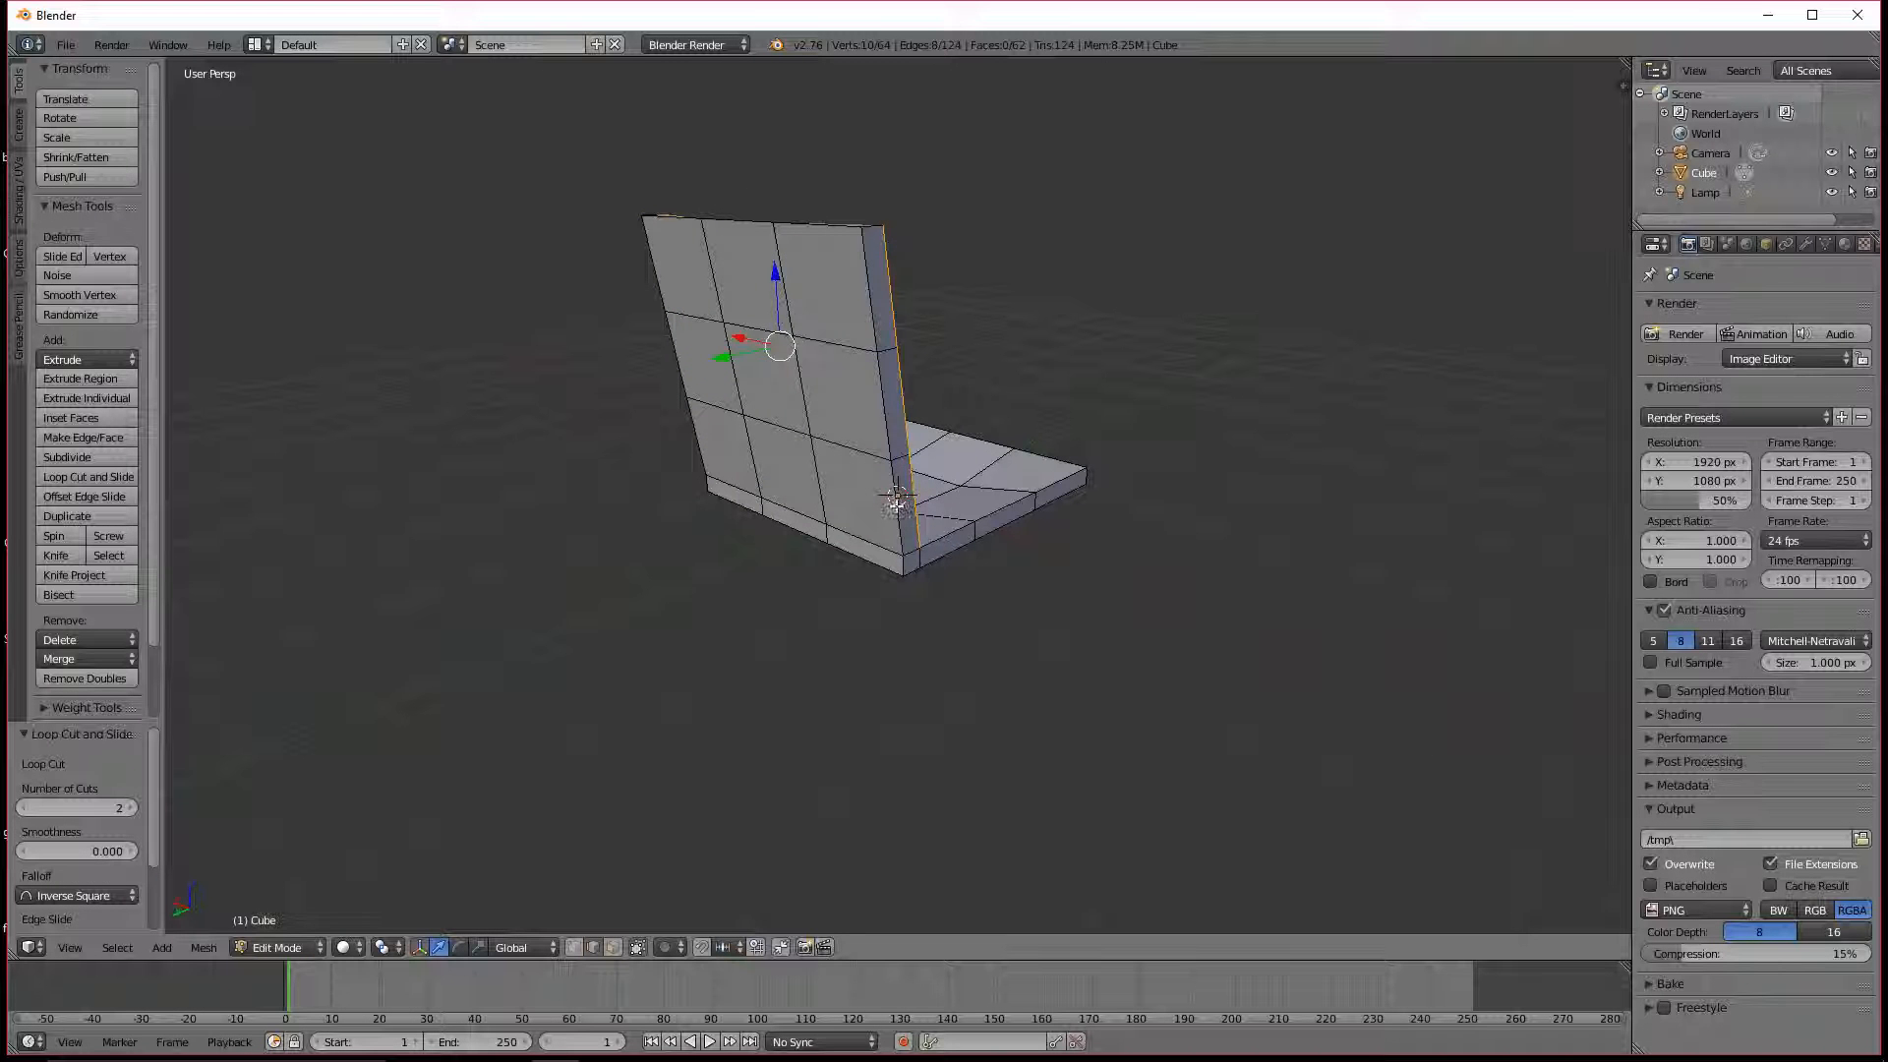
right_click(897, 511, "shift")
right_click(885, 408, "shift")
right_click(873, 295, "shift")
right_click(827, 226, "shift")
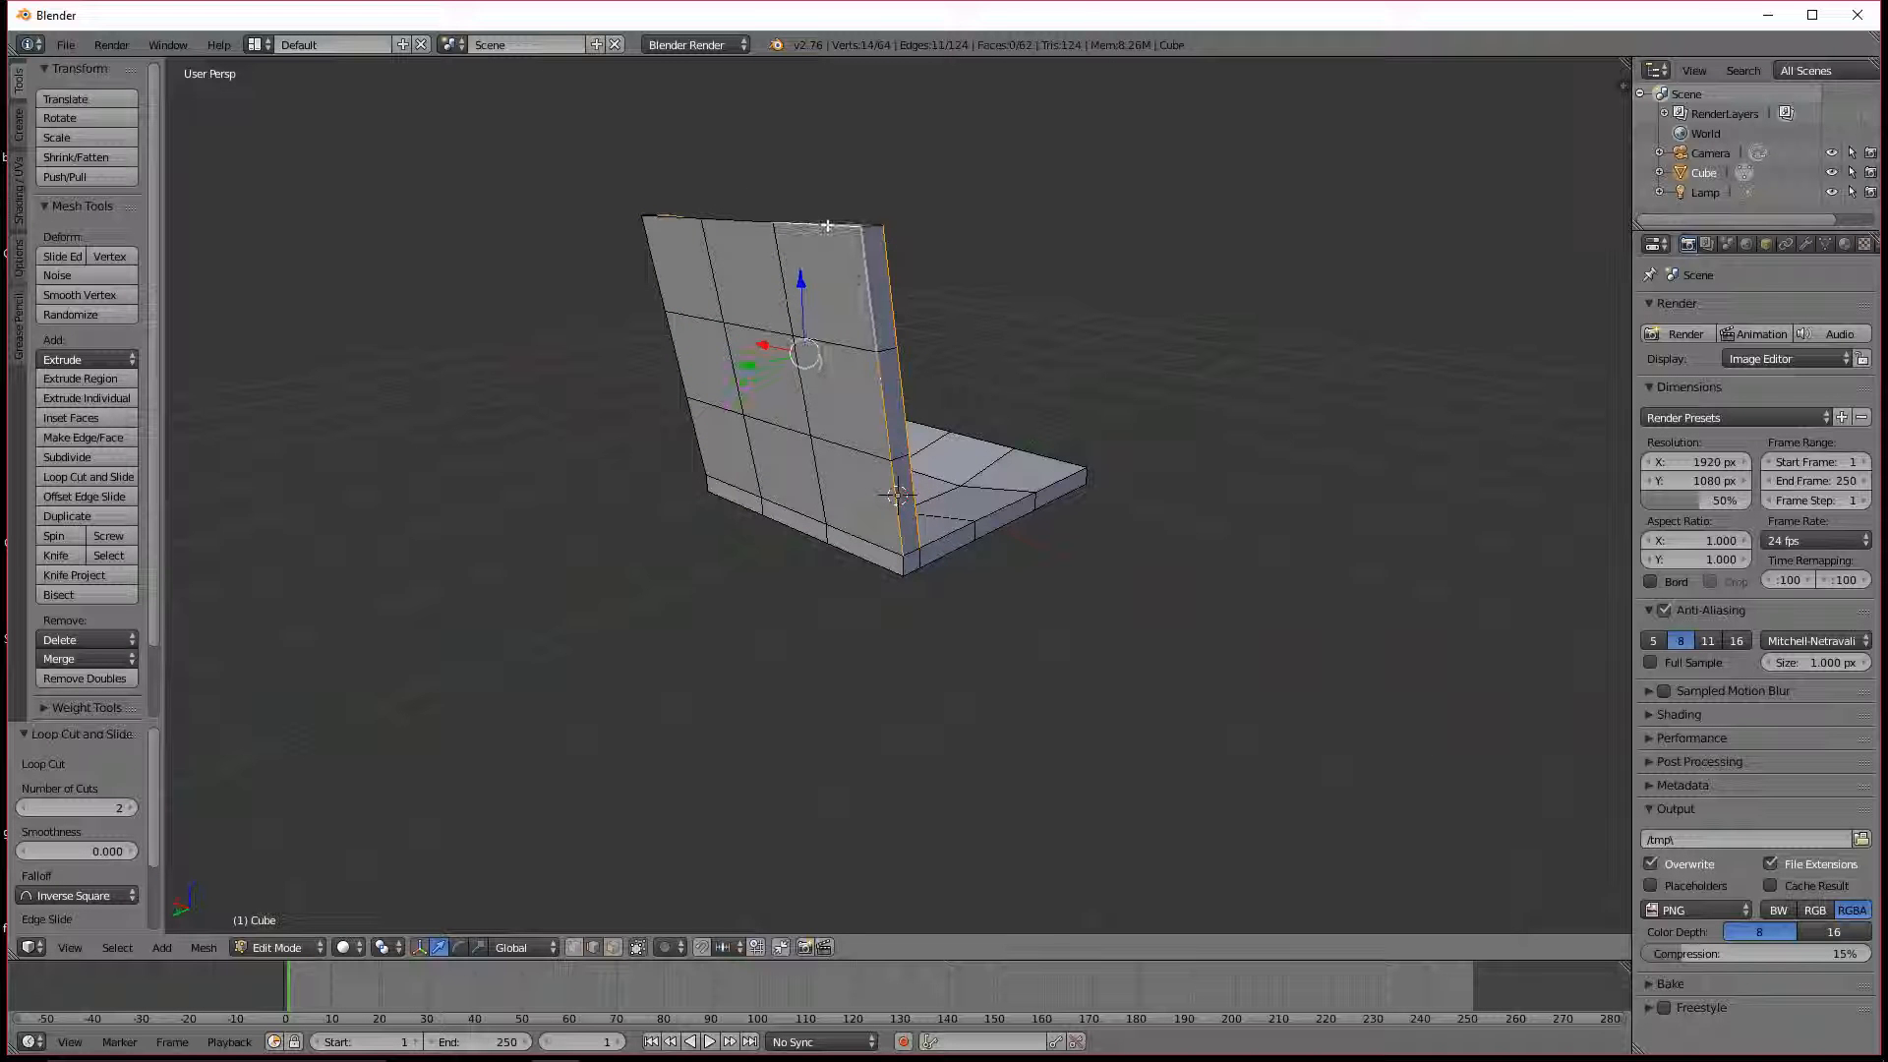
right_click(653, 258, "shift")
right_click(668, 346, "shift")
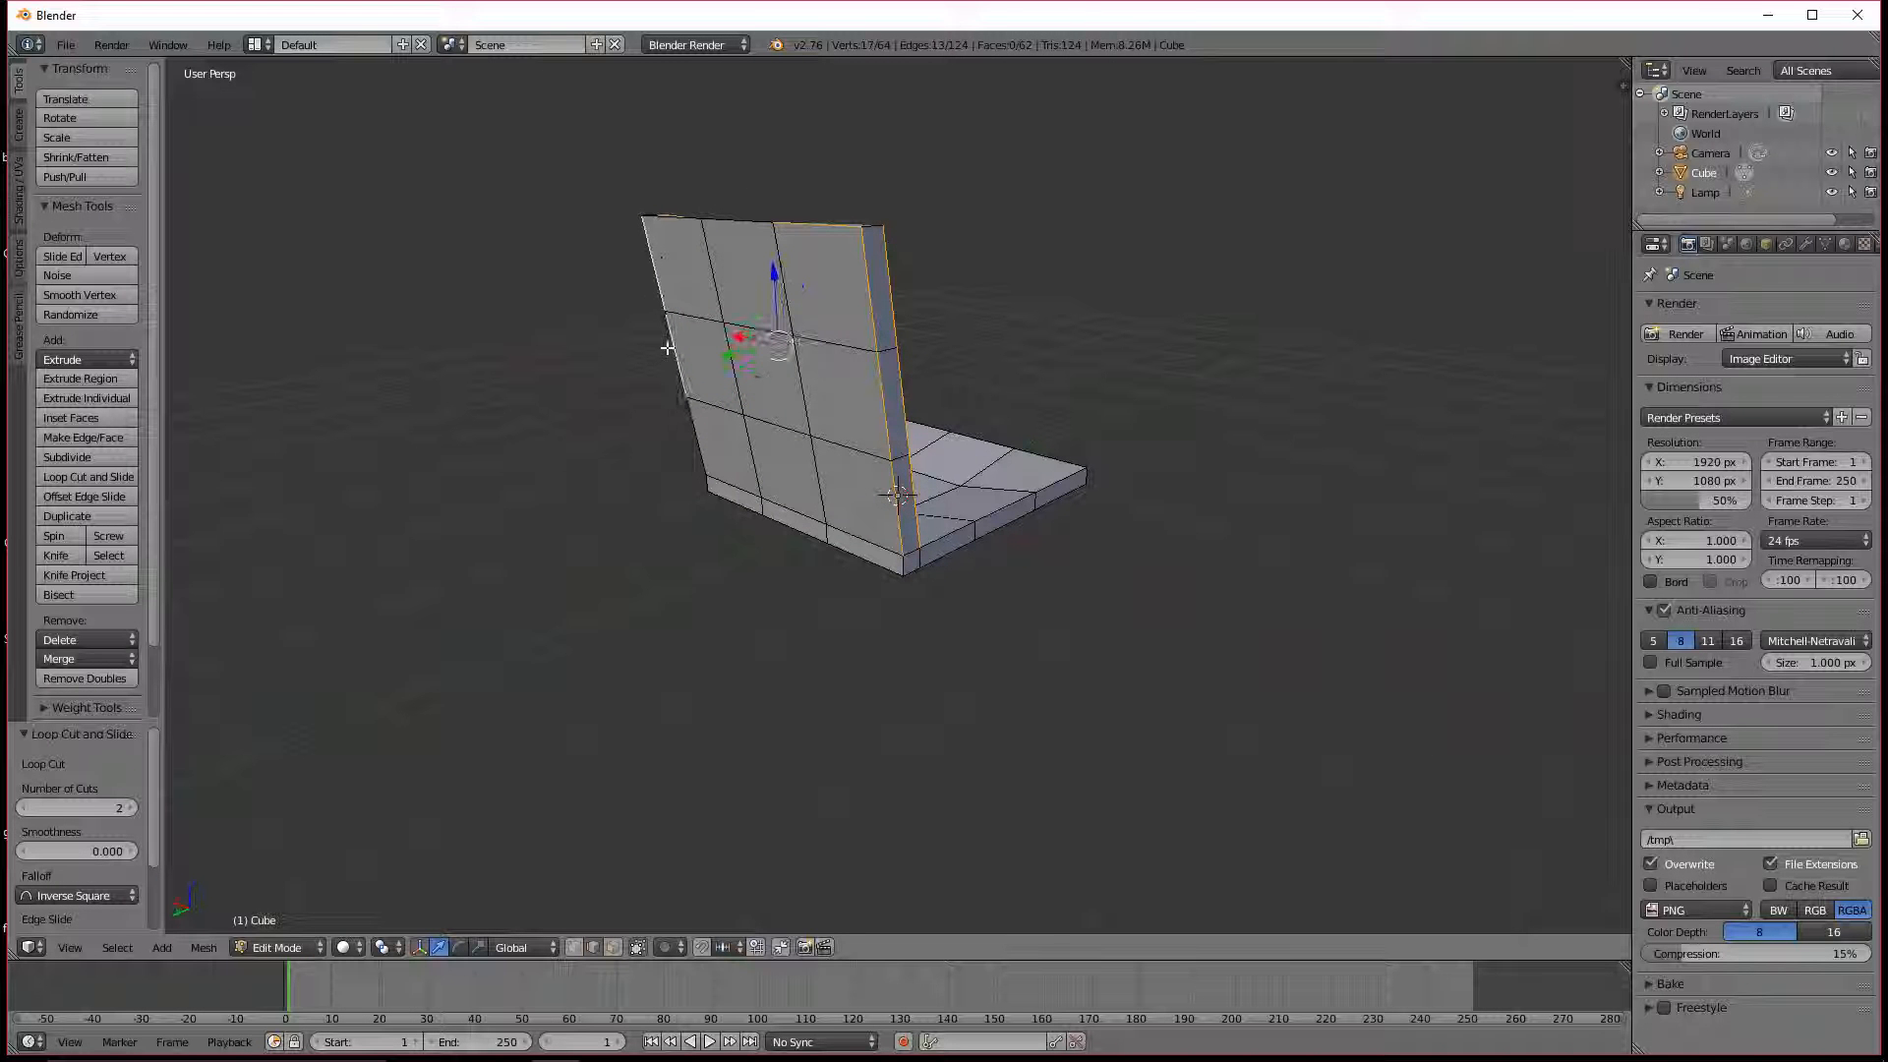
right_click(685, 429, "shift")
middle_click_drag(960, 404, 851, 438)
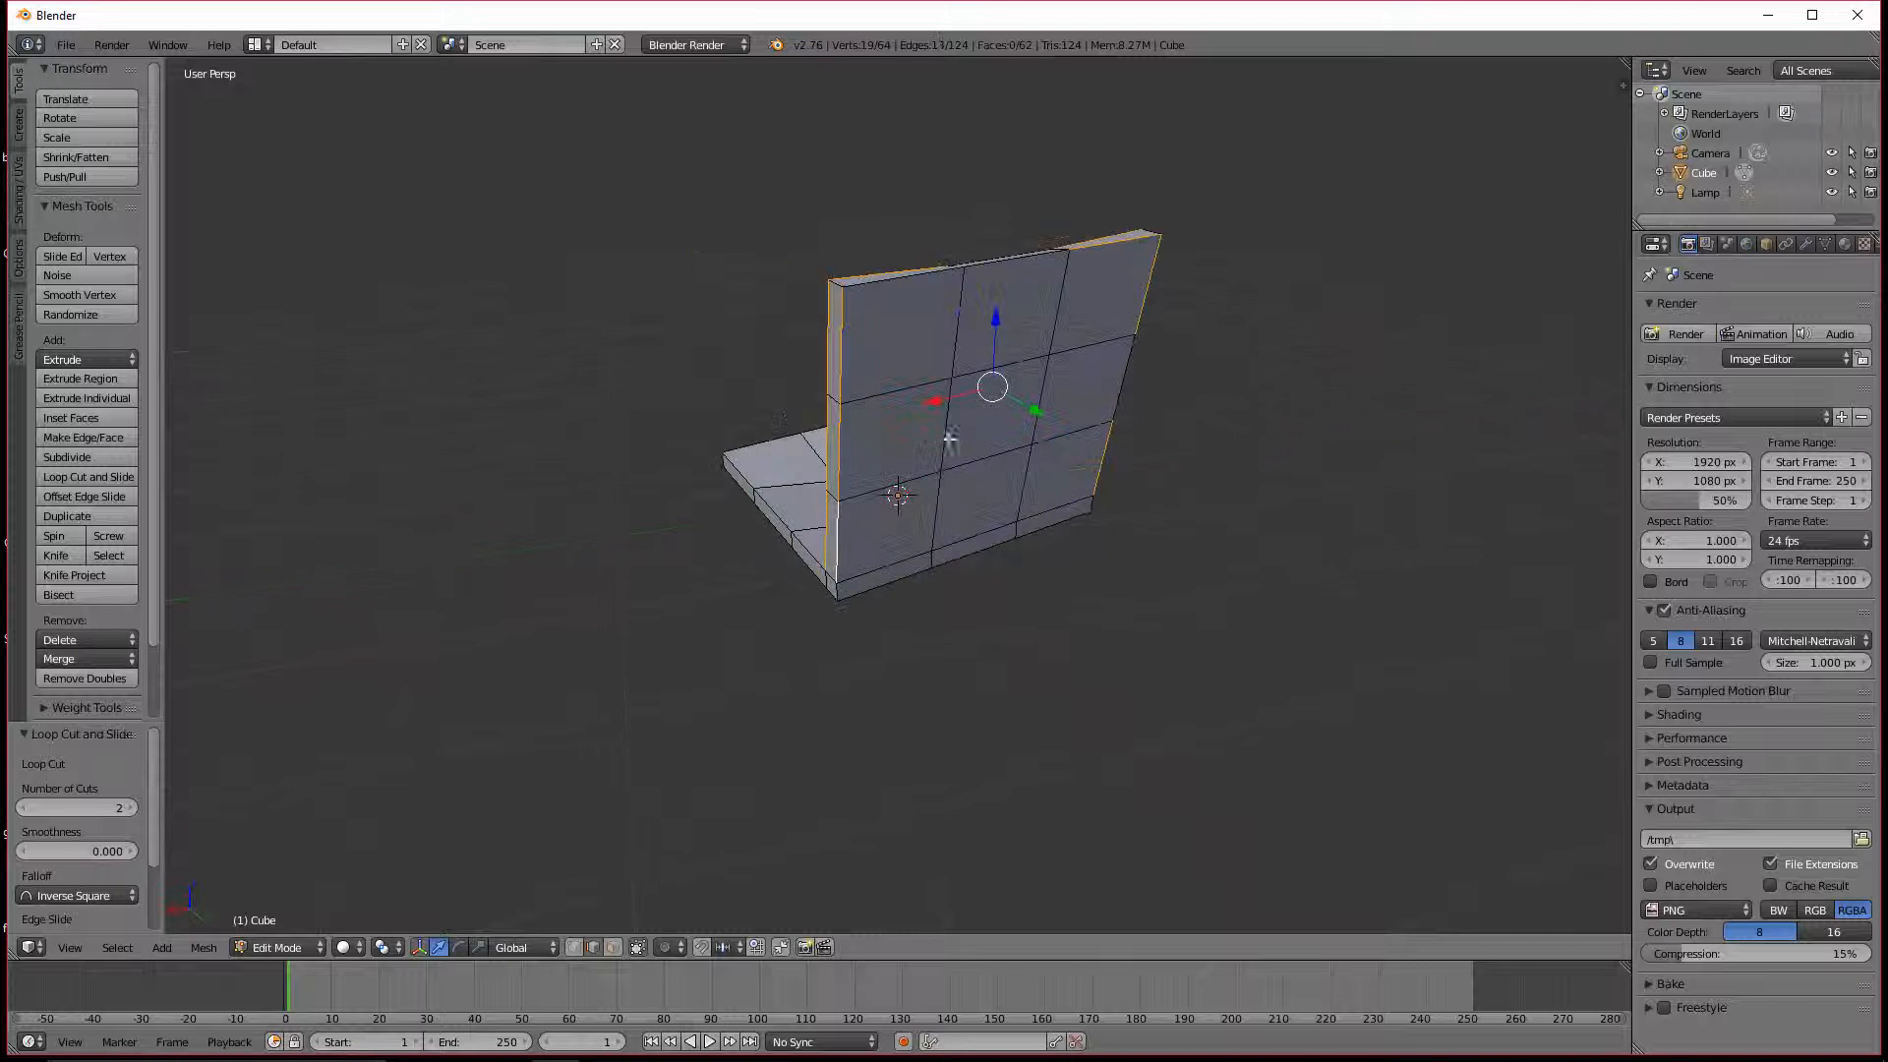
right_click(855, 447, "shift")
right_click(825, 445, "shift")
middle_click_drag(838, 556, 1180, 379)
left_click_drag(1138, 345, 1152, 347)
middle_click_drag(1152, 346, 1155, 385)
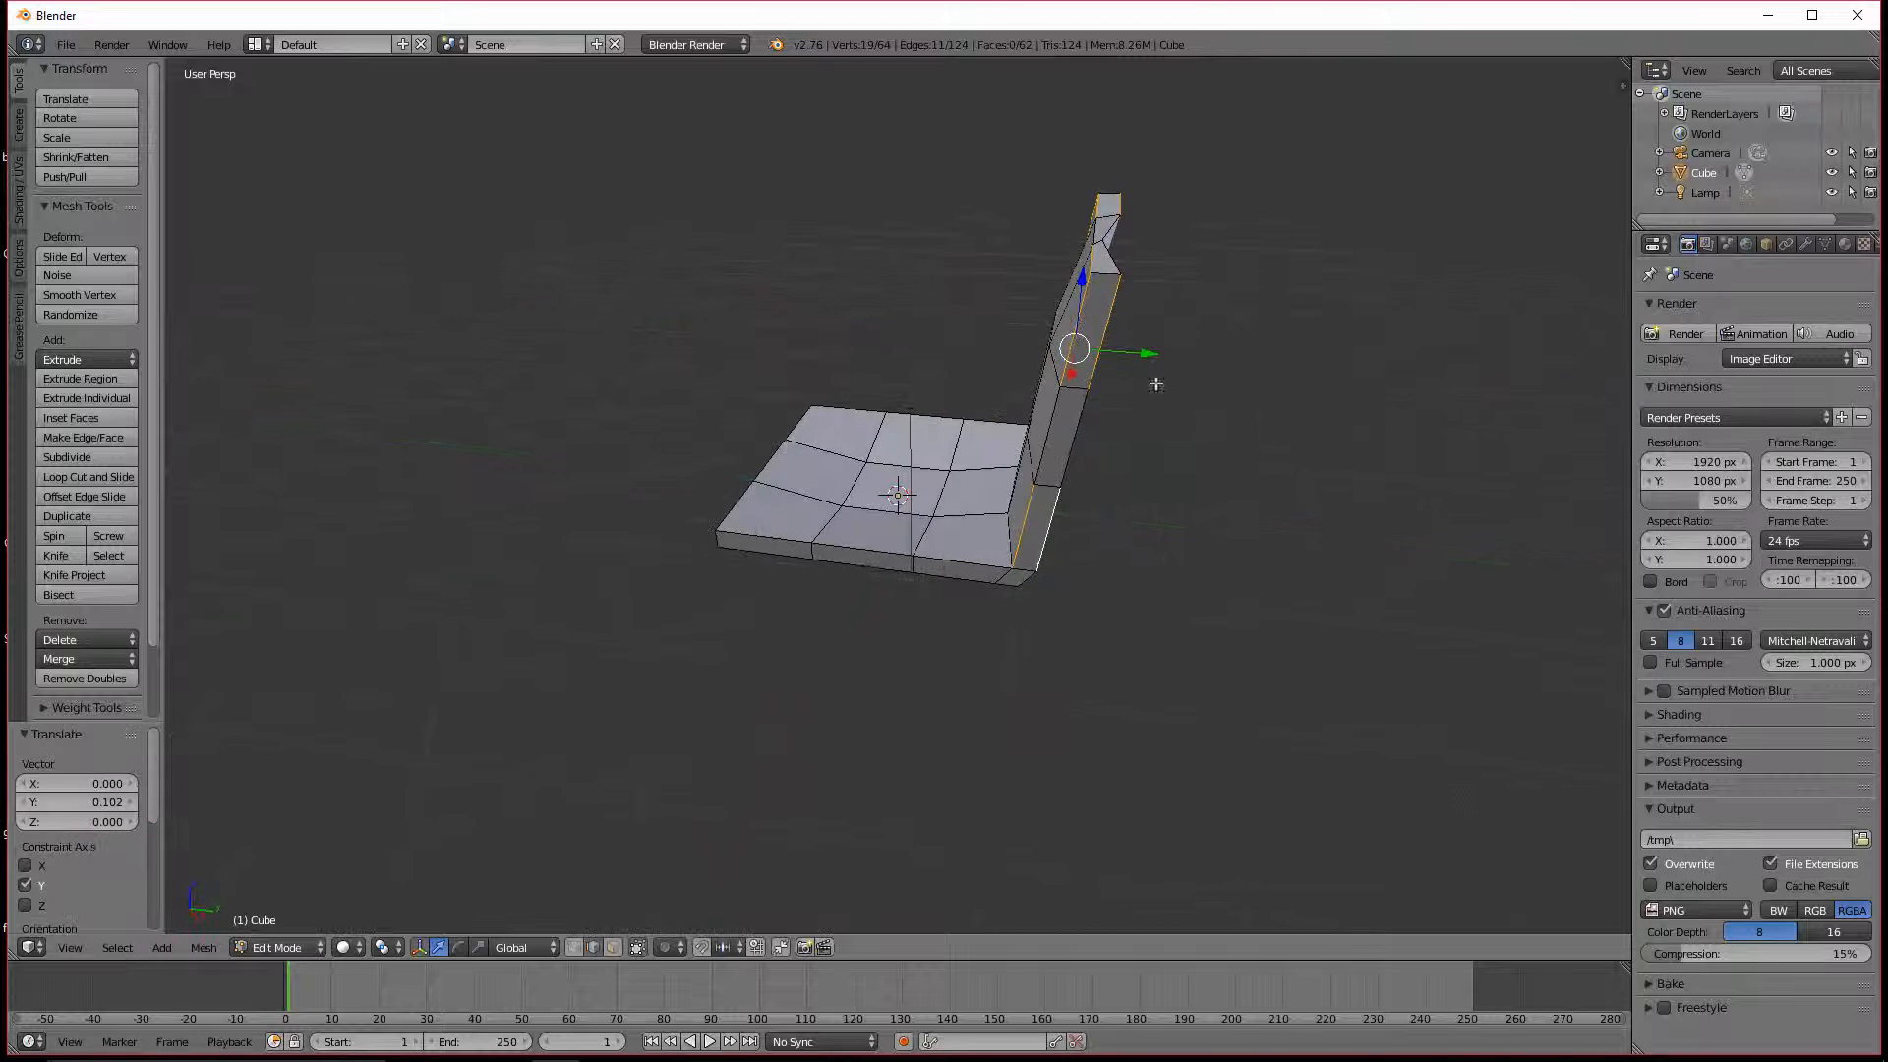
left_click_drag(1154, 356, 1112, 358)
middle_click_drag(1112, 358, 1281, 682)
key("ctrl+z")
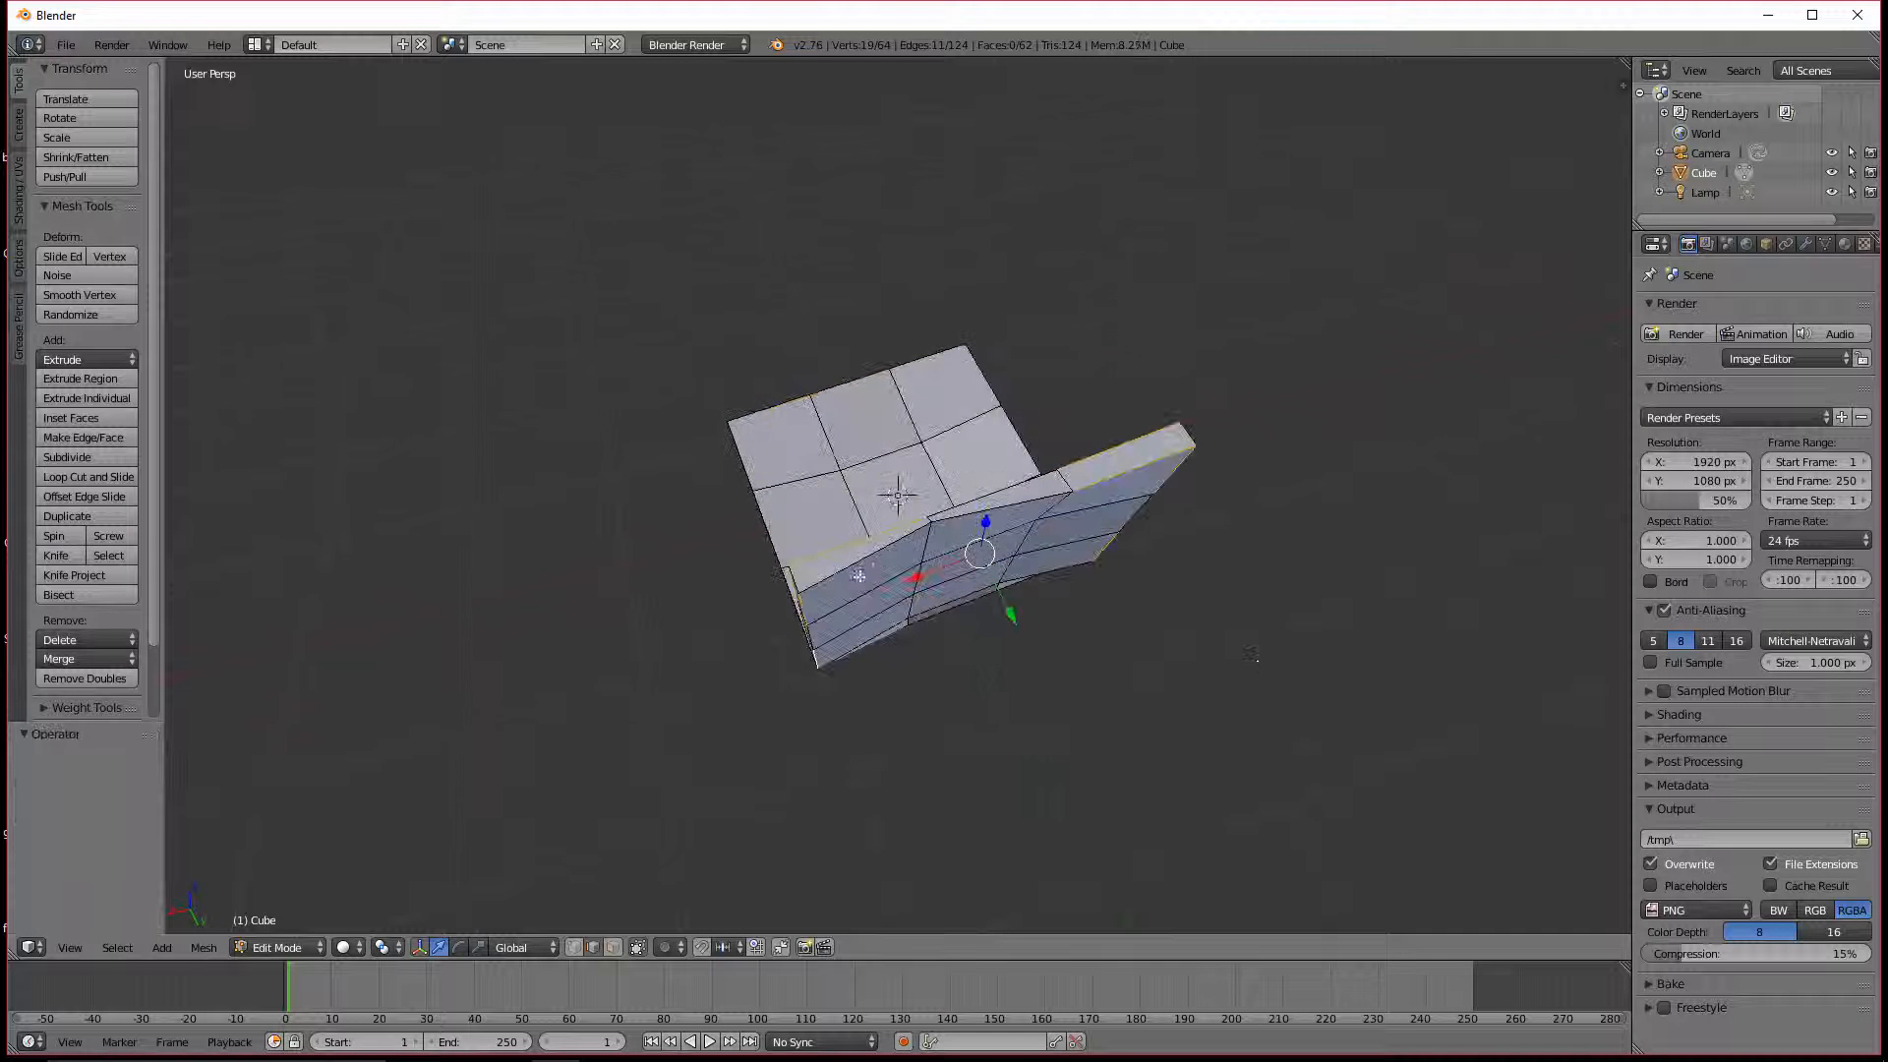
key("ctrl+z")
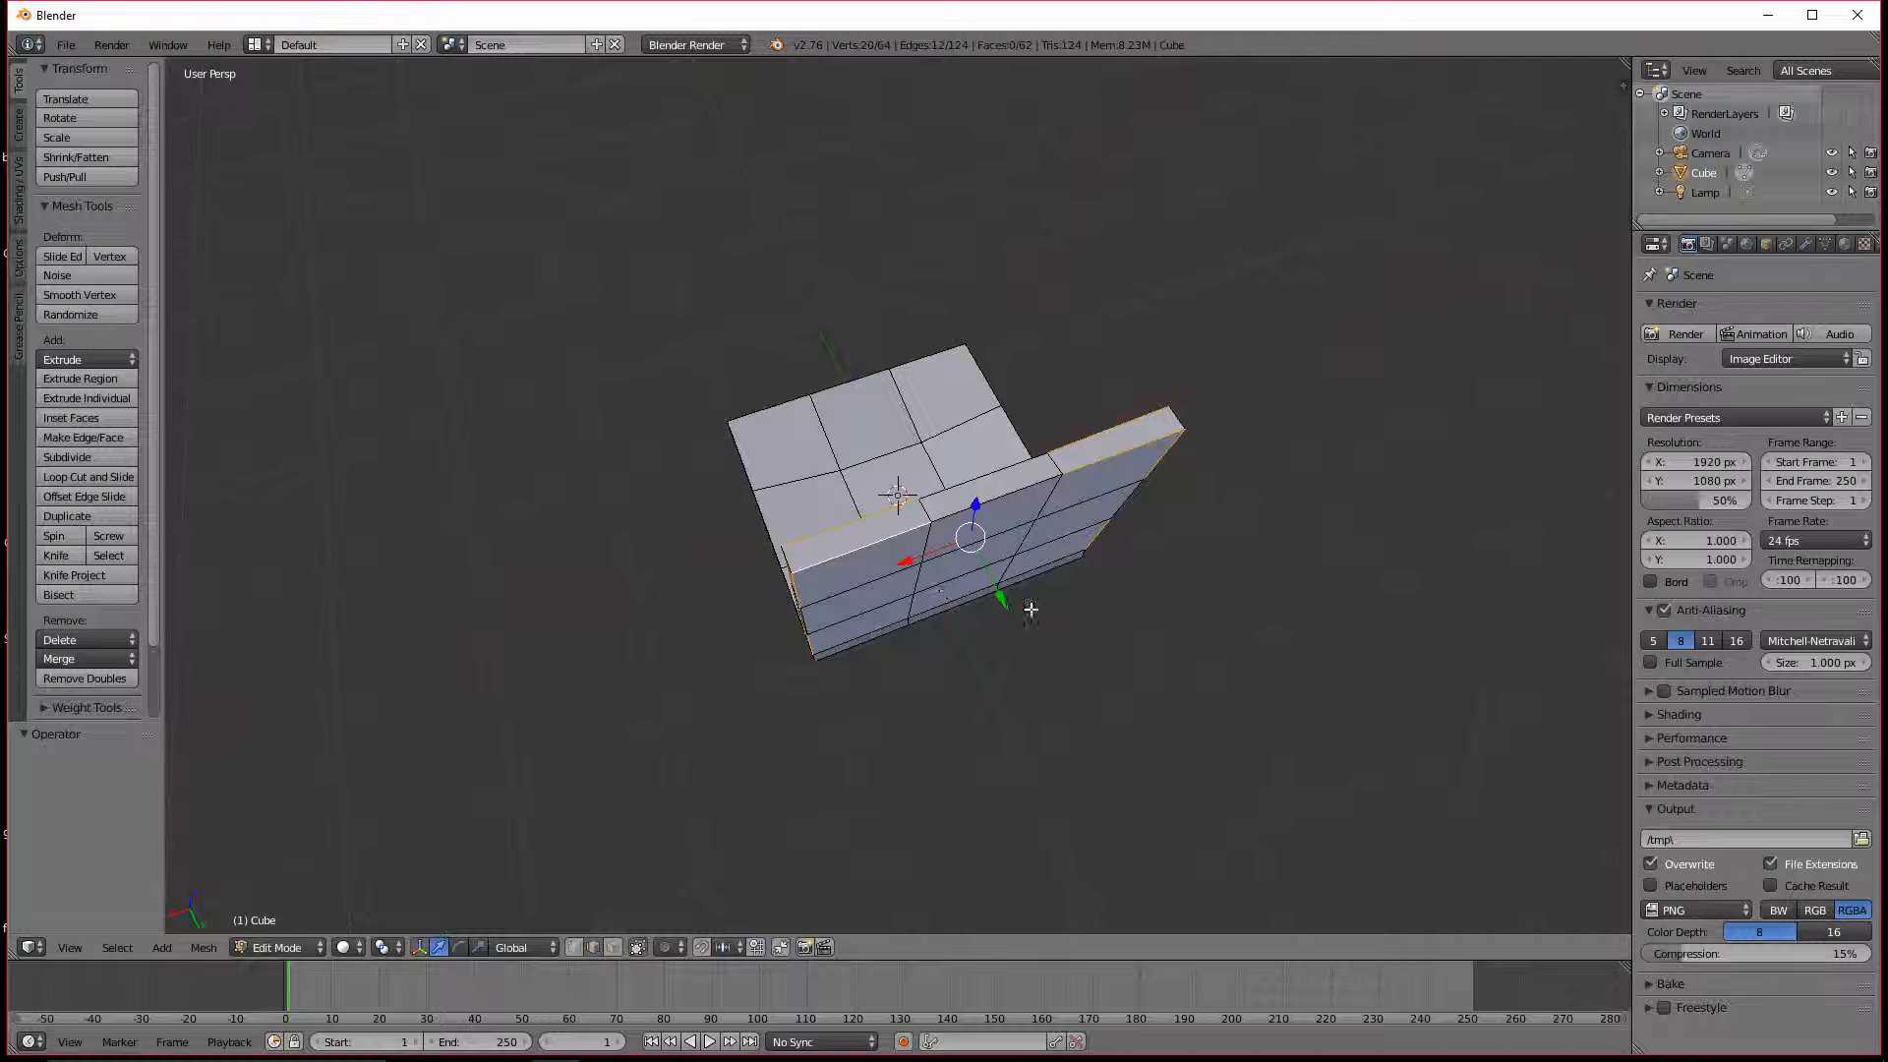
key("ctrl+z")
Step: Move the selected outer backrest edges forward by about 0.19 along Y to curve the backrest
left_click_drag(1122, 460, 1091, 448)
middle_click_drag(1180, 565, 934, 465)
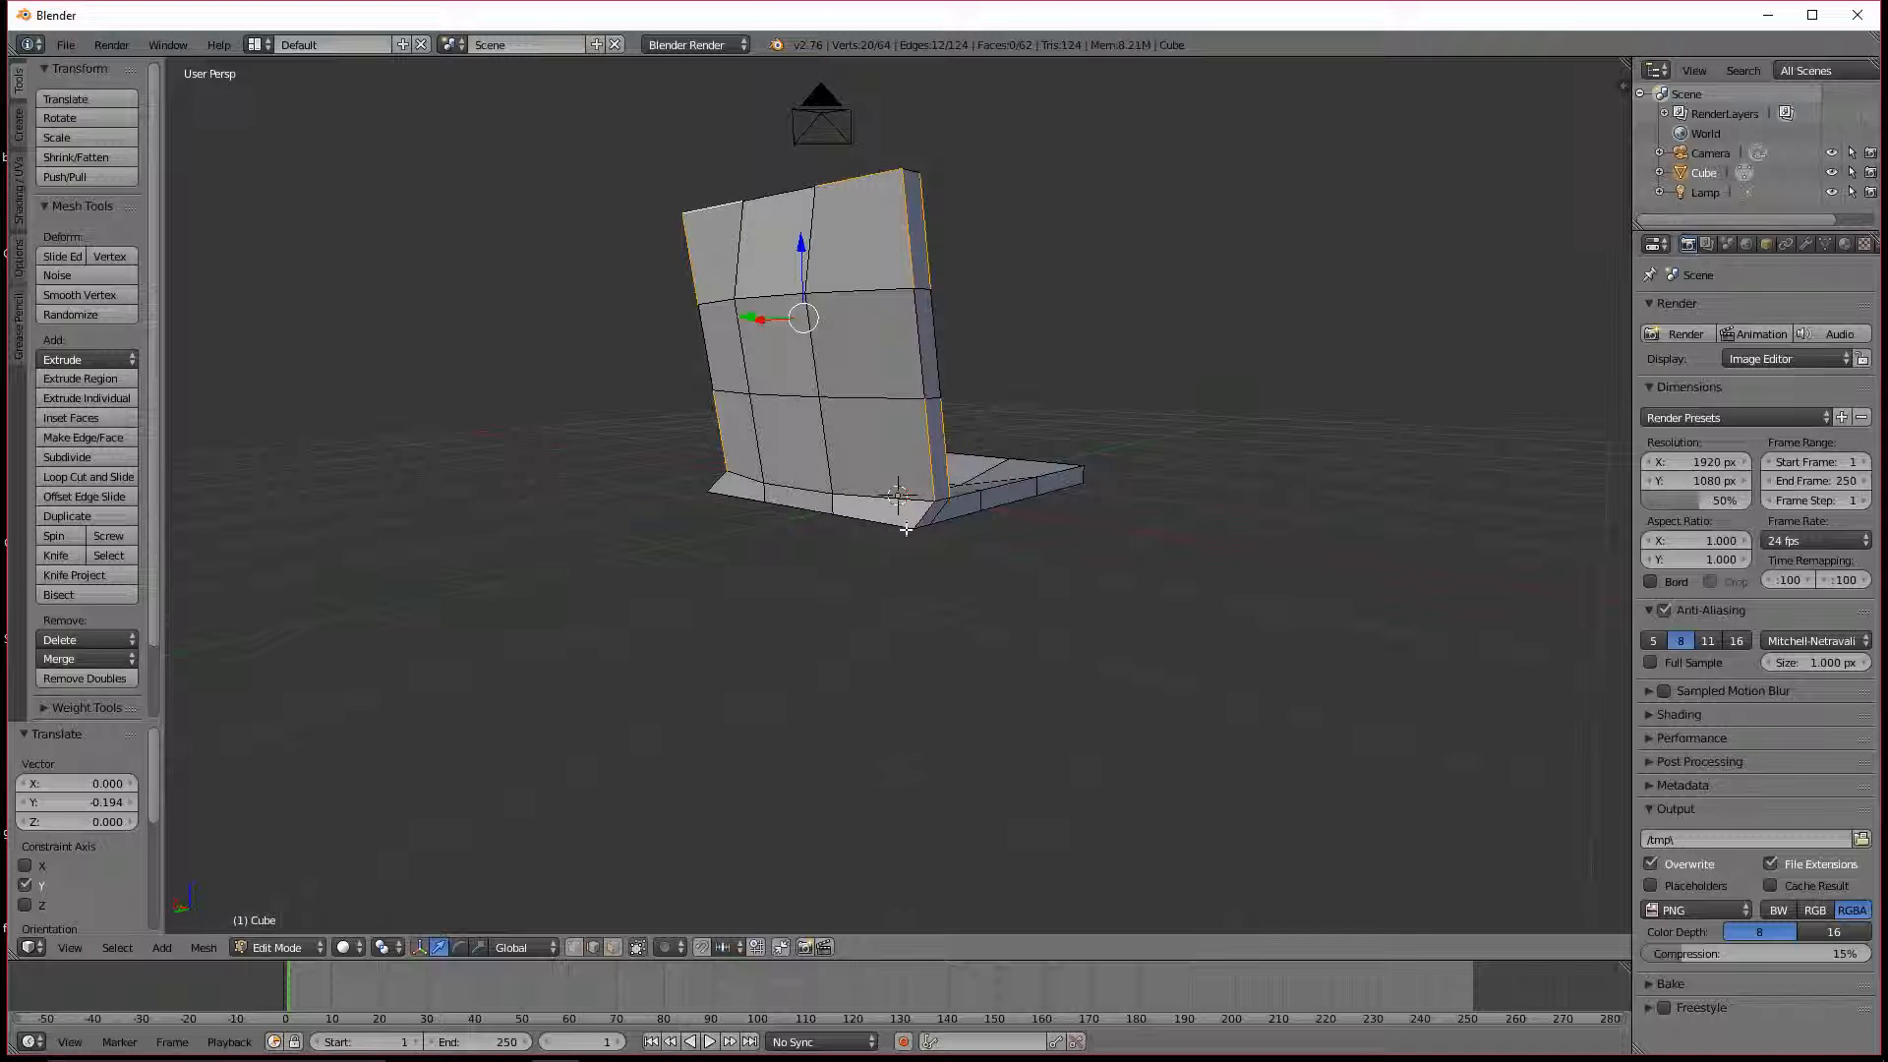
Step: Switch to vertex selection and move the eight vertices of the narrow strip beneath the seat's back edge about 0.19 forward along Y
left_click(573, 947)
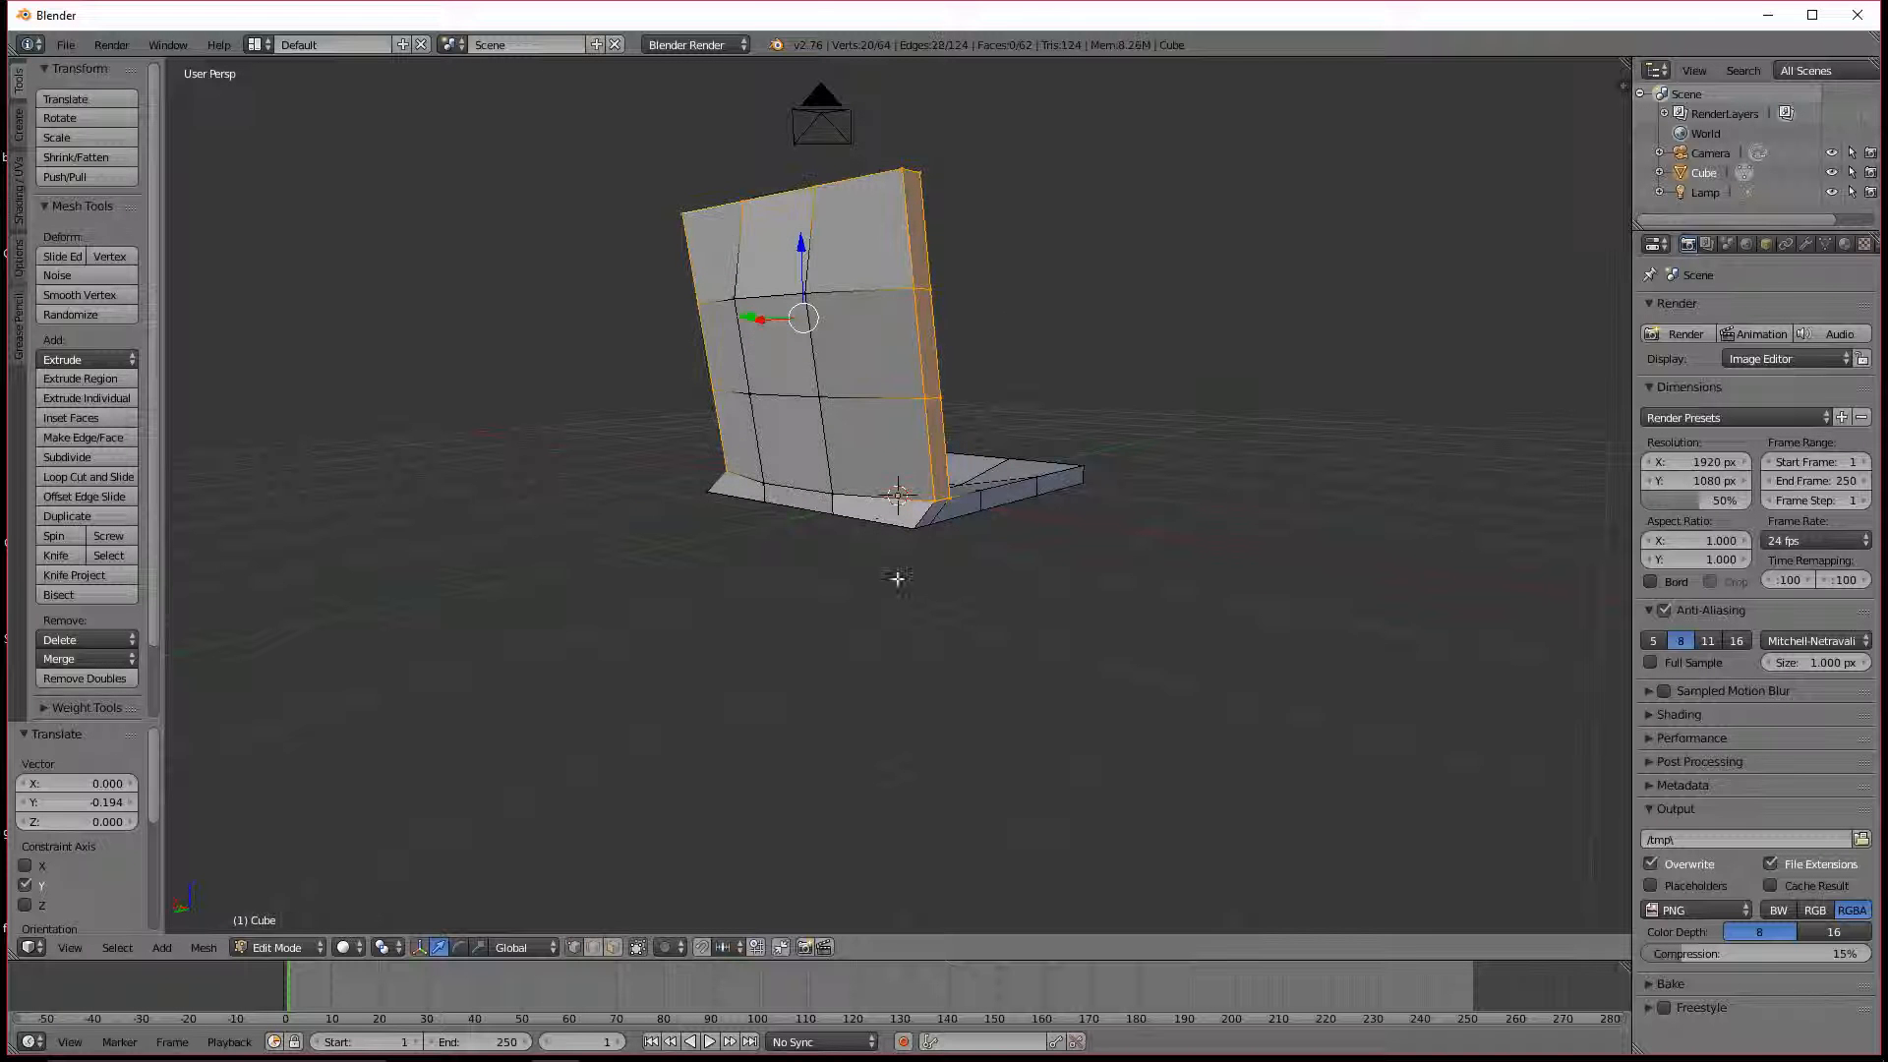
right_click(949, 508)
middle_click_drag(950, 509, 984, 450)
right_click(910, 503, "shift")
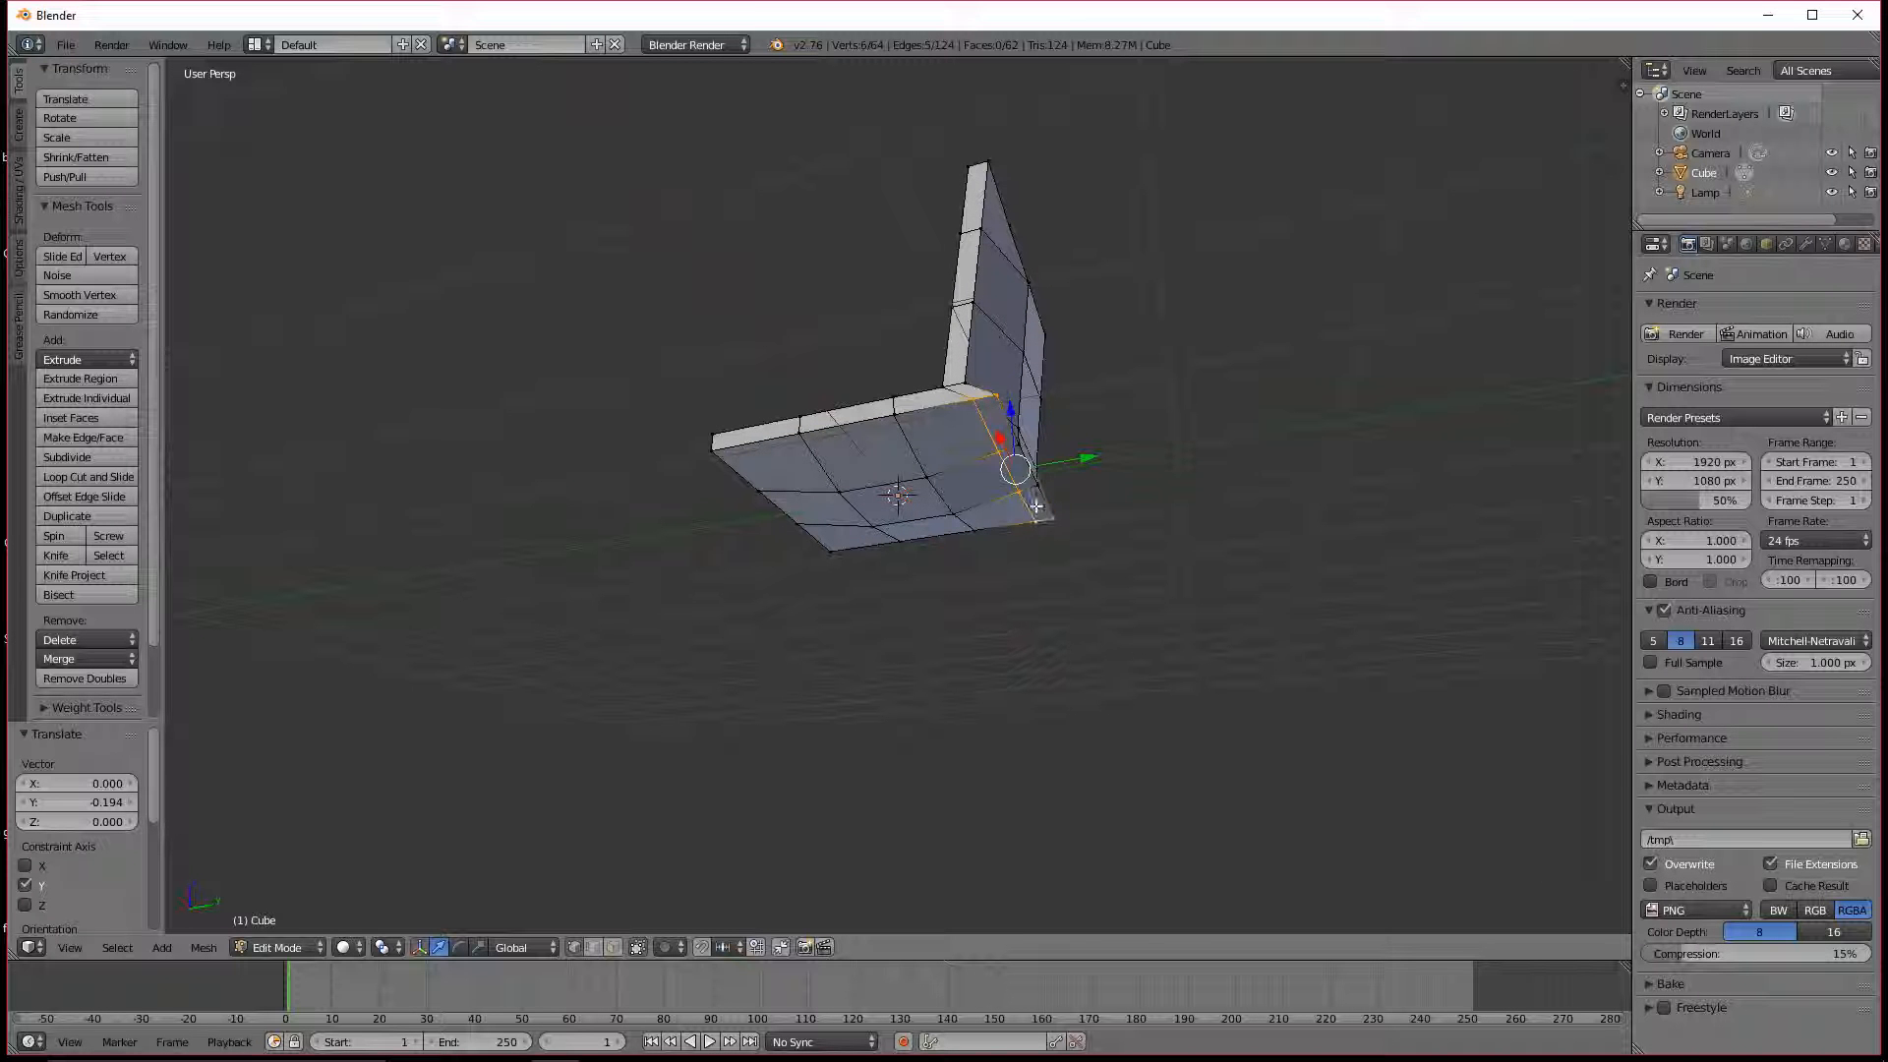
right_click(1016, 446, "shift")
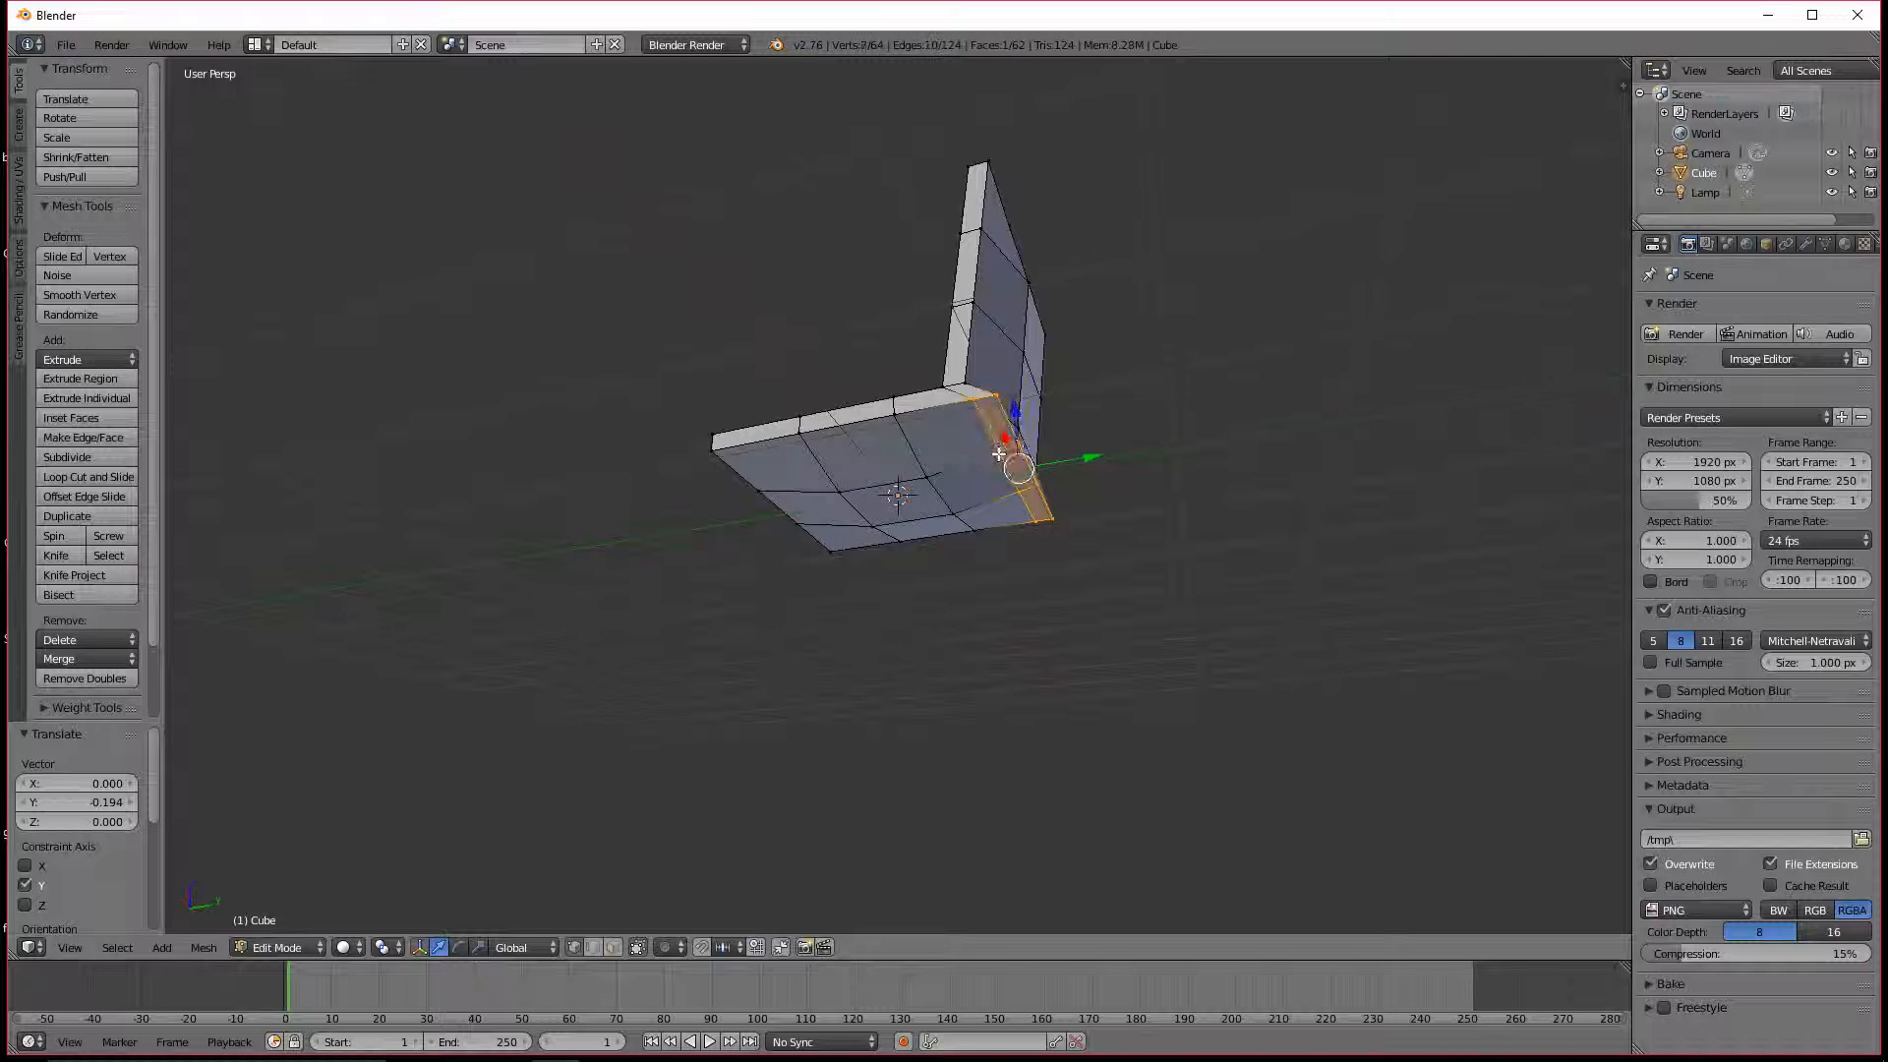
mouse_move(1121, 510)
middle_mouse_down()
mouse_move(1115, 553)
mouse_move(1090, 520)
middle_mouse_up()
Step: Select the two outer corner vertices at the back of the seat's underside and scale them inward to about 0.85
right_click(1059, 504)
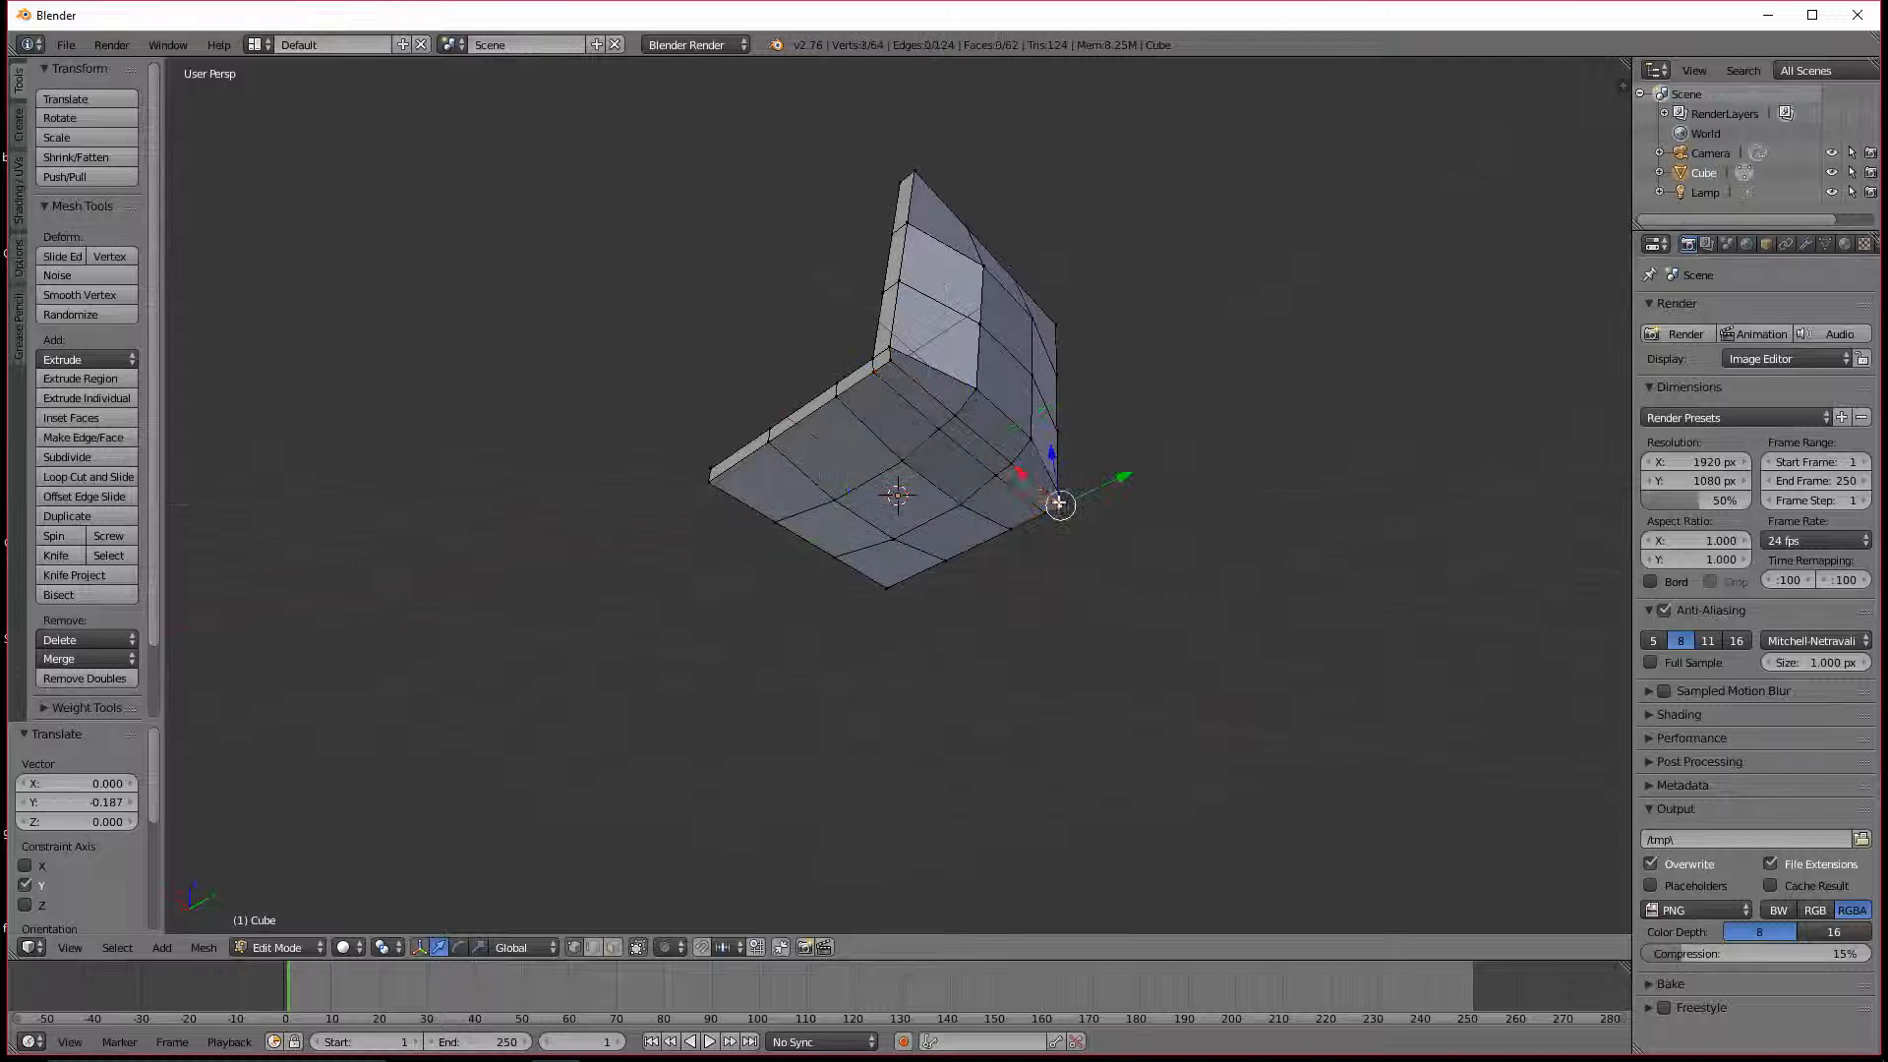
right_click(889, 364, "shift")
middle_click_drag(1104, 443, 875, 511)
middle_click_drag(1125, 505, 1175, 581)
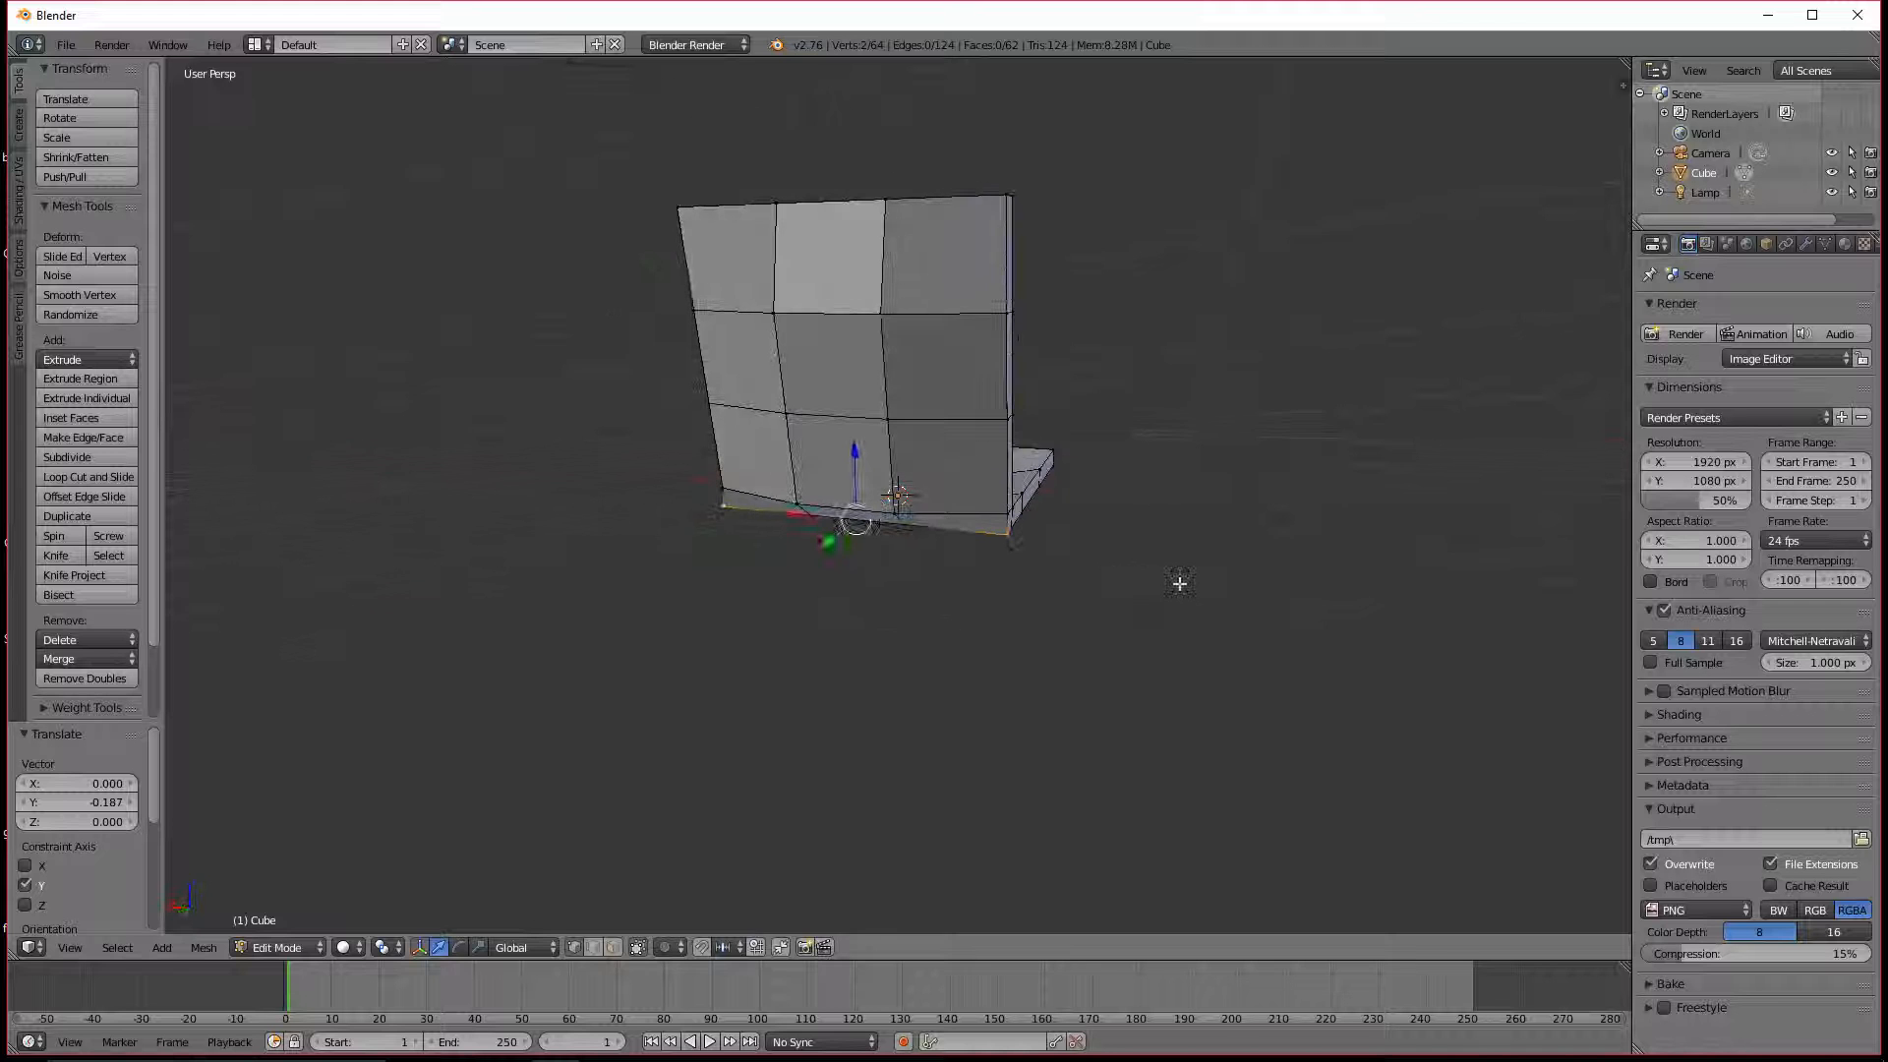
key("s")
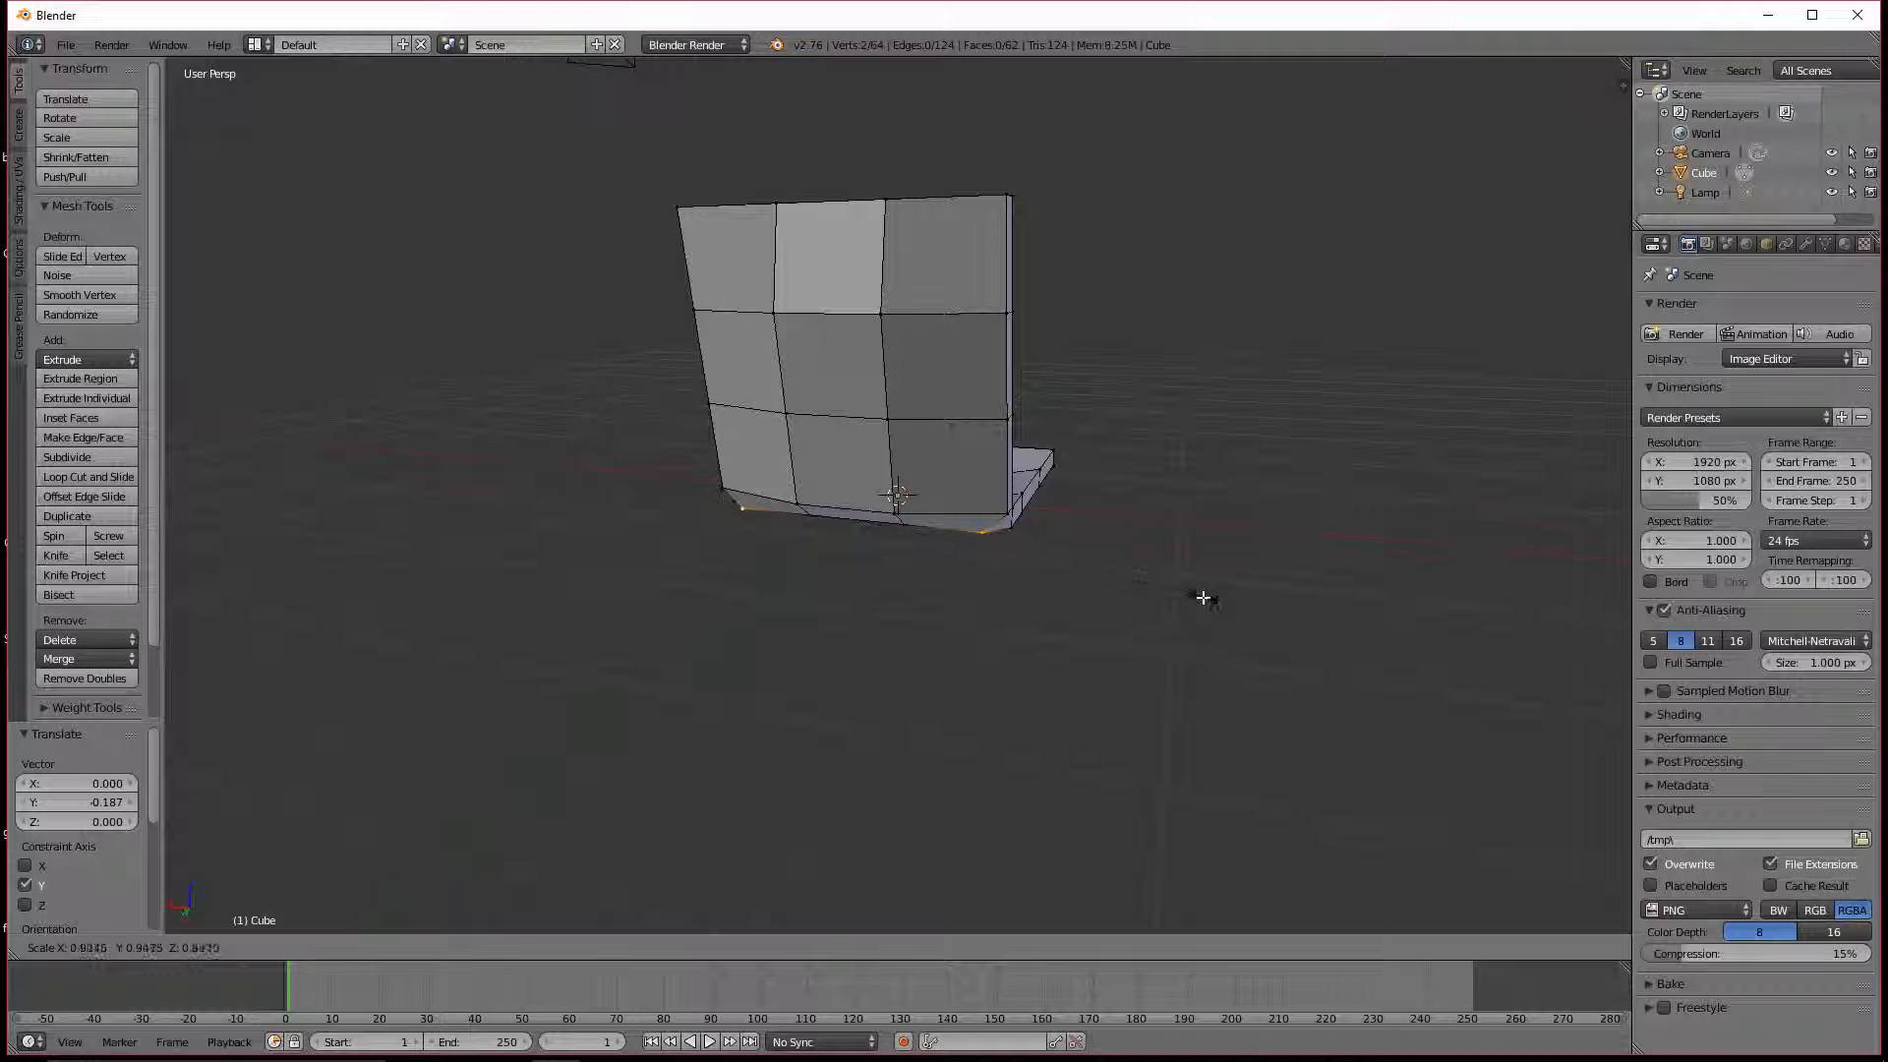
left_click(1202, 597)
Step: Examine the shape of the seat and backrest in Object Mode and return to Edit Mode
middle_click_drag(1159, 623, 1294, 522)
key("Tab")
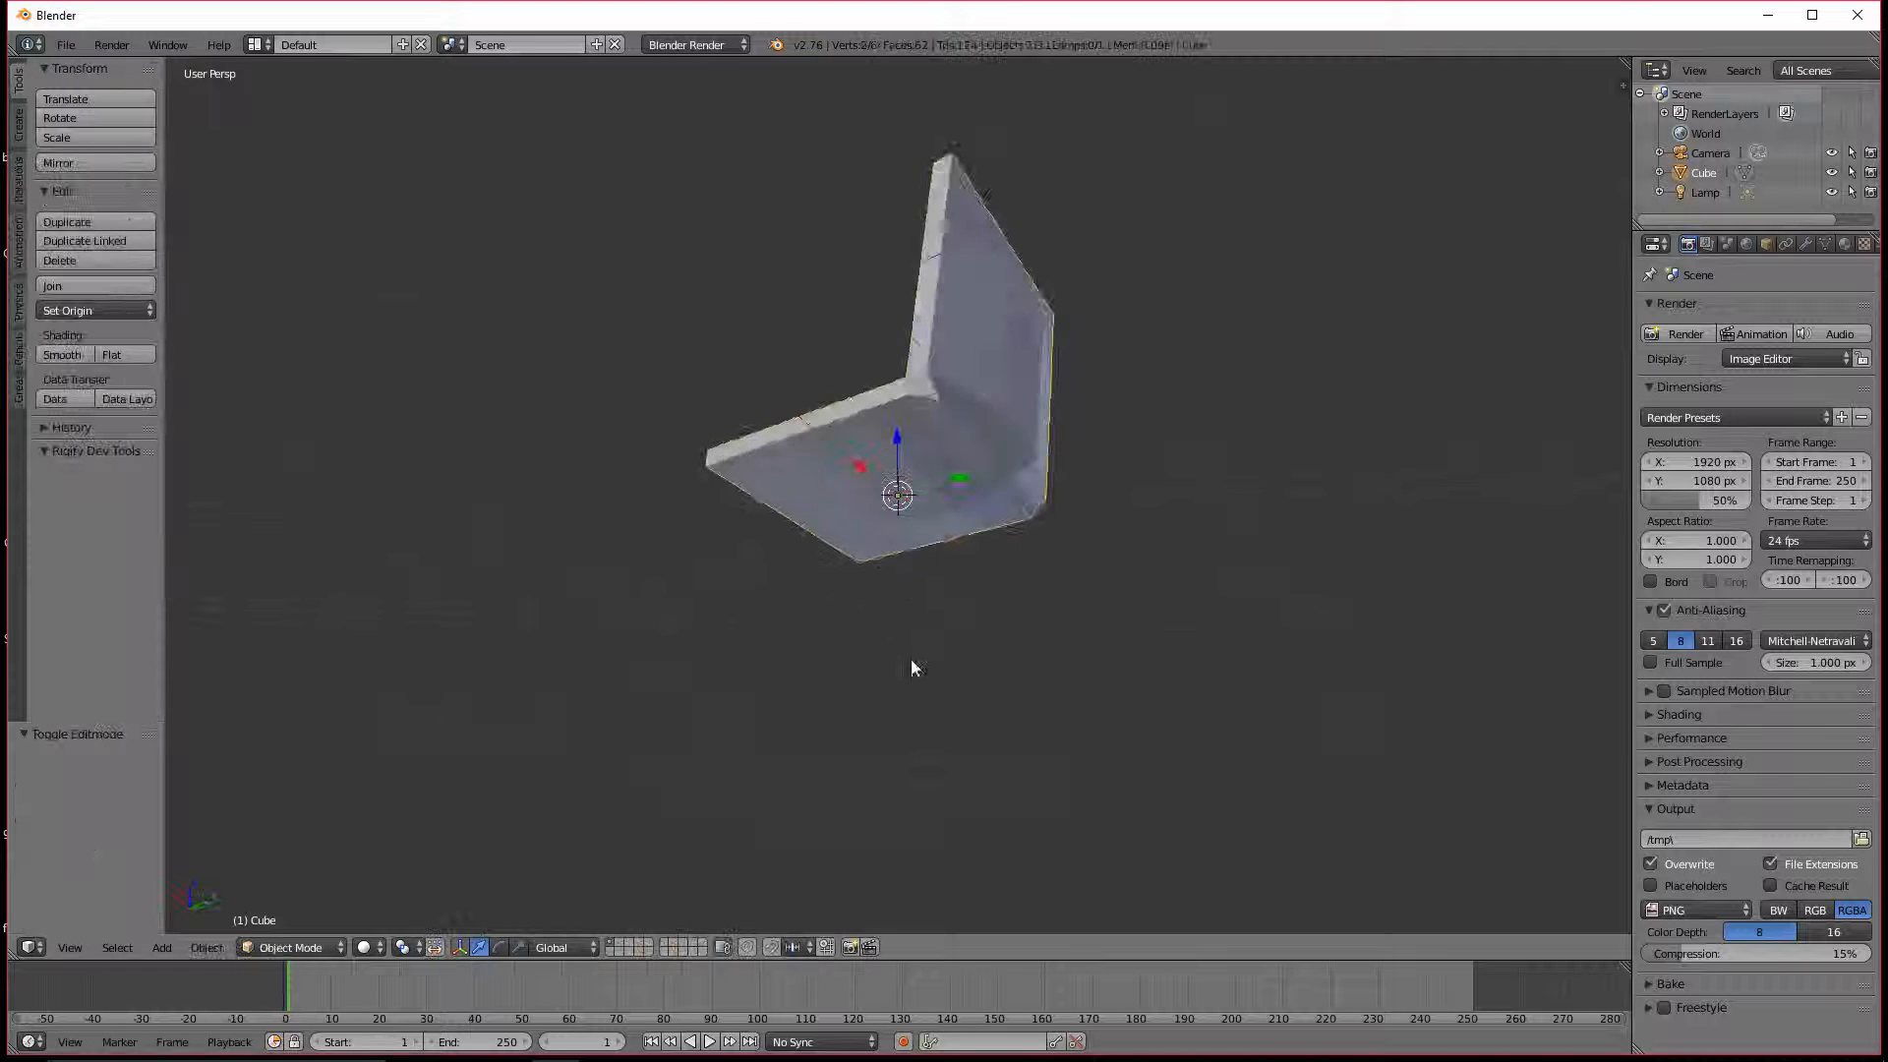
middle_click_drag(911, 668, 1362, 773)
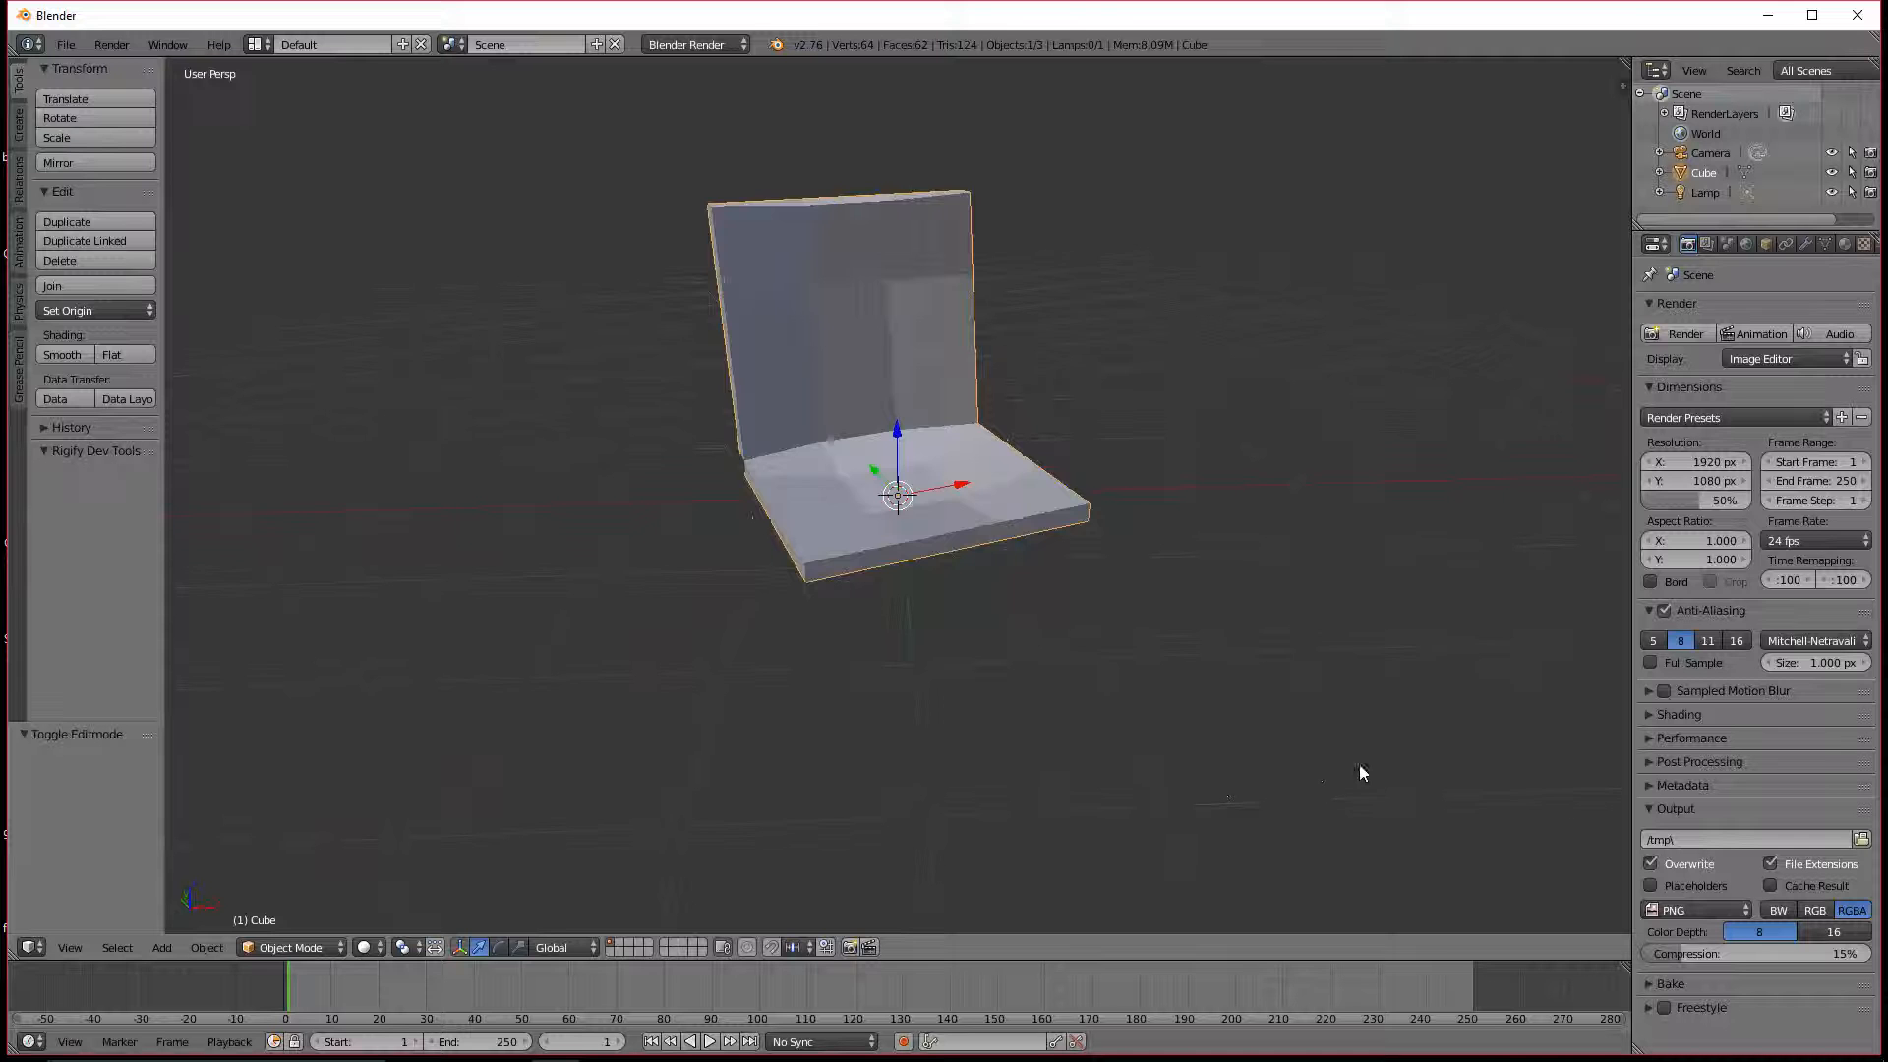
middle_click_drag(1104, 662, 1112, 620)
key("Tab")
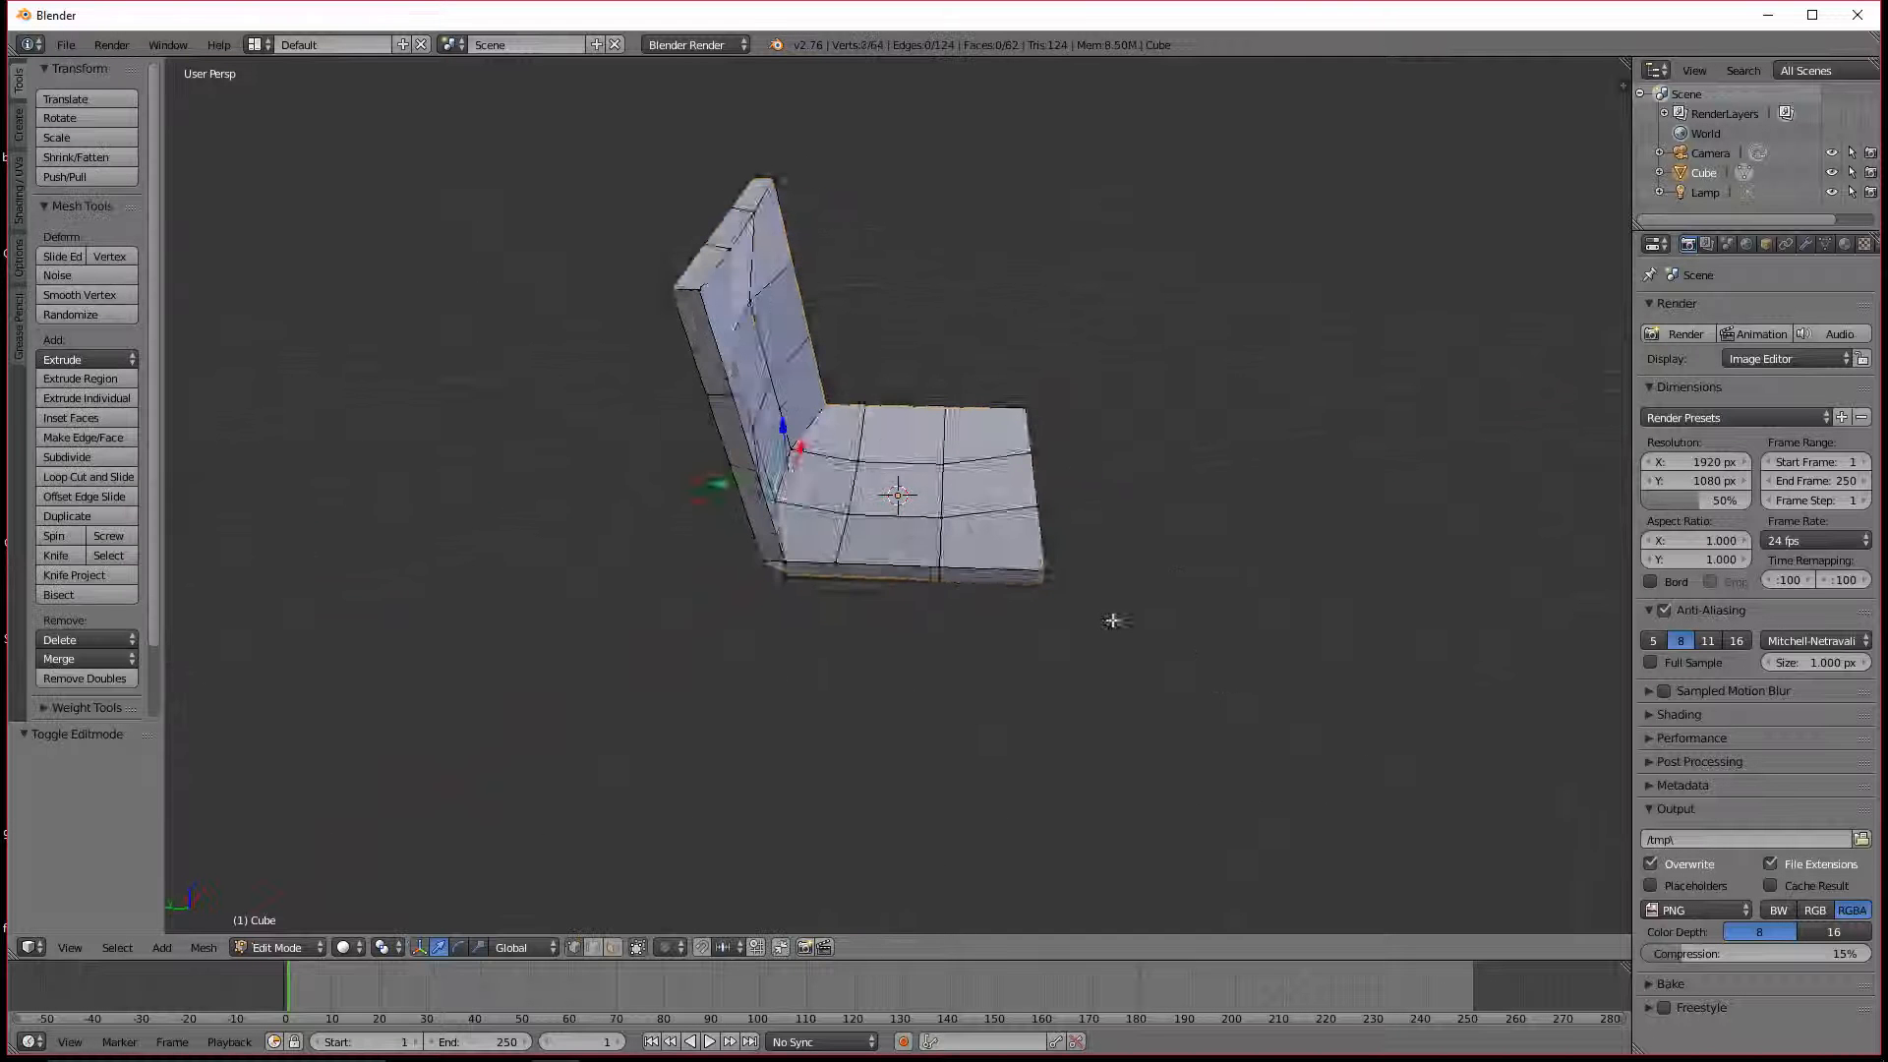
Step: Add one loop cut through the backrest's thickness, running along its sides and top
middle_click_drag(1213, 586, 942, 447)
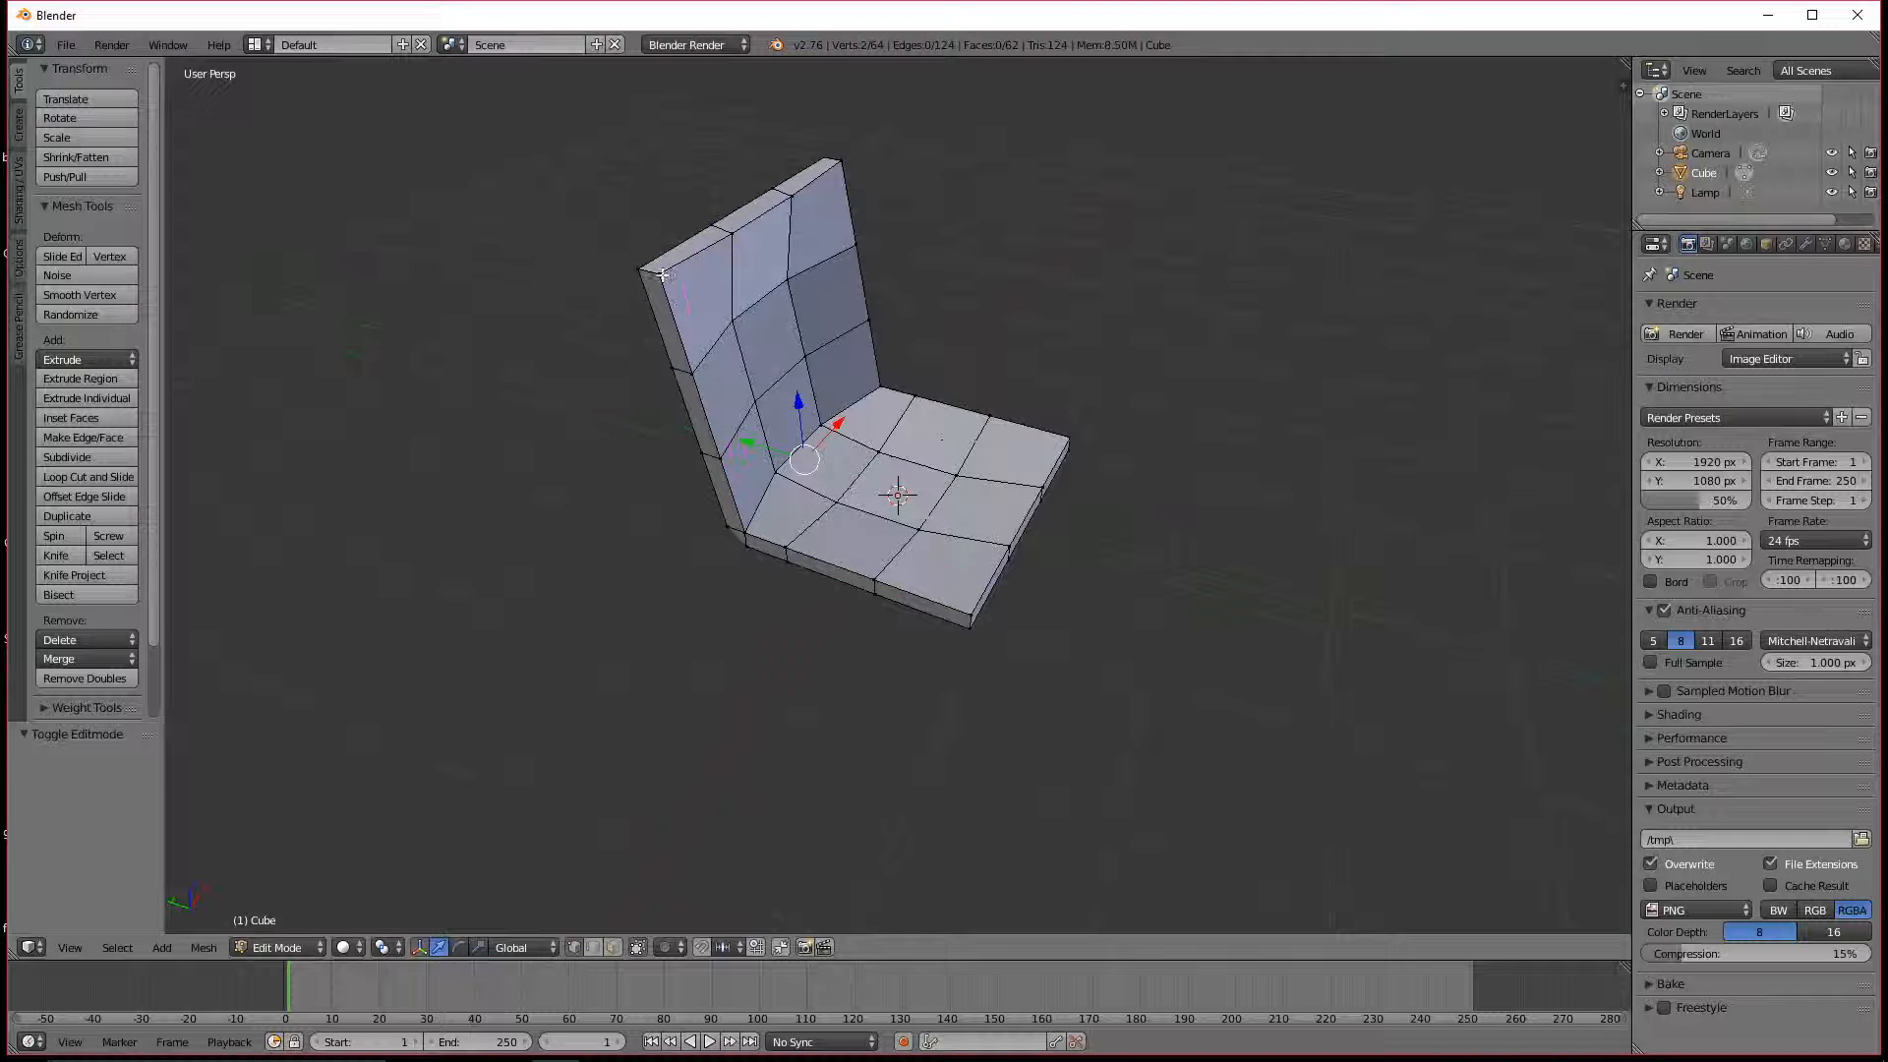
key("ctrl+r")
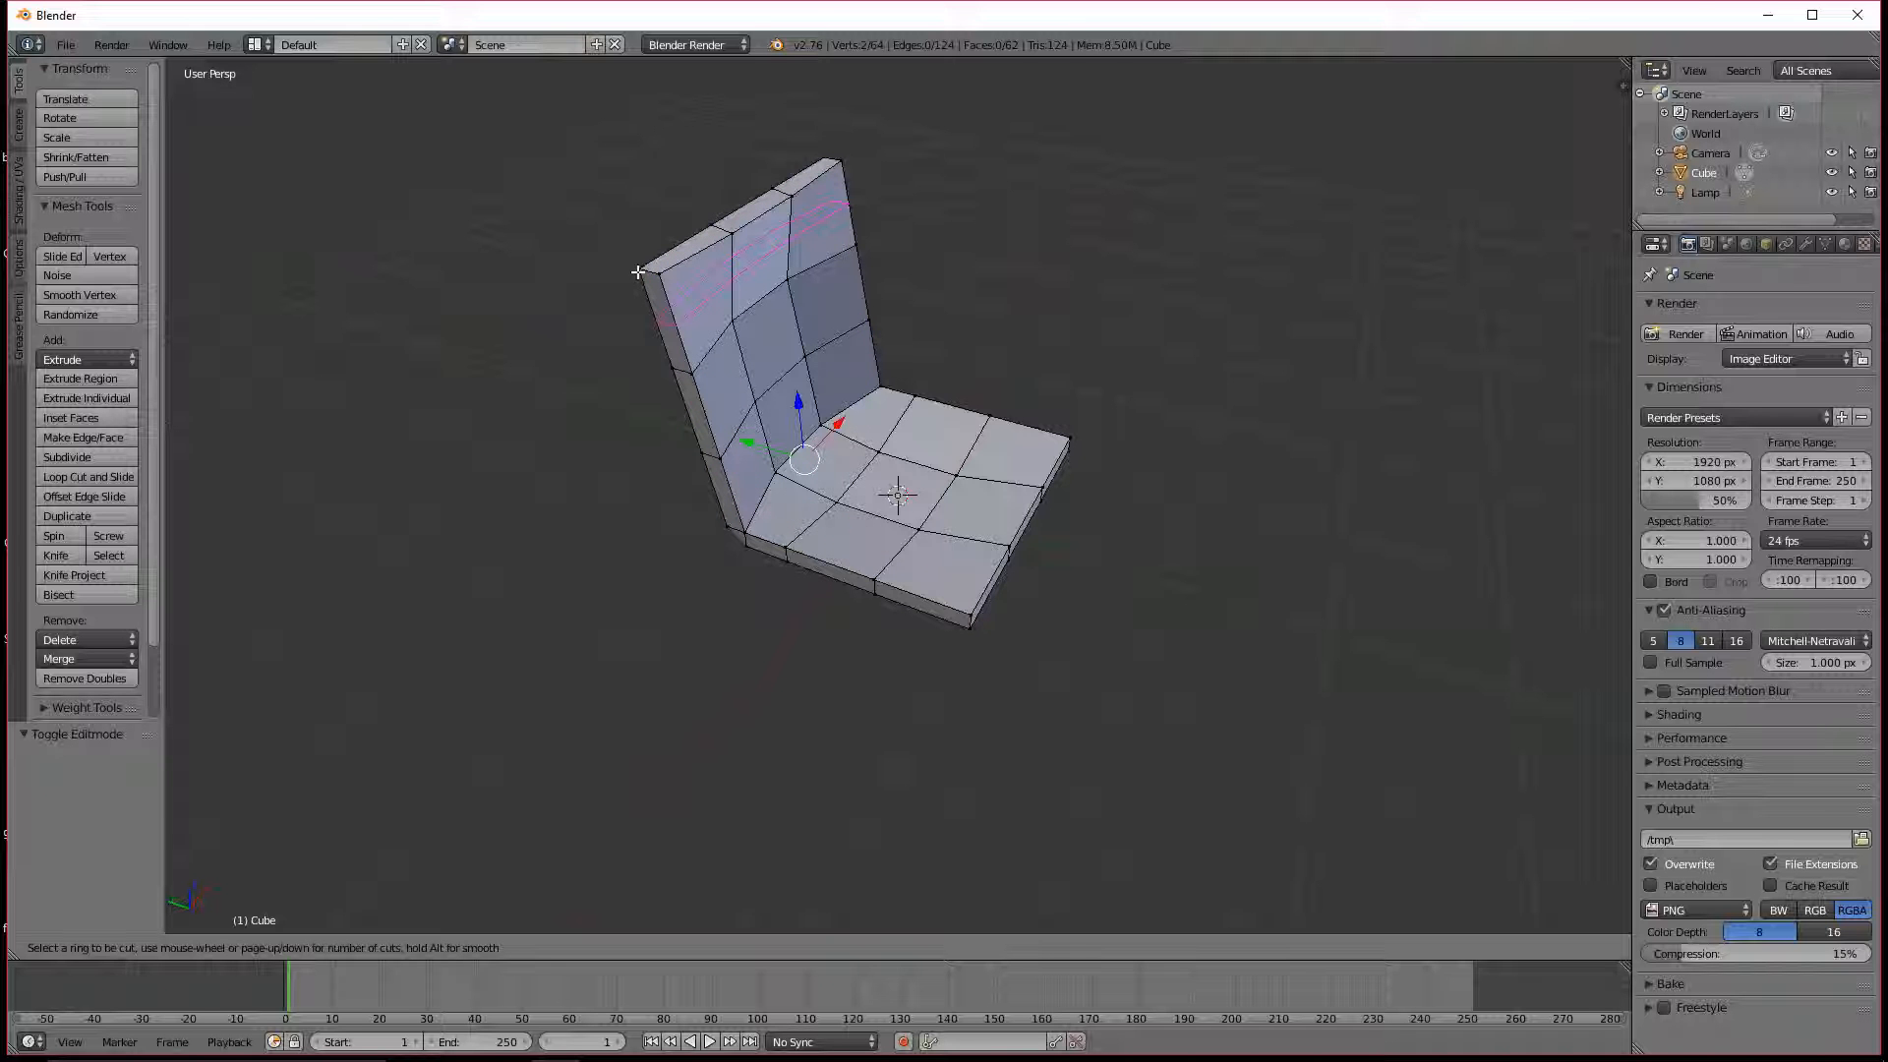
left_click(649, 272)
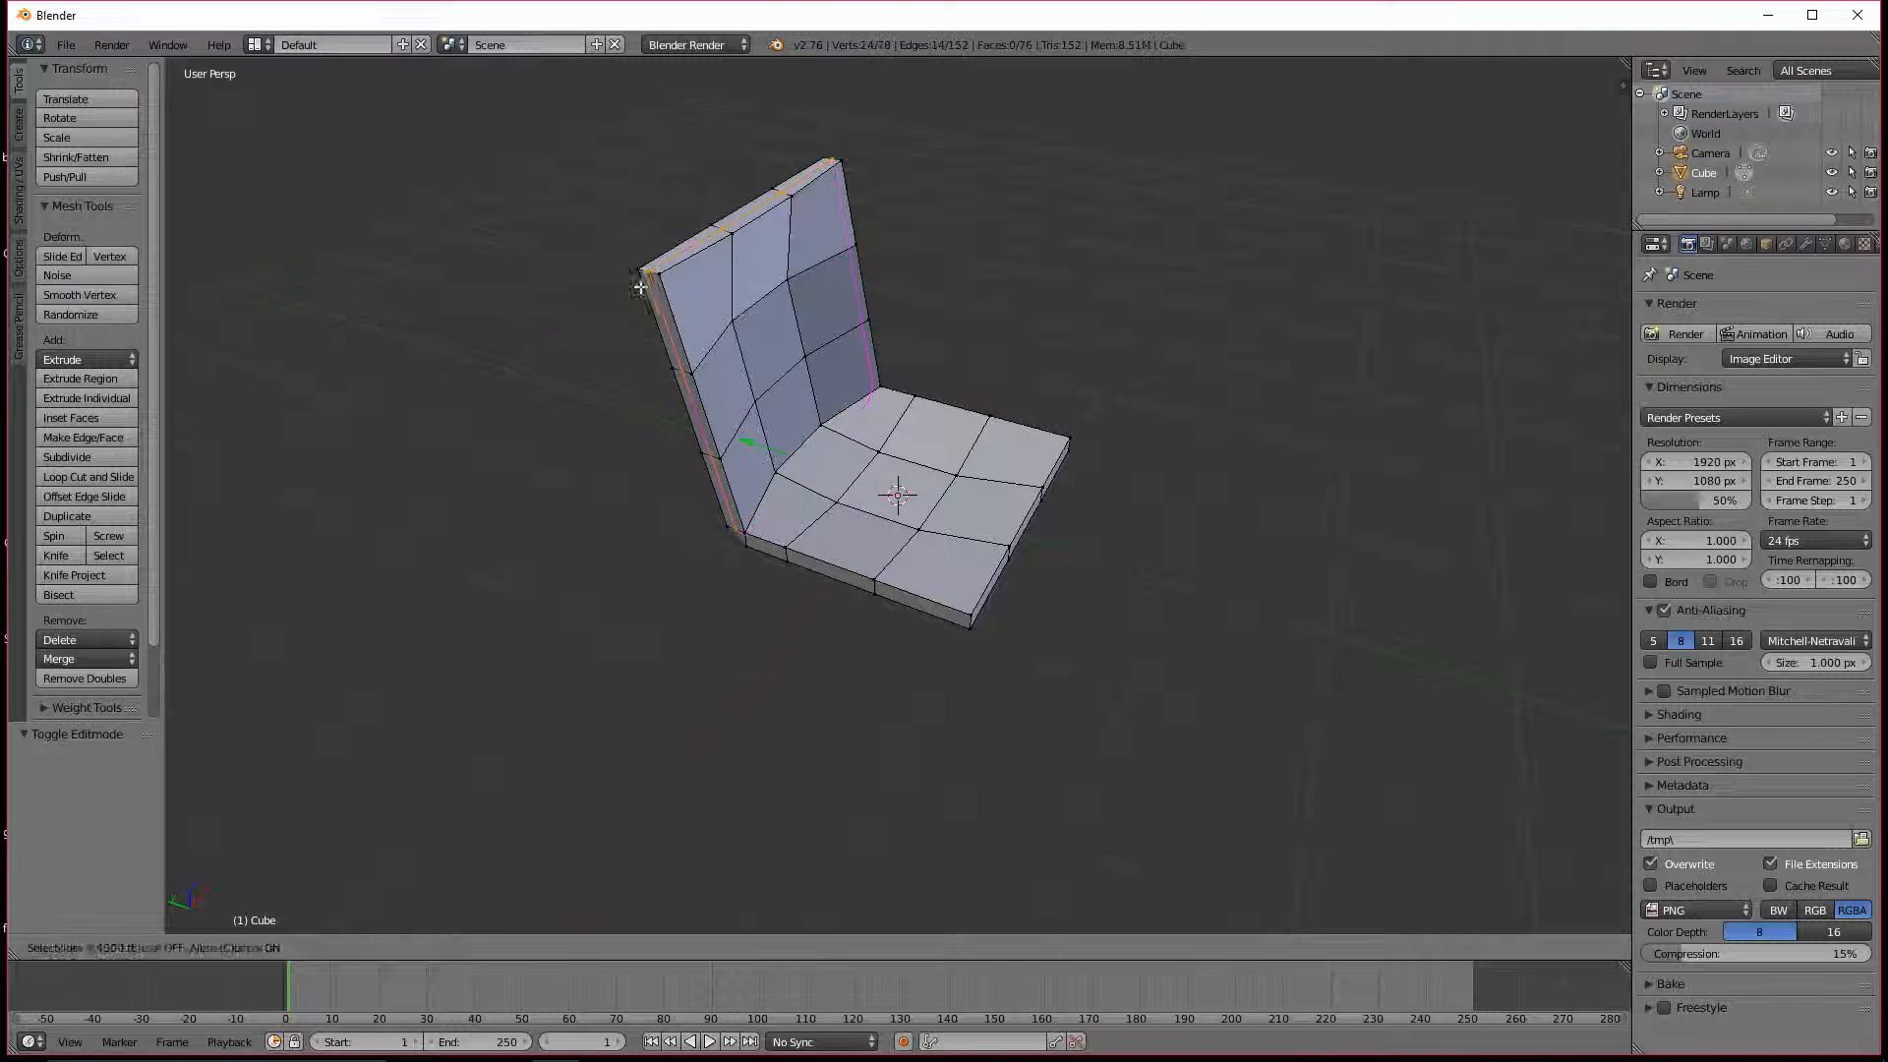
left_click(604, 306)
middle_click_drag(629, 367, 690, 273)
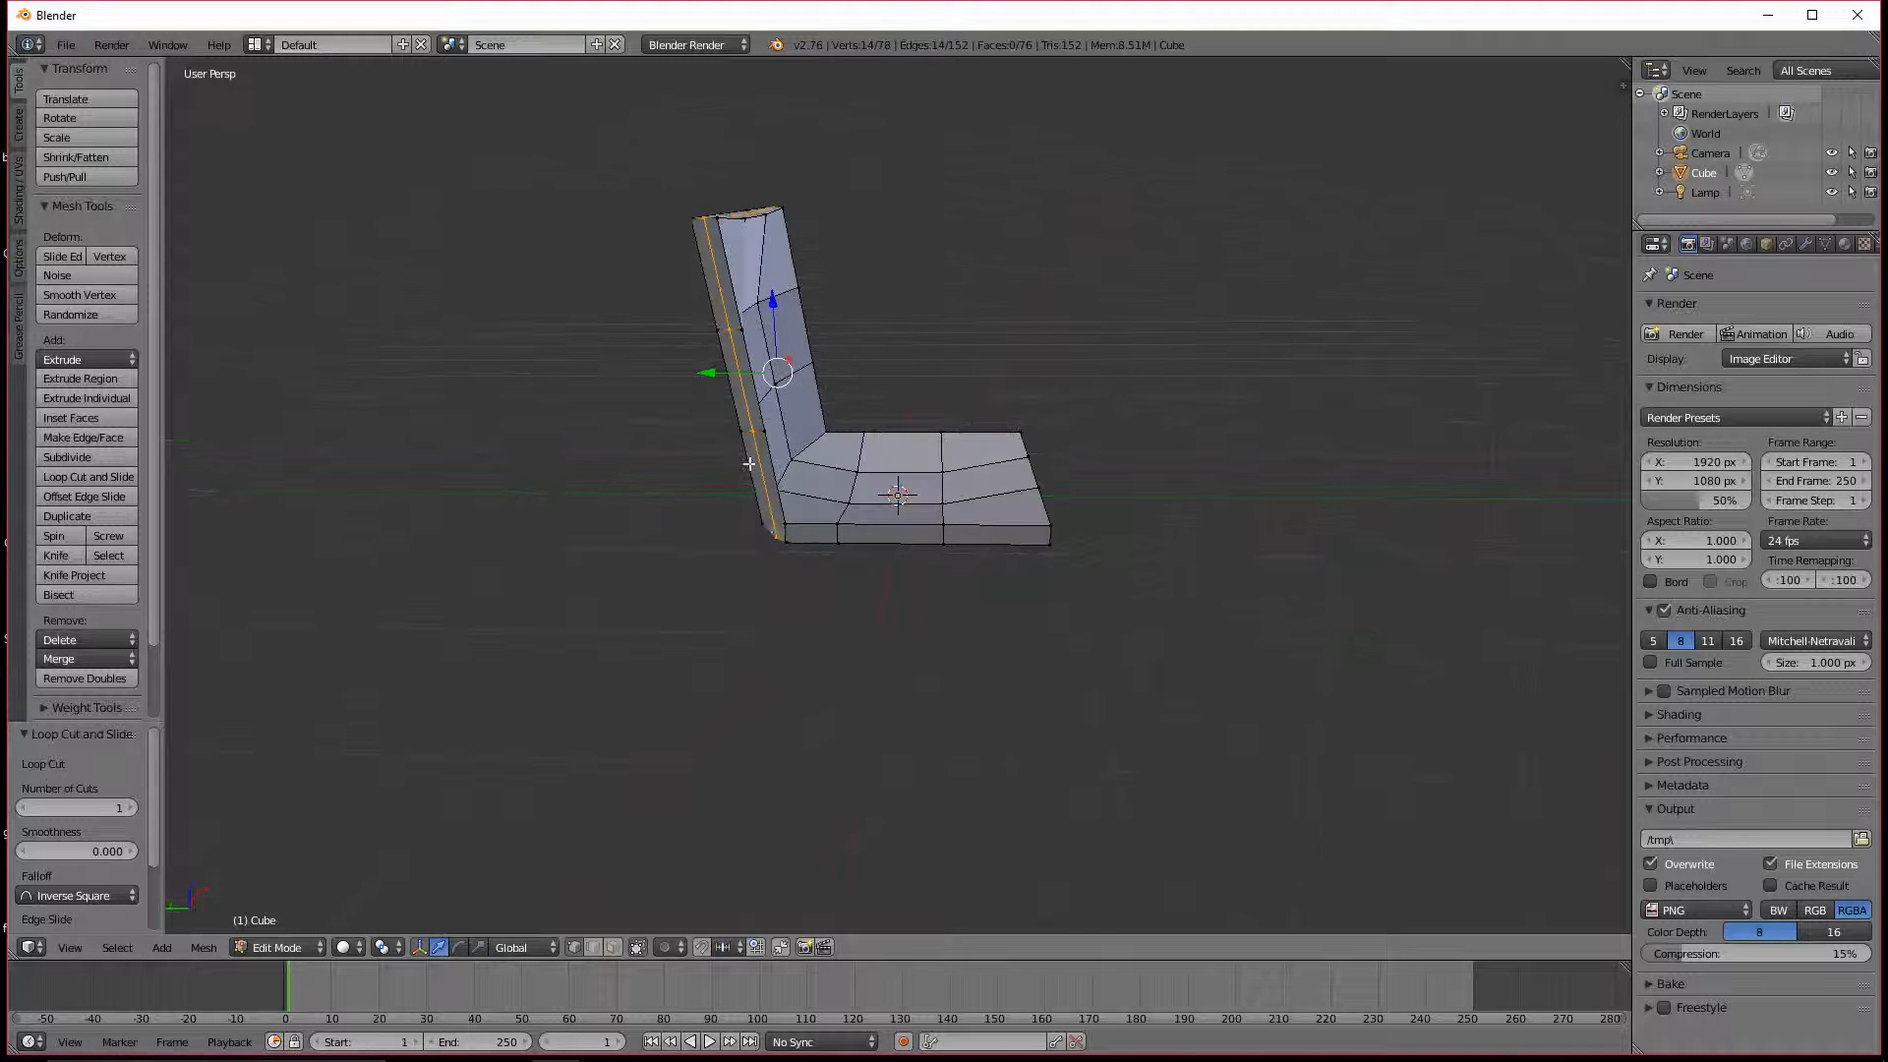
Step: Add one loop cut through the seat's thickness, running along its outer edges
middle_click_drag(749, 463, 1012, 551)
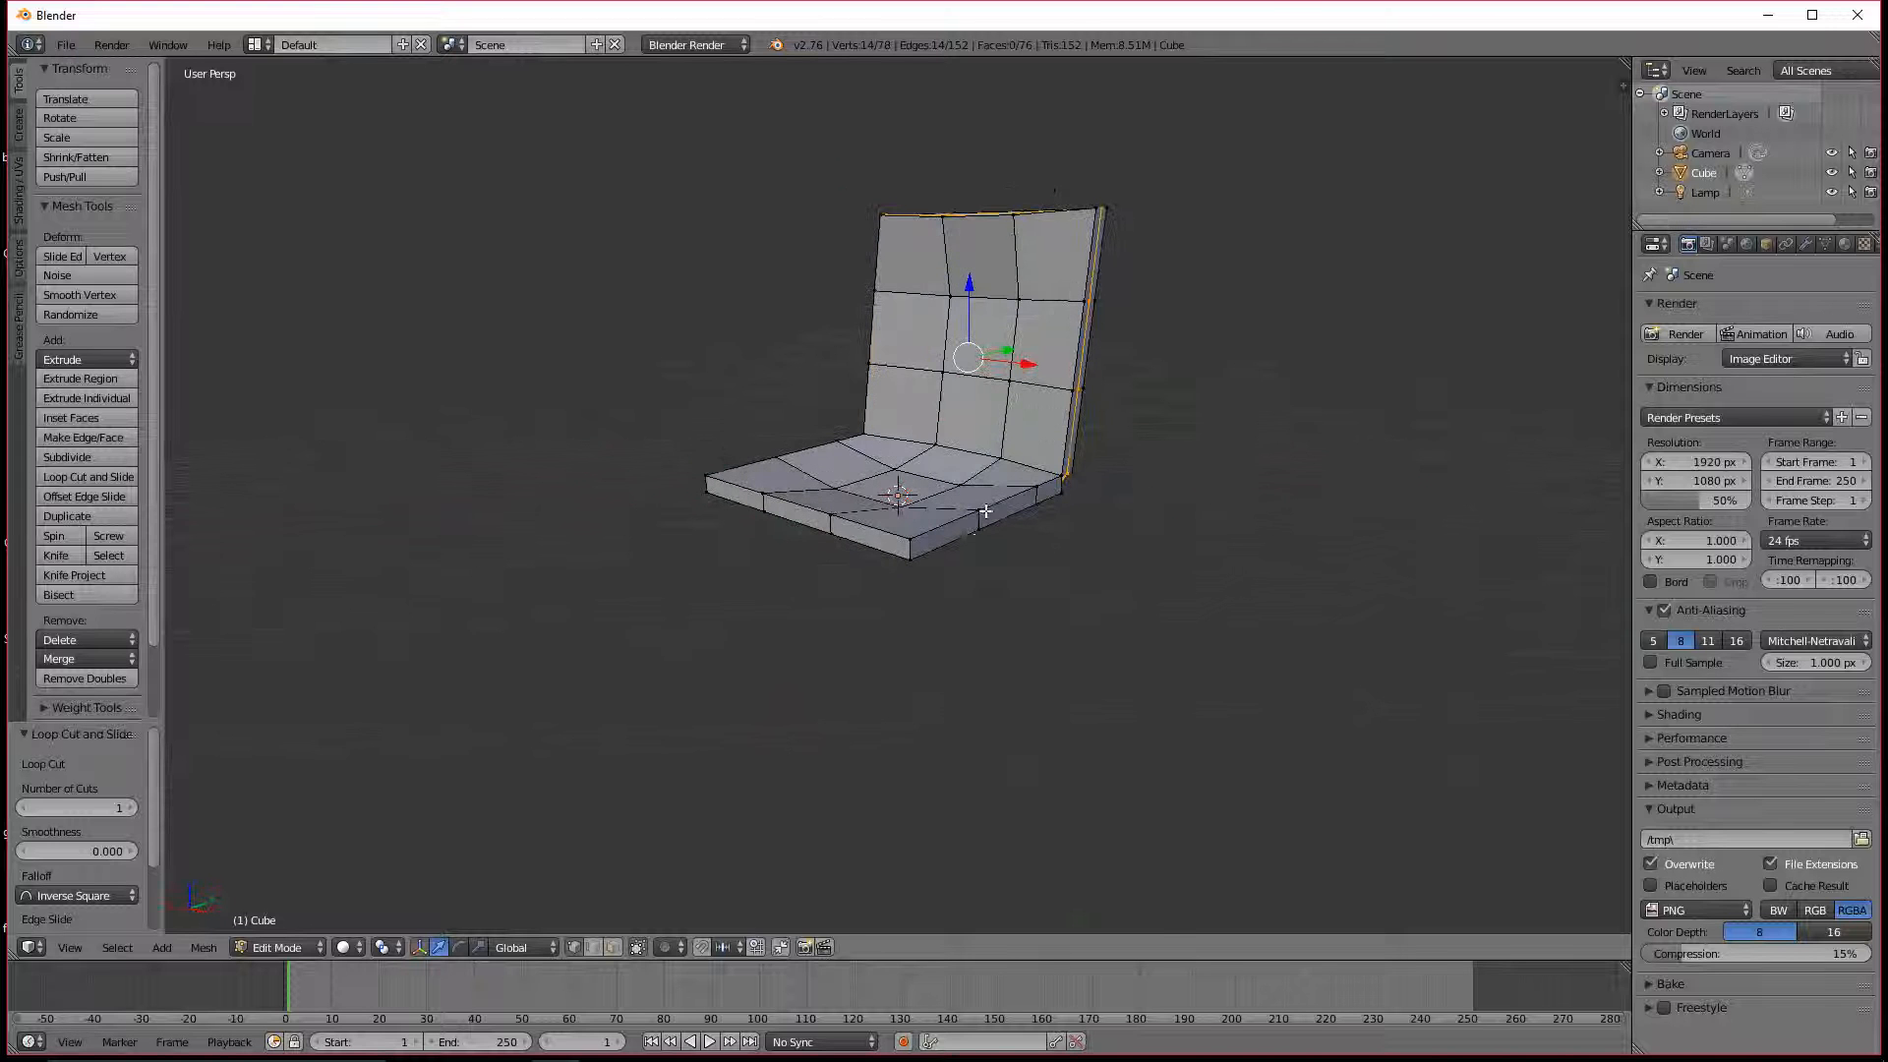
key("ctrl+r")
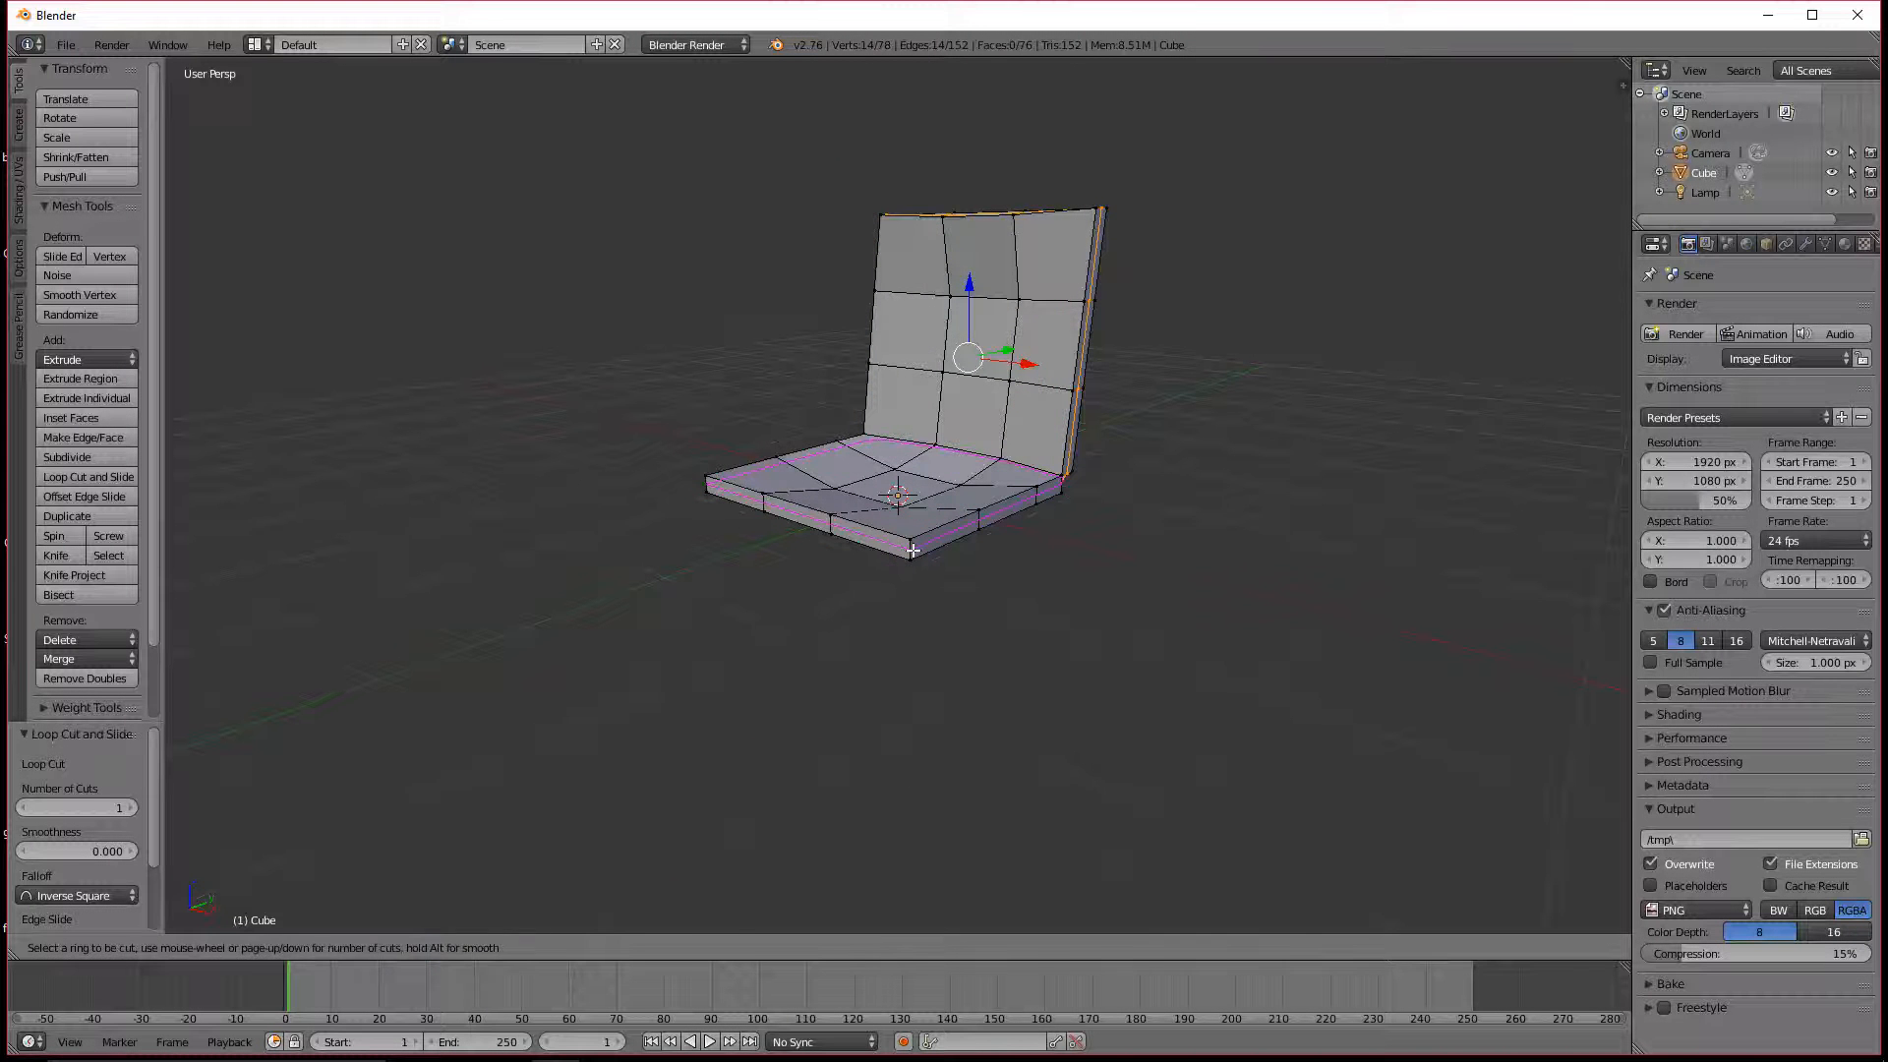
left_click(912, 551)
right_click(917, 558)
middle_click_drag(1201, 638, 1463, 674)
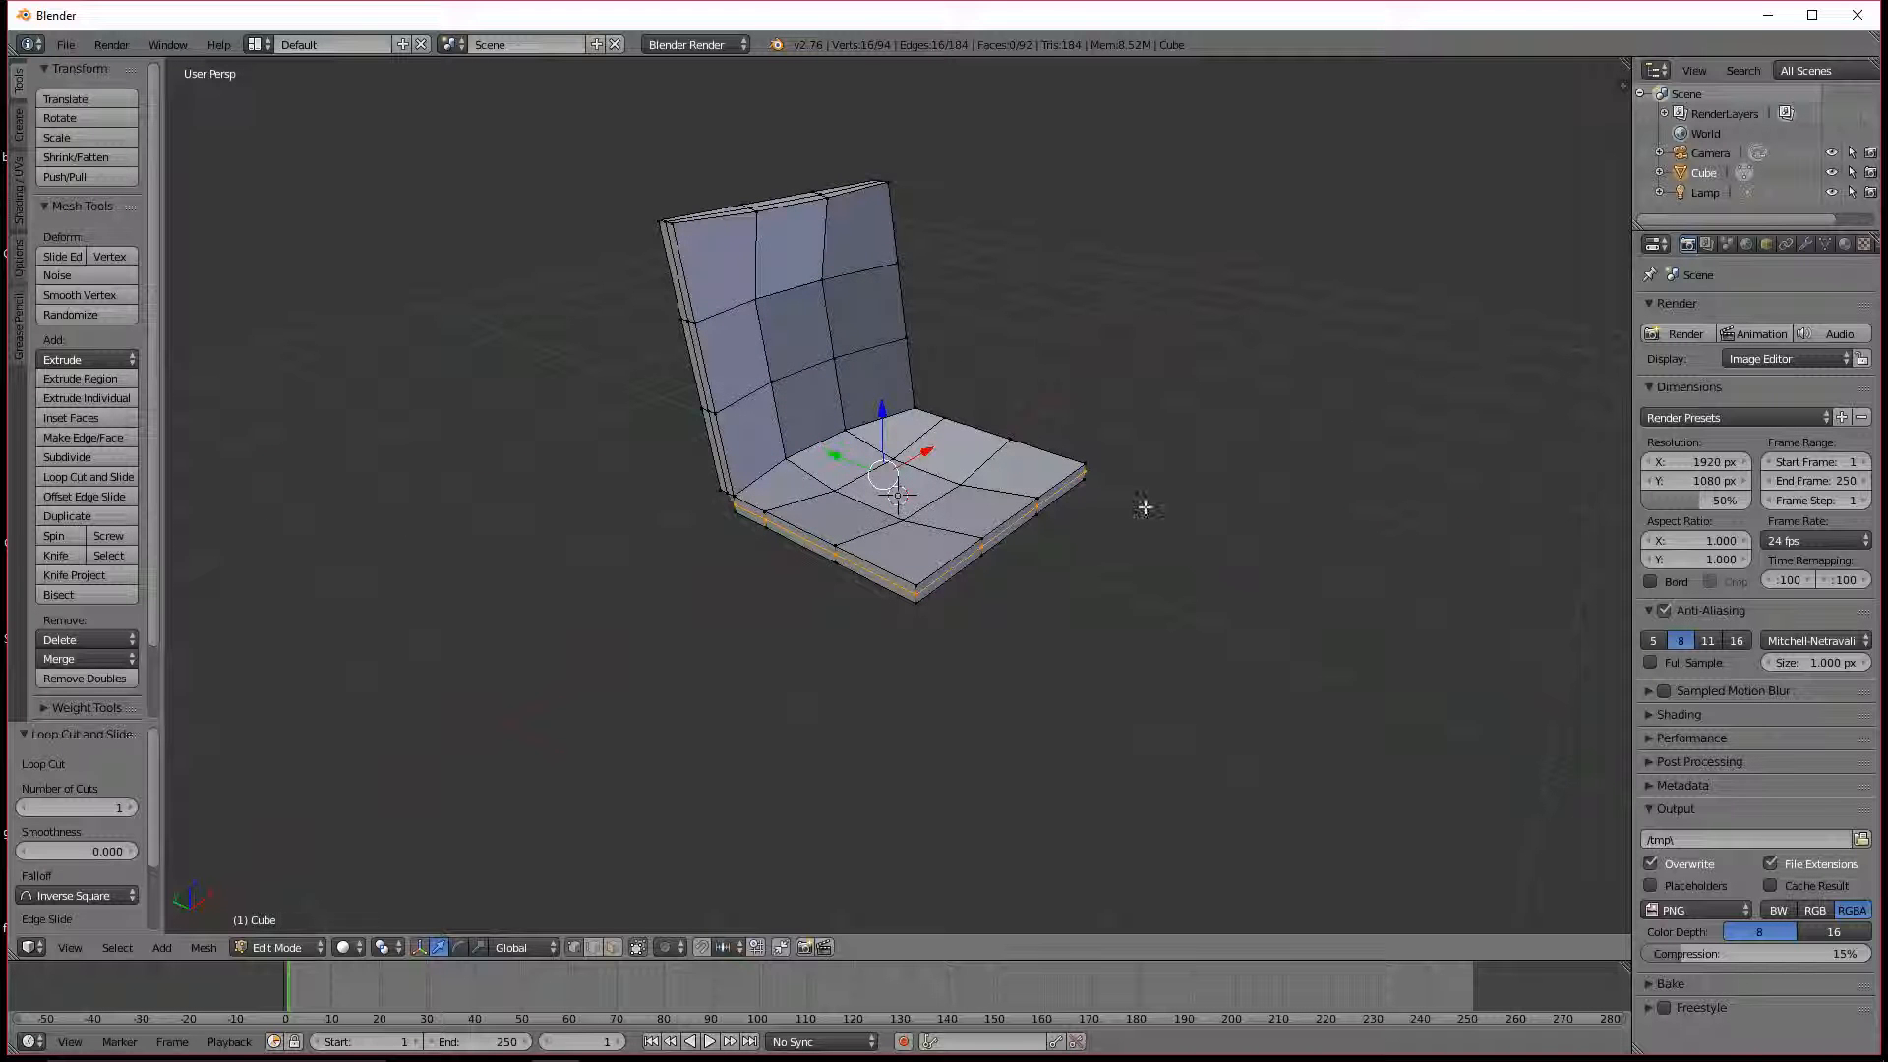
Step: Select the whole mesh, smooth its vertices, and check the shape in Object Mode before returning to Edit Mode
key("a")
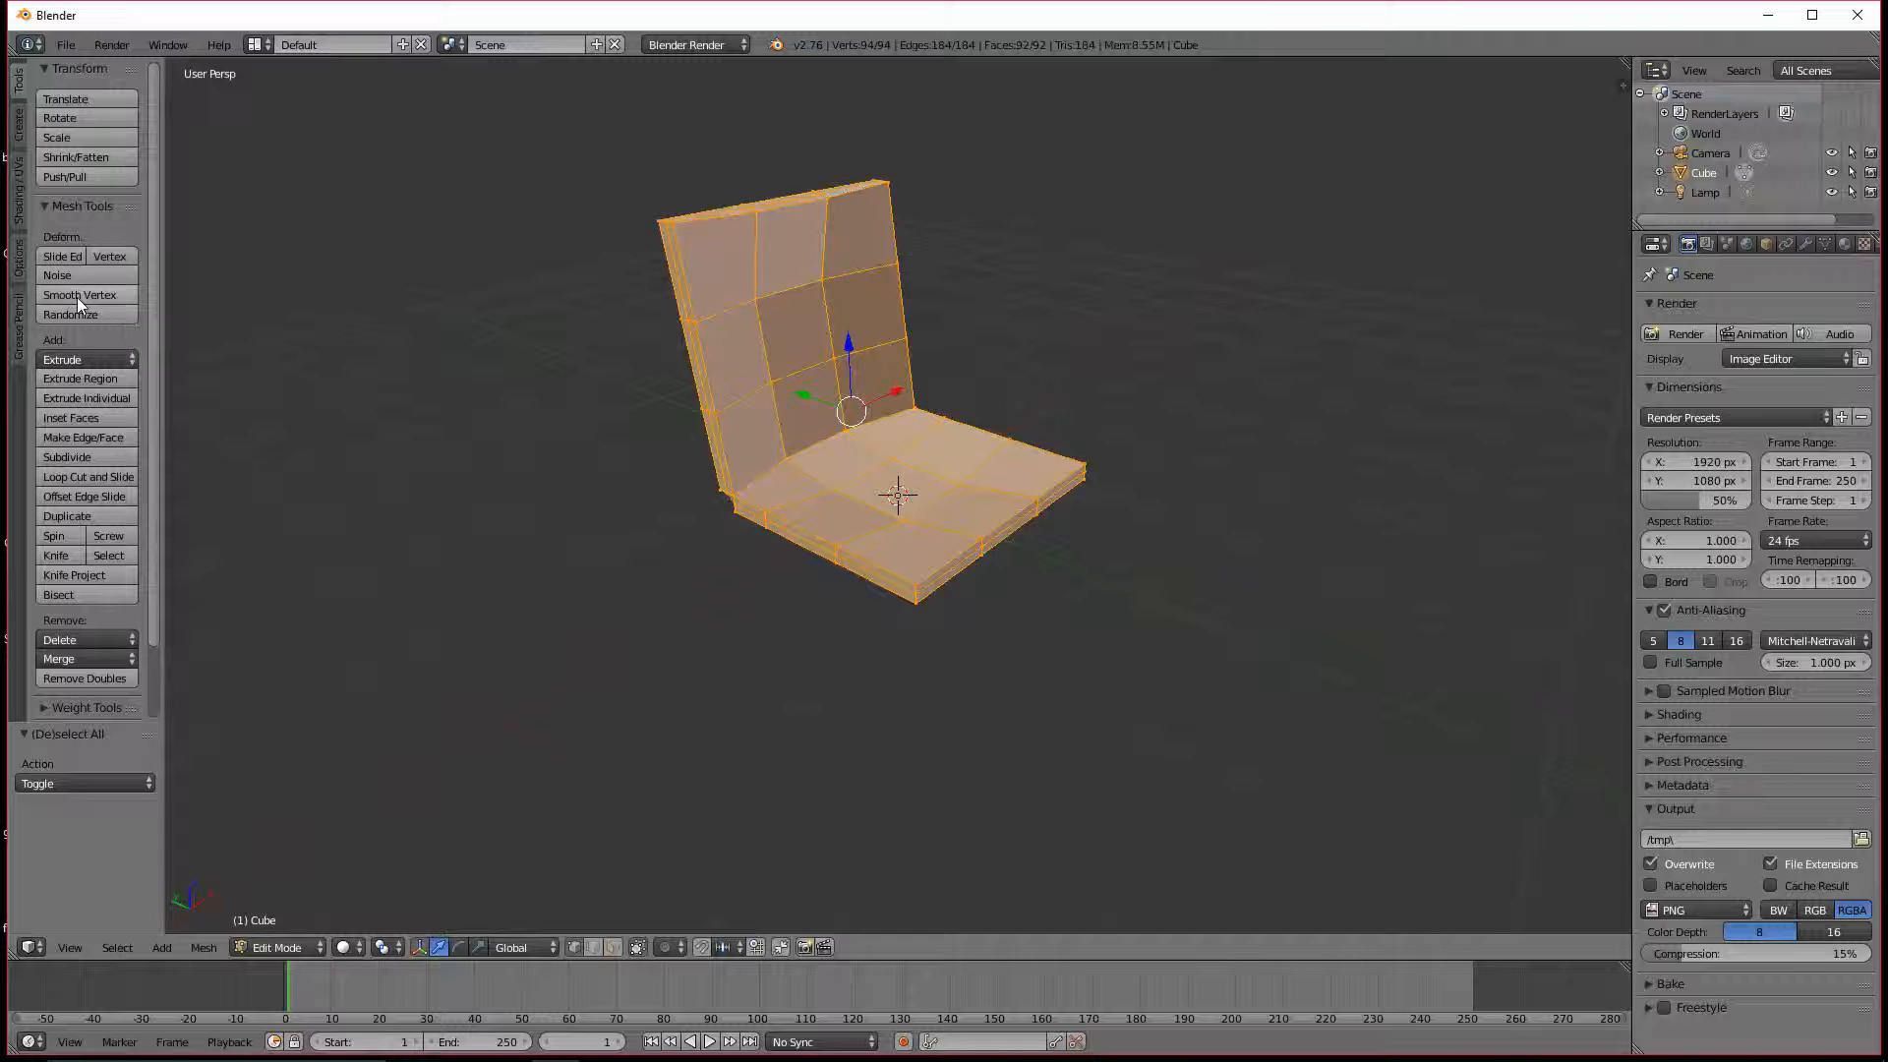
middle_click_drag(506, 592, 548, 619)
key("Tab")
key("Tab")
middle_click_drag(771, 633, 729, 711)
scroll(757, 619, "up", 2)
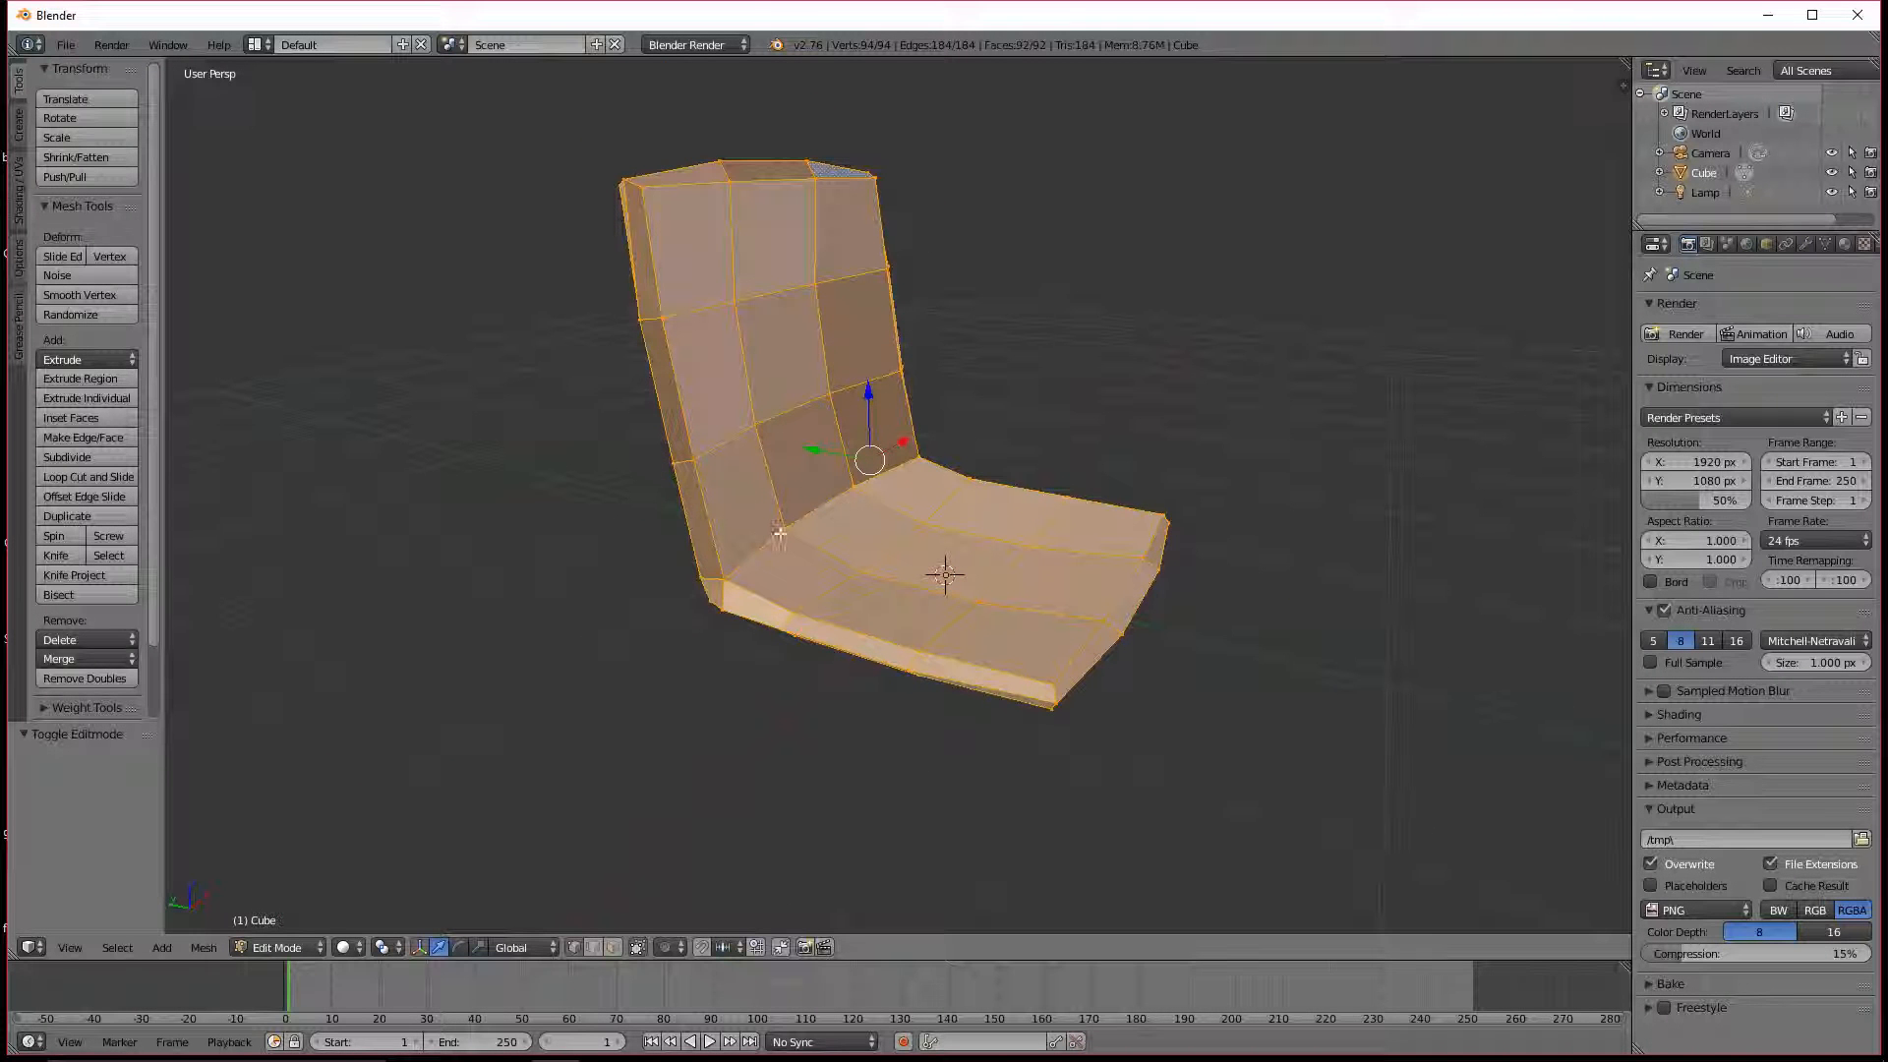
Step: Add two loop cuts across the lowest section of the backrest, just above the seat
key("ctrl+r")
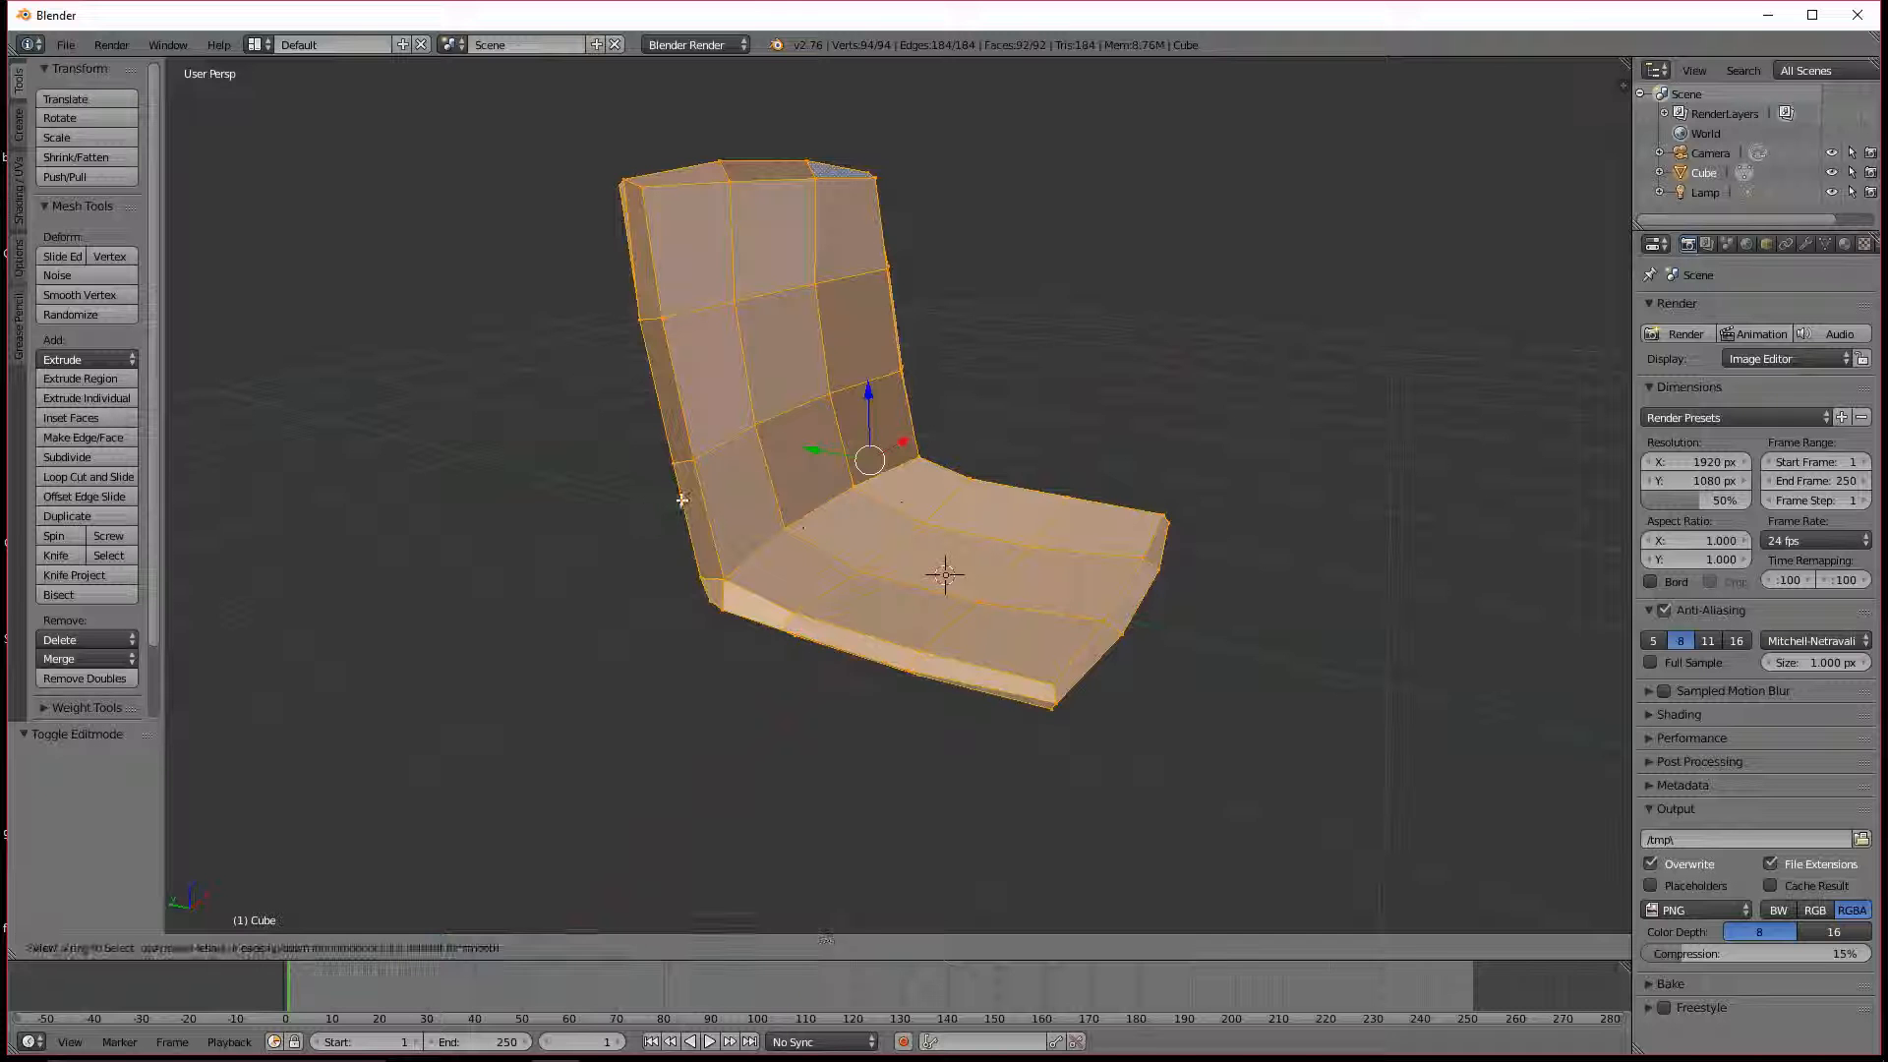
left_click(733, 505)
left_click(837, 547)
middle_click_drag(838, 548, 1139, 574)
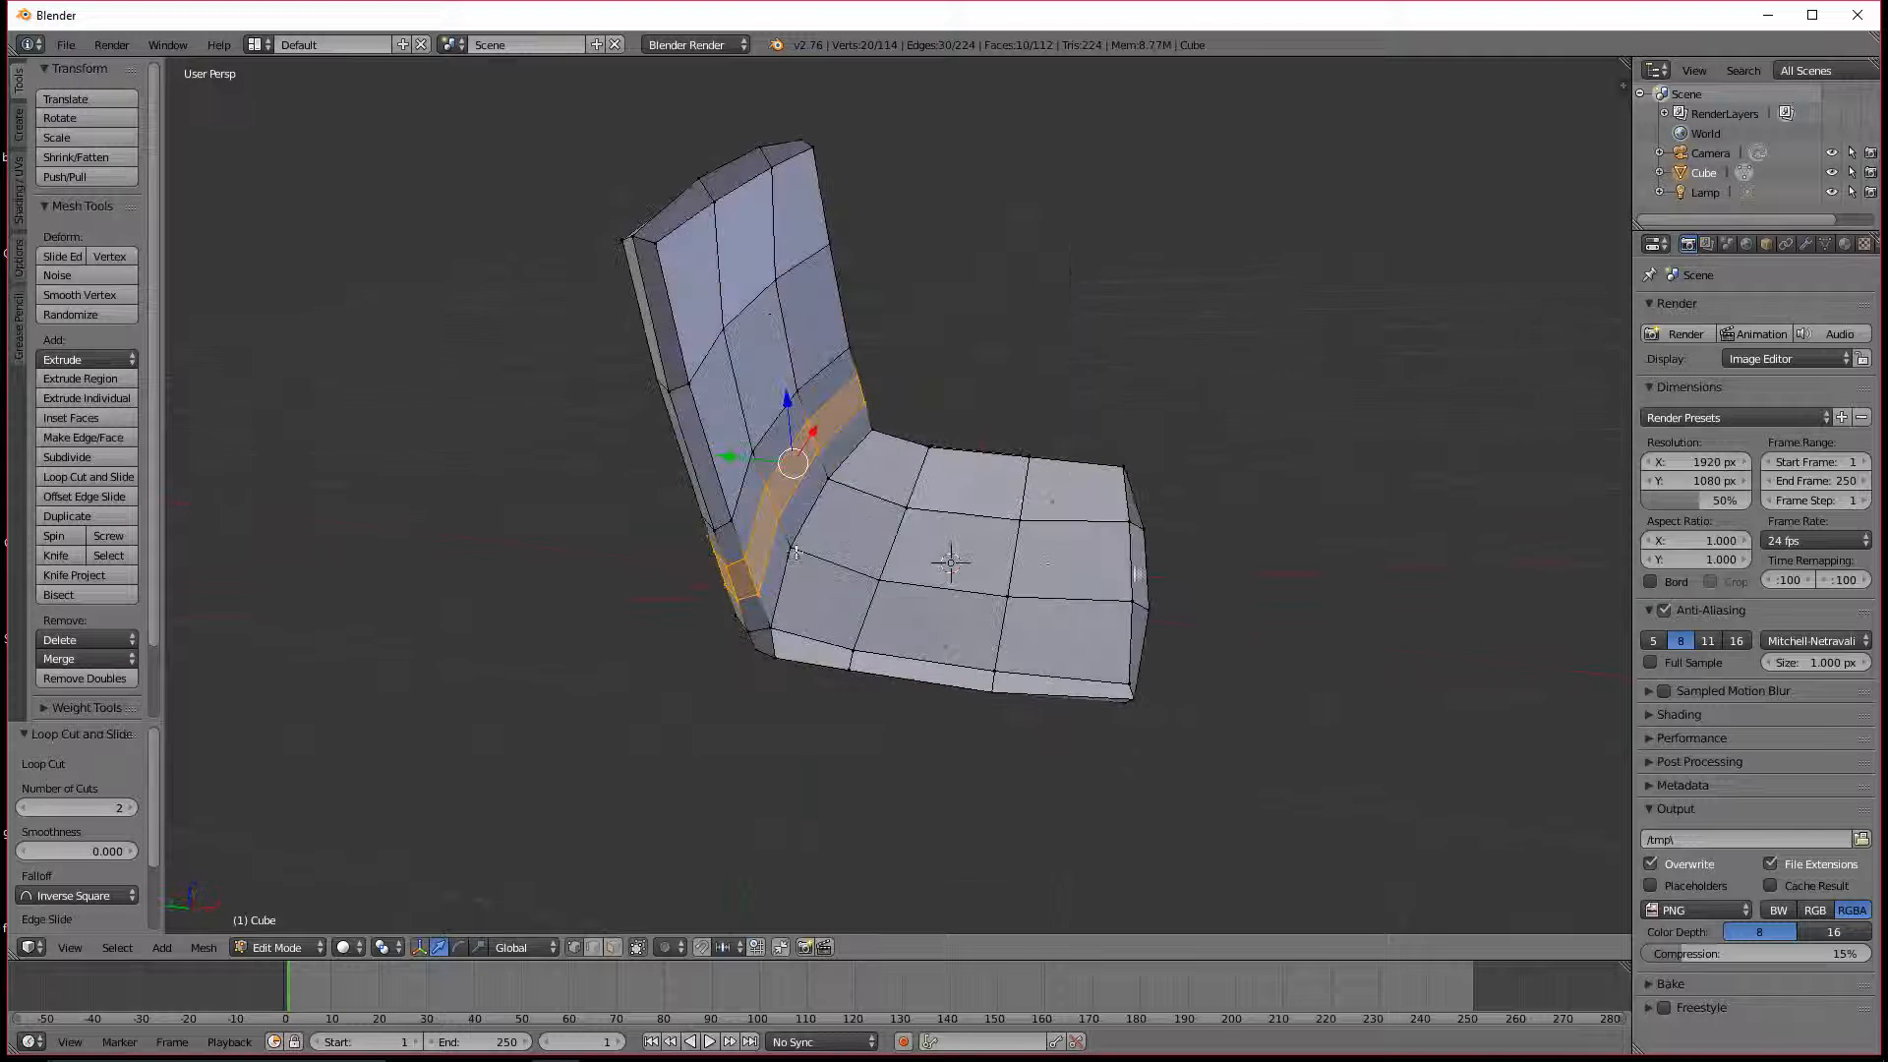
Step: Switch to face selection and extrude the backrest's side face between the two new cuts by about 1 unit on the -X side
key("ctrl+Tab")
left_click(755, 610)
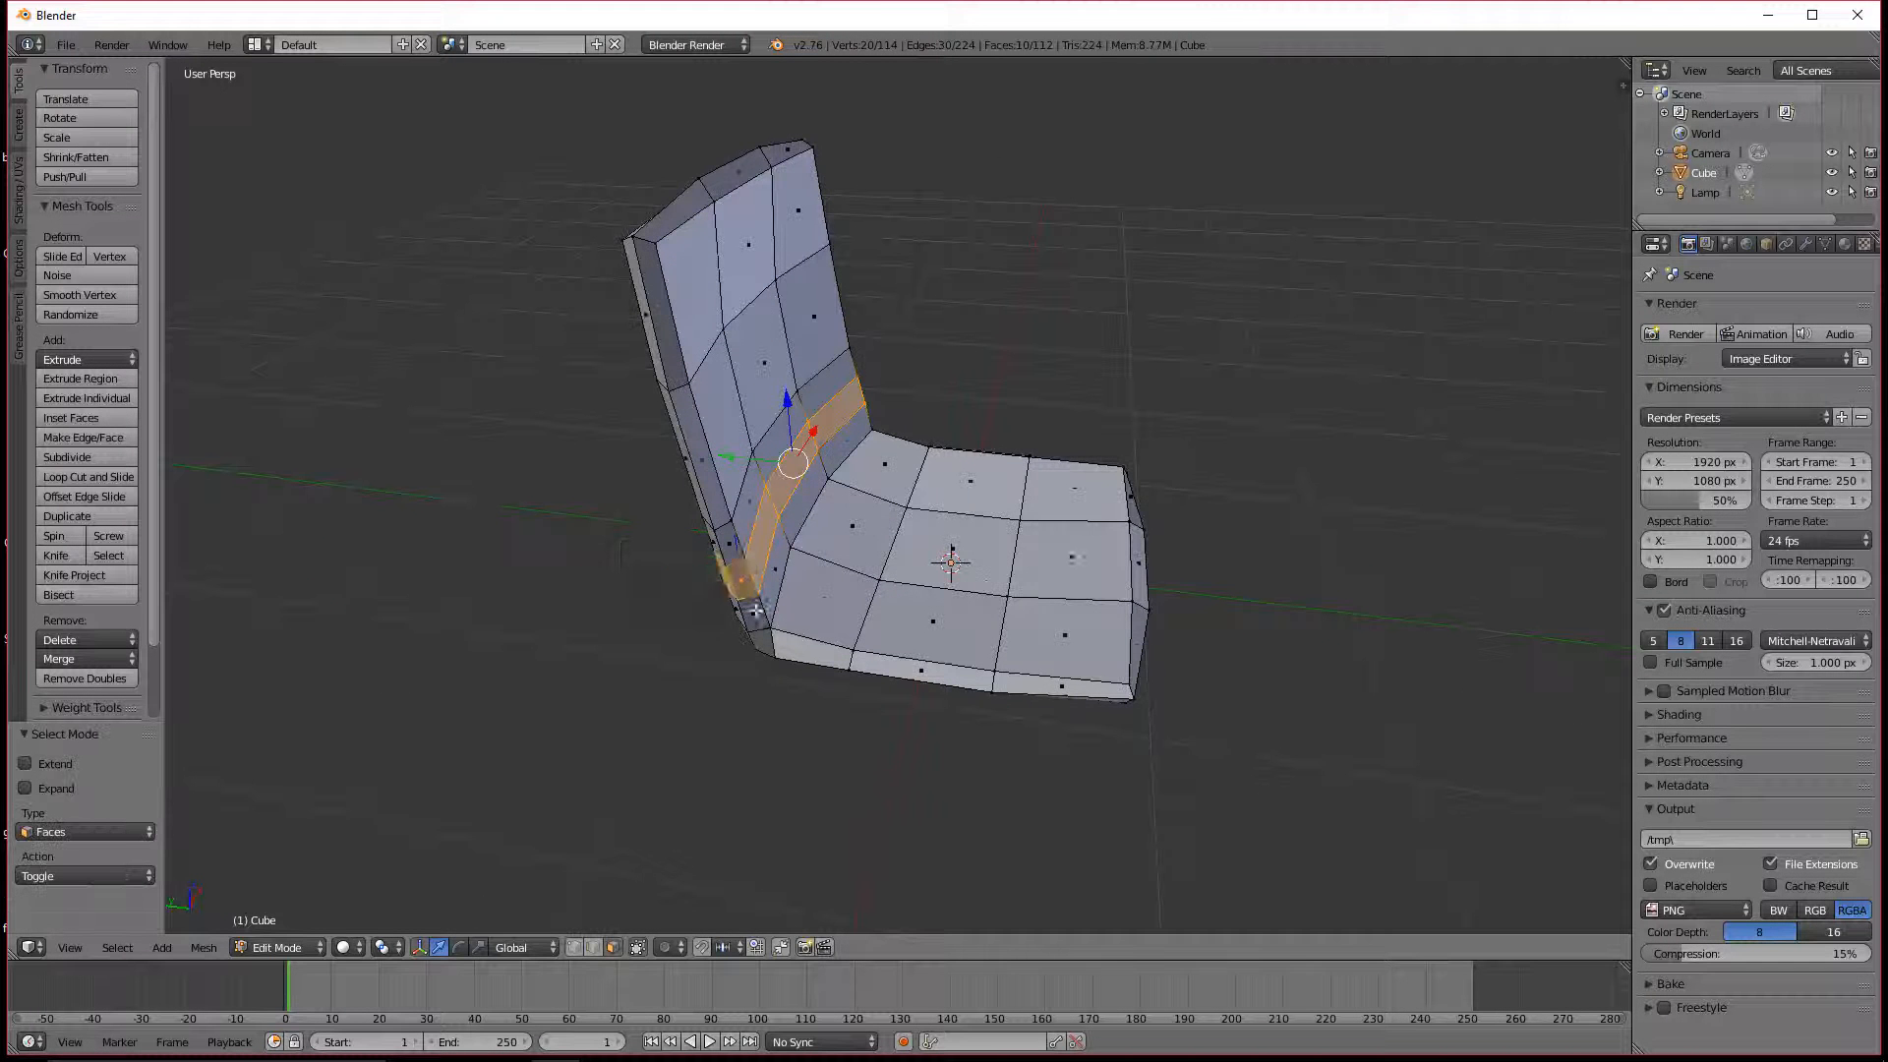
right_click(748, 583)
middle_click_drag(1101, 560, 1037, 541)
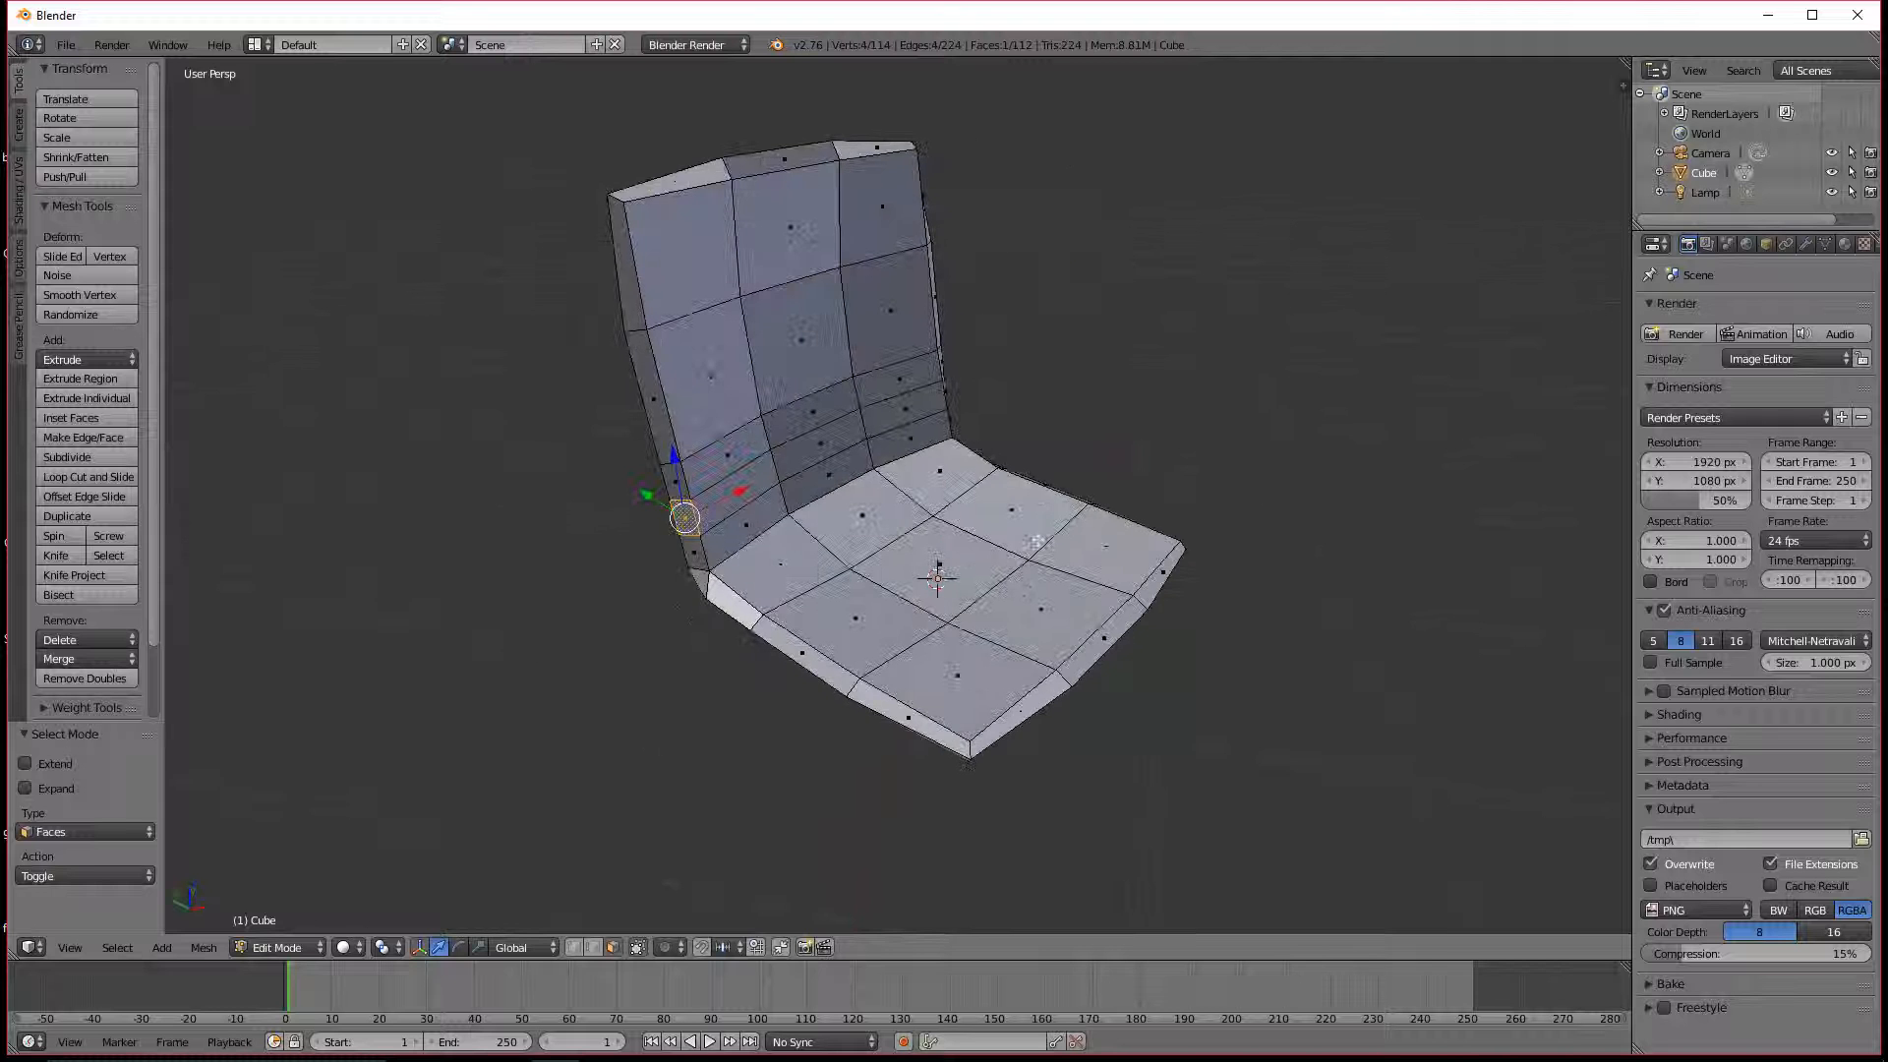
middle_click_drag(369, 666, 573, 661)
key("e")
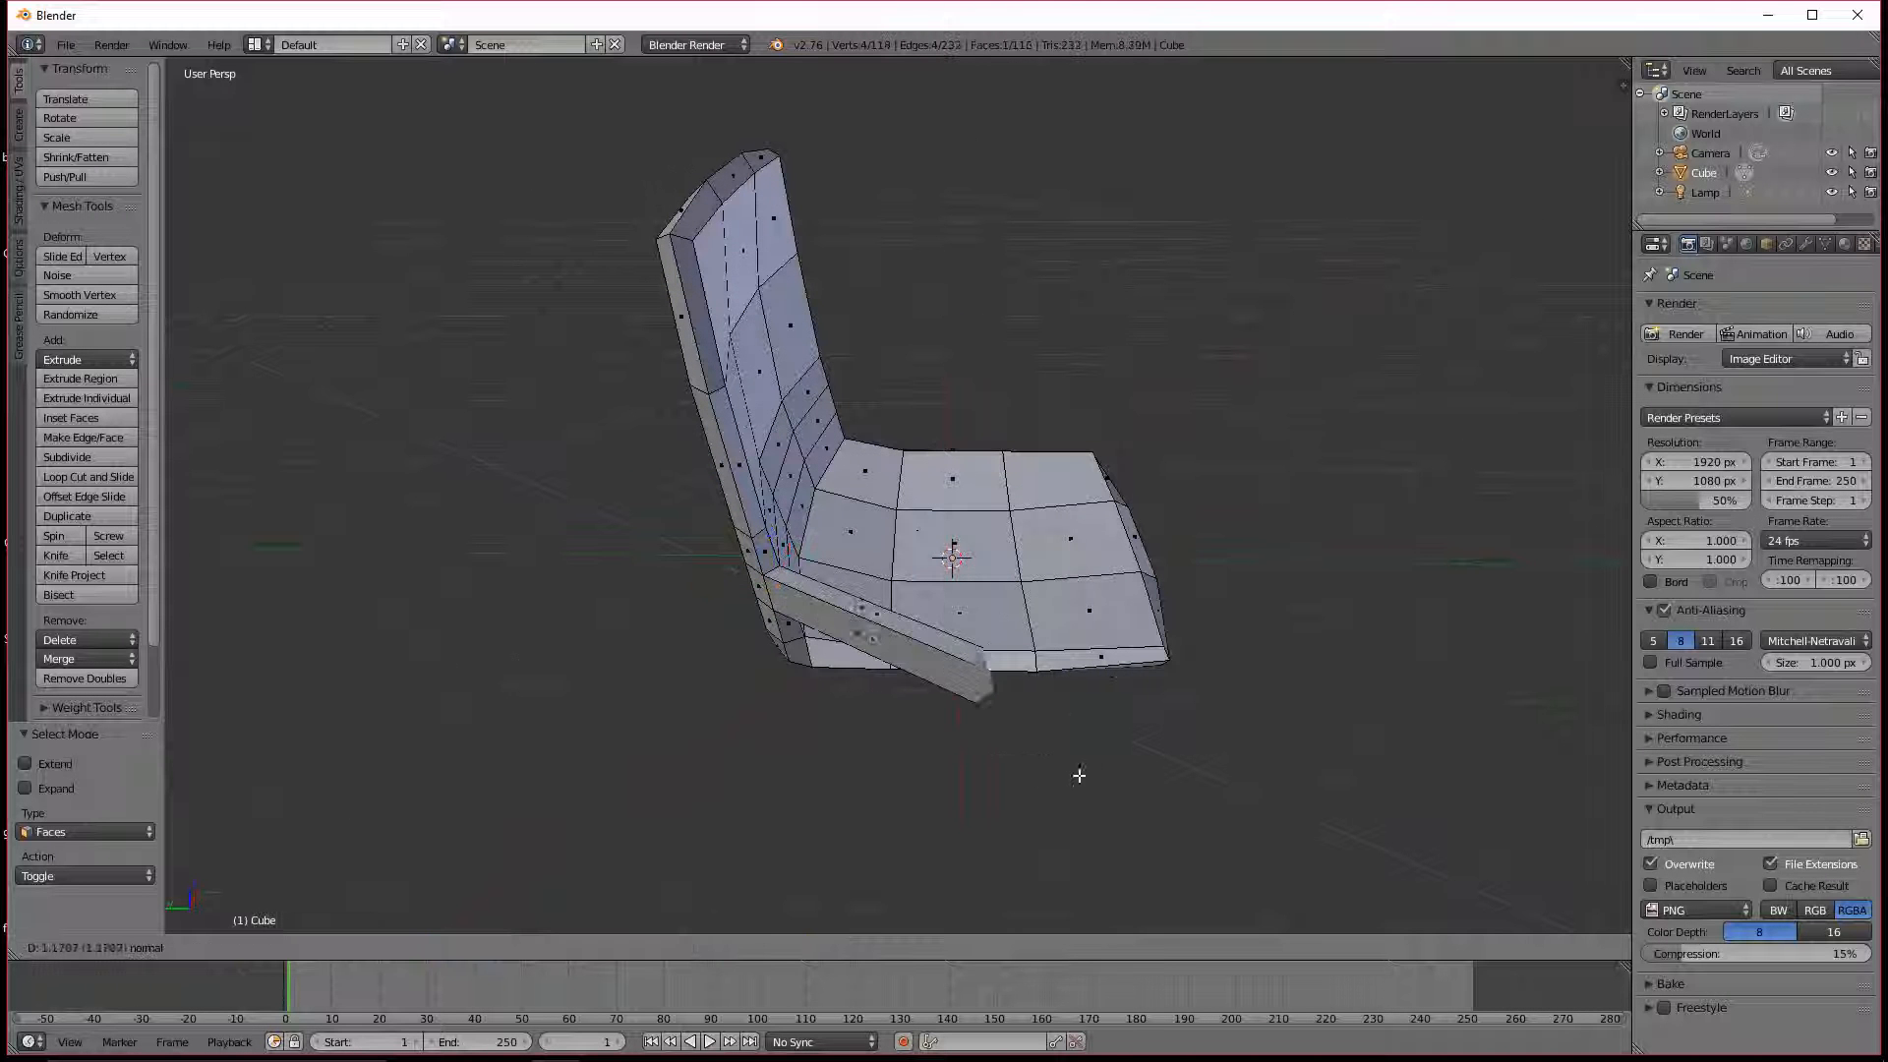
left_click(1125, 758)
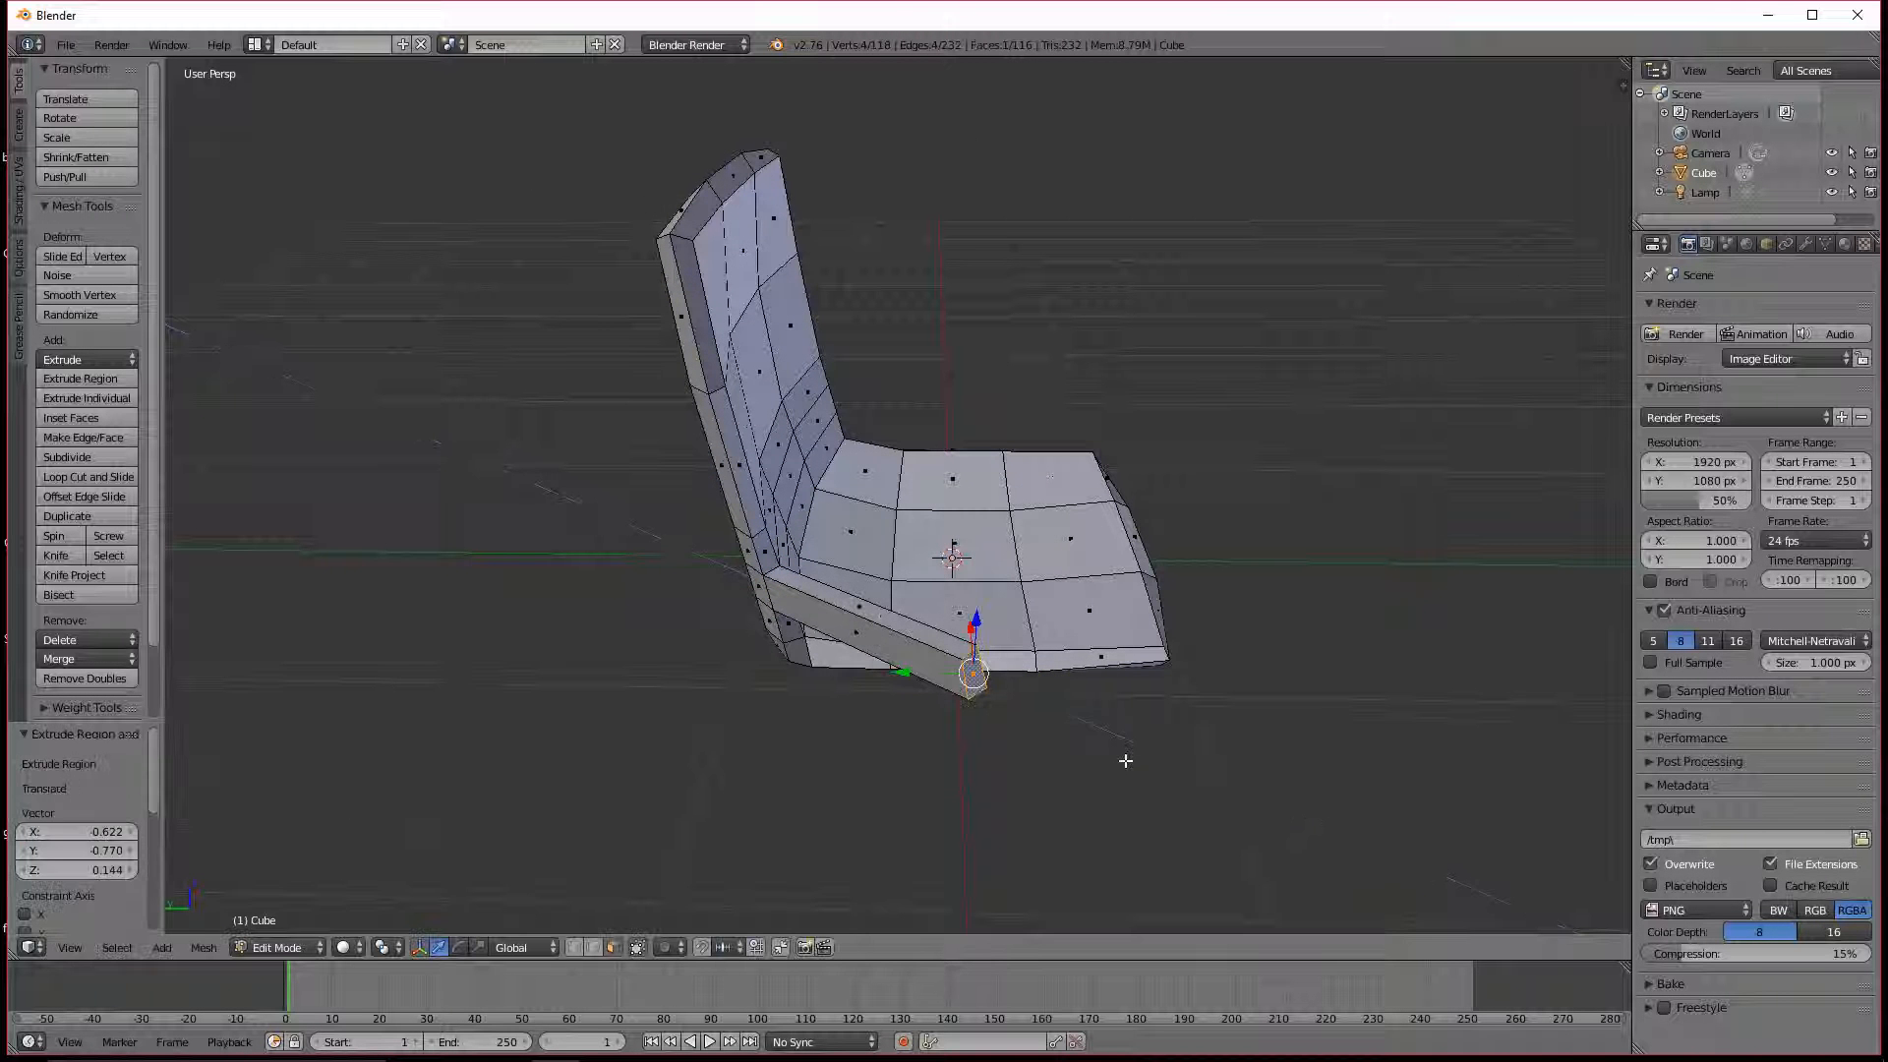
Step: Extrude the matching side face on the backrest's +X side by 1 unit to form the second armrest
middle_click_drag(1125, 758, 1091, 532)
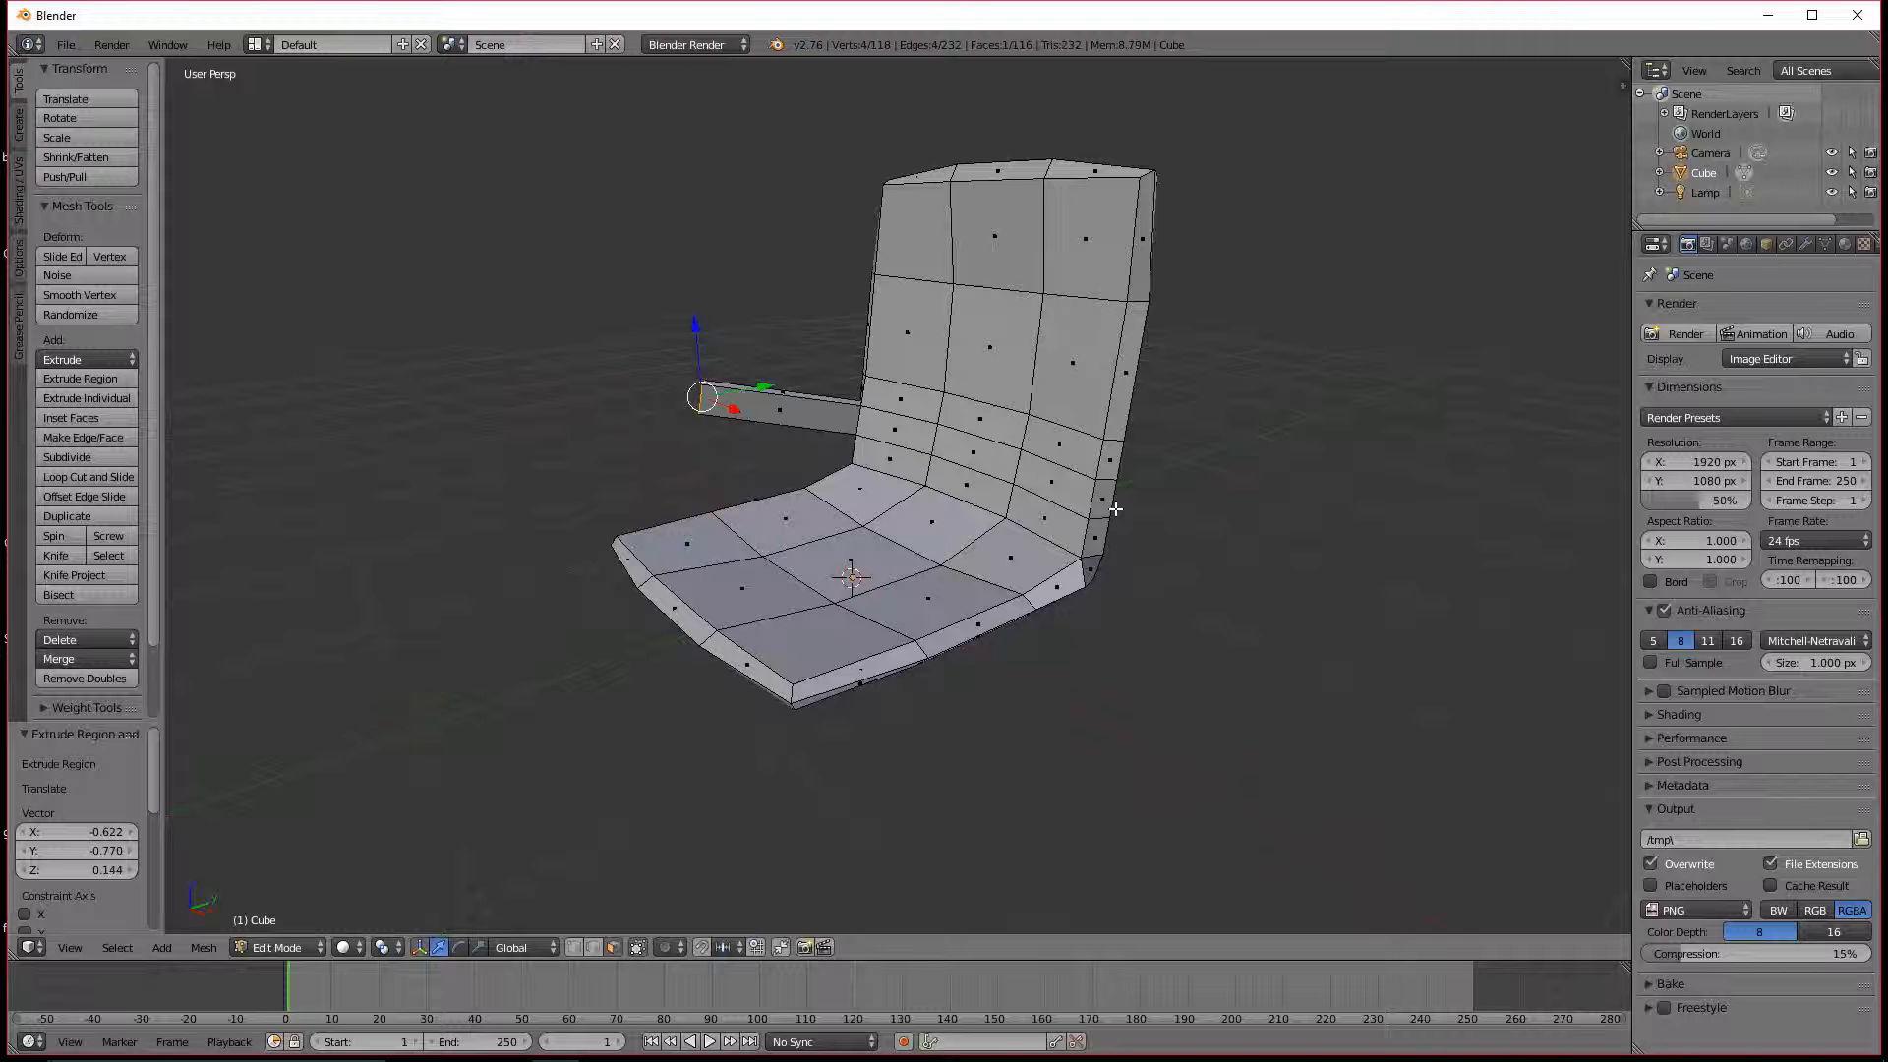
right_click(1104, 499)
middle_click_drag(1286, 668, 1239, 687)
type("e")
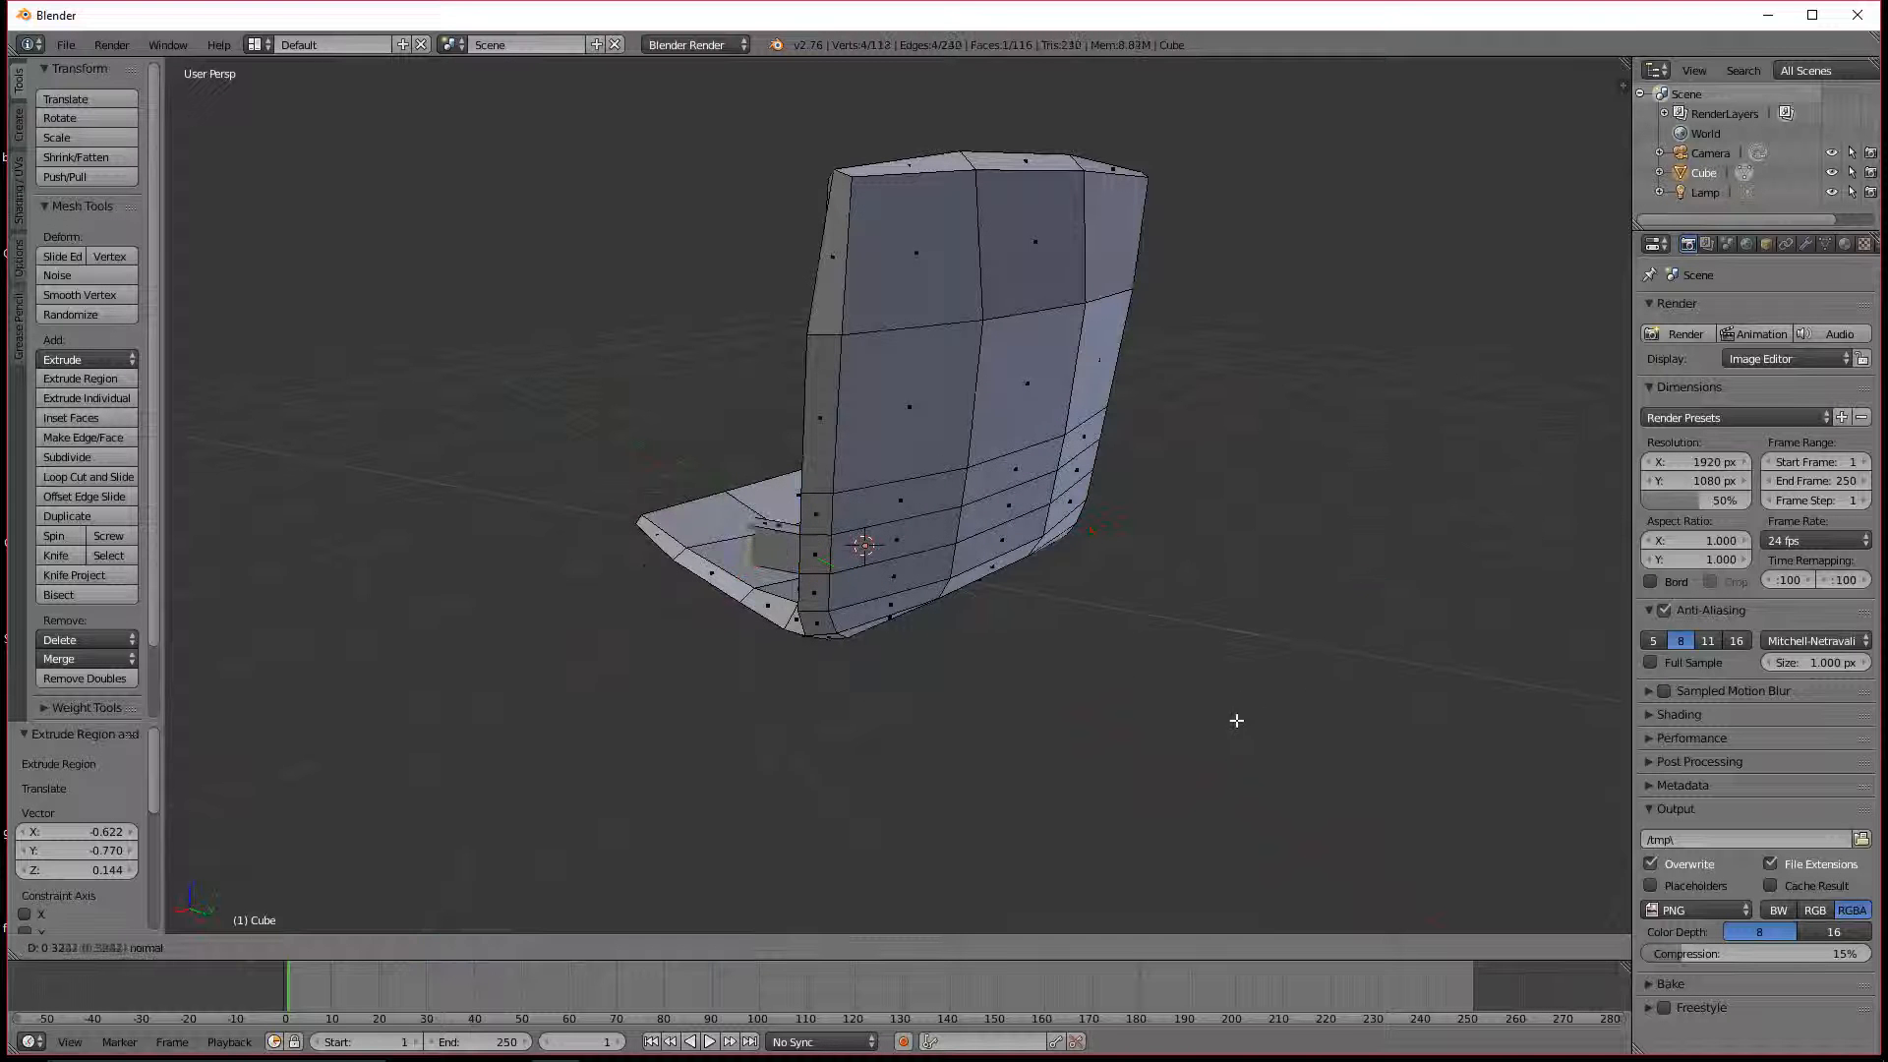
type("1")
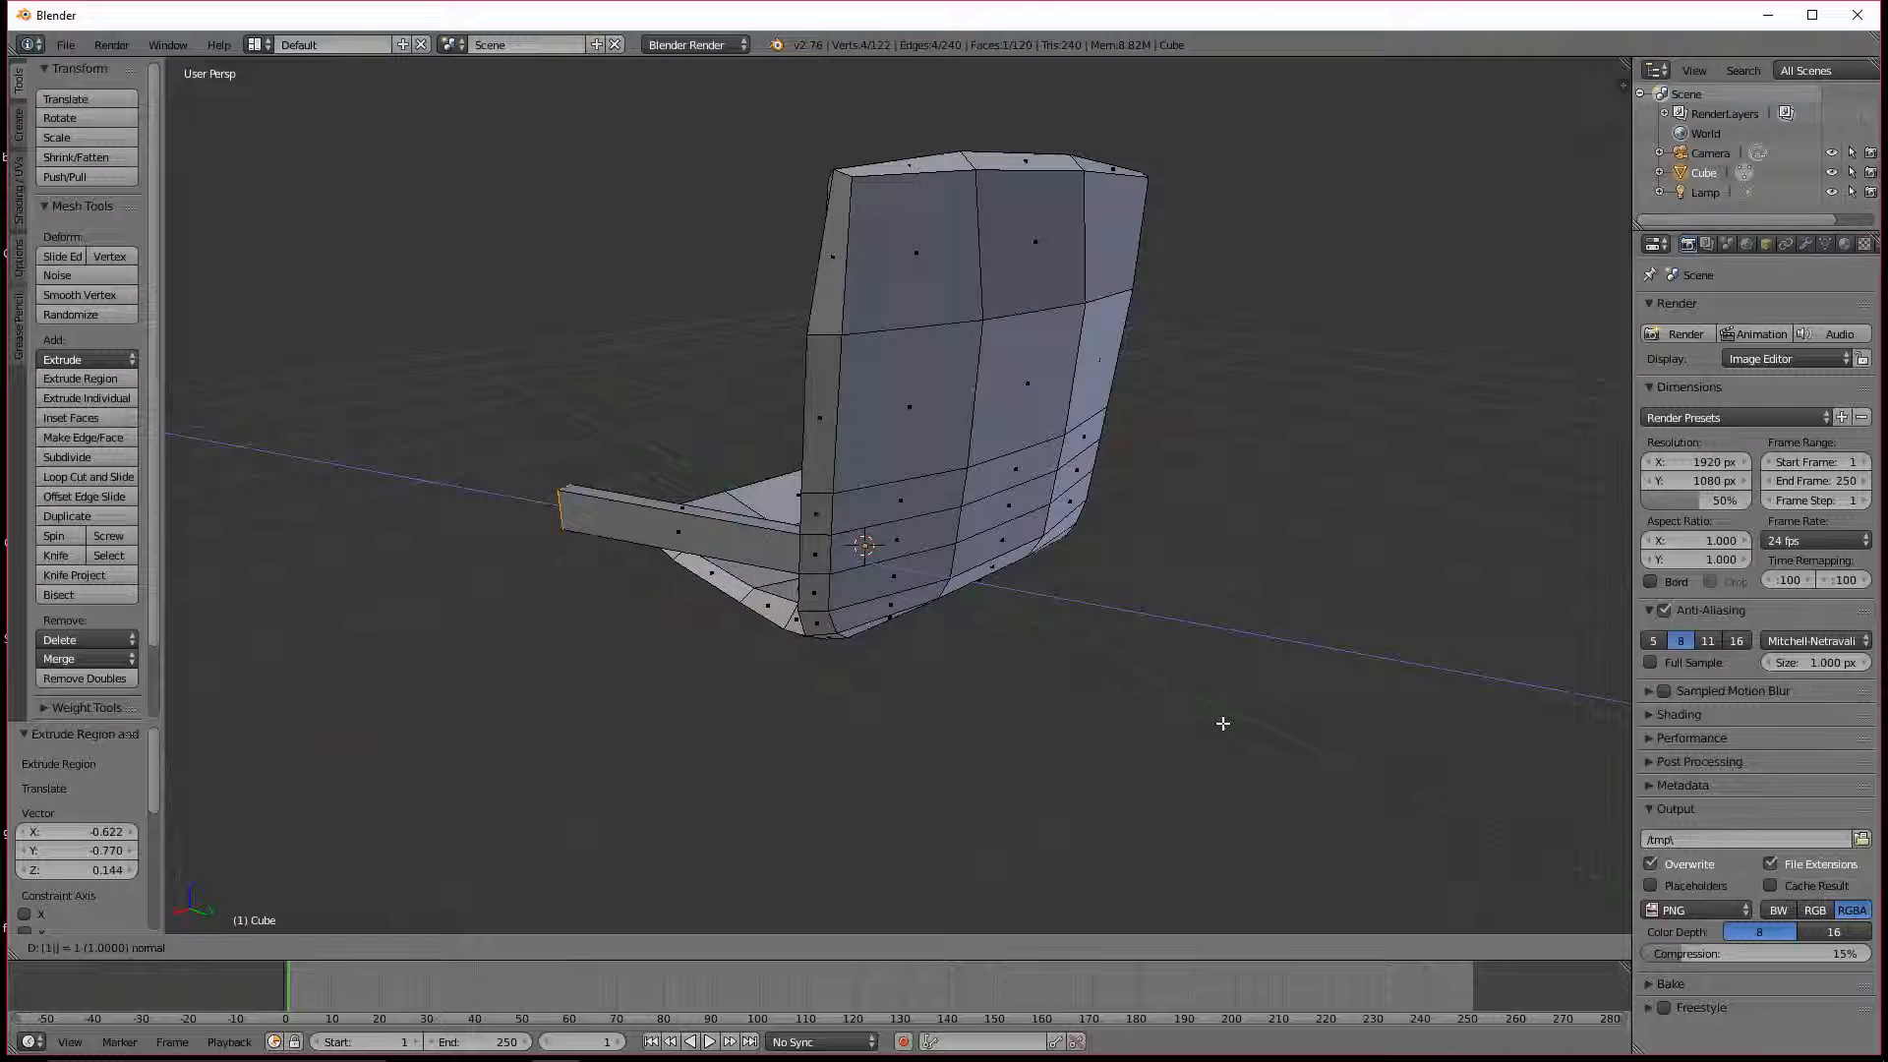
key("Return")
Step: Pull the armrest end faces inward along X: the +X one by -0.690, the -X one by 0.744 and back by -0.184
middle_click_drag(814, 590, 1111, 566)
left_click_drag(1306, 463, 1154, 476)
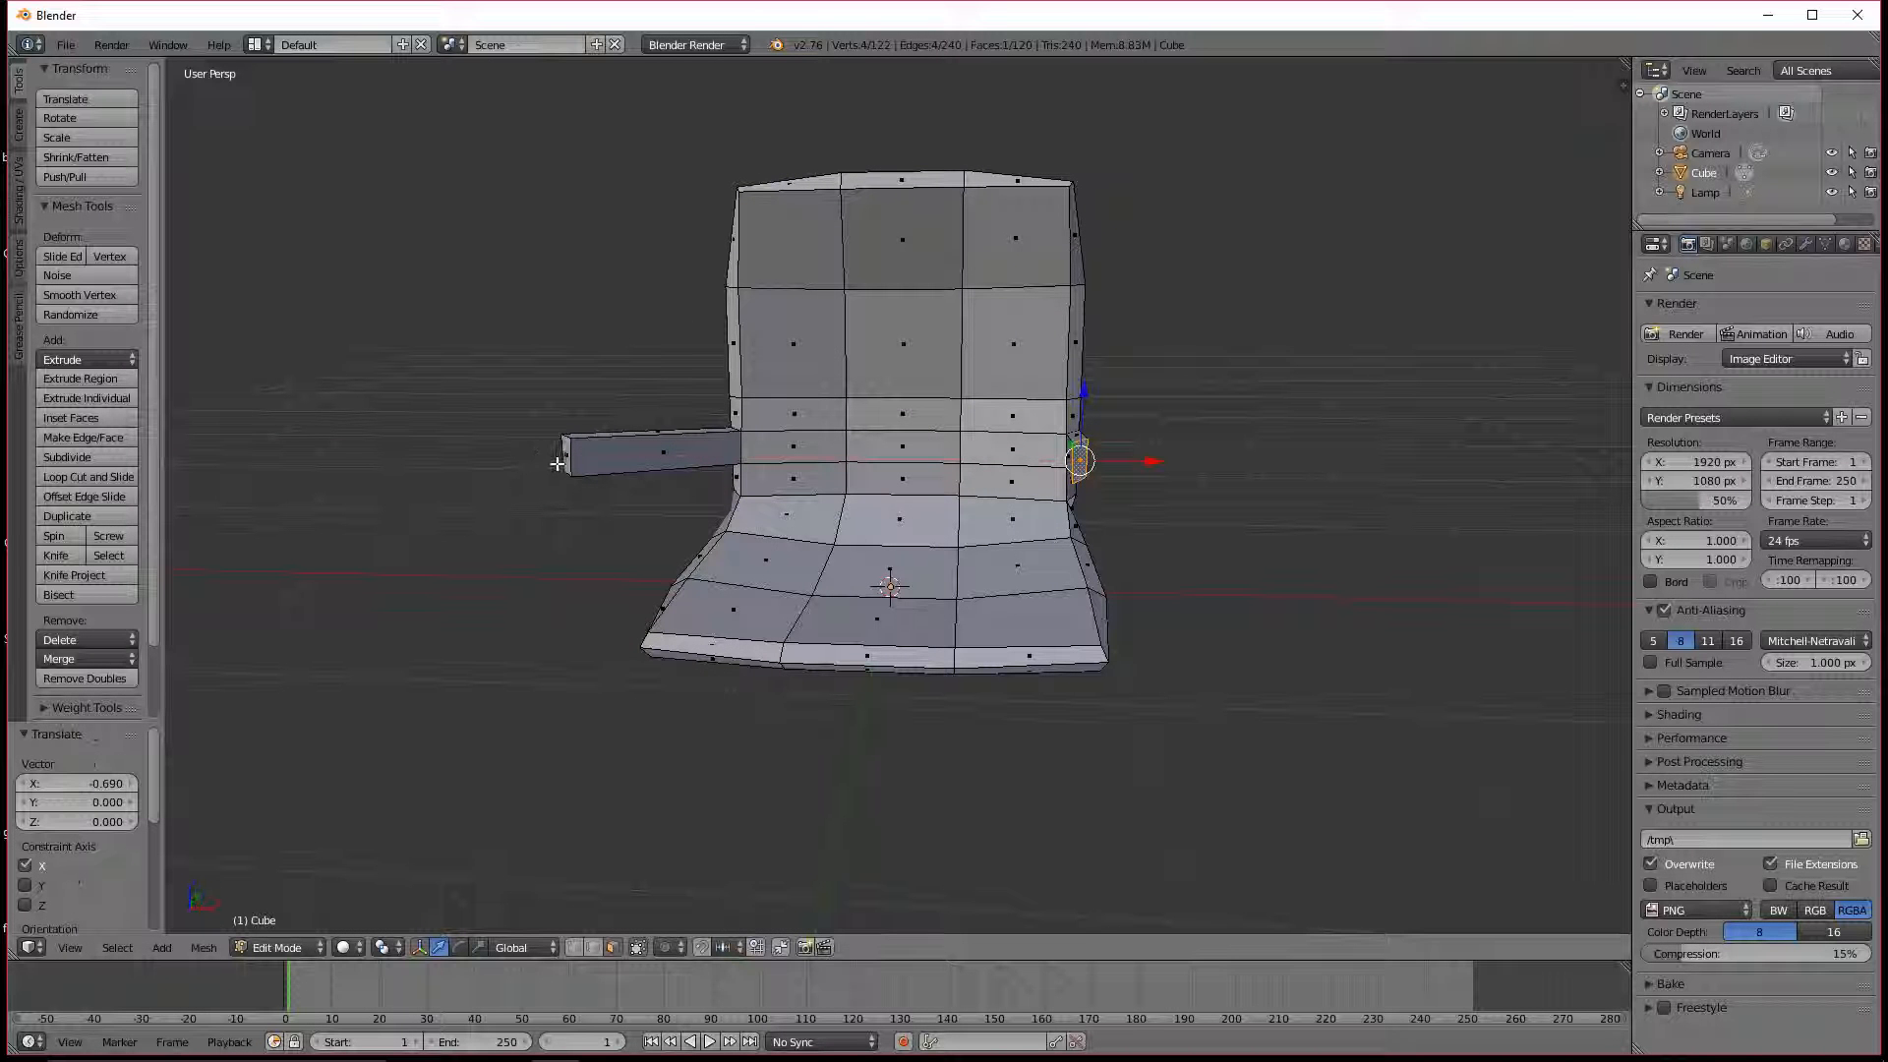
right_click(563, 456)
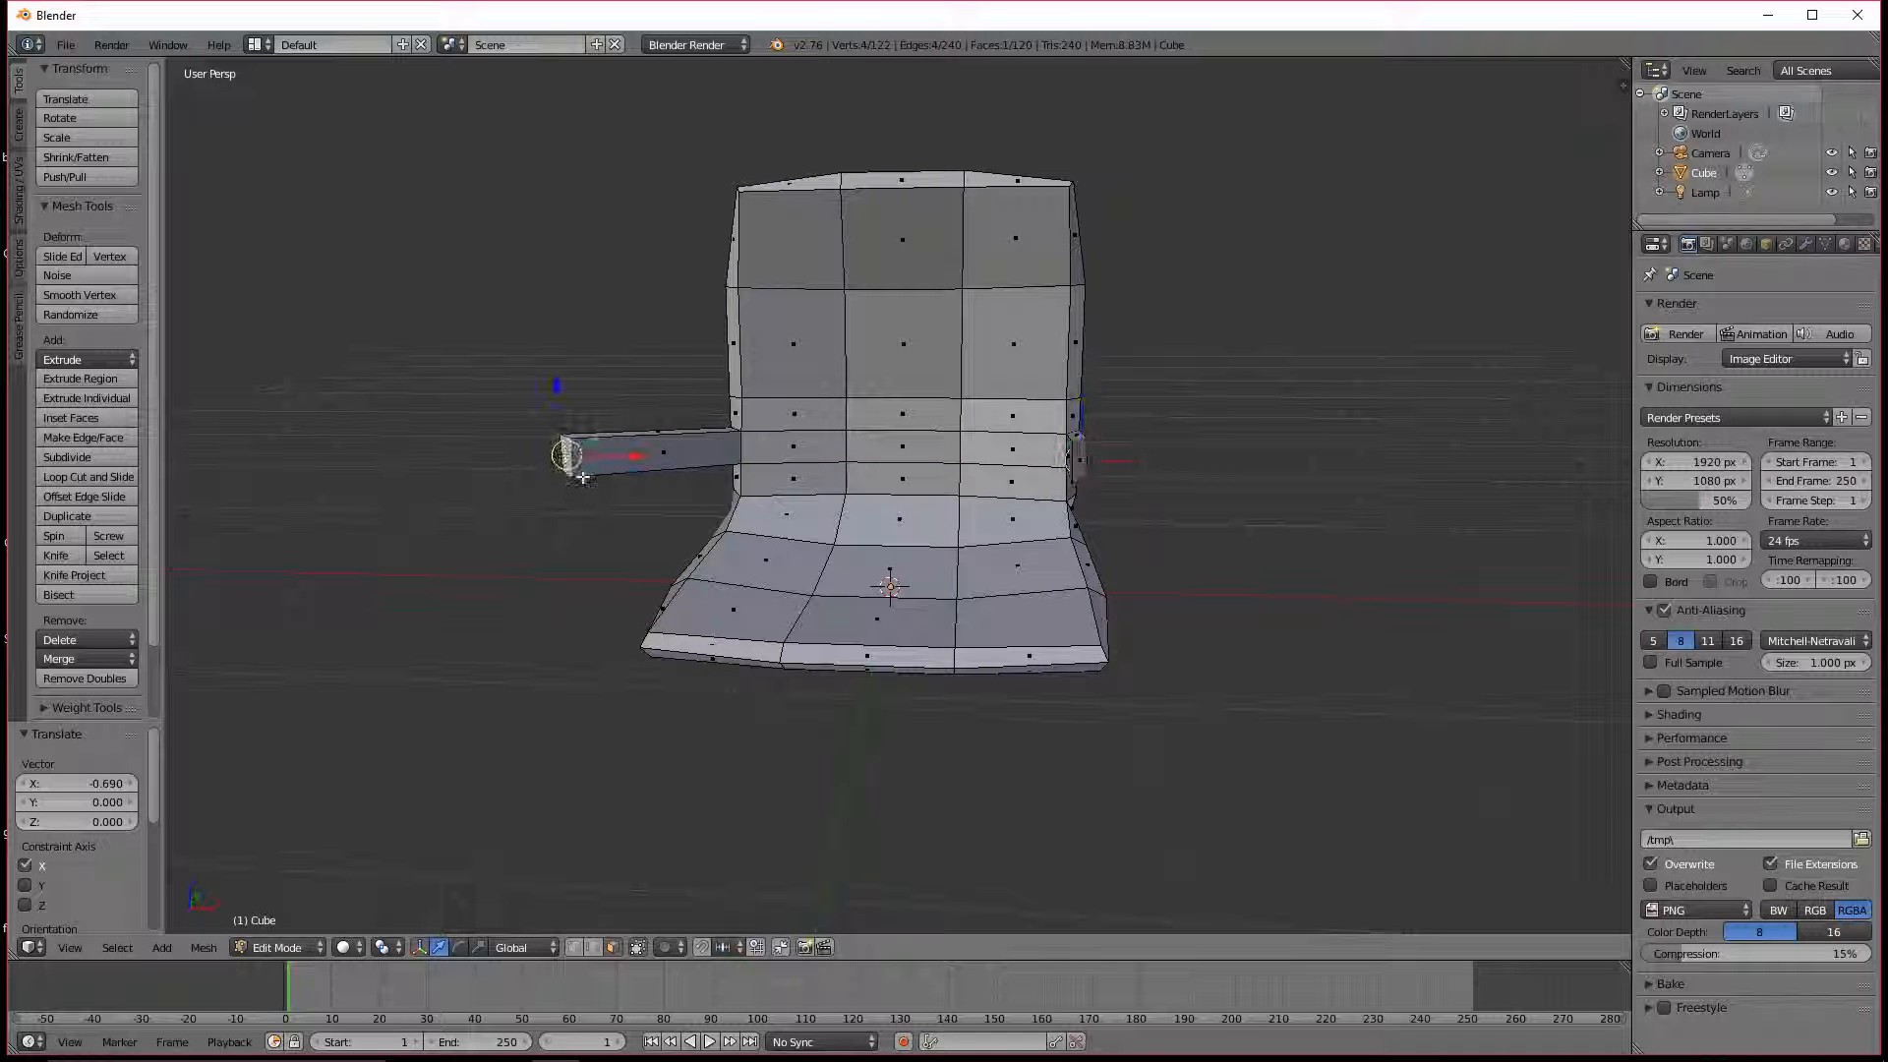
left_click_drag(633, 456, 779, 475)
middle_click_drag(629, 590, 934, 653)
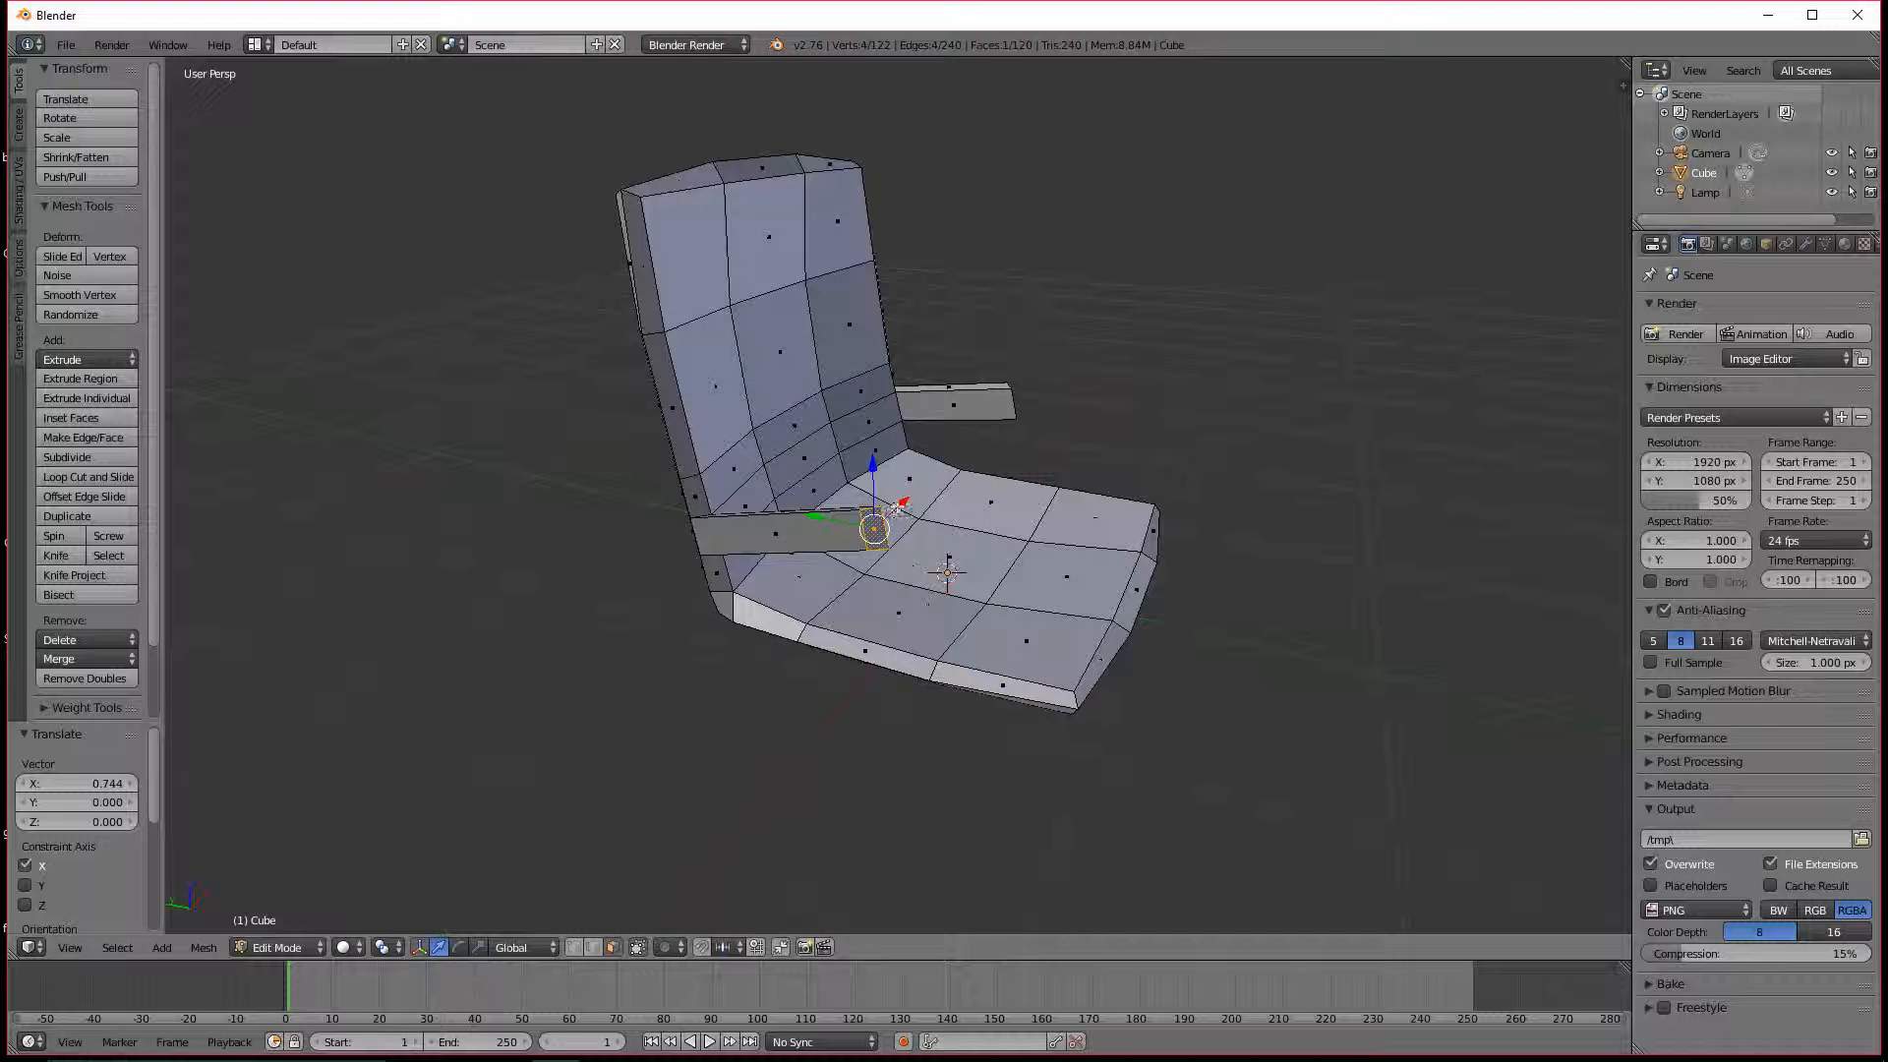
left_click_drag(897, 515, 888, 524)
middle_click_drag(887, 524, 1103, 477)
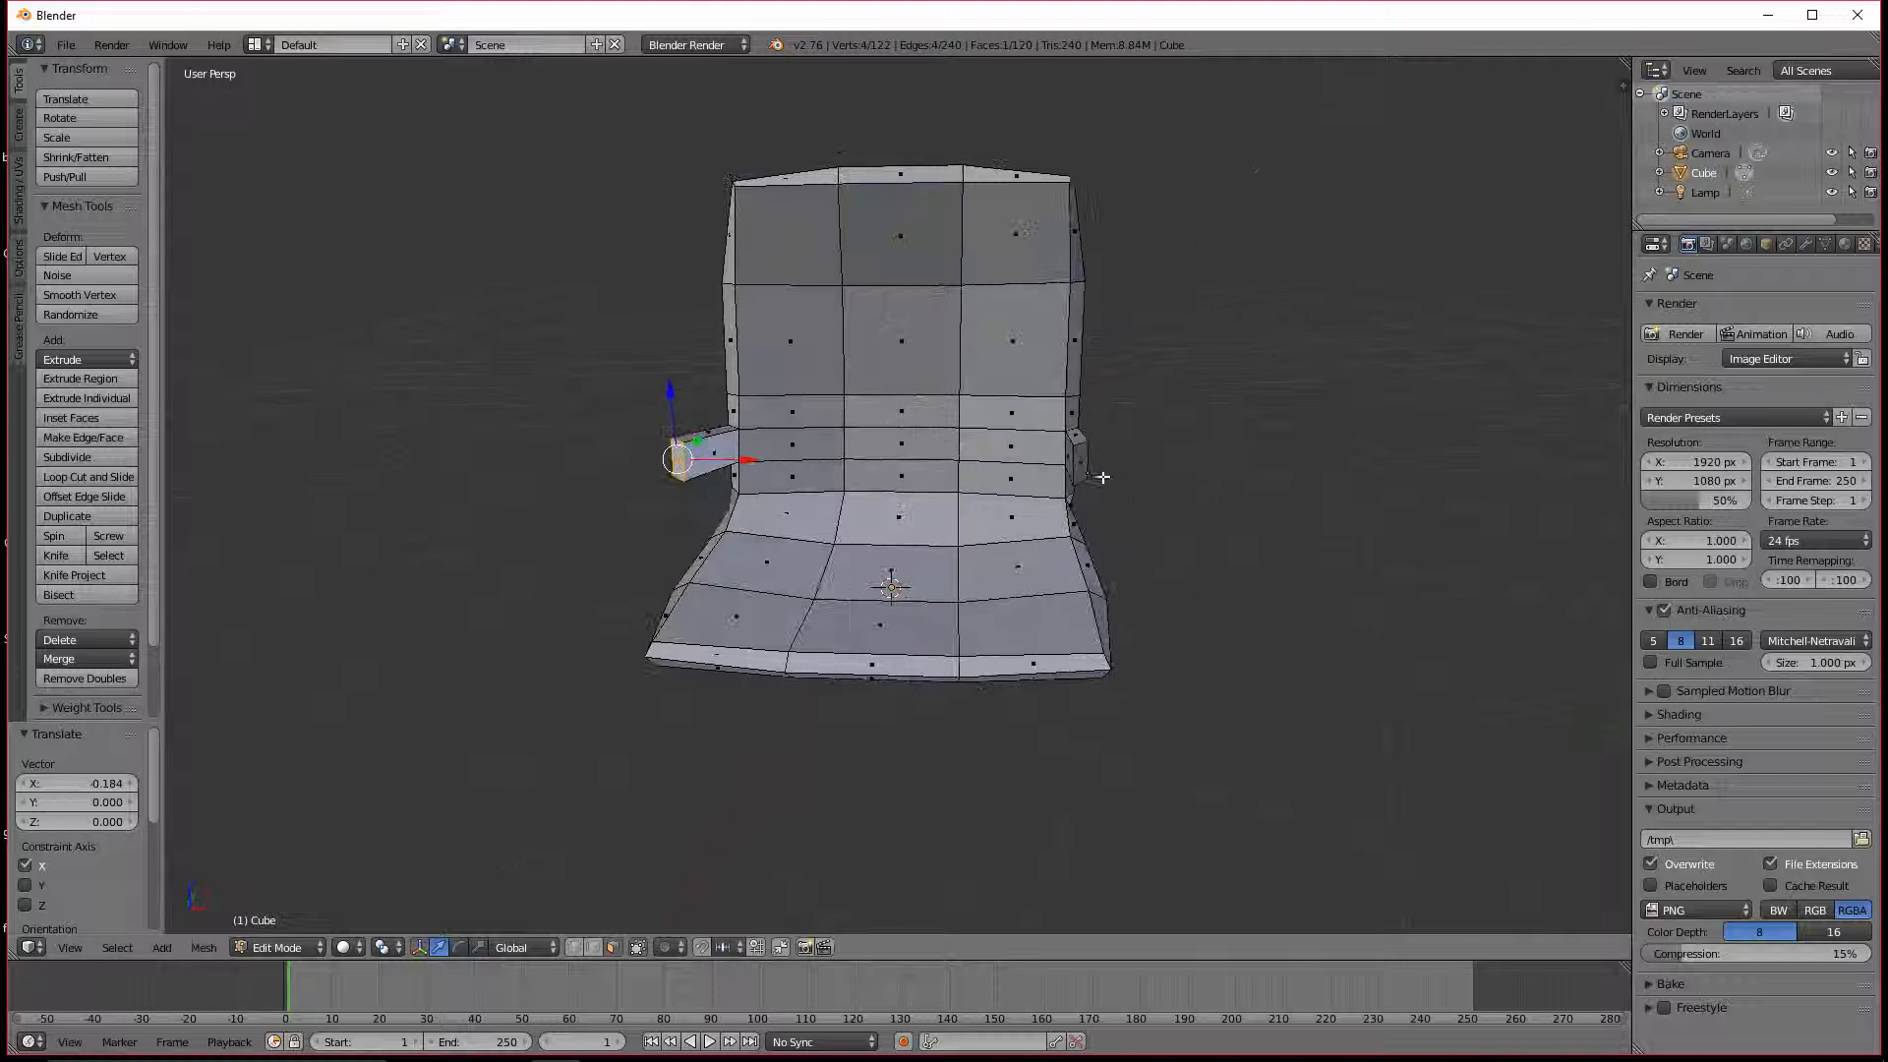
Step: Select the end faces of both armrests and move them -0.392 along Y to lengthen the armrests
right_click(1080, 466)
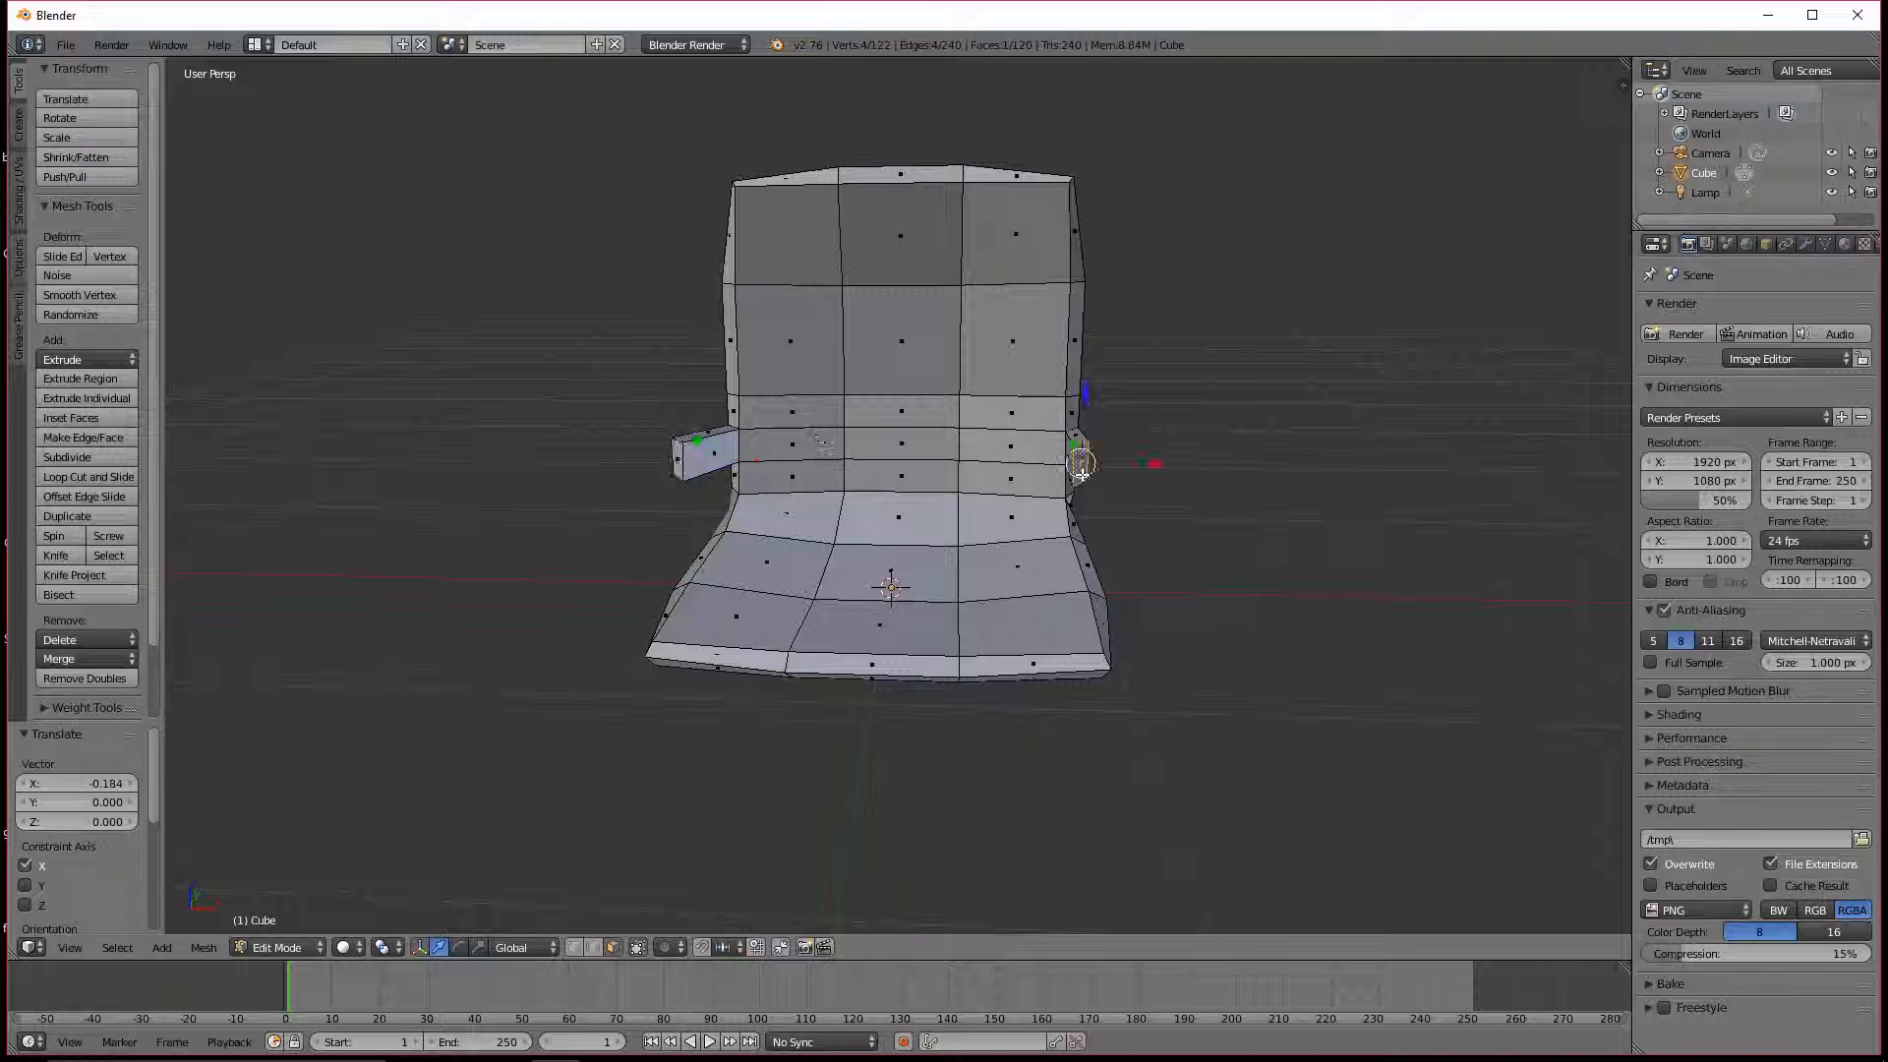
right_click(679, 460, "shift")
middle_click_drag(679, 460, 870, 463)
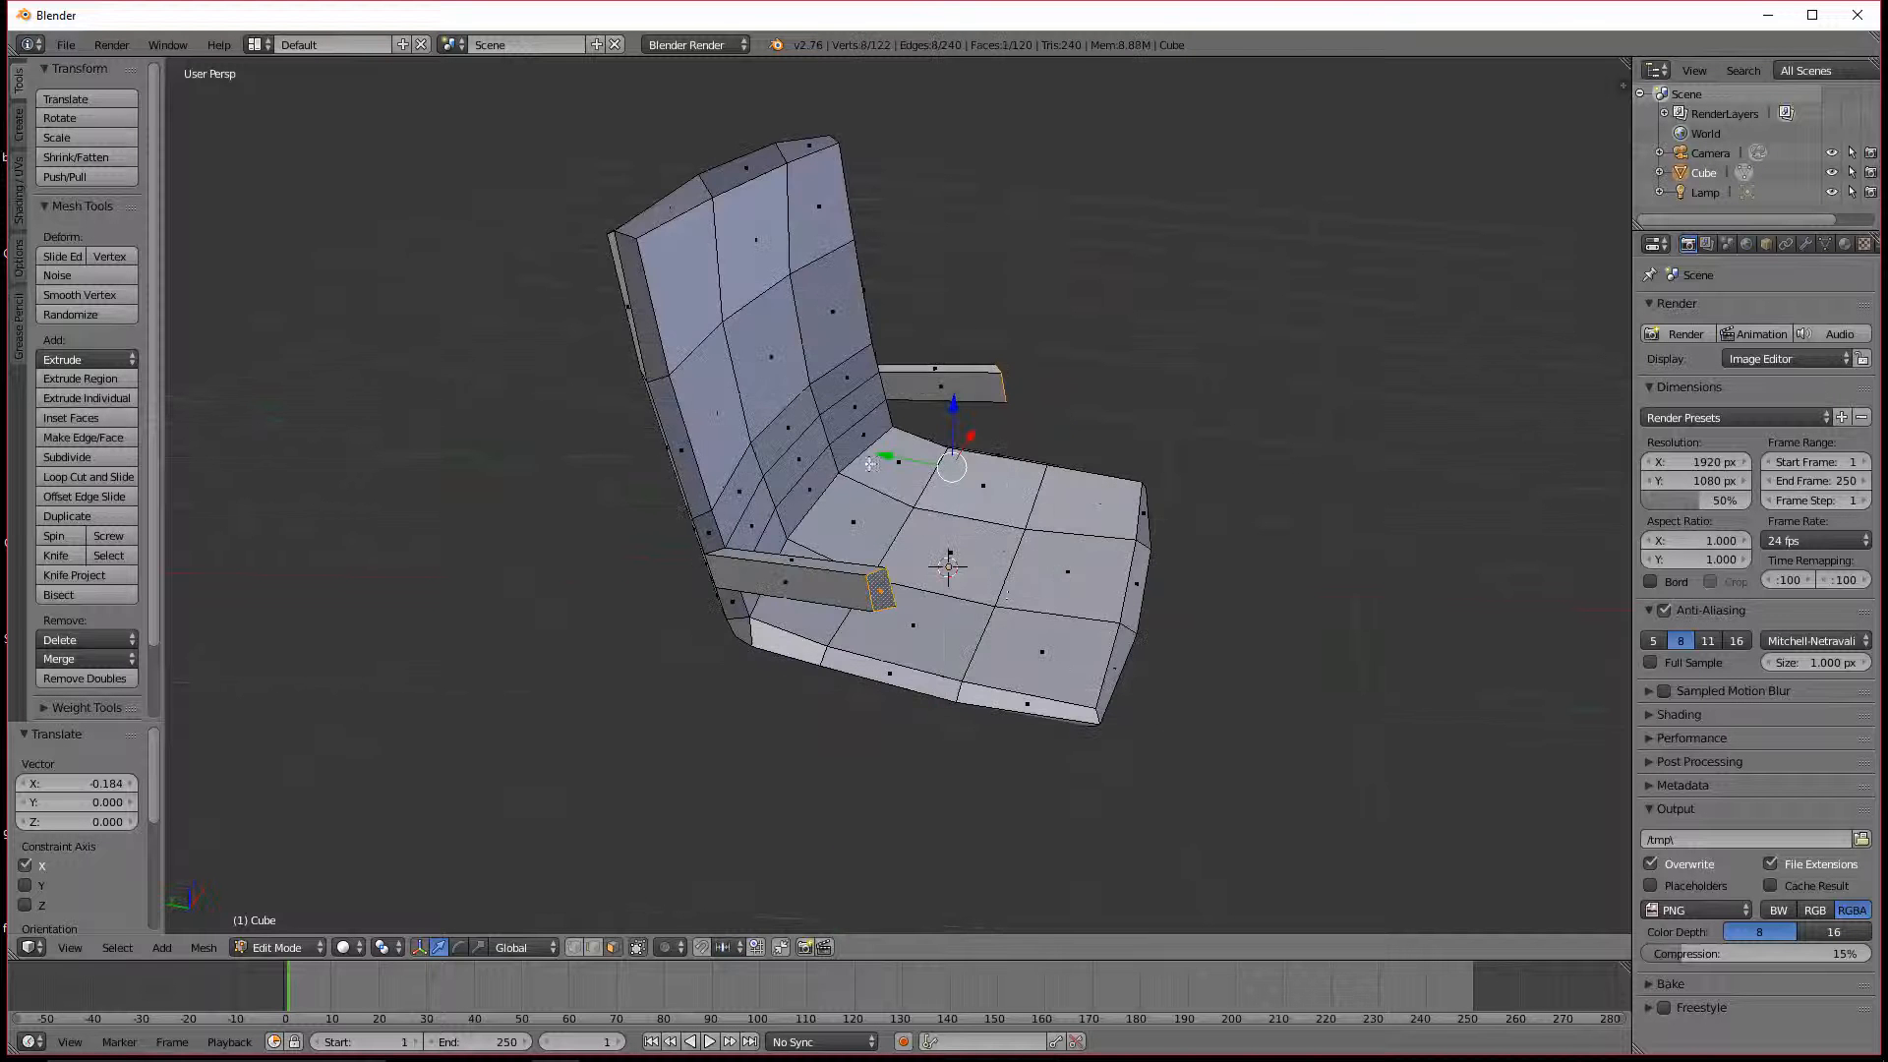
key("g")
key("y")
left_click(1273, 623)
middle_click_drag(1272, 623, 1201, 619)
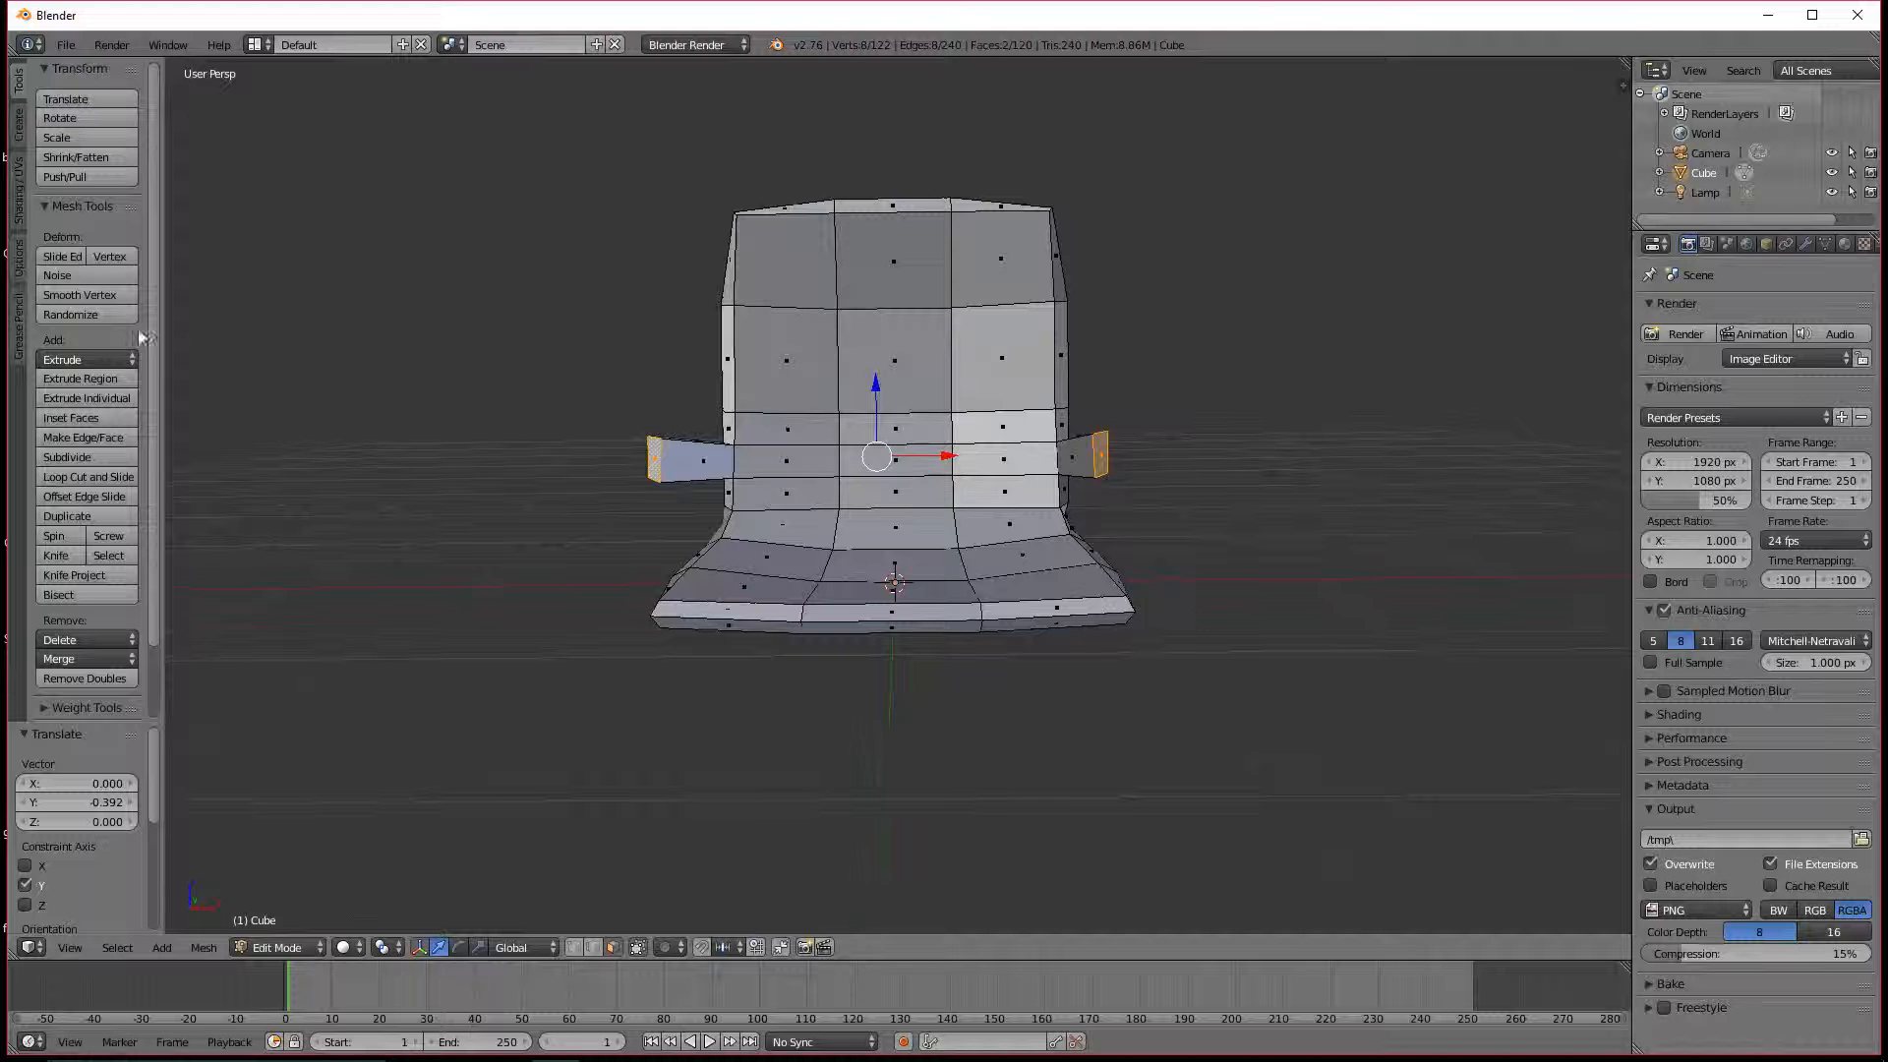
Step: Even out the armrests' spread along X, shifting the +X end face by -0.059 and the -X end face inward, with a final -0.060 correction
right_click(667, 462)
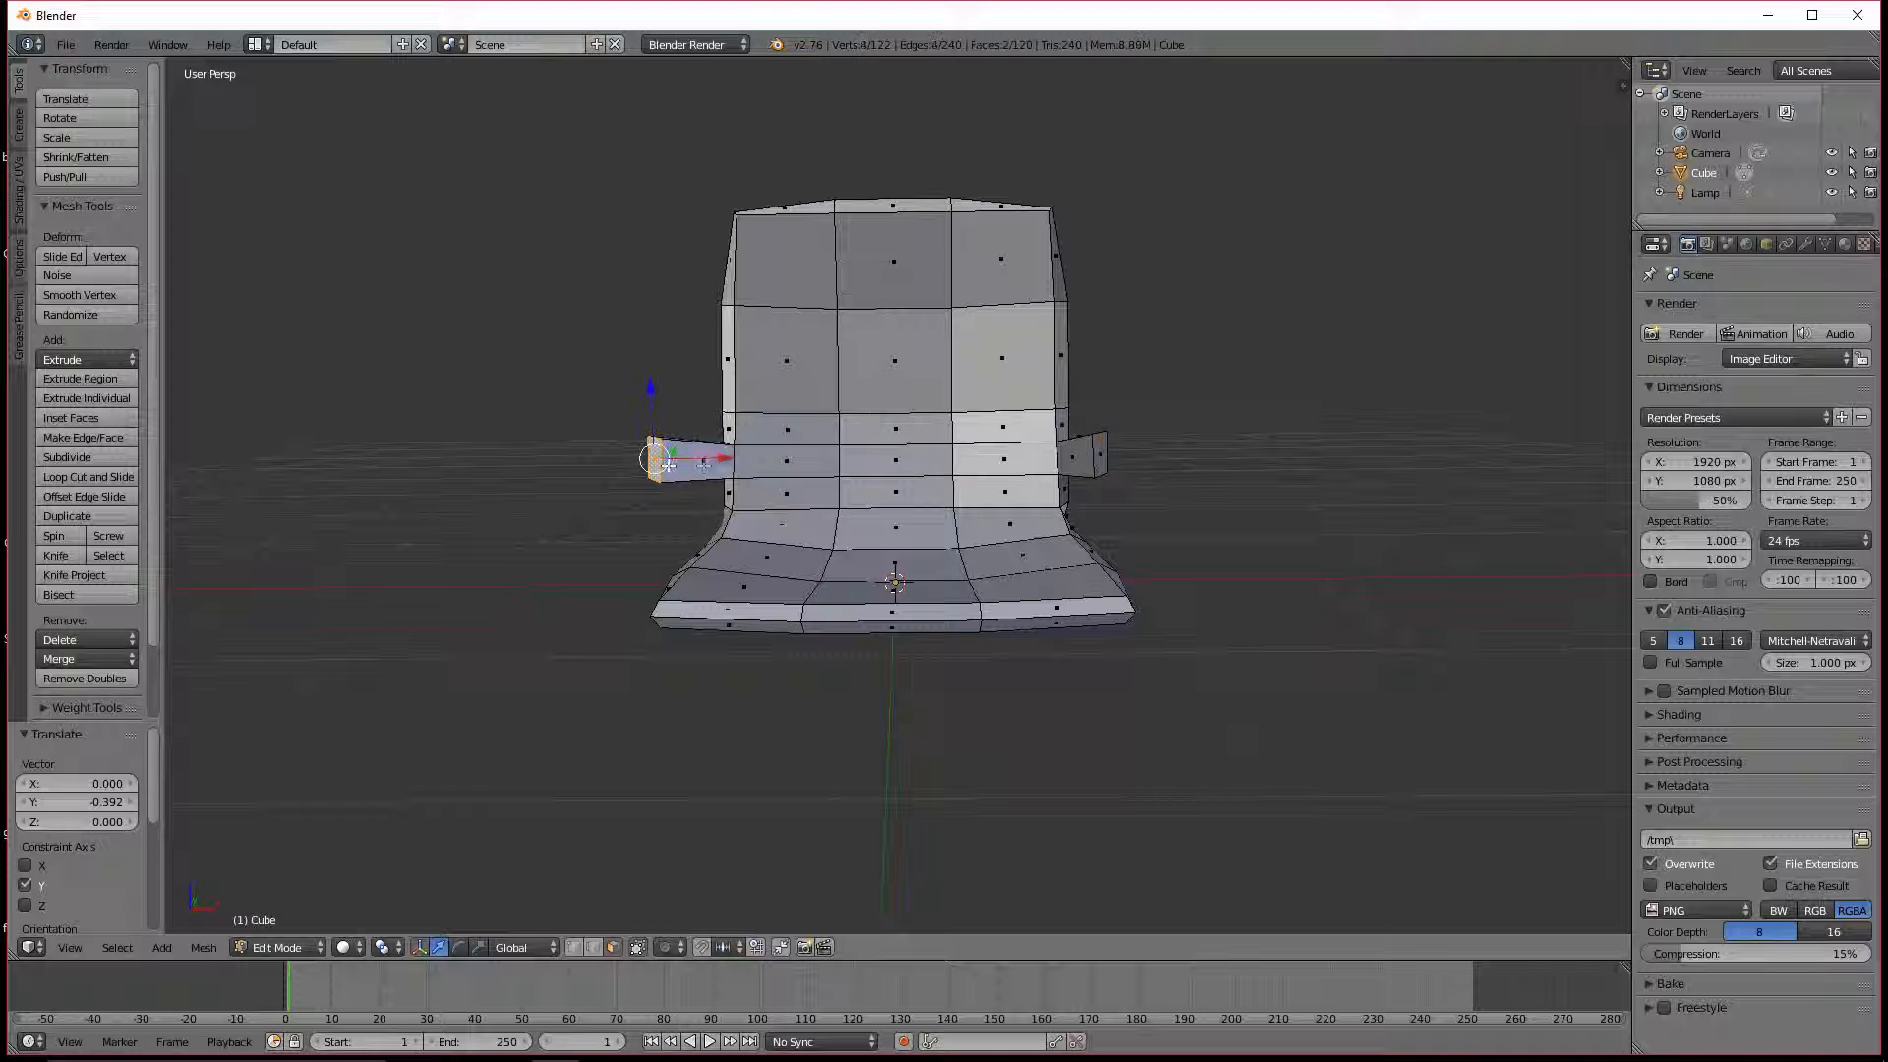
left_click_drag(722, 458, 763, 458)
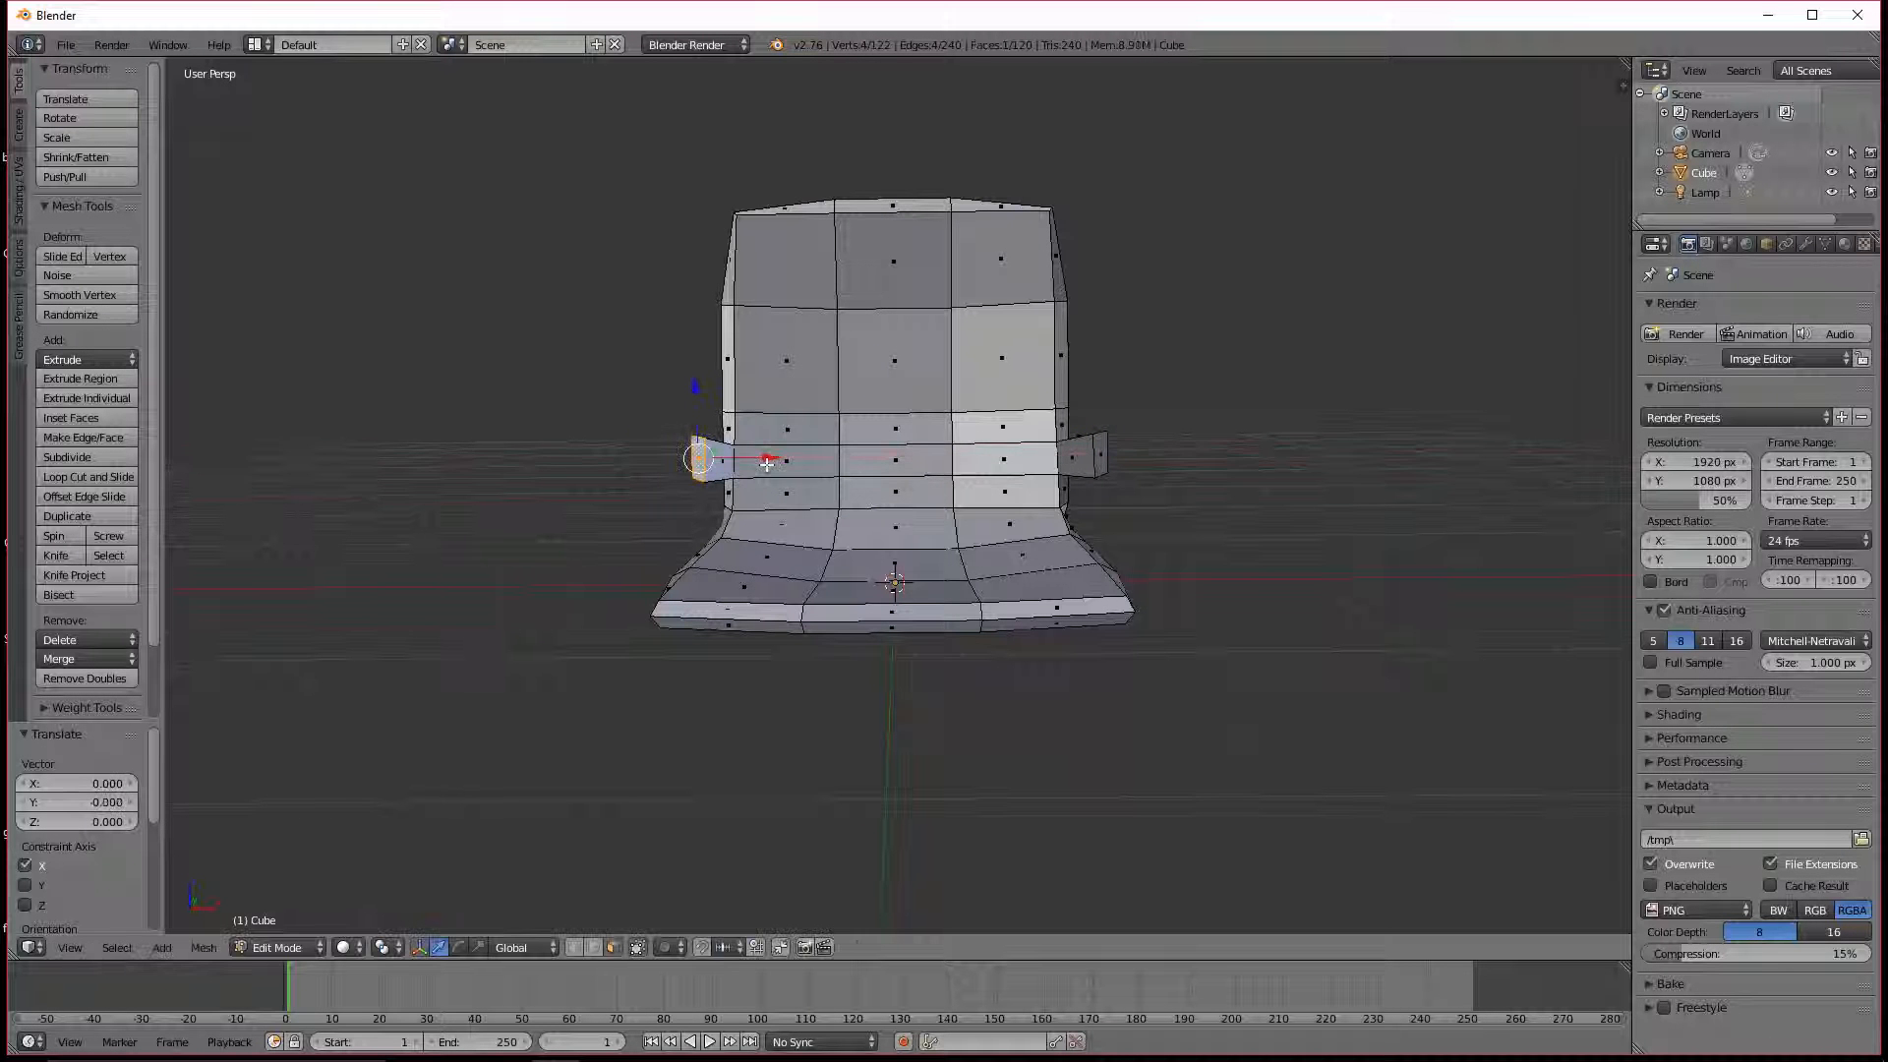
right_click(1102, 454)
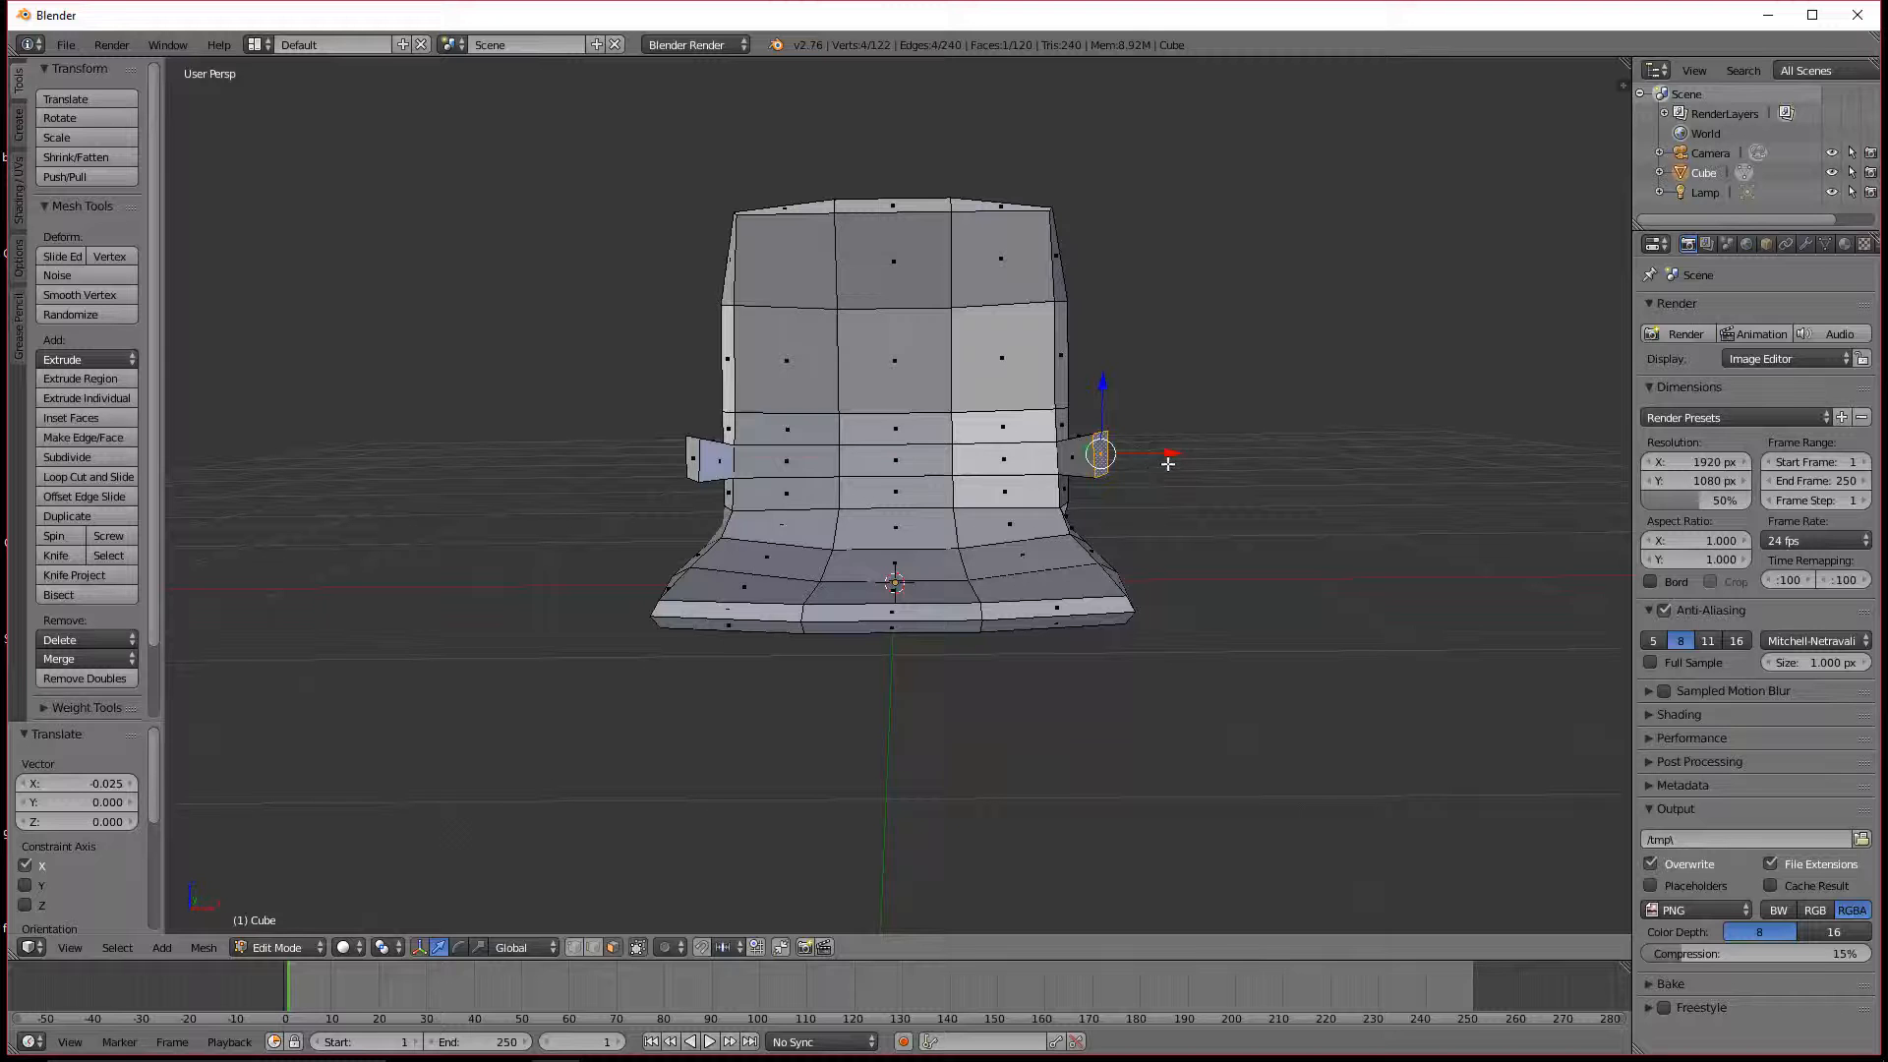
left_click_drag(1167, 461, 1152, 461)
middle_click_drag(1003, 550, 984, 605)
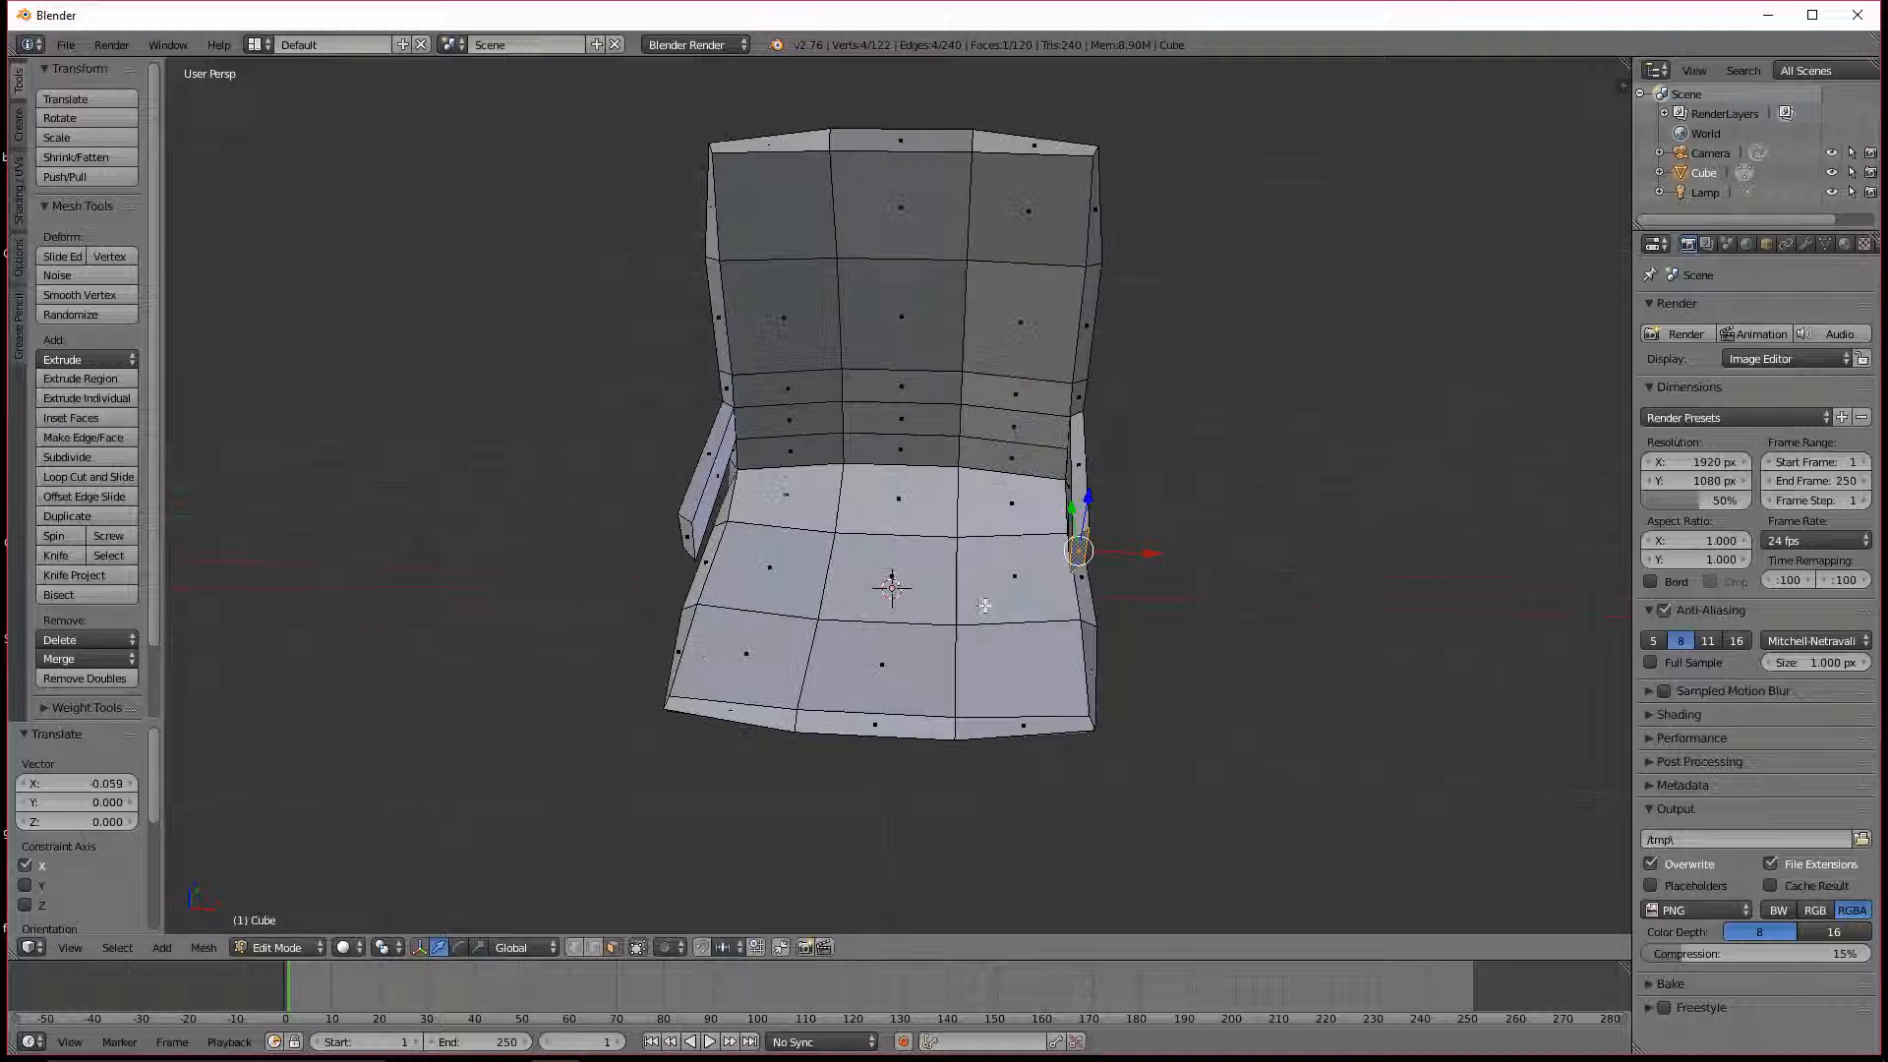
right_click(689, 542)
left_click_drag(761, 543, 743, 544)
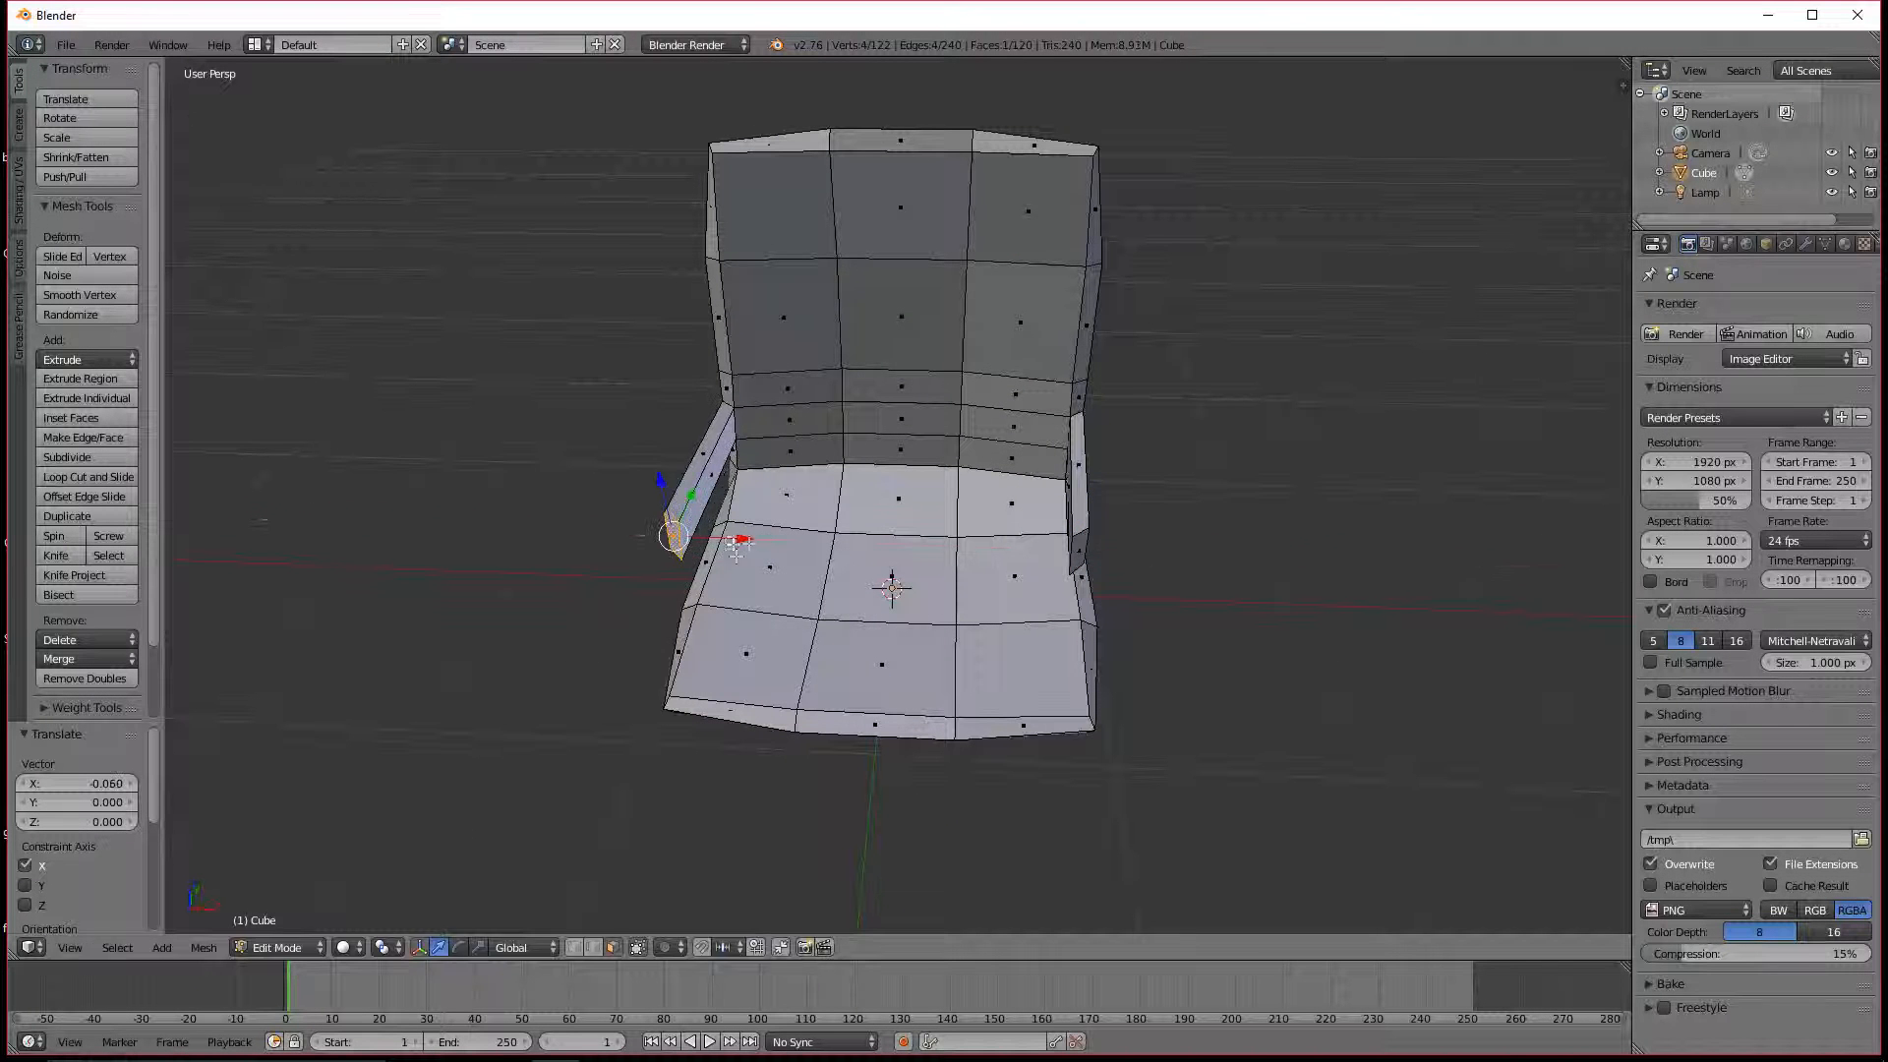
middle_click_drag(742, 548, 823, 554)
Step: Add two crosswise loop cuts to each armrest, leaving them evenly spaced
middle_click_drag(1031, 525, 1109, 468)
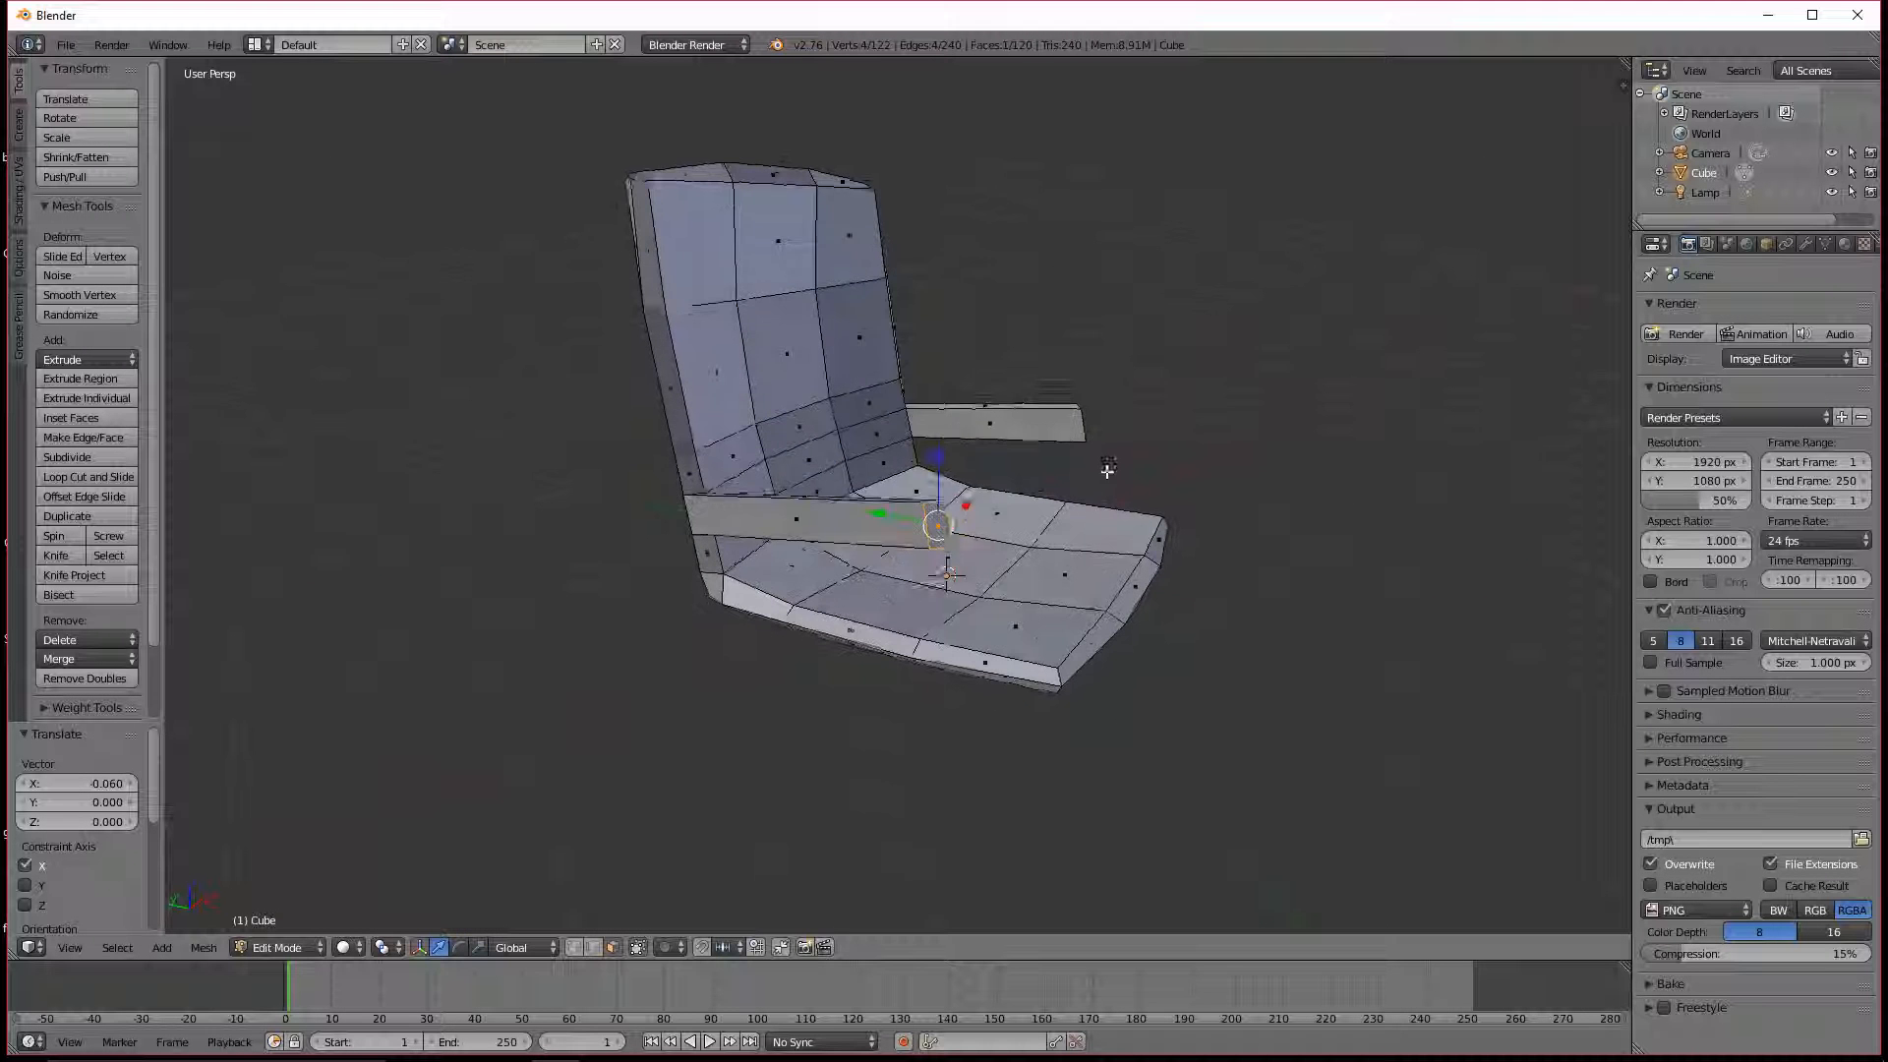
scroll(827, 511, "up", 1)
left_click(829, 515)
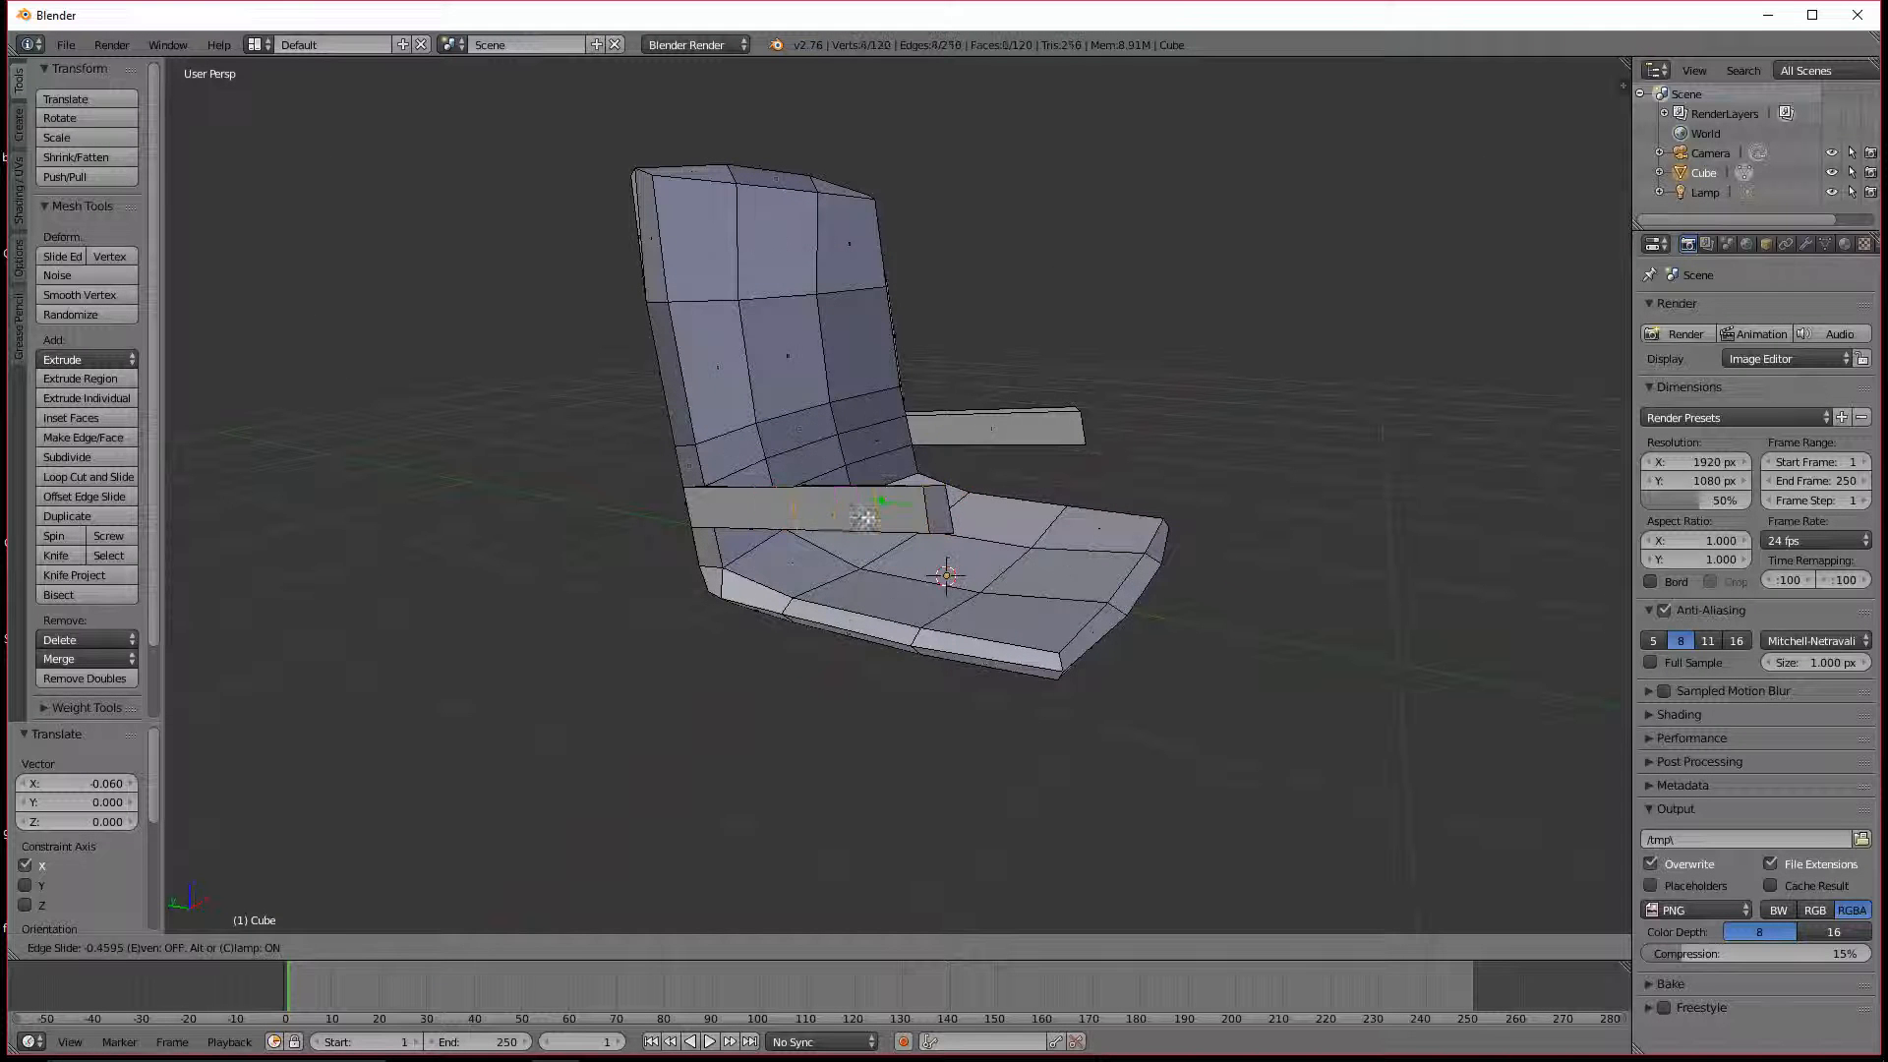
right_click(866, 520)
middle_click_drag(1176, 532, 1155, 555)
key("ctrl+r")
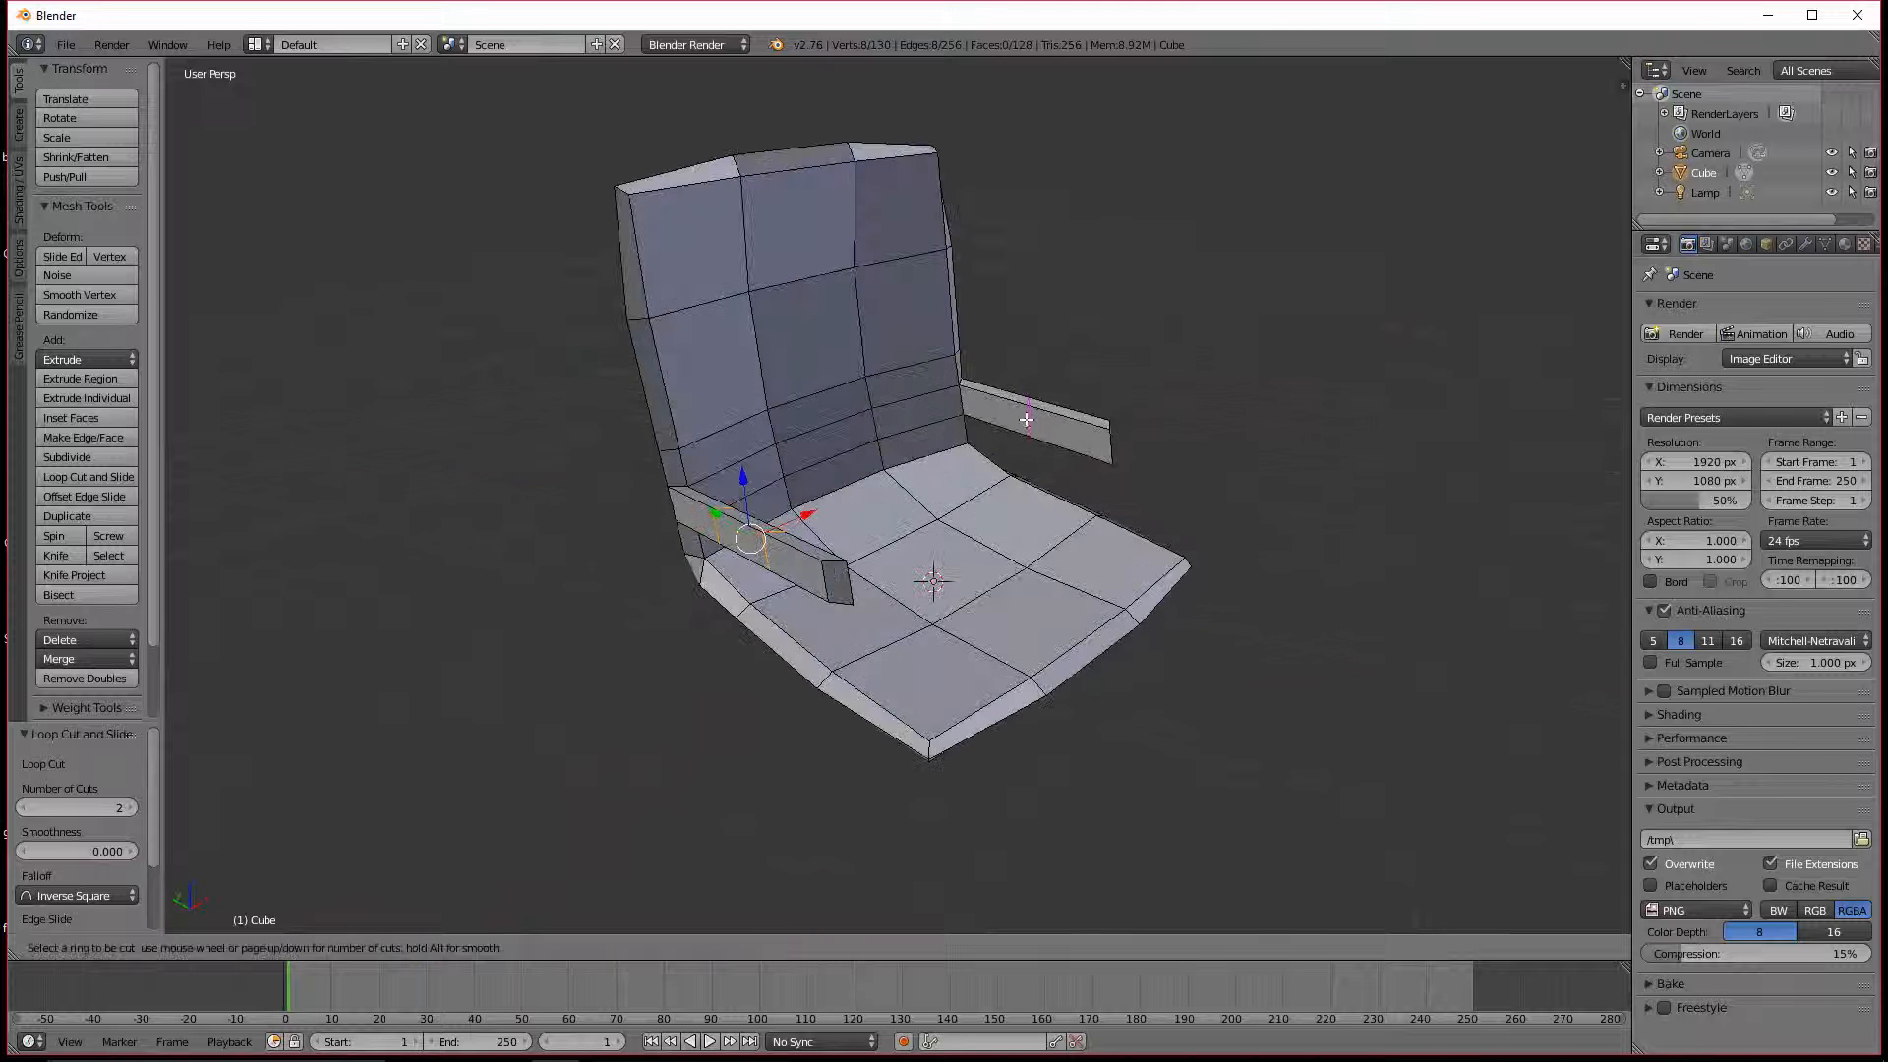
left_click(1030, 418)
right_click(1029, 418)
Step: Add one centred lengthwise loop cut running around both armrests and across the lower backrest
middle_click_drag(920, 528, 769, 567)
key("ctrl+r")
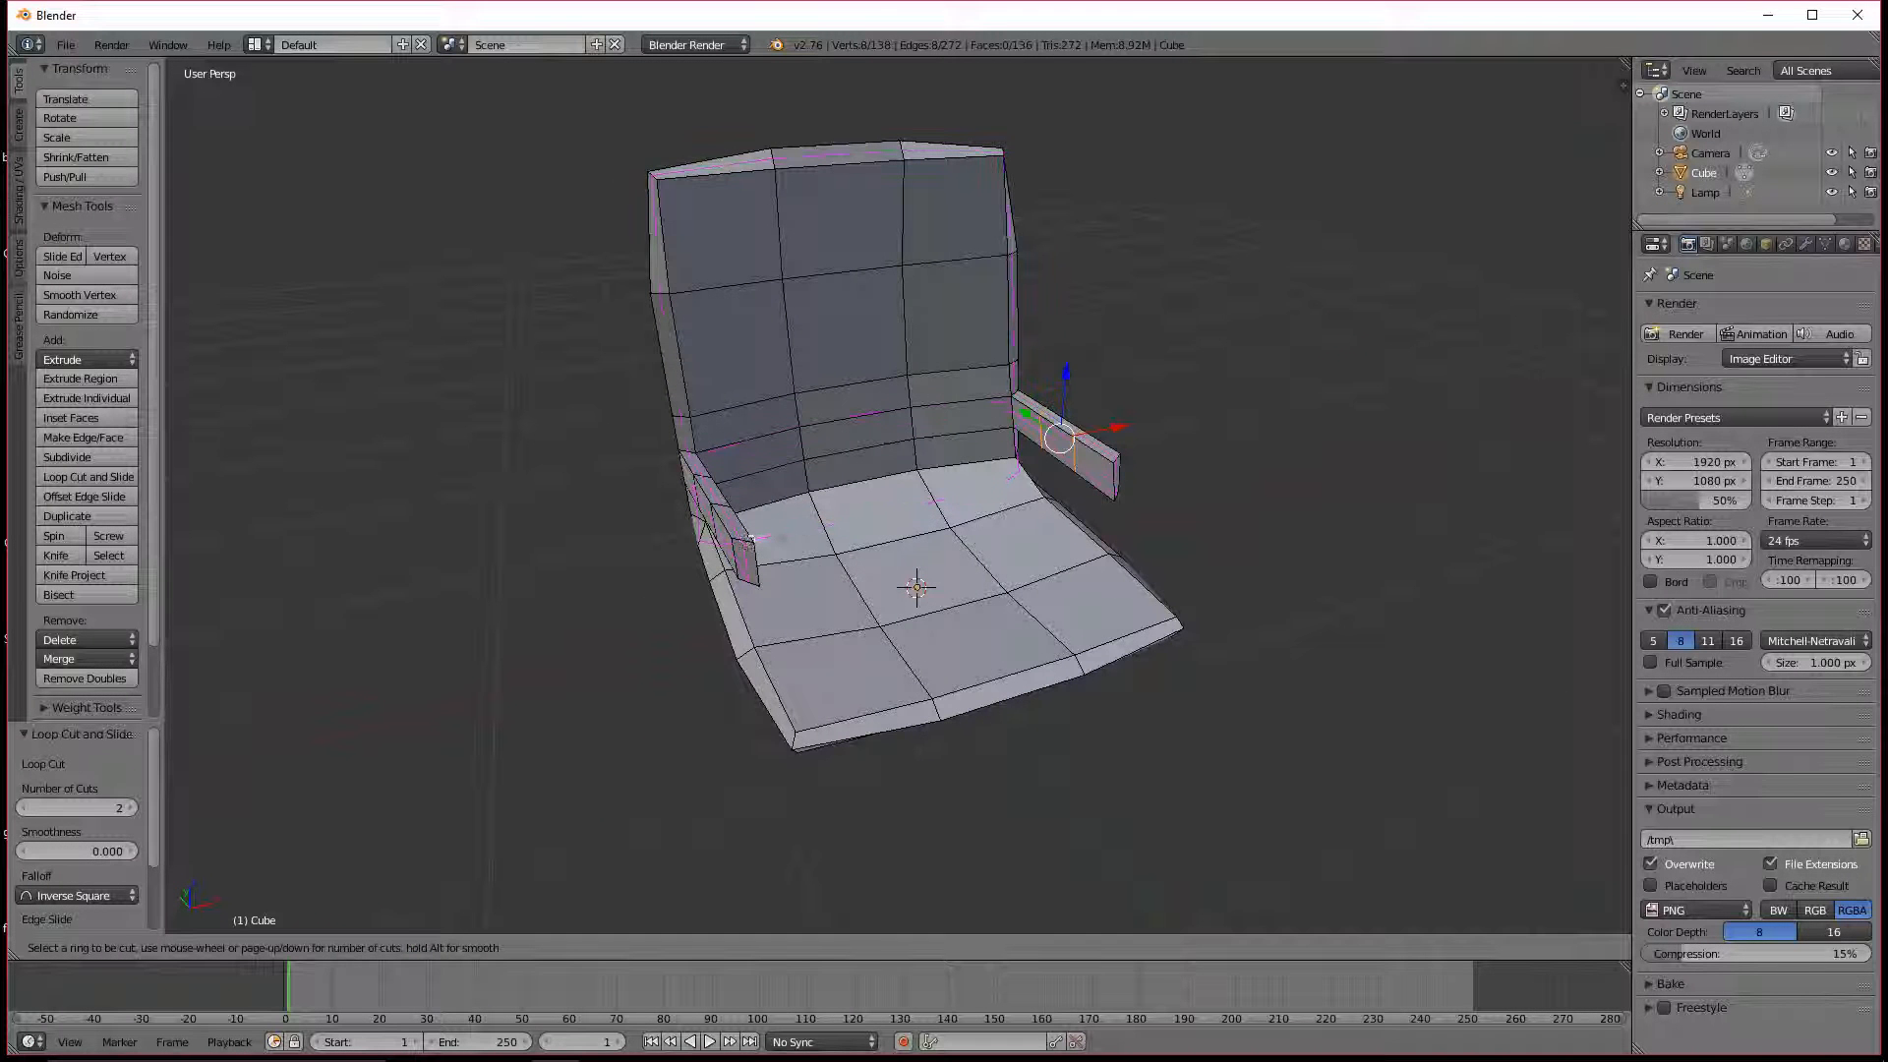
scroll(754, 553, "down", 1)
left_click(754, 552)
right_click(754, 552)
middle_click_drag(754, 553, 983, 545)
scroll(1028, 531, "up", 2)
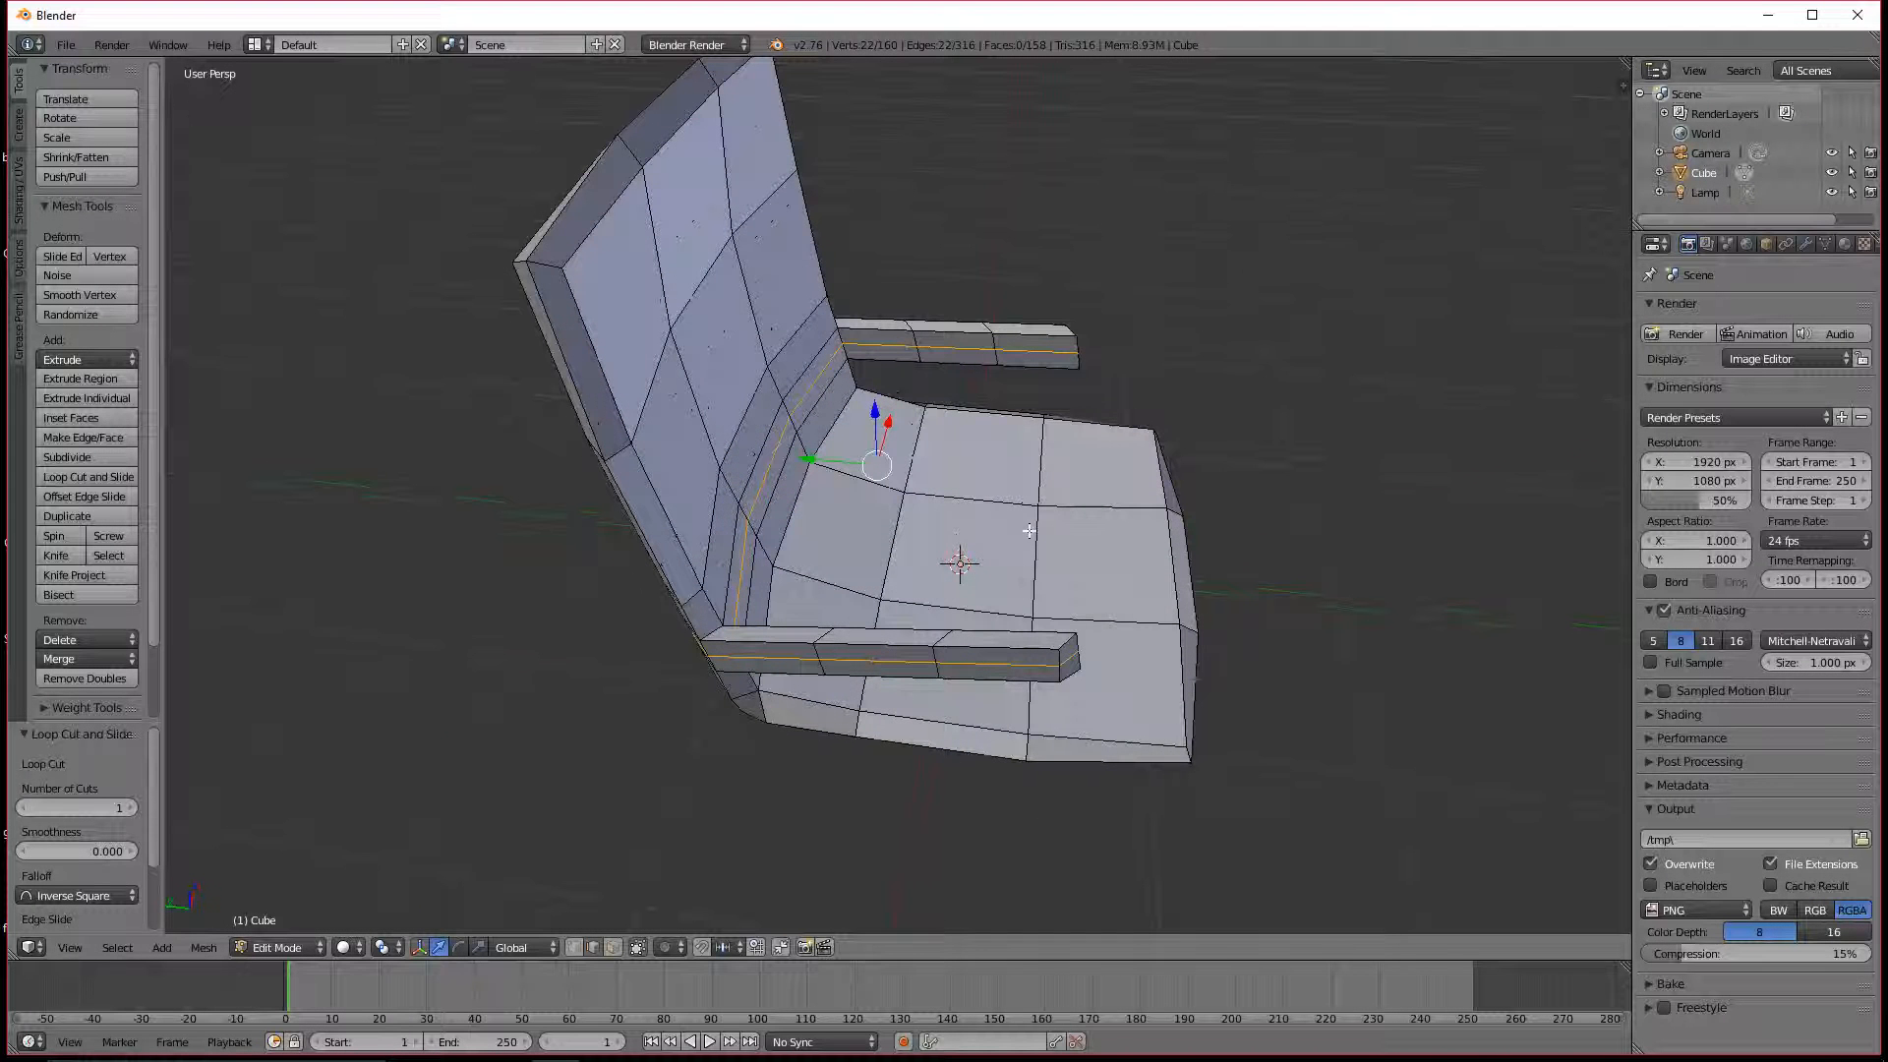
Step: Clear the selection, switch to wireframe display, and select the front two segments of both armrests
middle_click_drag(1173, 457, 1120, 452)
key("a")
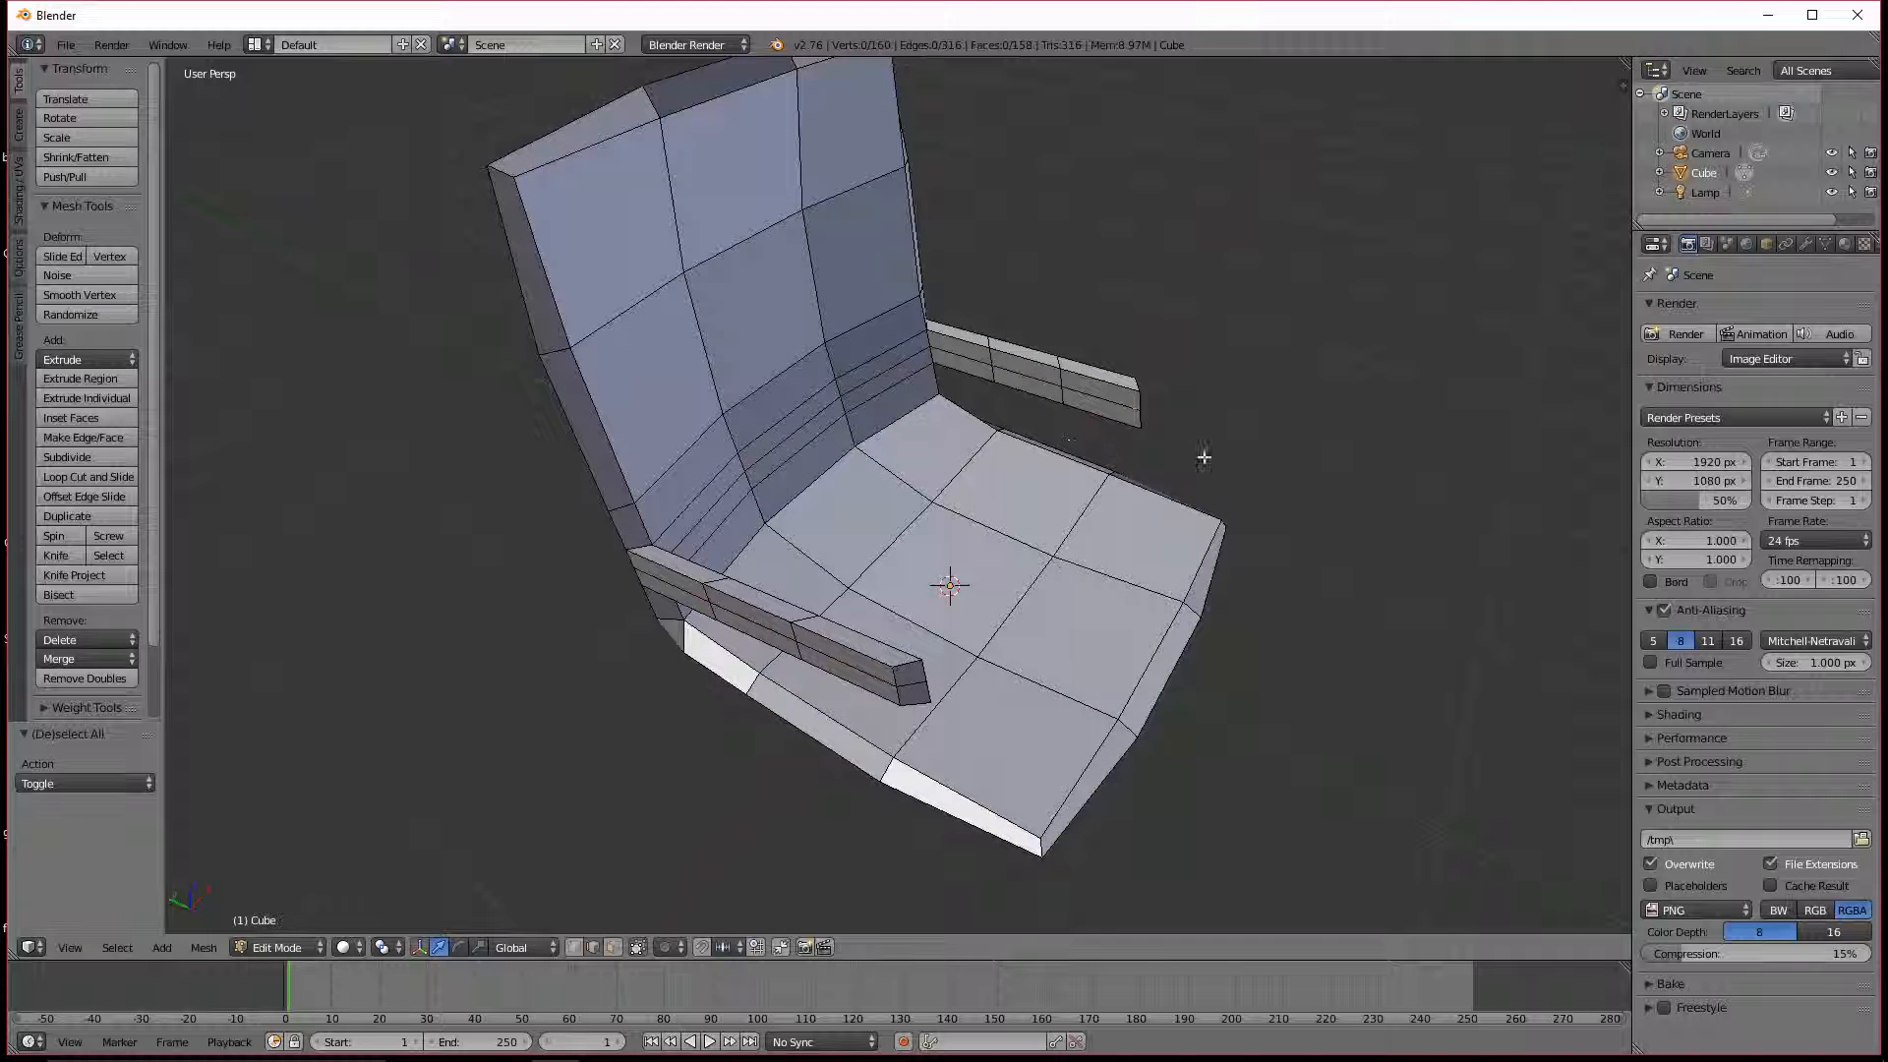
key("z")
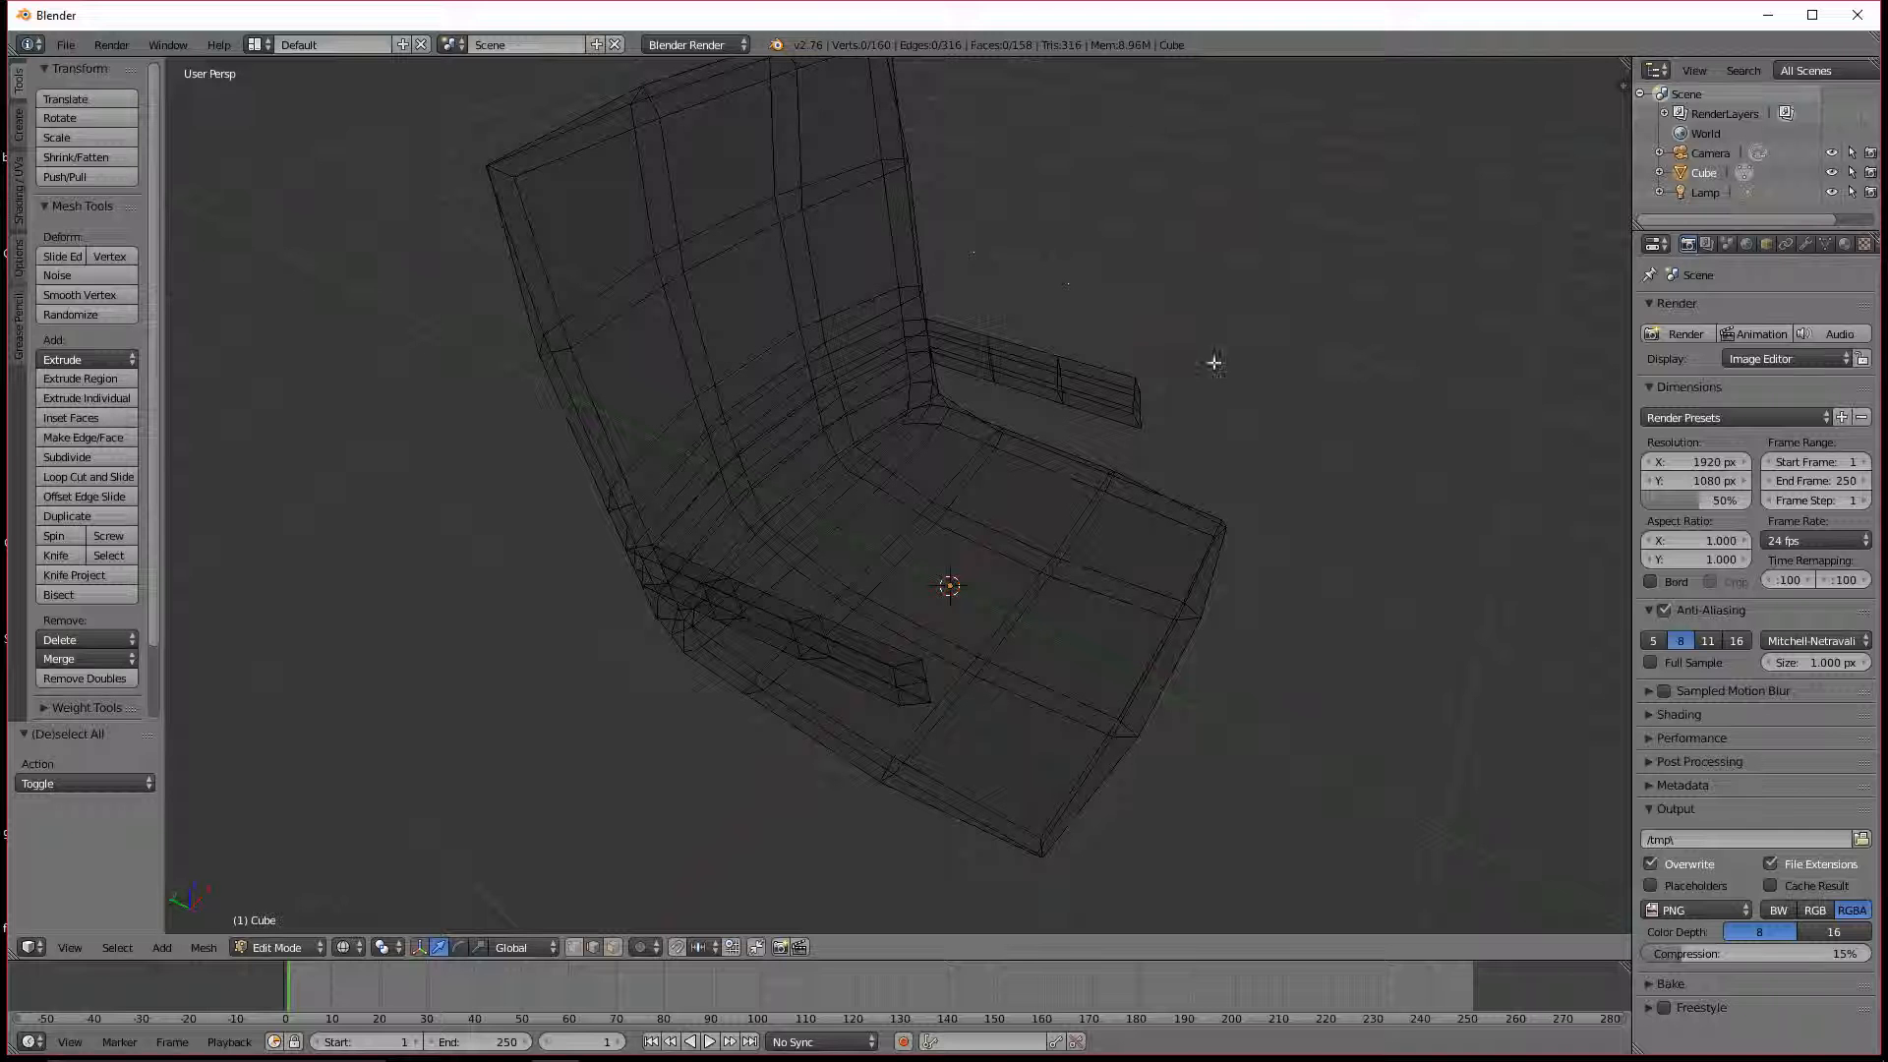
mouse_move(1108, 307)
left_mouse_down("ctrl")
mouse_move(990, 286)
mouse_move(969, 388)
mouse_move(1104, 434)
mouse_move(1227, 424)
left_mouse_up("ctrl")
middle_click_drag(1381, 429, 914, 374)
key("b")
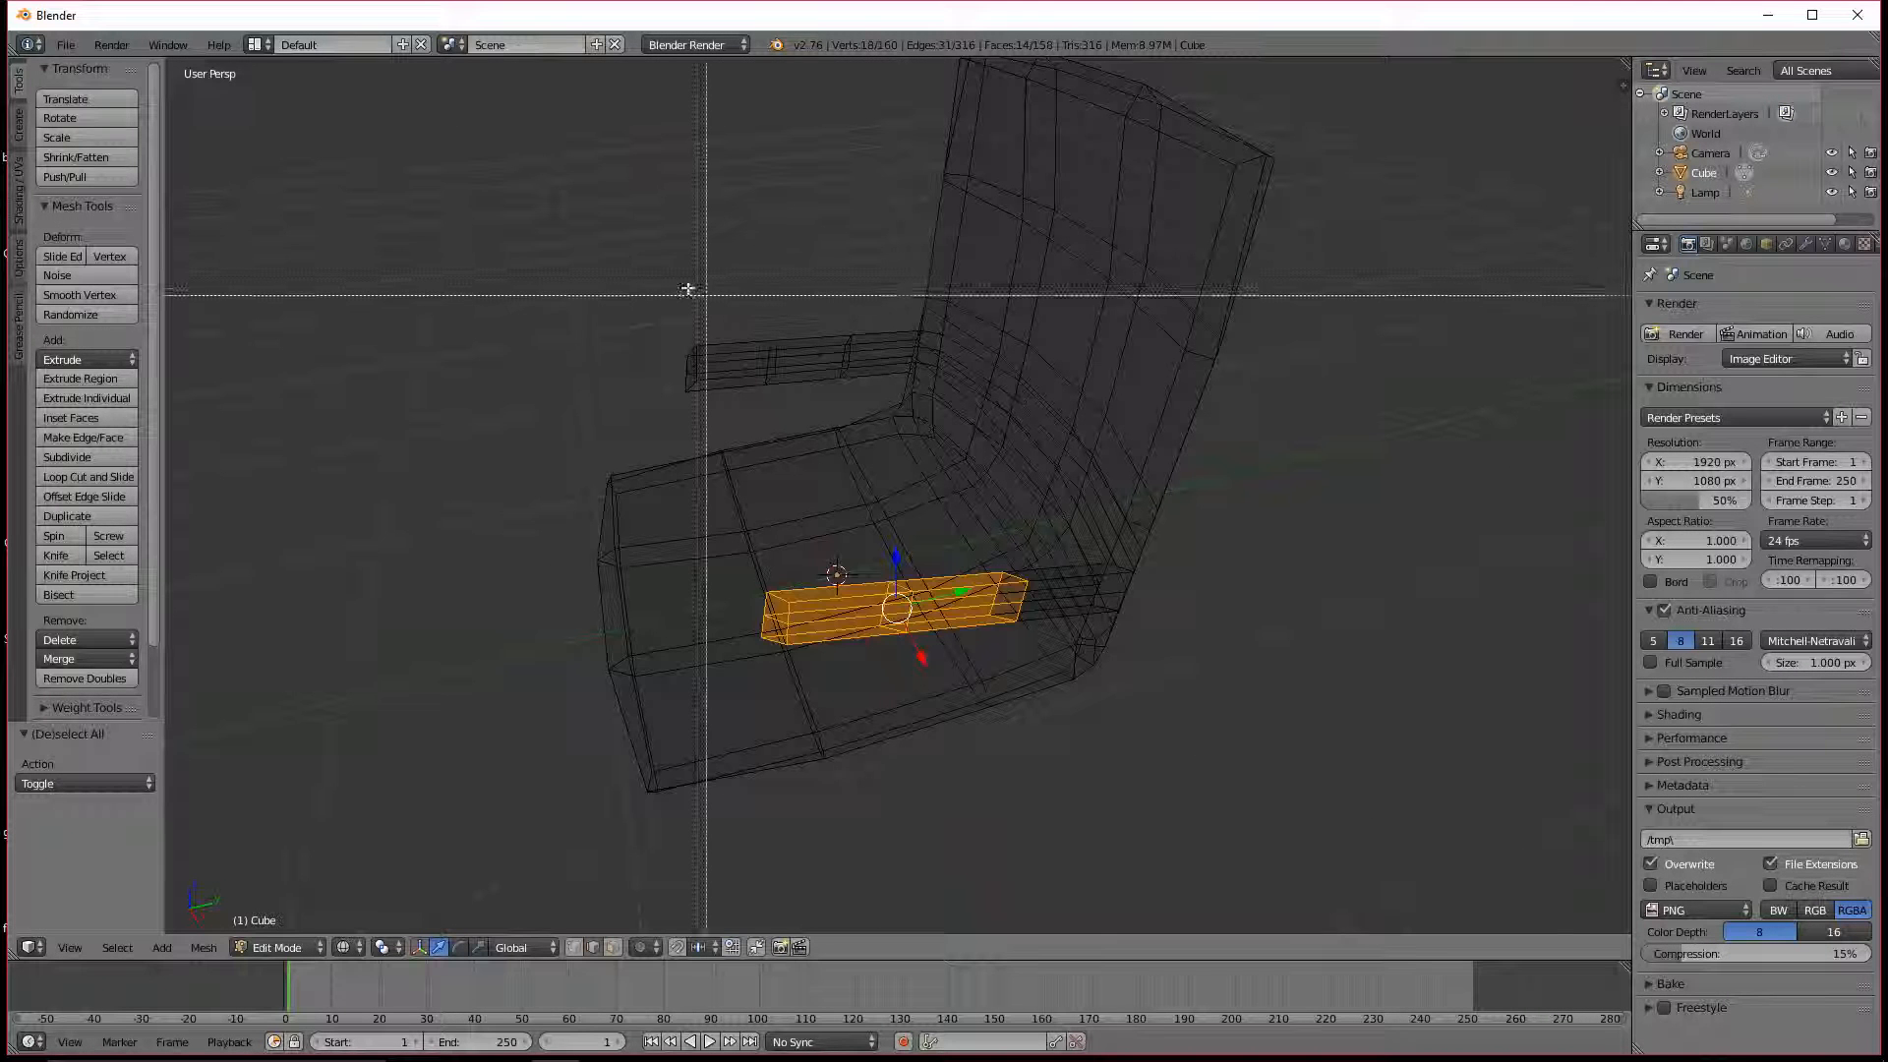
left_click_drag(623, 274, 869, 409)
key("b")
right_click(659, 381)
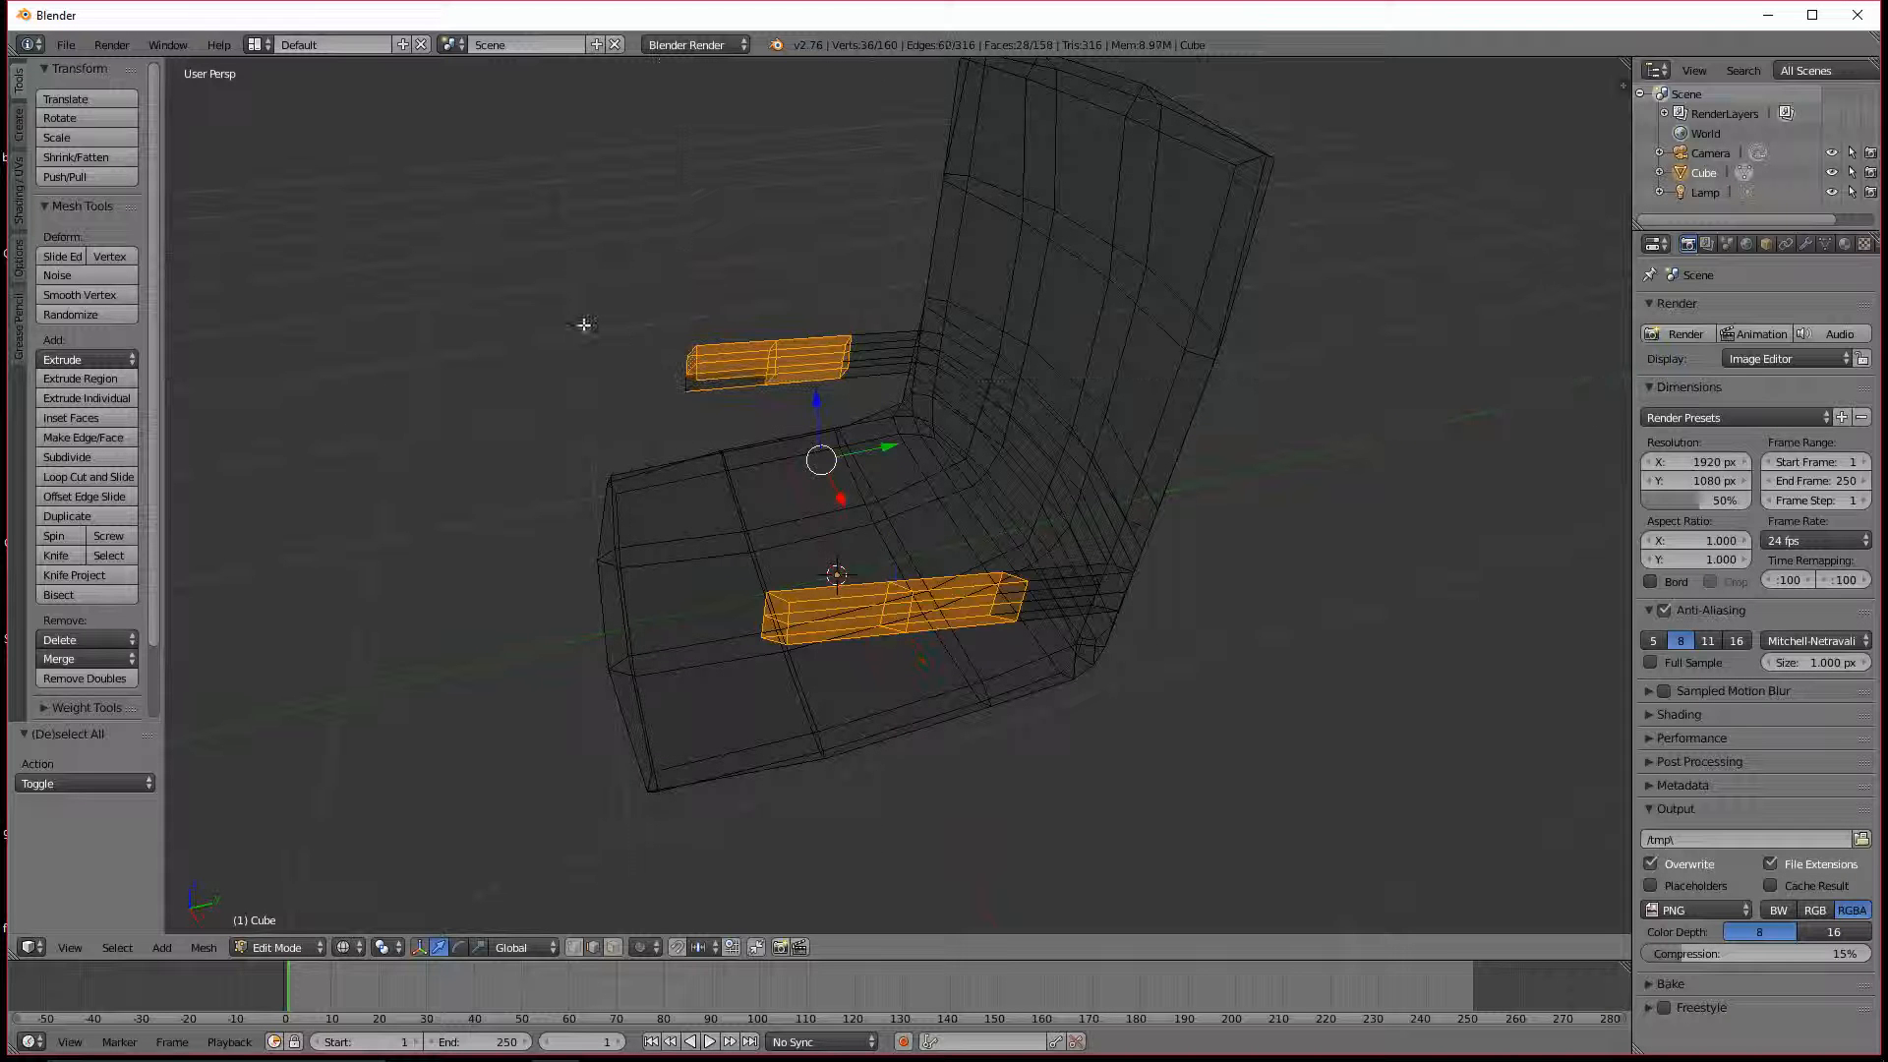
Step: Add the missing lower vertices of the far armrest so both armrests' front segments are fully selected
left_click_drag(564, 274, 775, 422)
key("b")
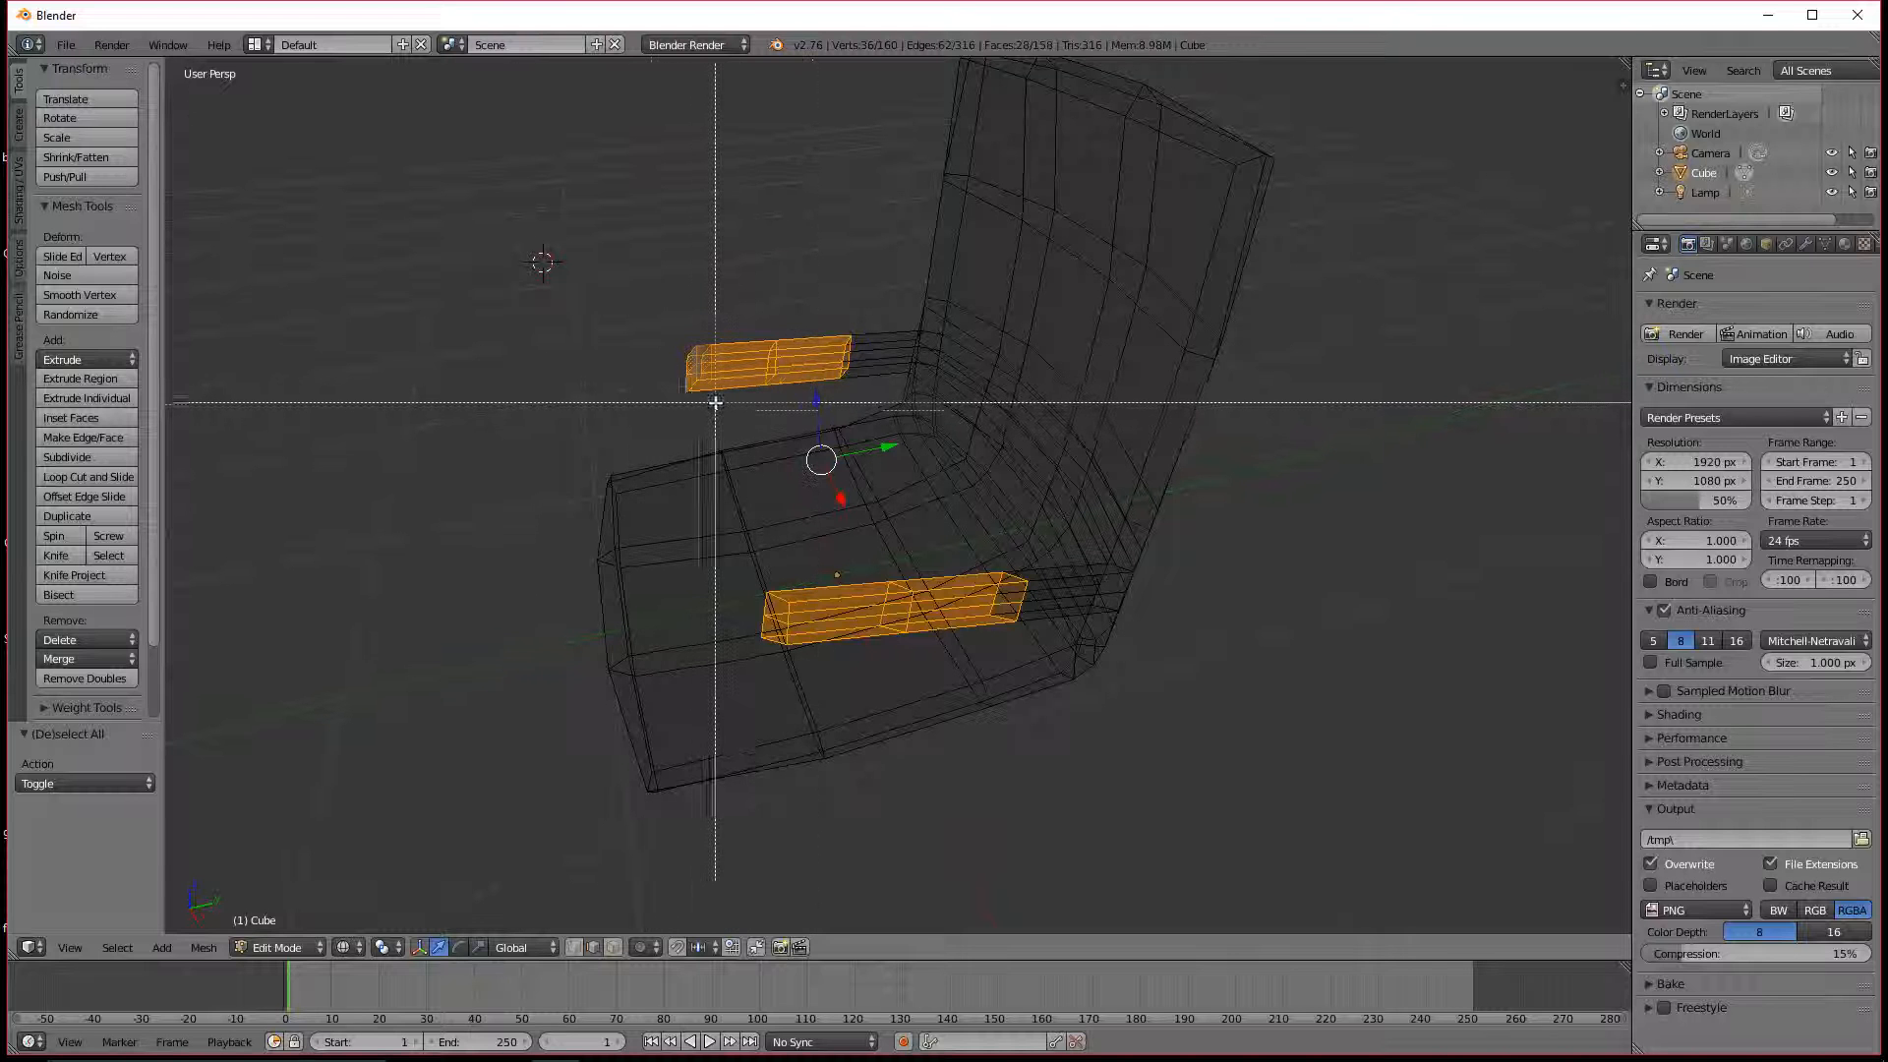
right_click(636, 411)
middle_click_drag(605, 429, 645, 409)
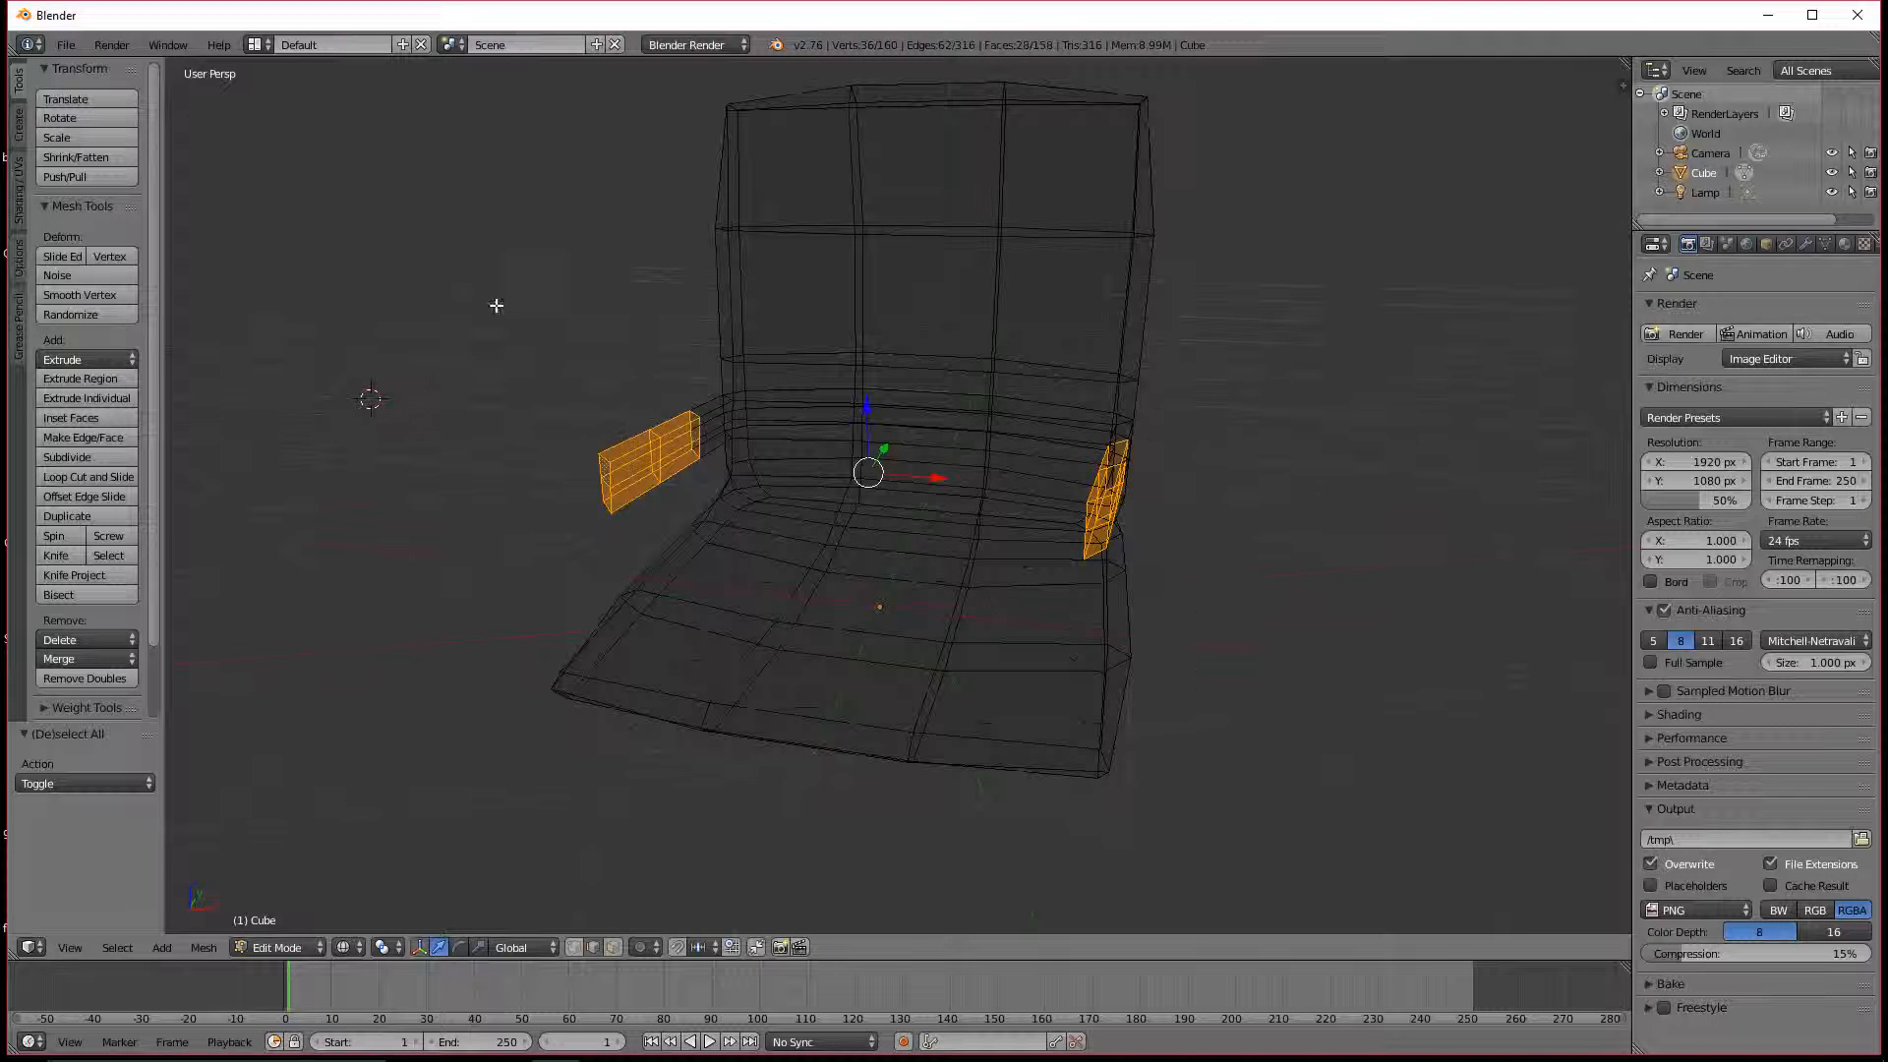
key("v")
key("v")
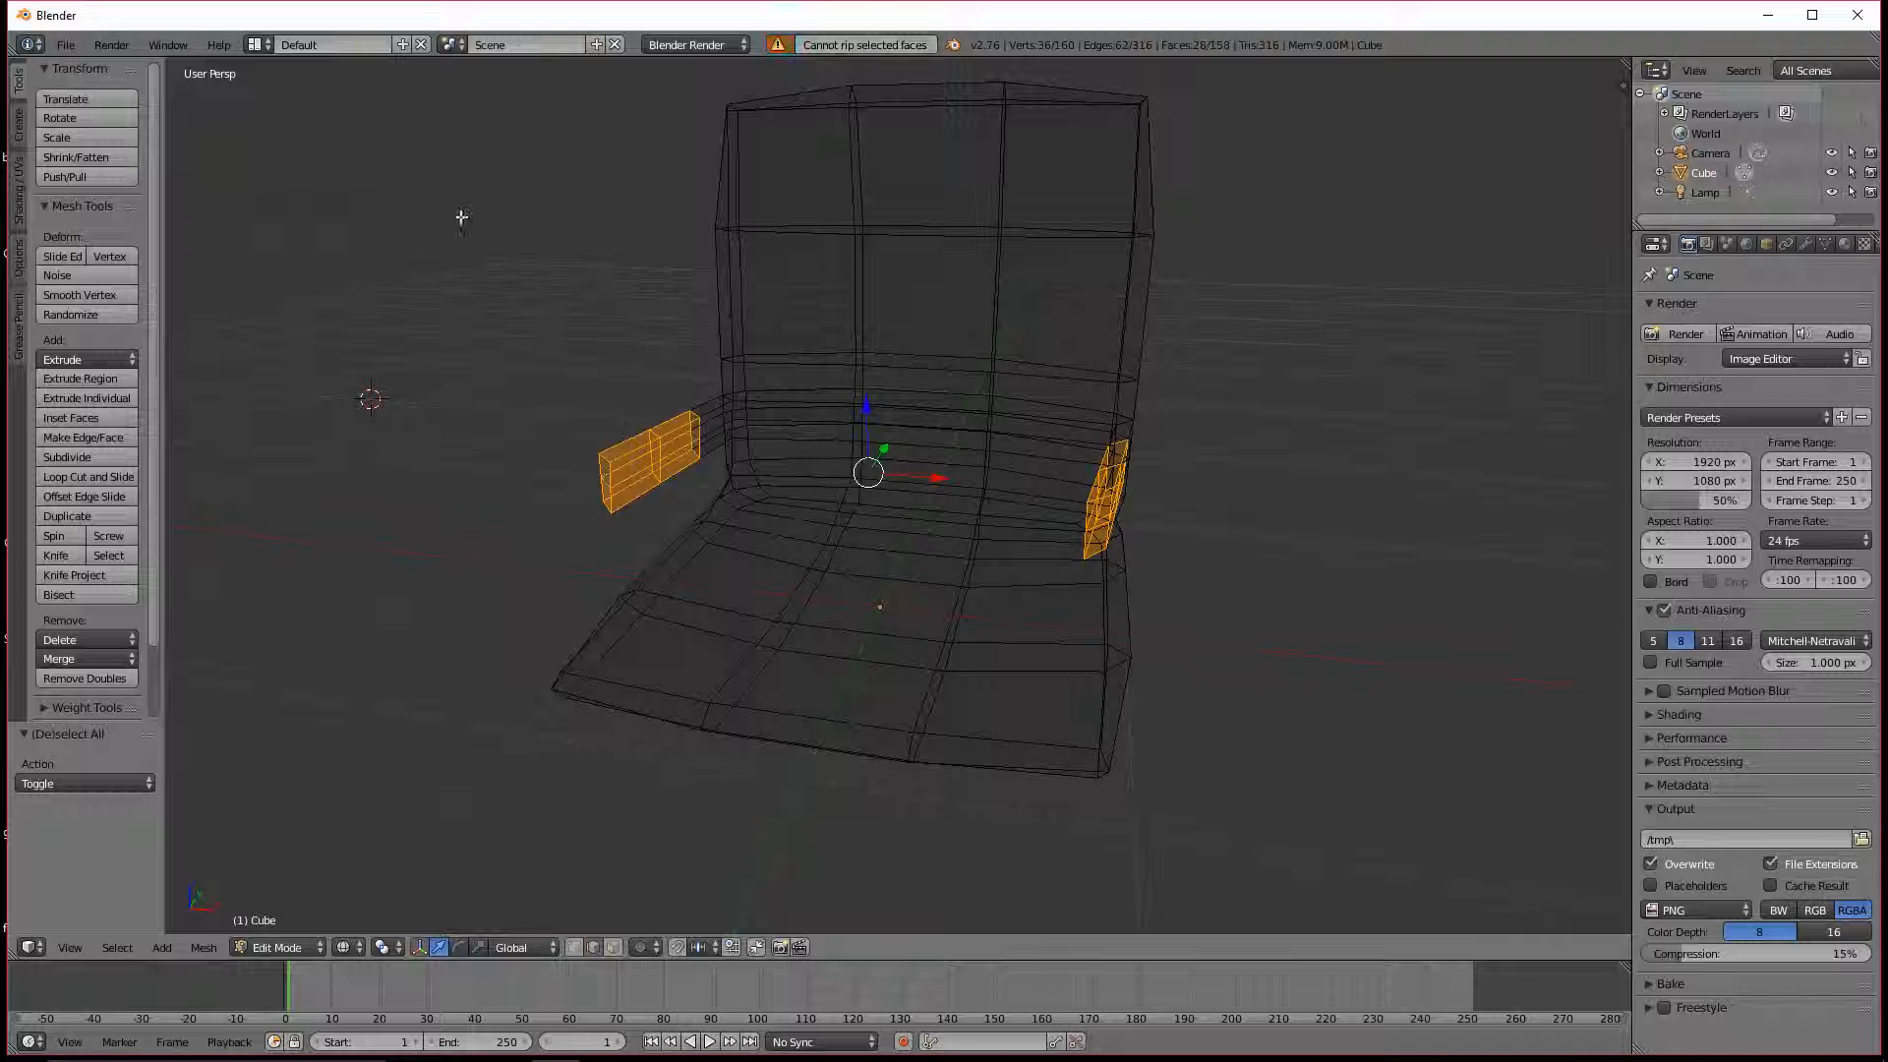
key("b")
left_click_drag(324, 168, 466, 376)
middle_click_drag(466, 376, 686, 449)
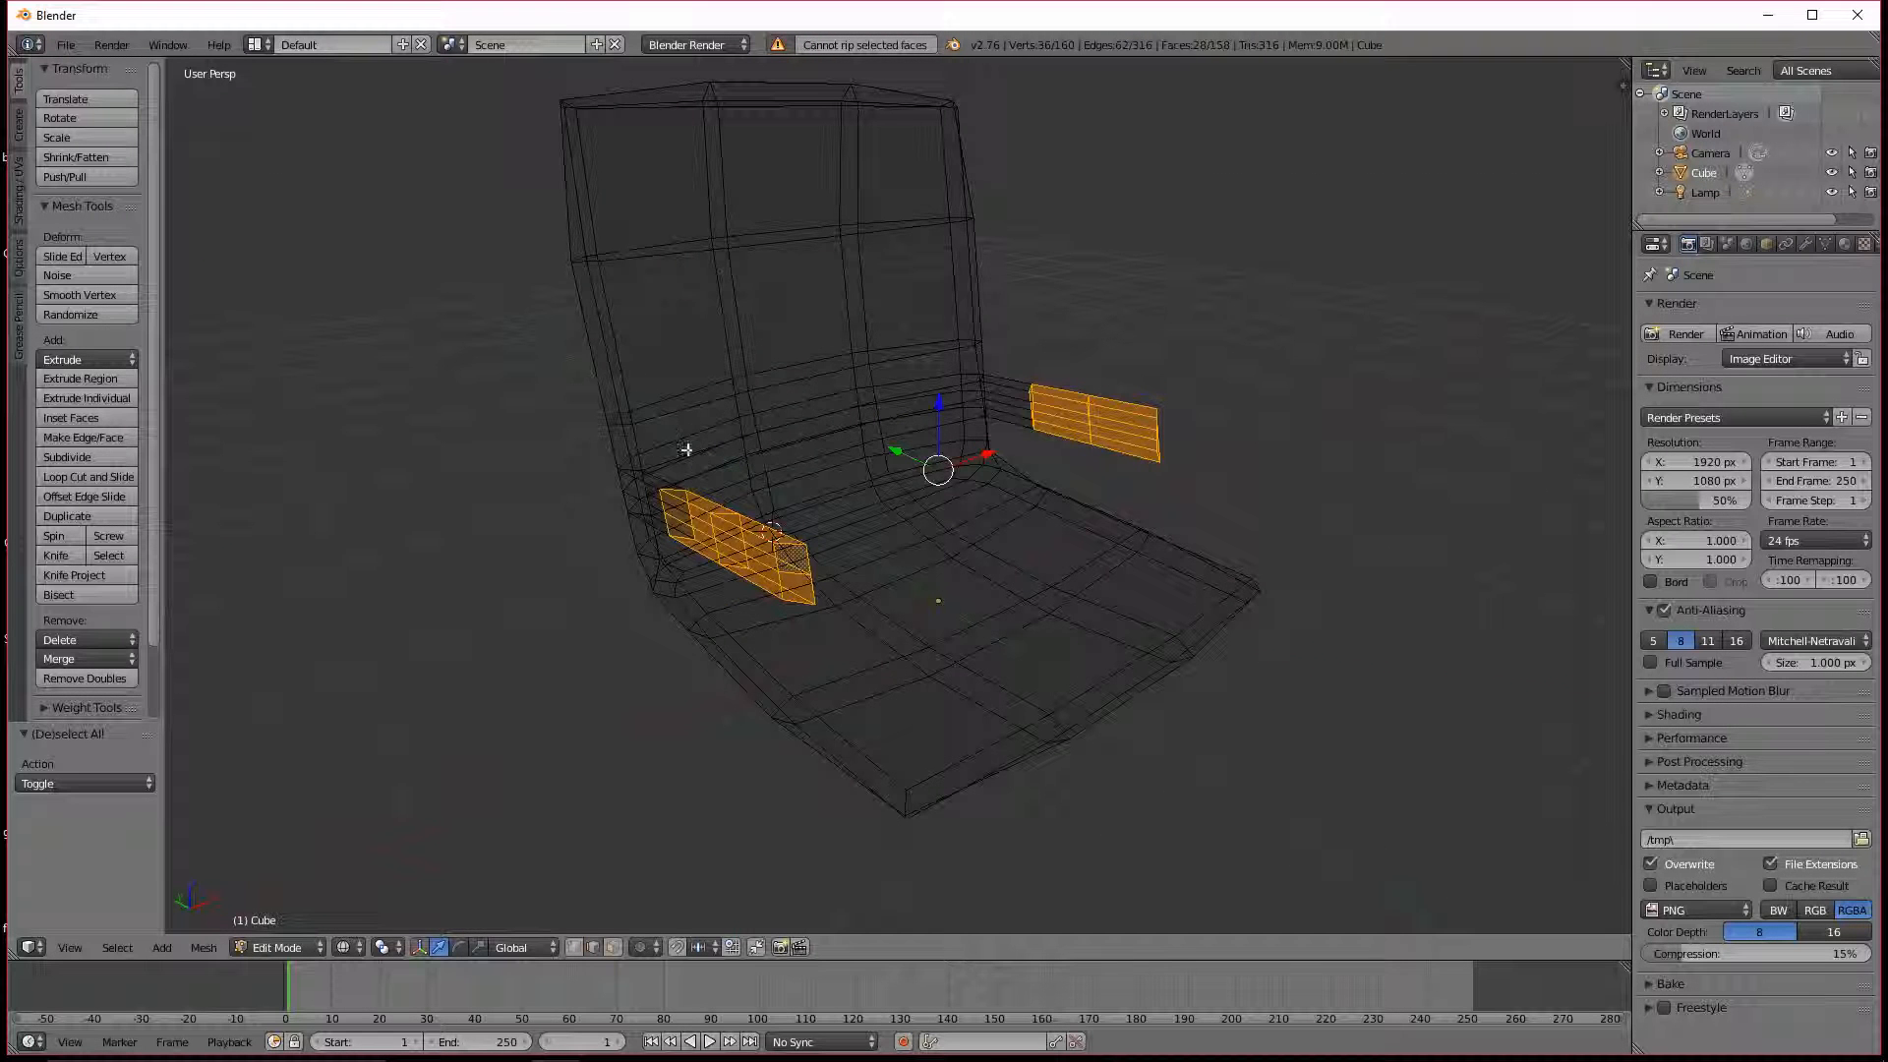
Step: Return to solid display and smooth the selected armrest vertices once with a factor of 0.500
key("z")
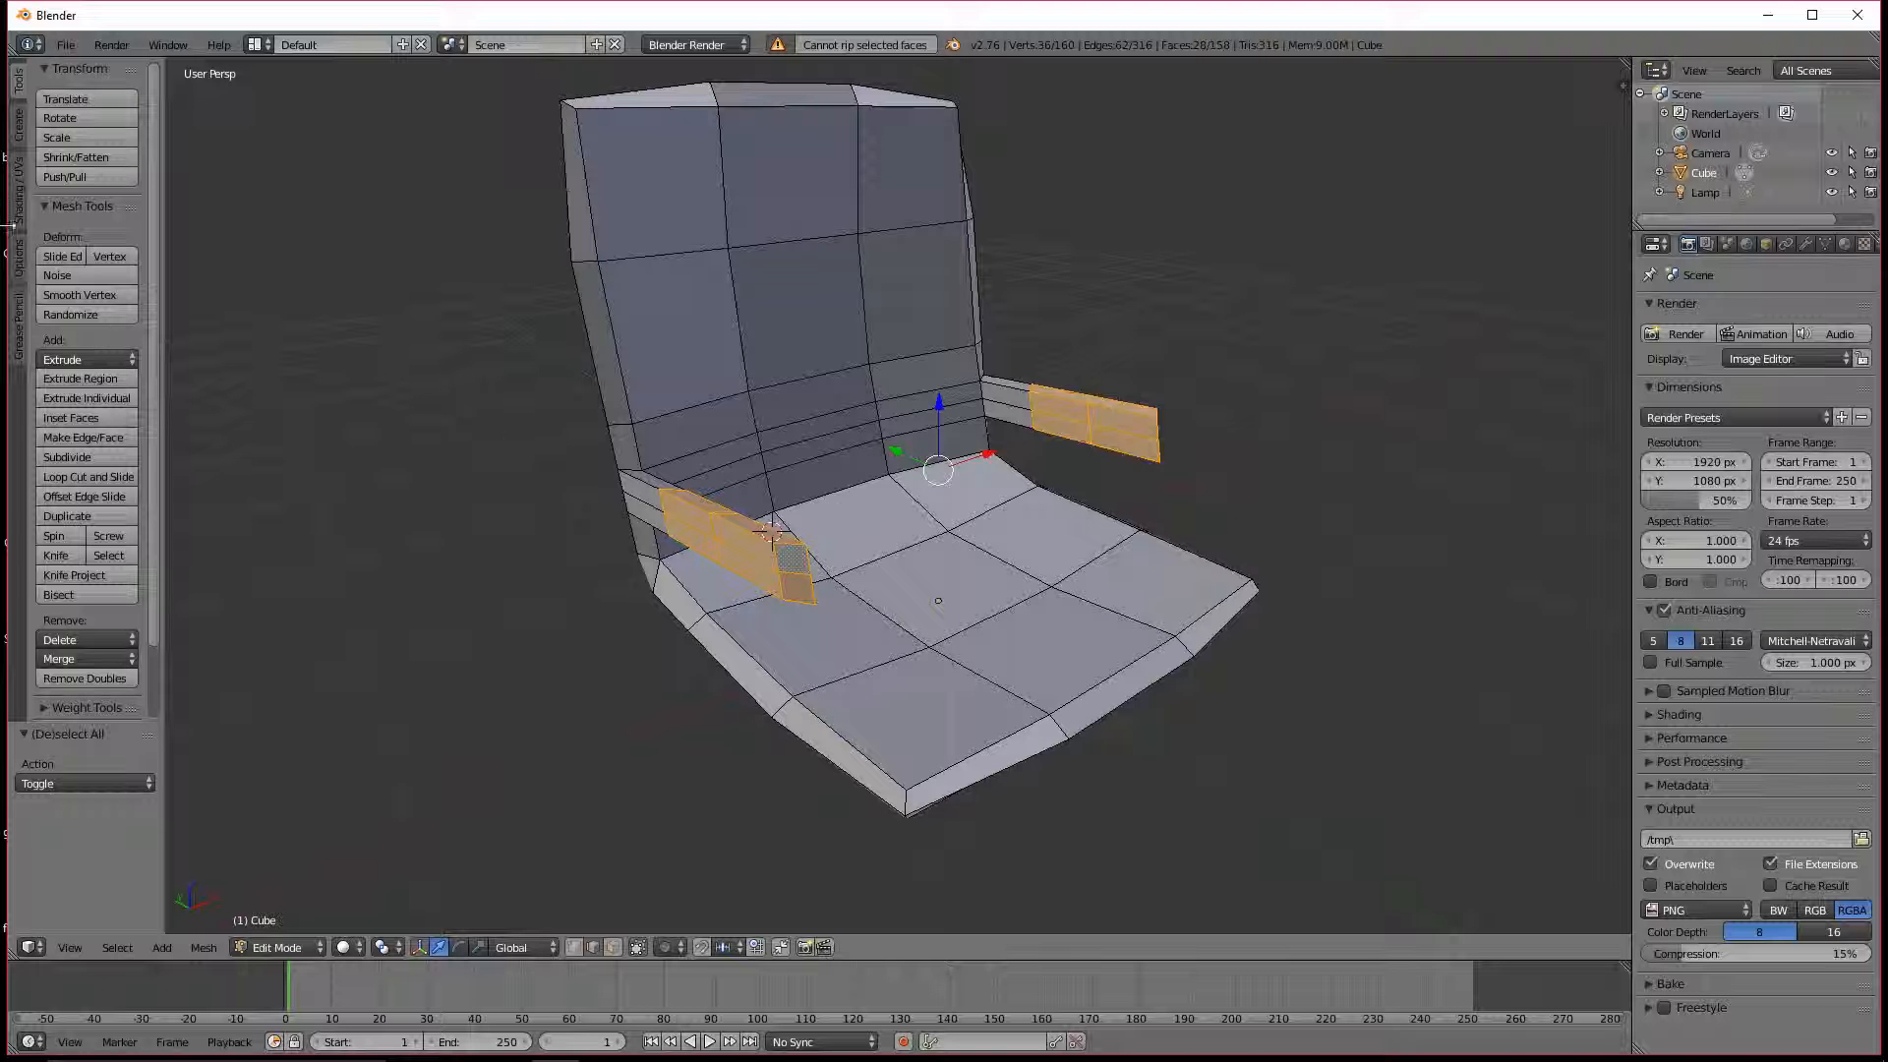
left_click(87, 292)
middle_click_drag(894, 606, 752, 562)
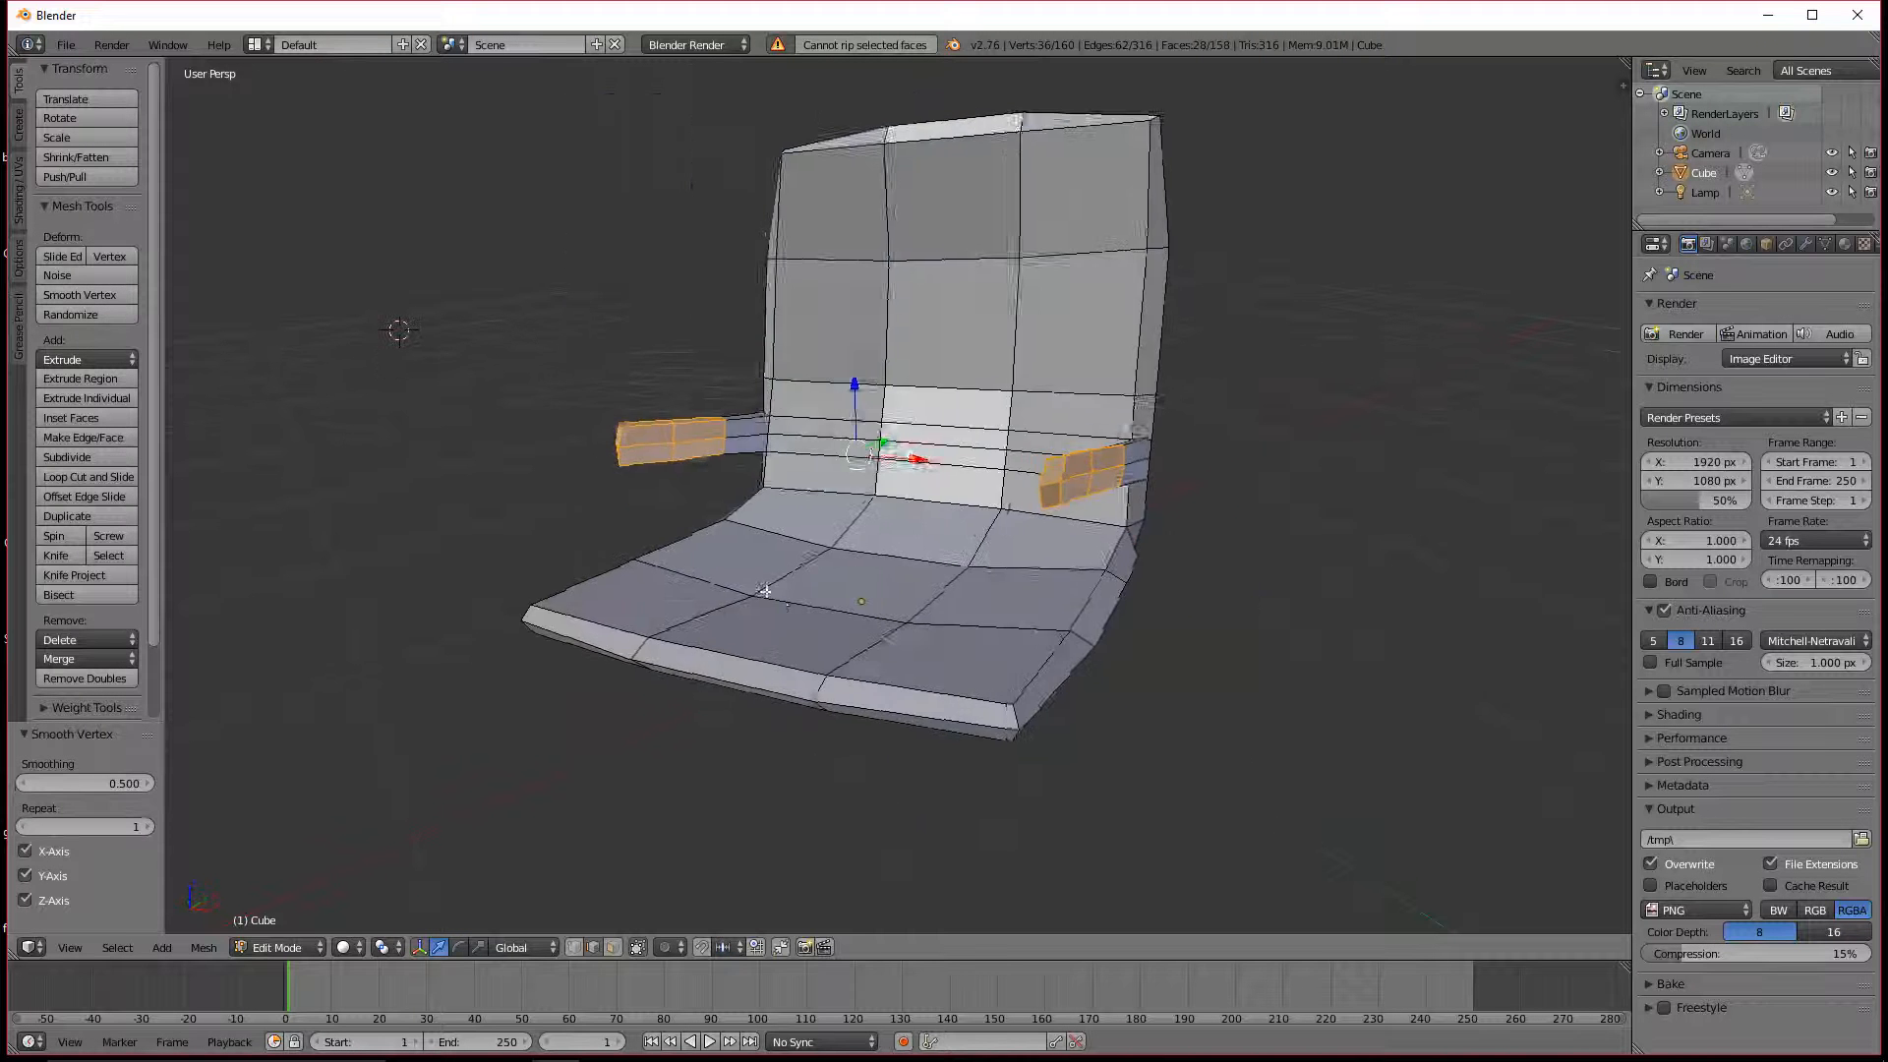
key("Tab")
mouse_move(901, 668)
middle_mouse_down()
mouse_move(708, 645)
mouse_move(885, 649)
middle_mouse_up()
key("Tab")
Step: Scale the selected front segments of both armrests by 1.614 along Z
key("s")
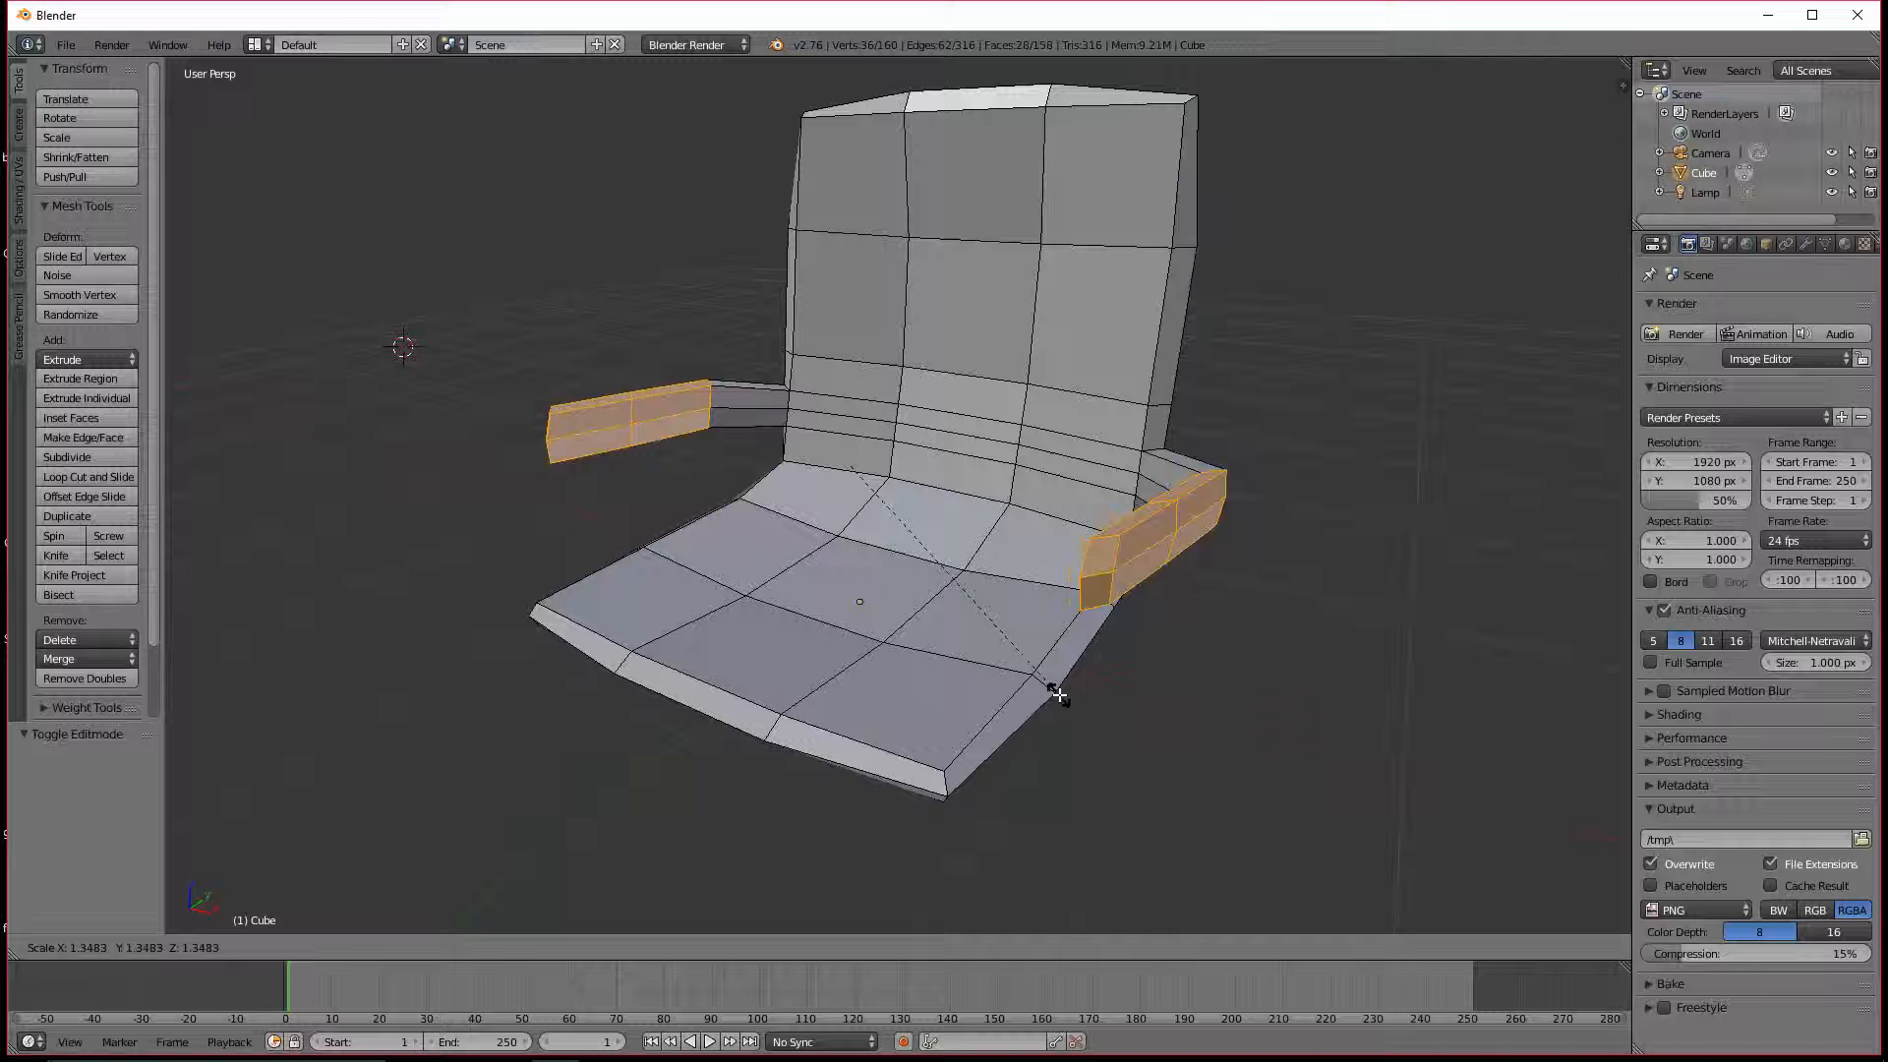
key("z")
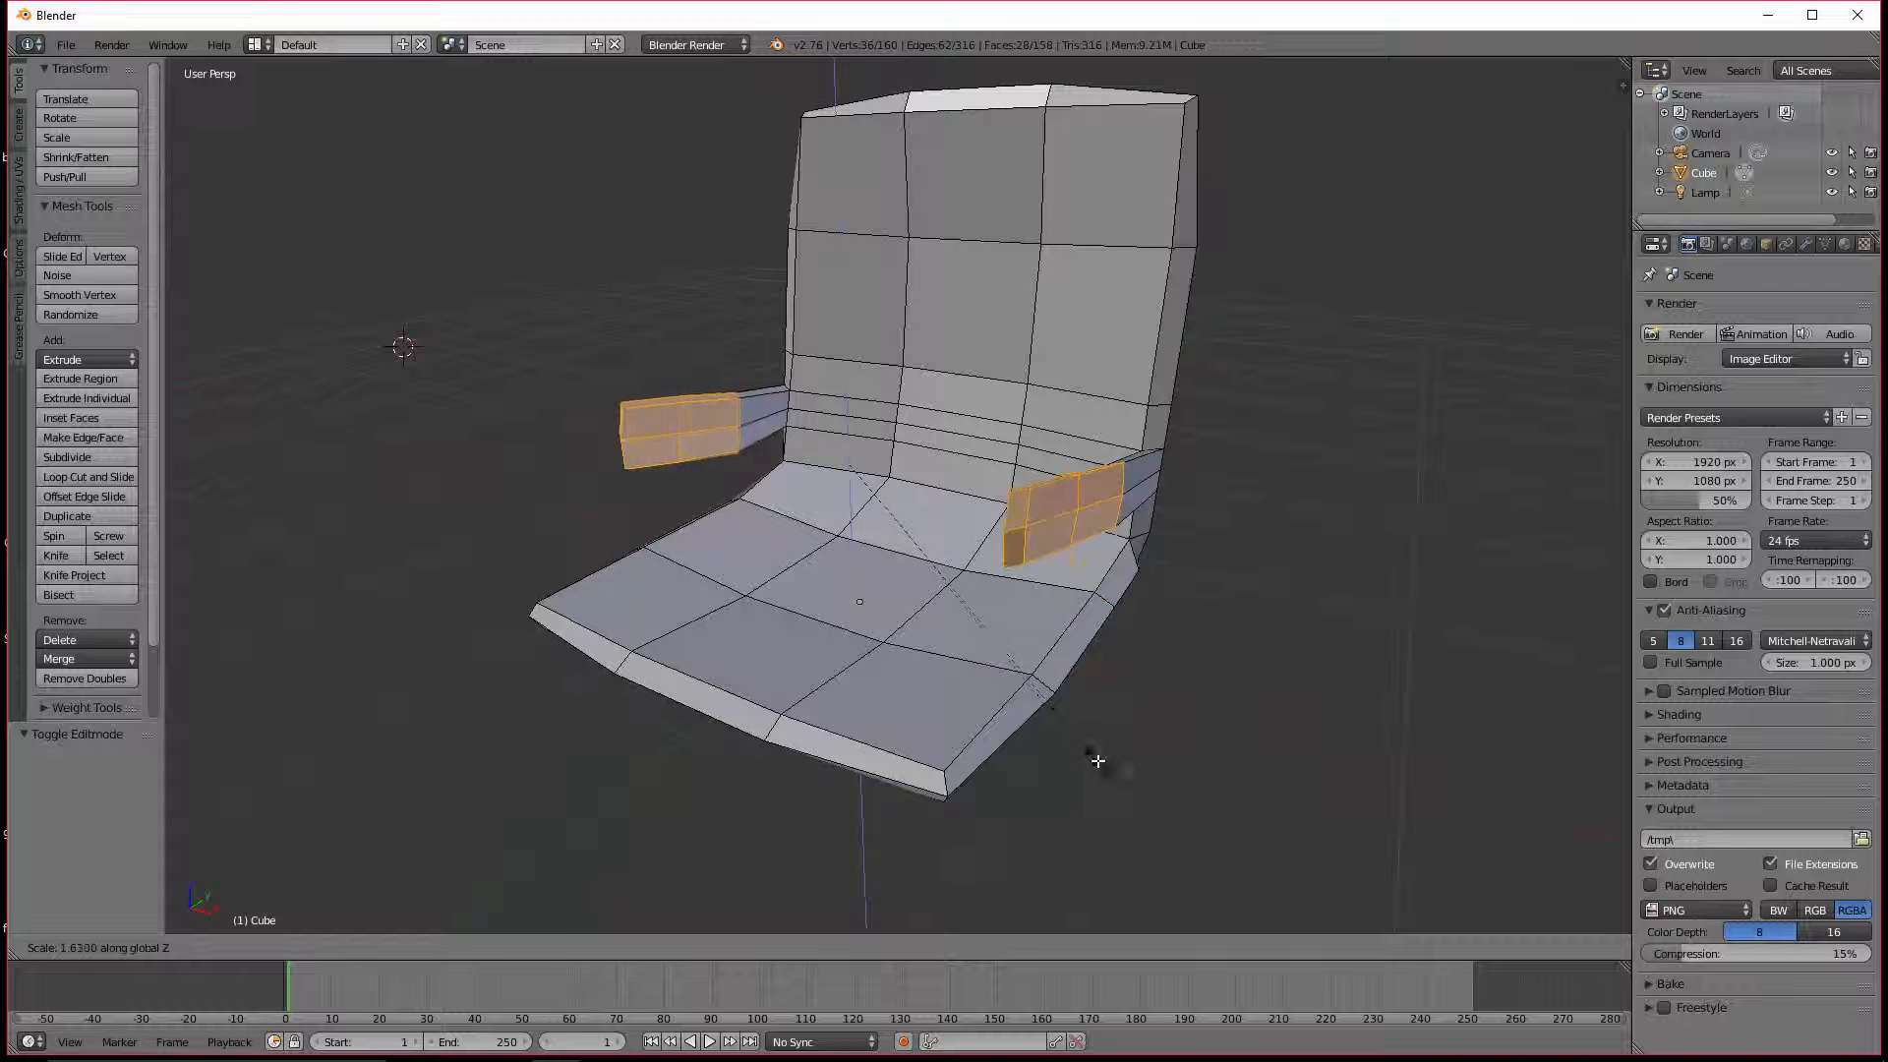
left_click(1076, 744)
Step: In face select mode, select the underside face of each armrest beside the backrest and lower both slightly along Z
middle_click_drag(694, 607, 865, 531)
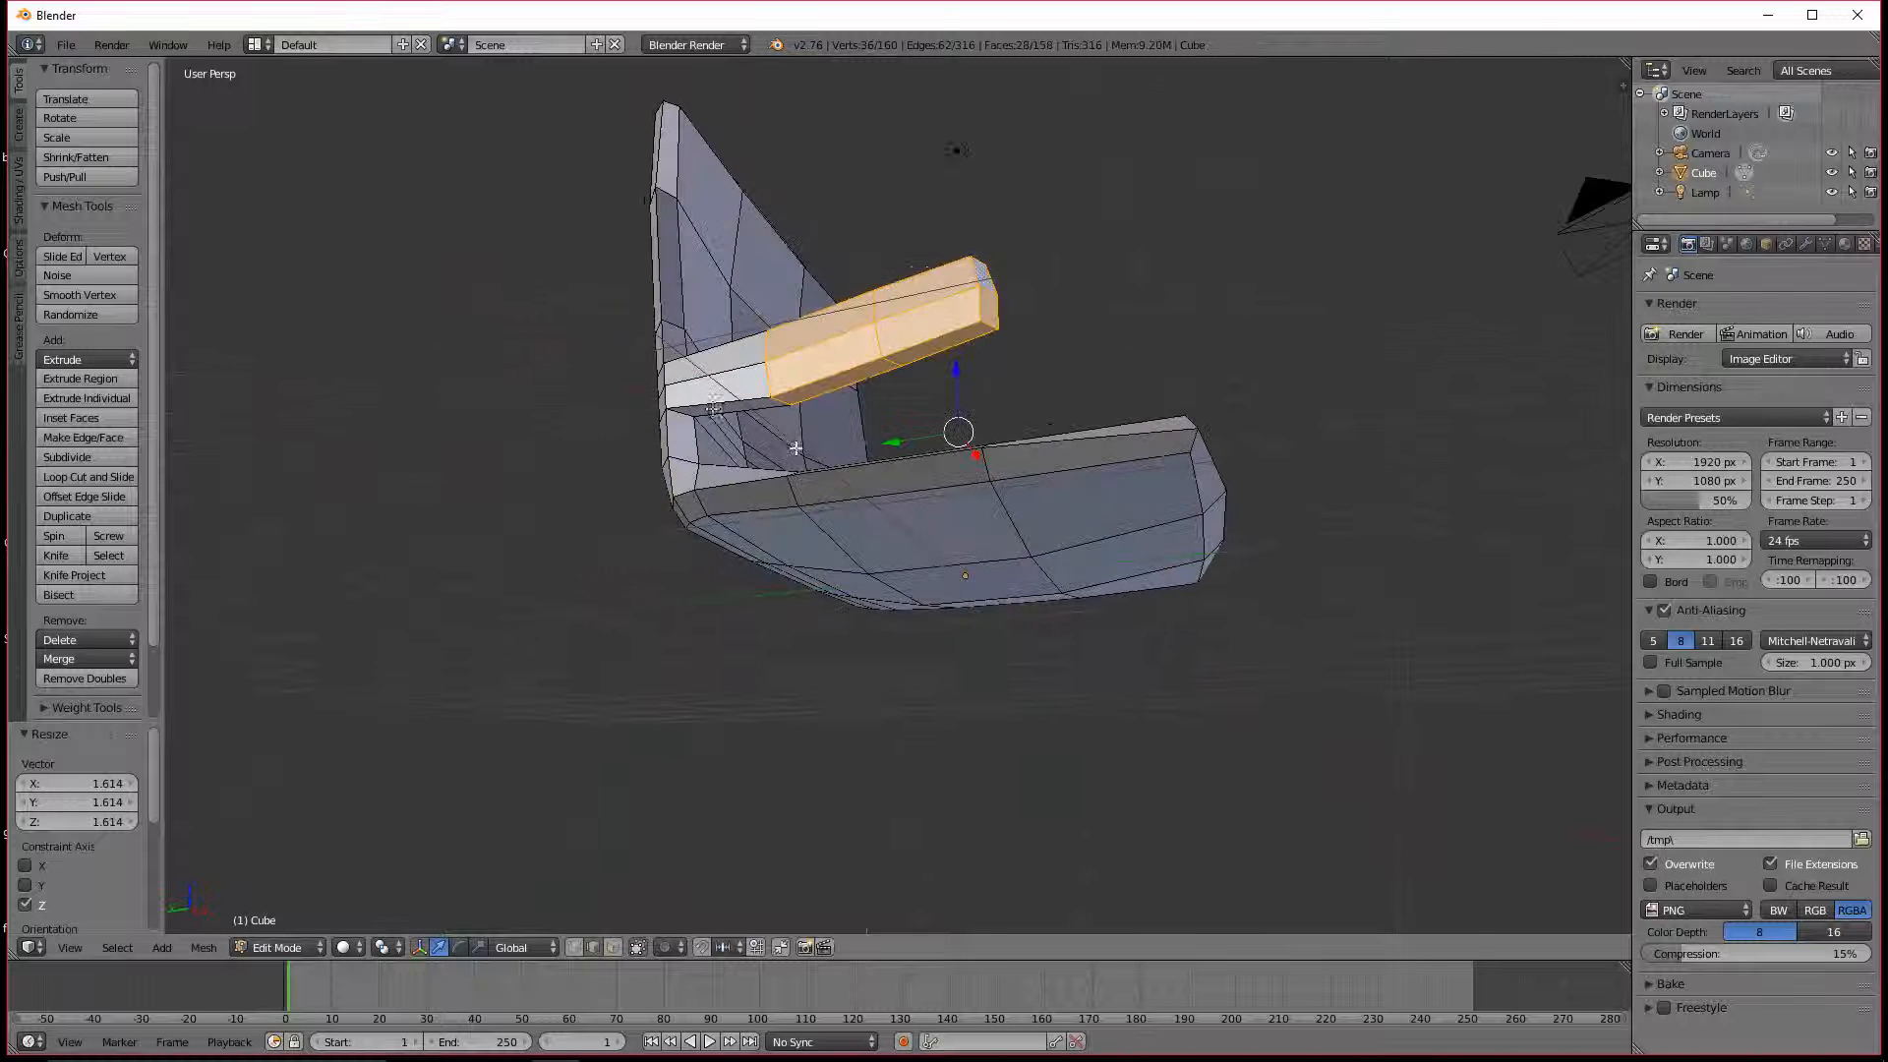
right_click(708, 405)
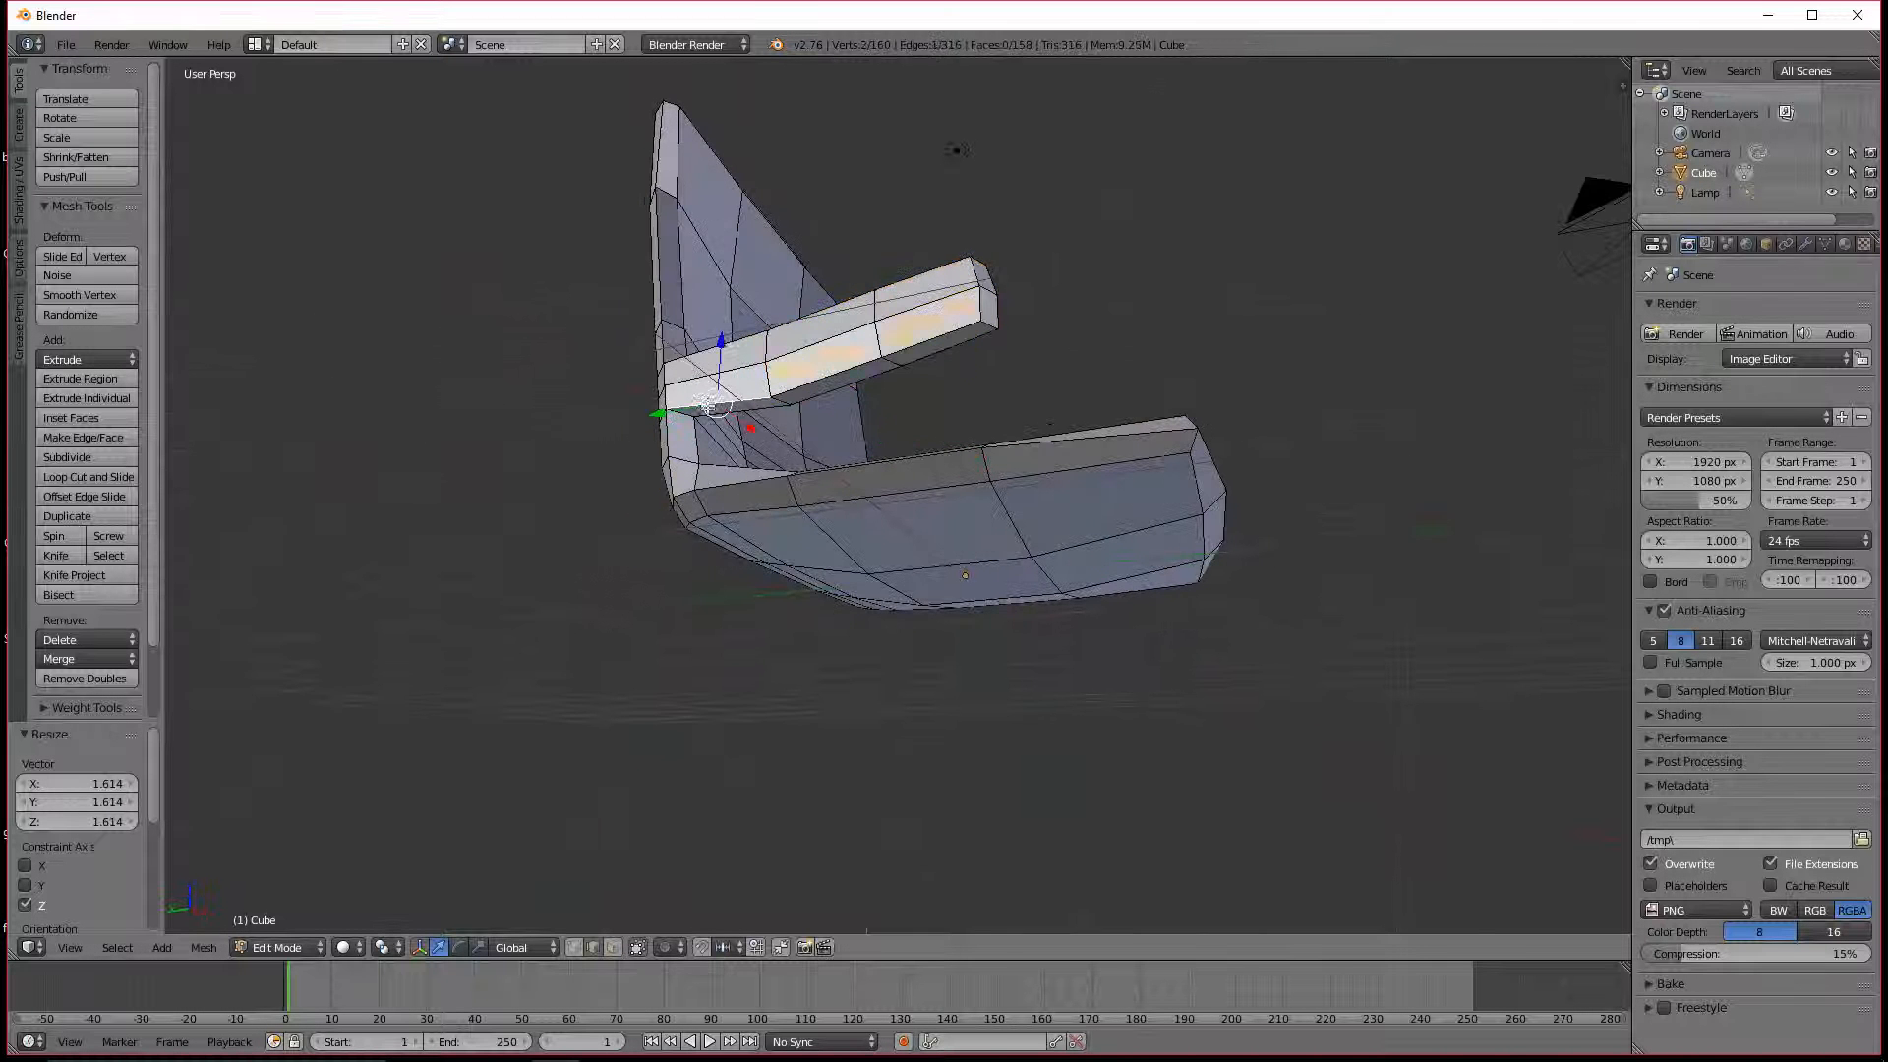
left_click(611, 950)
right_click(724, 405)
middle_click_drag(1185, 488, 845, 511)
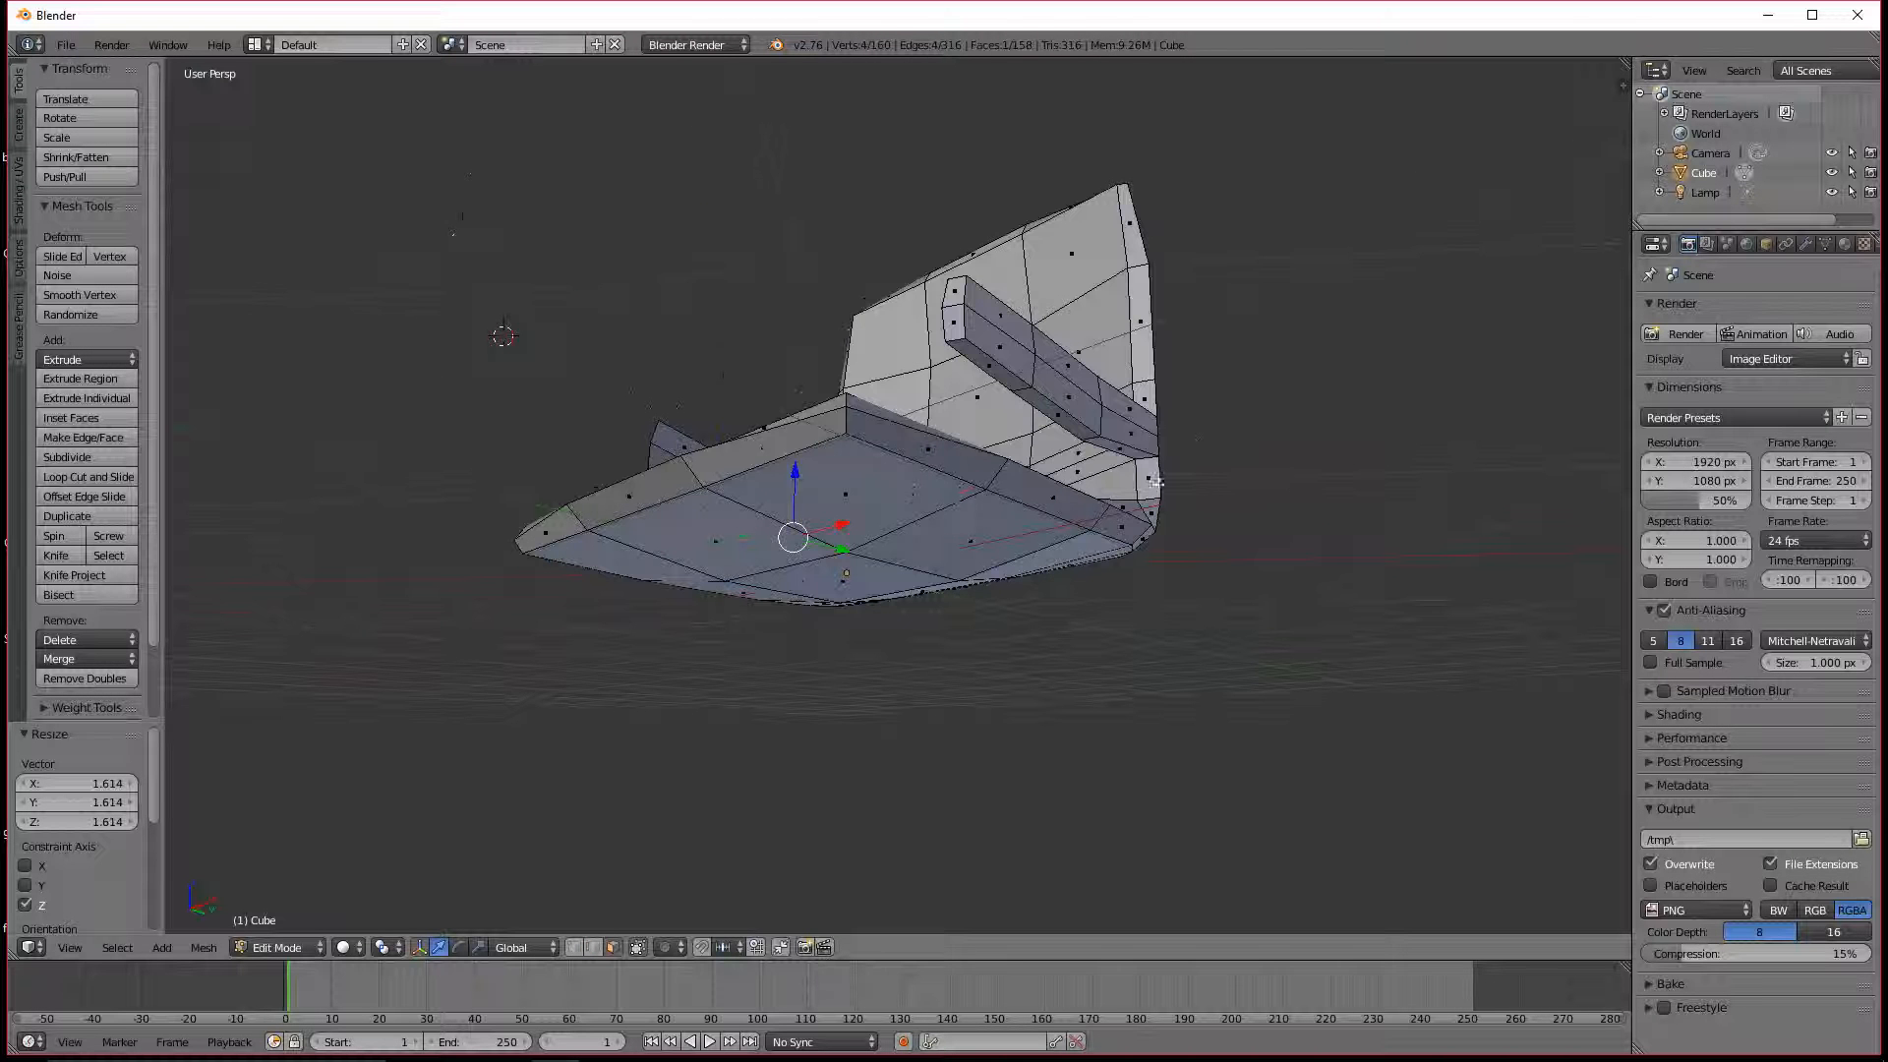
right_click(1102, 449)
middle_click_drag(1106, 517, 1112, 522)
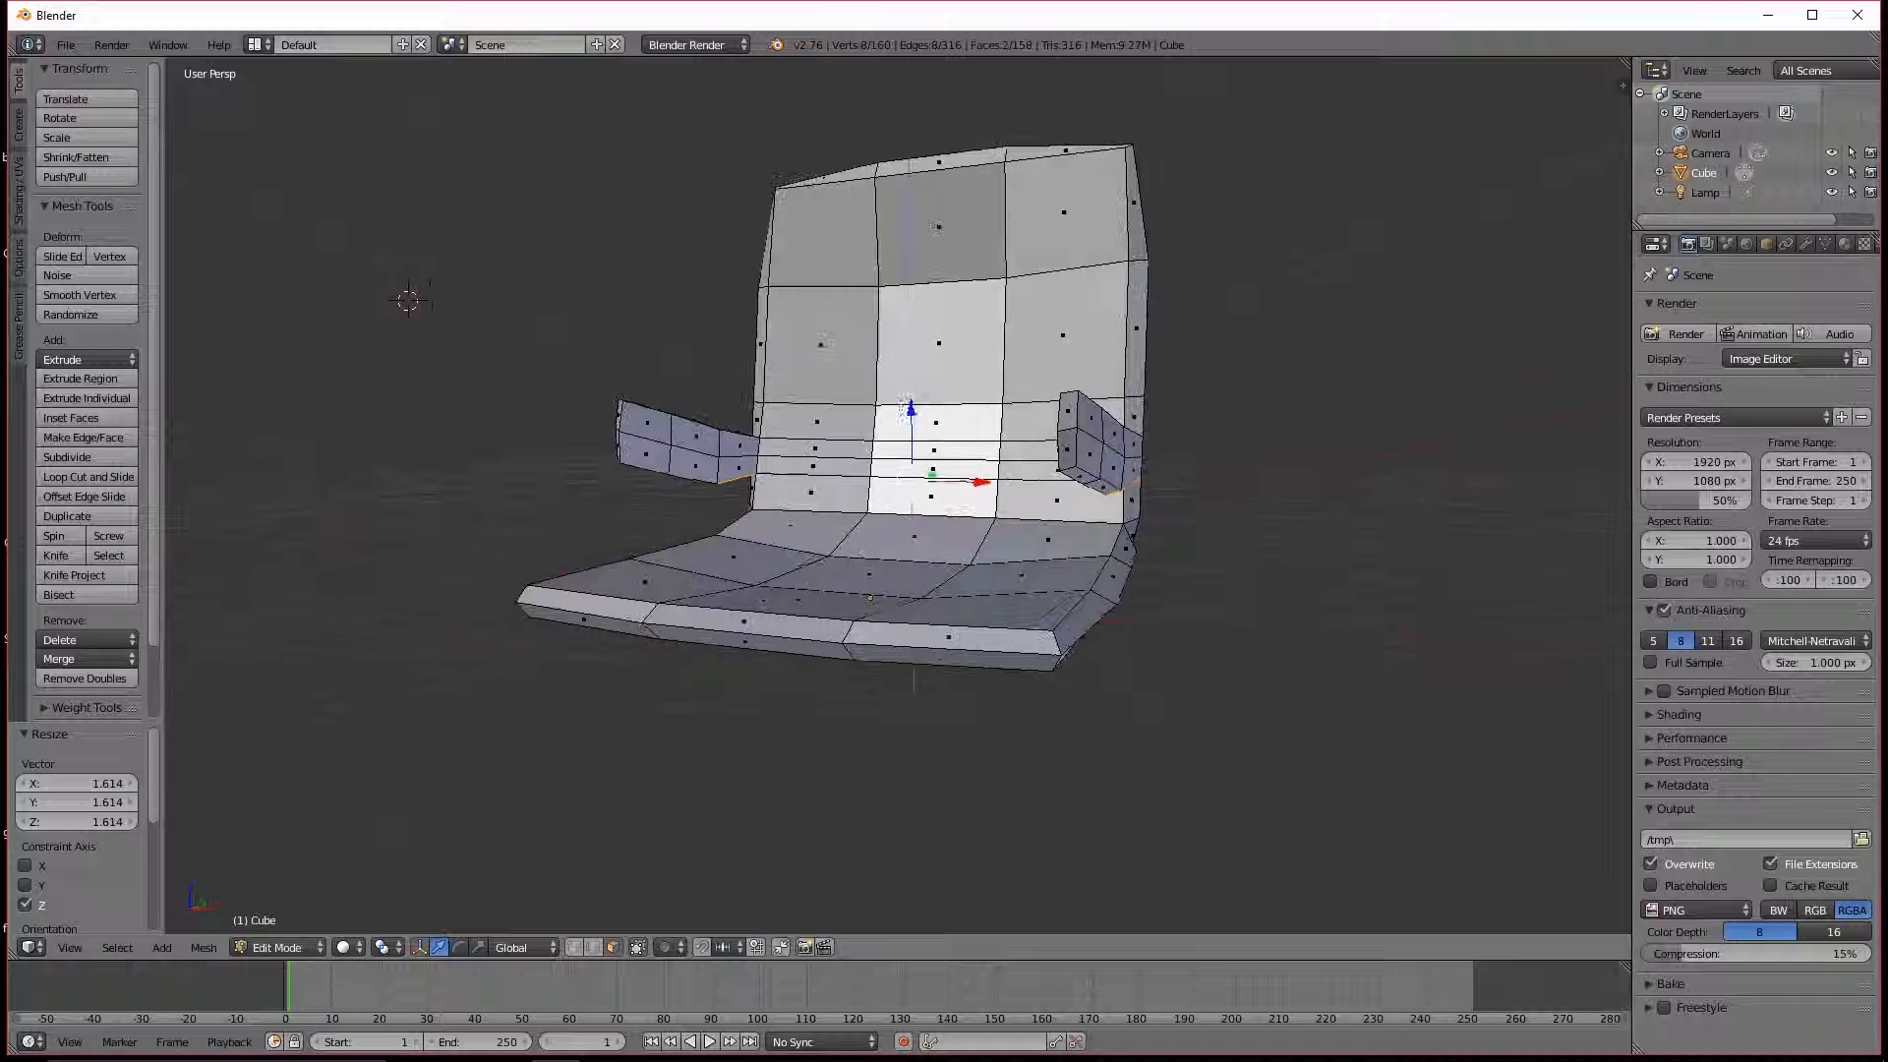
left_click_drag(910, 411, 911, 421)
Step: In edge select mode, select one underside edge on each armrest near the backrest and shift both slightly up along Z
key("ctrl+Tab")
left_click(851, 564)
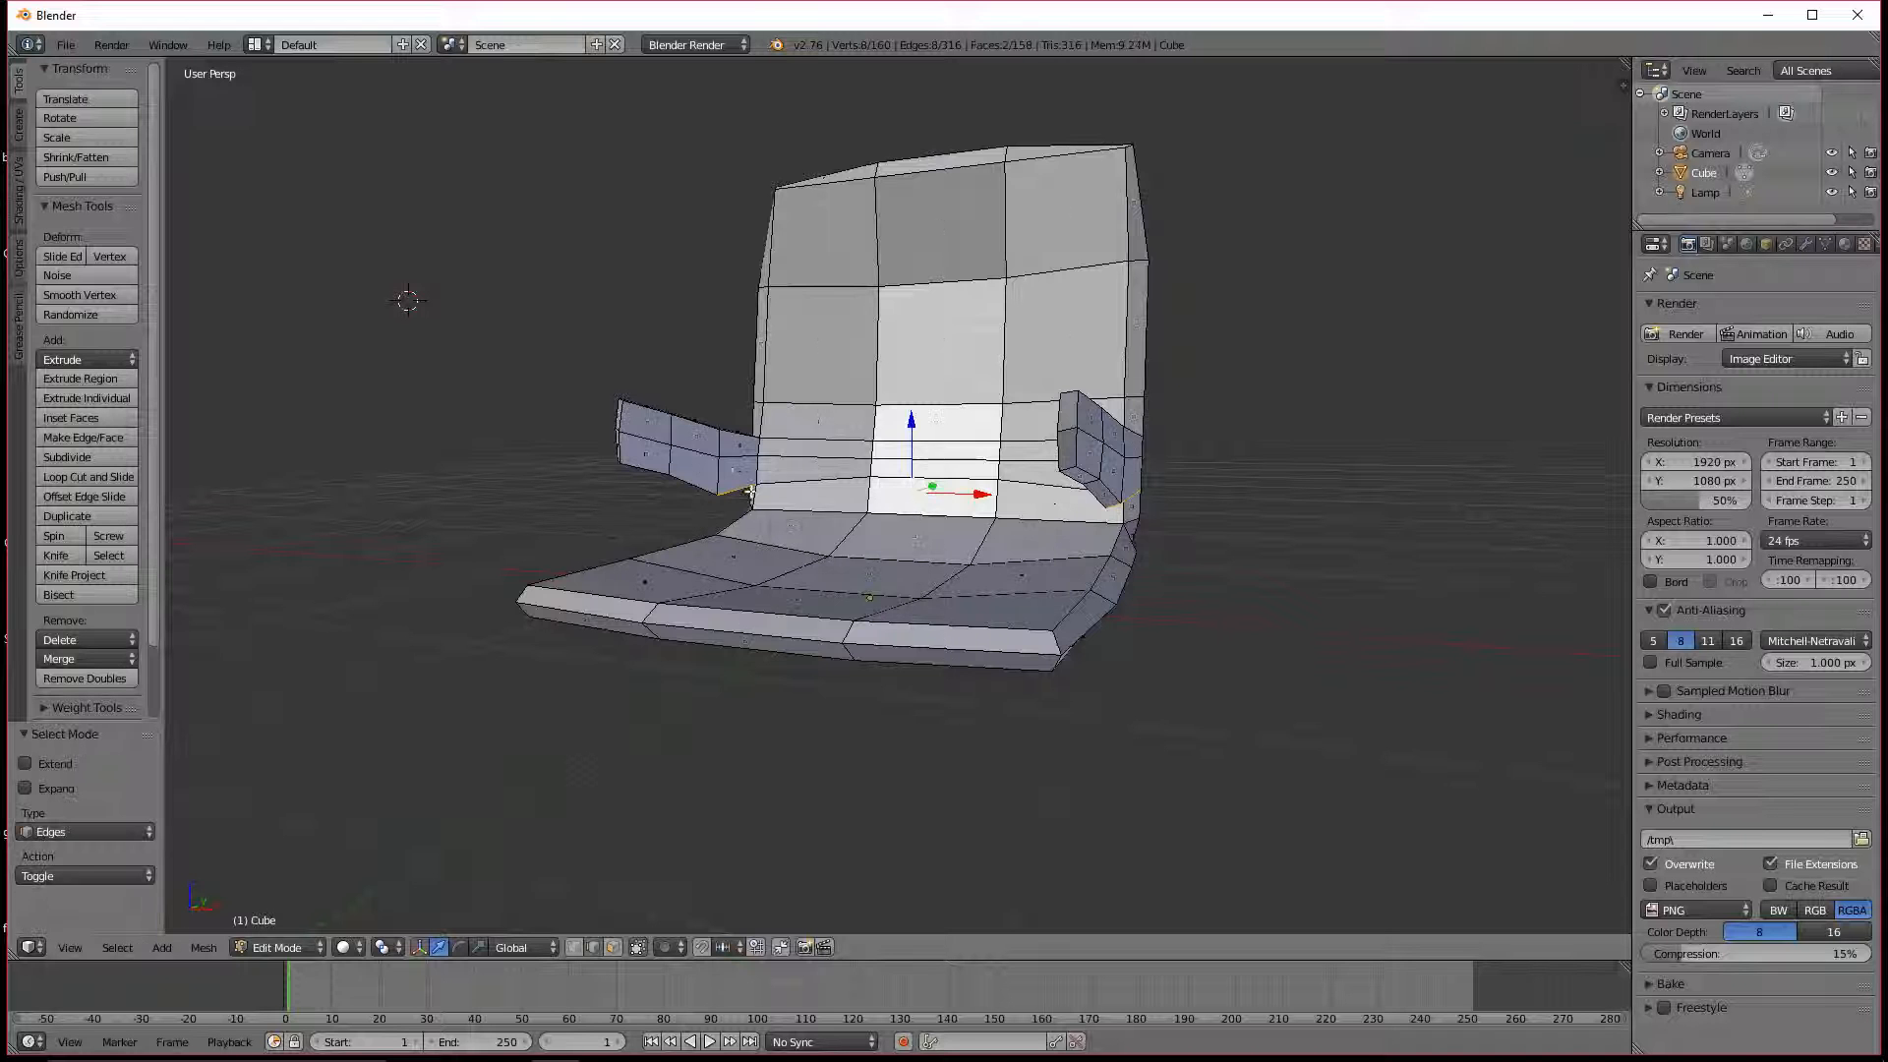
middle_click_drag(750, 490, 737, 422)
right_click(698, 428)
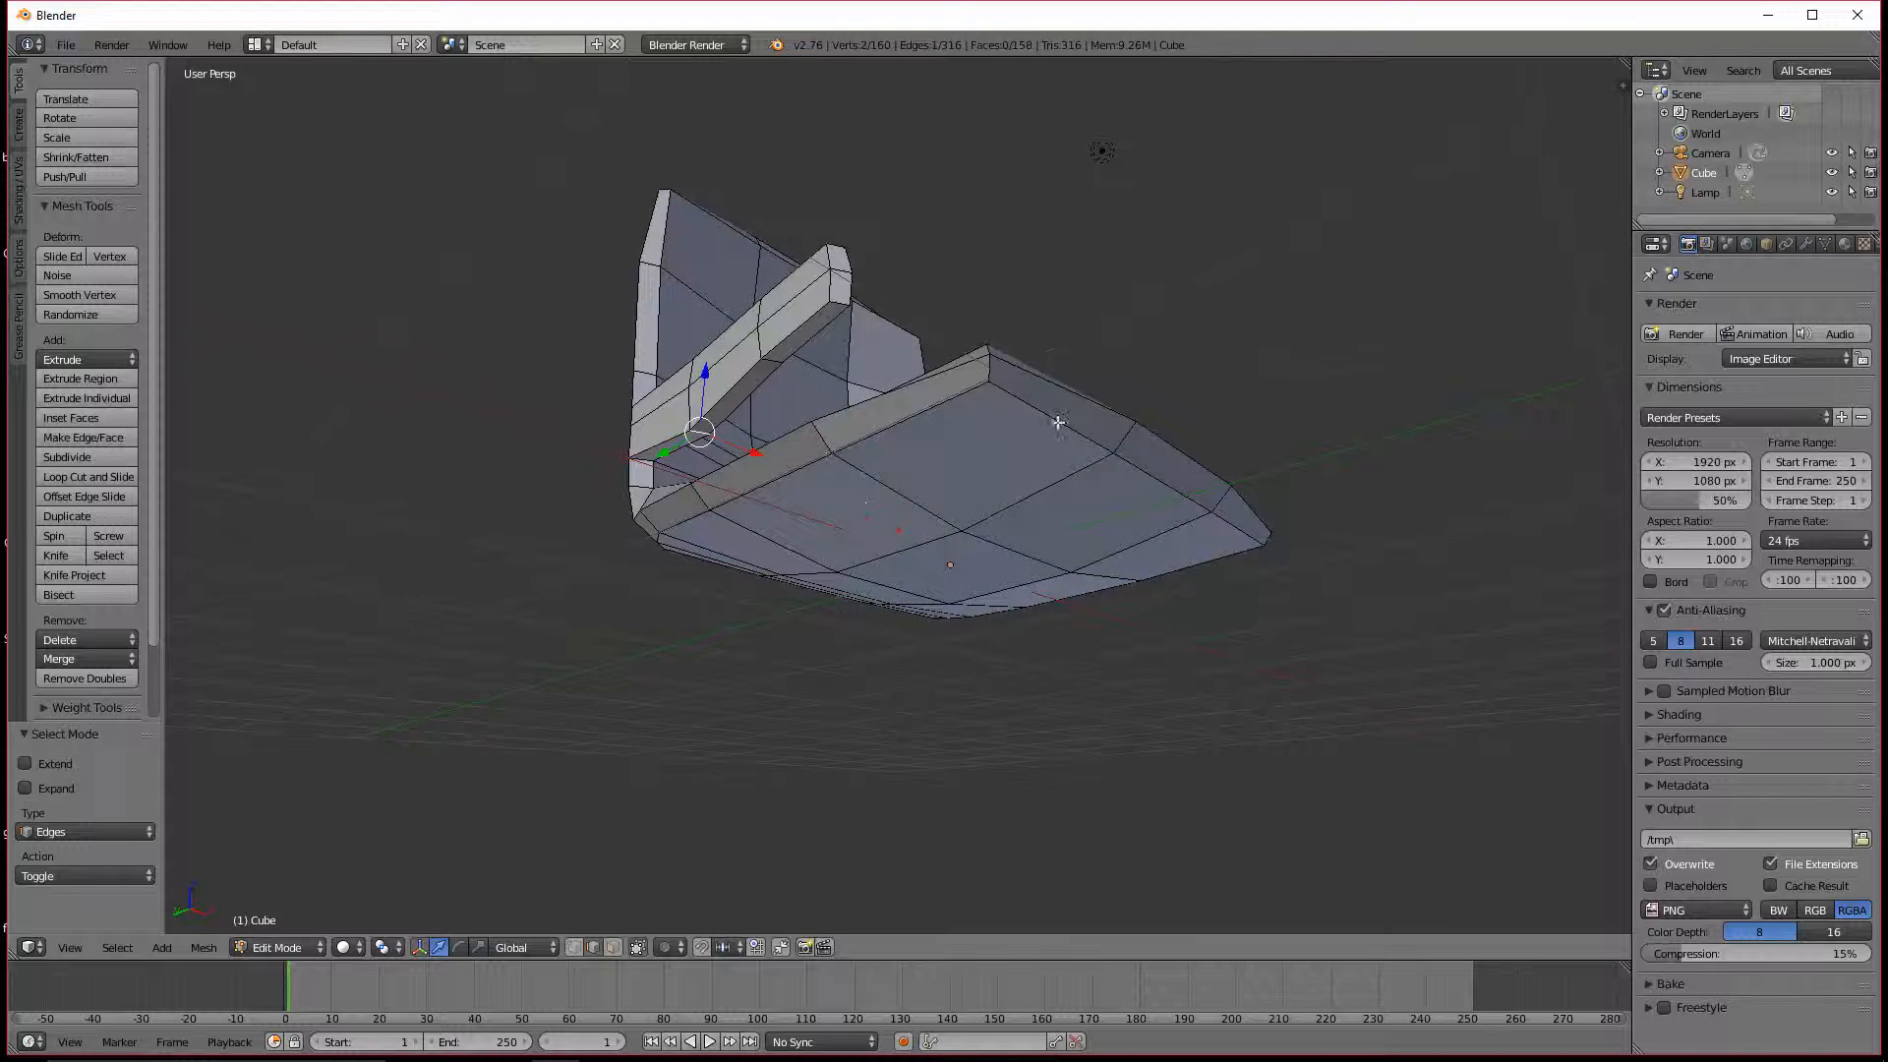
middle_click_drag(1057, 421, 1018, 449)
right_click(1118, 486, "shift")
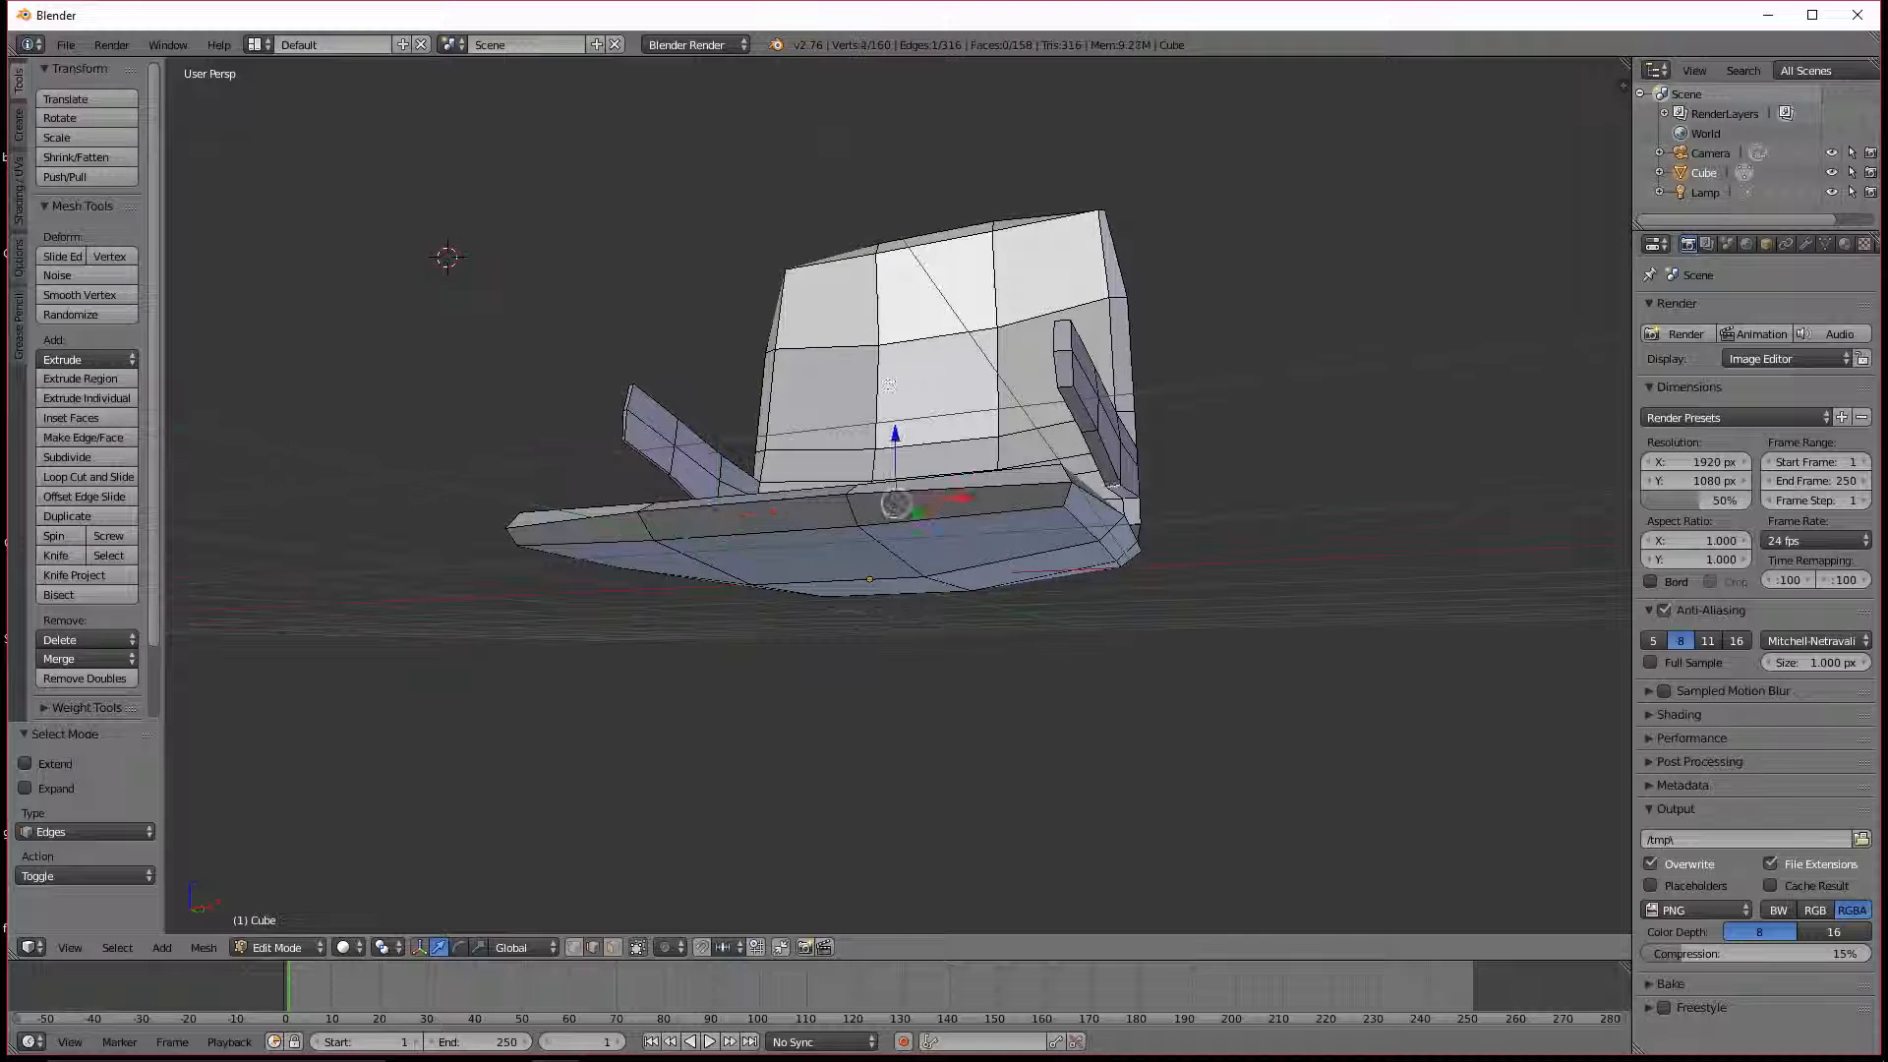
middle_click_drag(1119, 486, 918, 445)
left_click_drag(893, 430, 893, 421)
Step: Leave Edit Mode and raise the whole chair 0.694 along Z
middle_click_drag(894, 421, 883, 484)
middle_click_drag(1023, 516, 1060, 513)
key("Tab")
scroll(1306, 645, "down", 3)
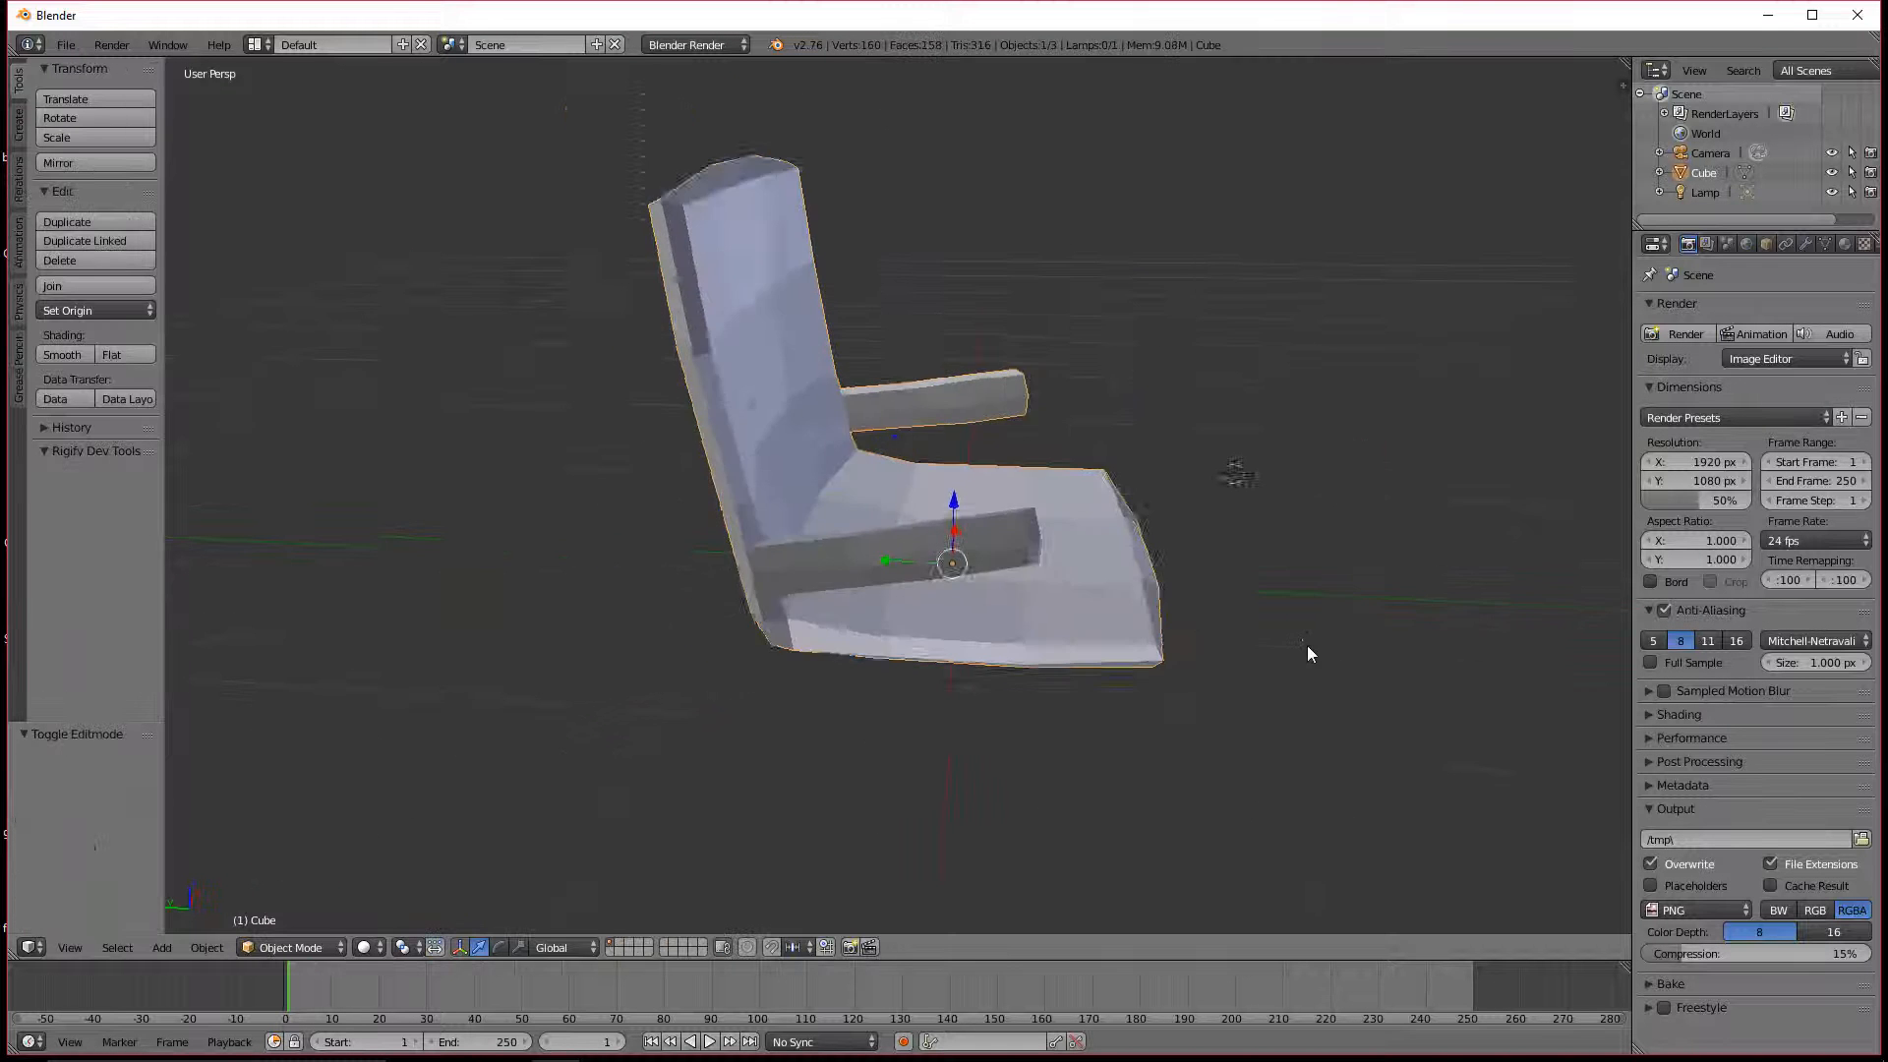
middle_click_drag(1307, 645, 1281, 696)
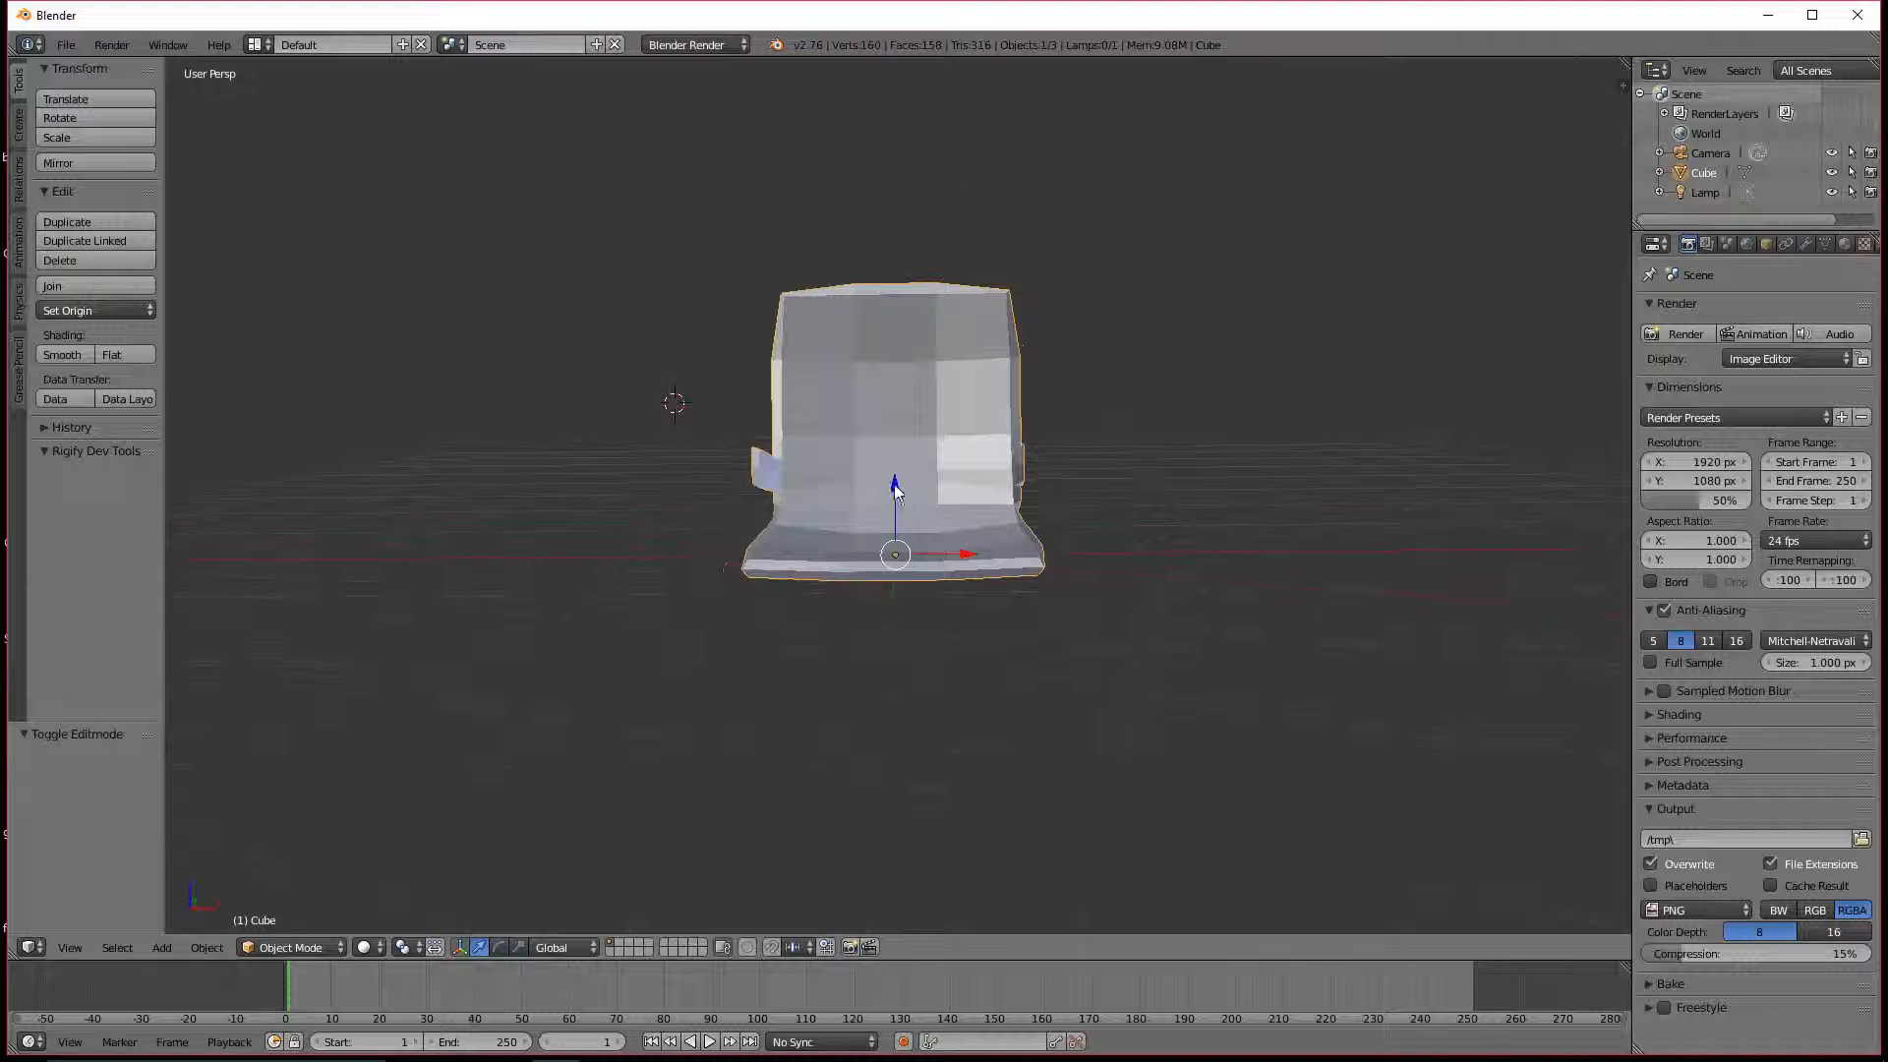
left_click_drag(894, 484, 875, 387)
middle_click_drag(948, 618, 1029, 631)
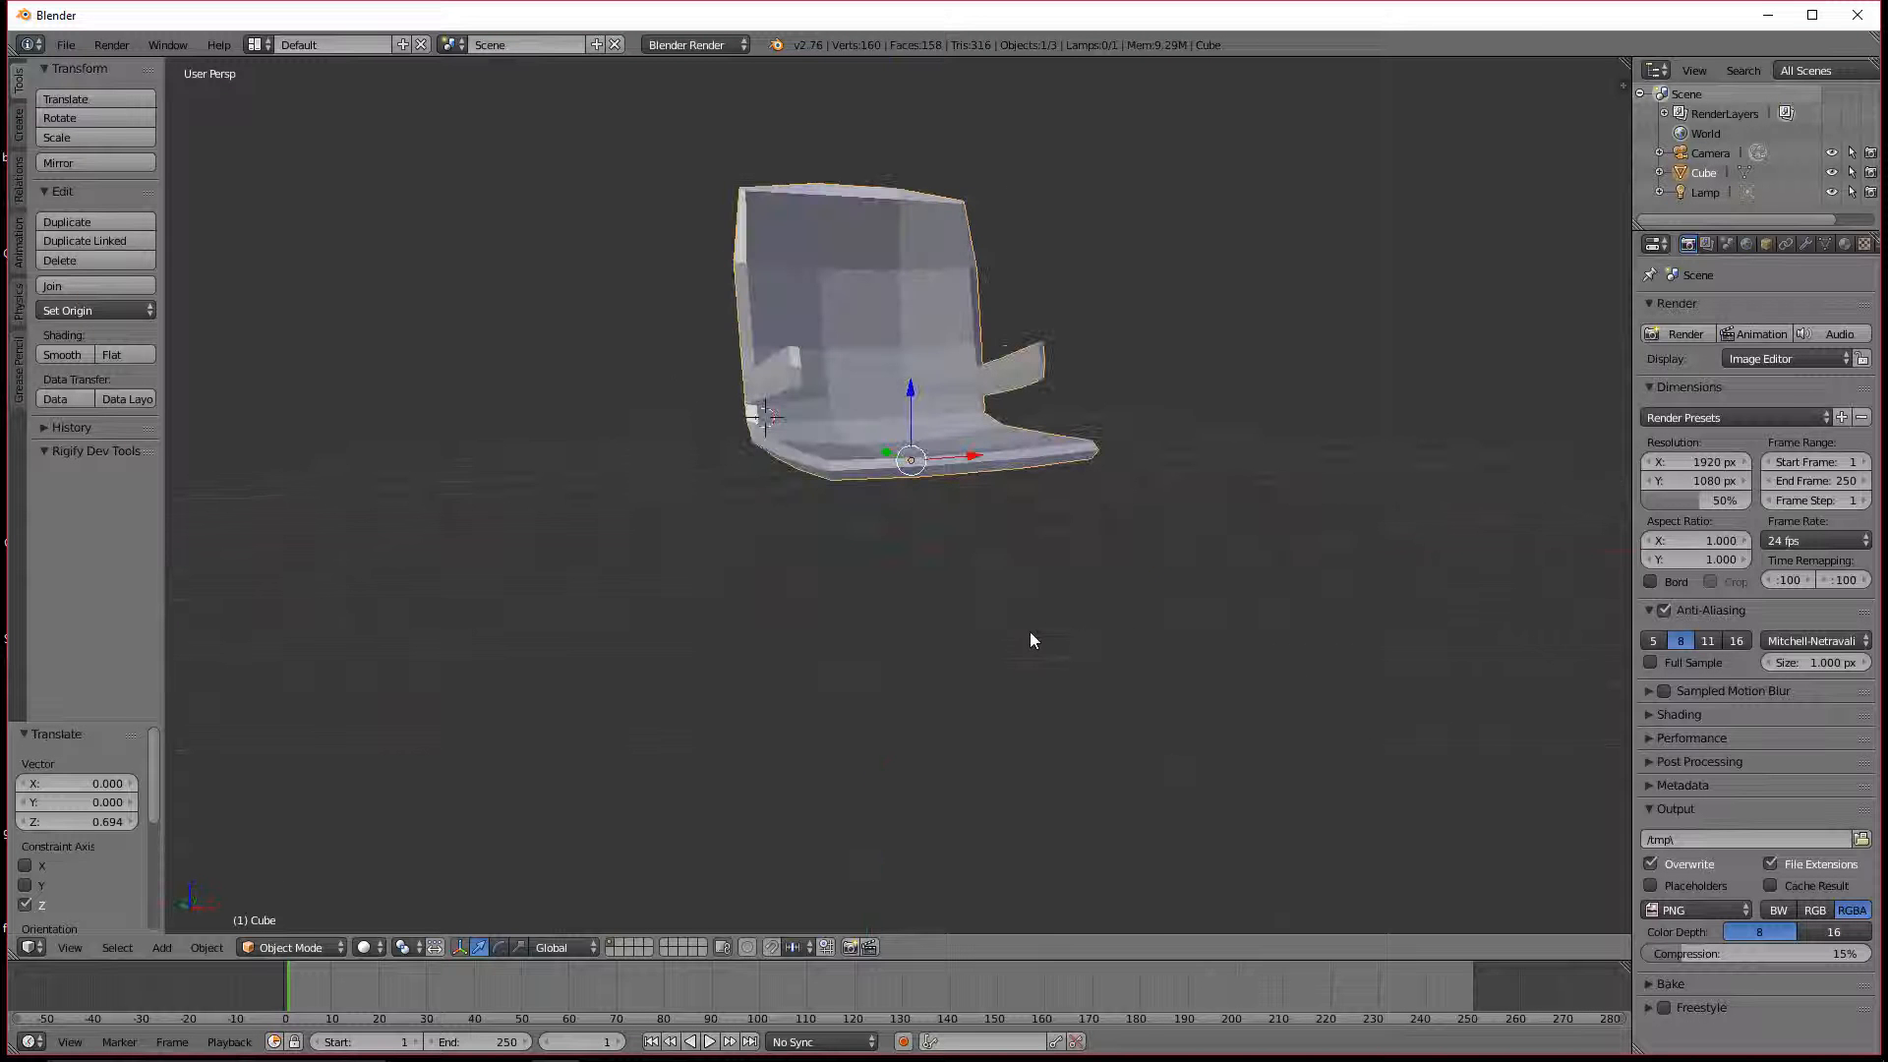
Step: Try adding a default cylinder at the off-centre 3D cursor, and undo the addition
key("shift+a")
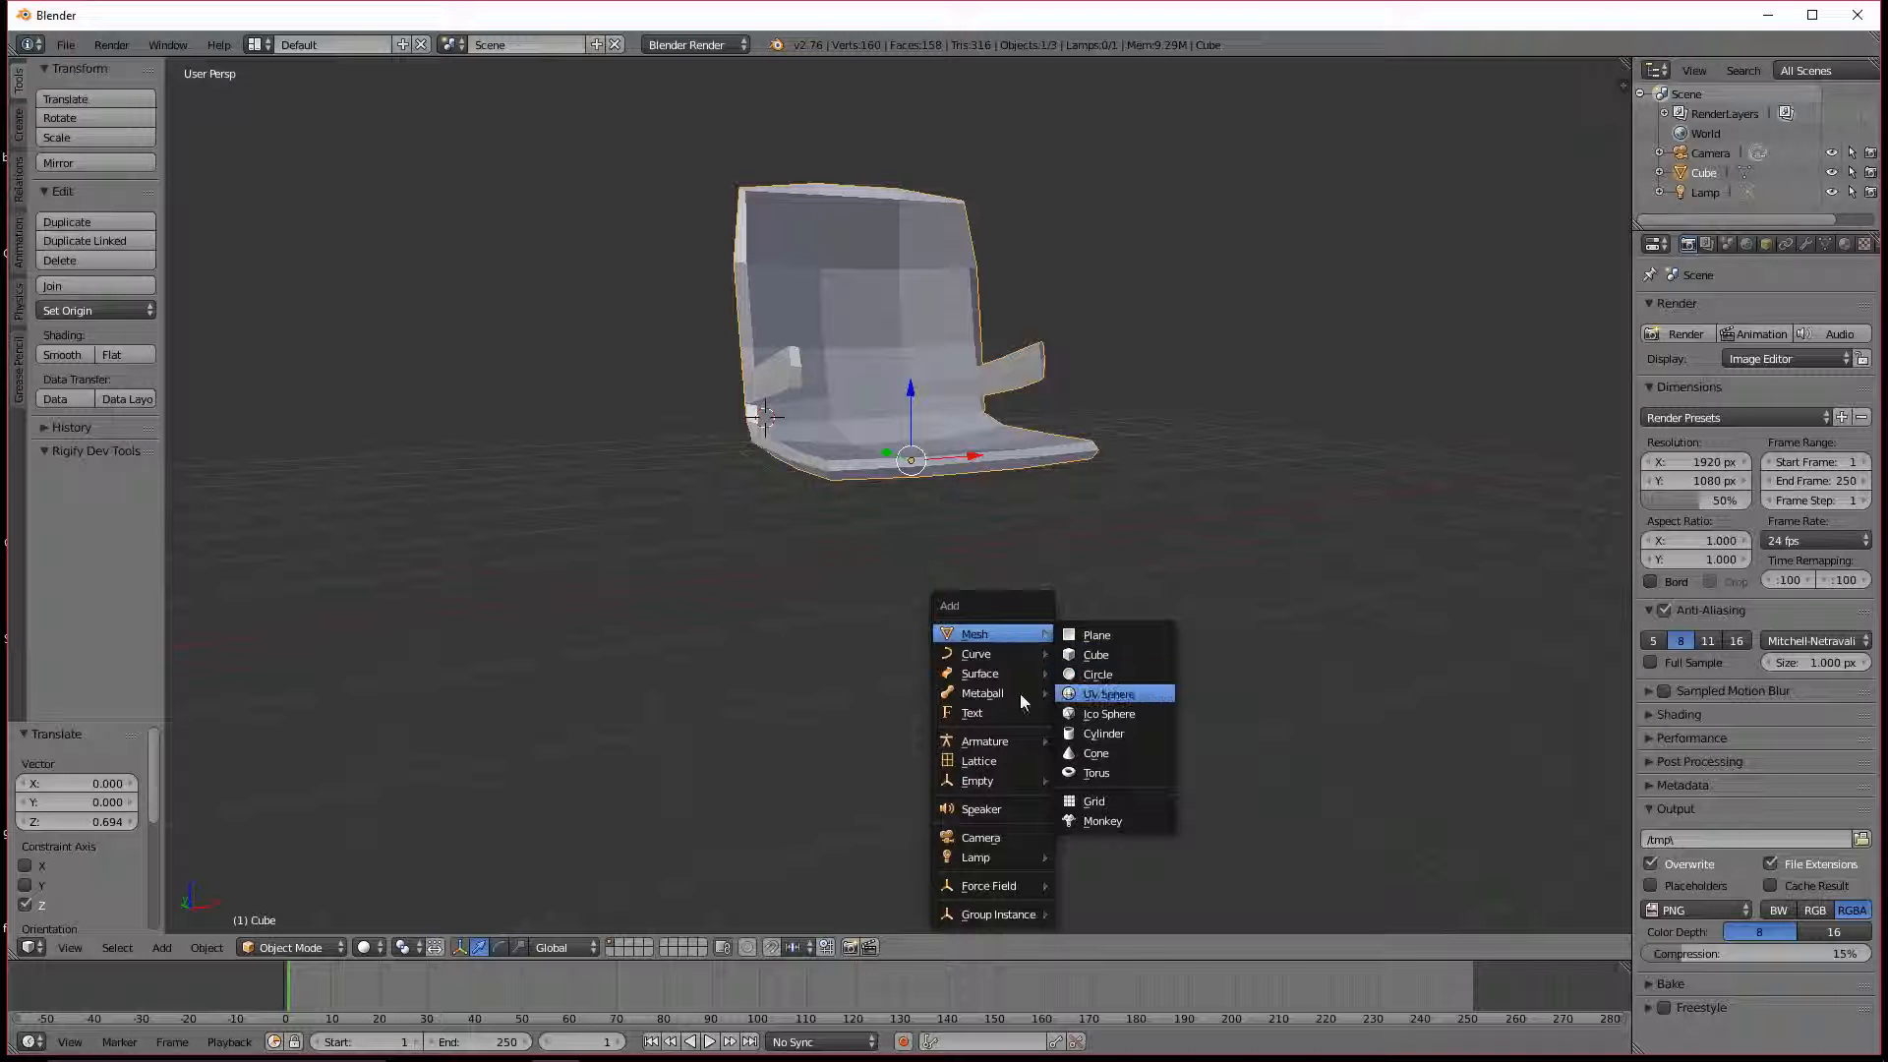
key("shift+a")
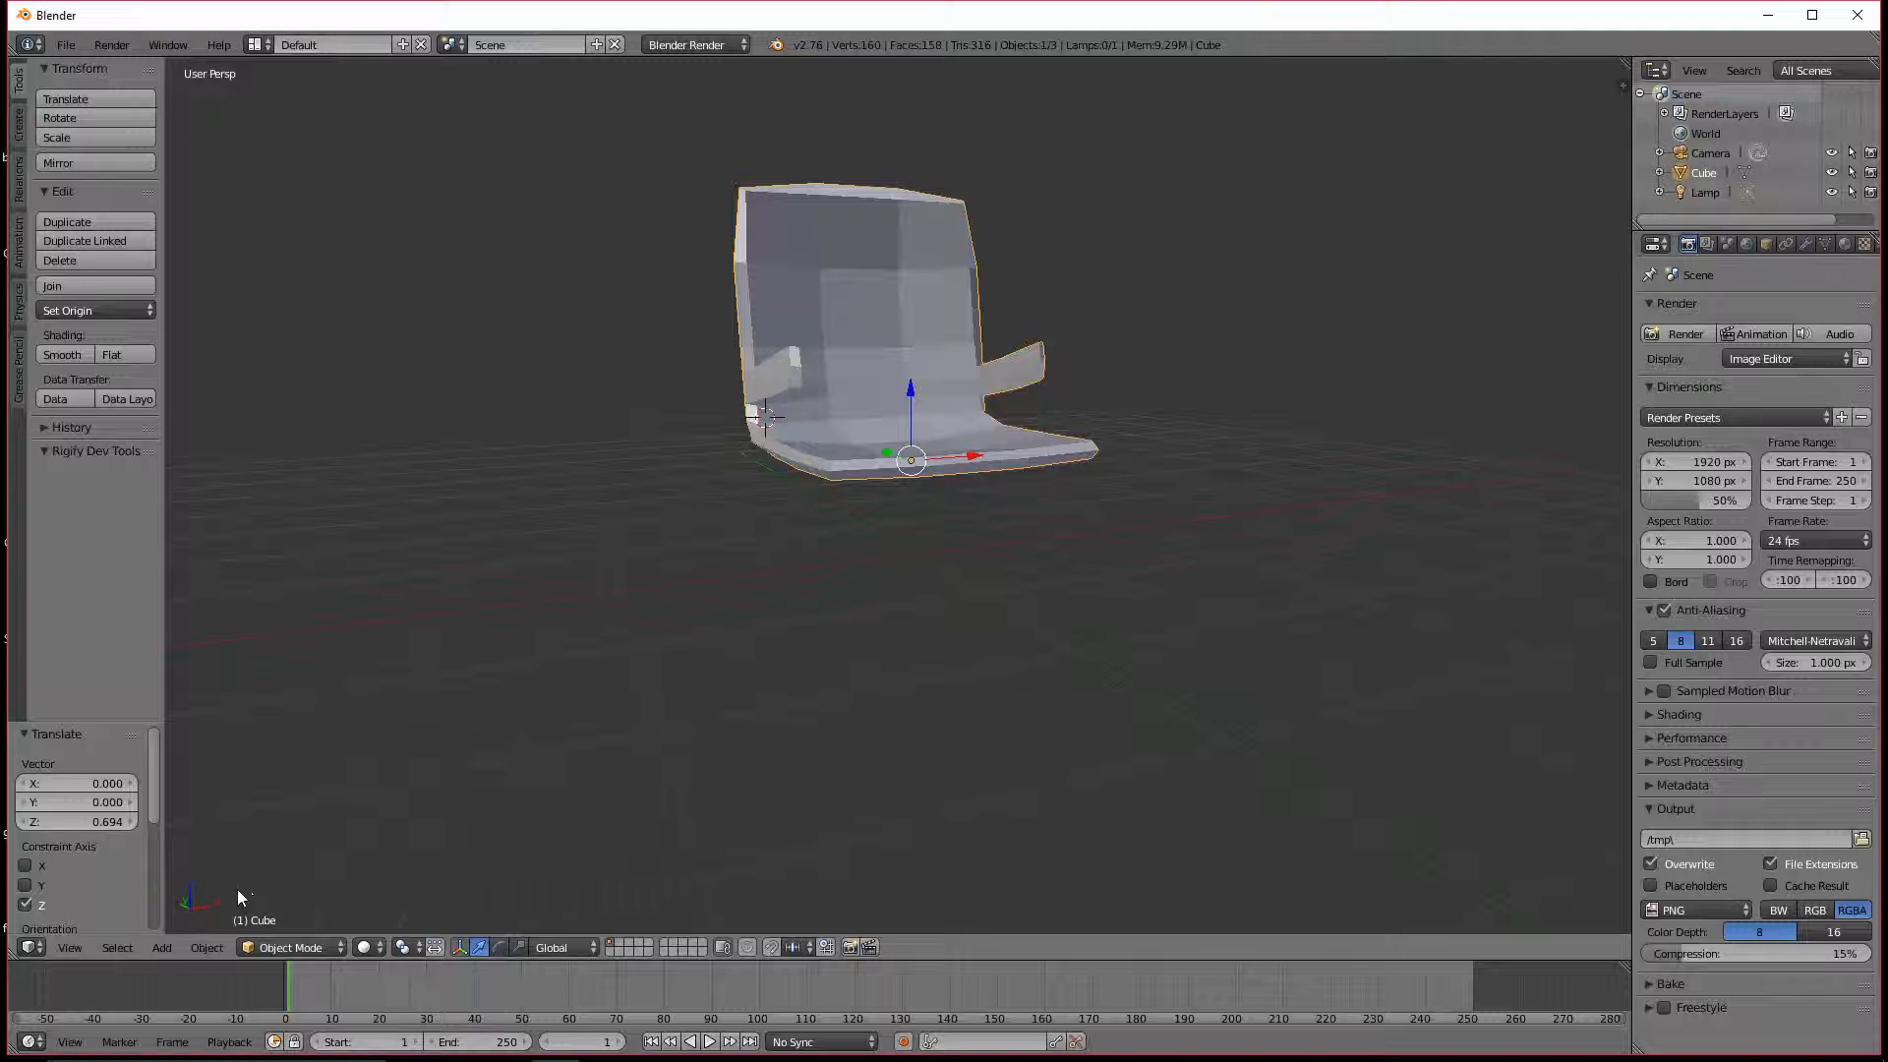
left_click(169, 946)
mouse_move(181, 924)
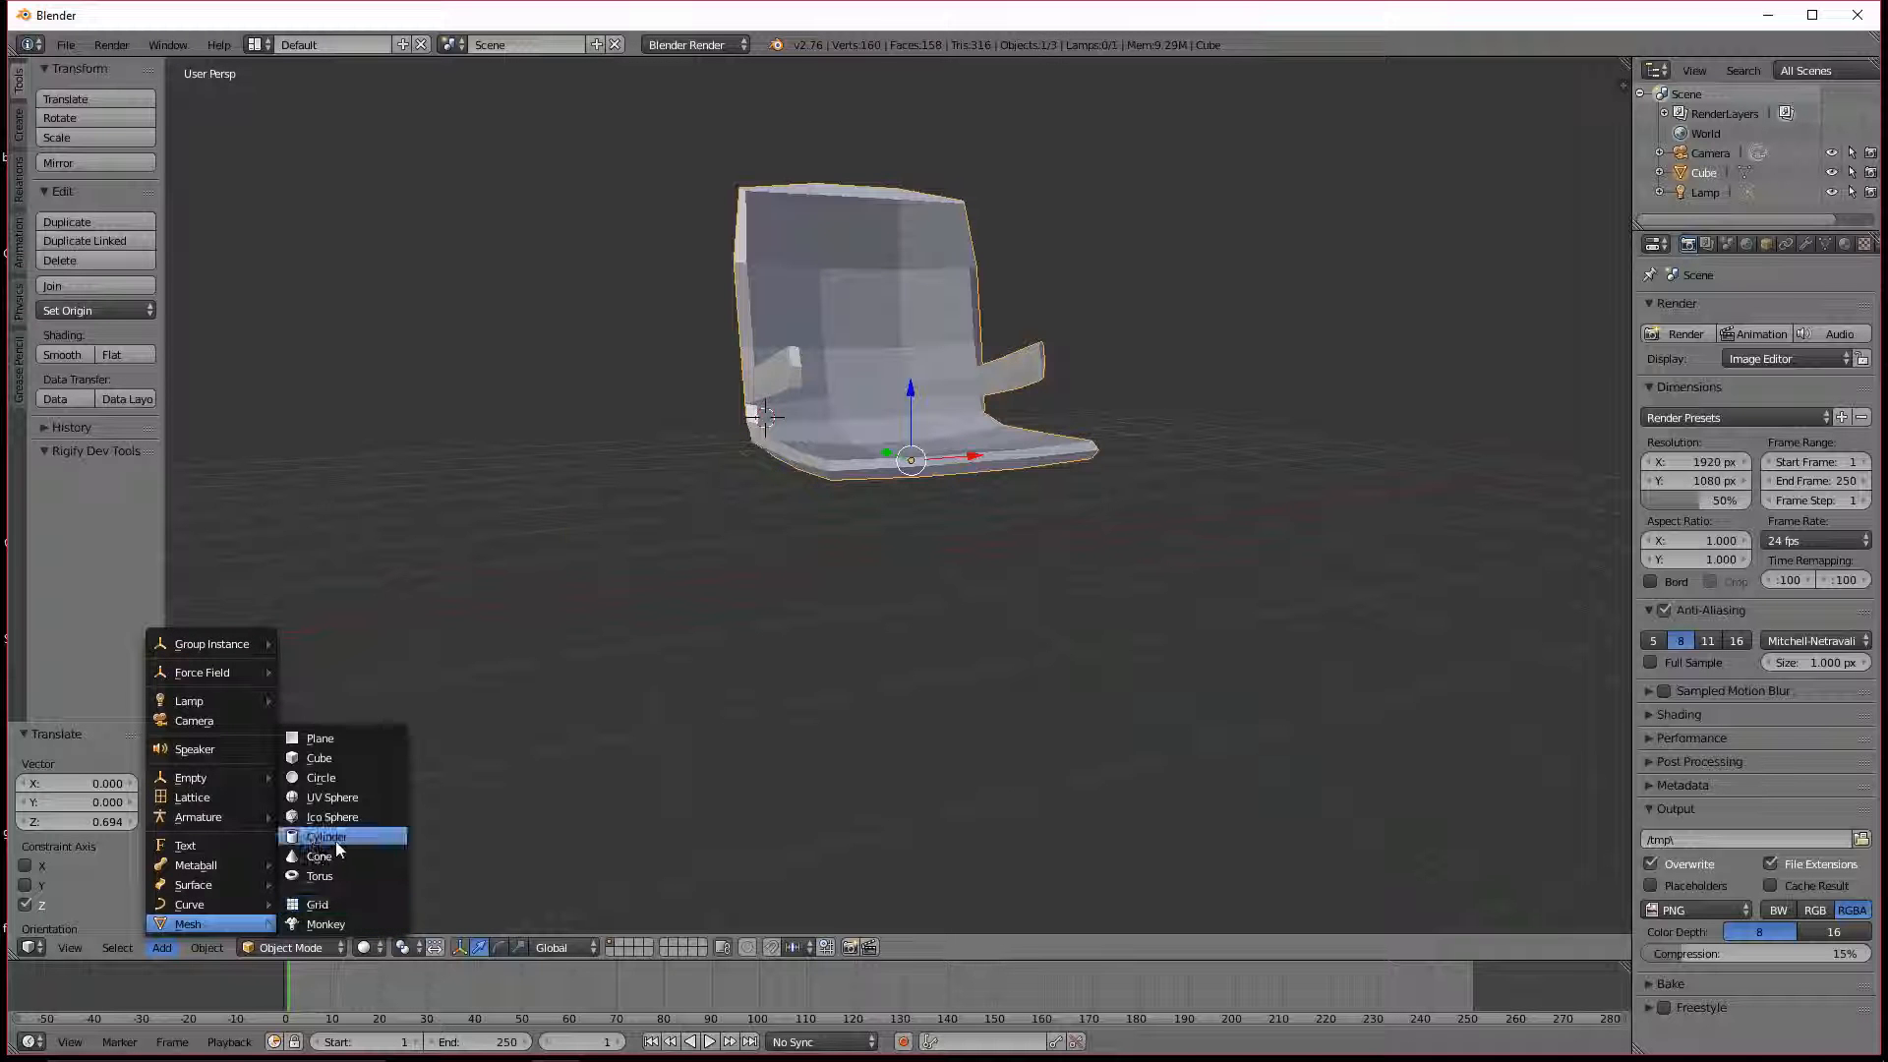
left_click(337, 838)
middle_click_drag(843, 818, 887, 814)
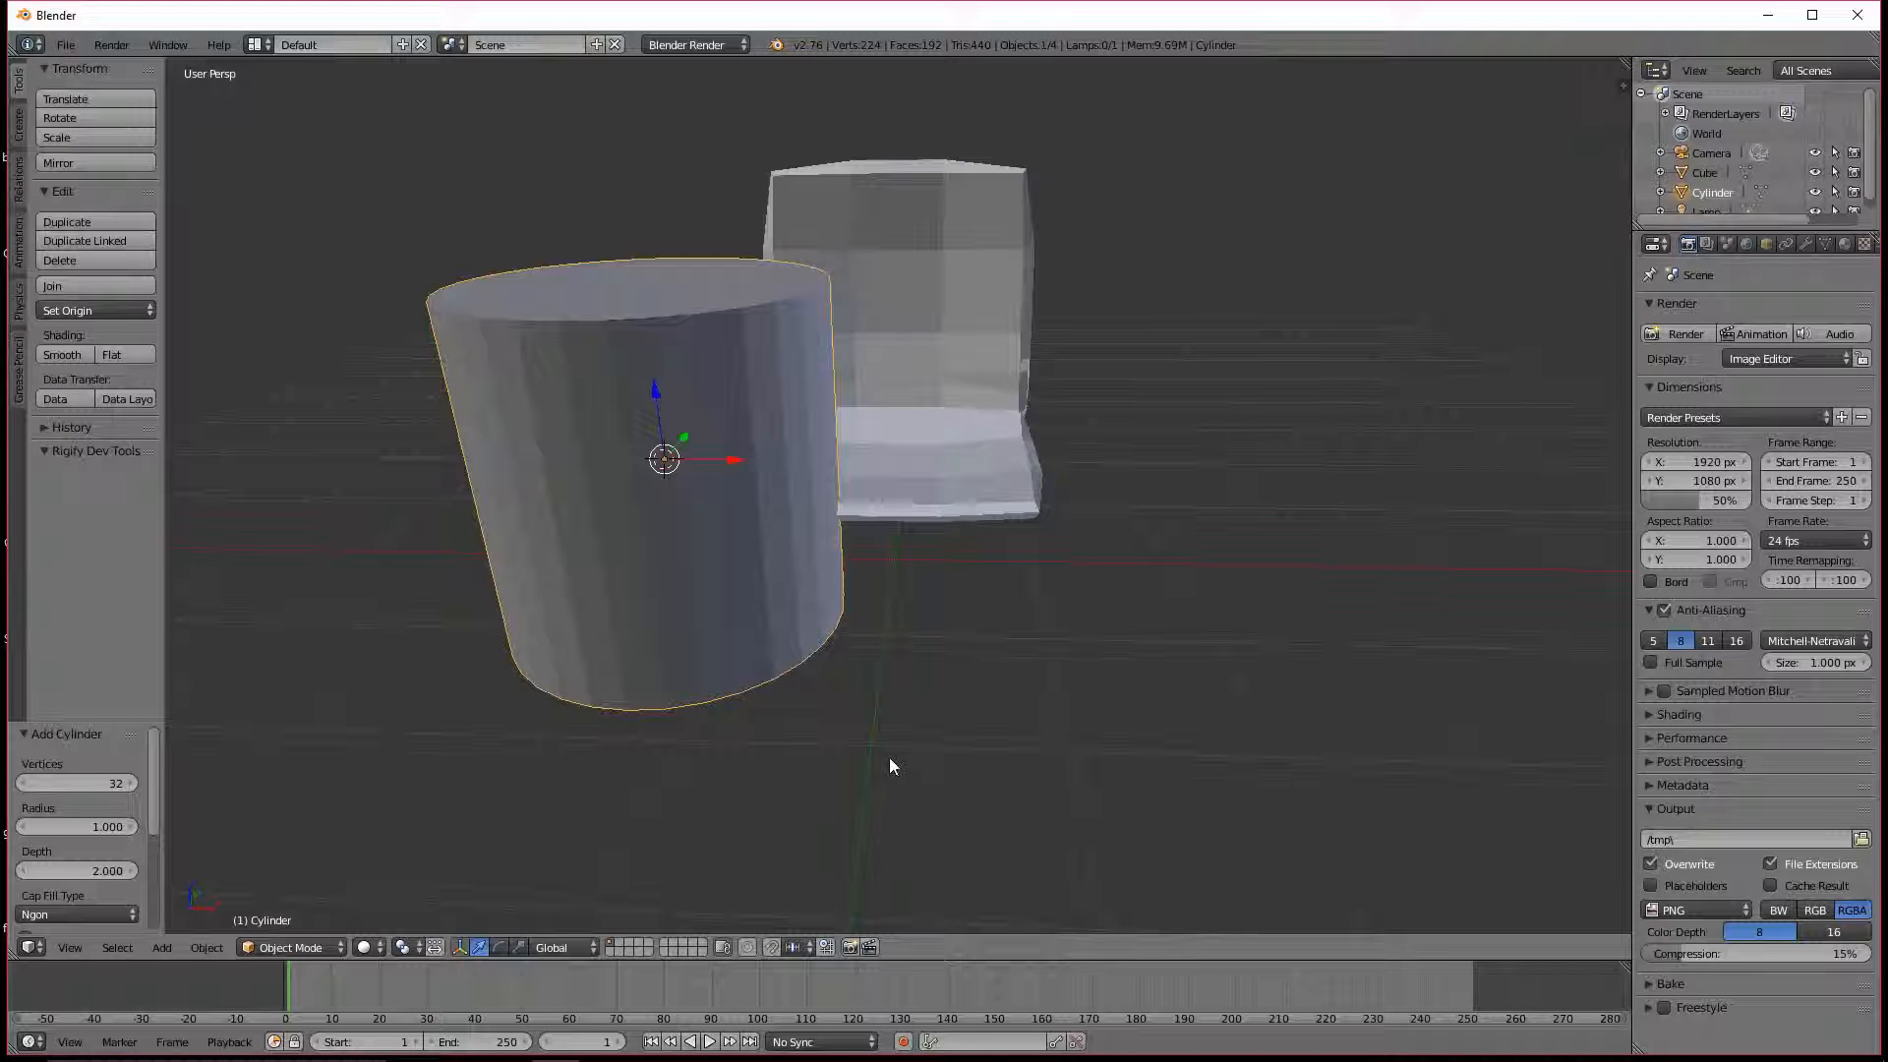
key("ctrl+z")
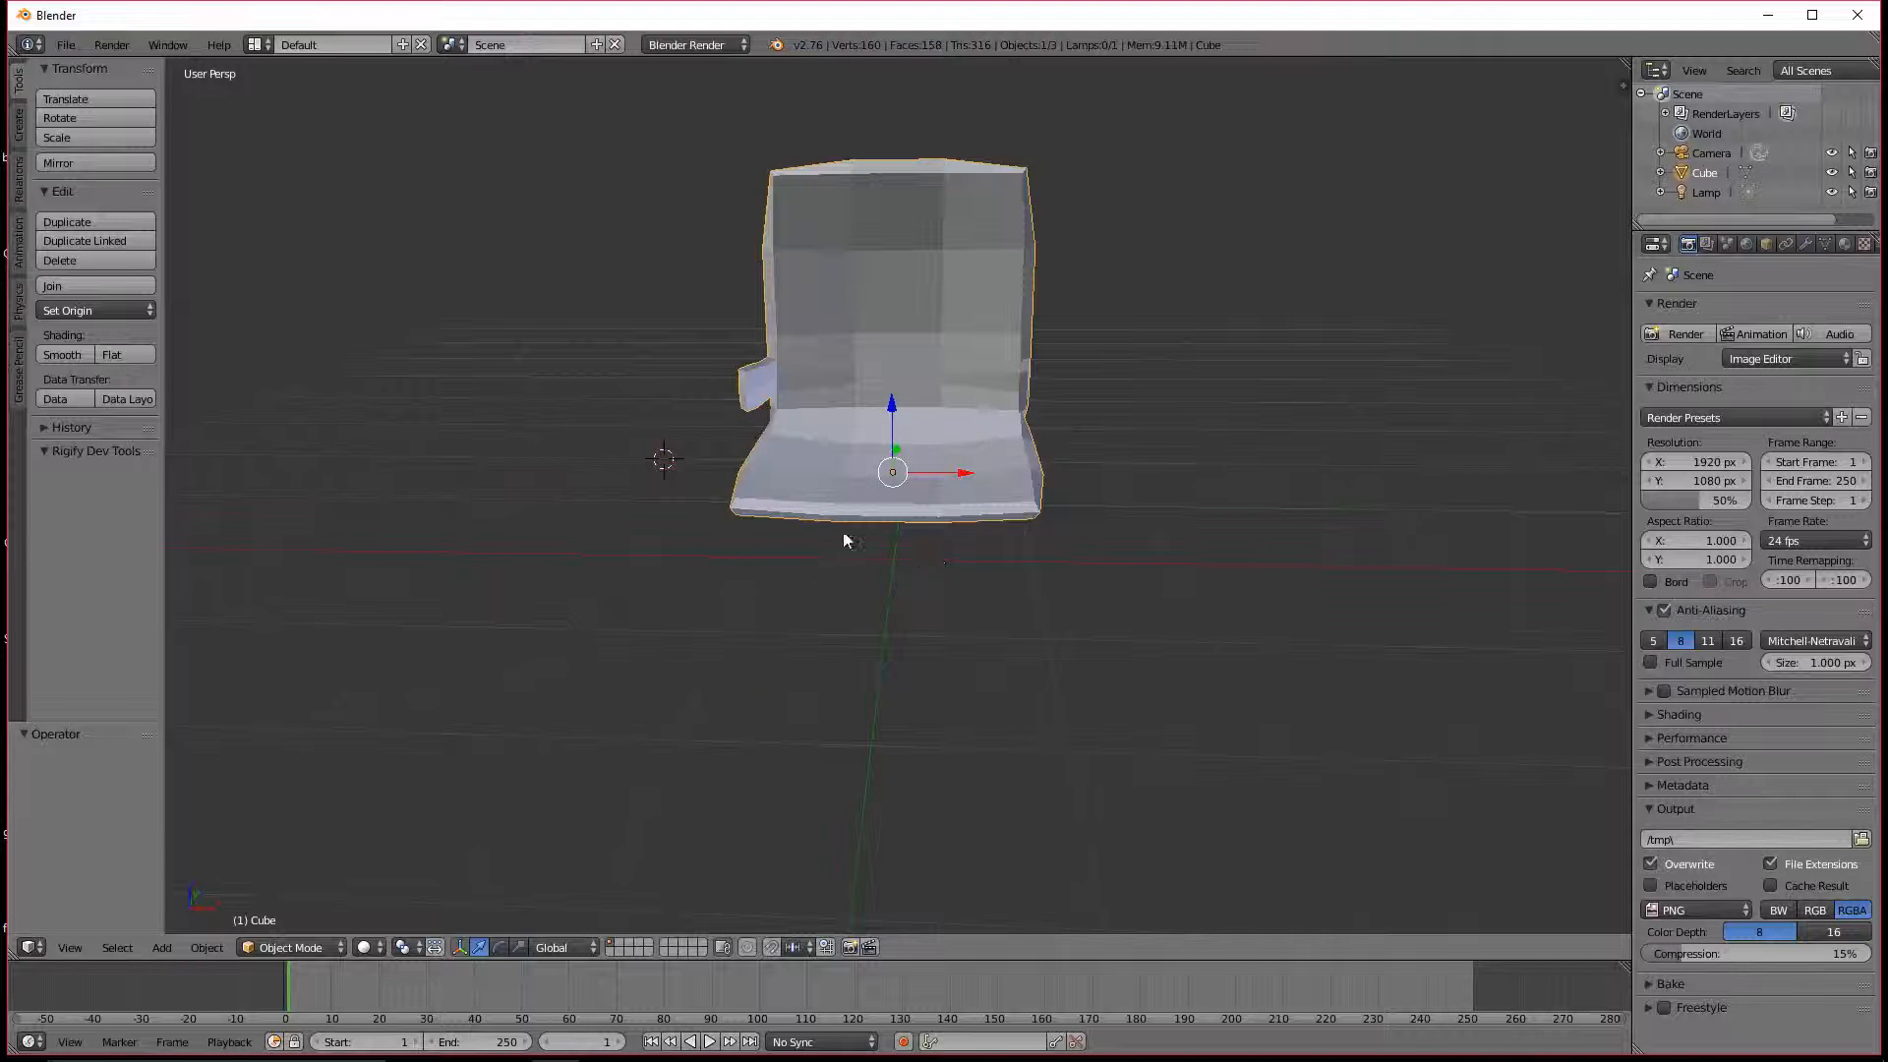
Step: Snap the 3D cursor to the scene's center
middle_click_drag(844, 540, 1012, 540)
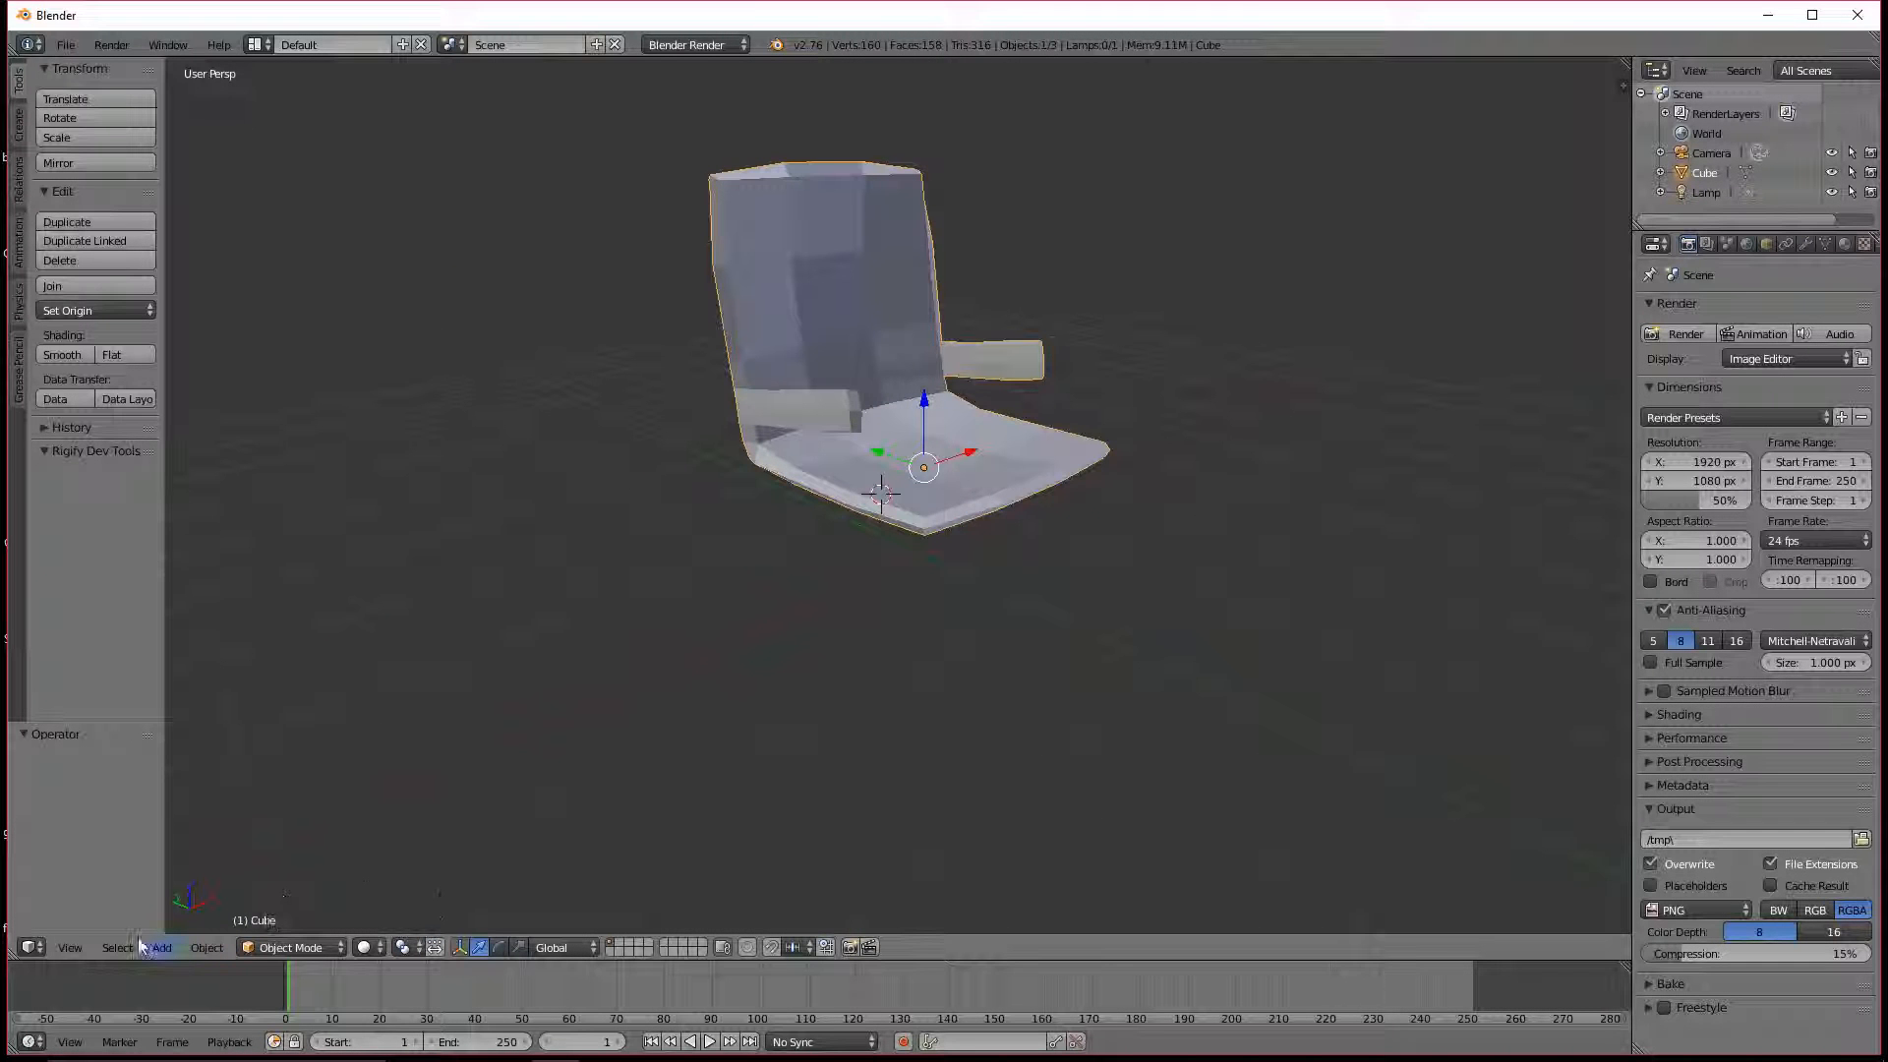
key("shift+s")
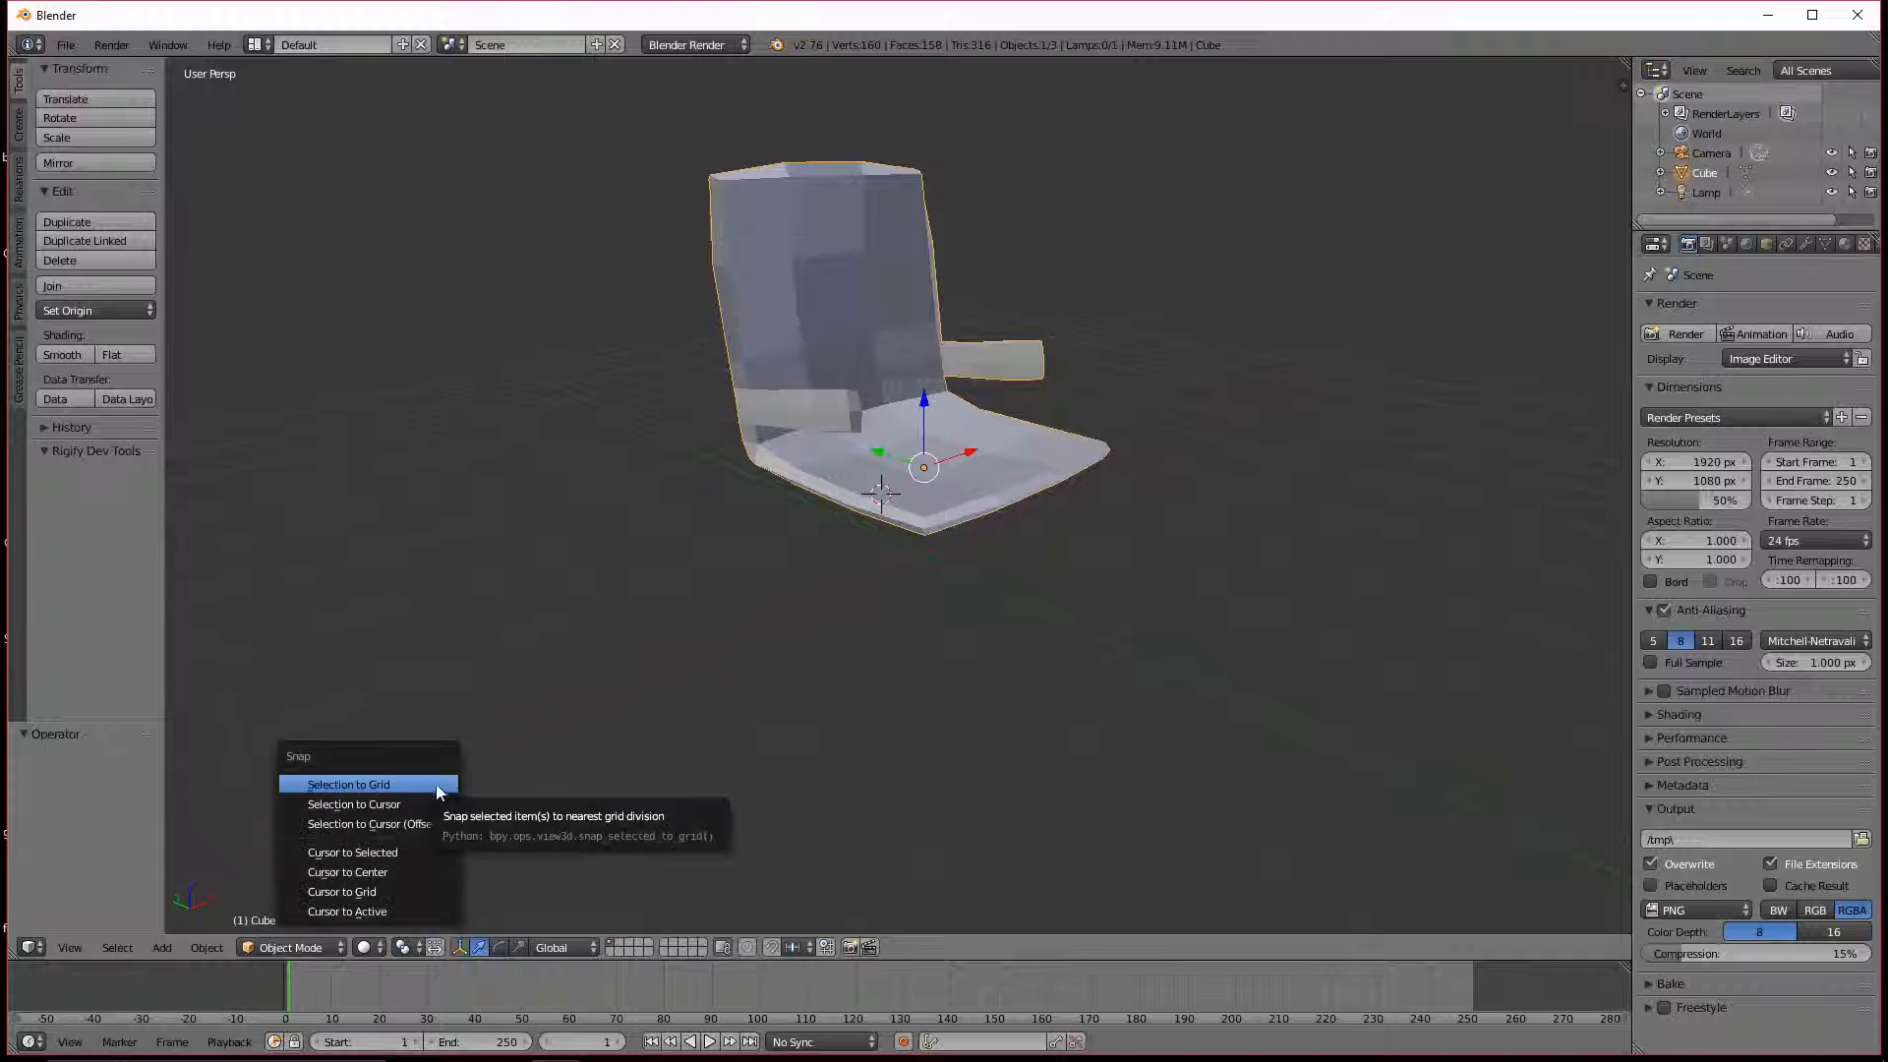
key("Escape")
key("shift+s")
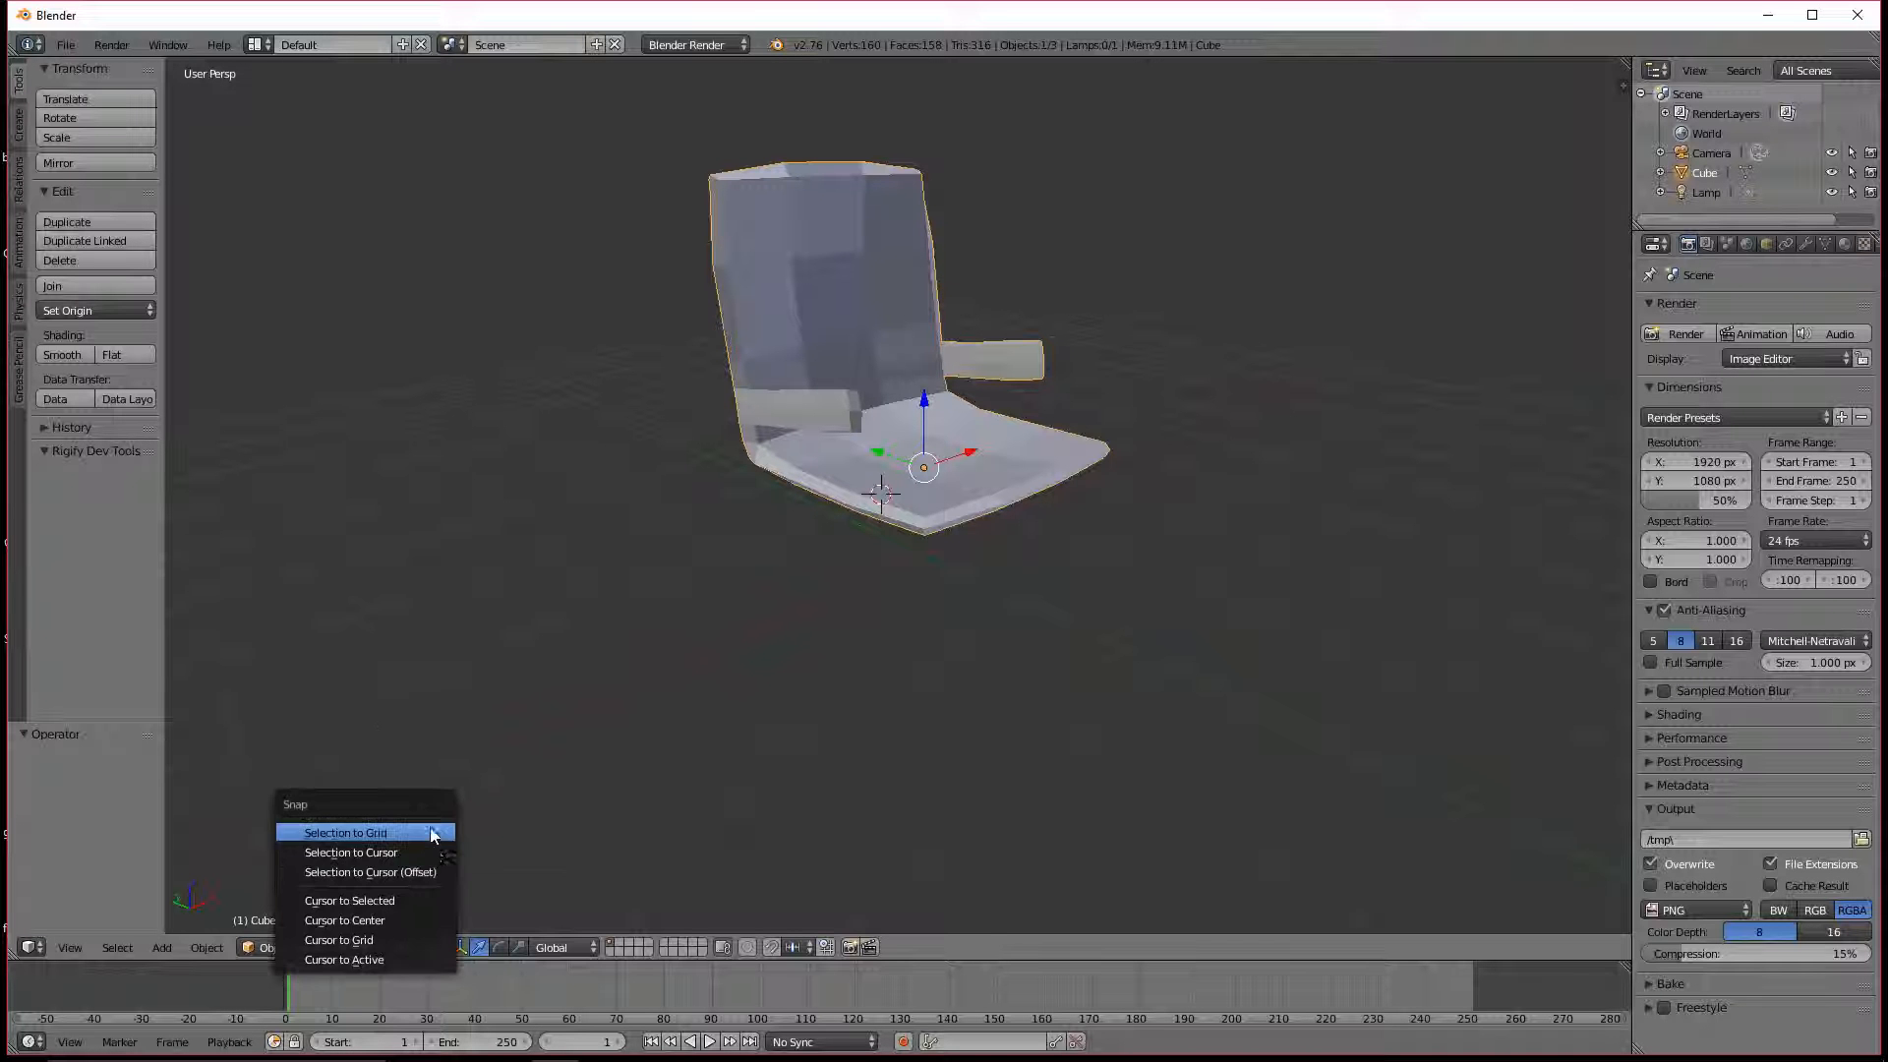
left_click(423, 917)
Step: Add a 32-vertex cylinder at the scene's center and scale it uniformly to 0.080
middle_click_drag(748, 806, 1017, 681)
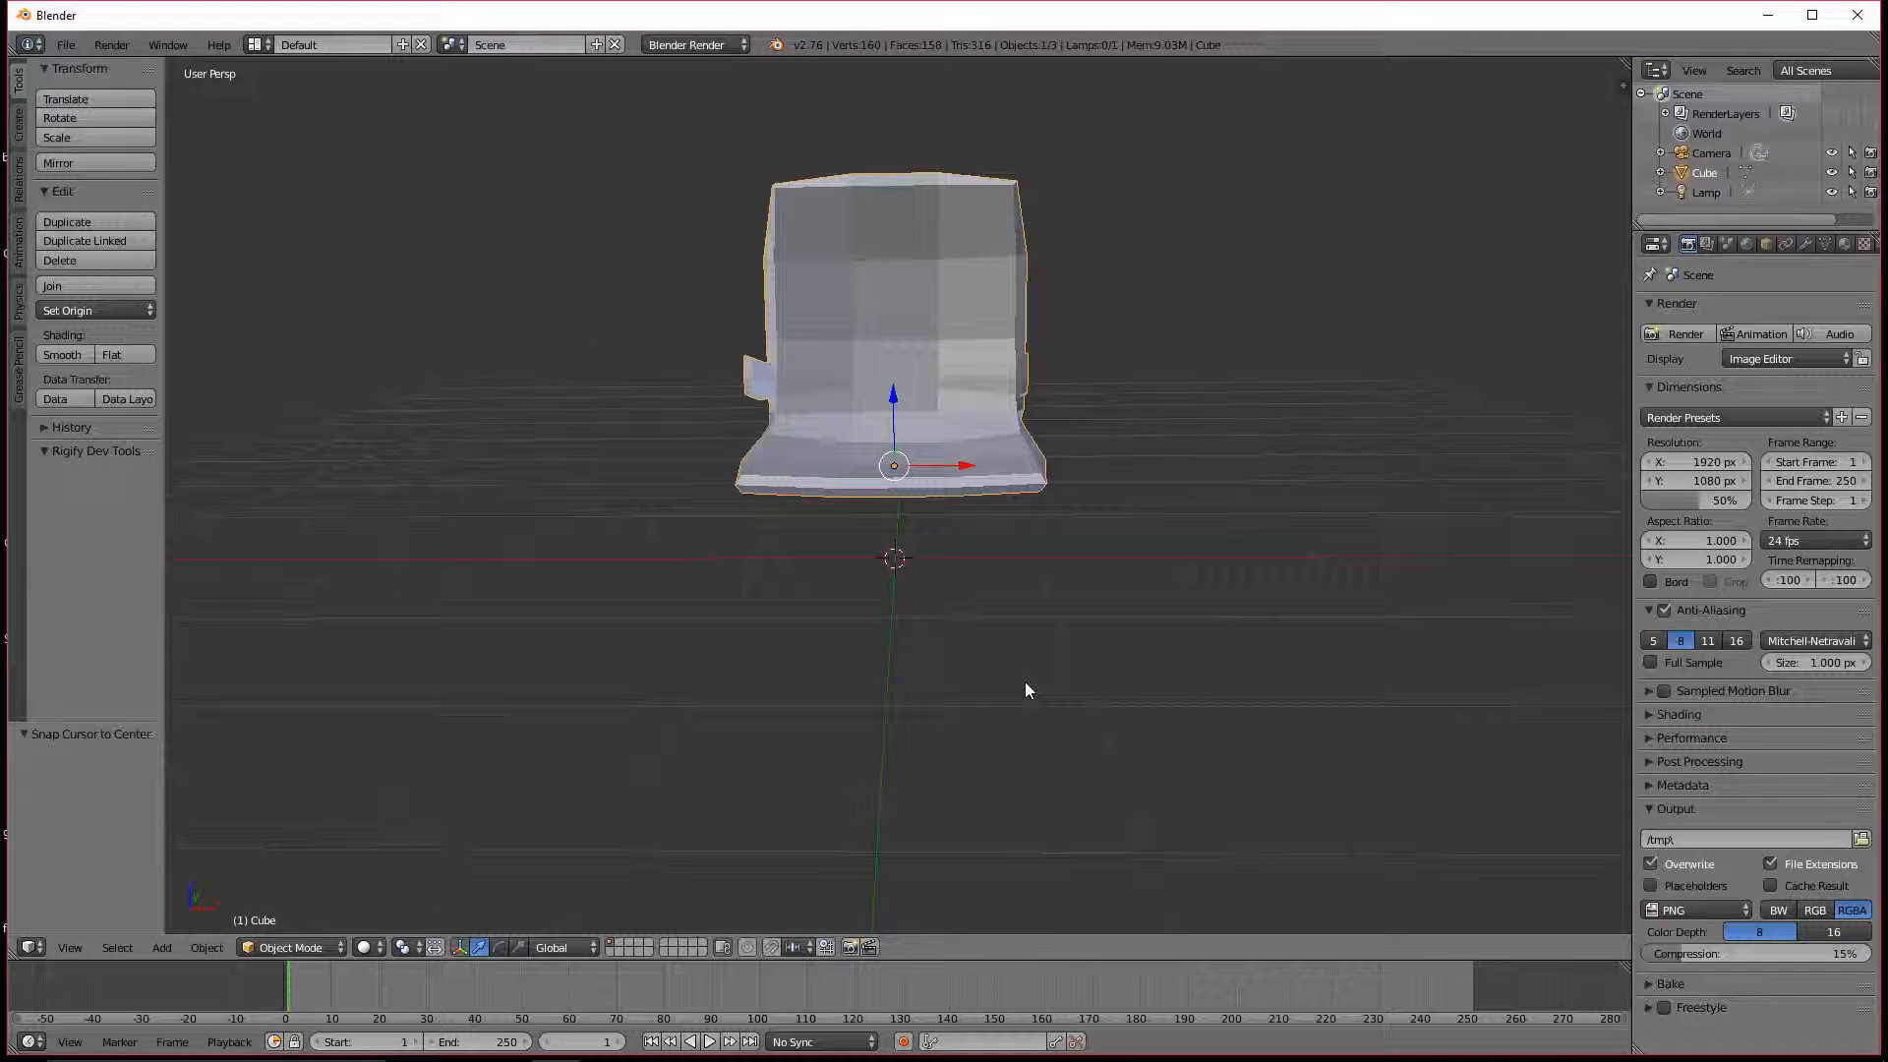
key("shift+a")
mouse_move(1032, 685)
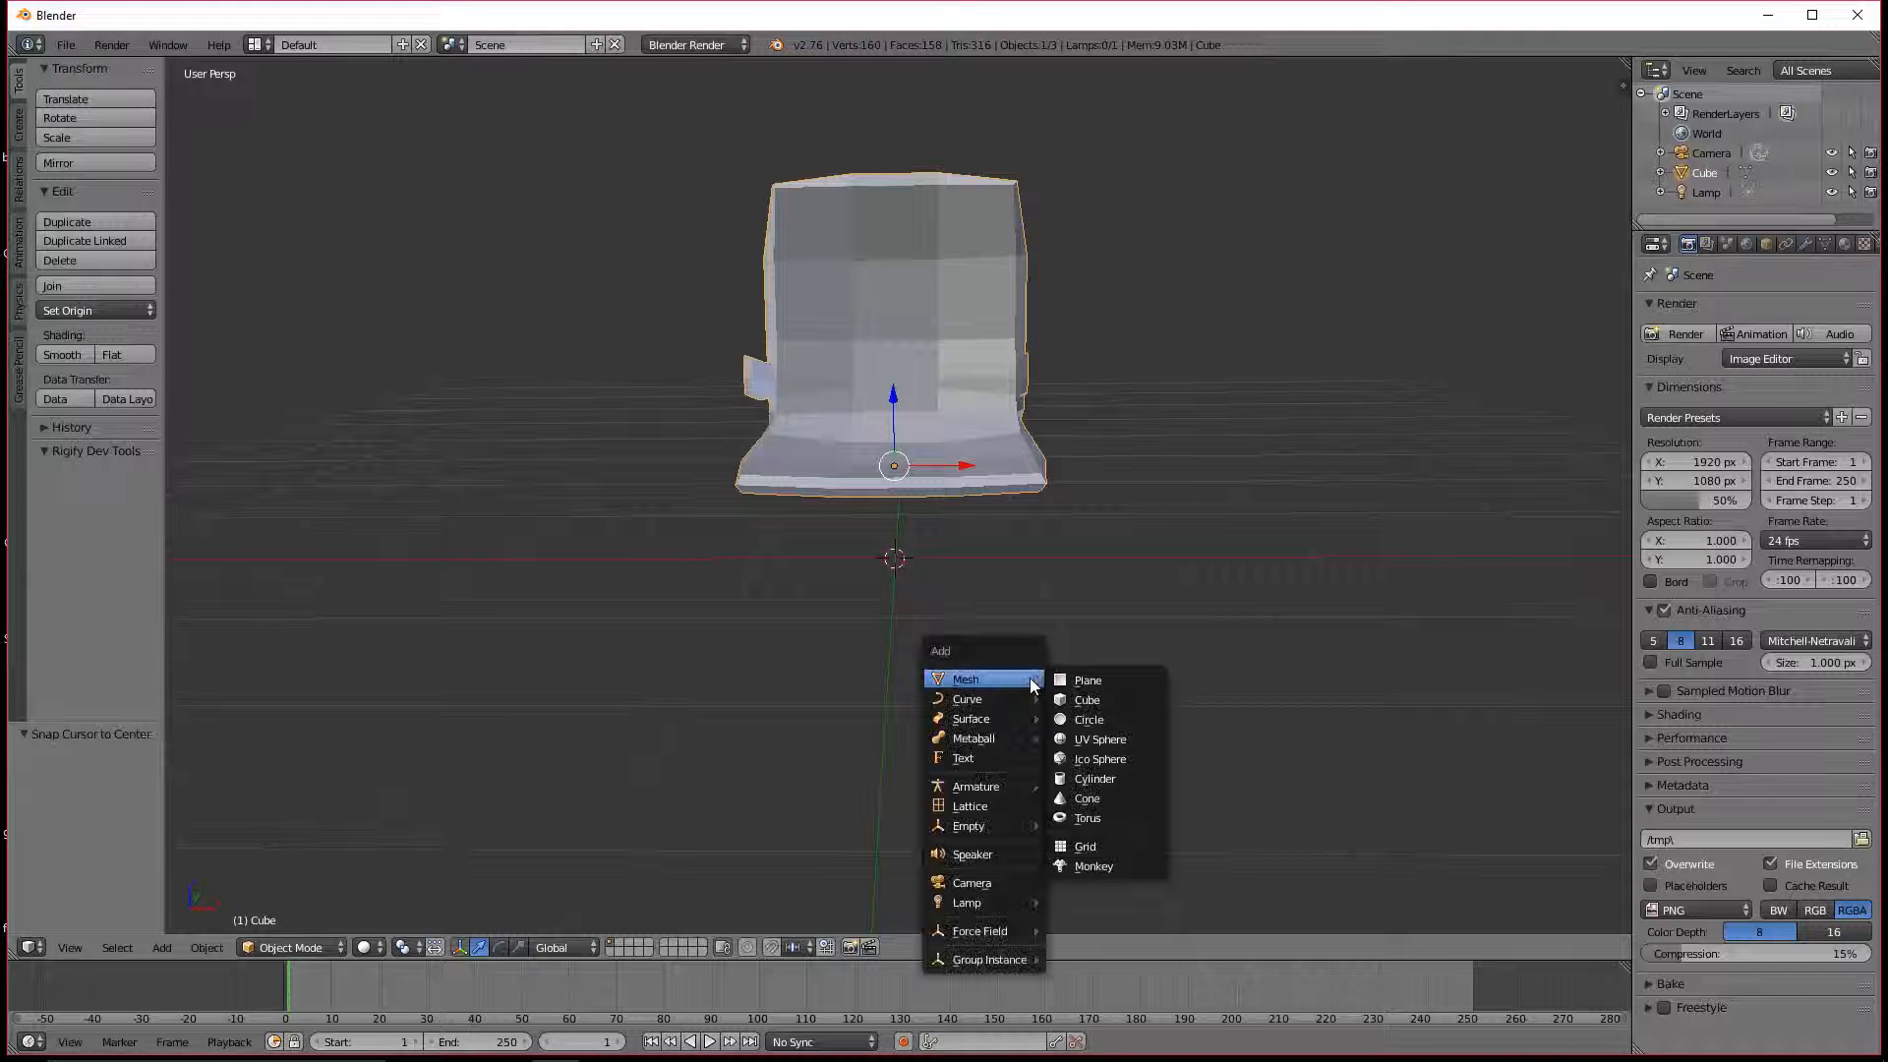
left_click(1140, 779)
middle_click_drag(1140, 779, 996, 704)
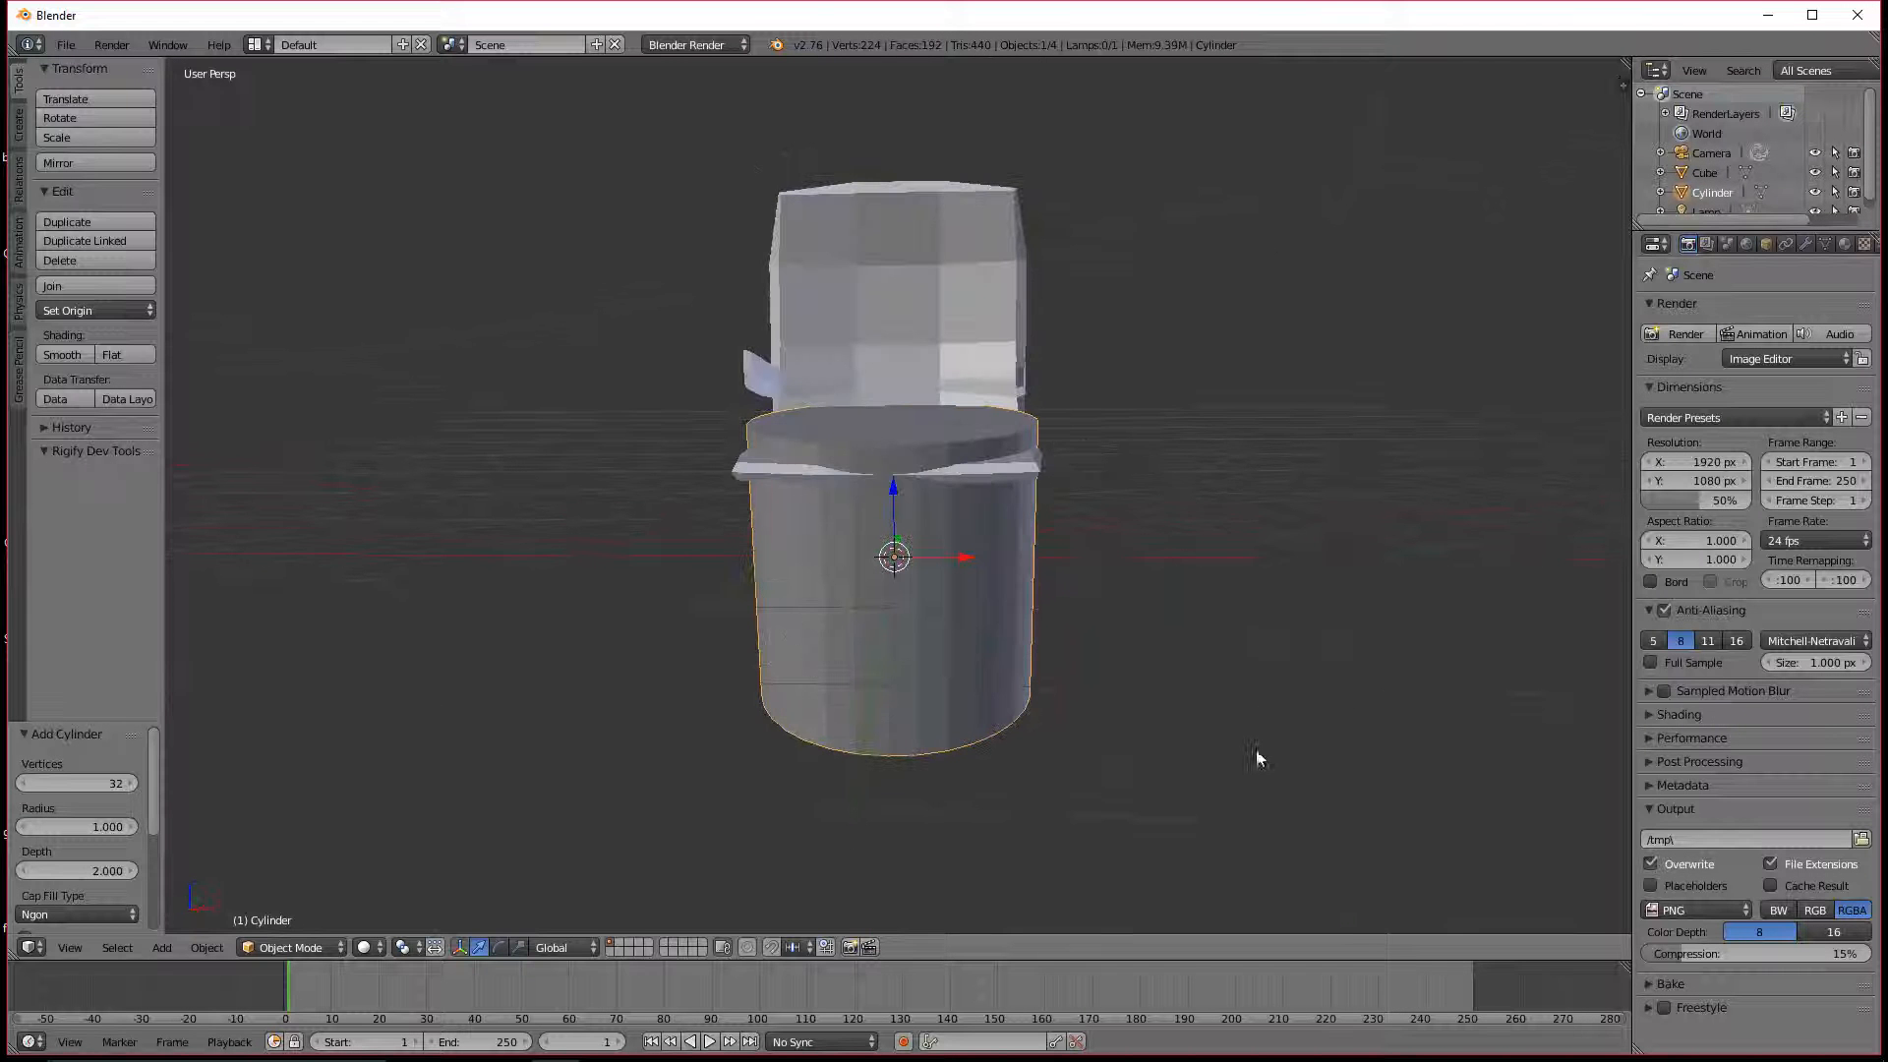
key("s")
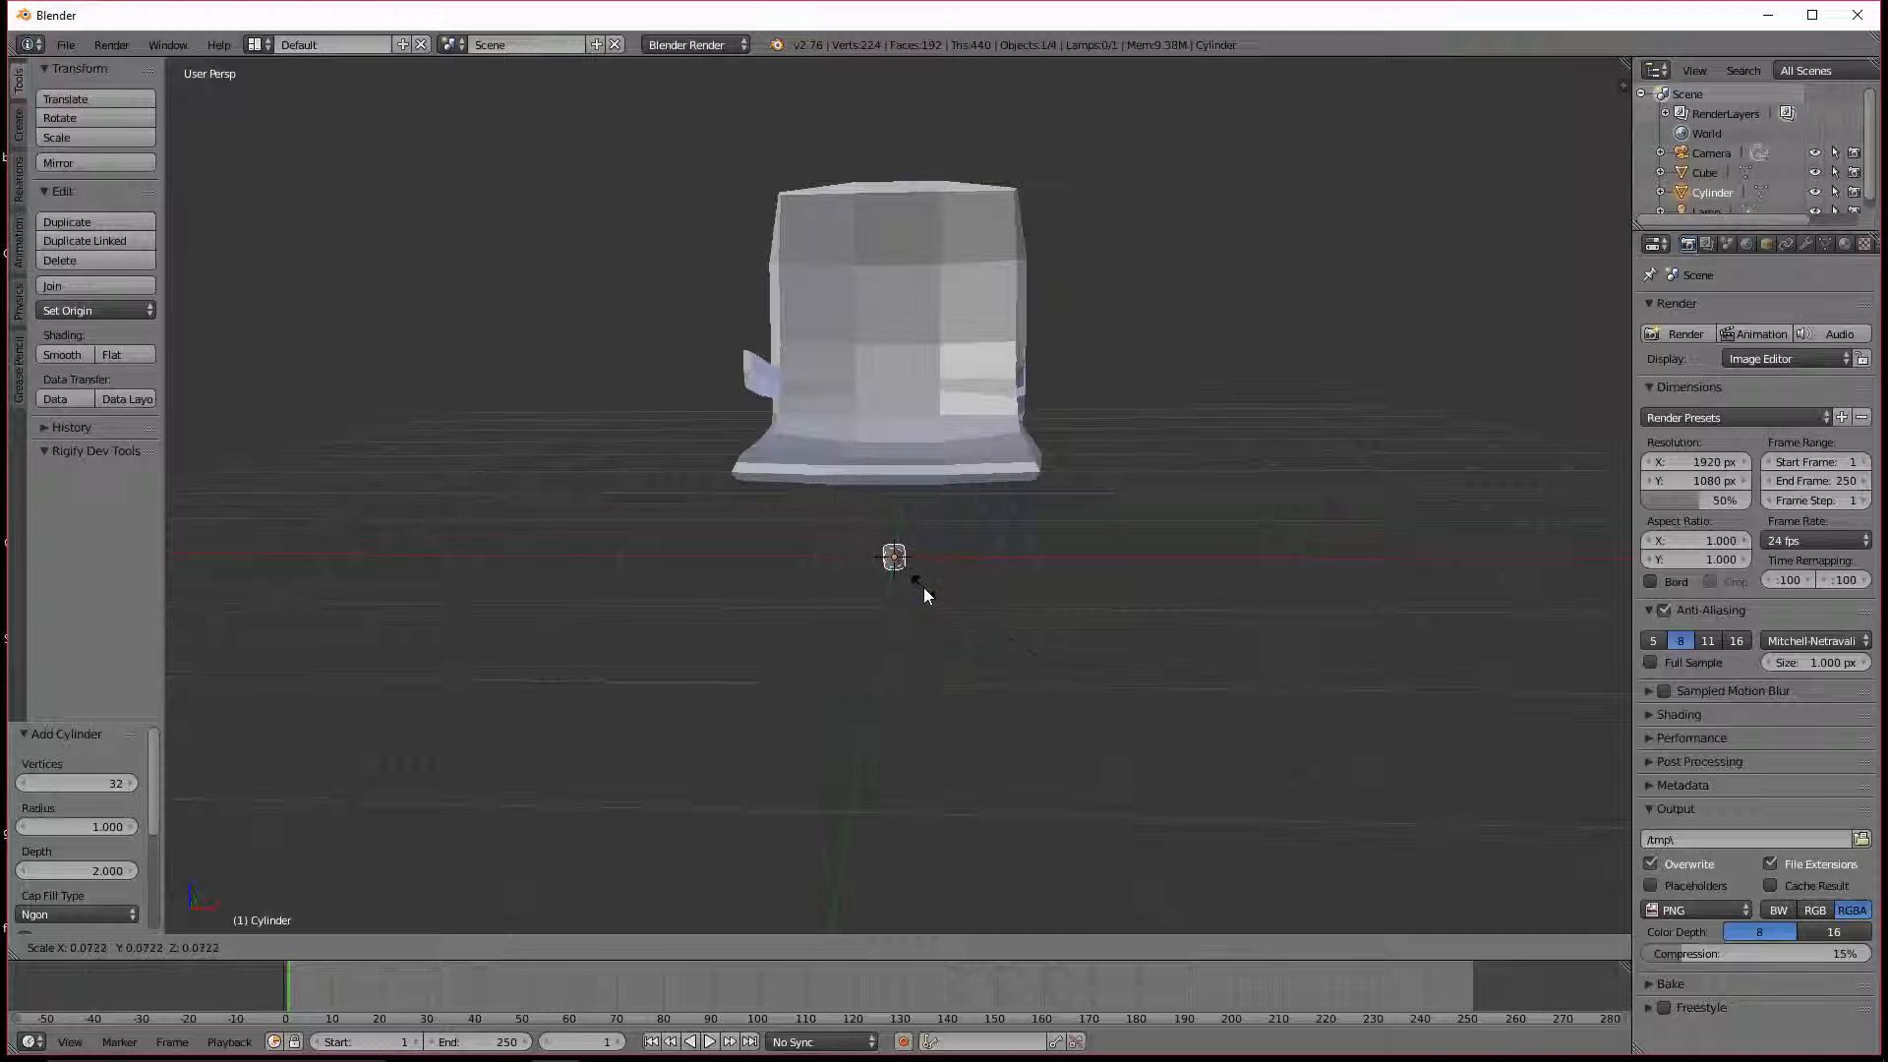
left_click(926, 591)
Step: Raise the small cylinder 0.589 along Z so it meets the underside of the seat
middle_click_drag(883, 662, 926, 534)
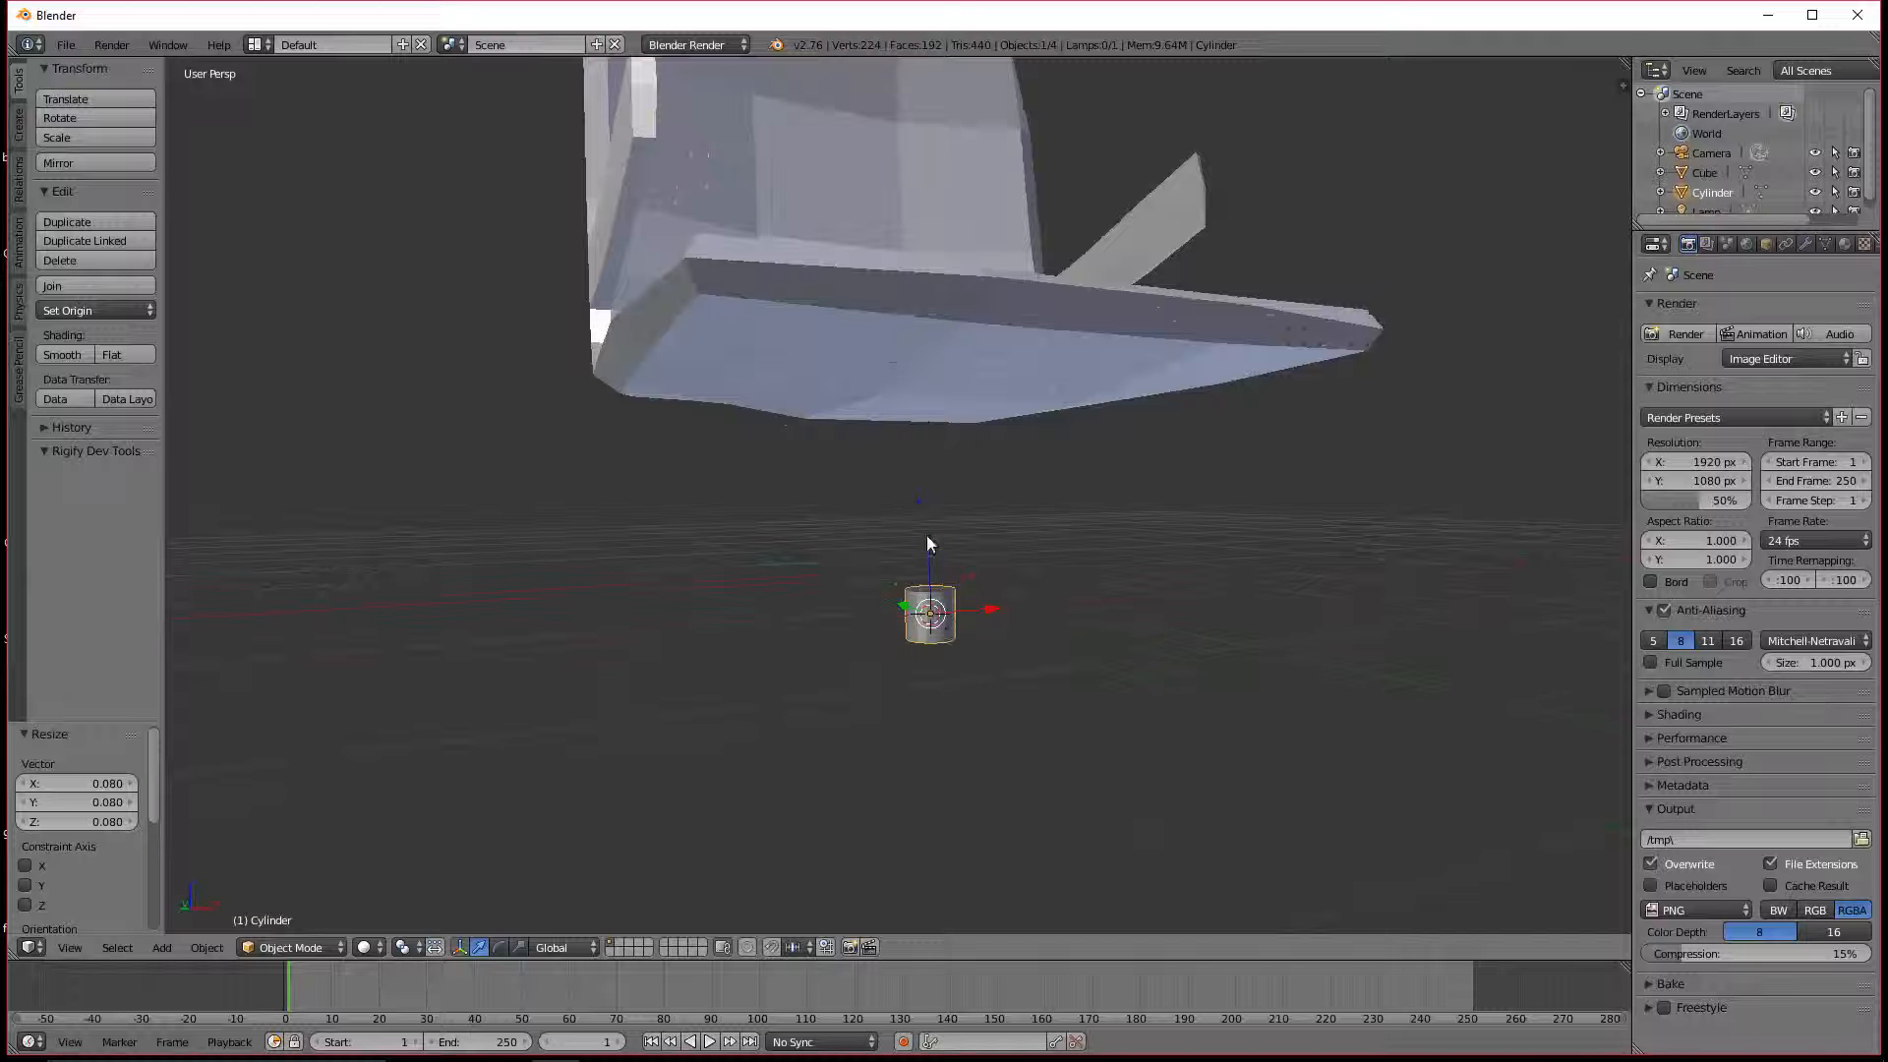
left_click_drag(939, 548, 959, 360)
middle_click_drag(1209, 708, 1213, 659)
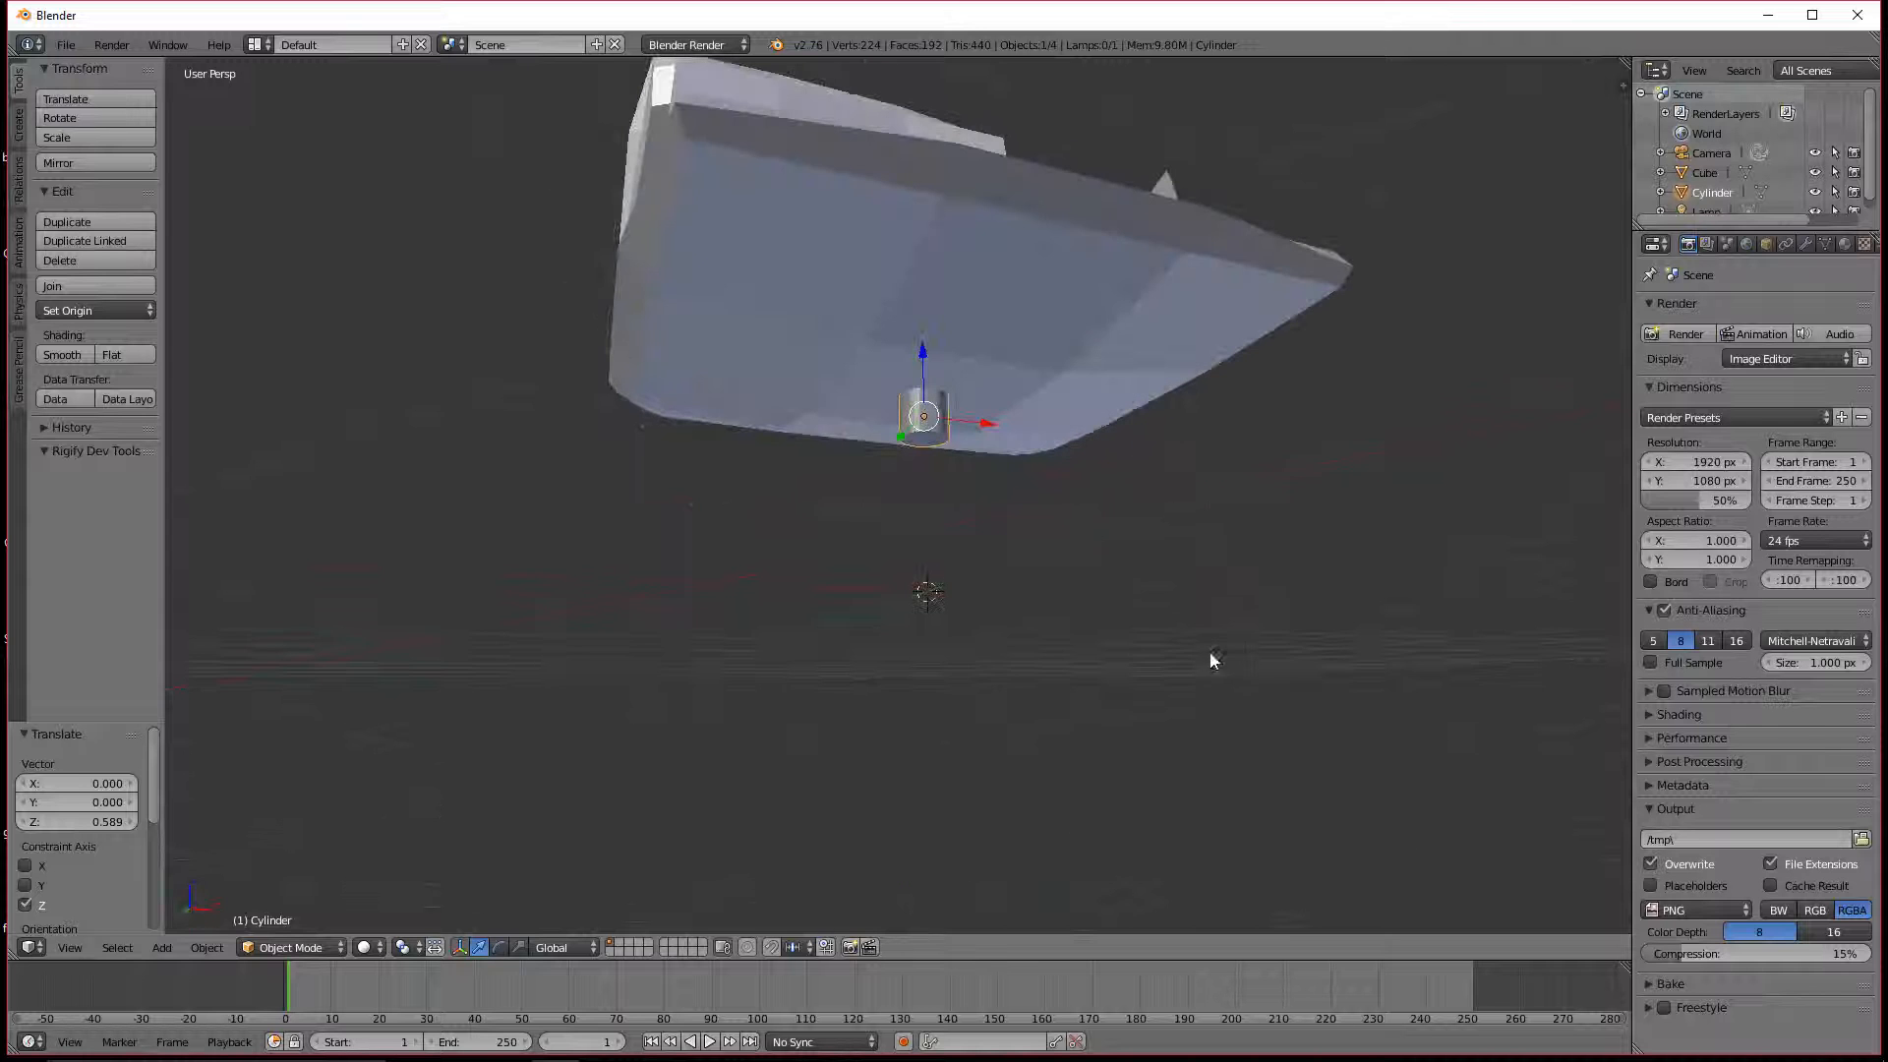
Step: In Edit Mode, select the cylinder's bottom face and move it -0.462 along Z to lengthen the chair's post
left_click(290, 946)
left_click(295, 888)
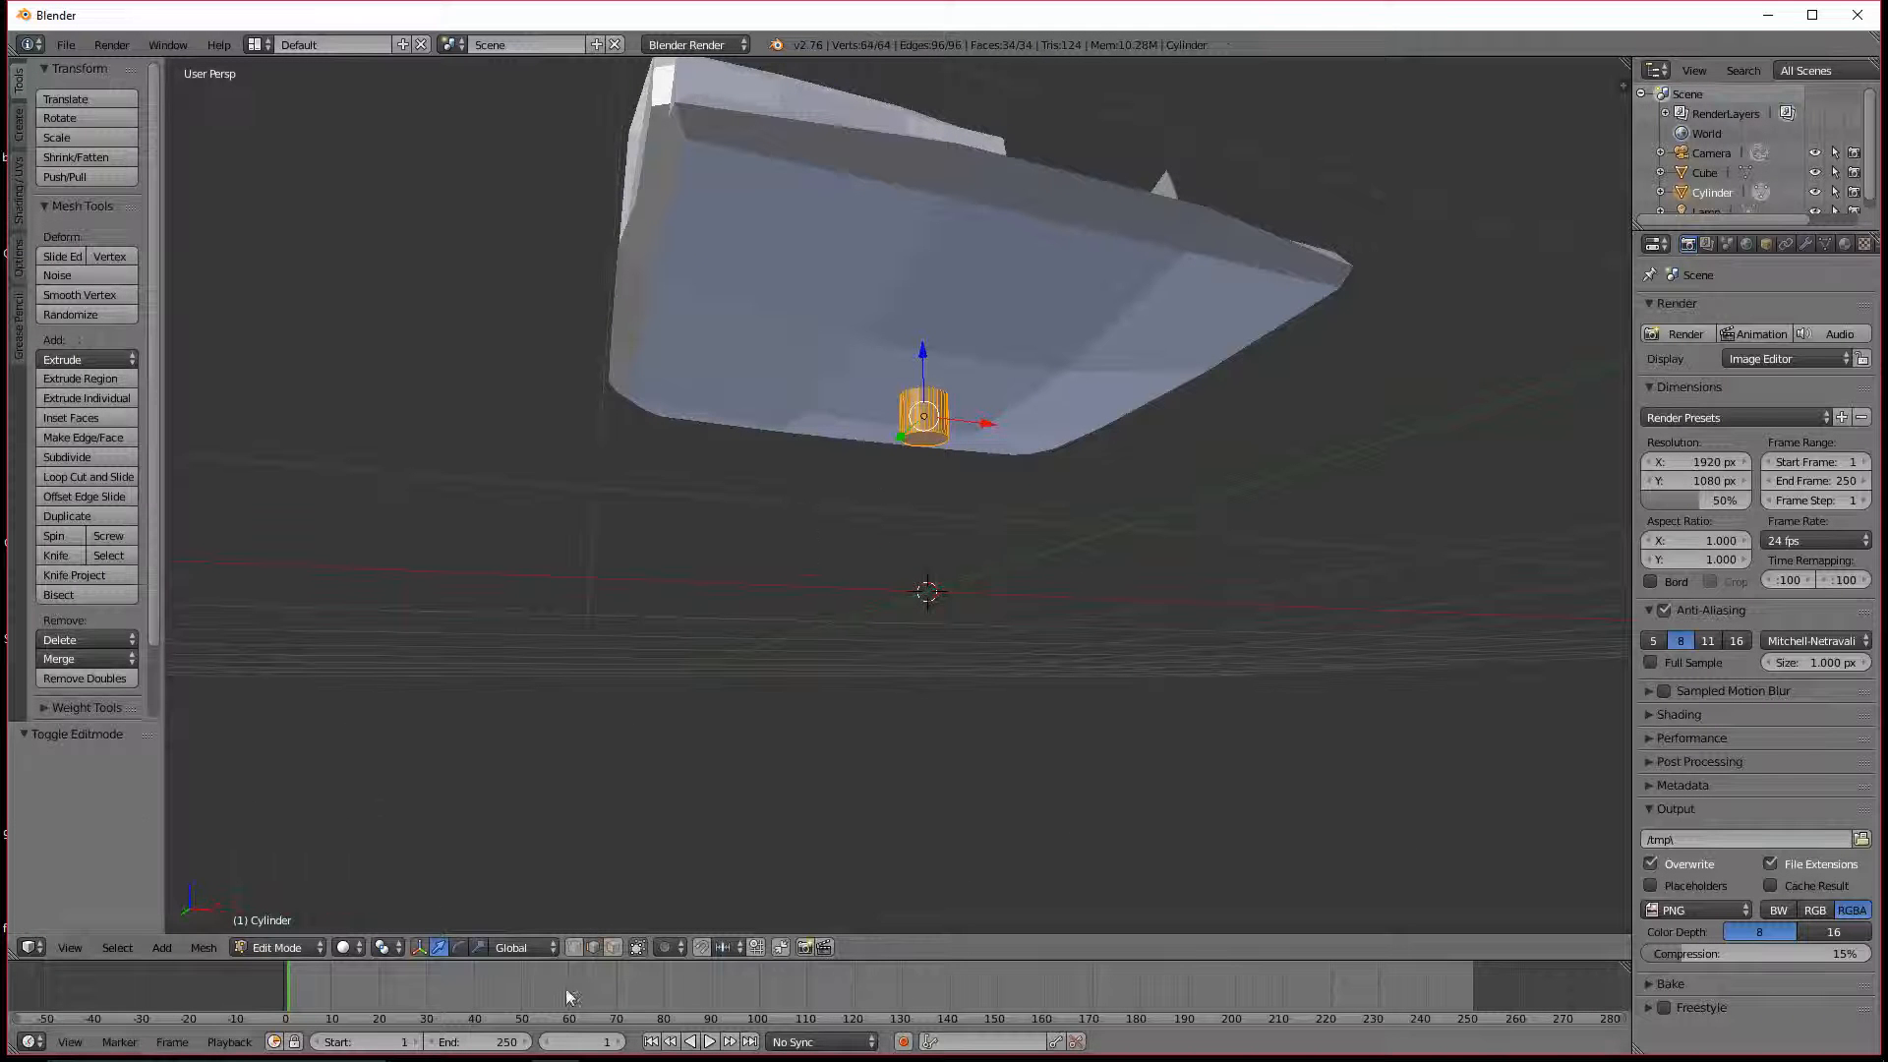
right_click(923, 436)
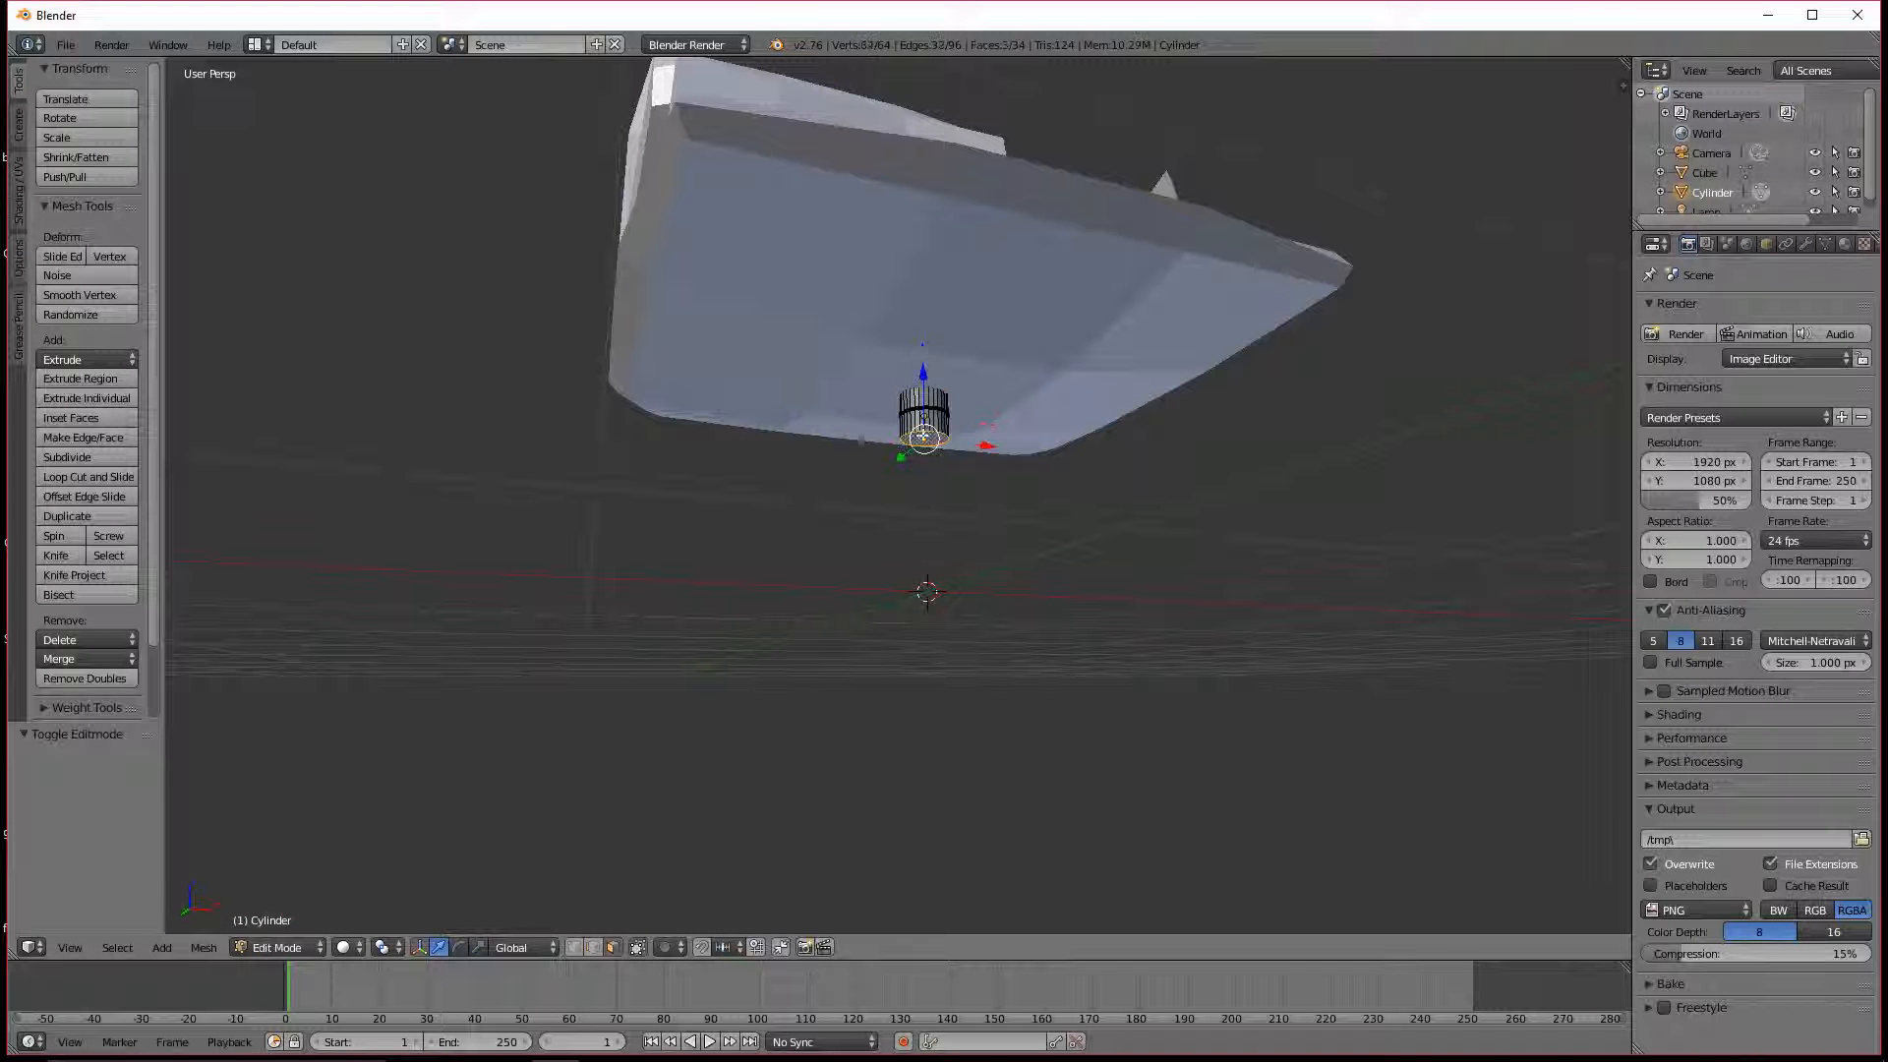
left_click_drag(923, 372, 1088, 548)
middle_click_drag(1087, 547, 1087, 590)
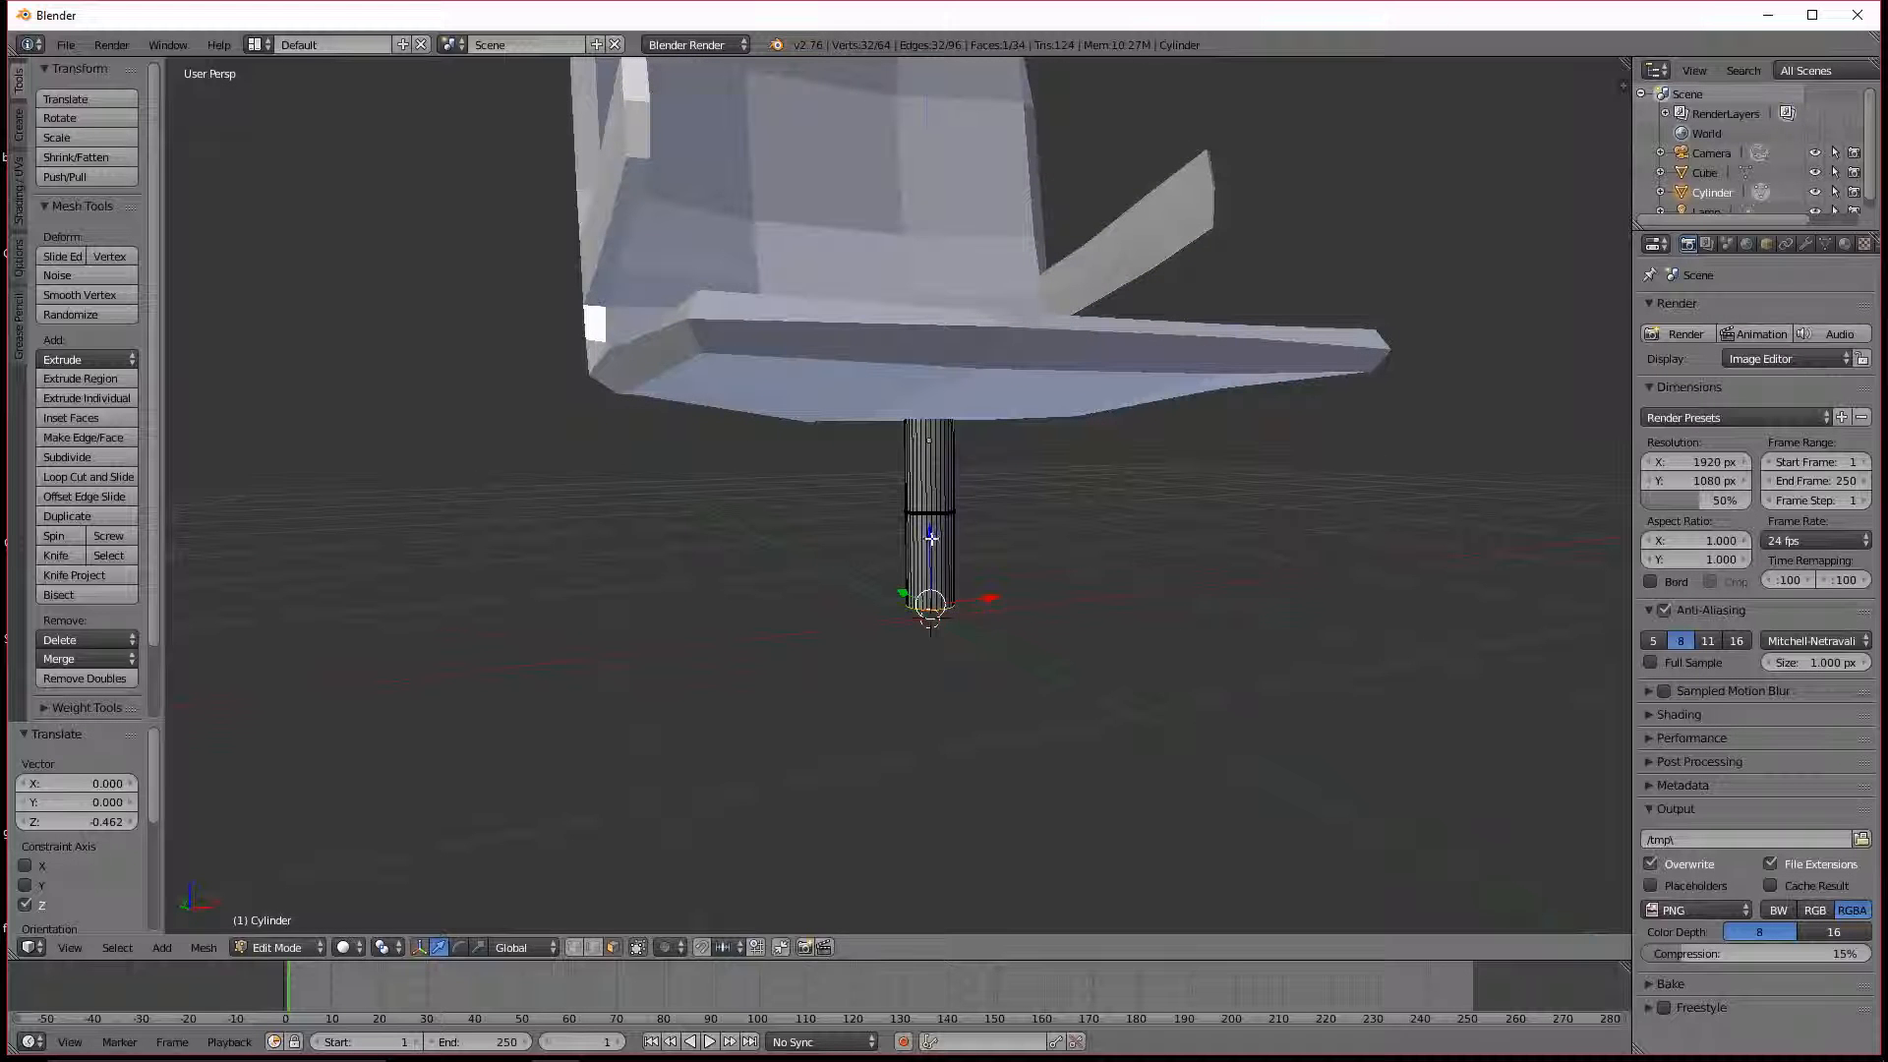
Step: Raise the post's bottom face along Z by 0.059 and another 0.025, and extrude it 0.111 downward to form a short bottom band
key("g")
key("z")
left_click(930, 521)
middle_click_drag(930, 521, 1038, 626)
key("g")
key("z")
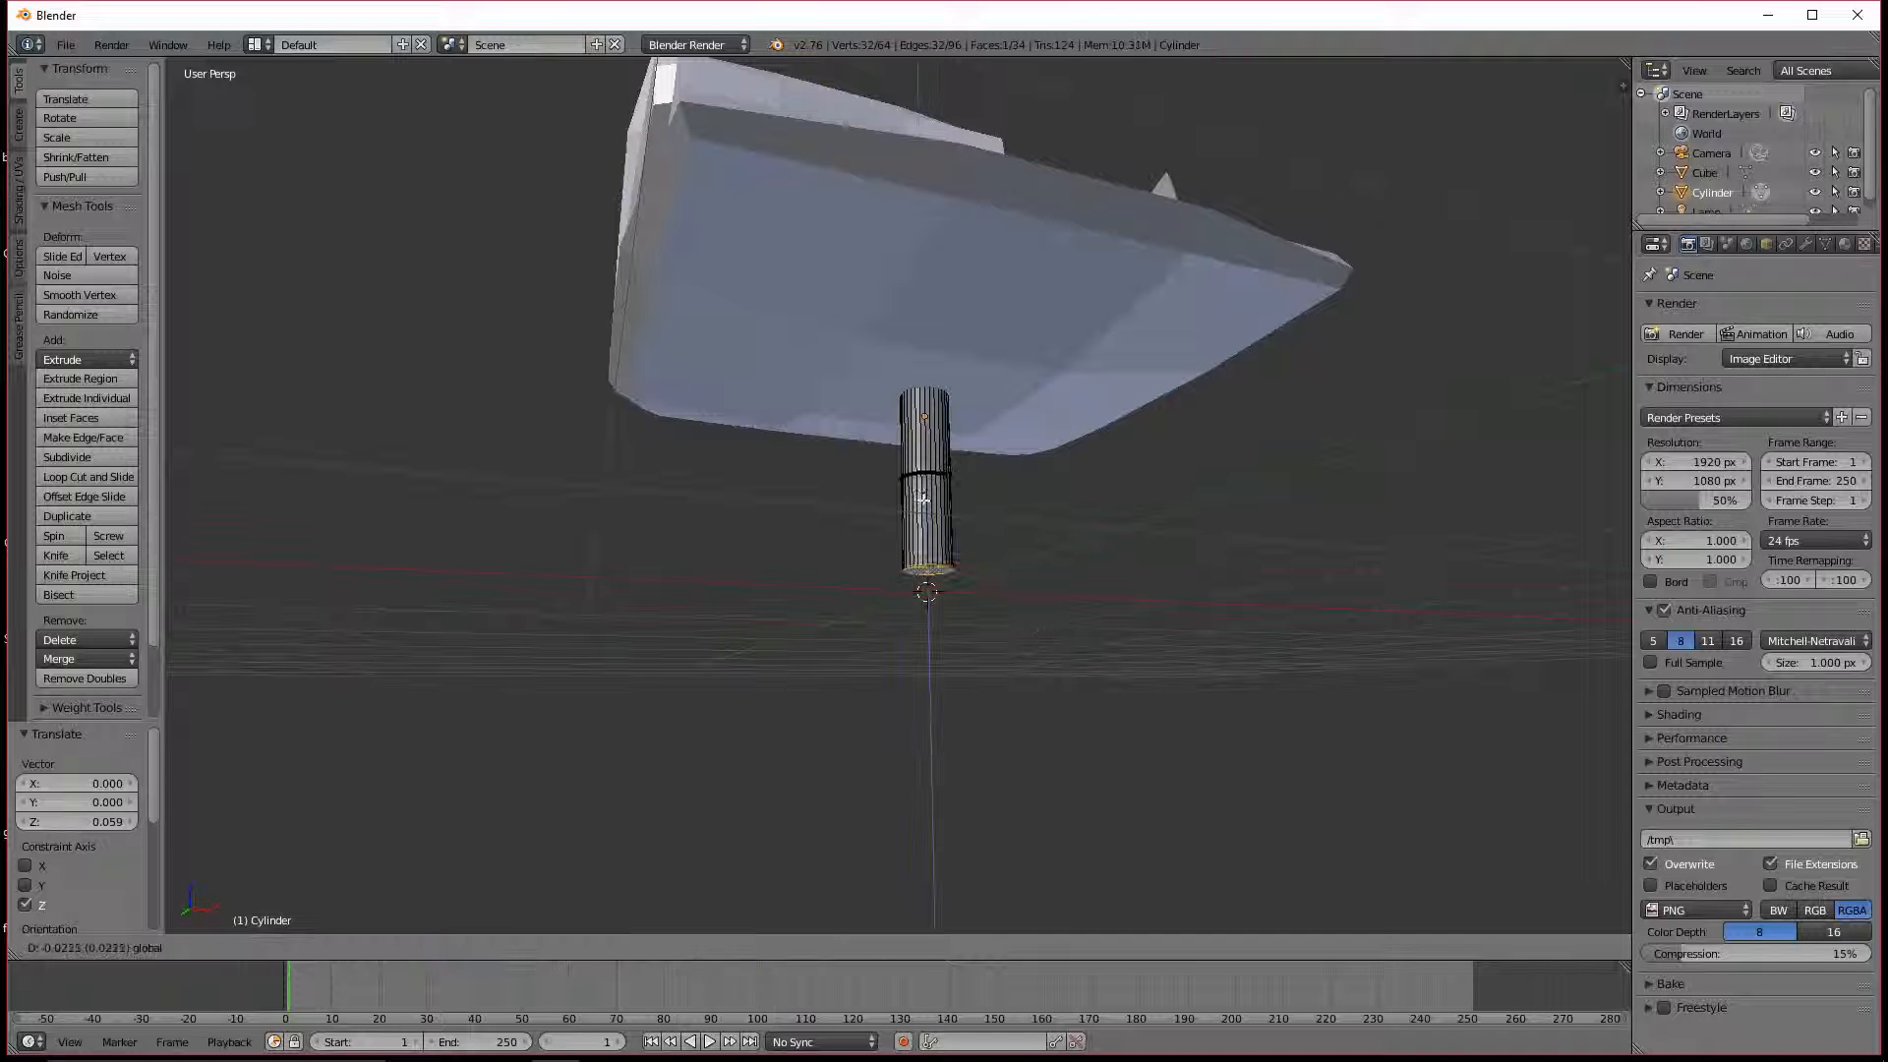
left_click(1064, 611)
key("e")
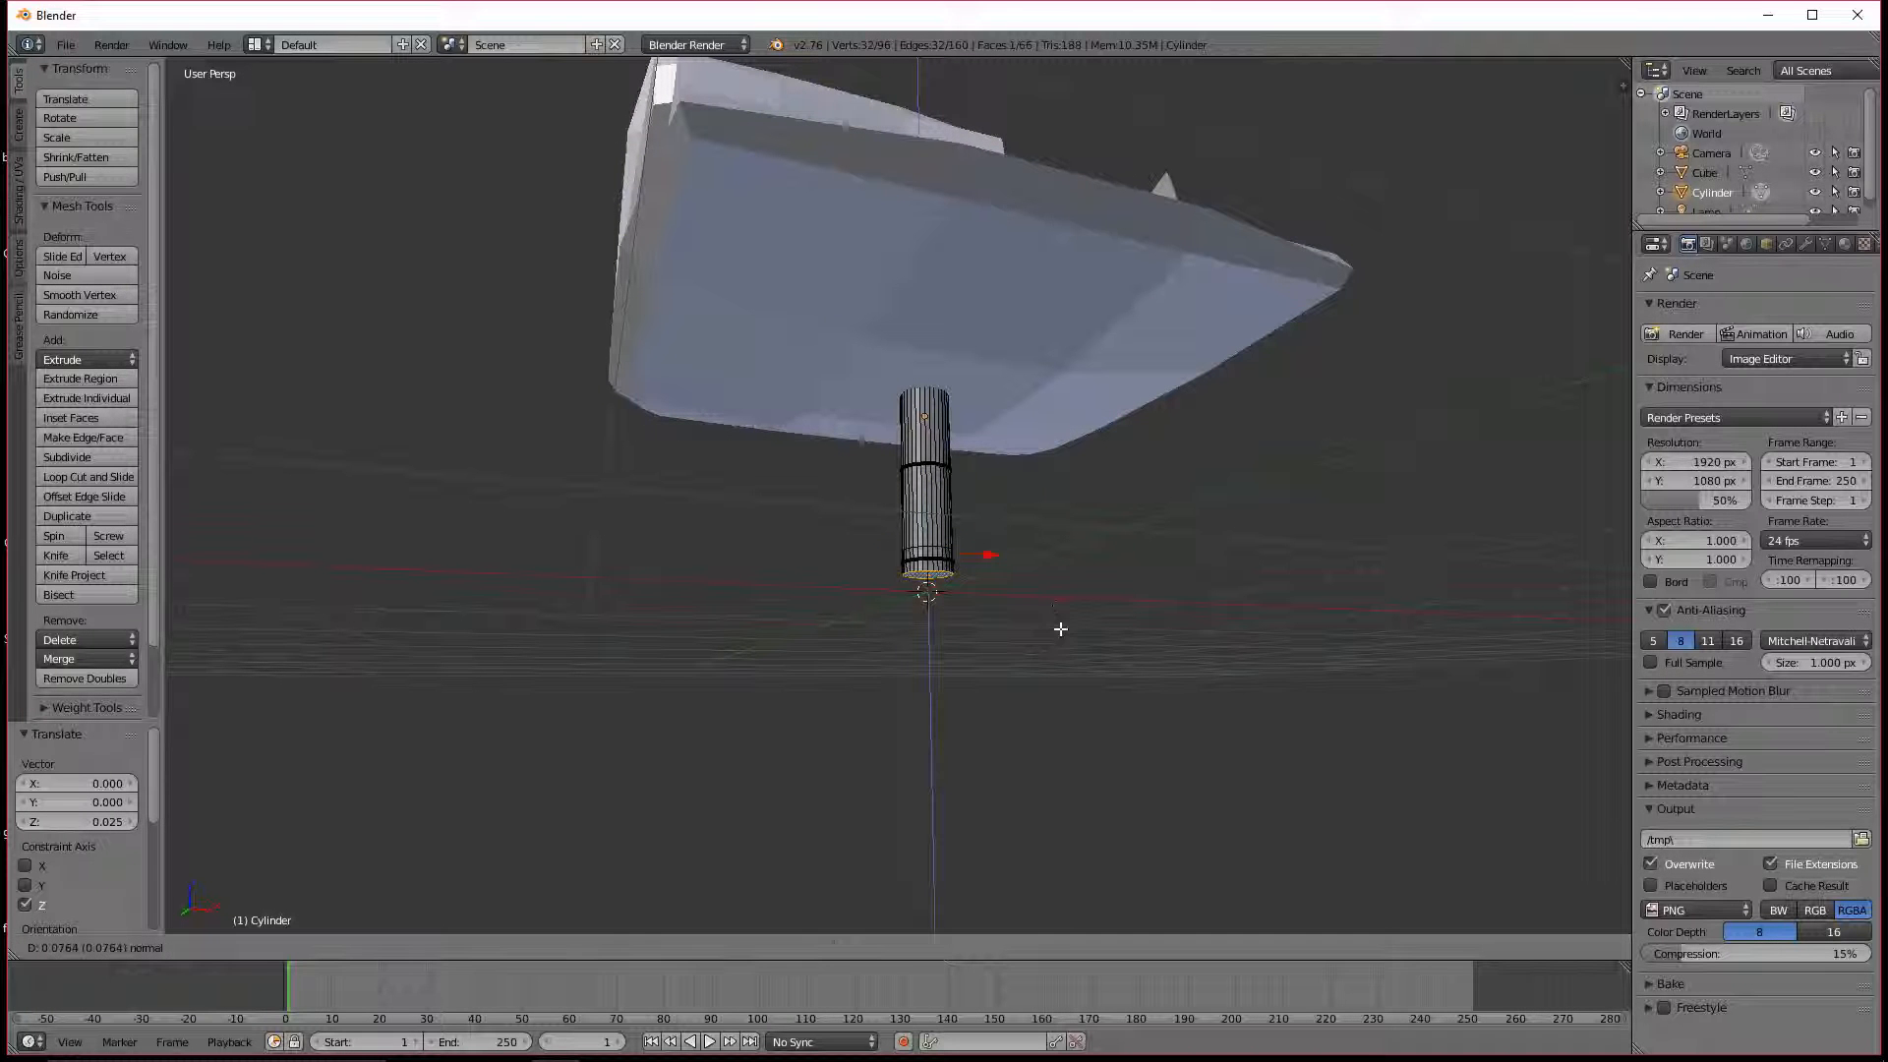
left_click(1063, 639)
Step: Try extruding four adjacent faces on the front of the post's bottom band 1 unit outward, and undo it
middle_click_drag(1064, 639, 932, 638)
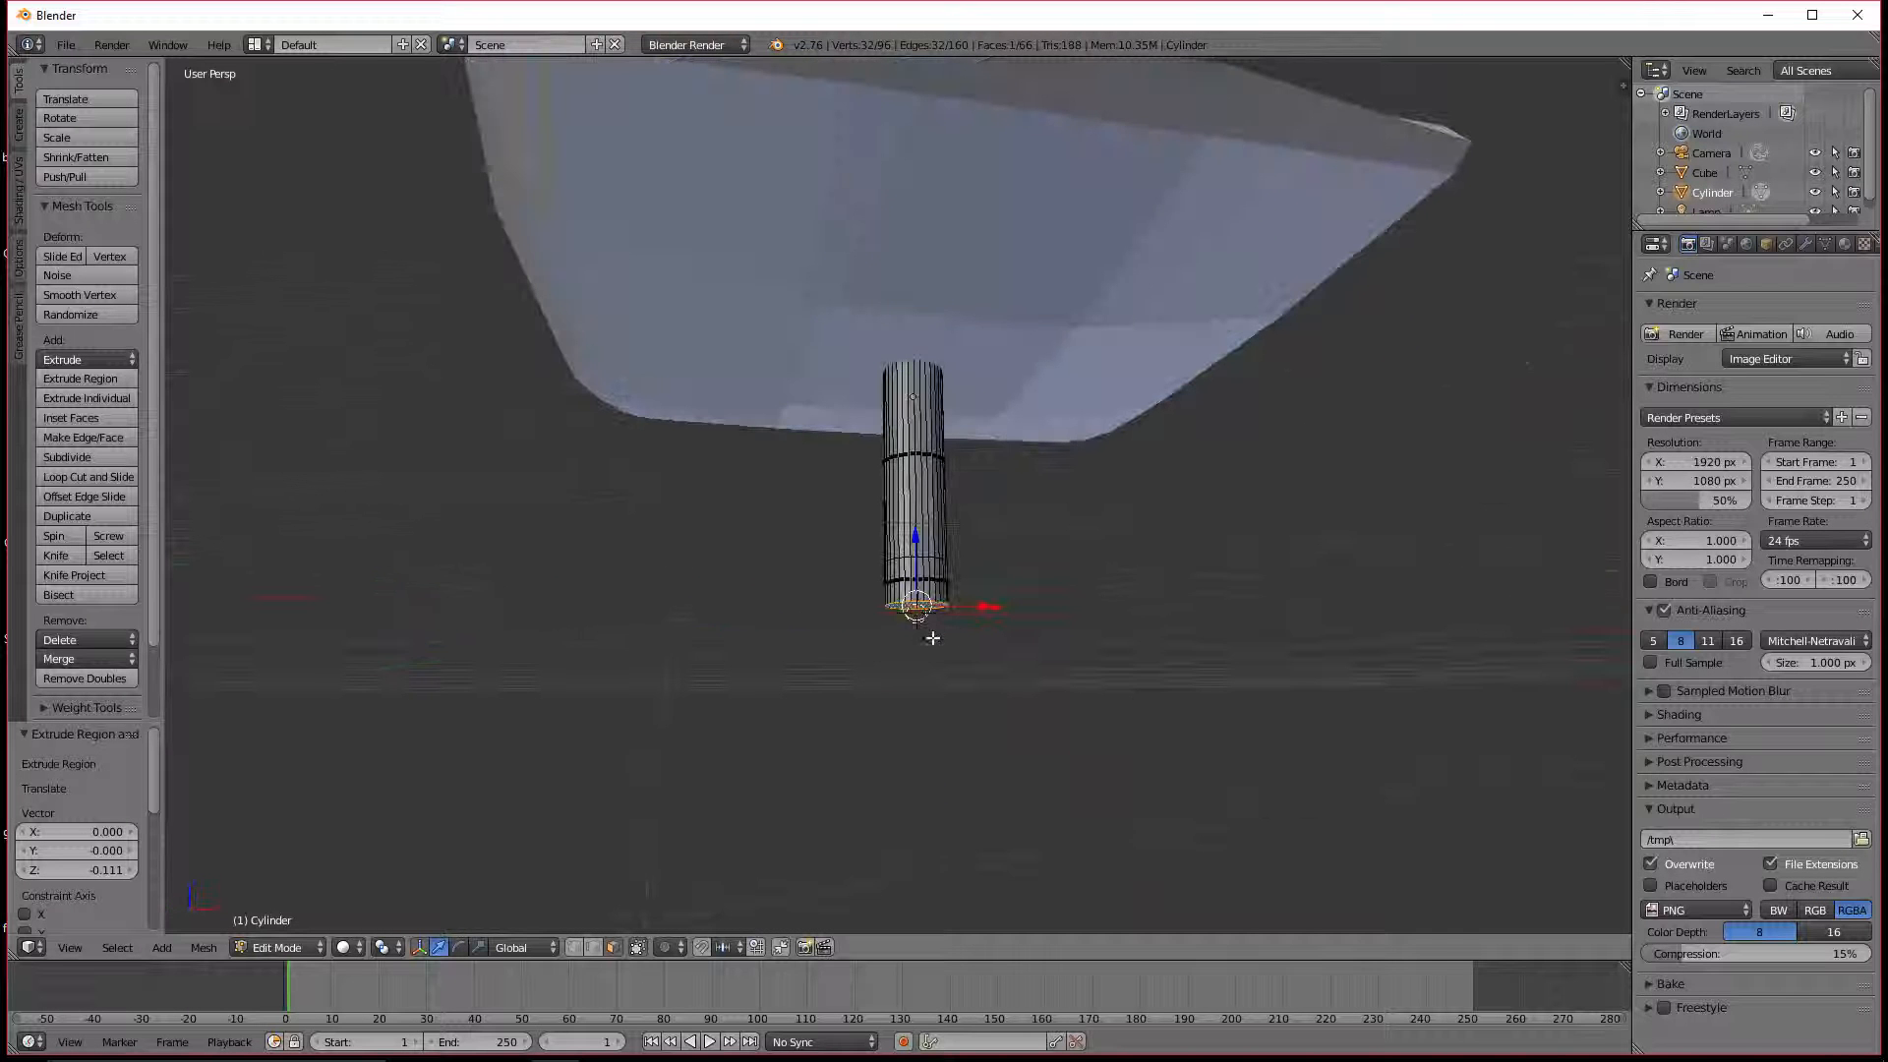
middle_click_drag(1082, 625, 1036, 687)
scroll(1049, 687, "up", 4)
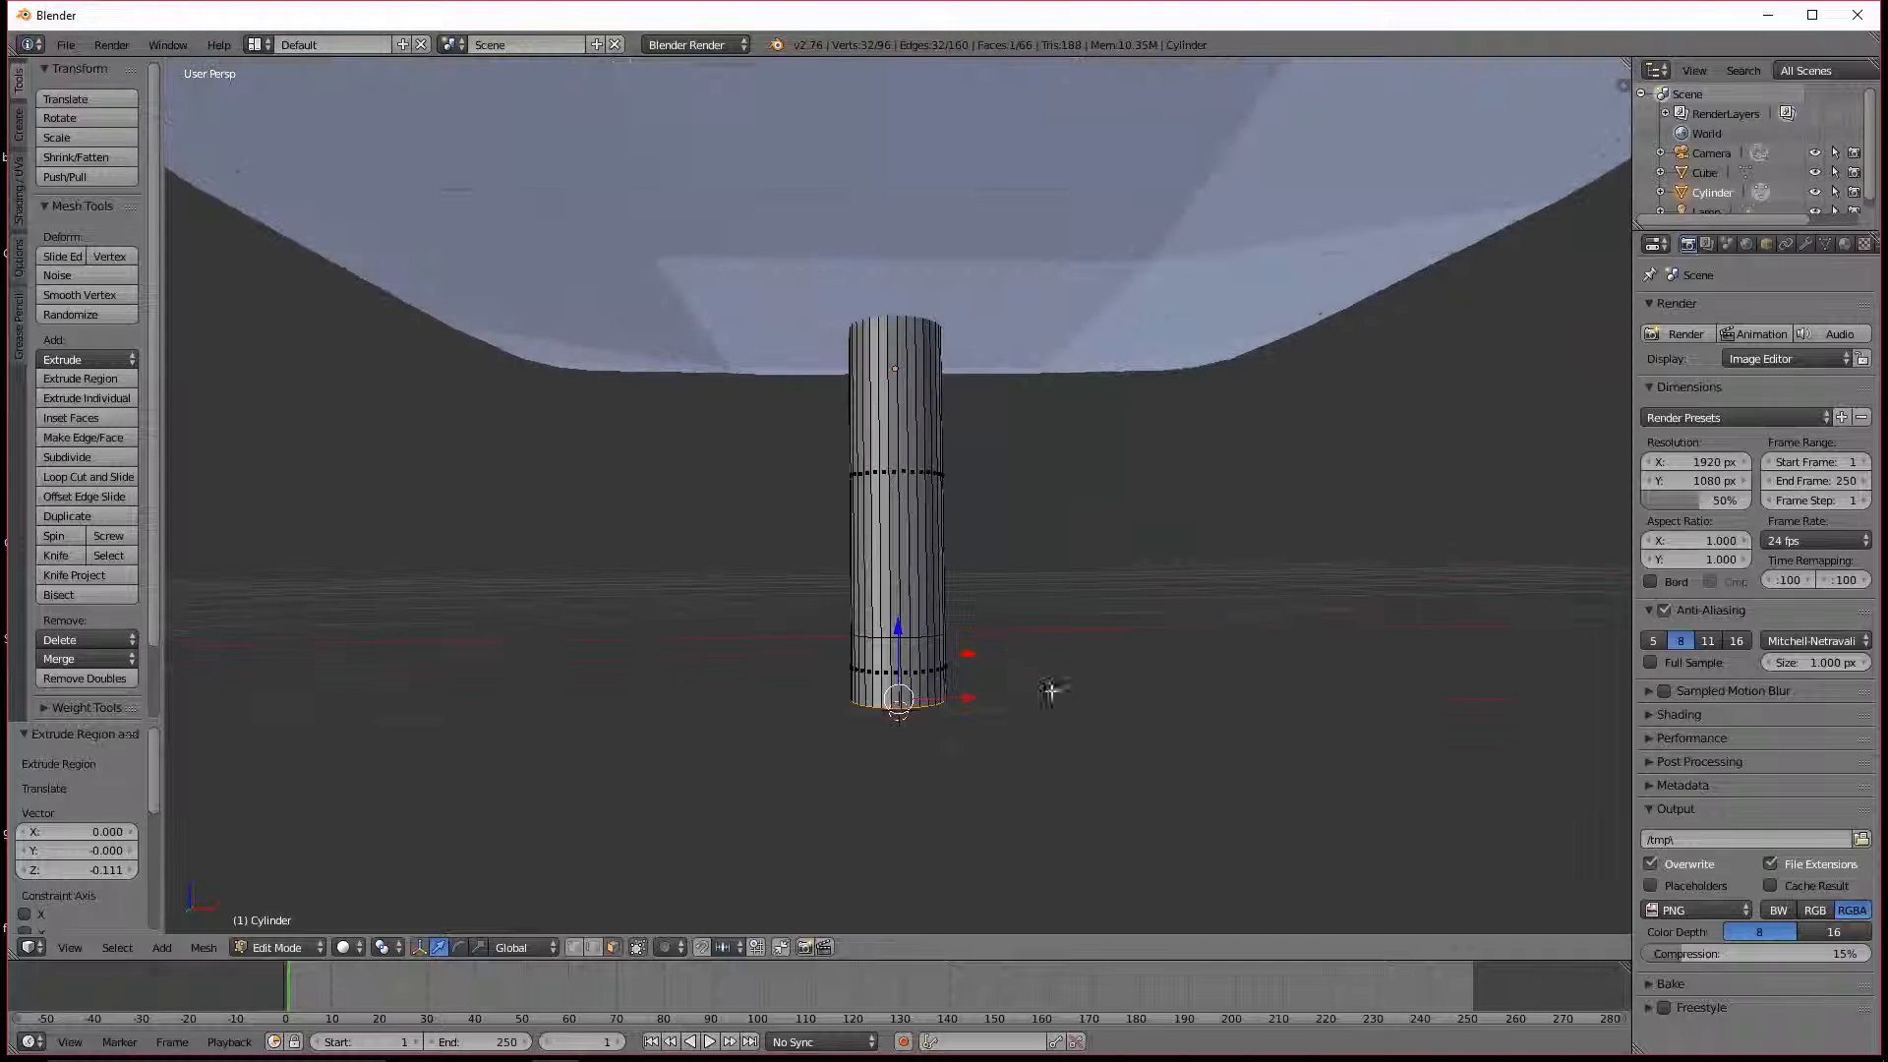
right_click(916, 728)
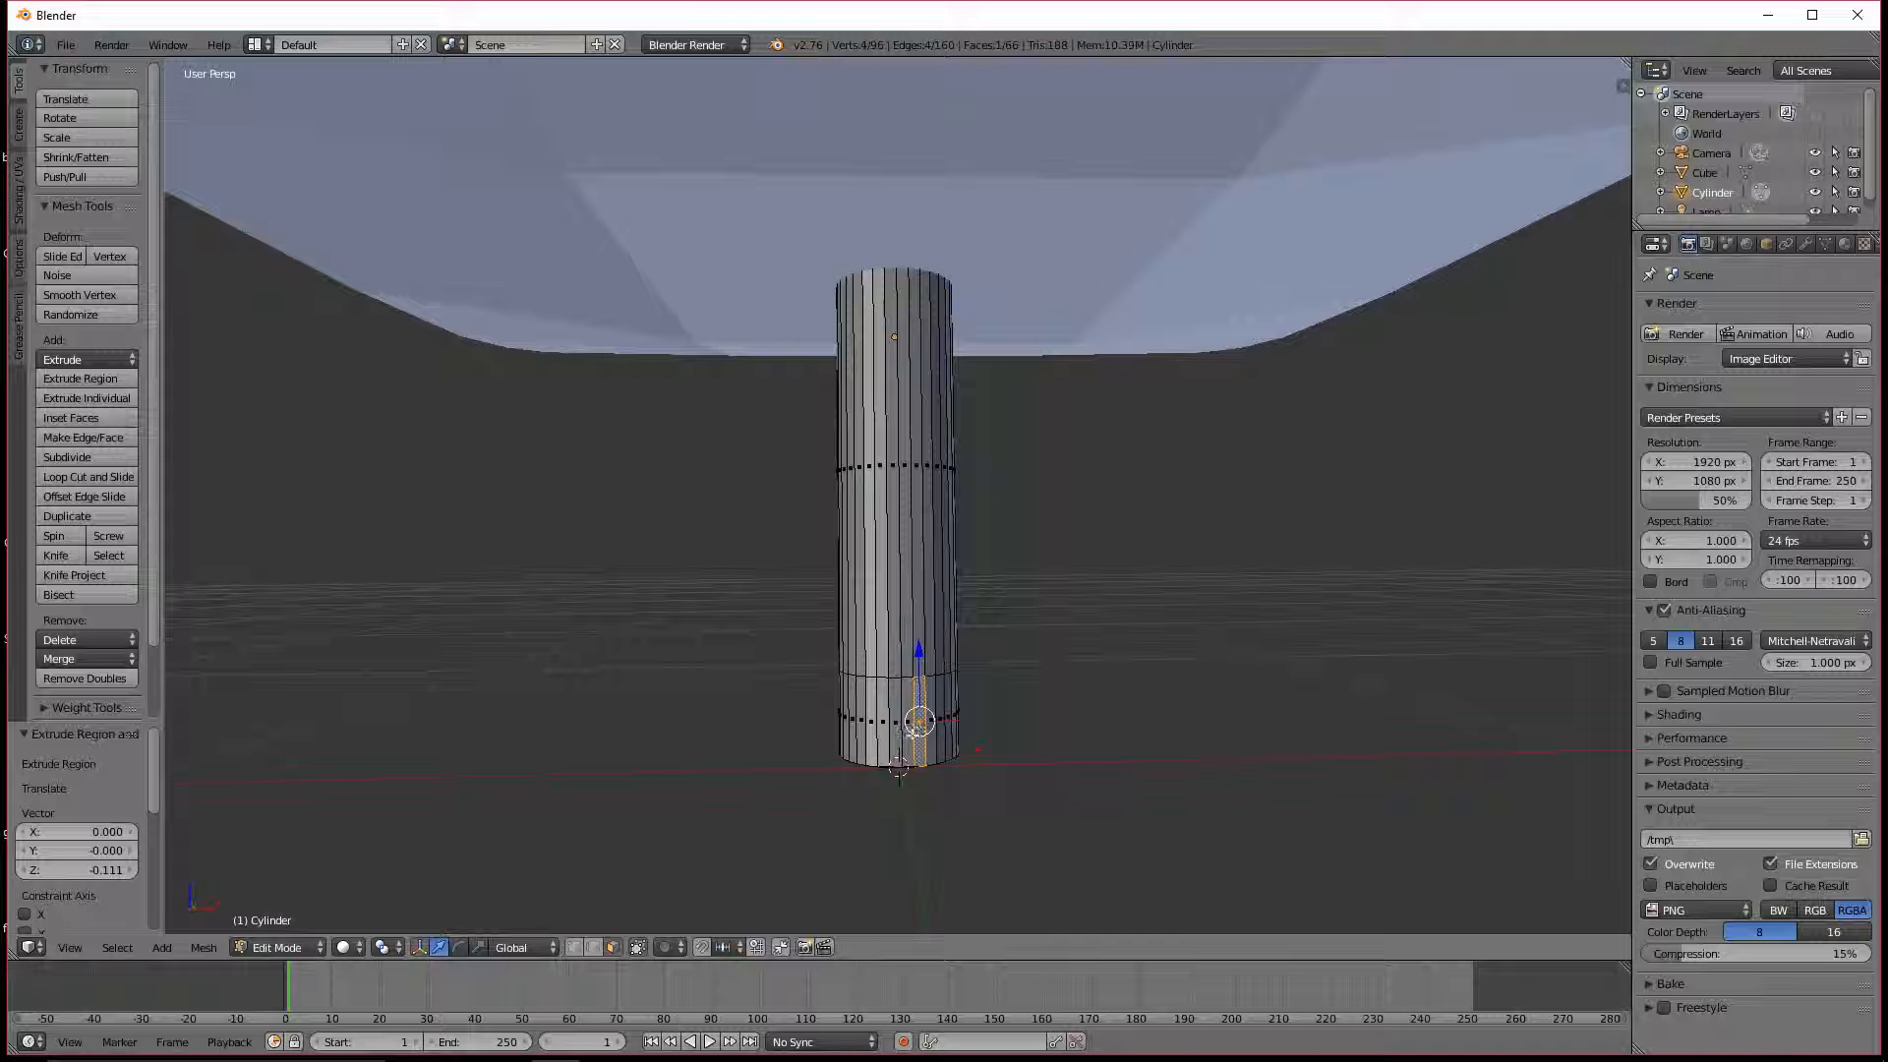
right_click(899, 747, "shift")
right_click(892, 751, "shift")
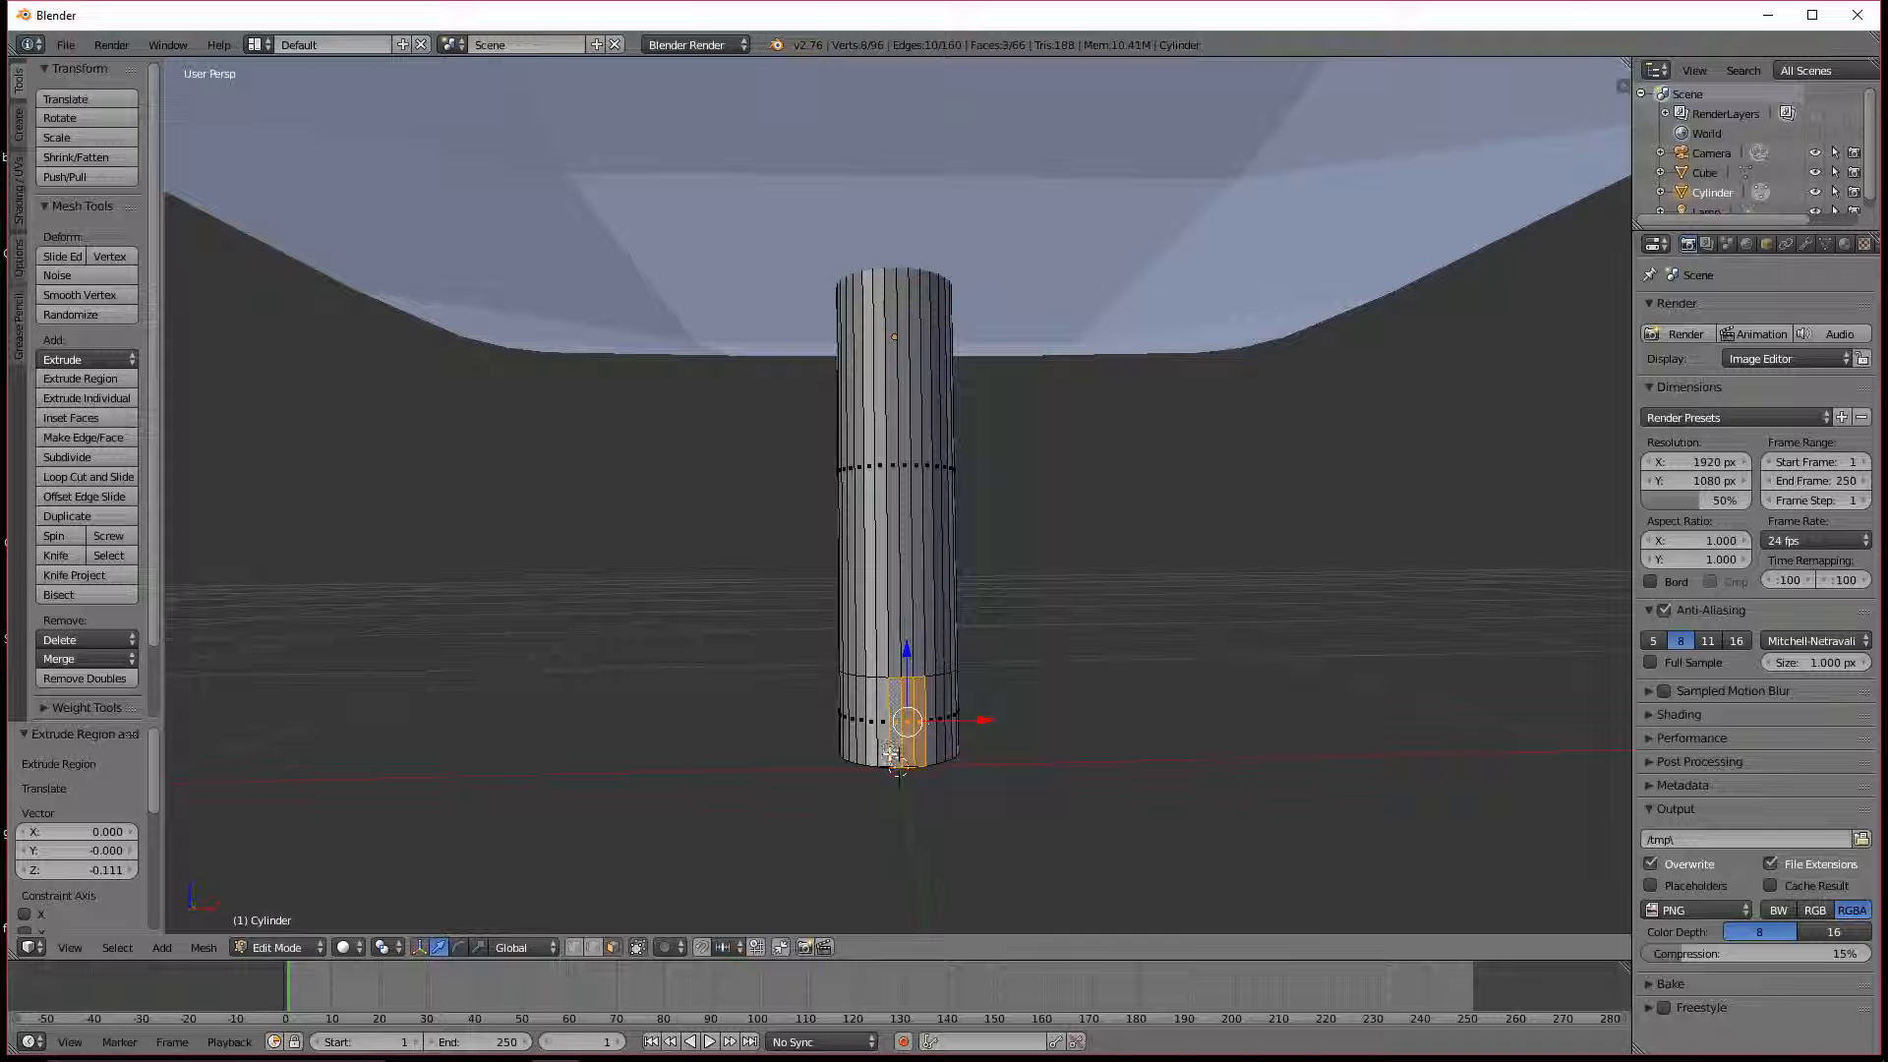
right_click(884, 752, "shift")
middle_click_drag(894, 753, 1001, 747)
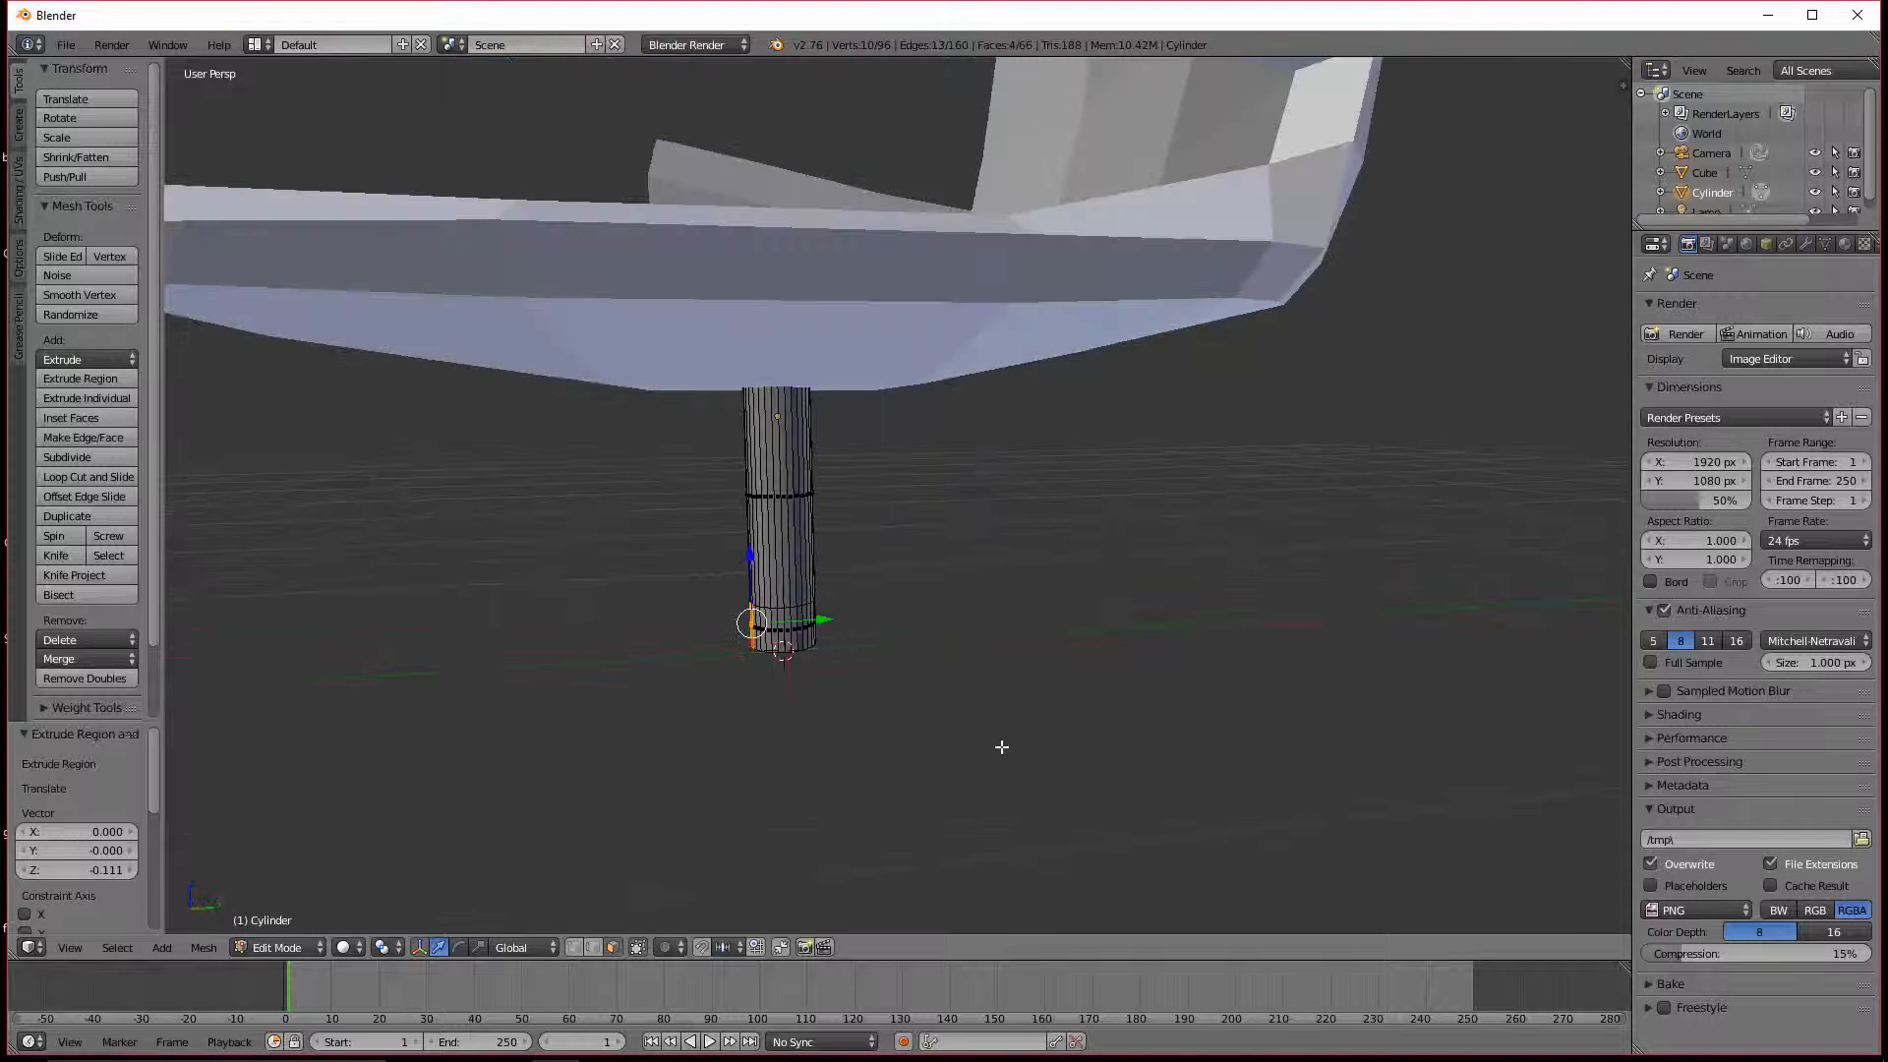
type("e")
type("1")
key("Return")
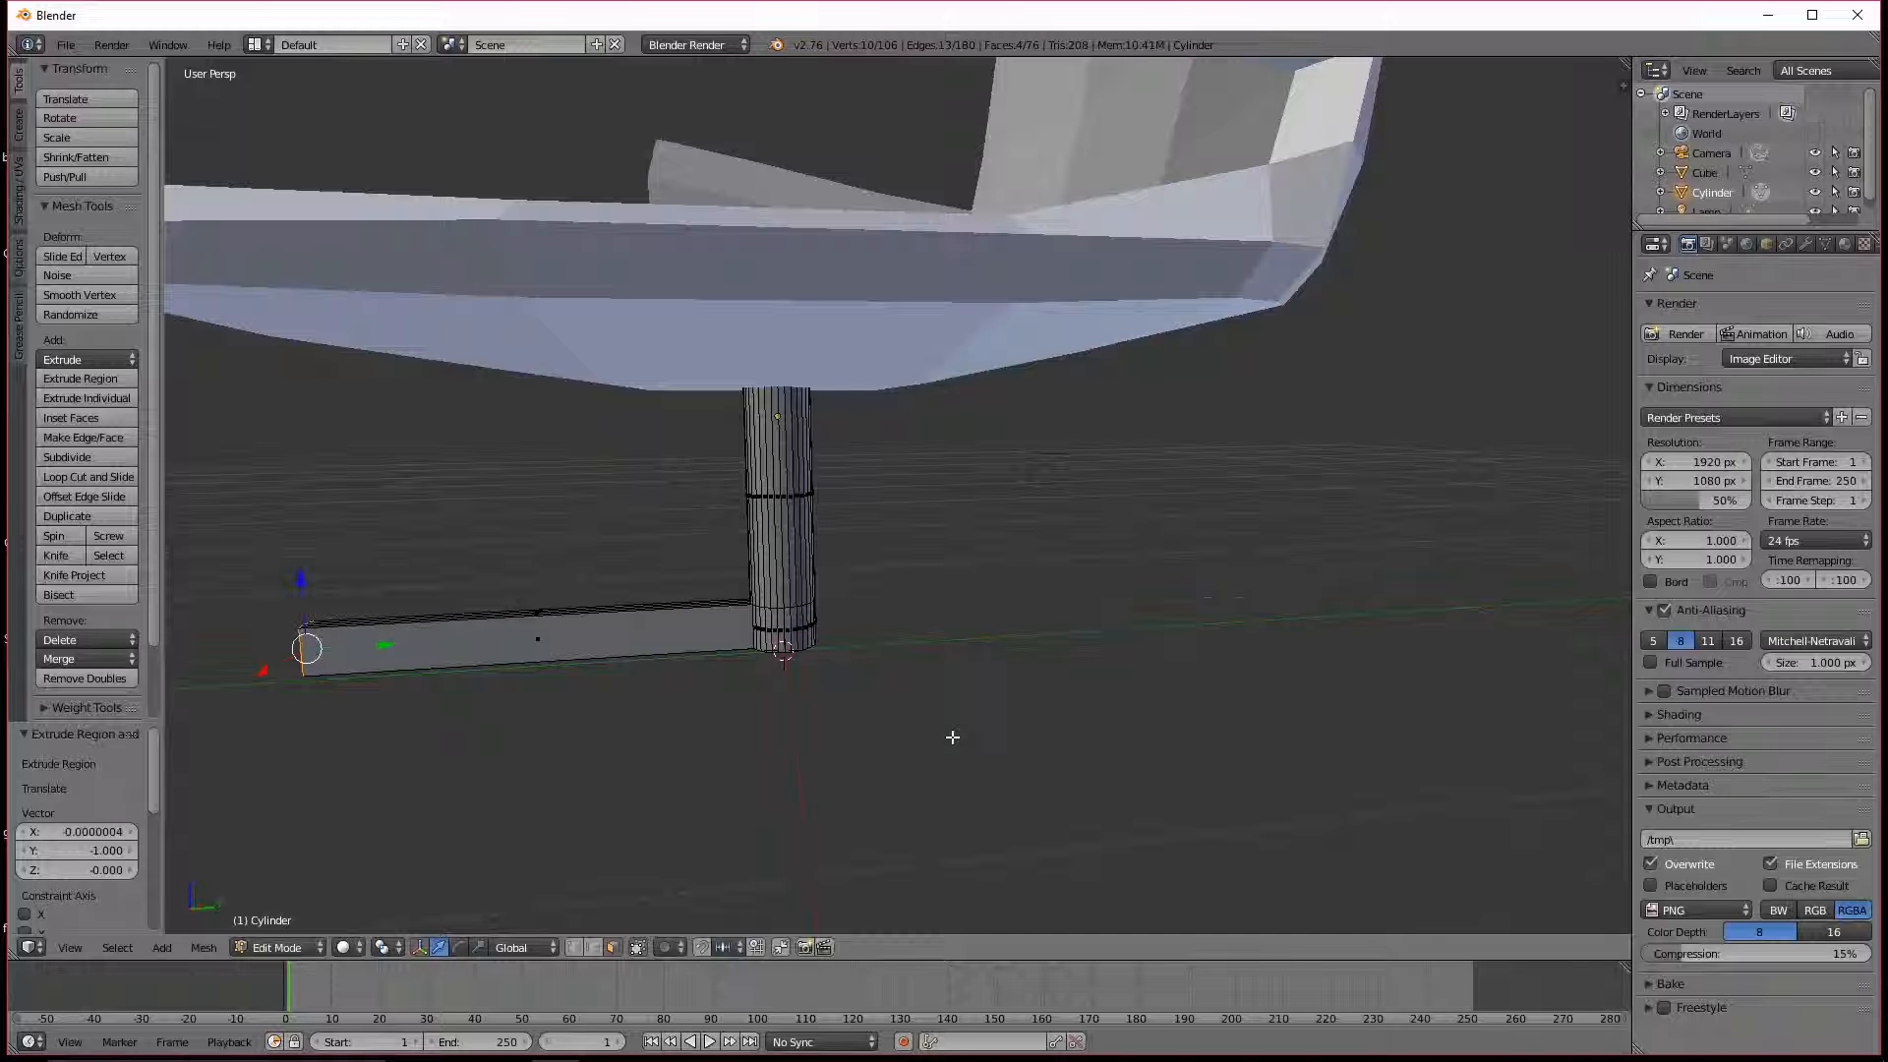
middle_click_drag(959, 710, 1188, 602)
key("ctrl+z")
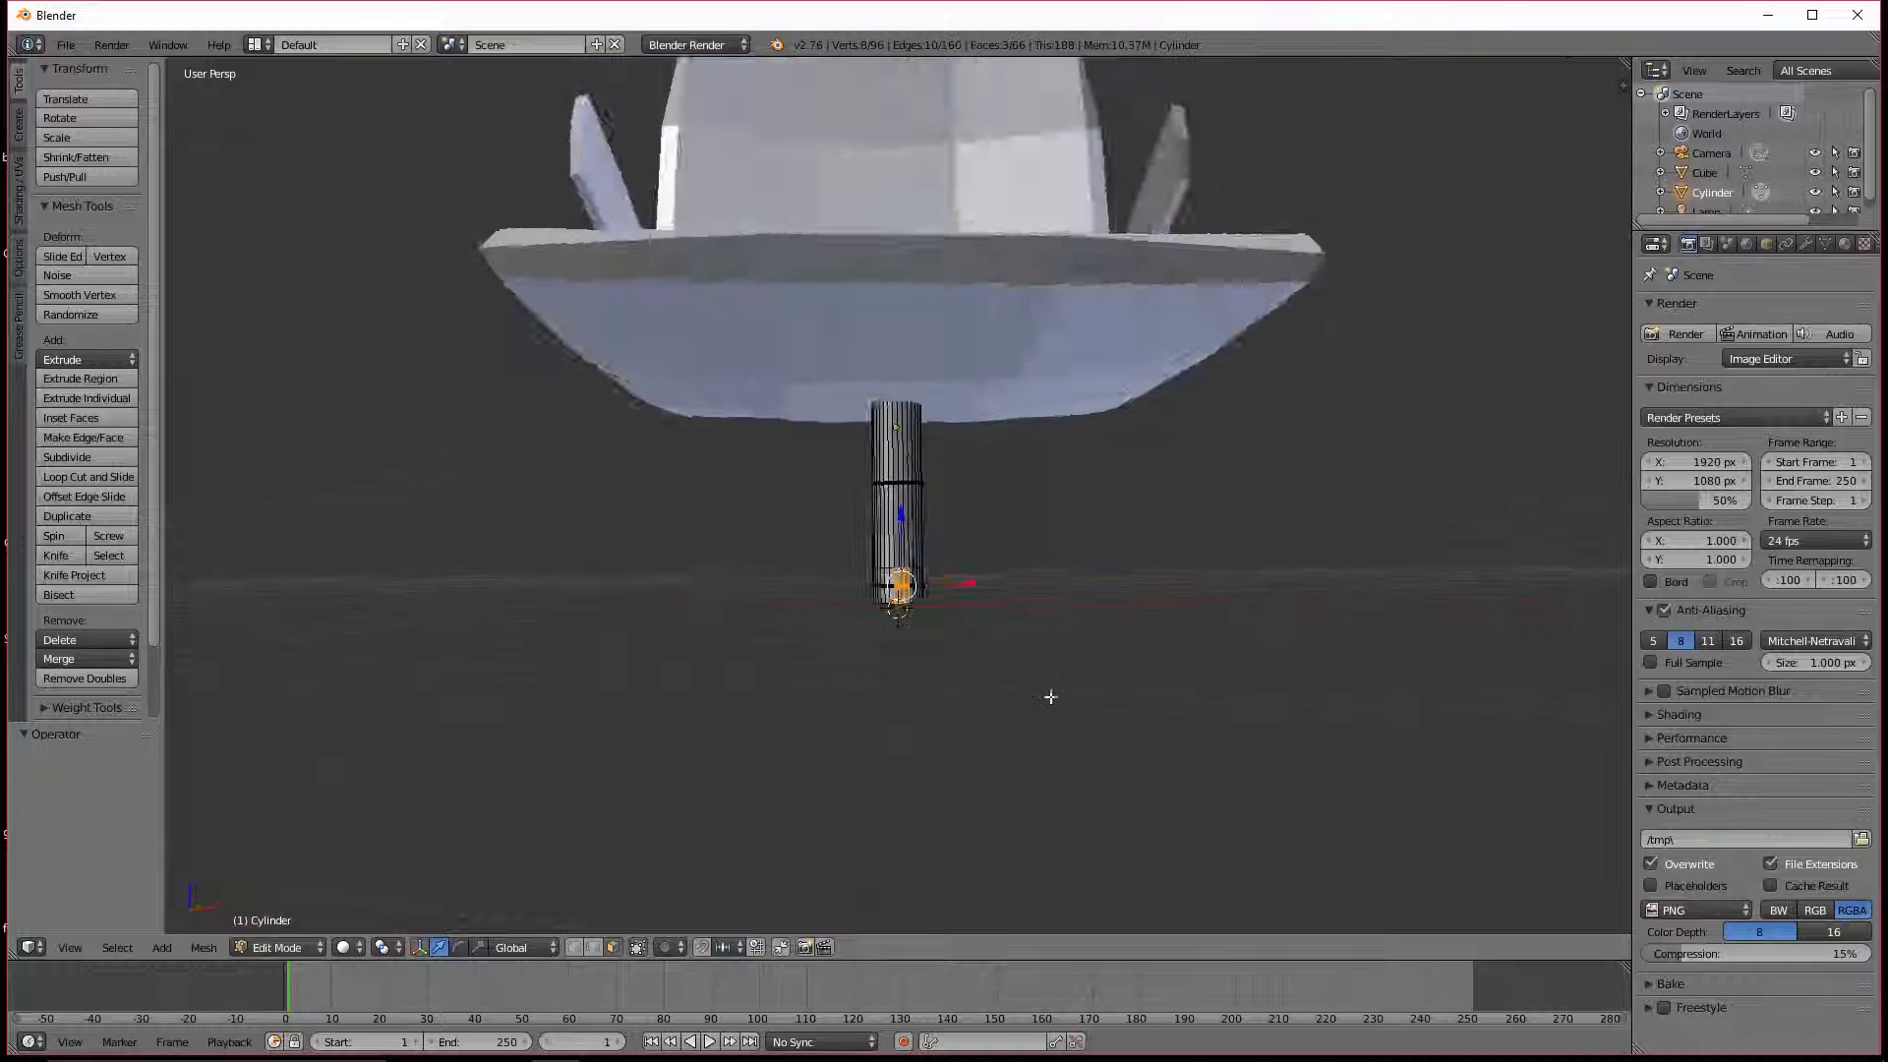
Step: Select four adjacent faces on the front of the post's bottom band and extrude them 0.6 outward along -Y as a base leg
scroll(1050, 696, "up", 4)
right_click(882, 685, "shift")
right_click(882, 685)
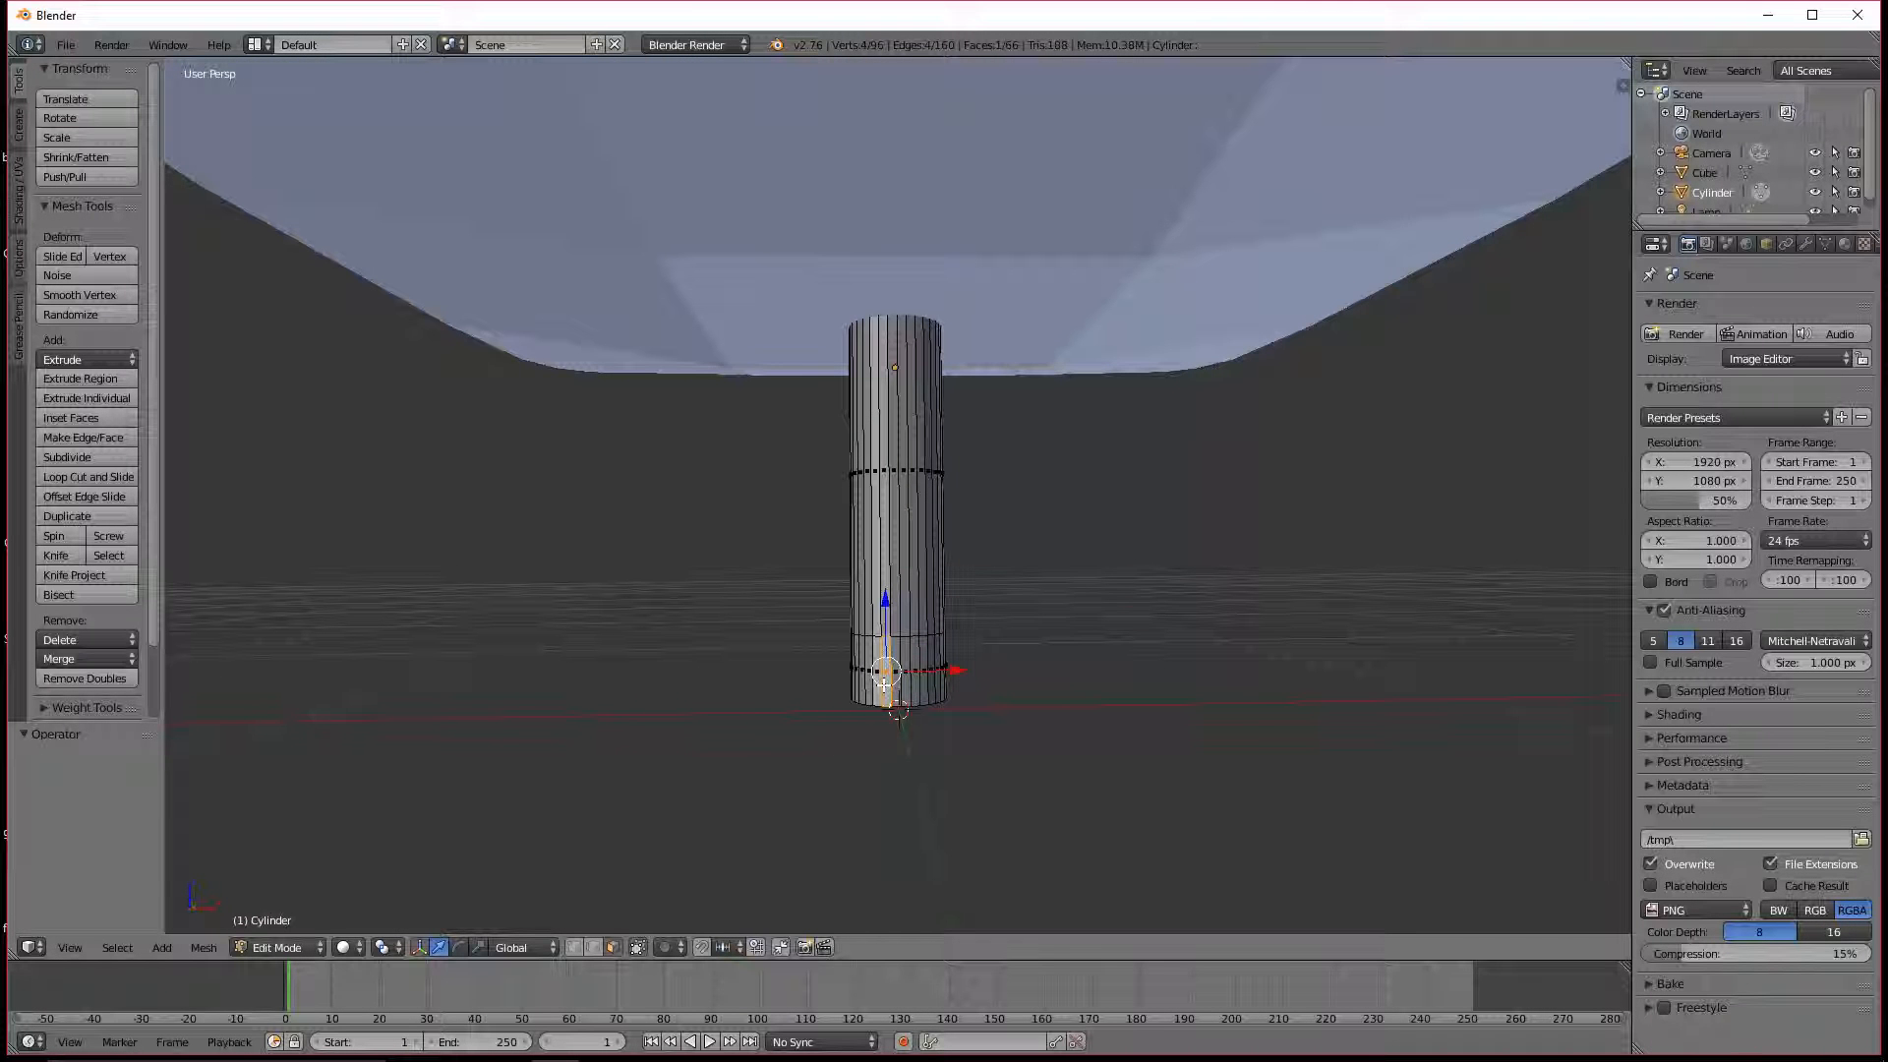
right_click(904, 685, "shift")
right_click(919, 694, "shift")
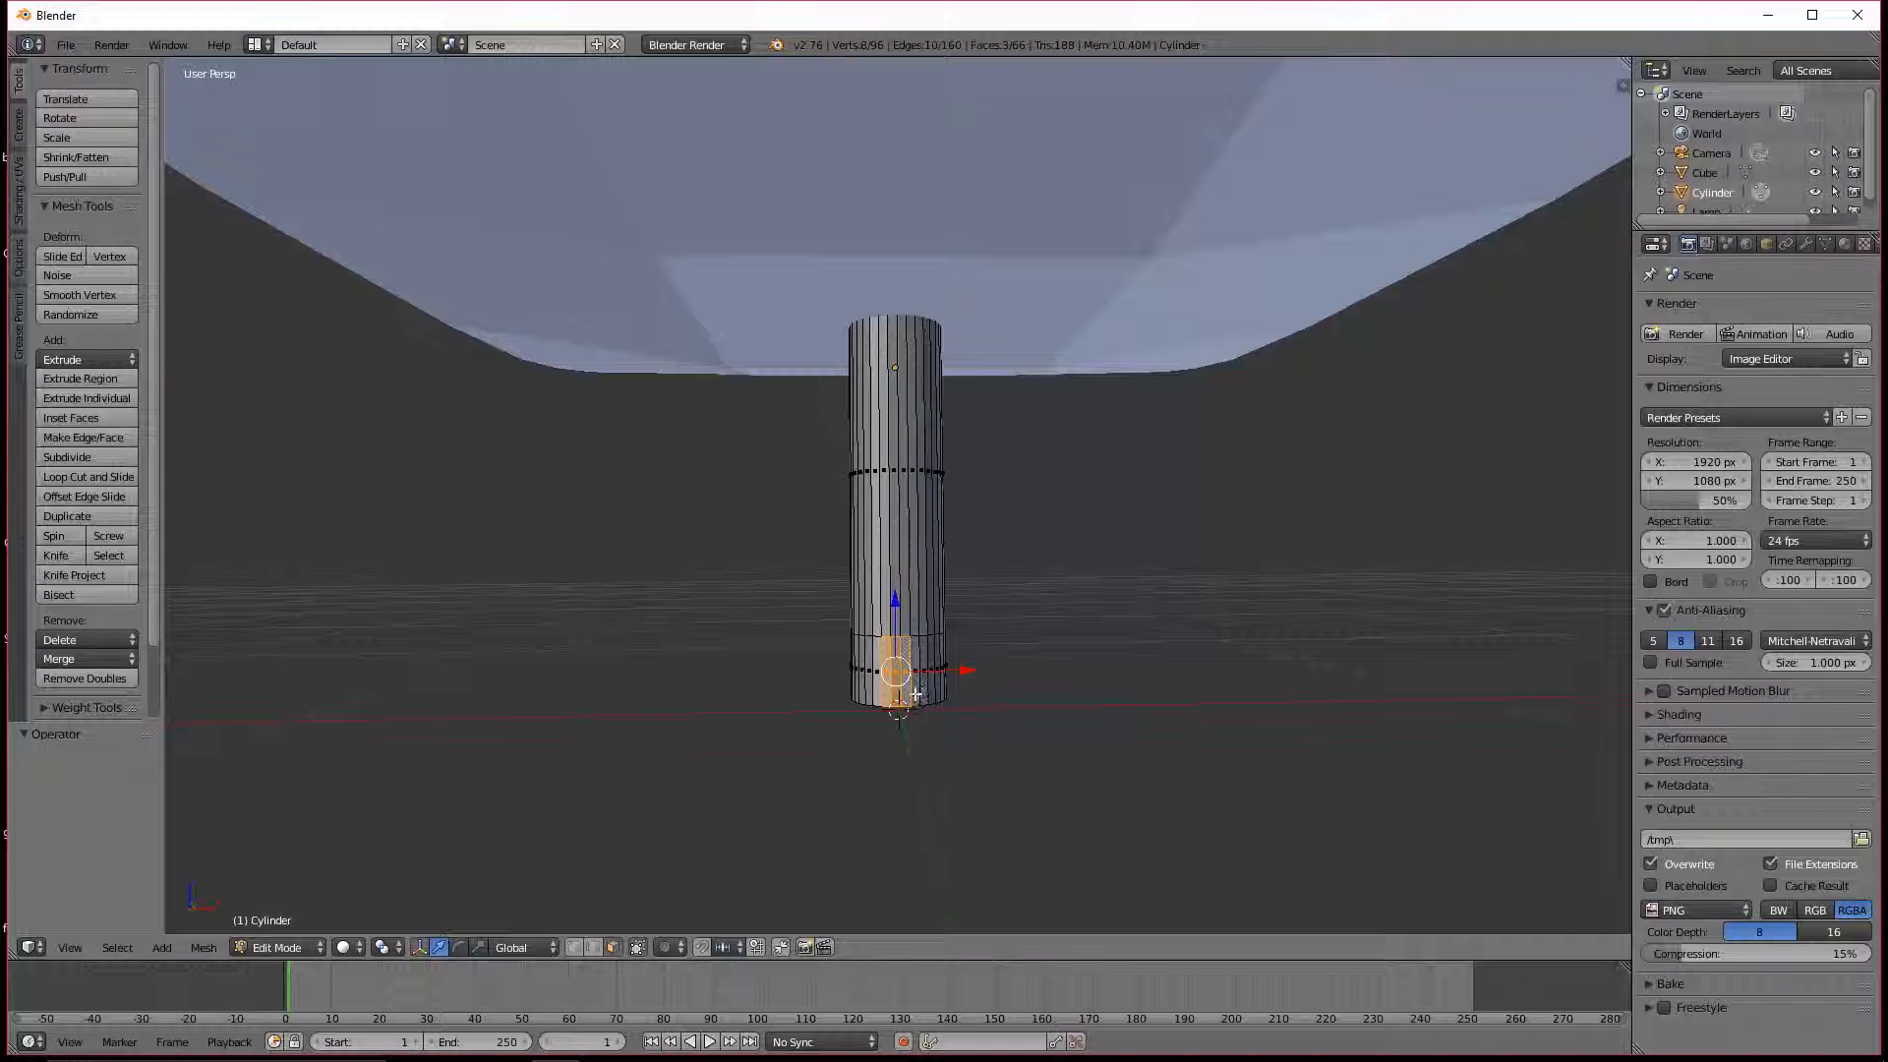
right_click(915, 694, "shift")
middle_click_drag(1128, 712, 1040, 770)
key("e")
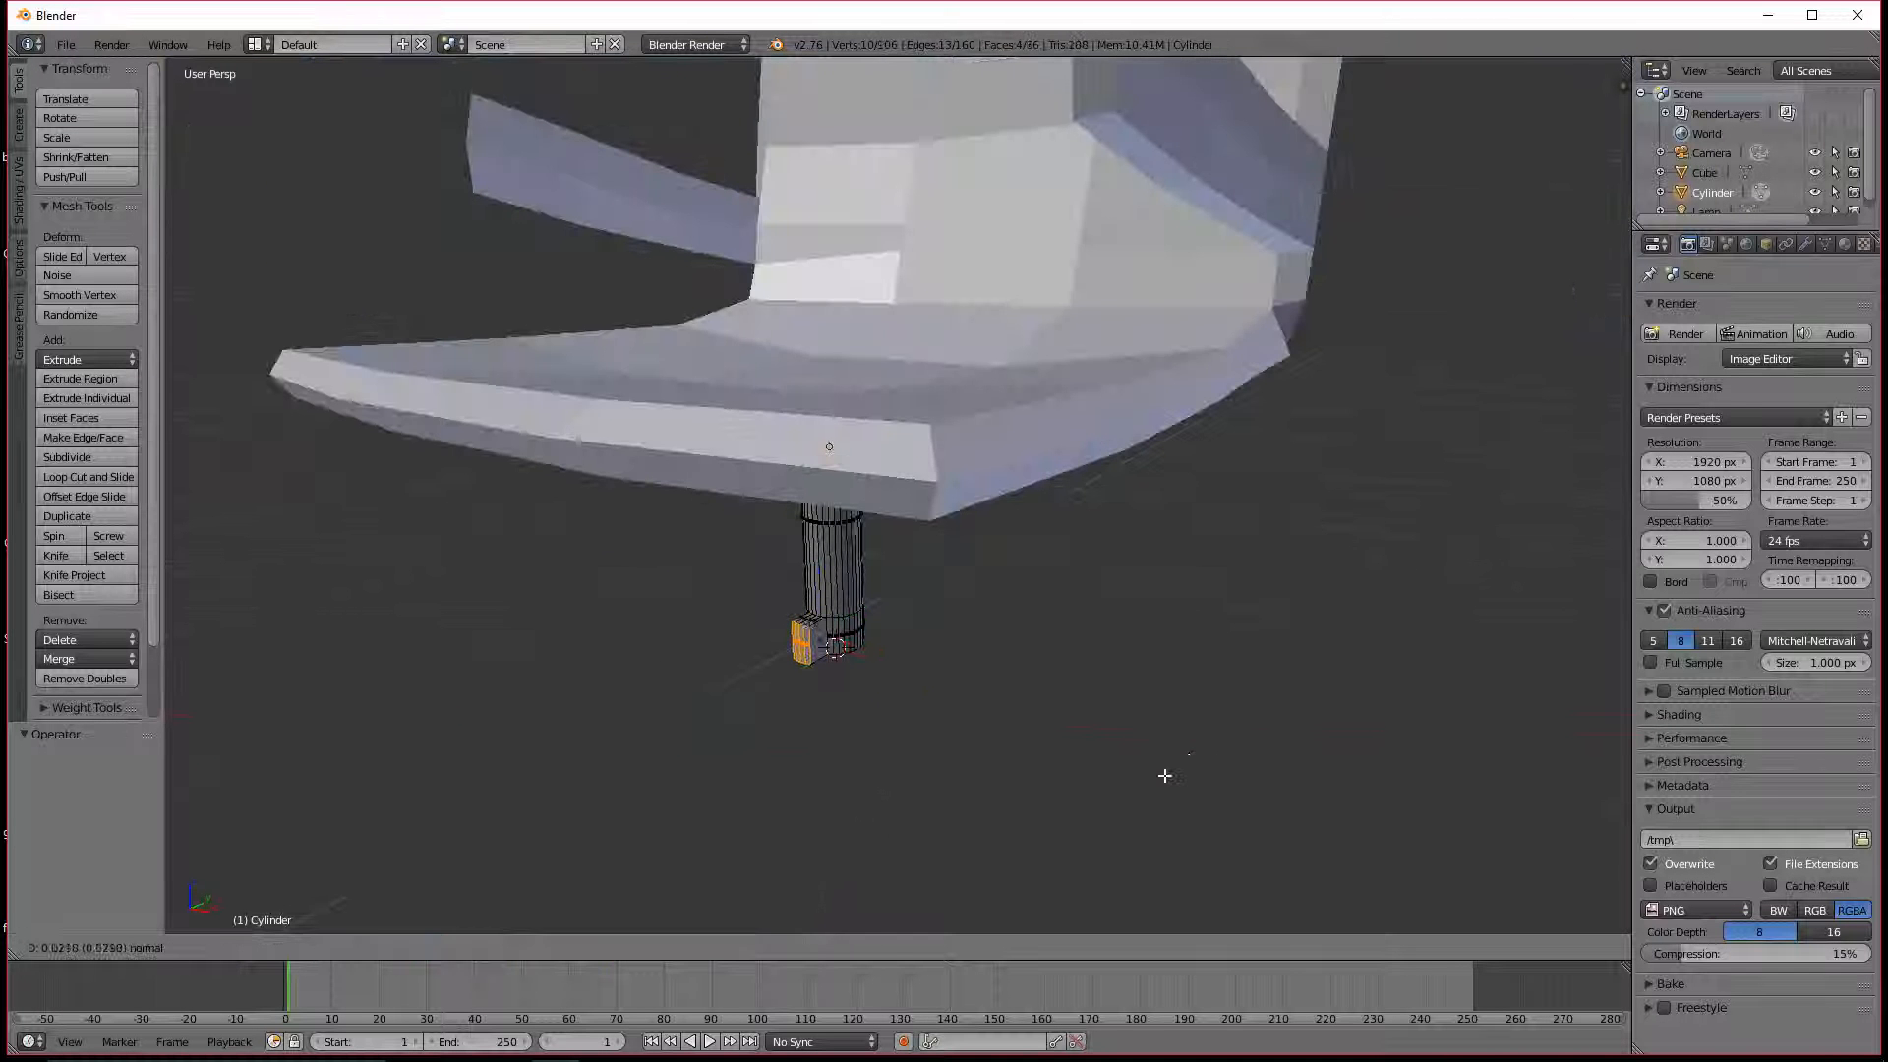
type(".")
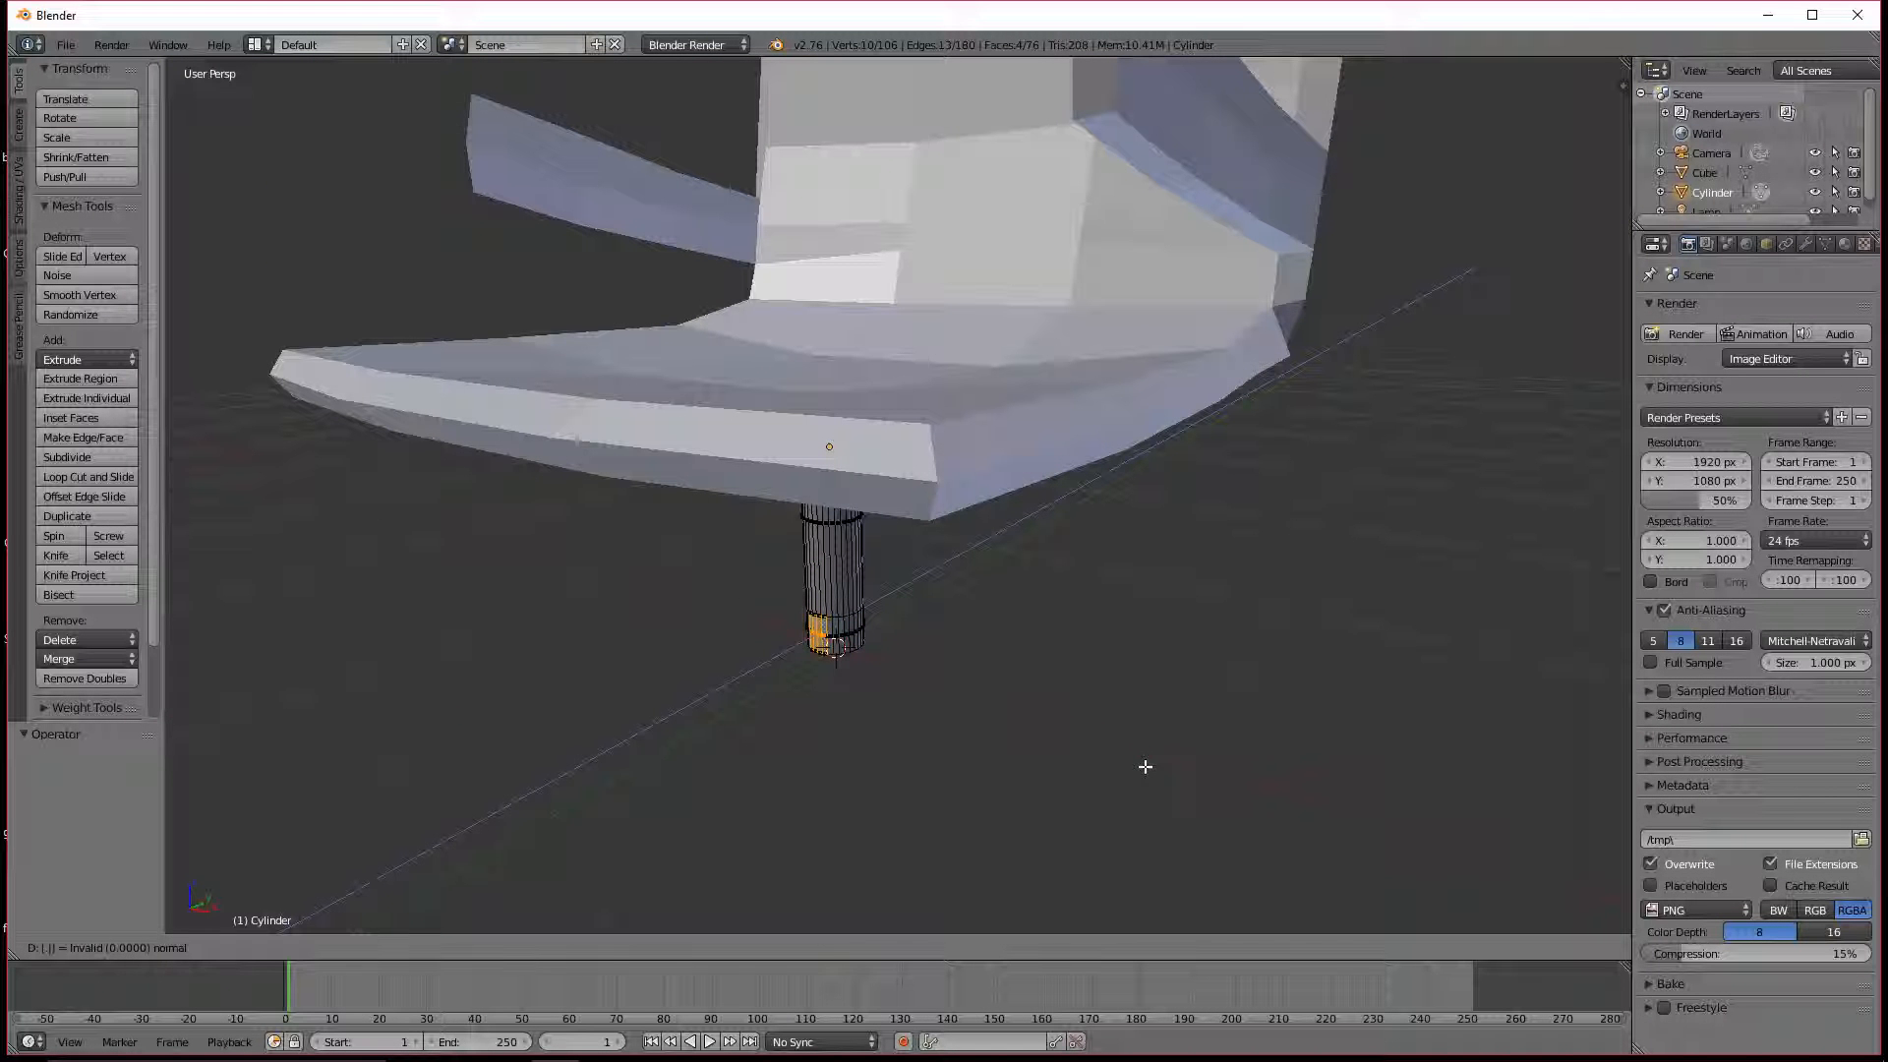
type("5")
key("Return")
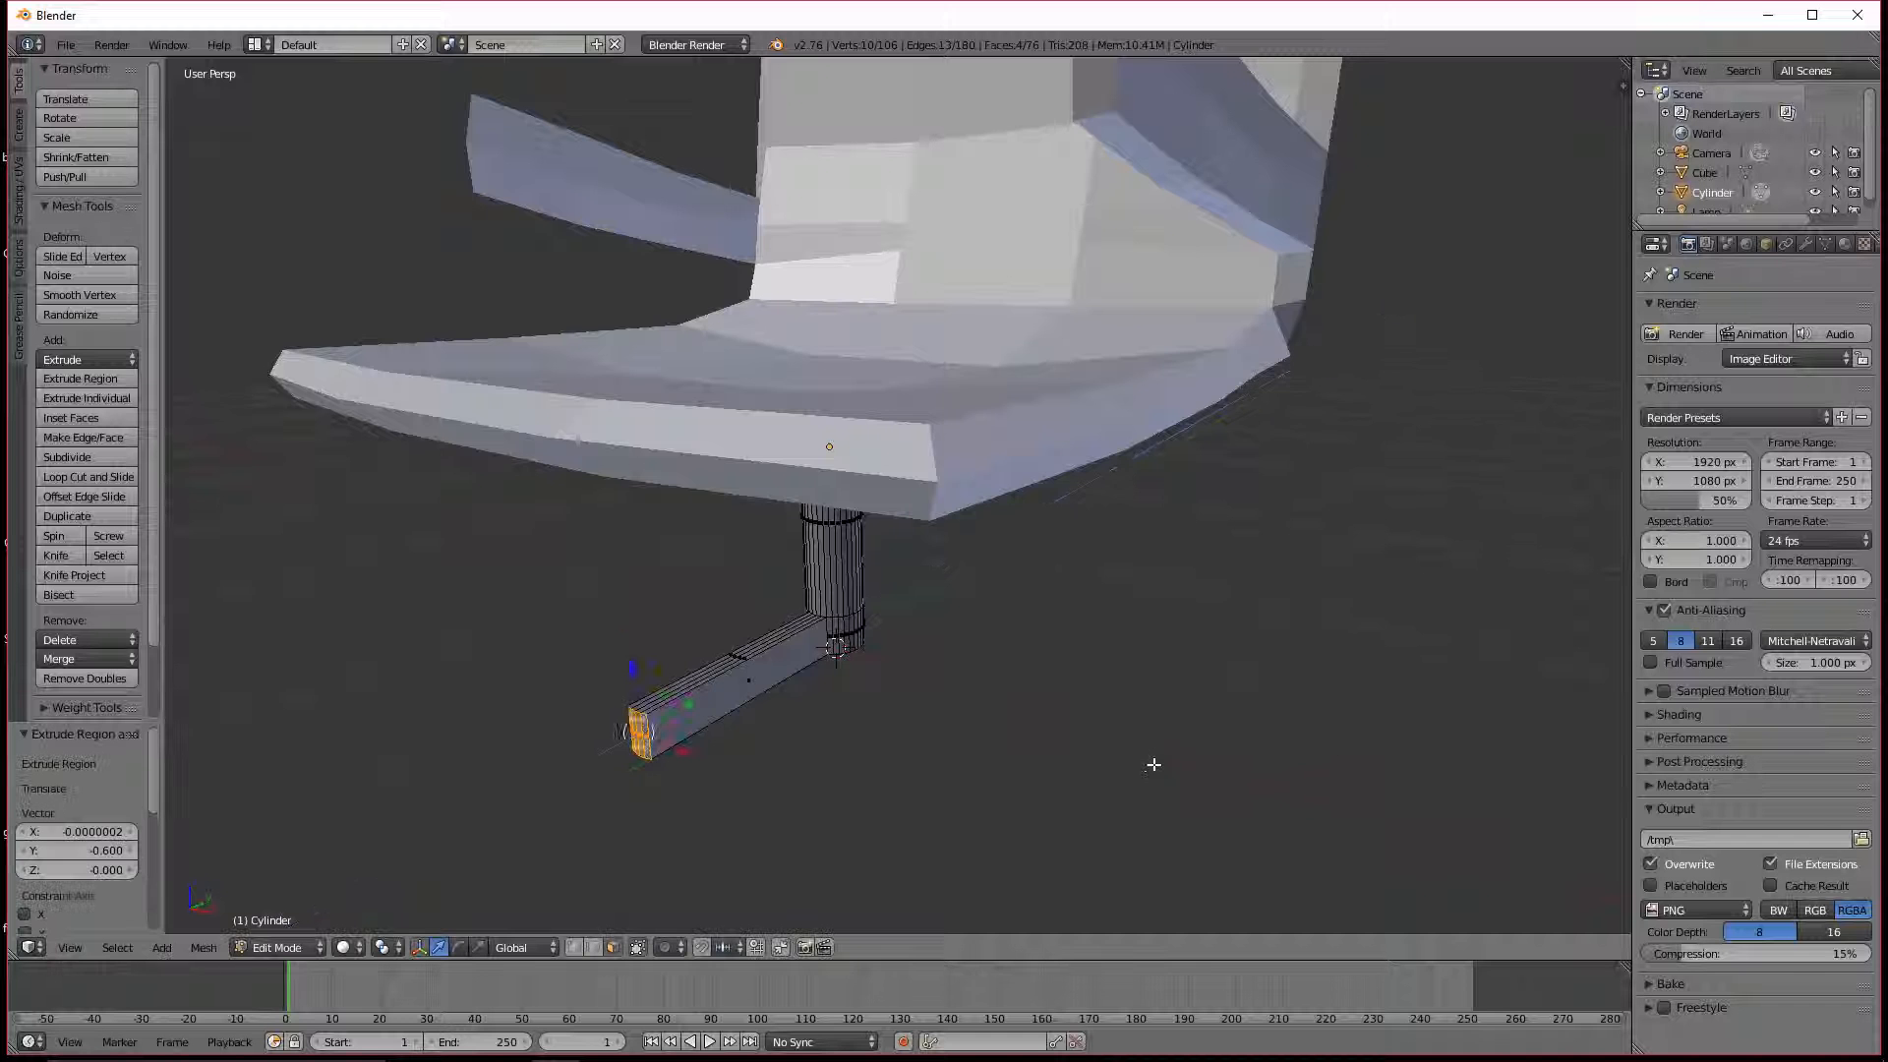
Step: Select four adjacent faces on the +X side of the post's bottom band and extrude them 0.6 outward as a second leg
middle_click_drag(1150, 763, 1190, 699)
scroll(822, 726, "up", 4)
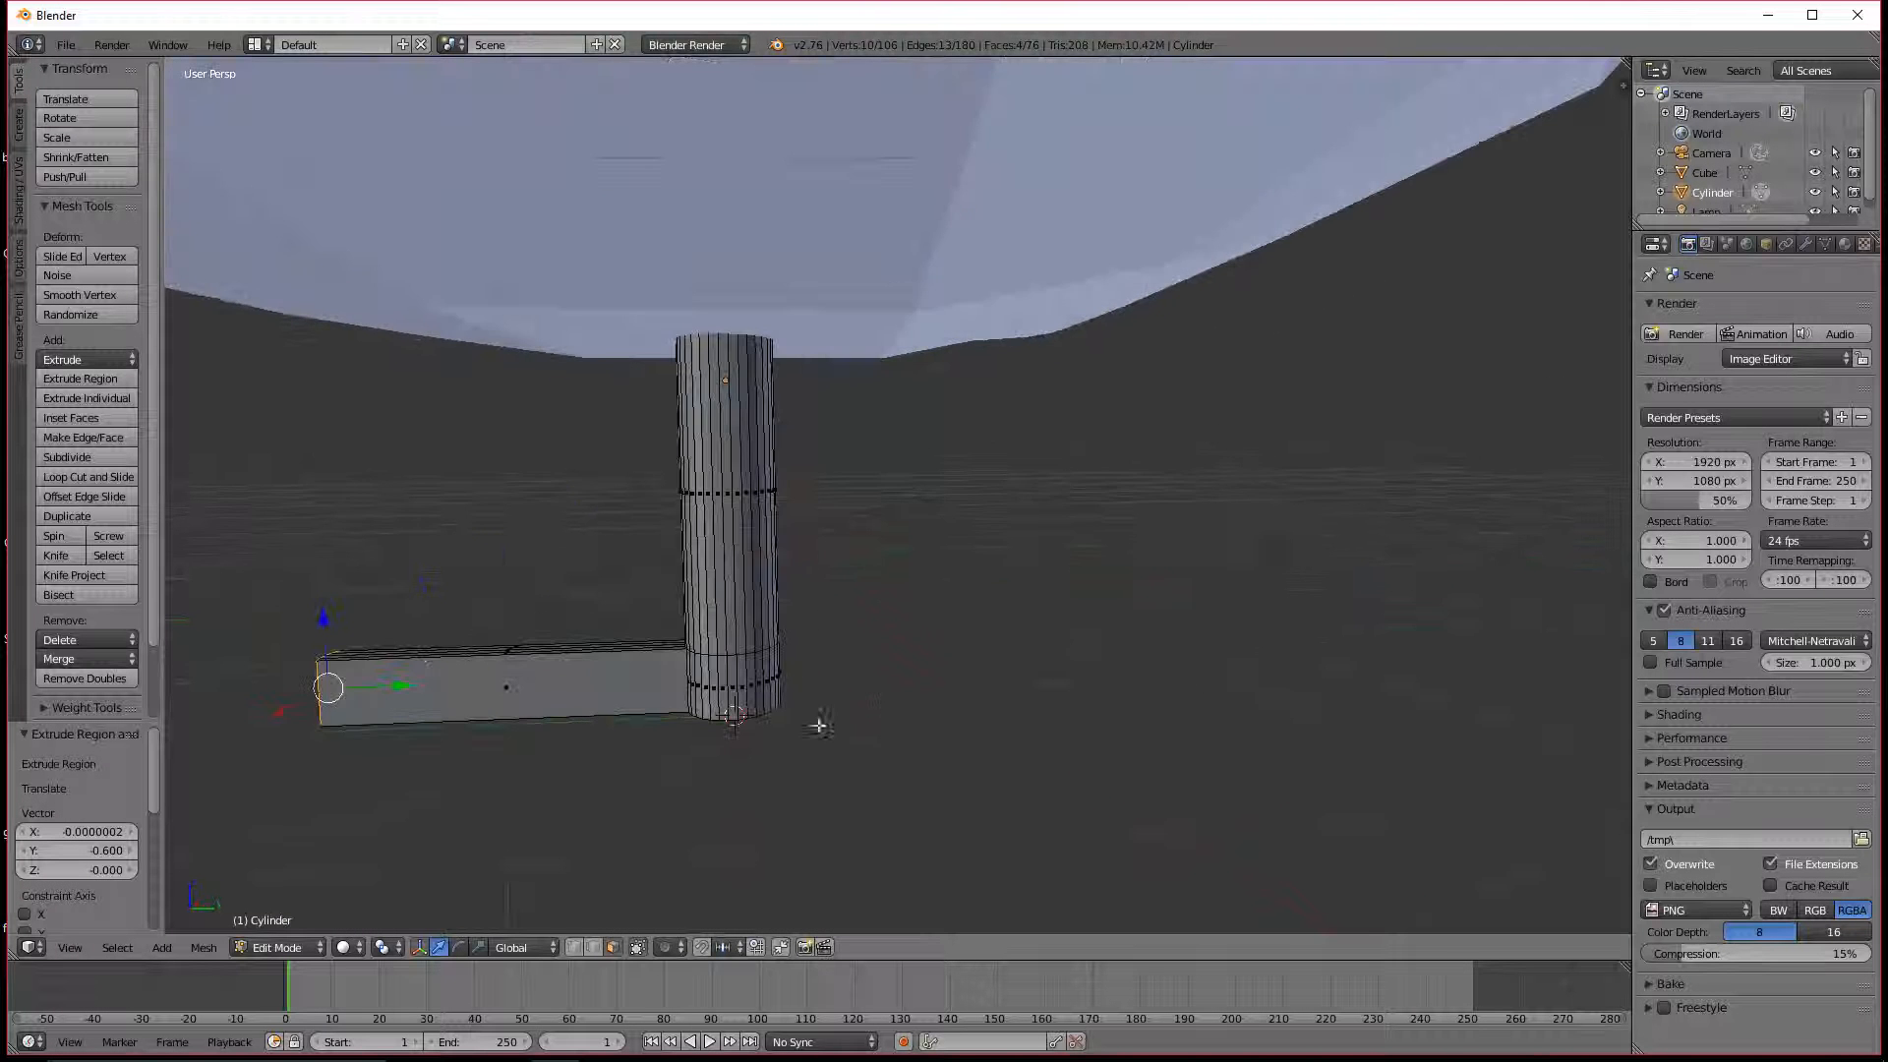
middle_click_drag(856, 740, 1108, 716, "shift")
scroll(1072, 714, "up", 3)
right_click(969, 785)
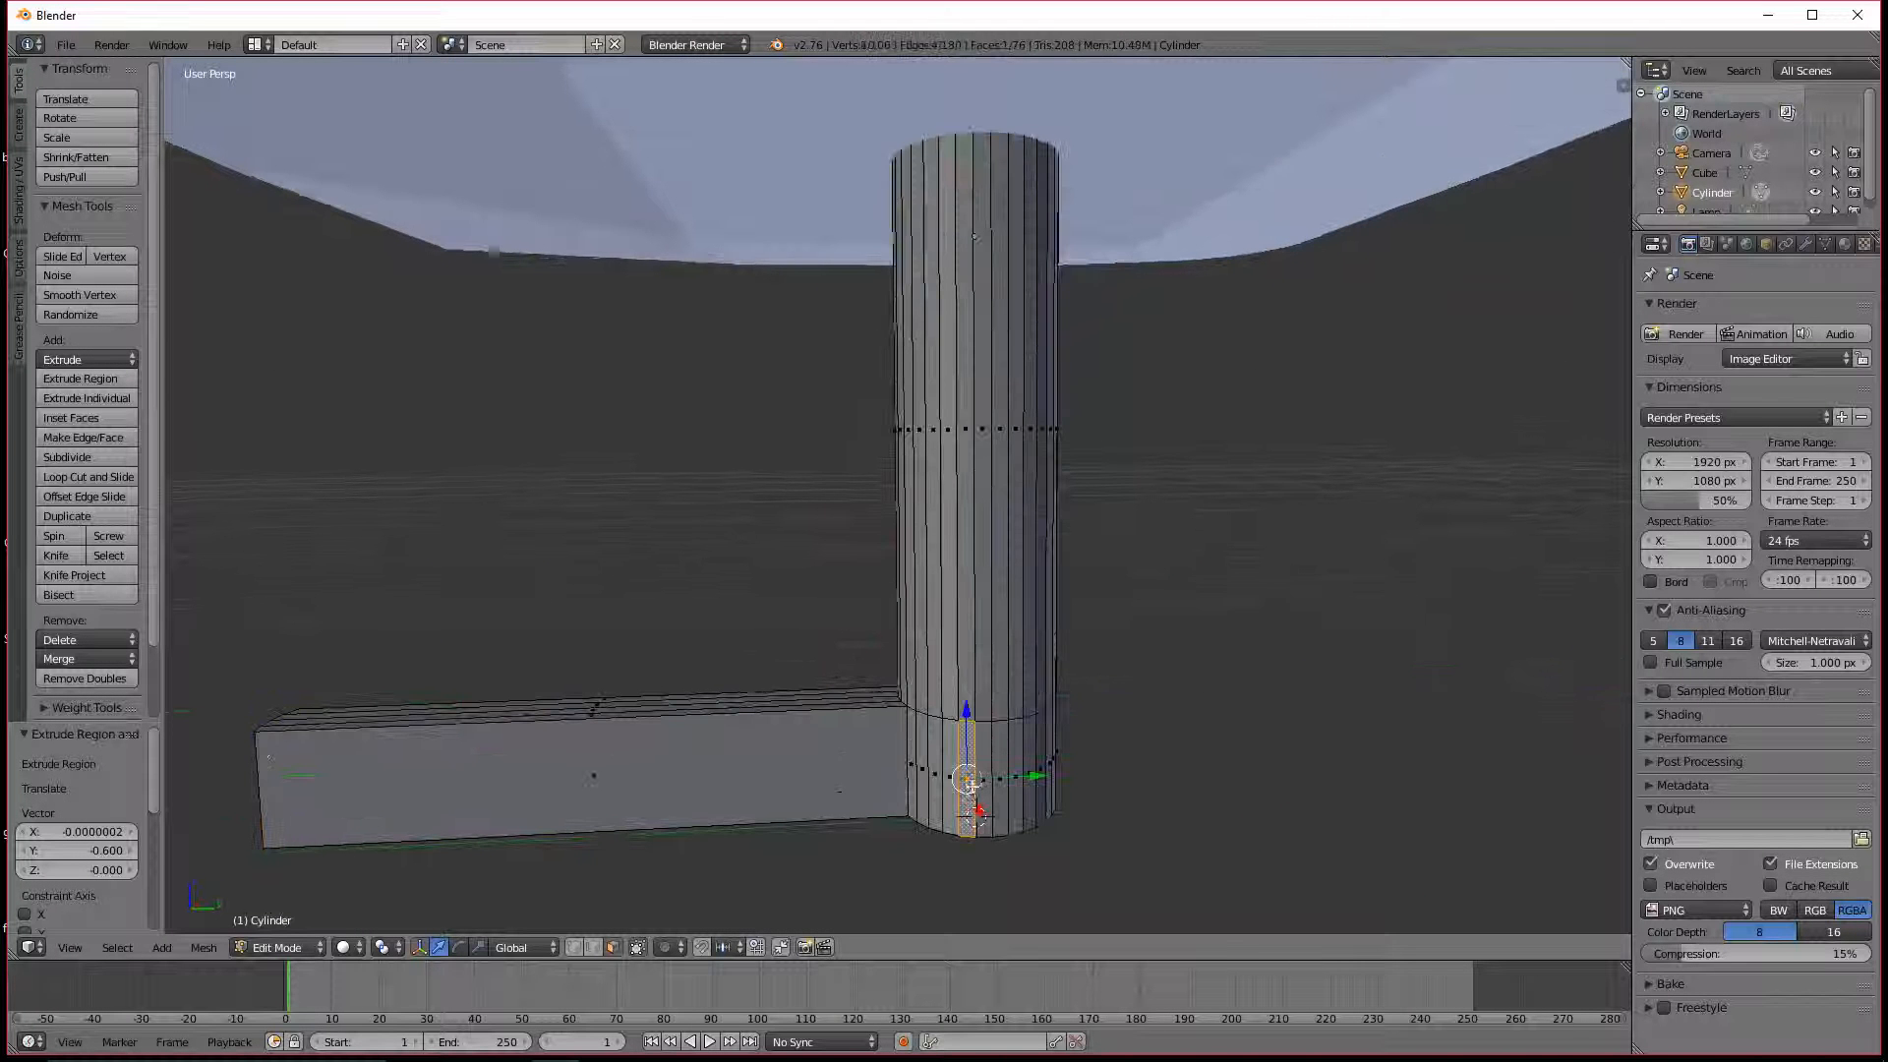
right_click(982, 788, "shift")
right_click(998, 792, "shift")
right_click(1015, 797, "shift")
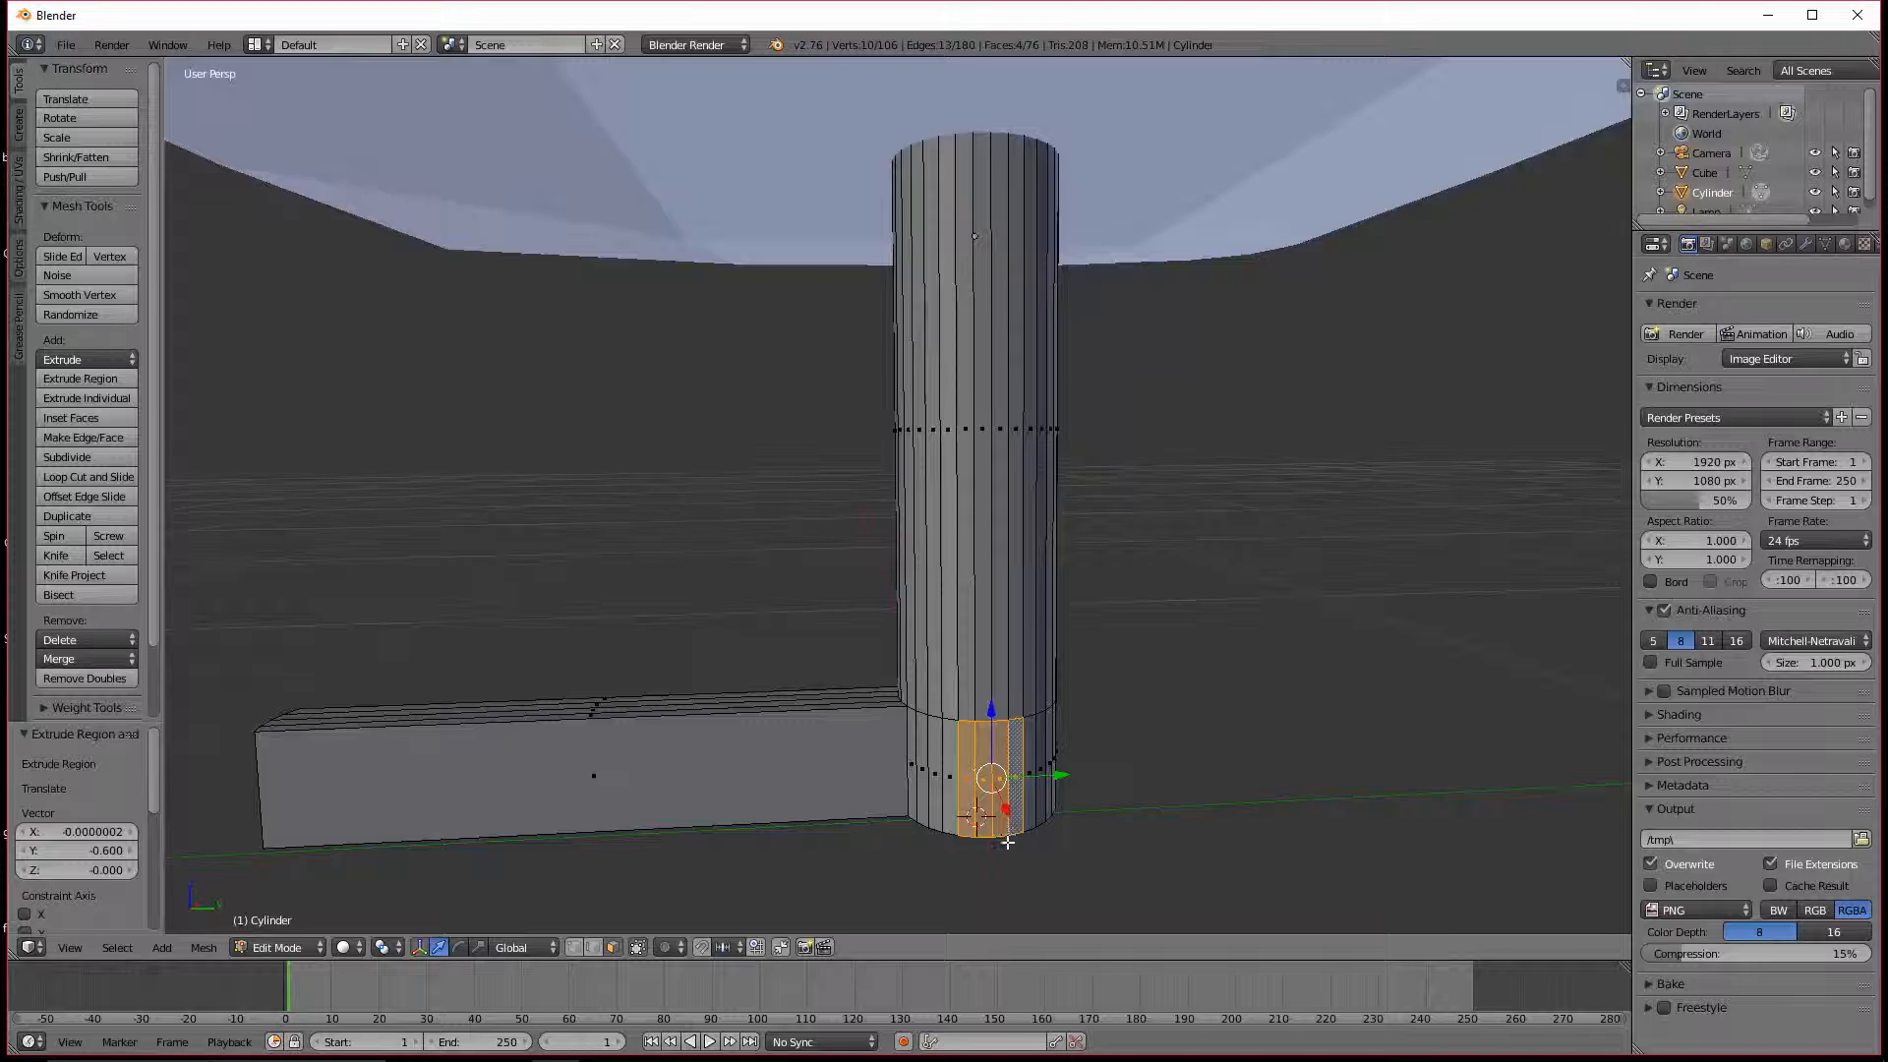
scroll(1003, 829, "down", 4)
middle_click_drag(1003, 830, 1079, 775)
type("e")
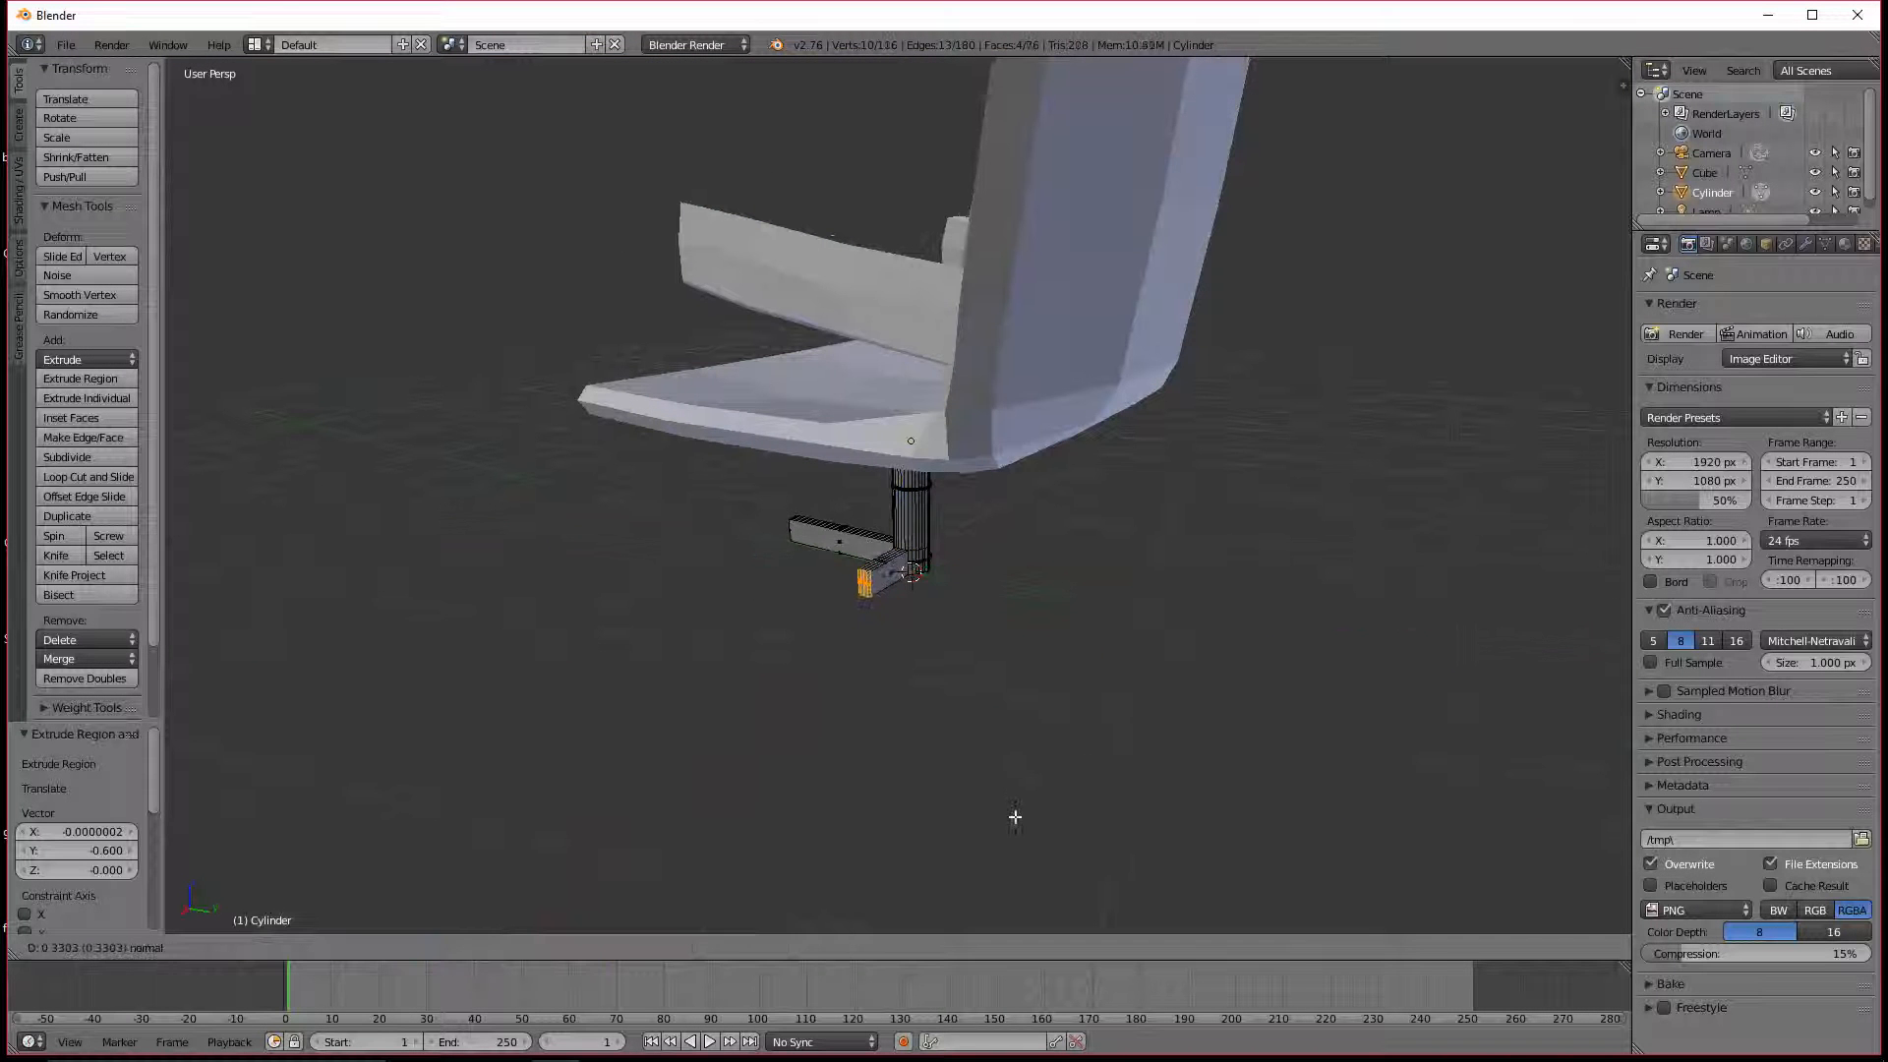
type("0.6")
key("Return")
Step: Extrude four adjacent faces on the back of the post's bottom band 0.6 outward along +Y to form the third leg
scroll(1067, 656, "up", 6)
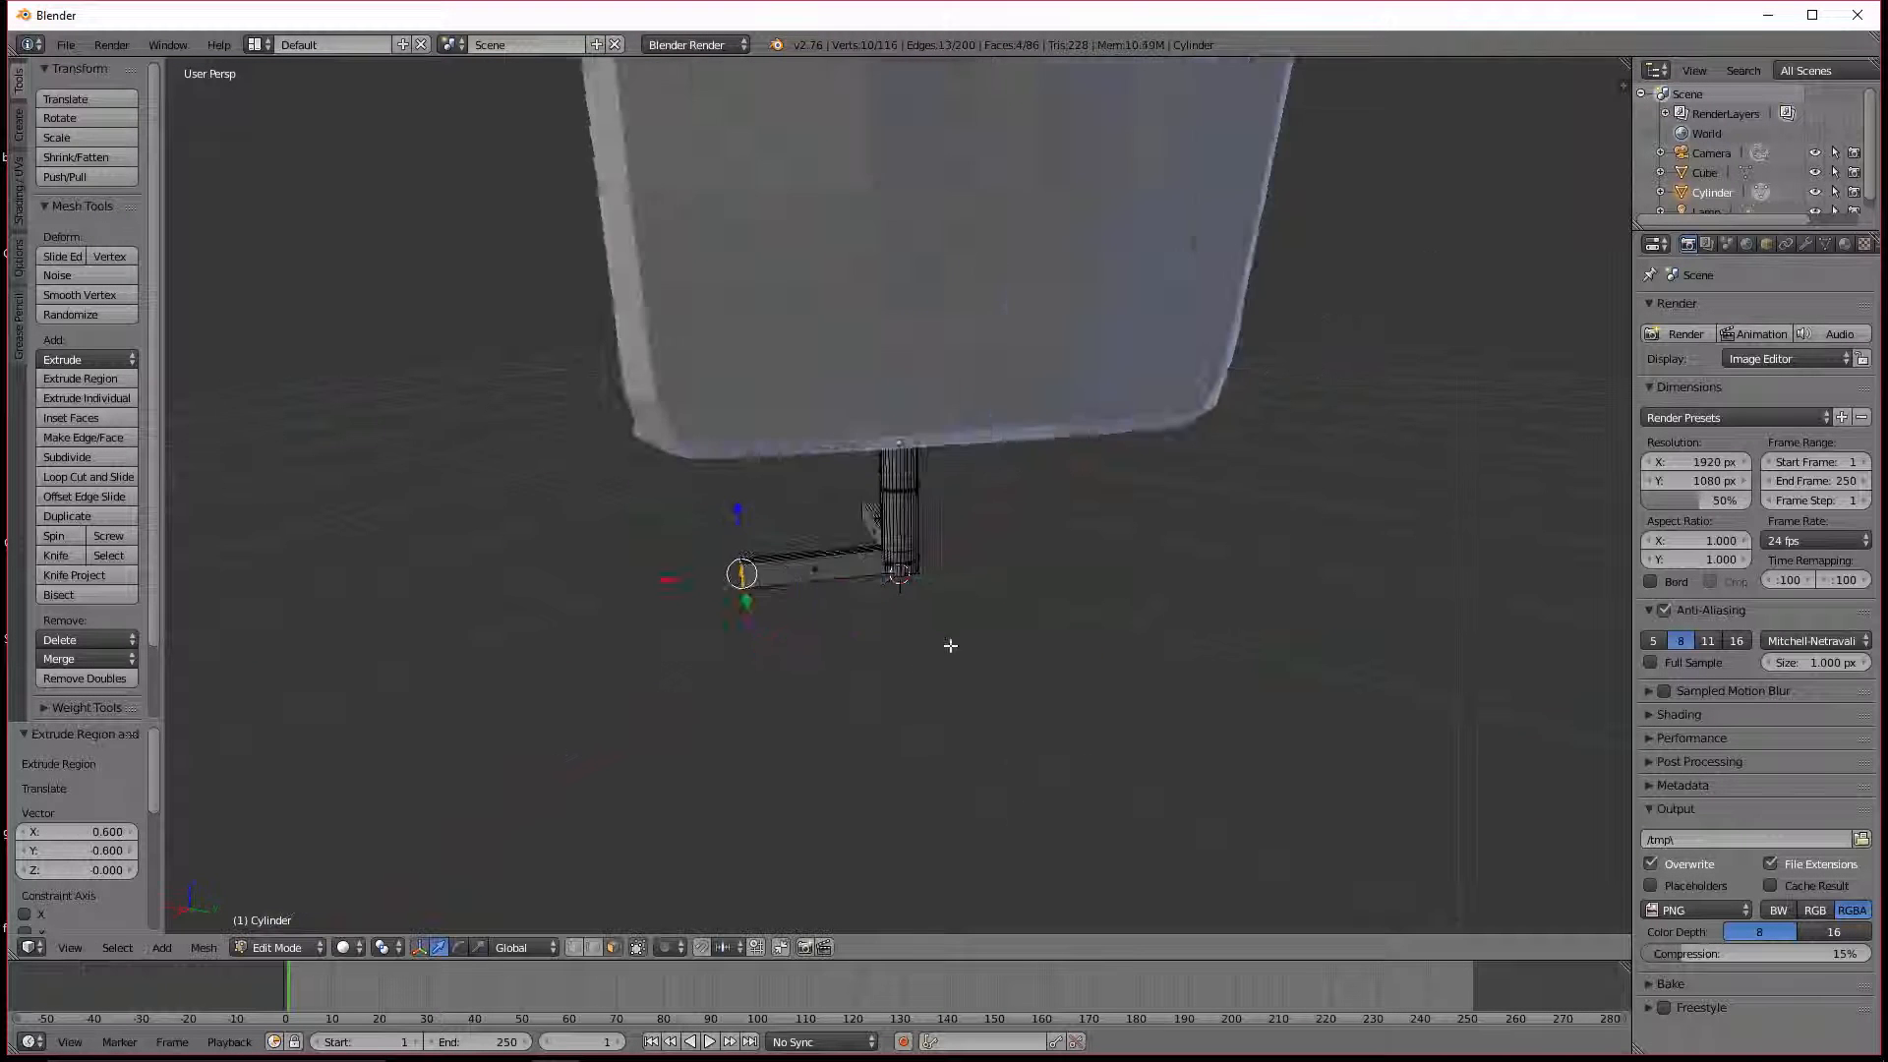
scroll(934, 688, "down", 4)
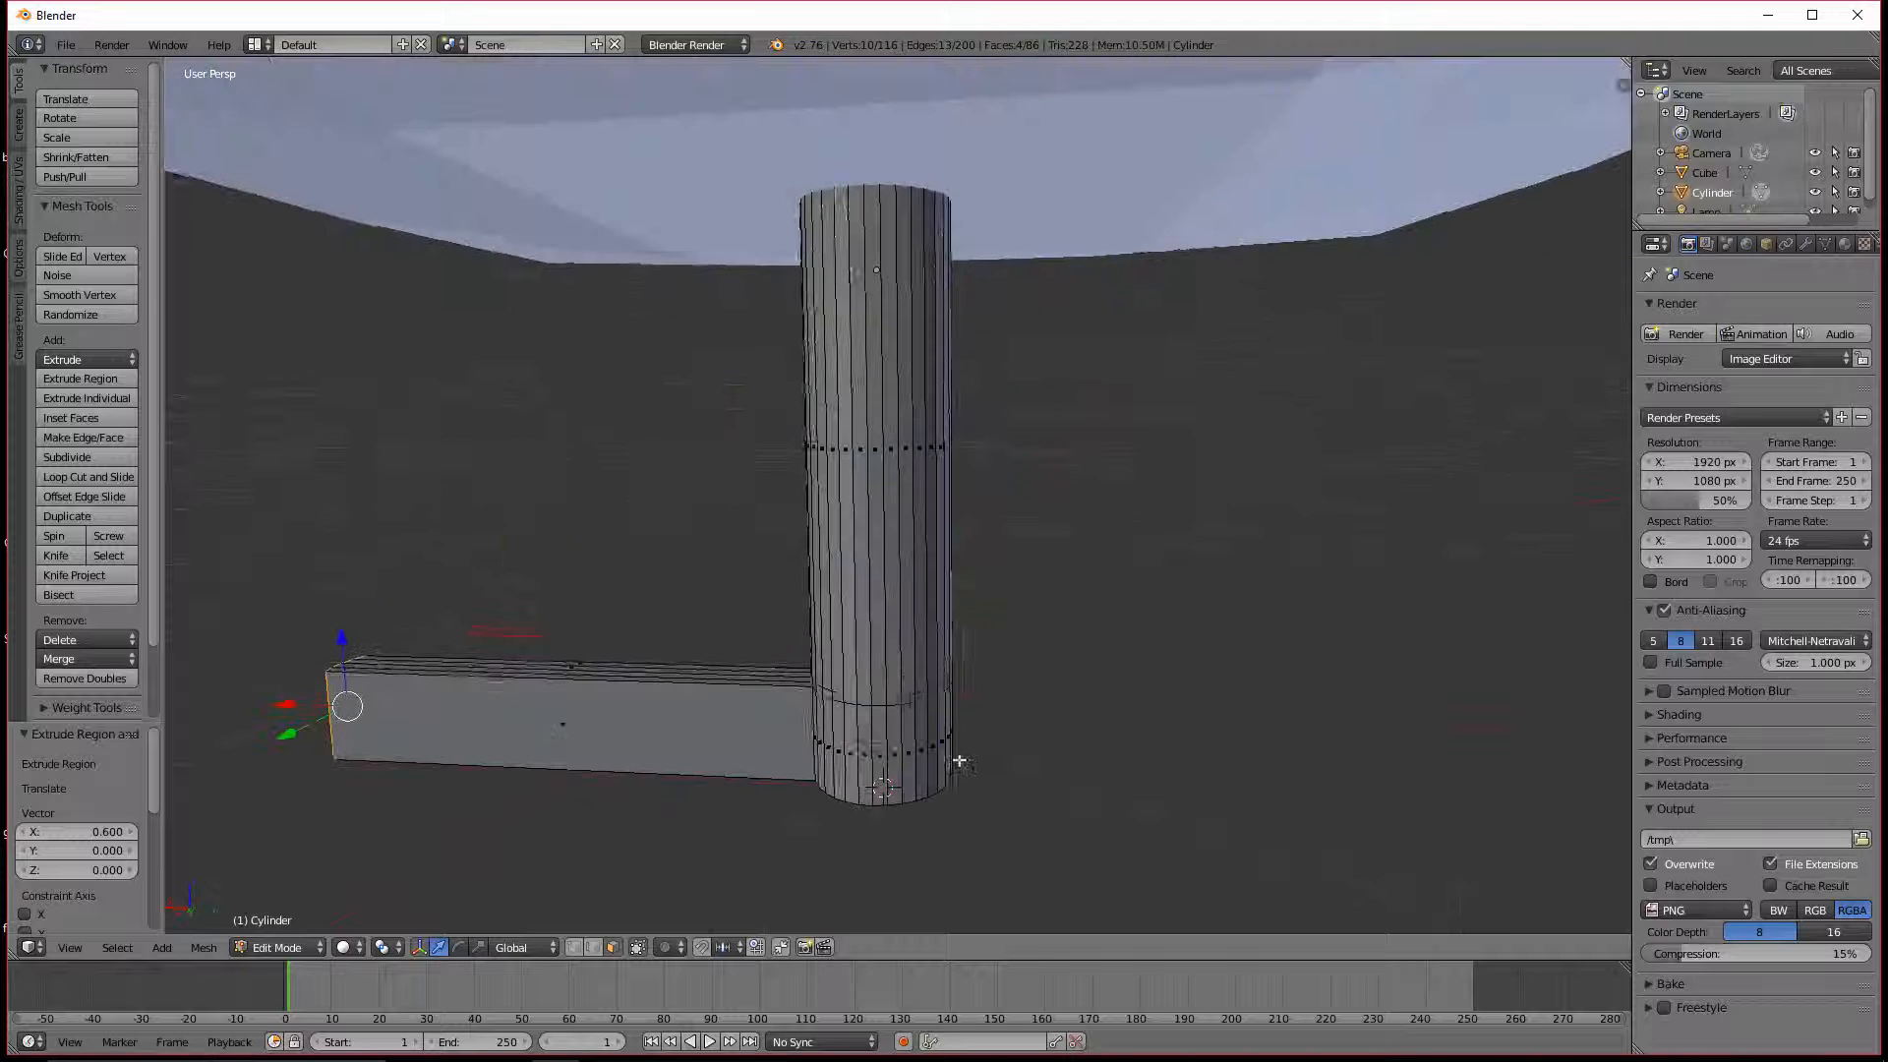
right_click(863, 758)
right_click(902, 771, "shift")
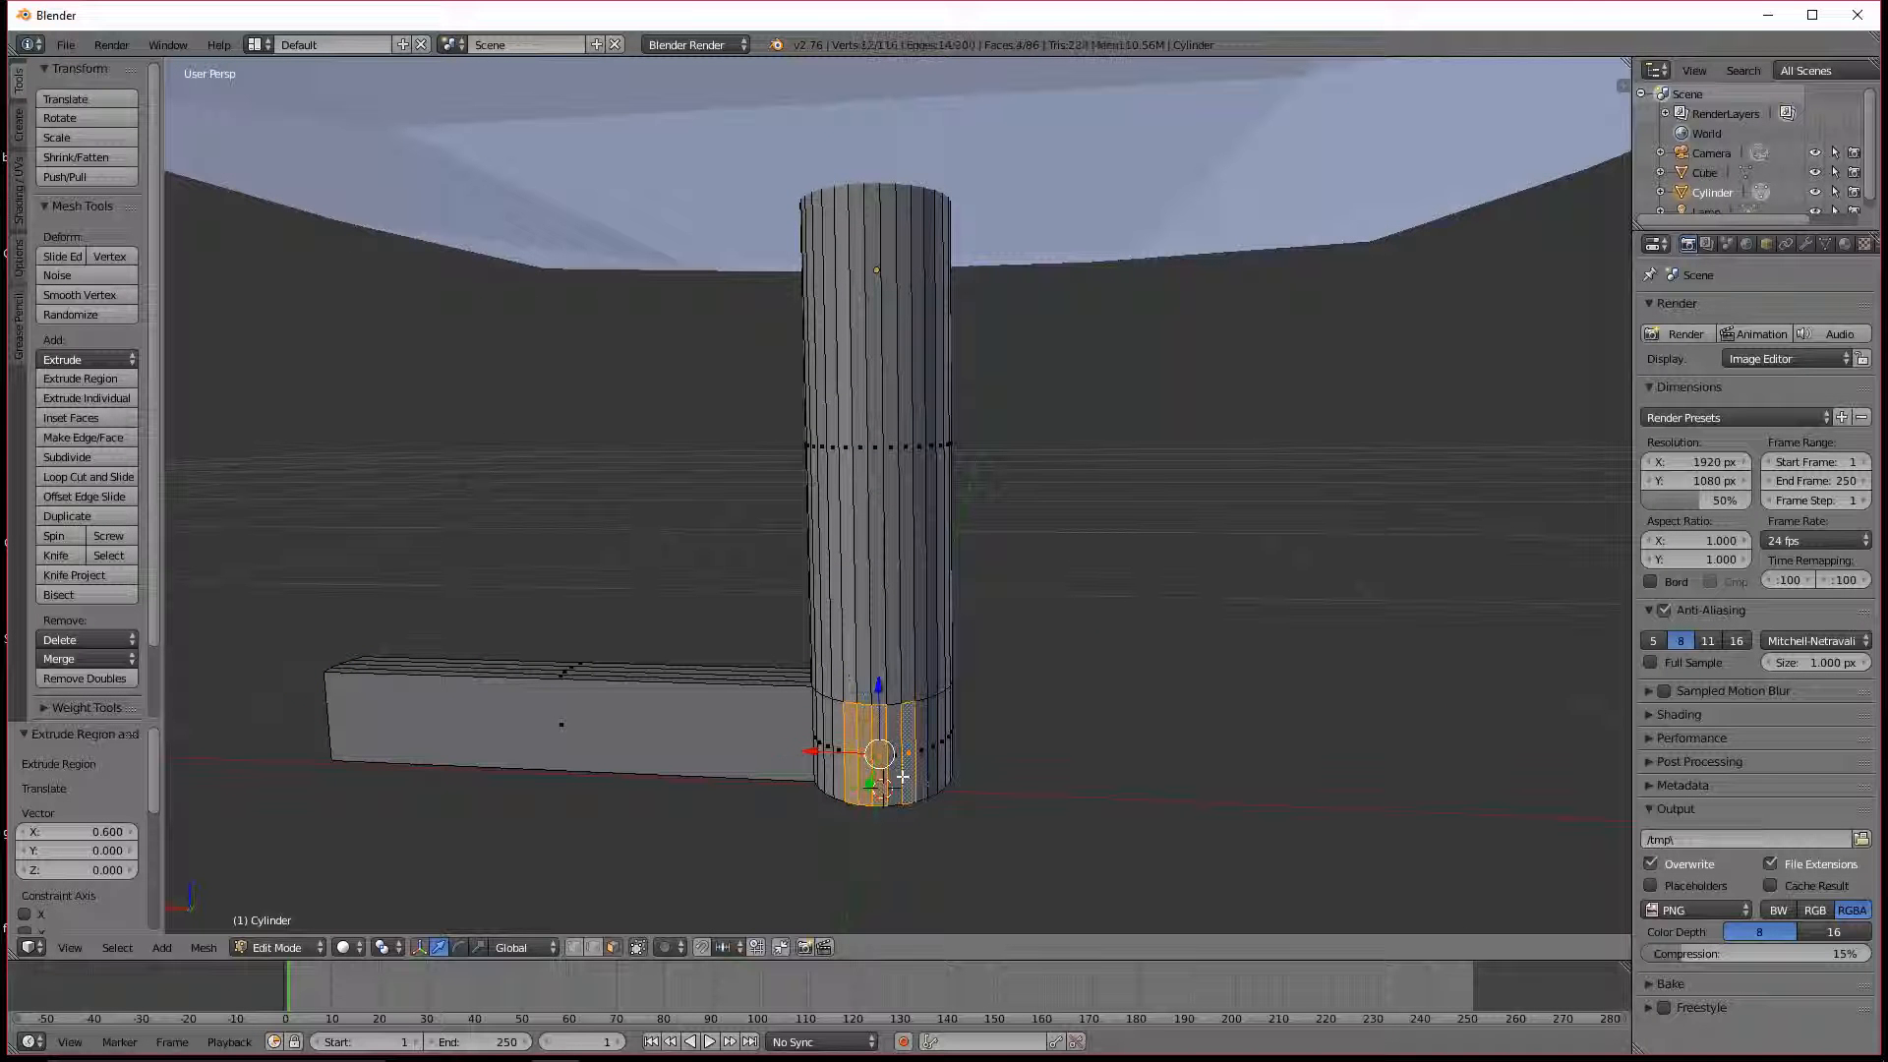
right_click(911, 787, "shift")
right_click(896, 787, "shift")
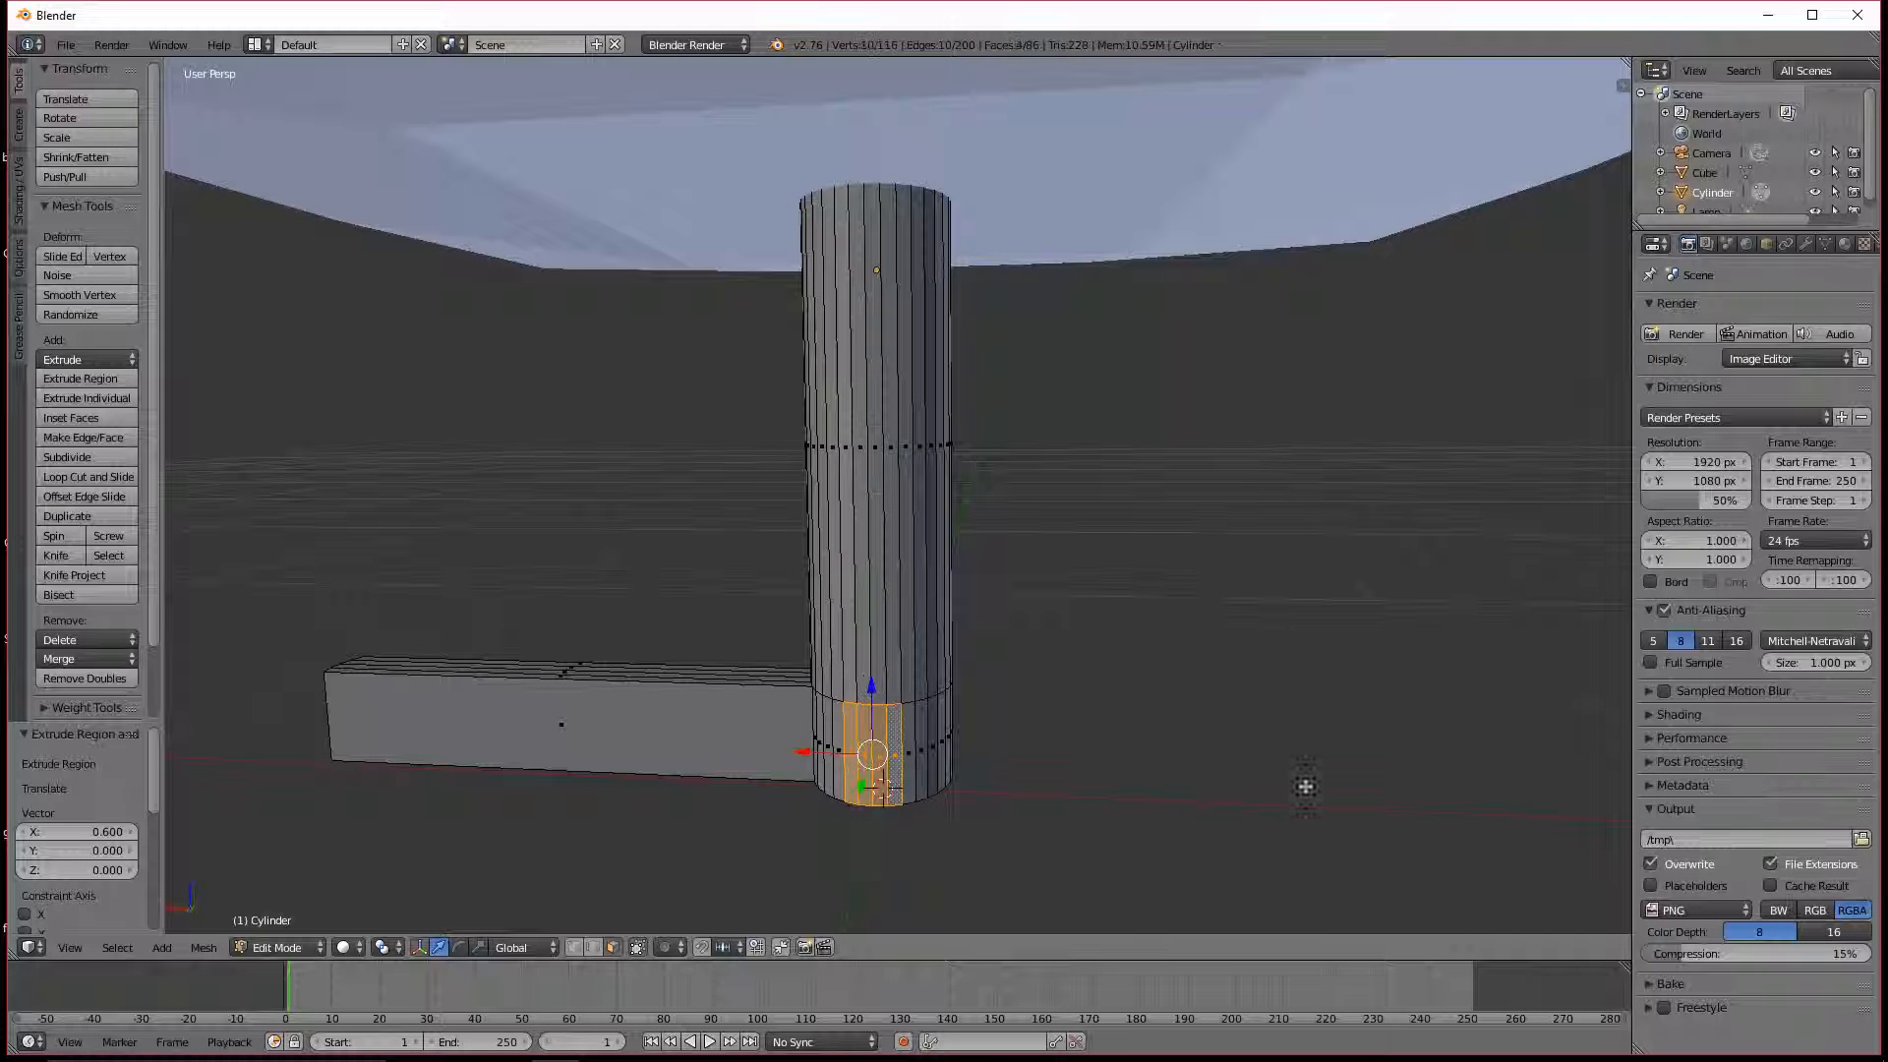
middle_click_drag(1306, 785, 1128, 821)
scroll(1128, 821, "down", 3)
type("e.6")
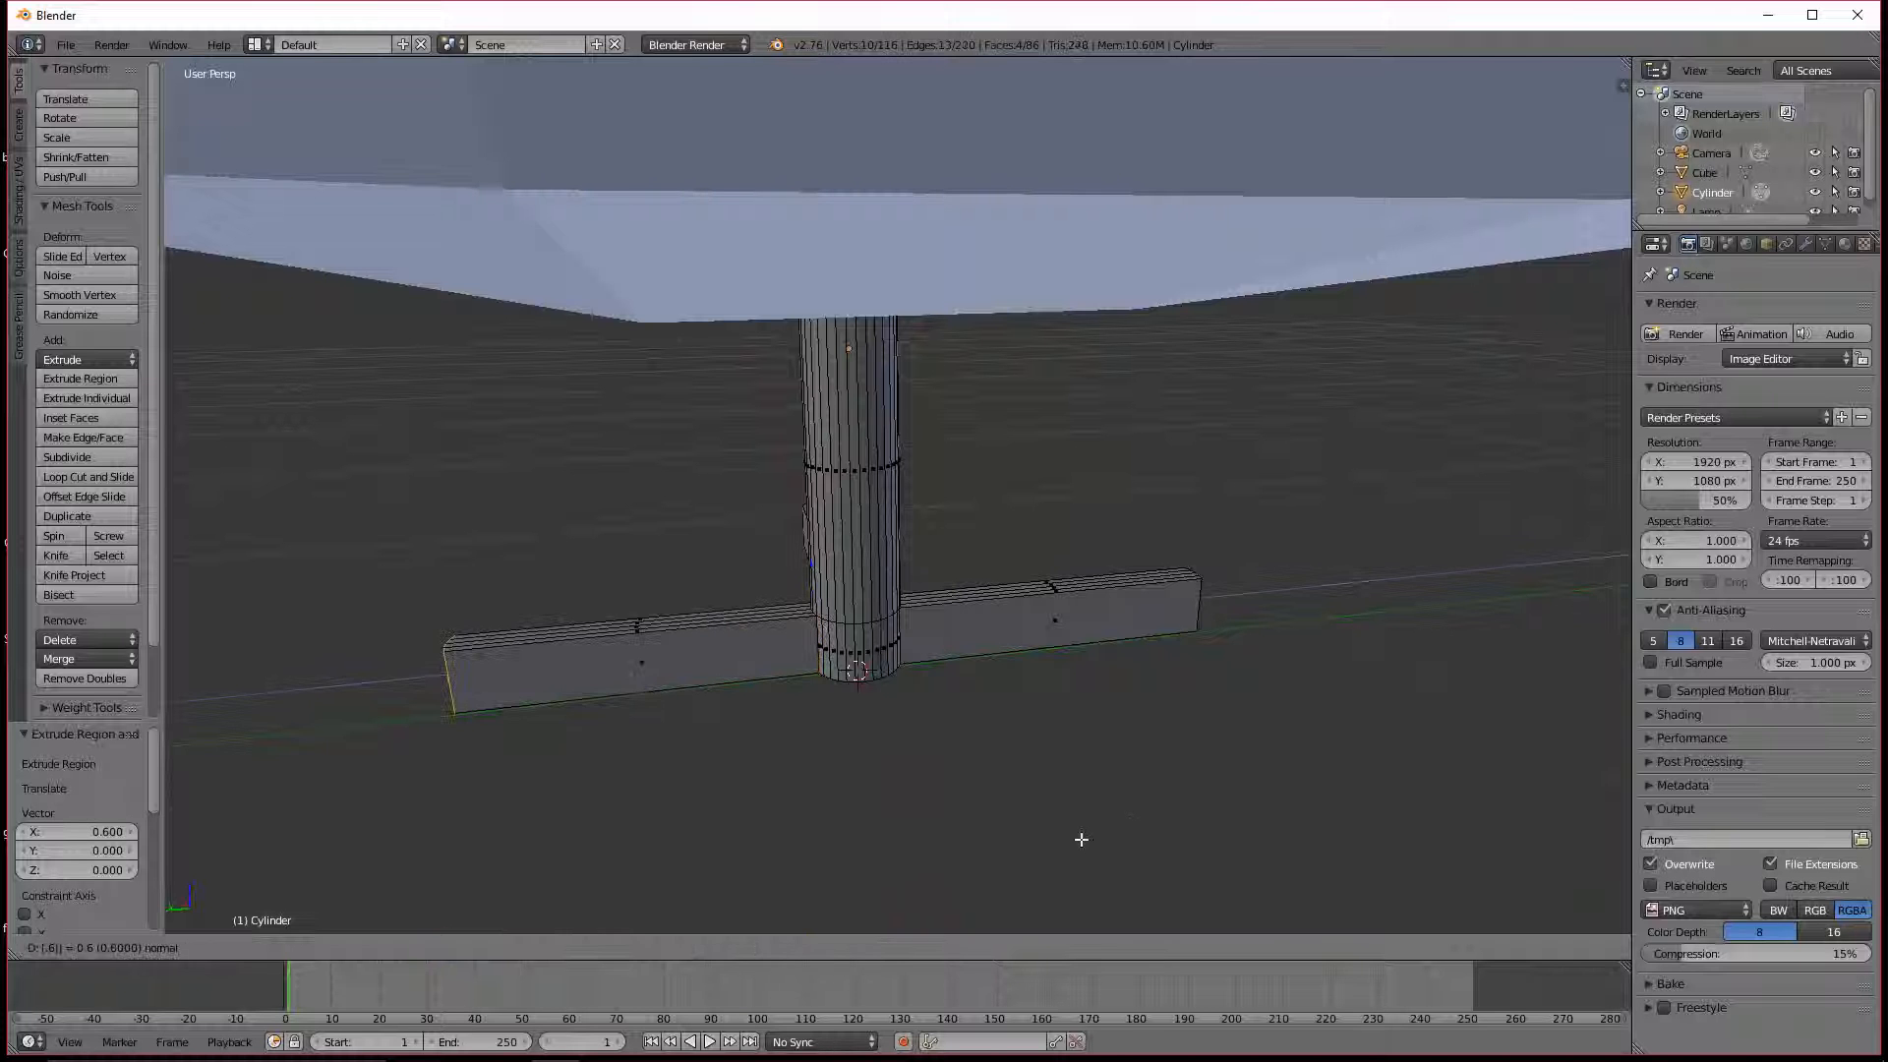
key("Return")
Step: Select the four faces on the remaining -X side of the post's bottom band and extrude them 0.6 outward as the fourth leg
scroll(1041, 779, "up", 2)
right_click(831, 733)
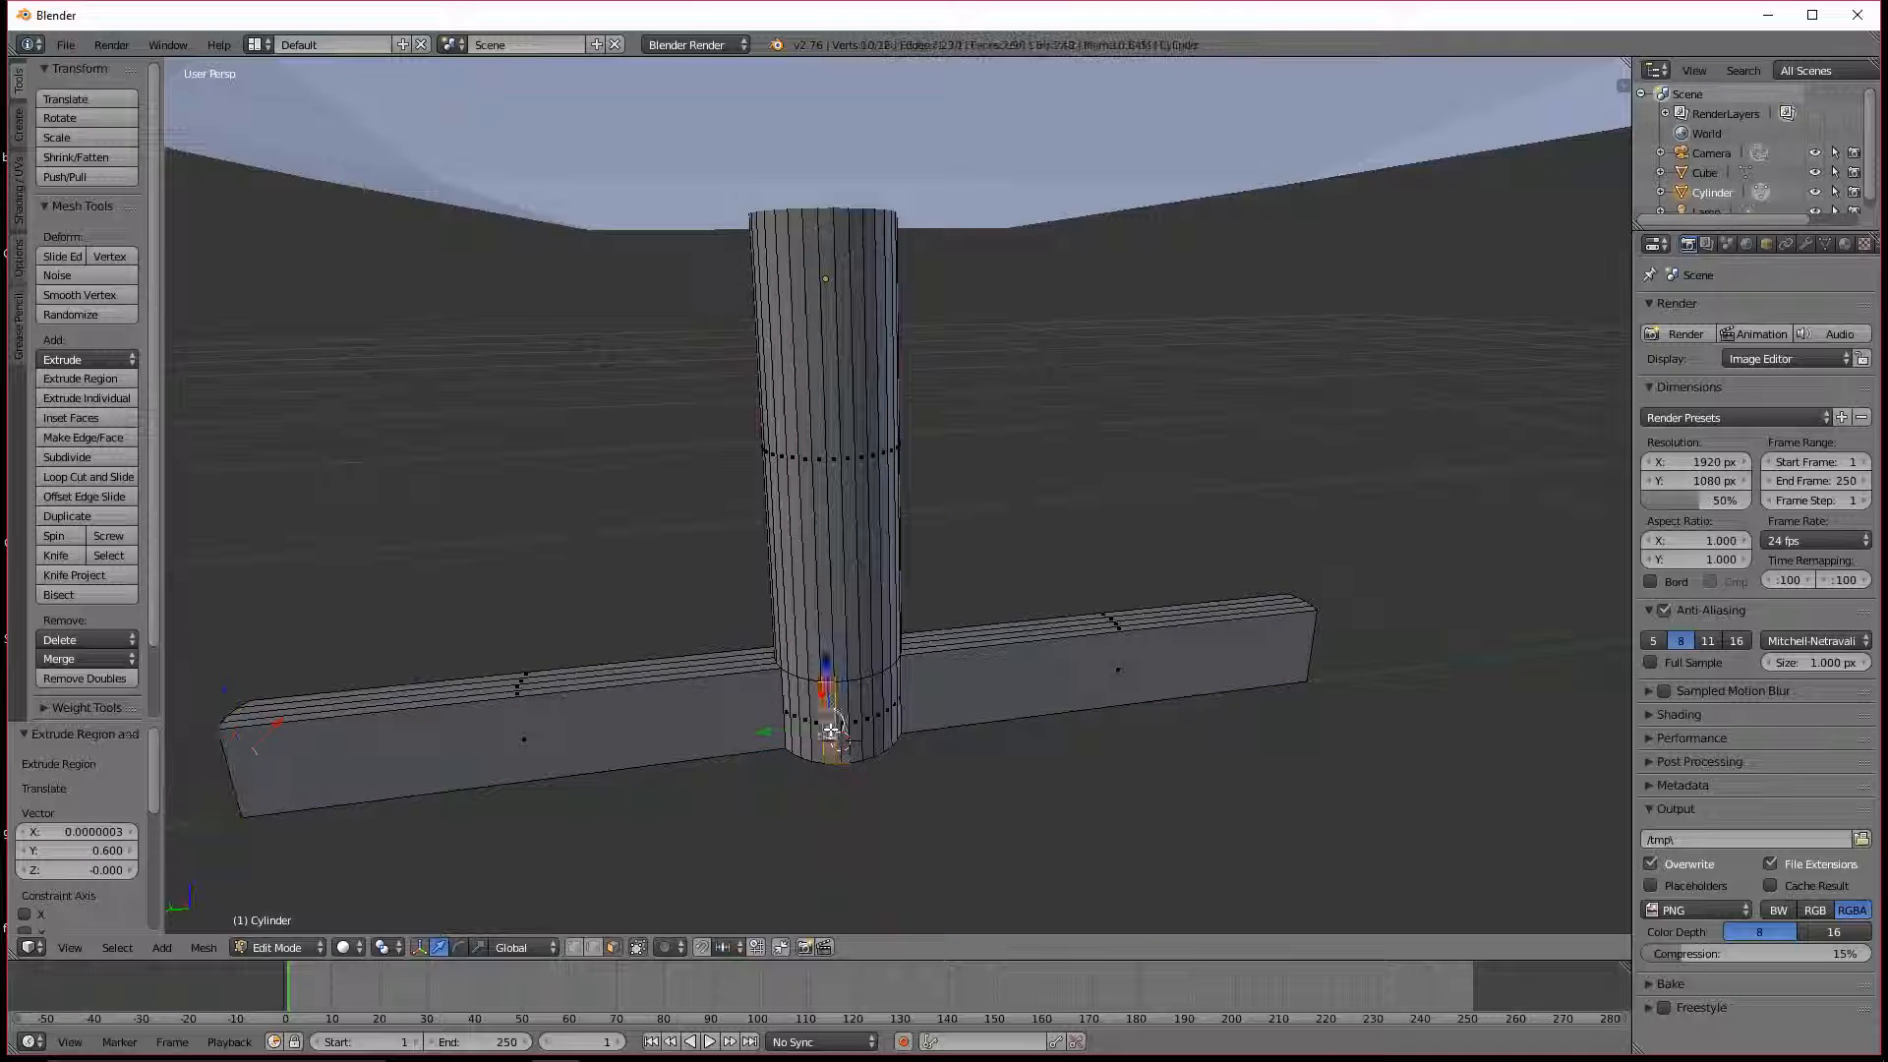
right_click(836, 726, "shift")
right_click(851, 723, "shift")
right_click(861, 722, "shift")
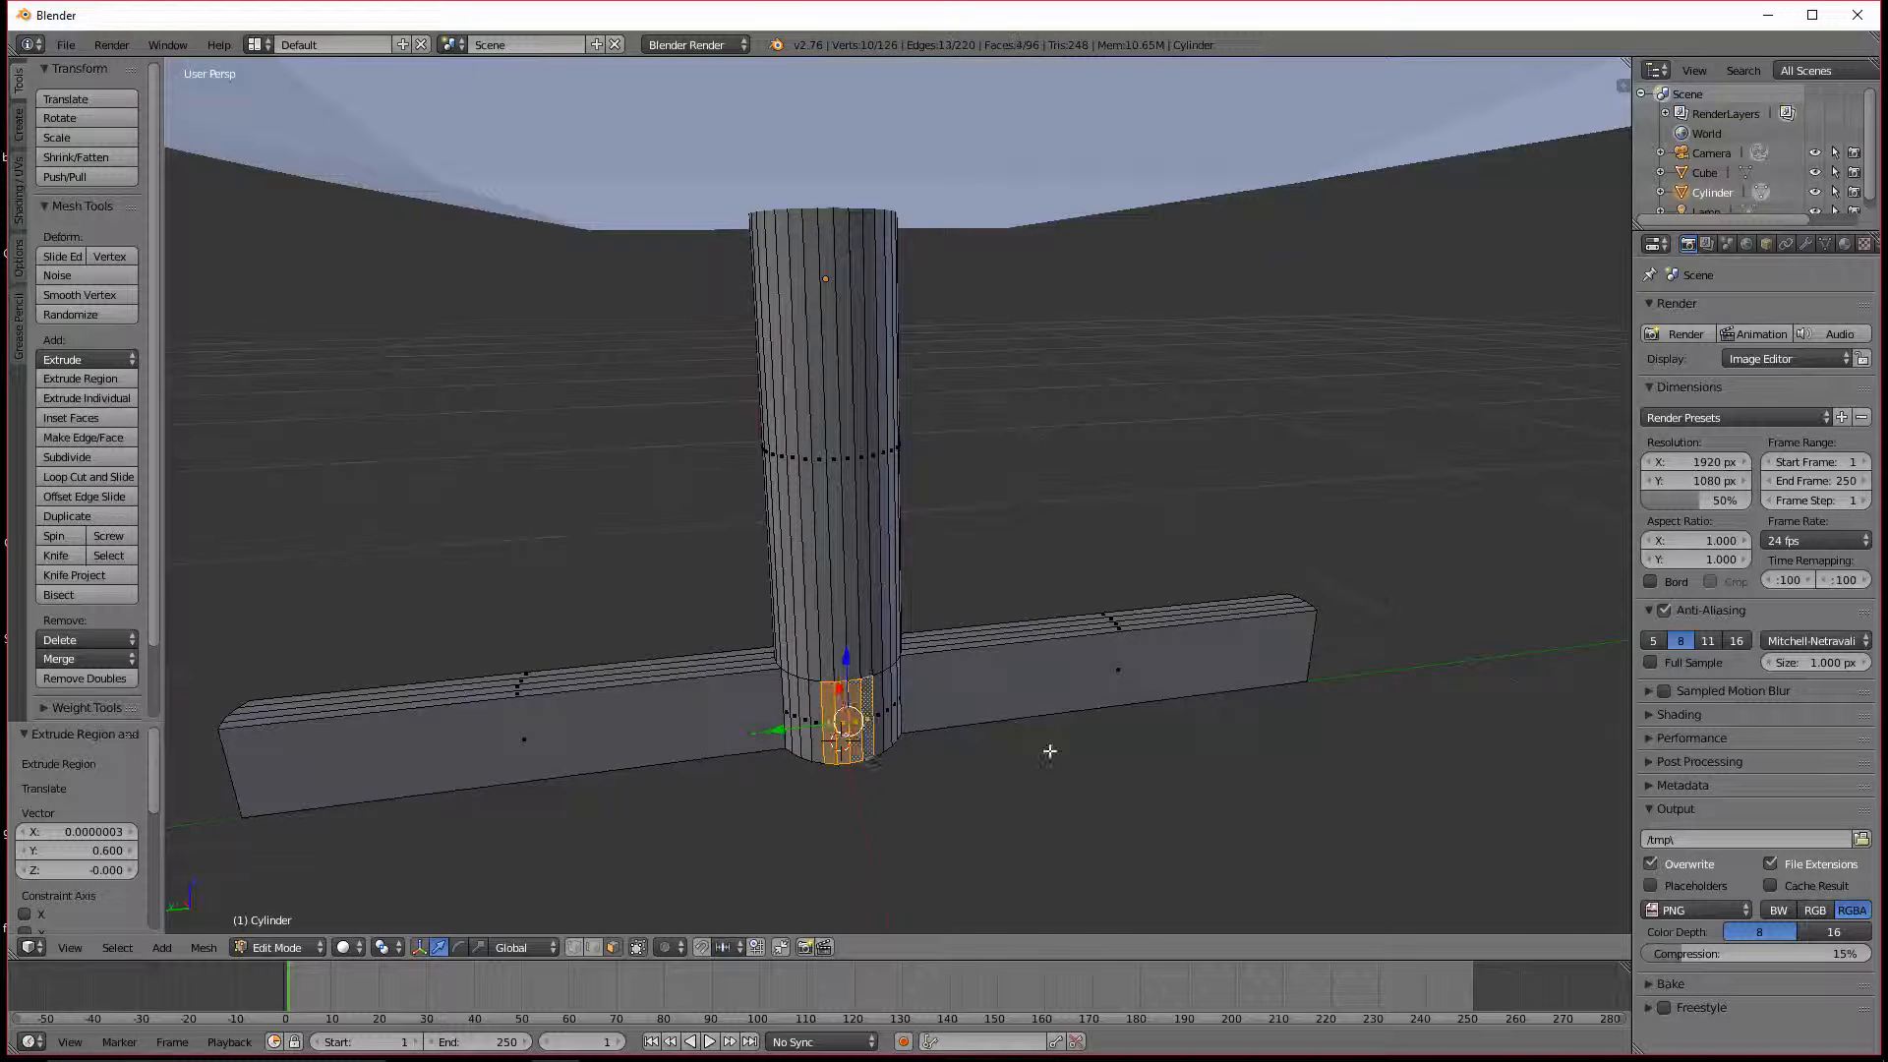
middle_click_drag(1319, 772, 952, 752)
type("e.6")
key("Return")
scroll(1184, 775, "down", 4)
key("Tab")
key("Tab")
scroll(921, 745, "up", 4)
scroll(782, 746, "up", 1)
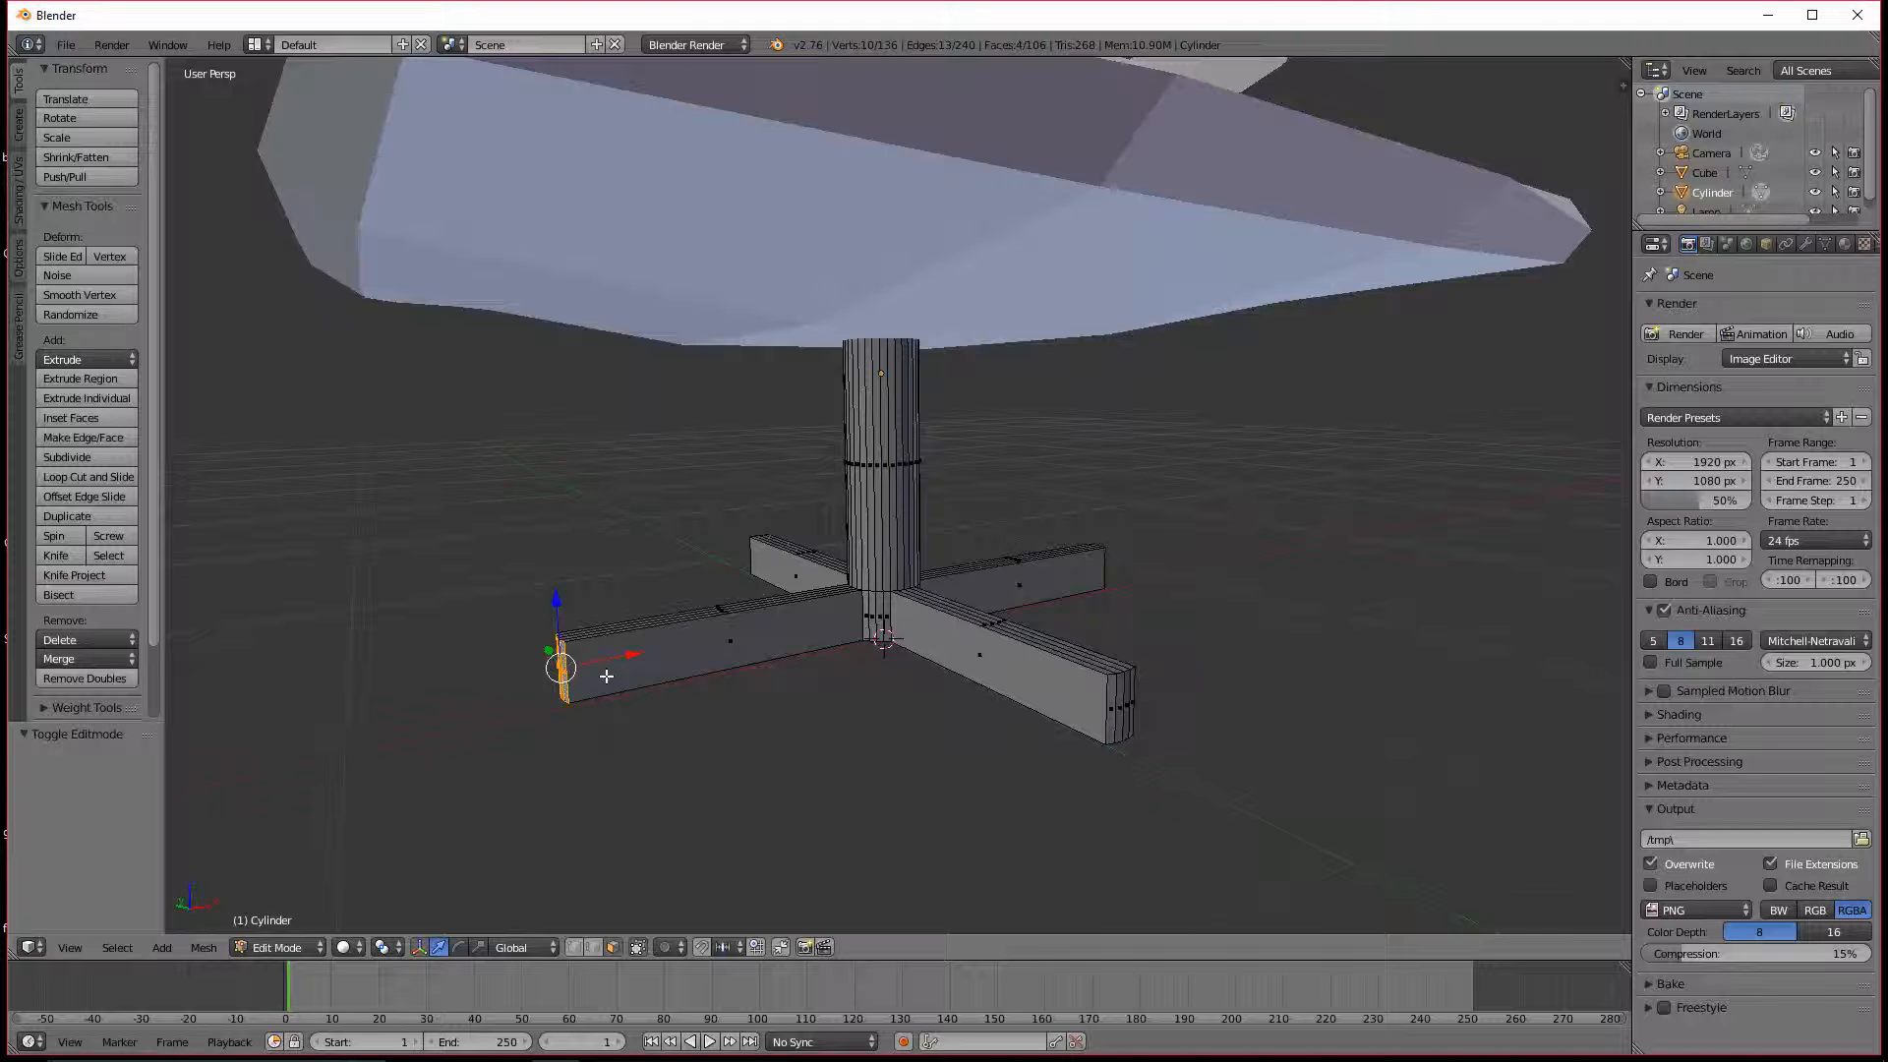
middle_click_drag(632, 745, 779, 763)
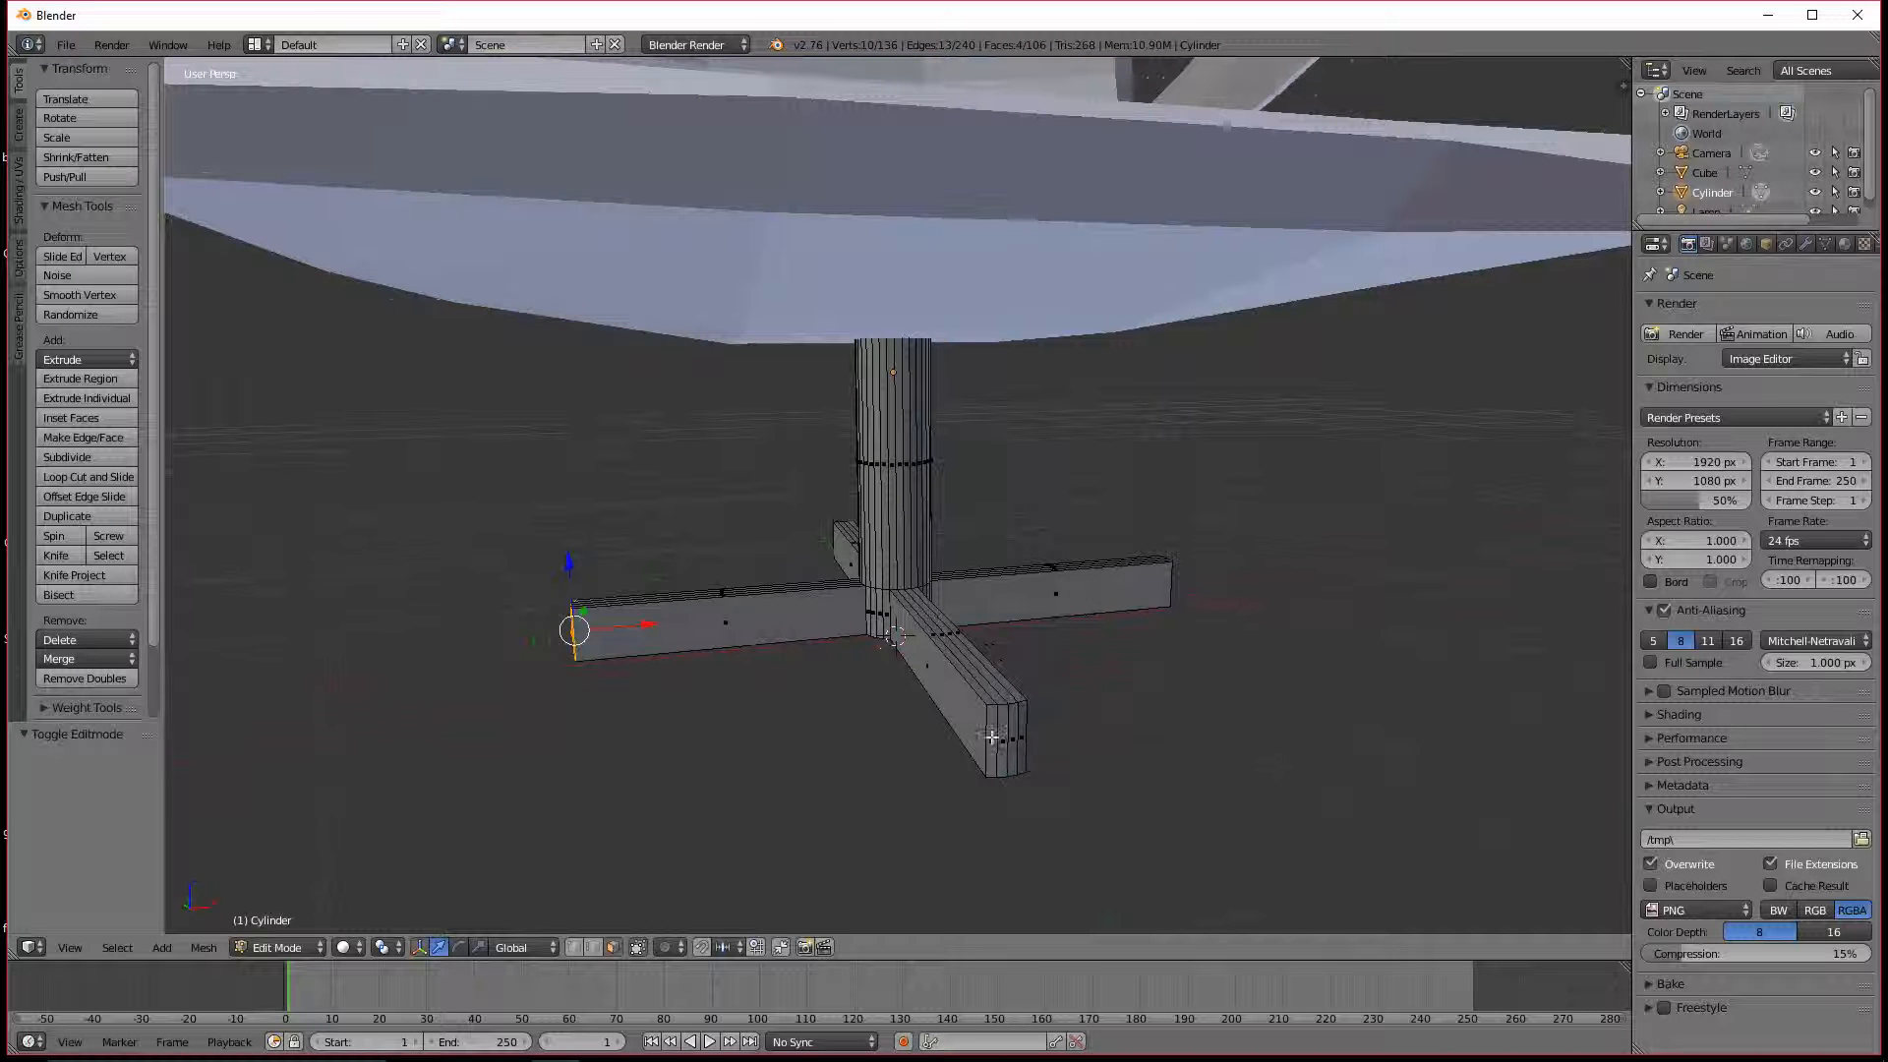
key("ctrl+r")
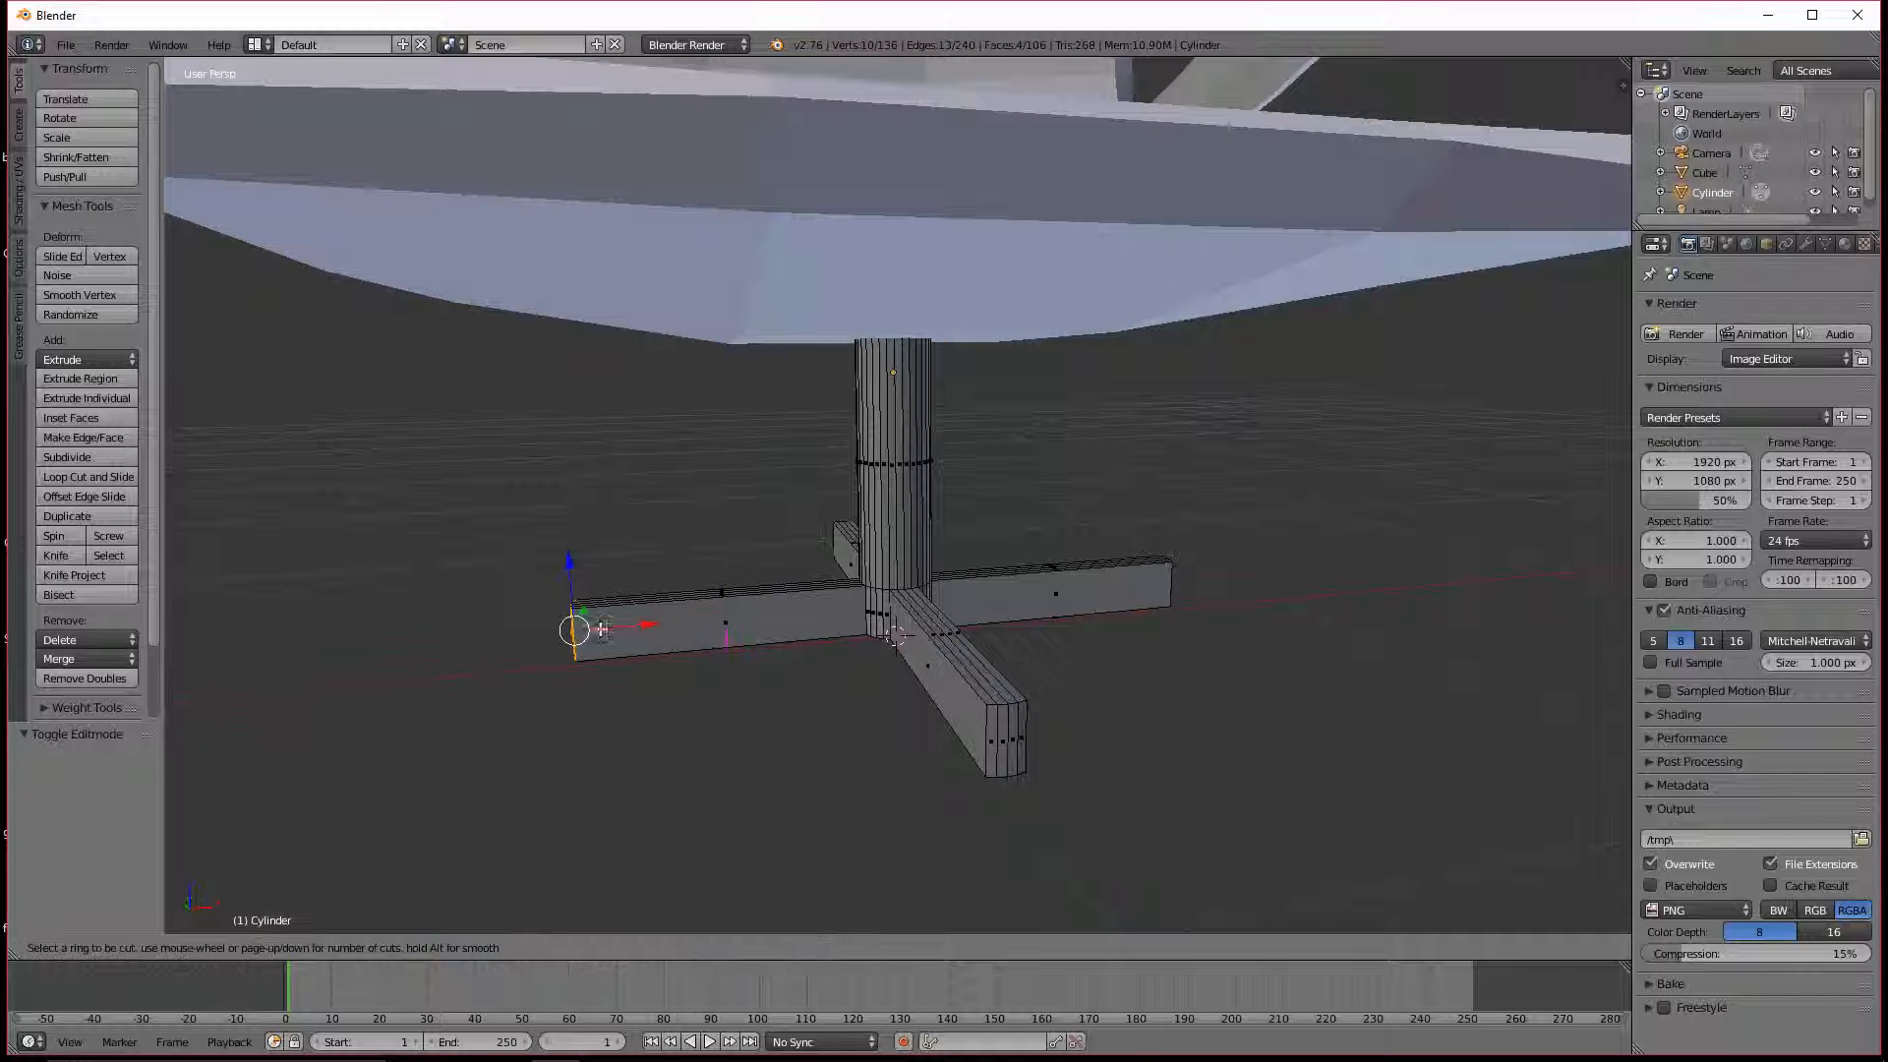
left_click(602, 630)
right_click(770, 723)
Step: Select the end faces of all four base legs and lower them 0.078 along Z so the legs slope downward
right_click(992, 749, "shift")
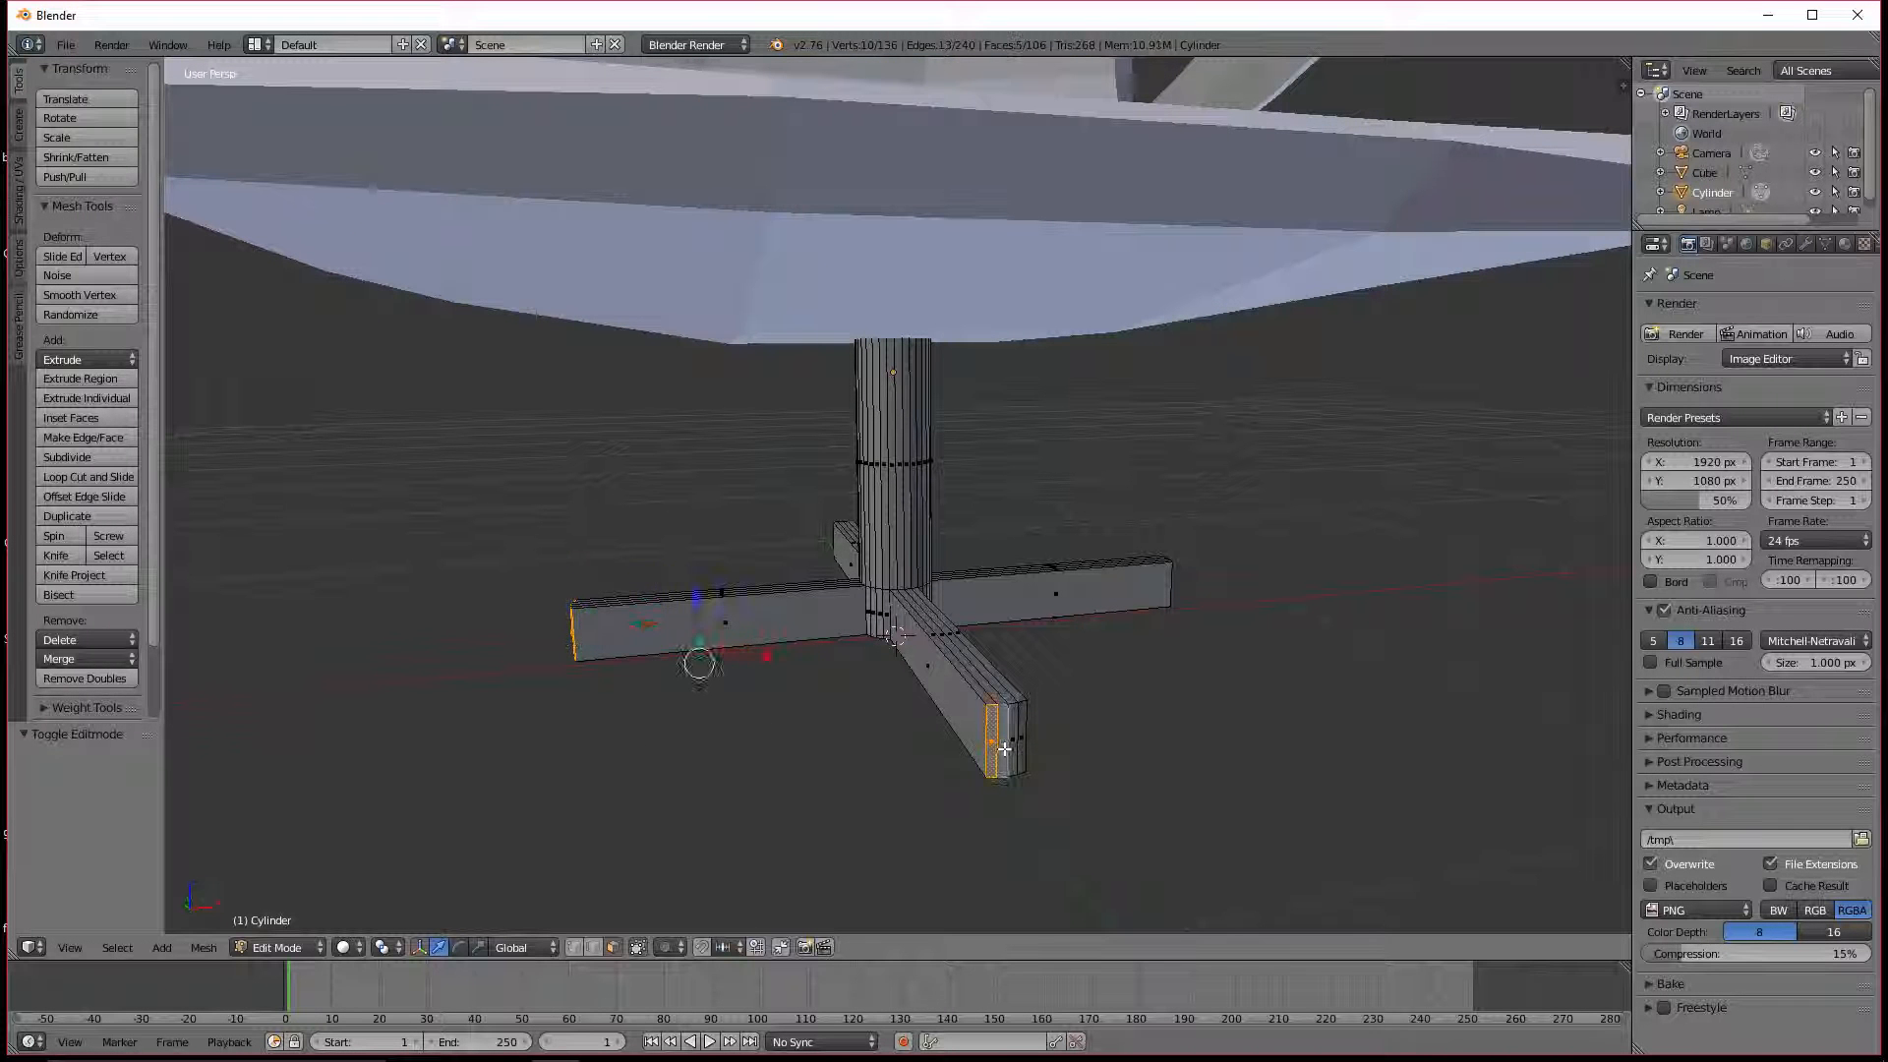
middle_click_drag(1028, 747, 1180, 696)
right_click(899, 744, "shift")
right_click(882, 749, "shift")
right_click(869, 747, "shift")
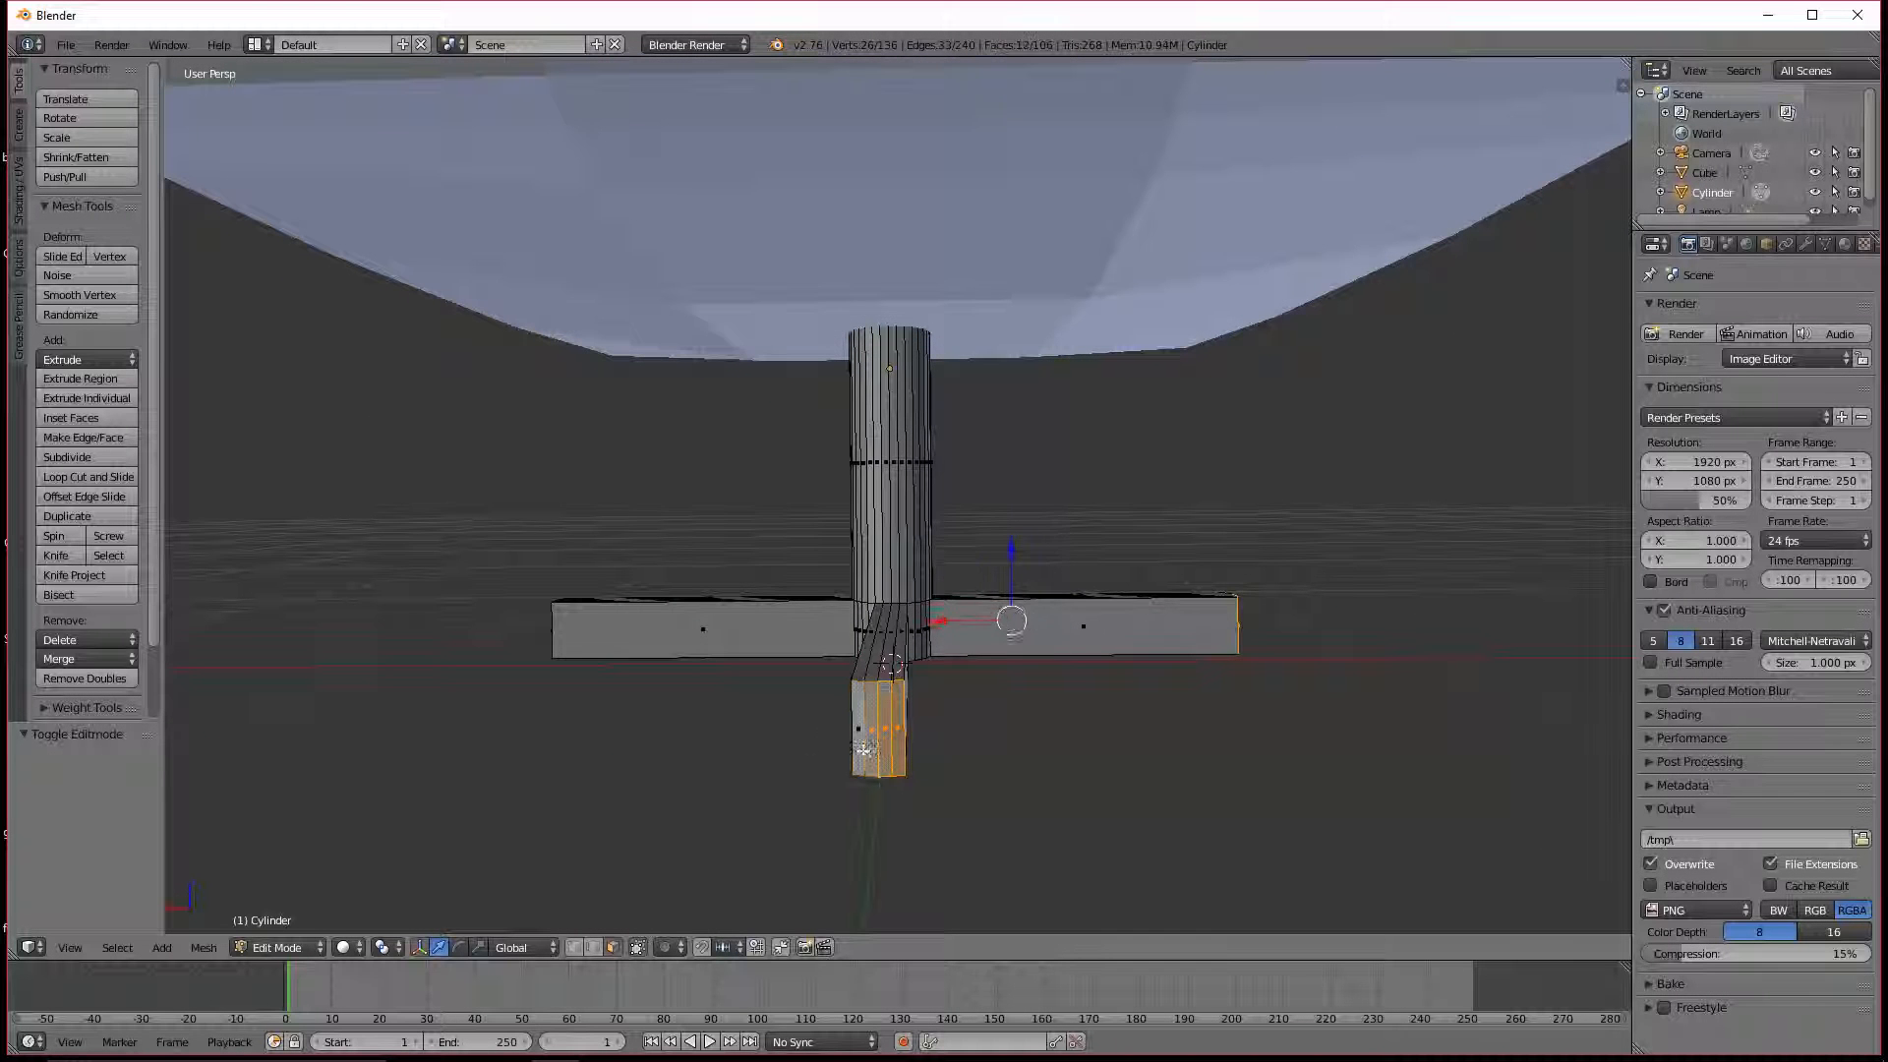
right_click(858, 742, "shift")
middle_click_drag(788, 737, 1016, 736)
right_click(963, 716, "shift")
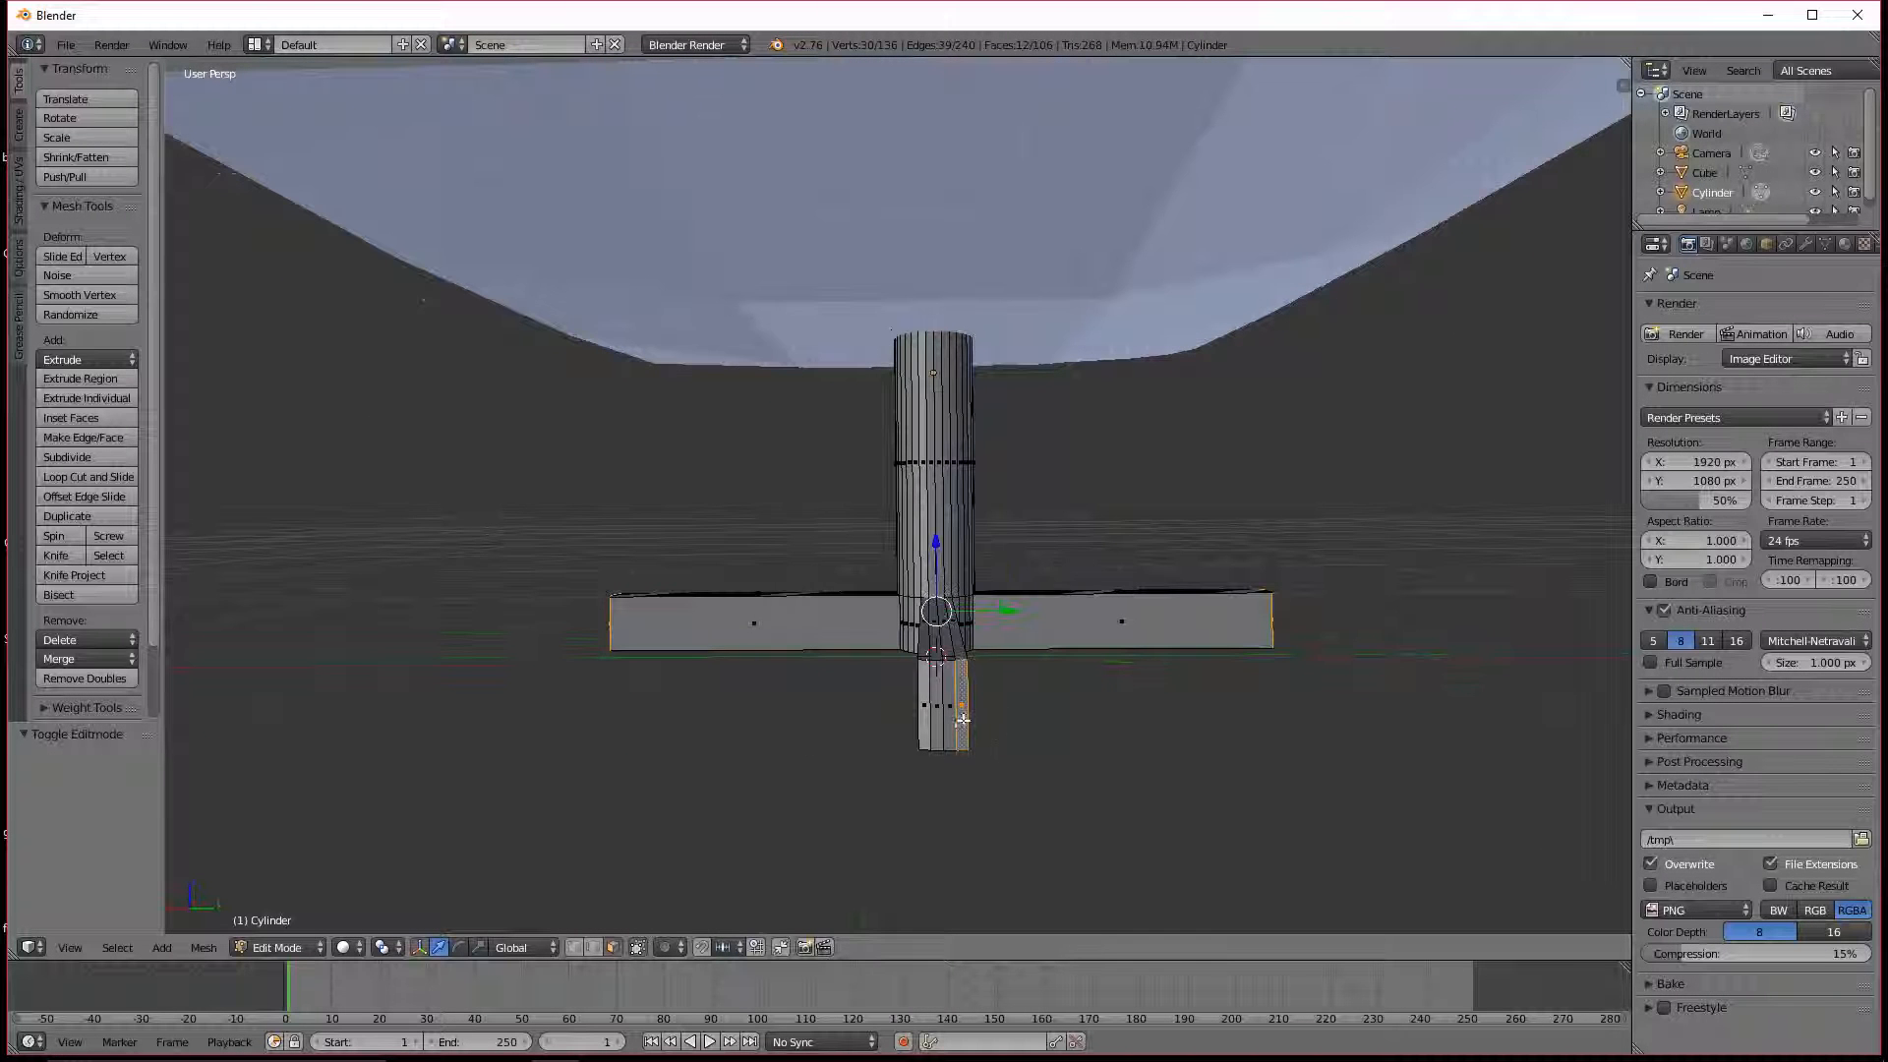
right_click(950, 716, "shift")
right_click(936, 716, "shift")
right_click(924, 715, "shift")
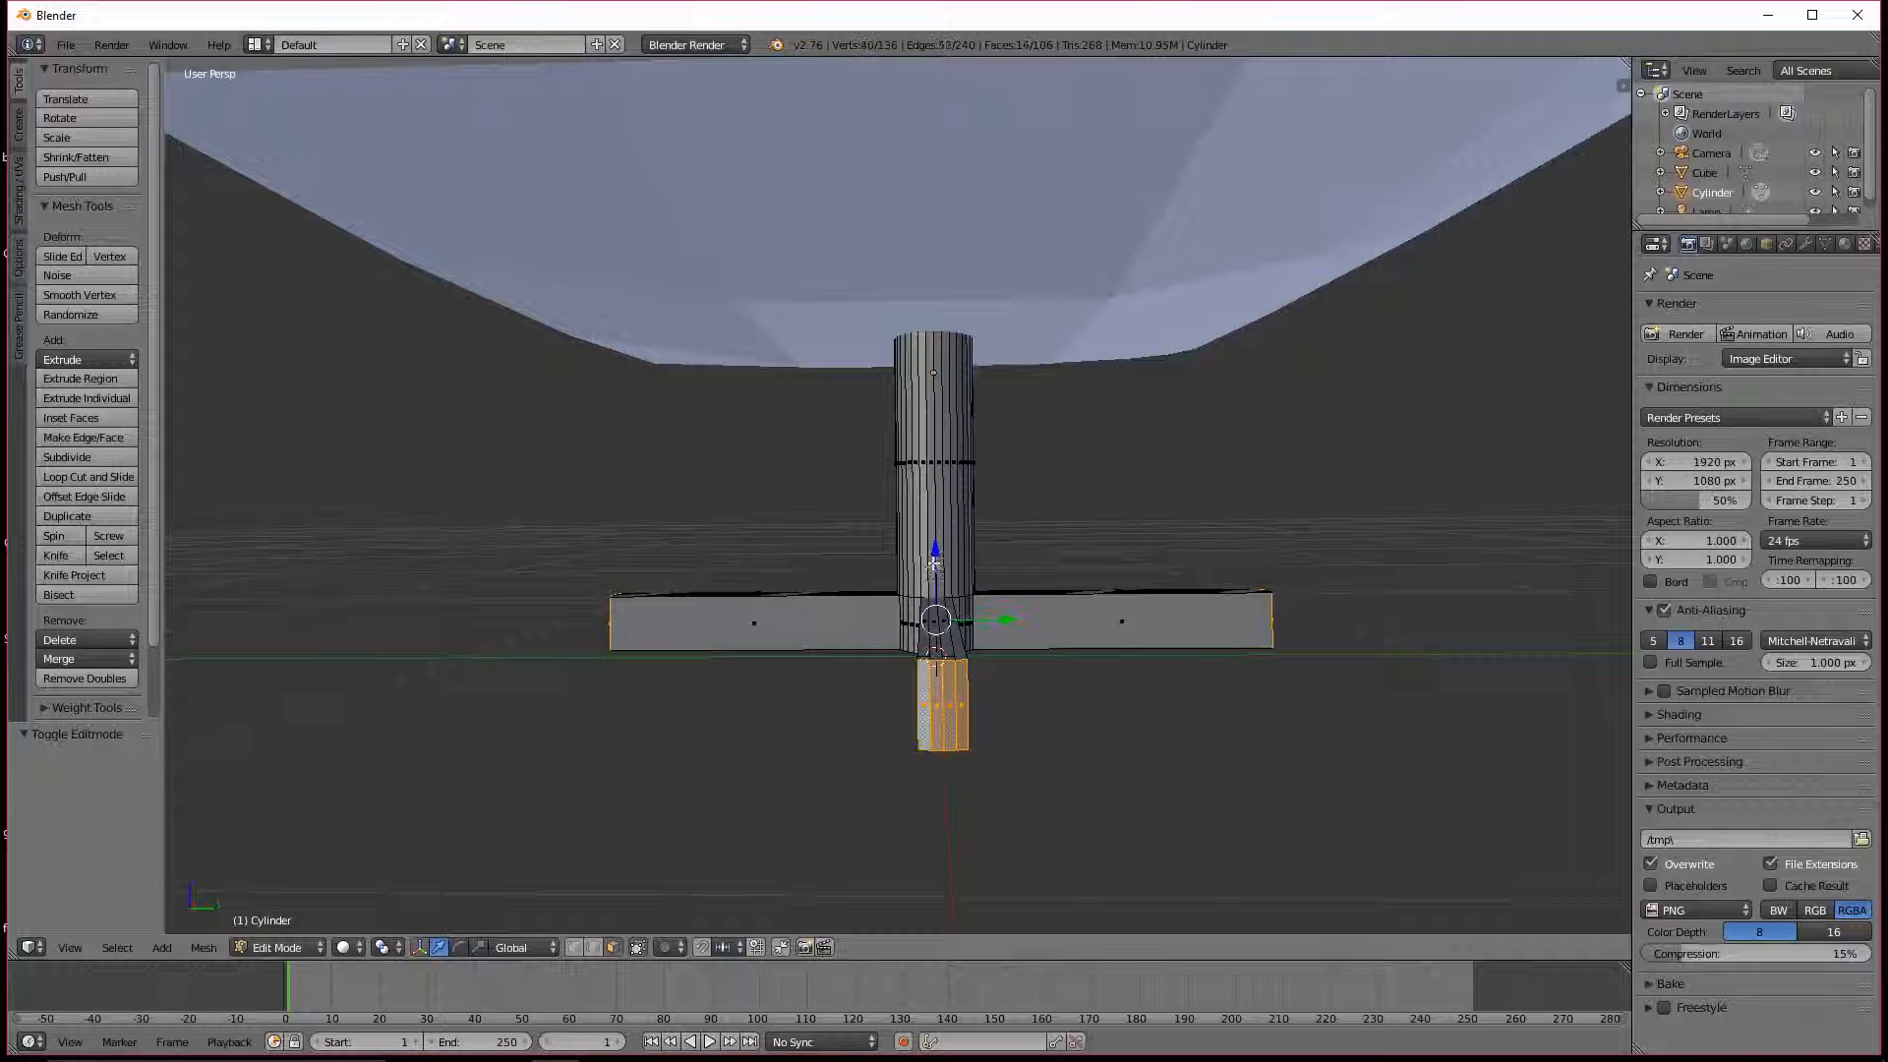
left_click_drag(934, 565, 929, 598)
Step: Try adding a loop cut across a base leg, and undo it
middle_click_drag(769, 763, 1110, 793)
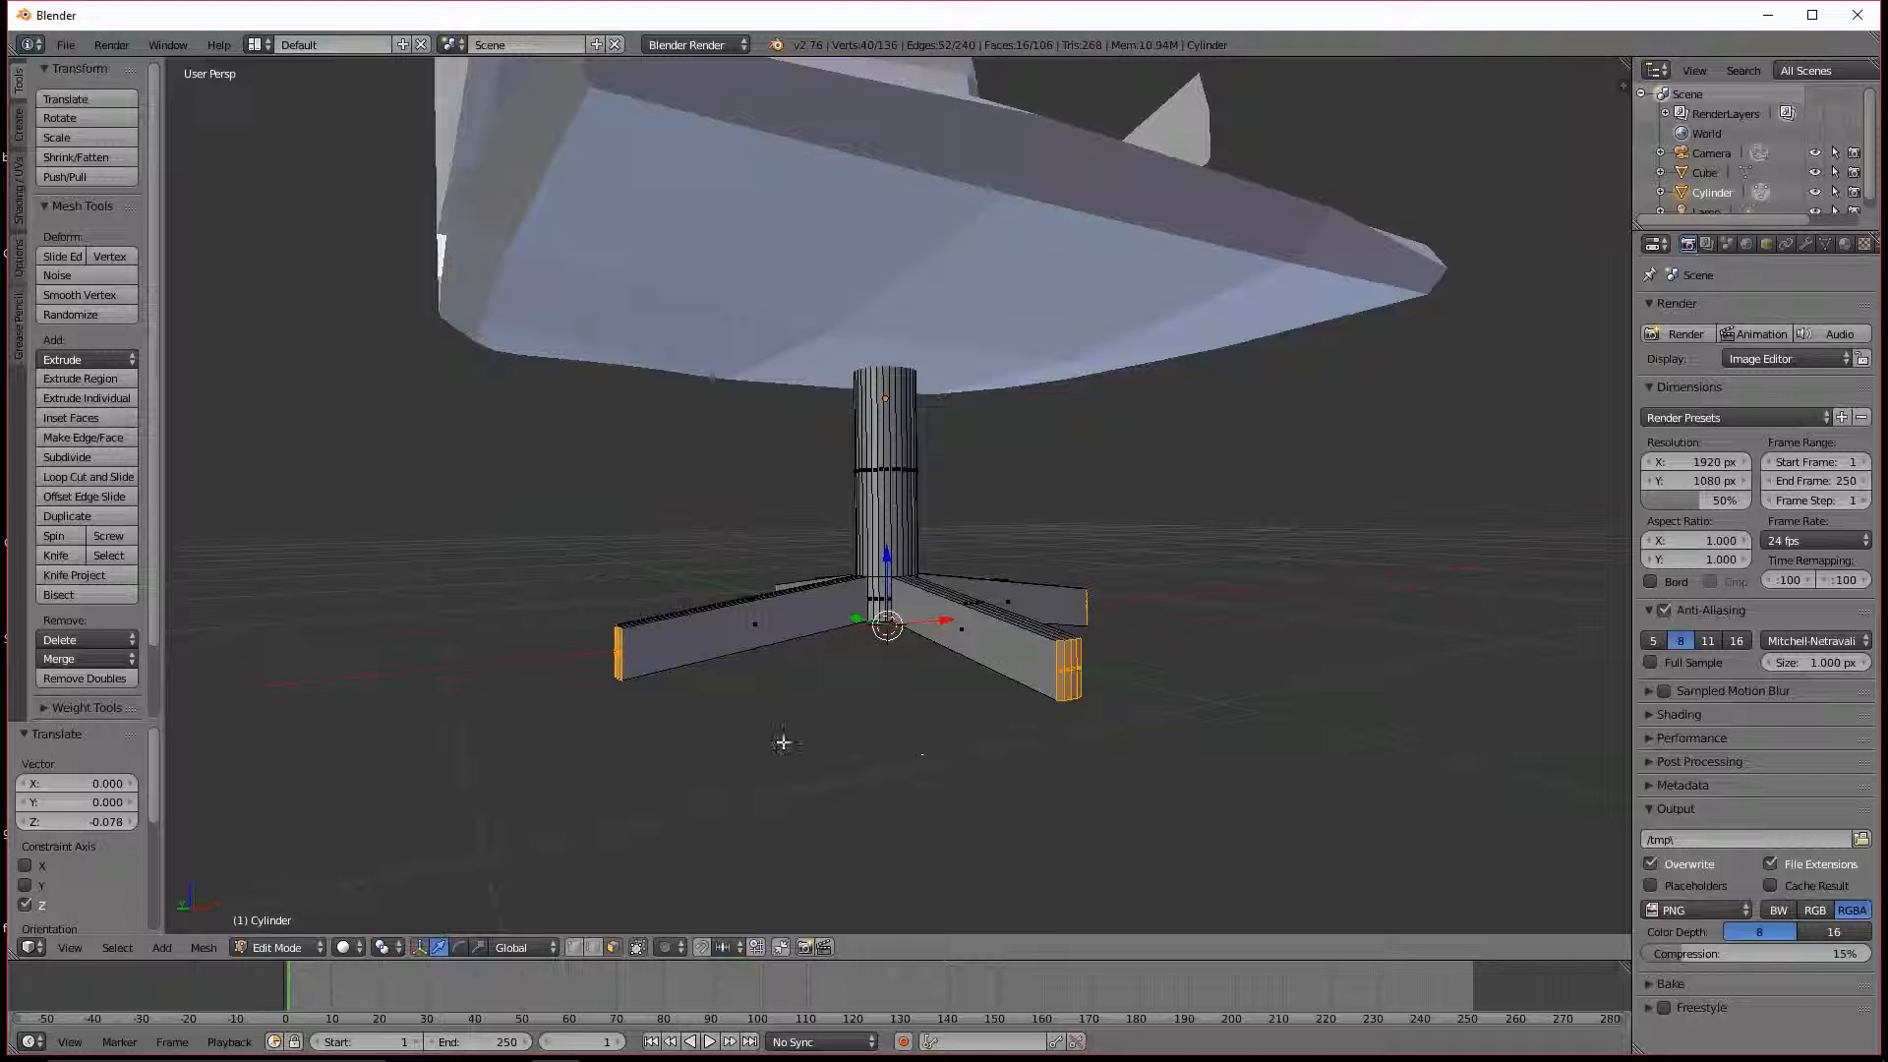
key("ctrl+r")
left_click(654, 640)
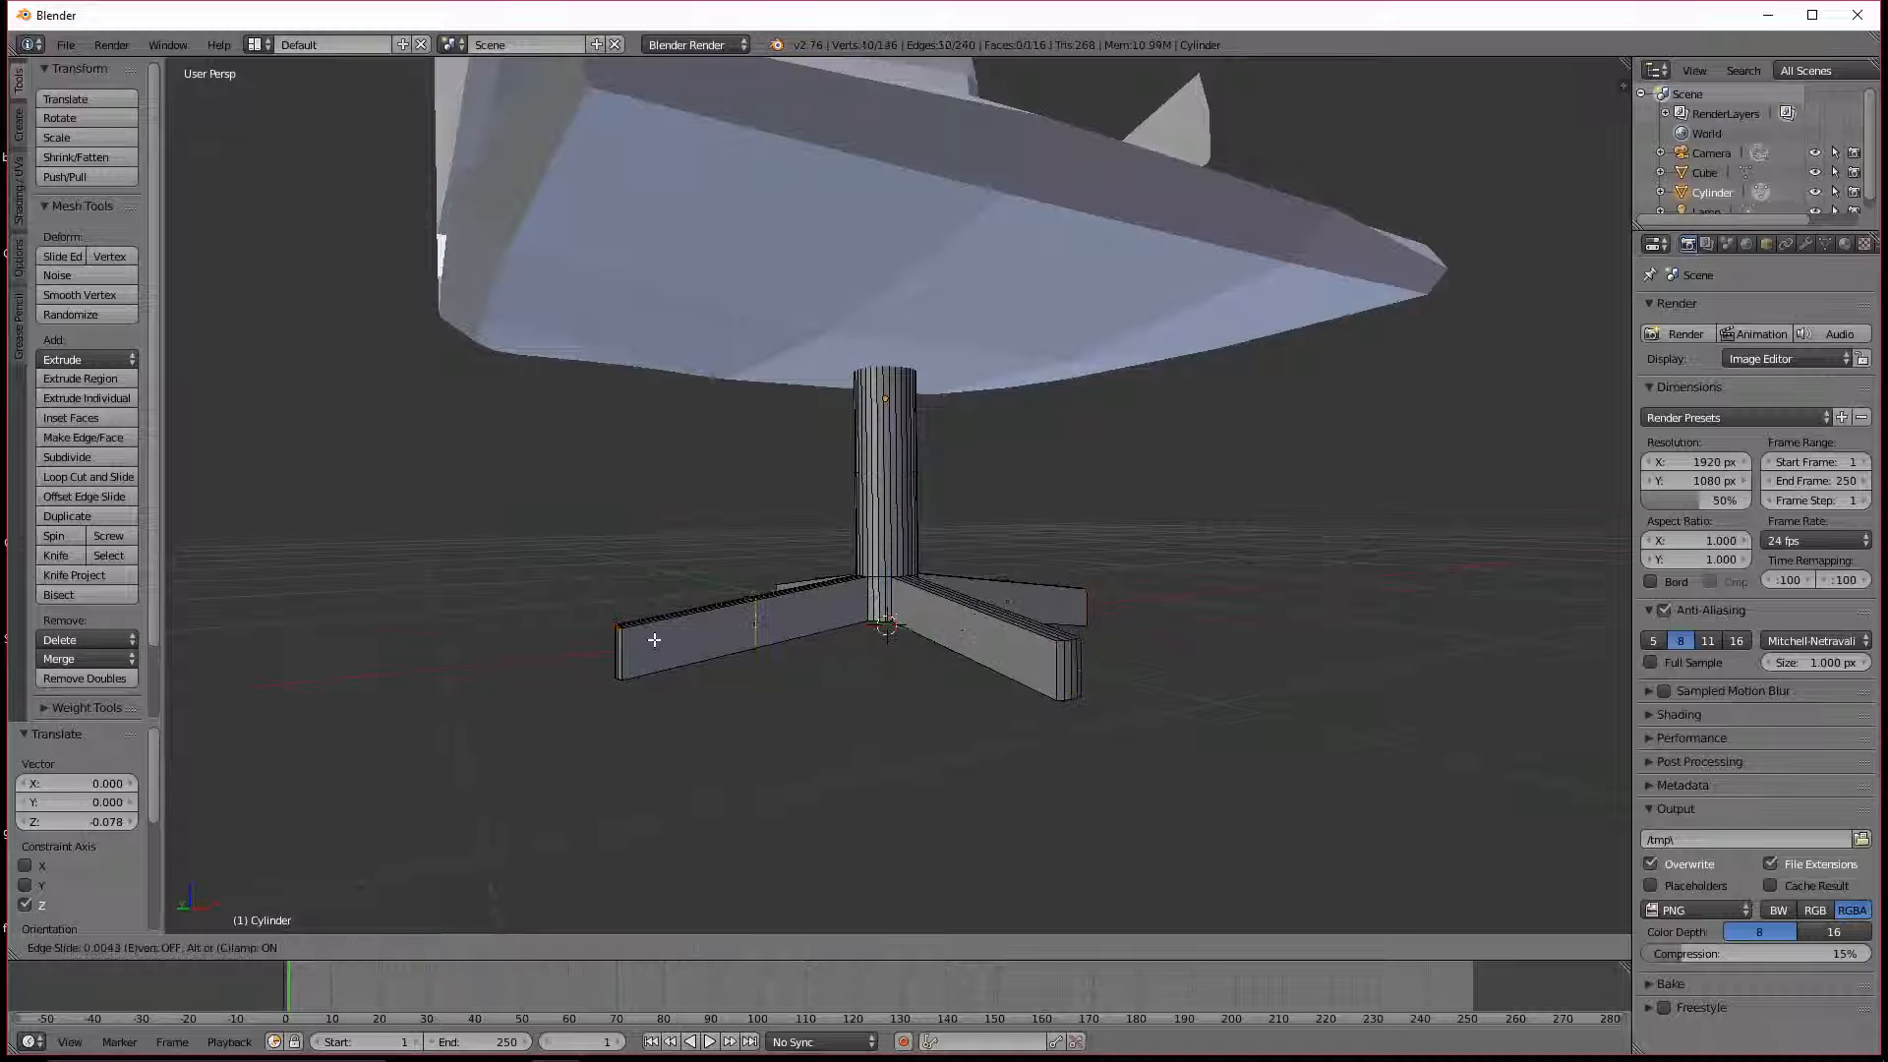
right_click(550, 677)
key("ctrl+z")
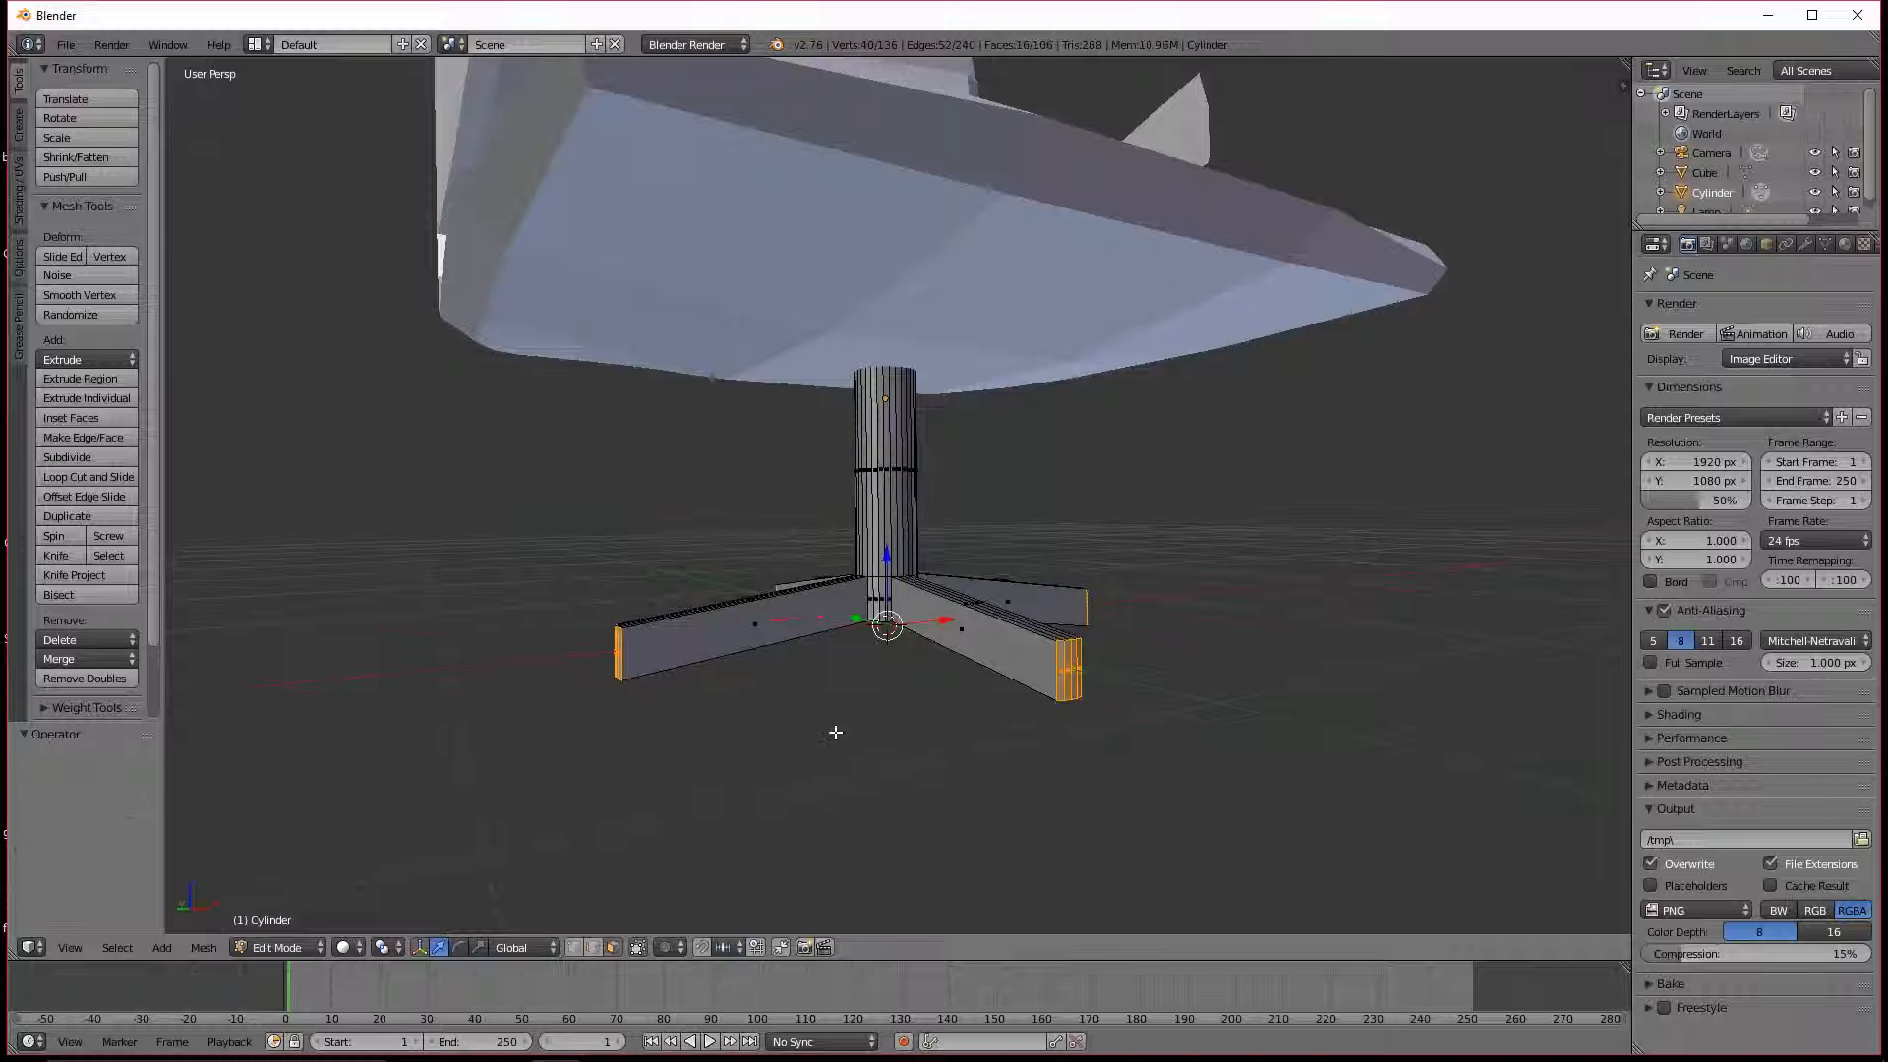
Step: Extrude the end faces of all four base legs in place and scale them outward by 1.148 to add tip segments
key("e")
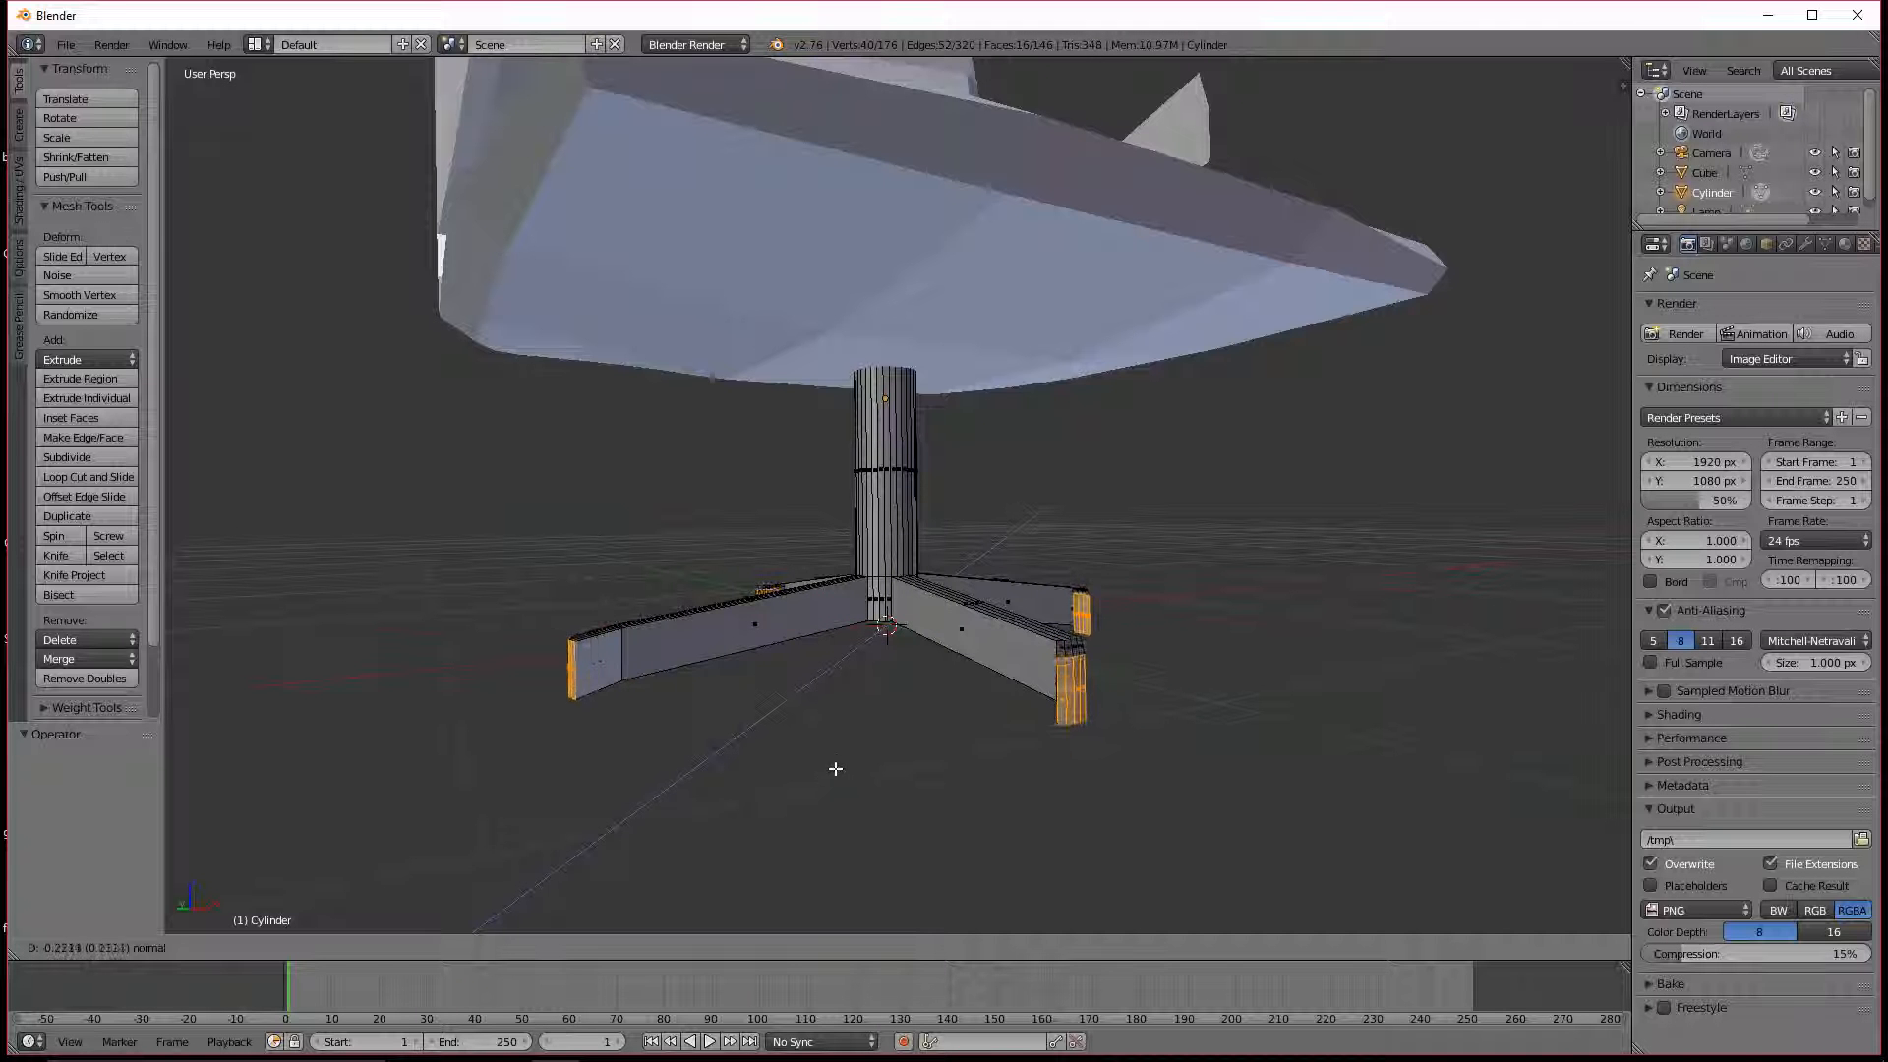
right_click(792, 771)
middle_click_drag(793, 771, 986, 782)
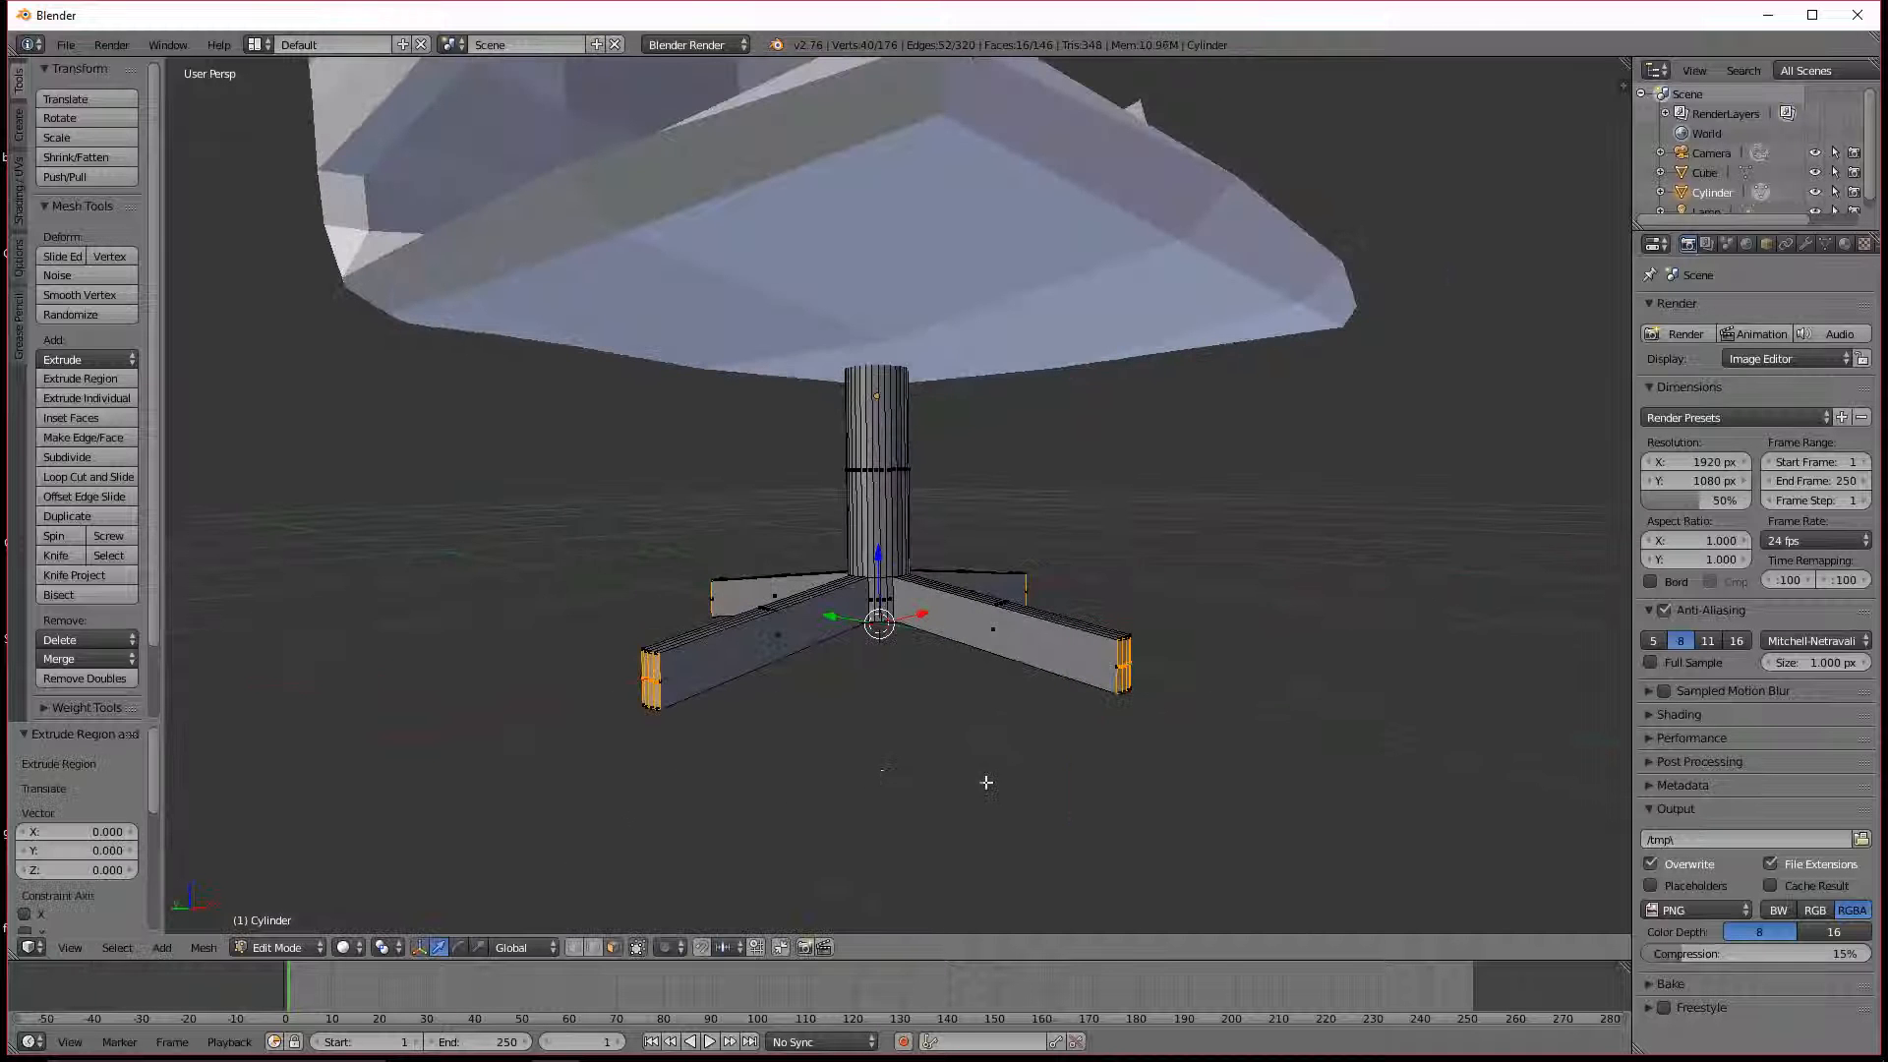
key("s")
left_click(1024, 789)
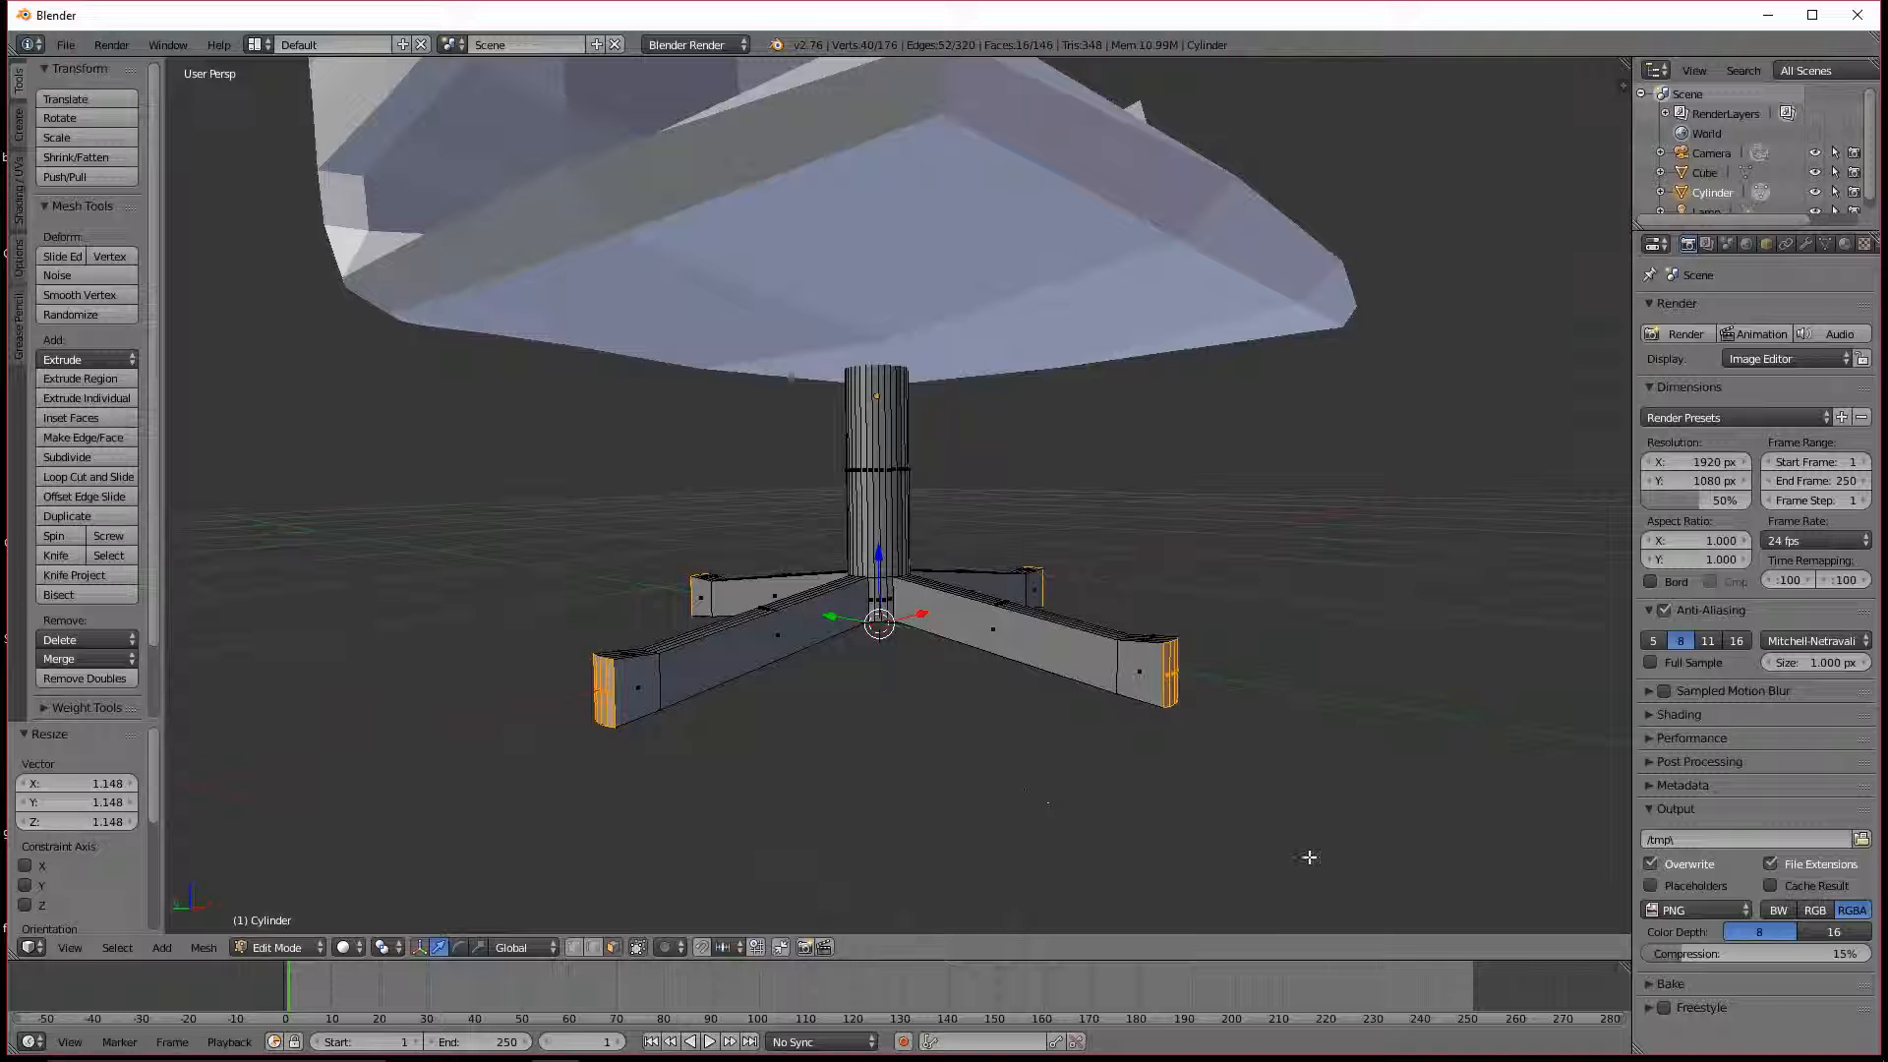
middle_click_drag(905, 825, 971, 804)
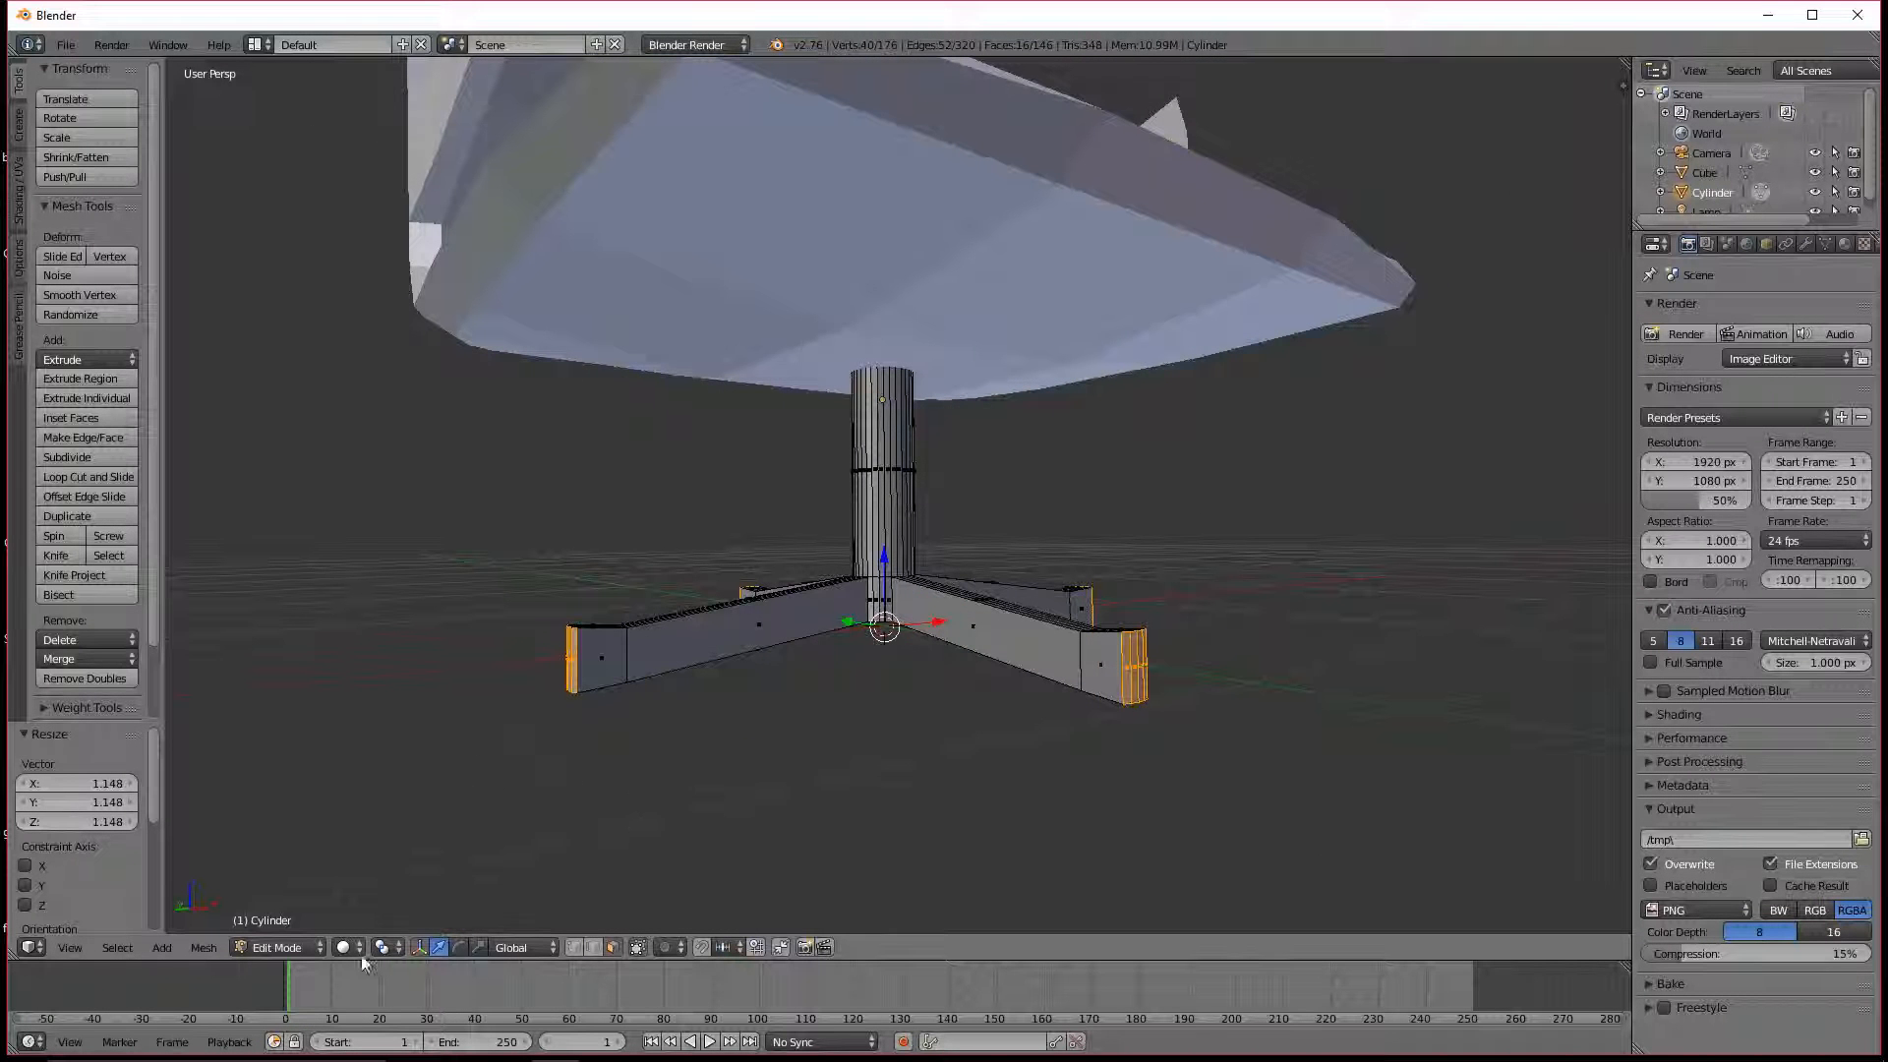
Step: Shrink each leg's end faces around their individual origins and lower them along Z to taper the tips downward
left_click(387, 947)
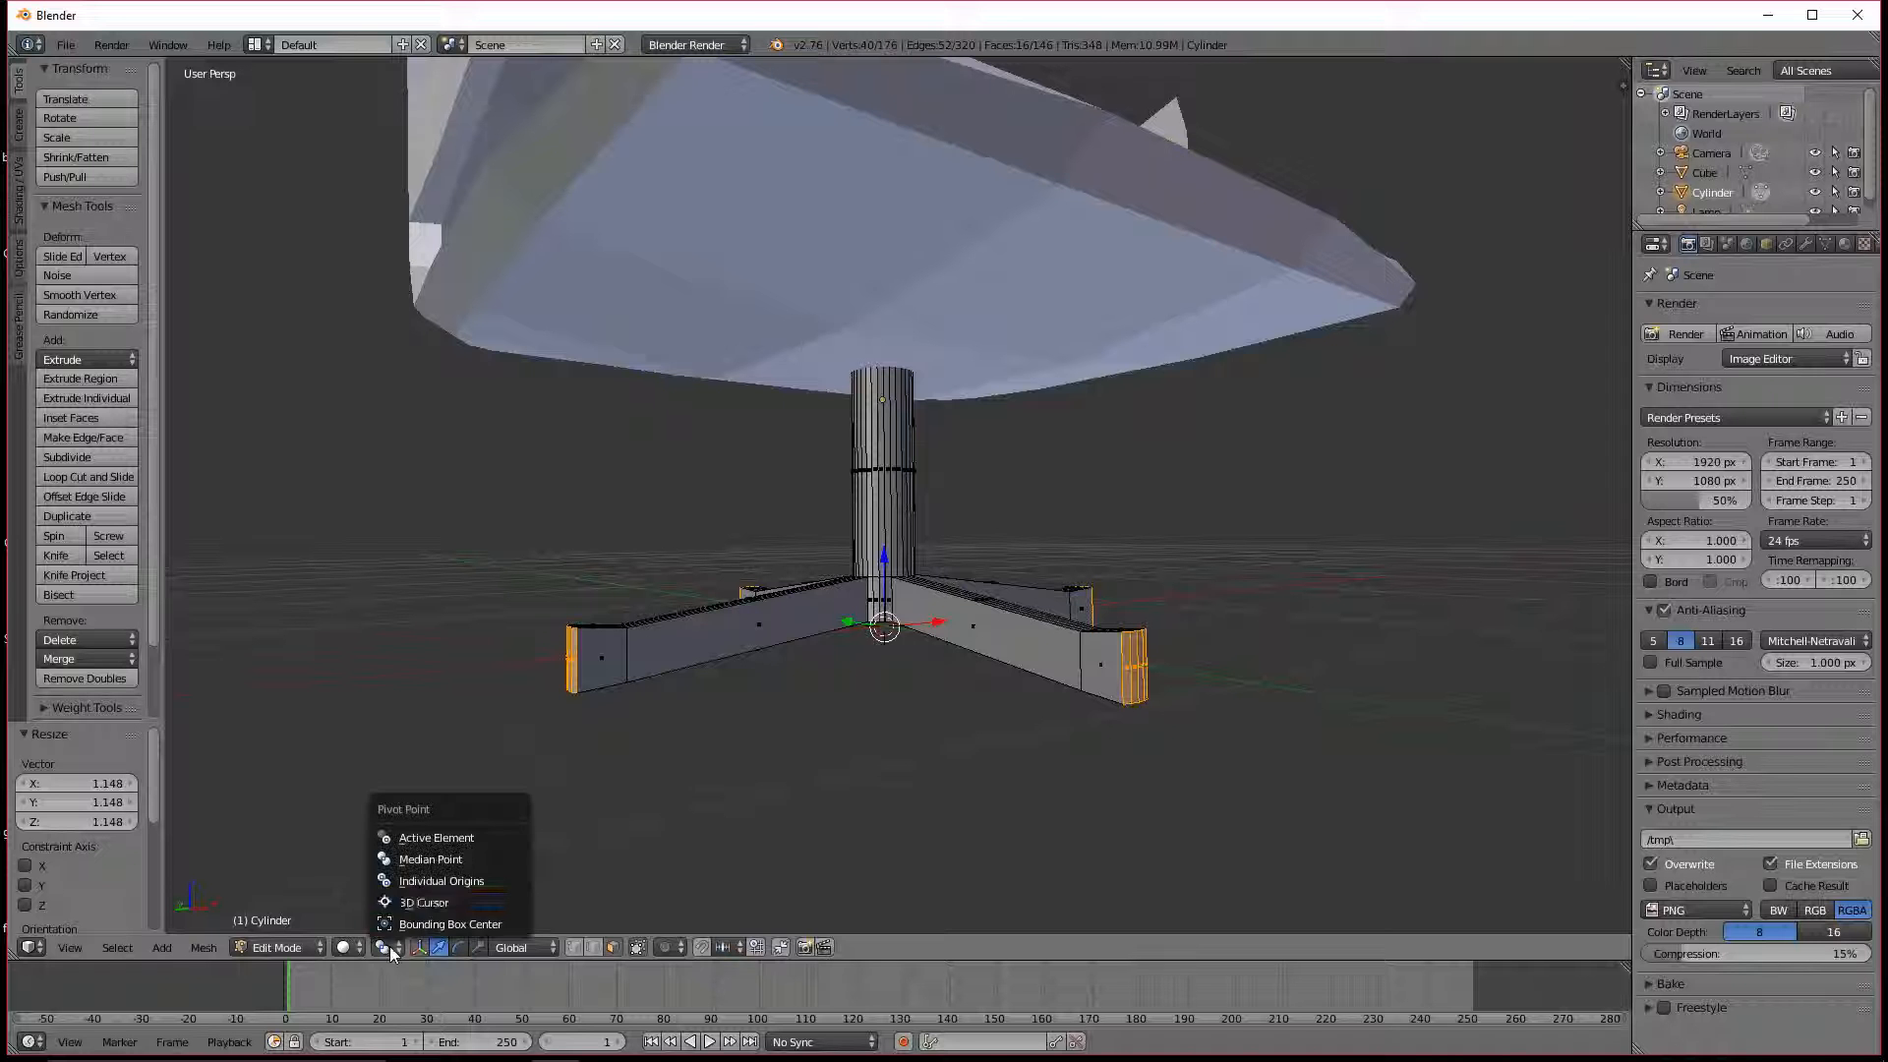
left_click(426, 882)
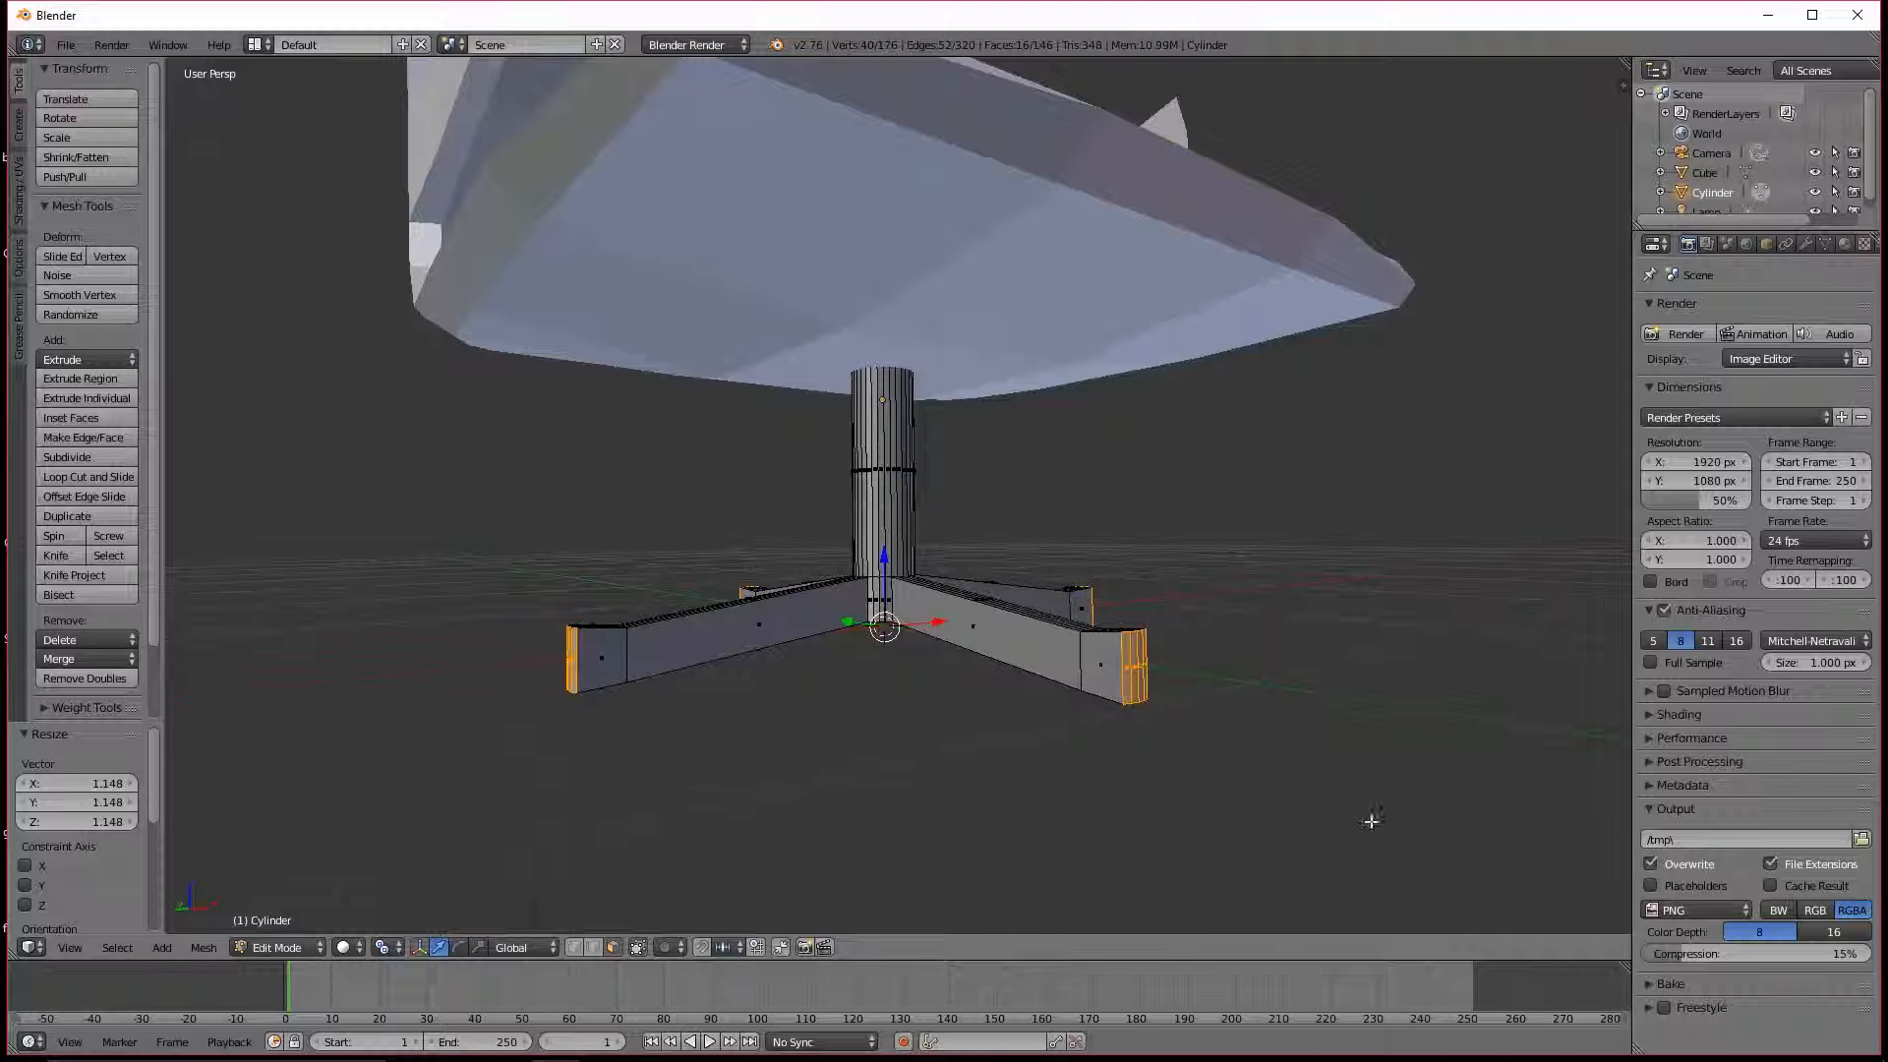
key("s")
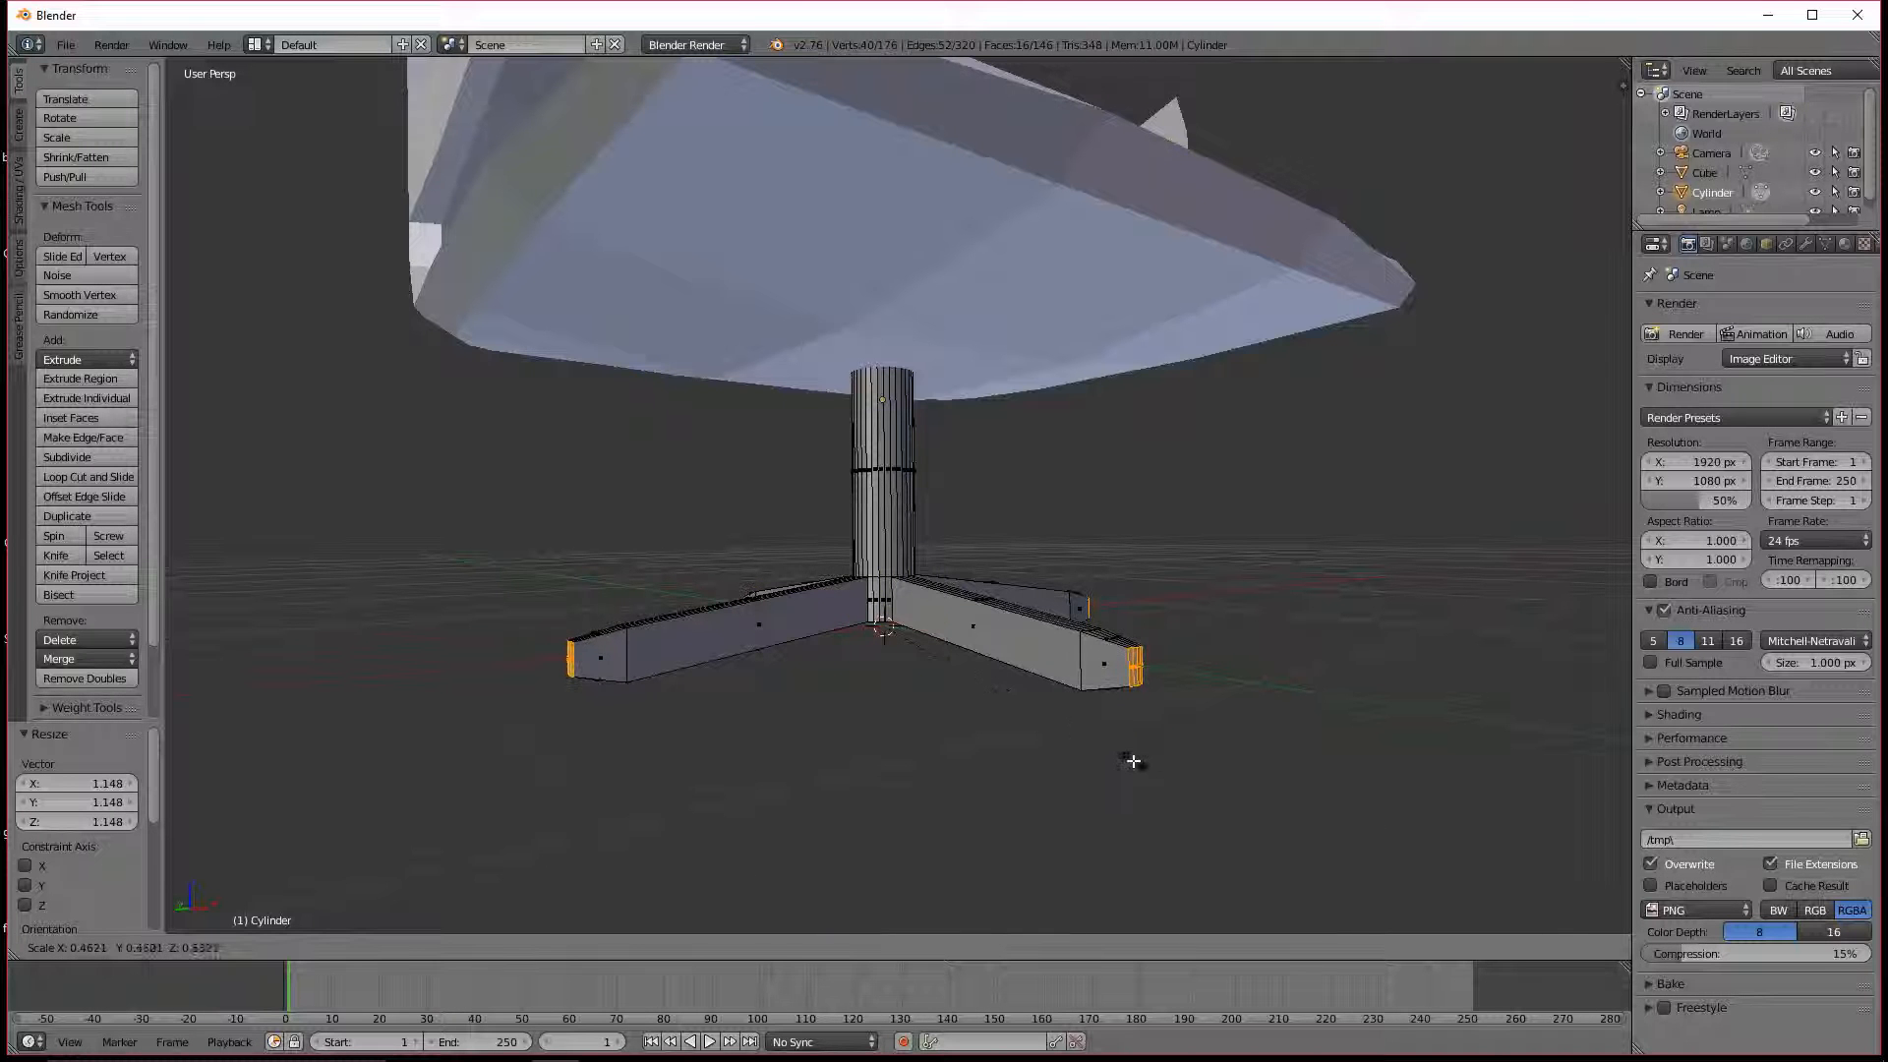
left_click(1133, 761)
left_click_drag(885, 561, 886, 602)
middle_click_drag(826, 705, 978, 747)
key("Tab")
Step: Select the front end faces of both armrests on the seat mesh and lower them 0.076 along Z
middle_click_drag(858, 751, 964, 636)
right_click(964, 635)
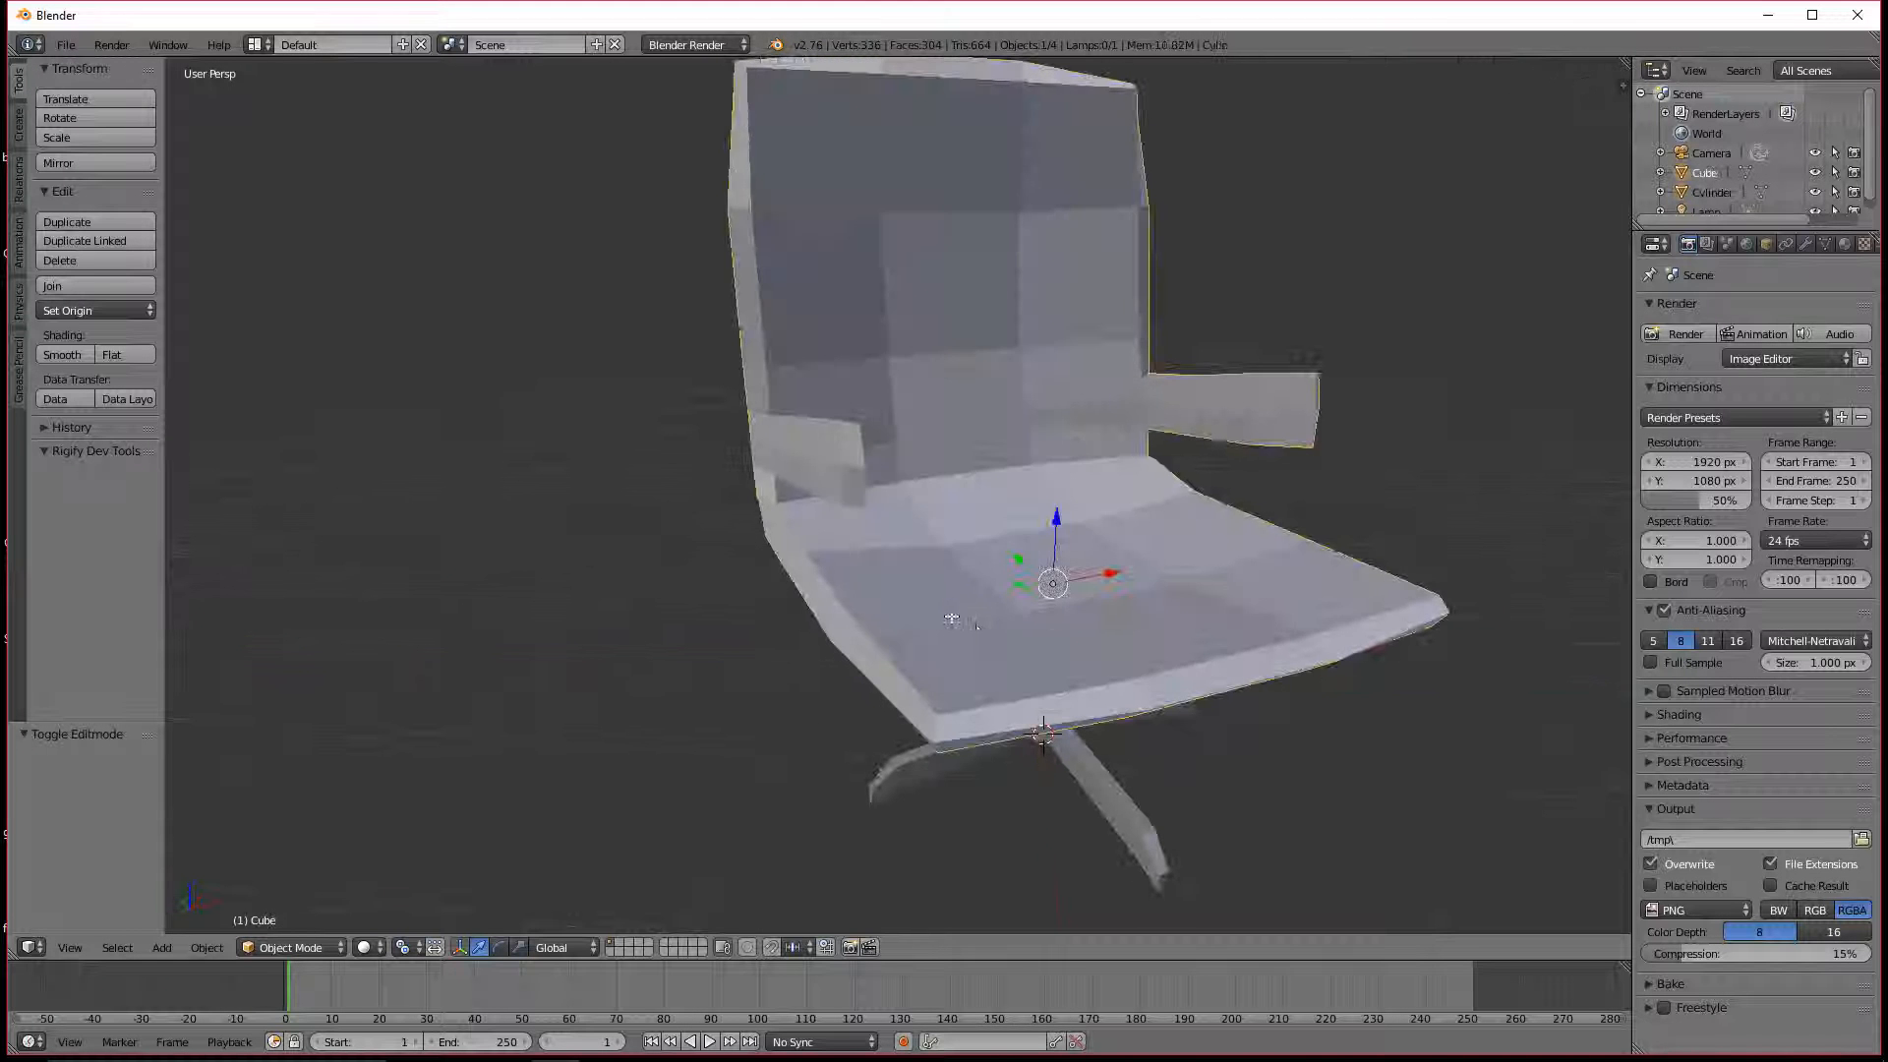
key("Tab")
right_click(852, 450, "shift")
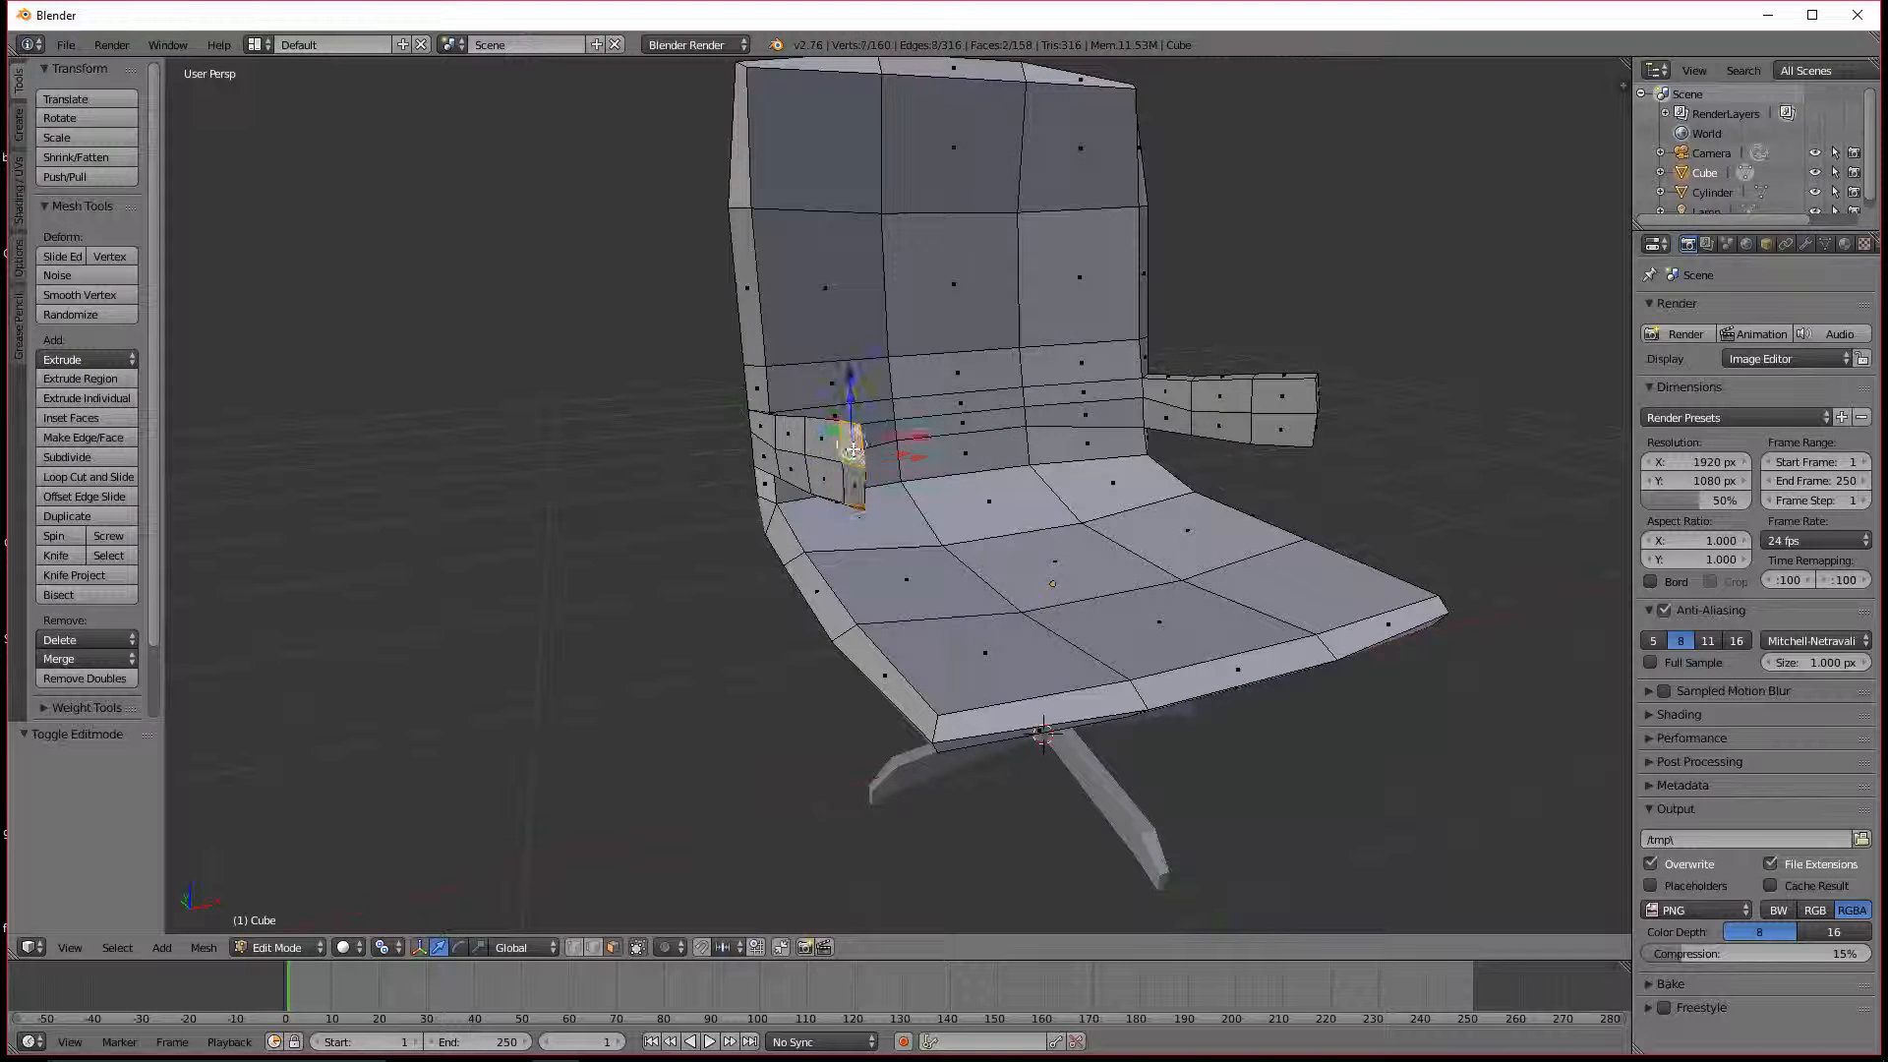
middle_click_drag(1497, 479, 1493, 549)
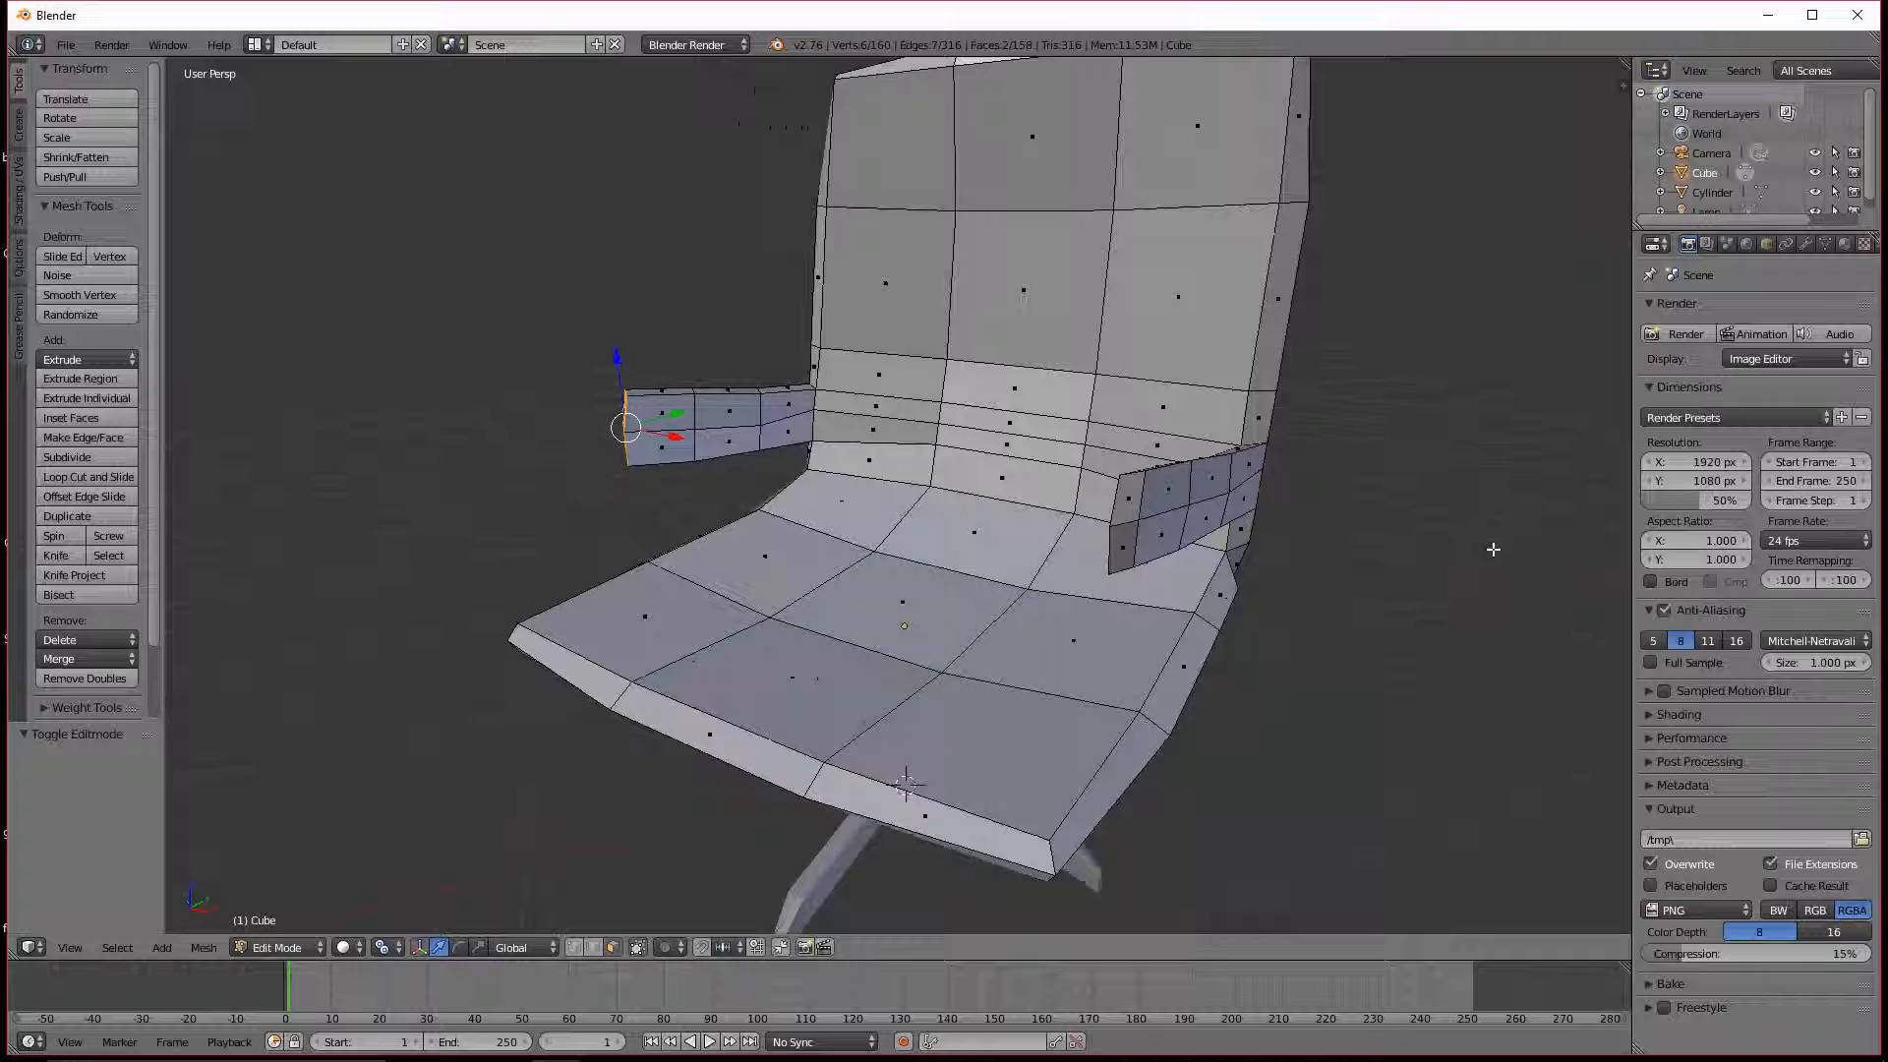
right_click(1141, 509, "shift")
right_click(1161, 534, "shift")
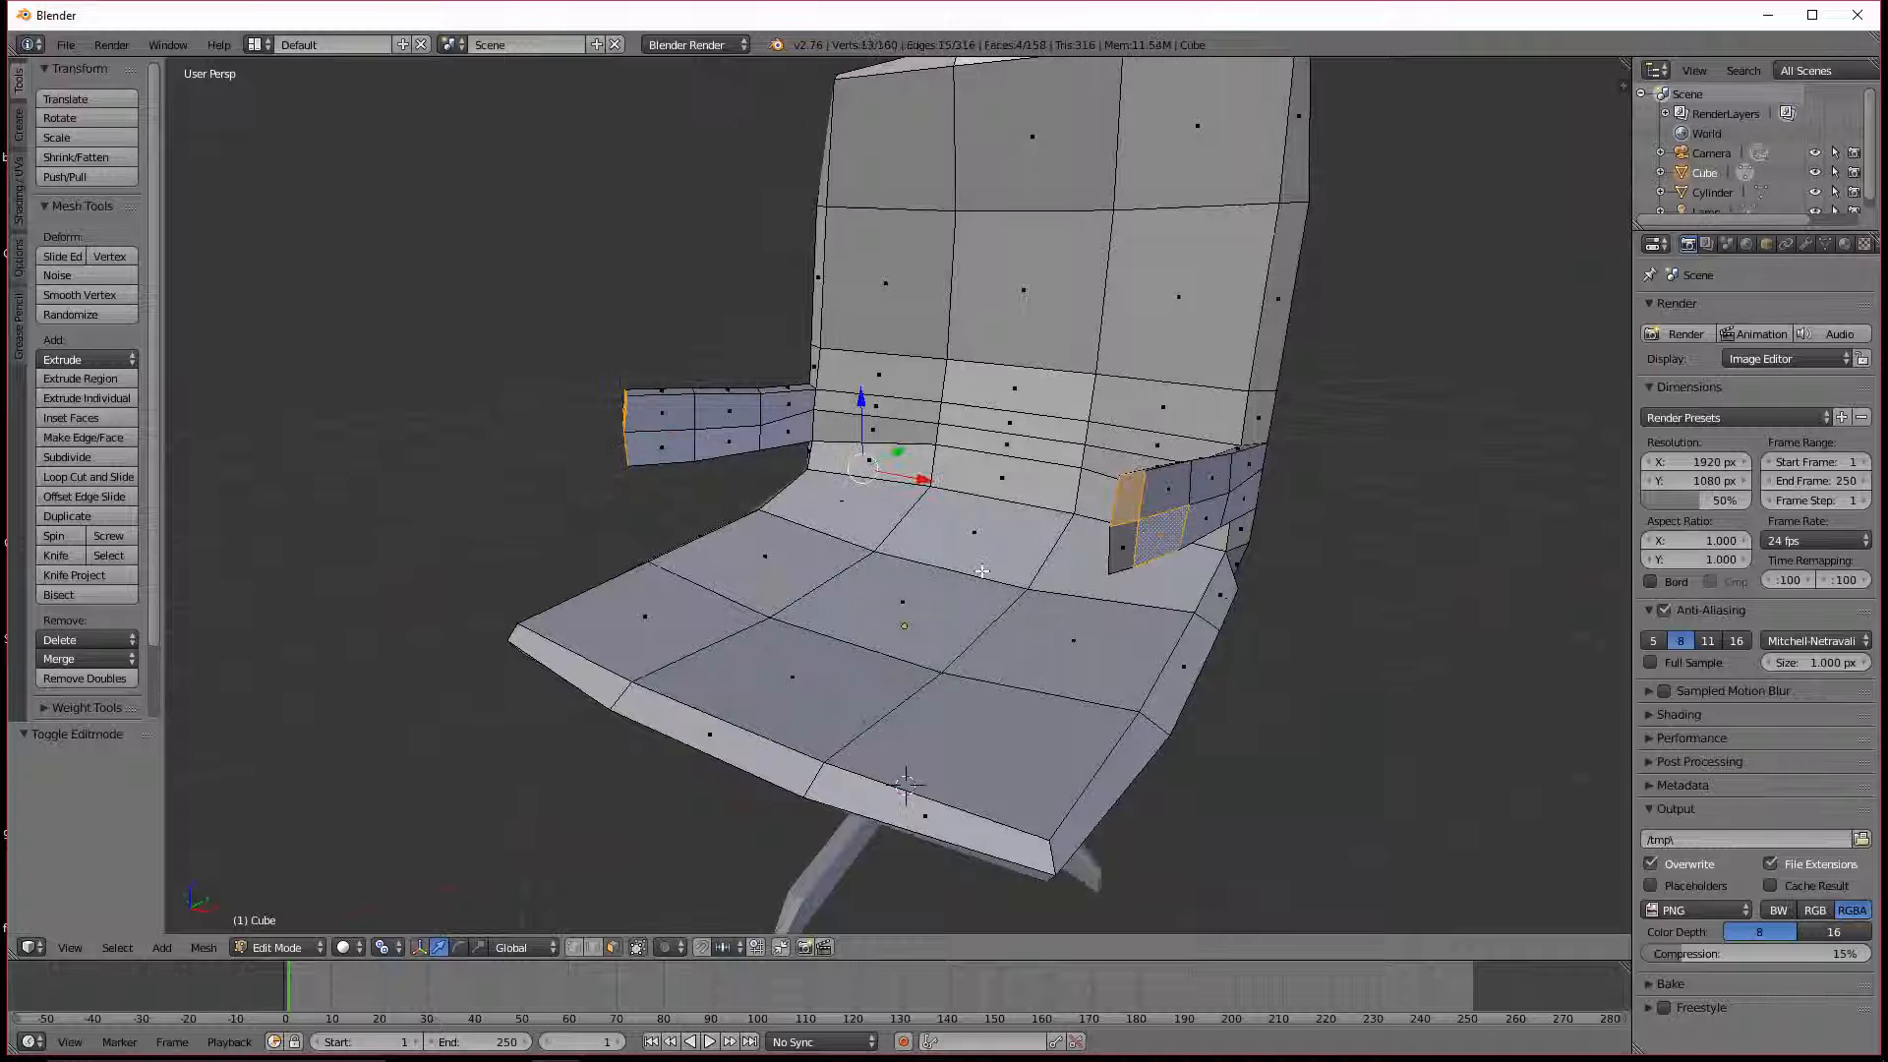
right_click(1124, 543)
right_click(1123, 511, "shift")
middle_click_drag(747, 440, 836, 441)
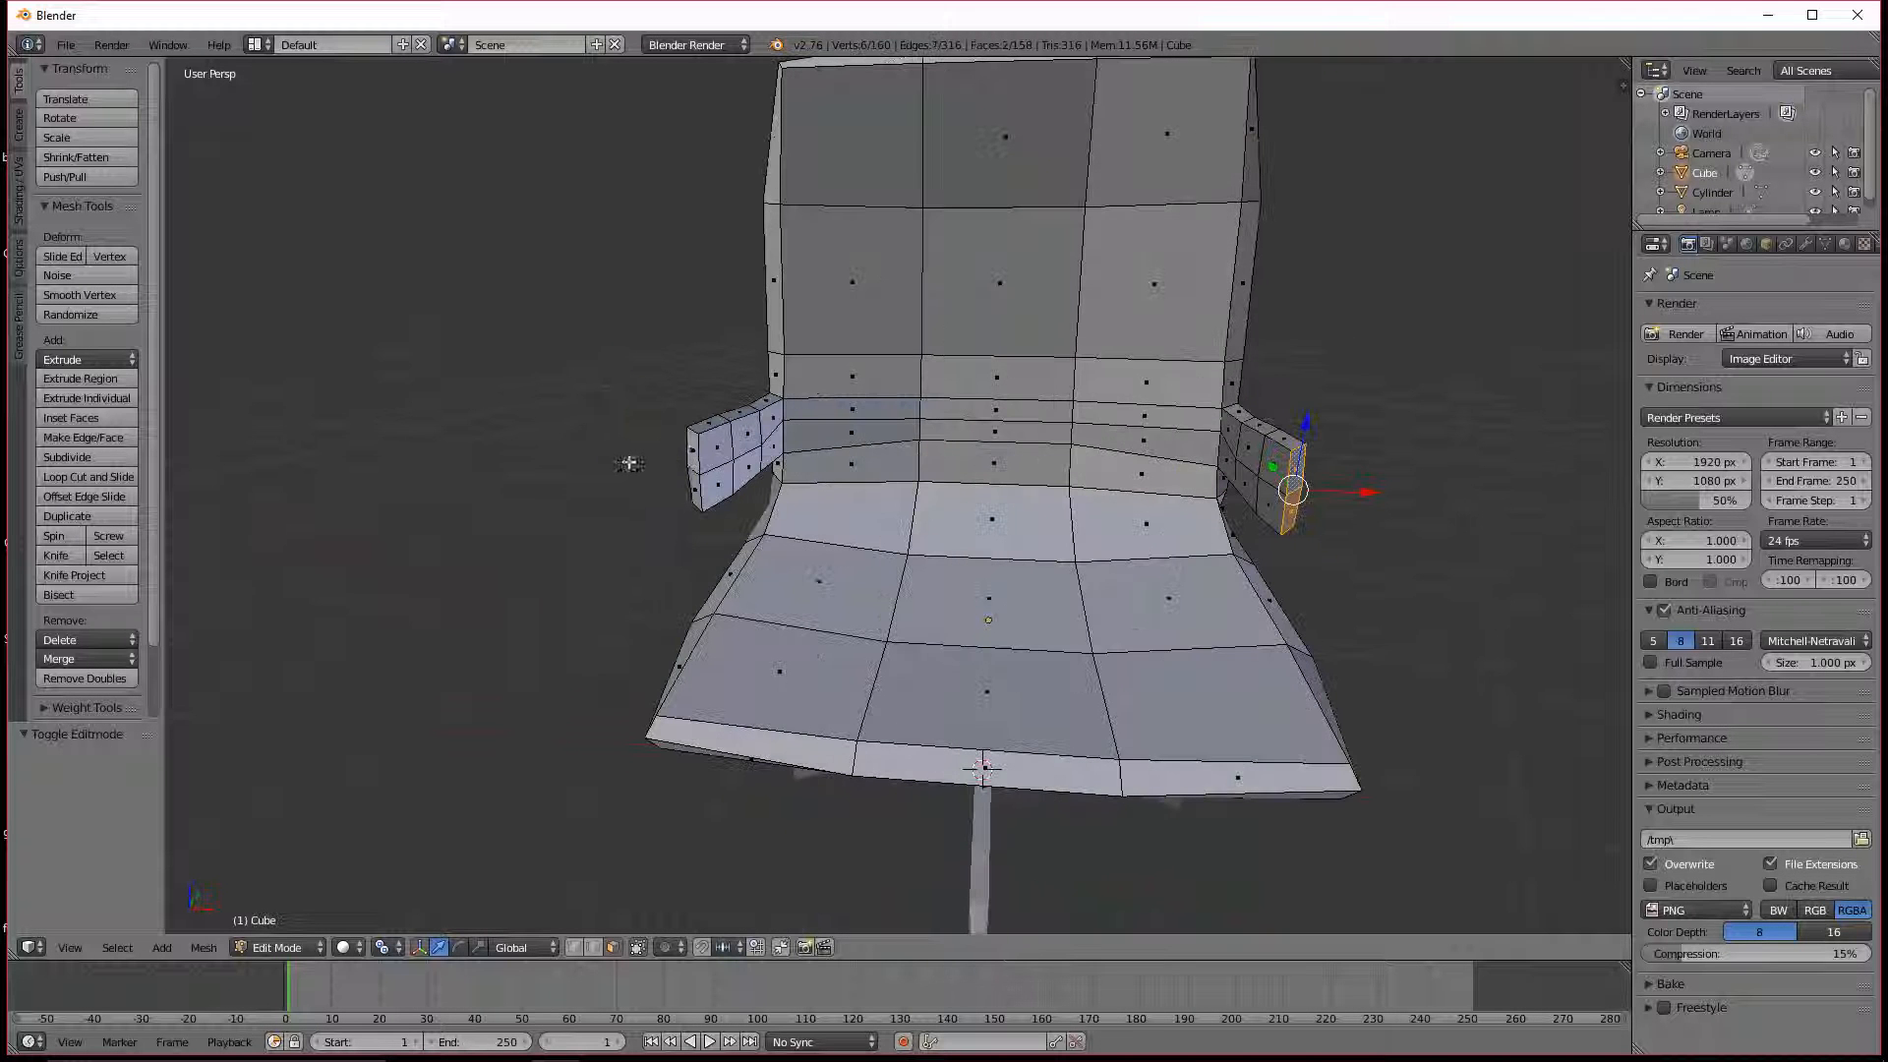
right_click(688, 454, "shift")
right_click(694, 487, "shift")
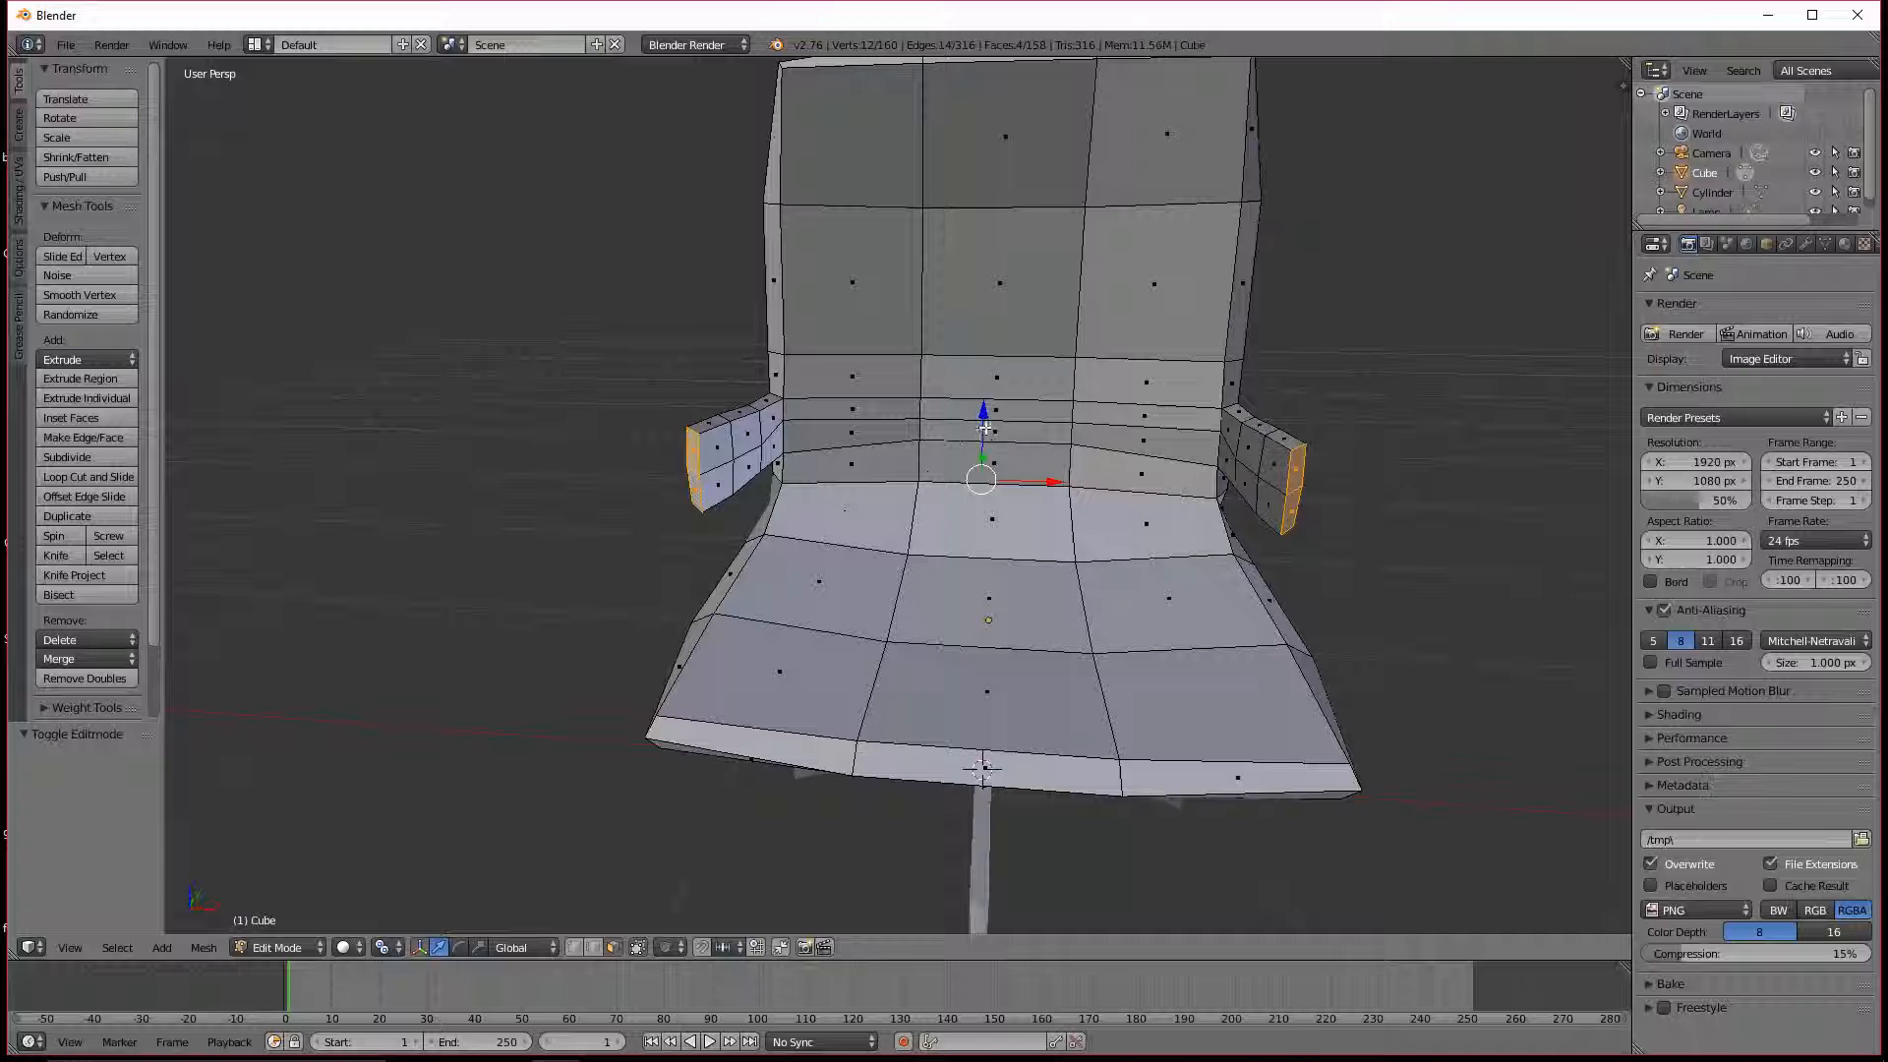
left_click_drag(985, 426, 984, 437)
middle_click_drag(985, 436, 1015, 493)
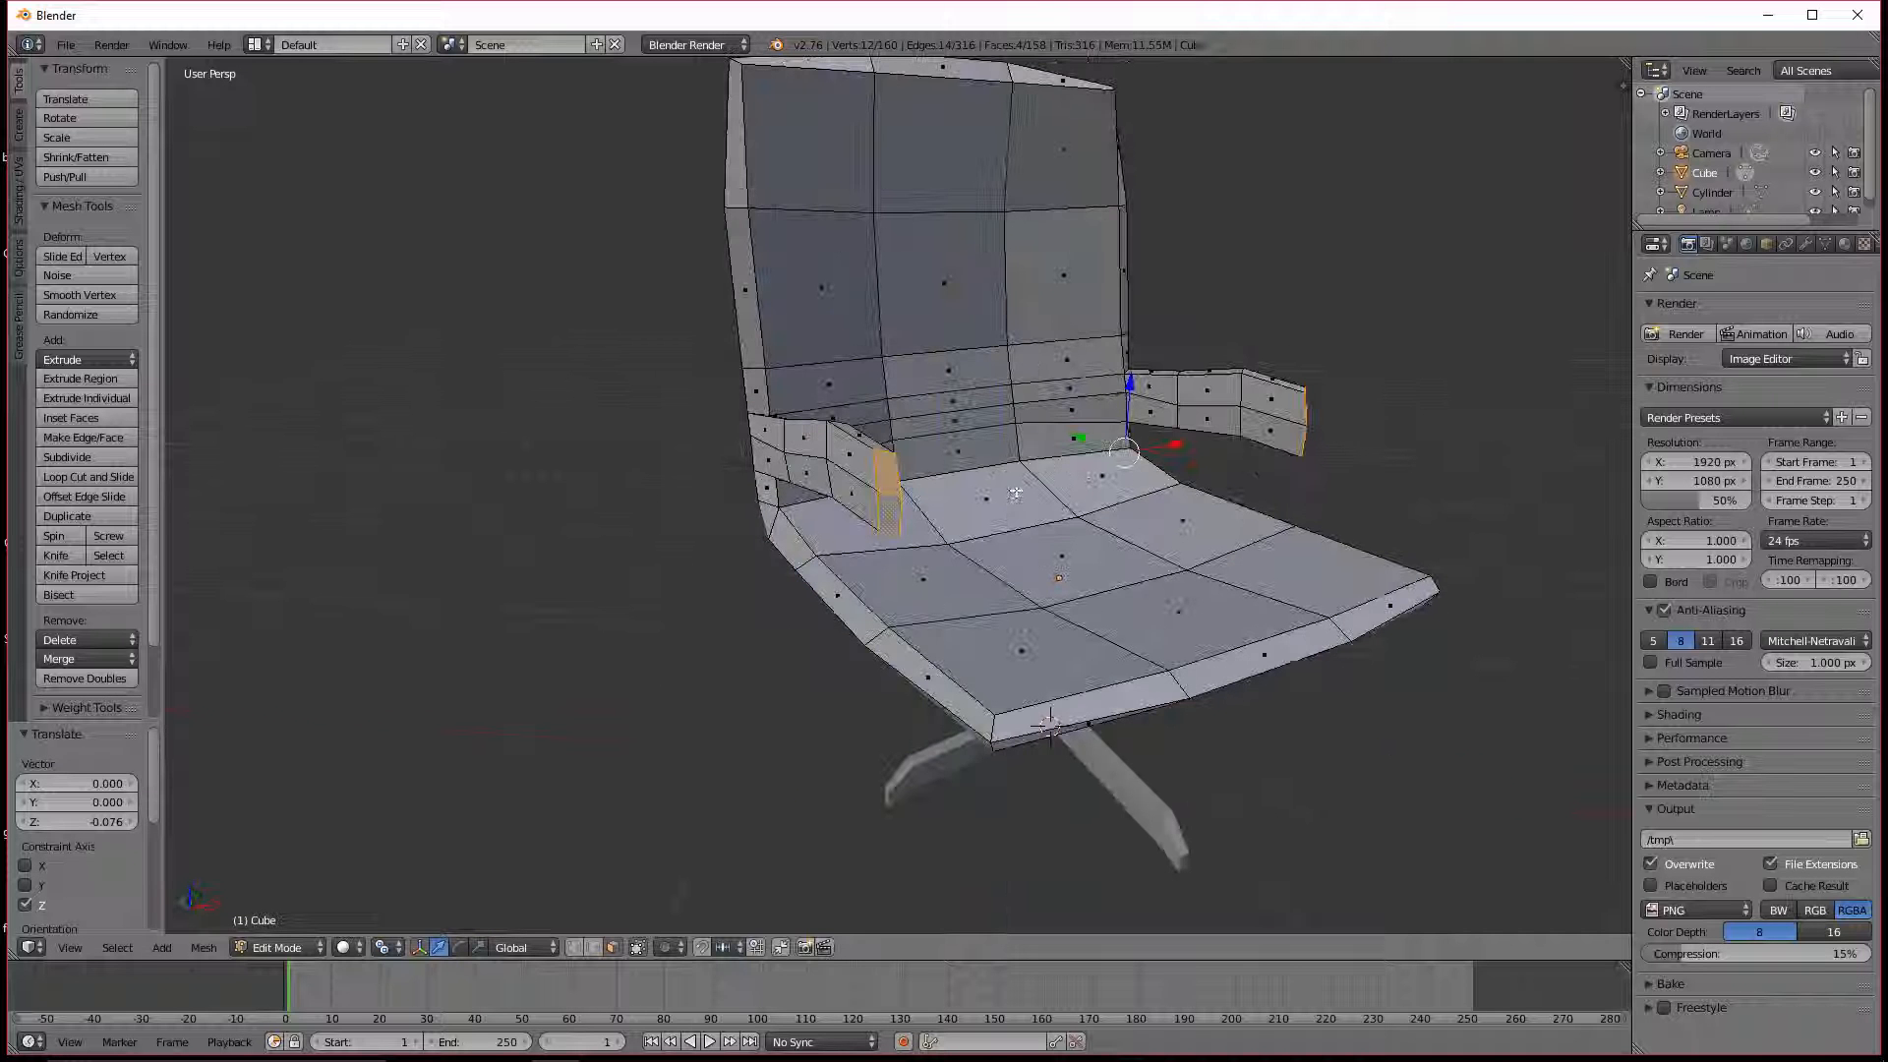
Step: Raise the armrest end faces slightly along Z and scale them down to taper the armrest tips
left_click_drag(1127, 385, 1126, 355)
key("s")
left_click(1170, 463)
middle_click_drag(1126, 354, 1171, 674)
key("Tab")
Step: Save the chair model to the Desktop as modern_chari.blend
key("ctrl+s")
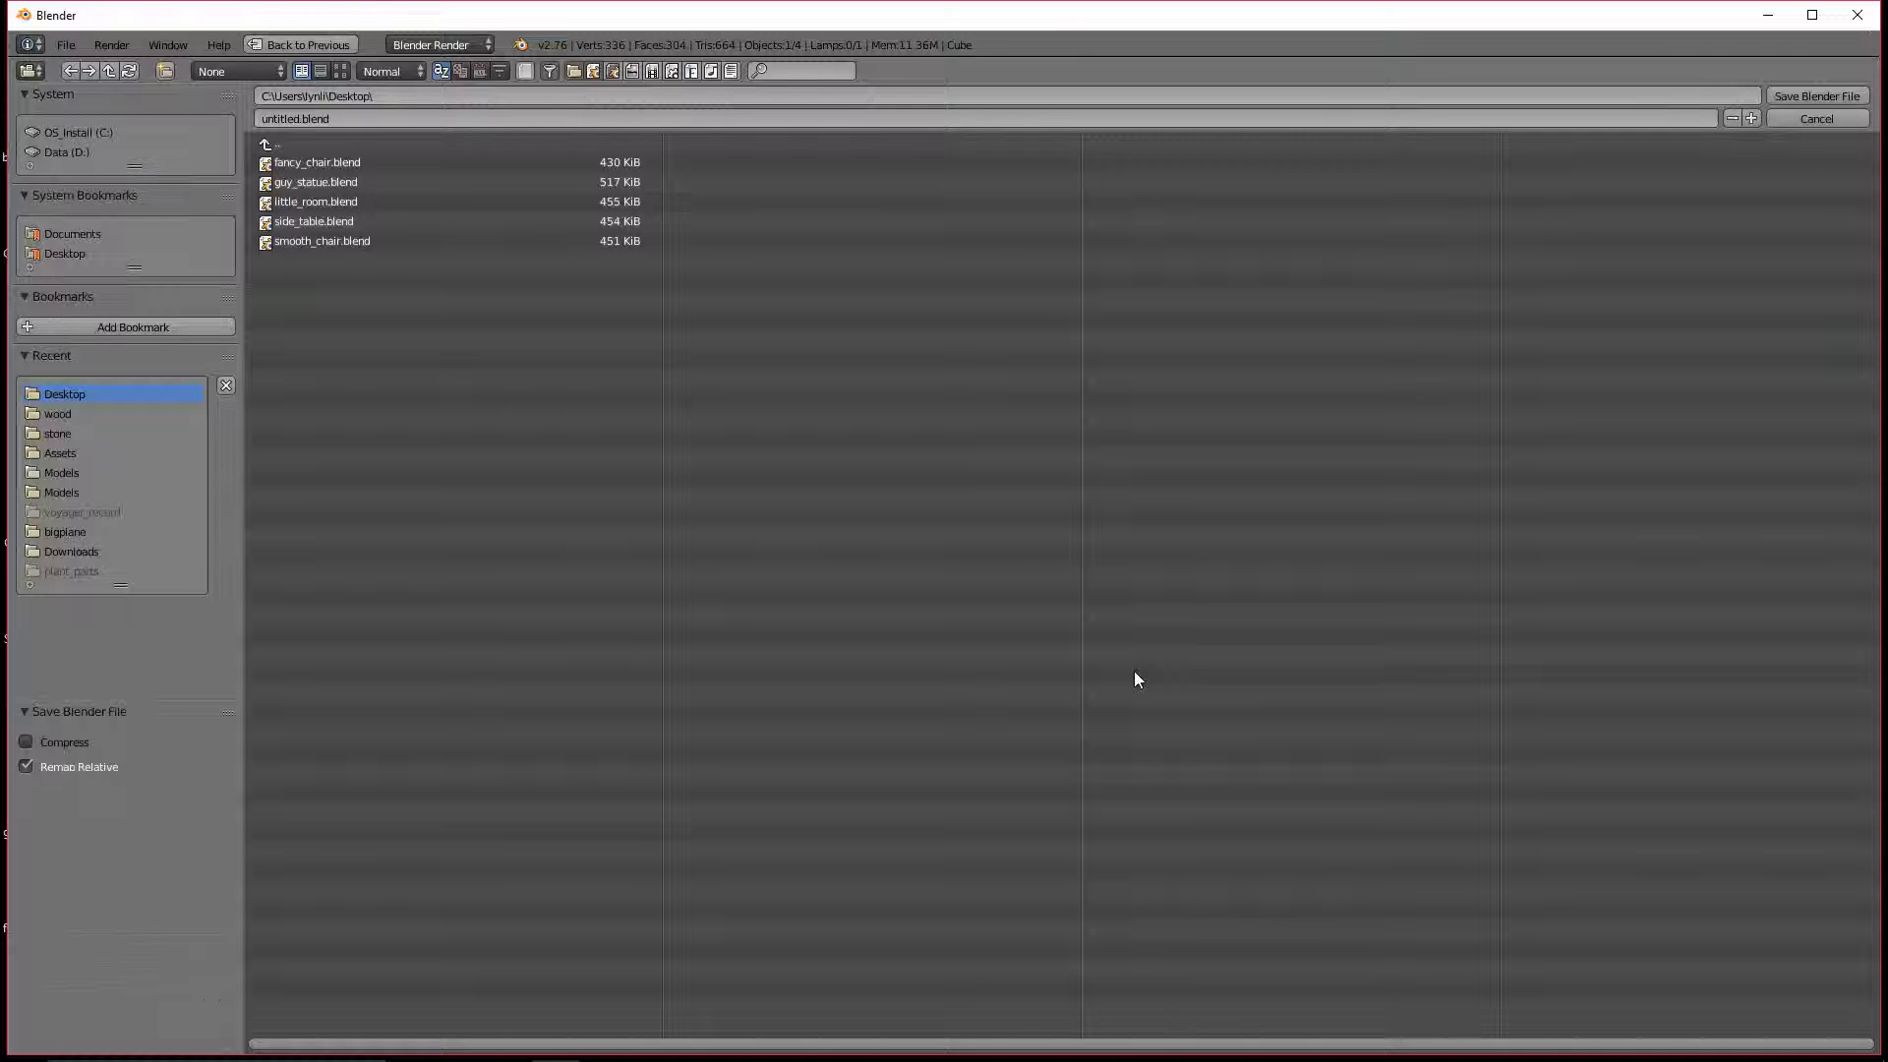
left_click(376, 115)
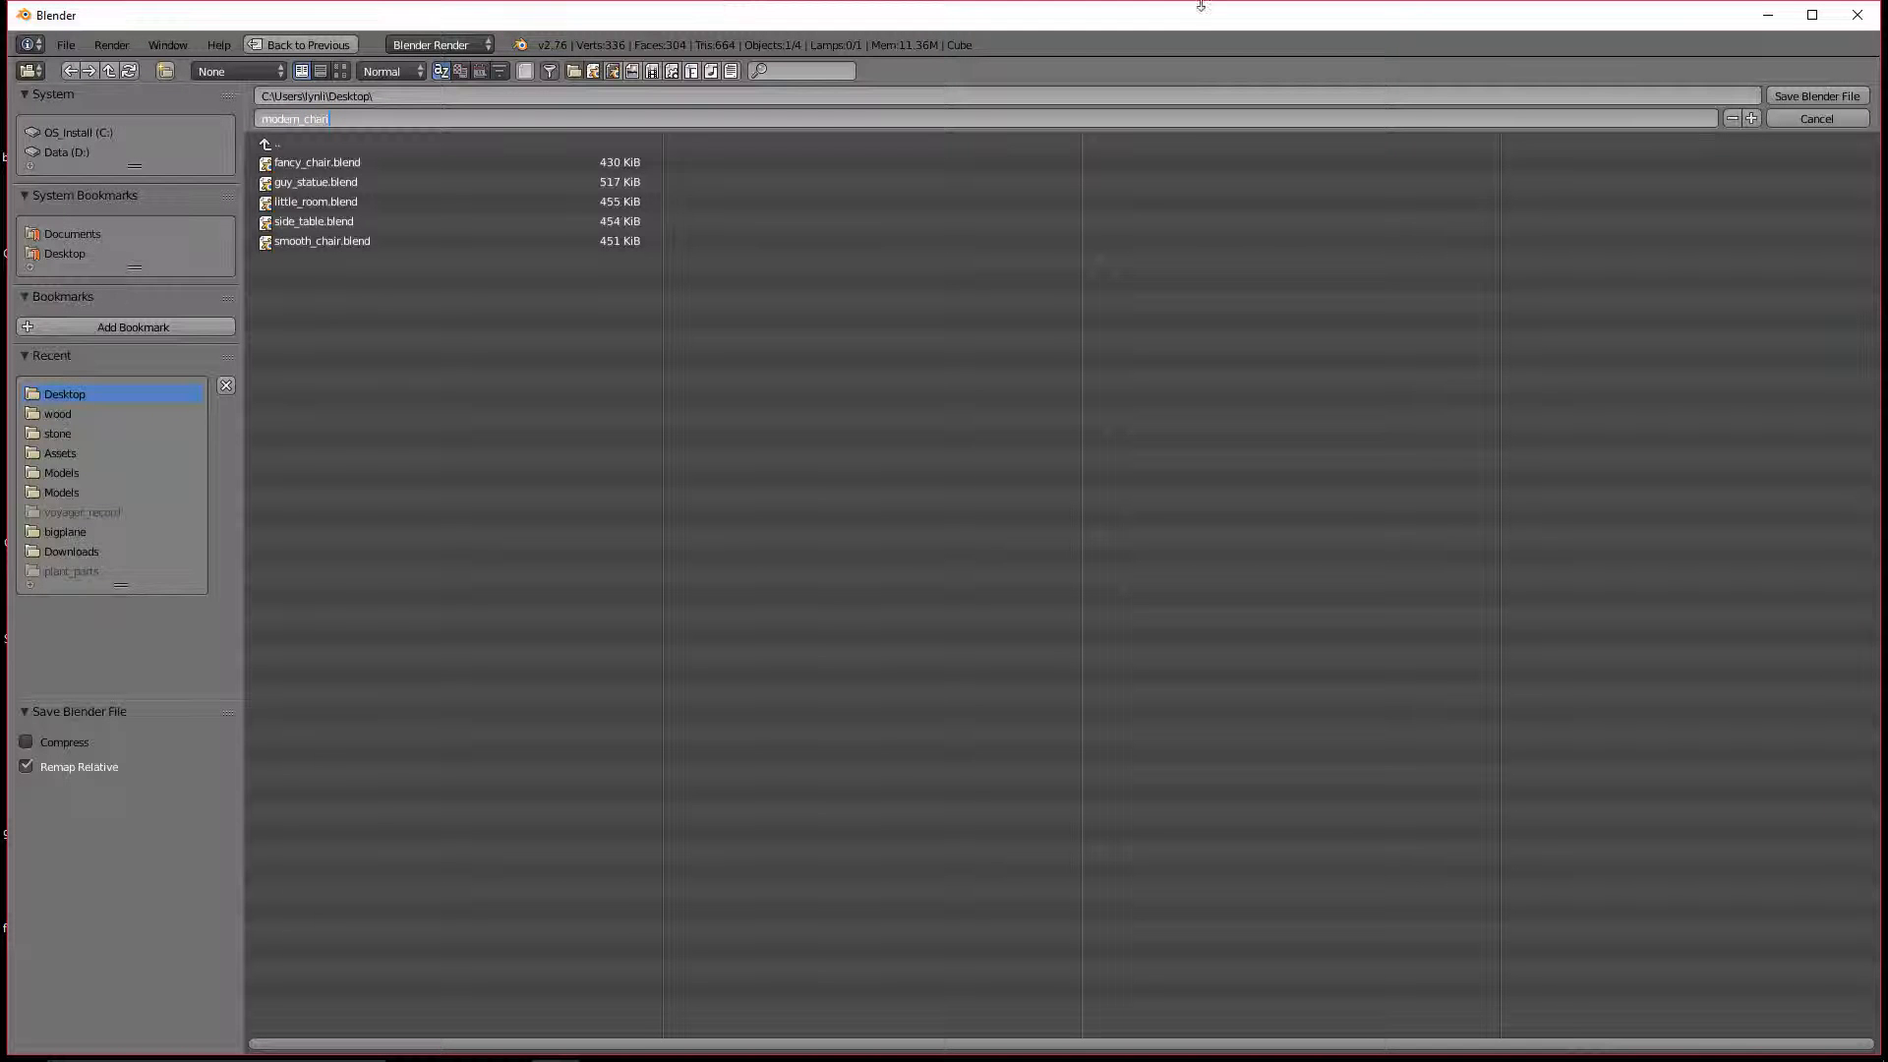
left_click(1814, 98)
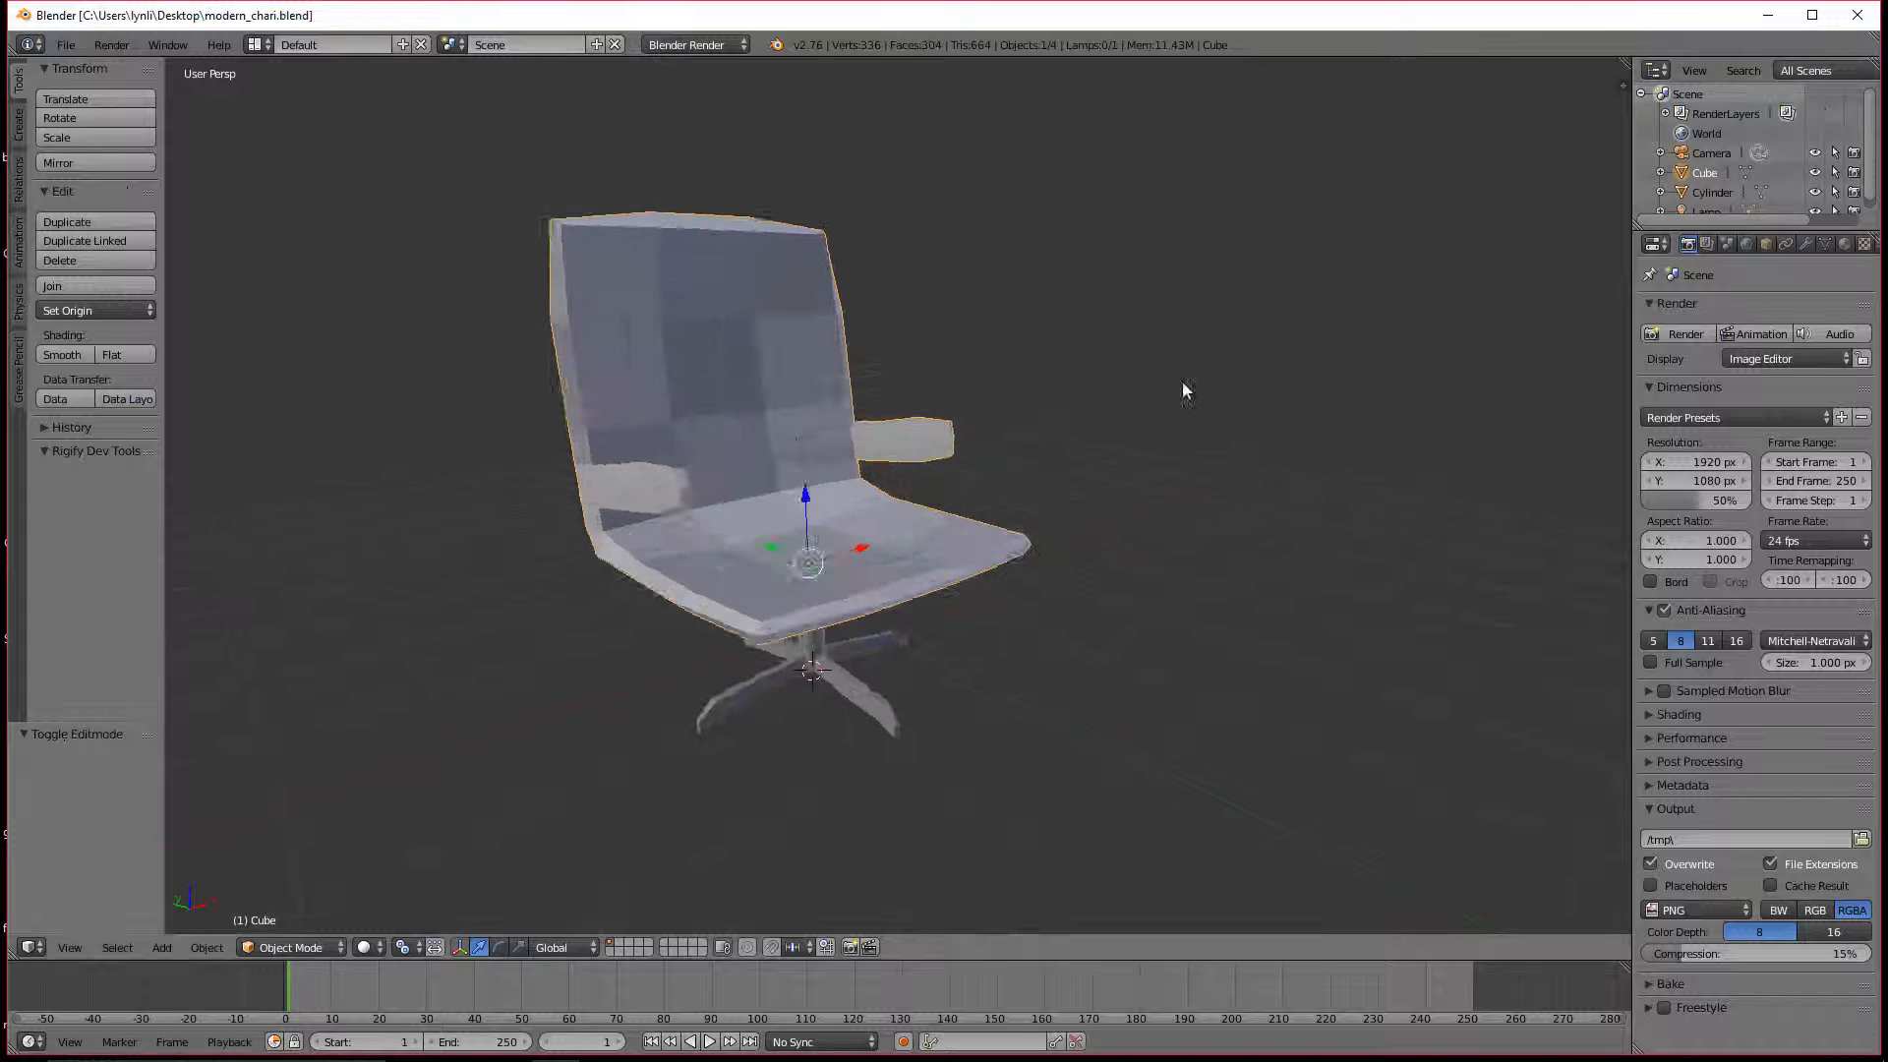
Step: Try swivelling the seat and backrest about the global Z axis above the base, and cancel the rotation
mouse_move(1174, 646)
middle_mouse_down()
mouse_move(1082, 619)
mouse_move(1149, 641)
middle_mouse_up()
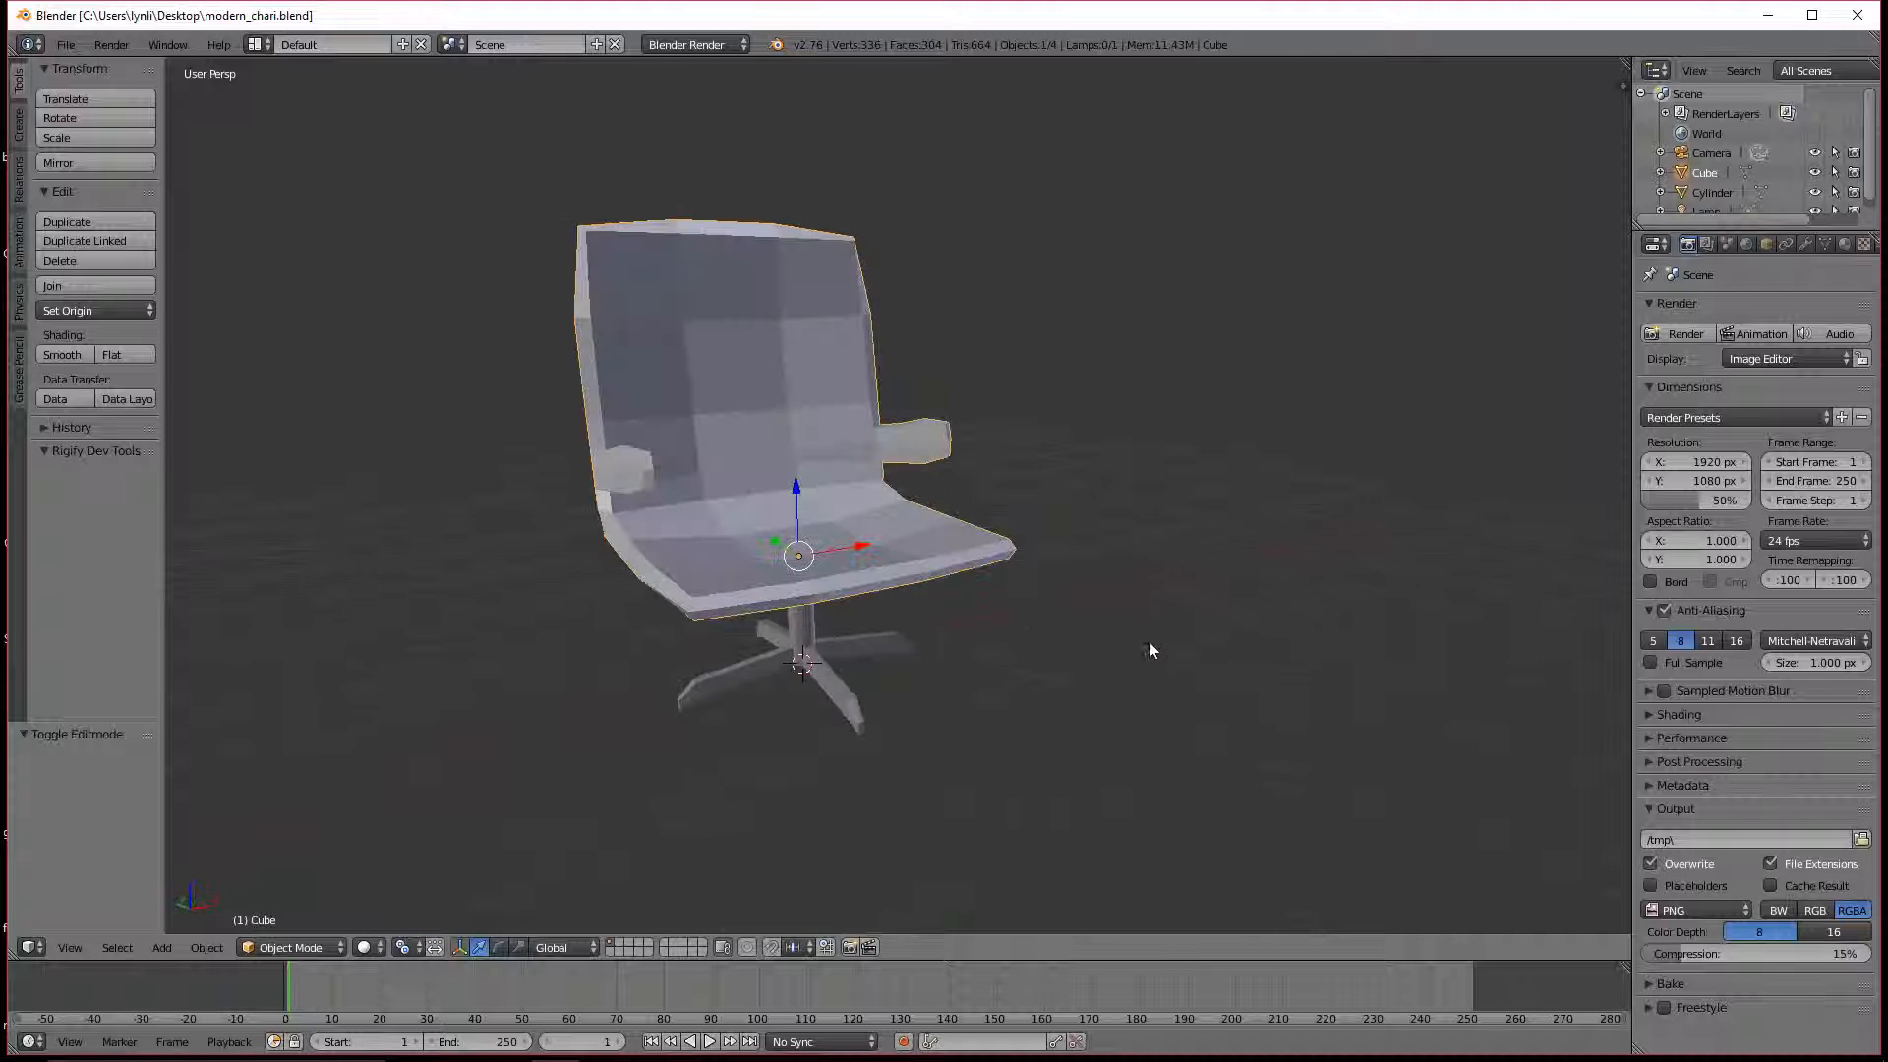
key("r")
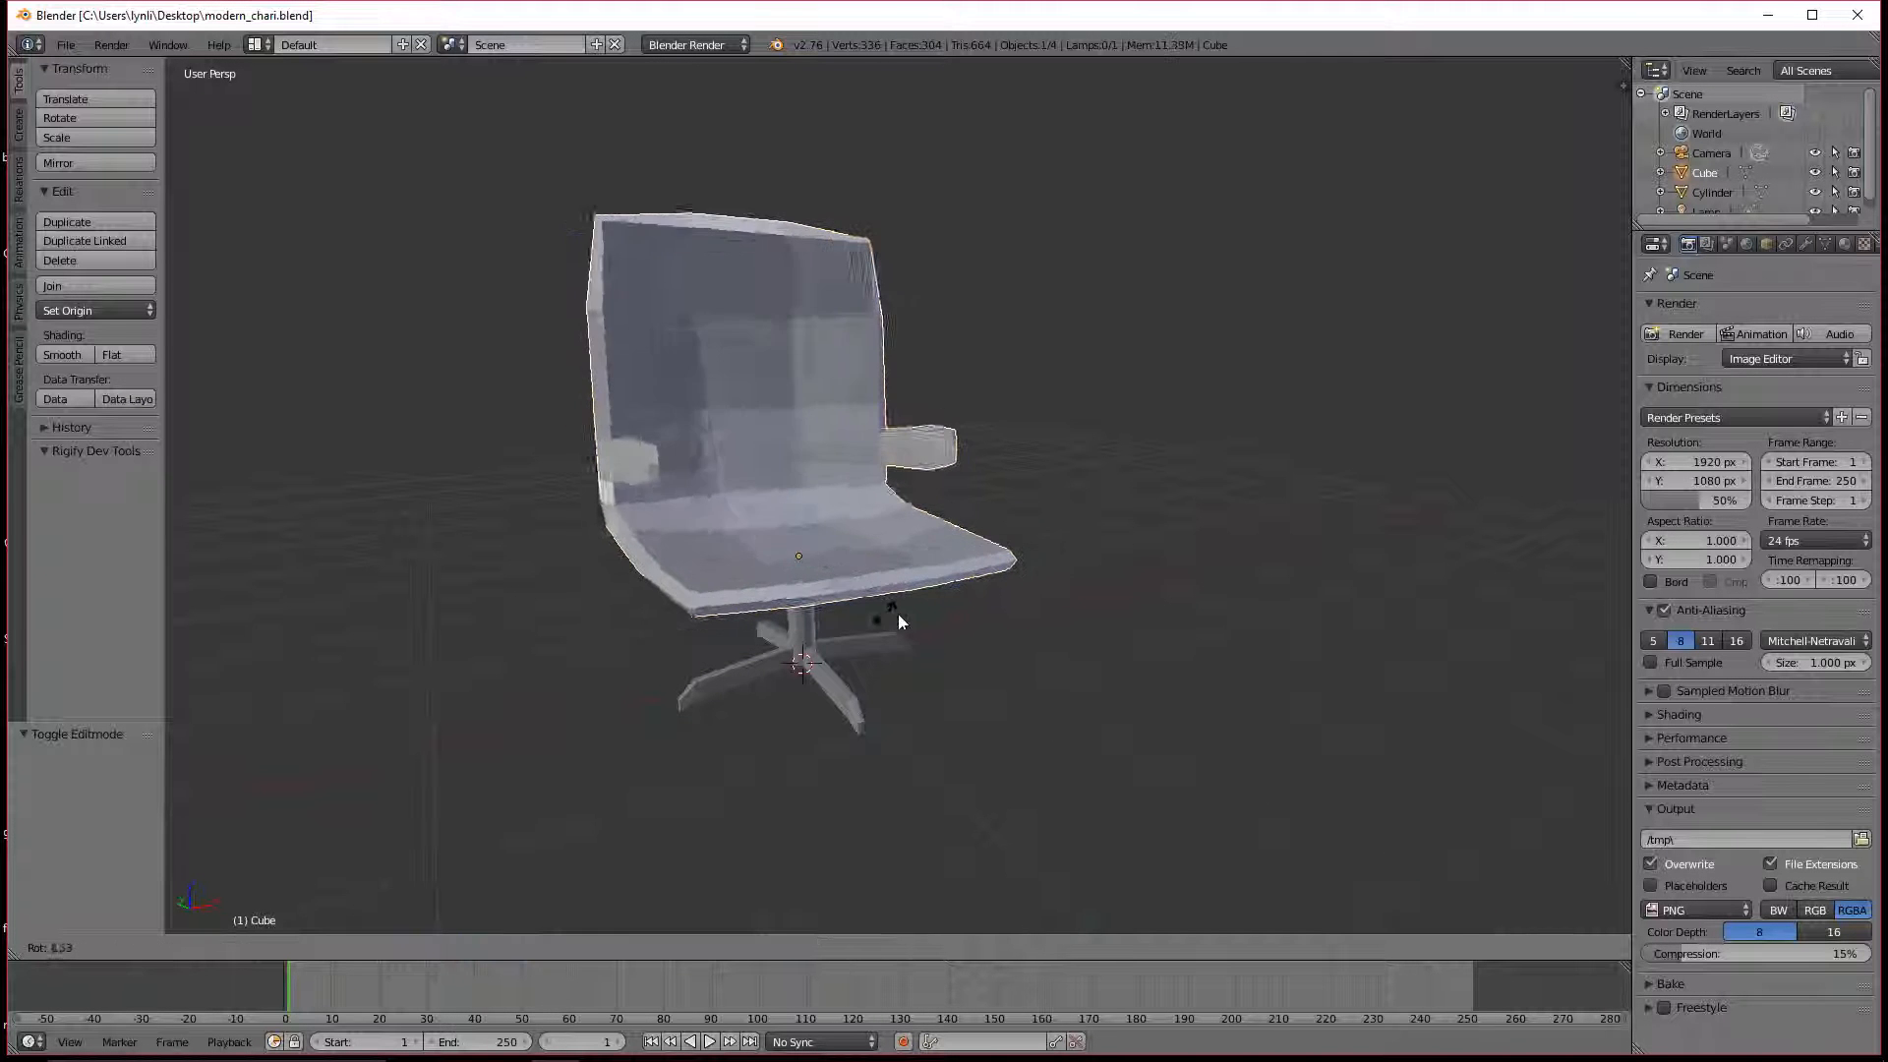
key("z")
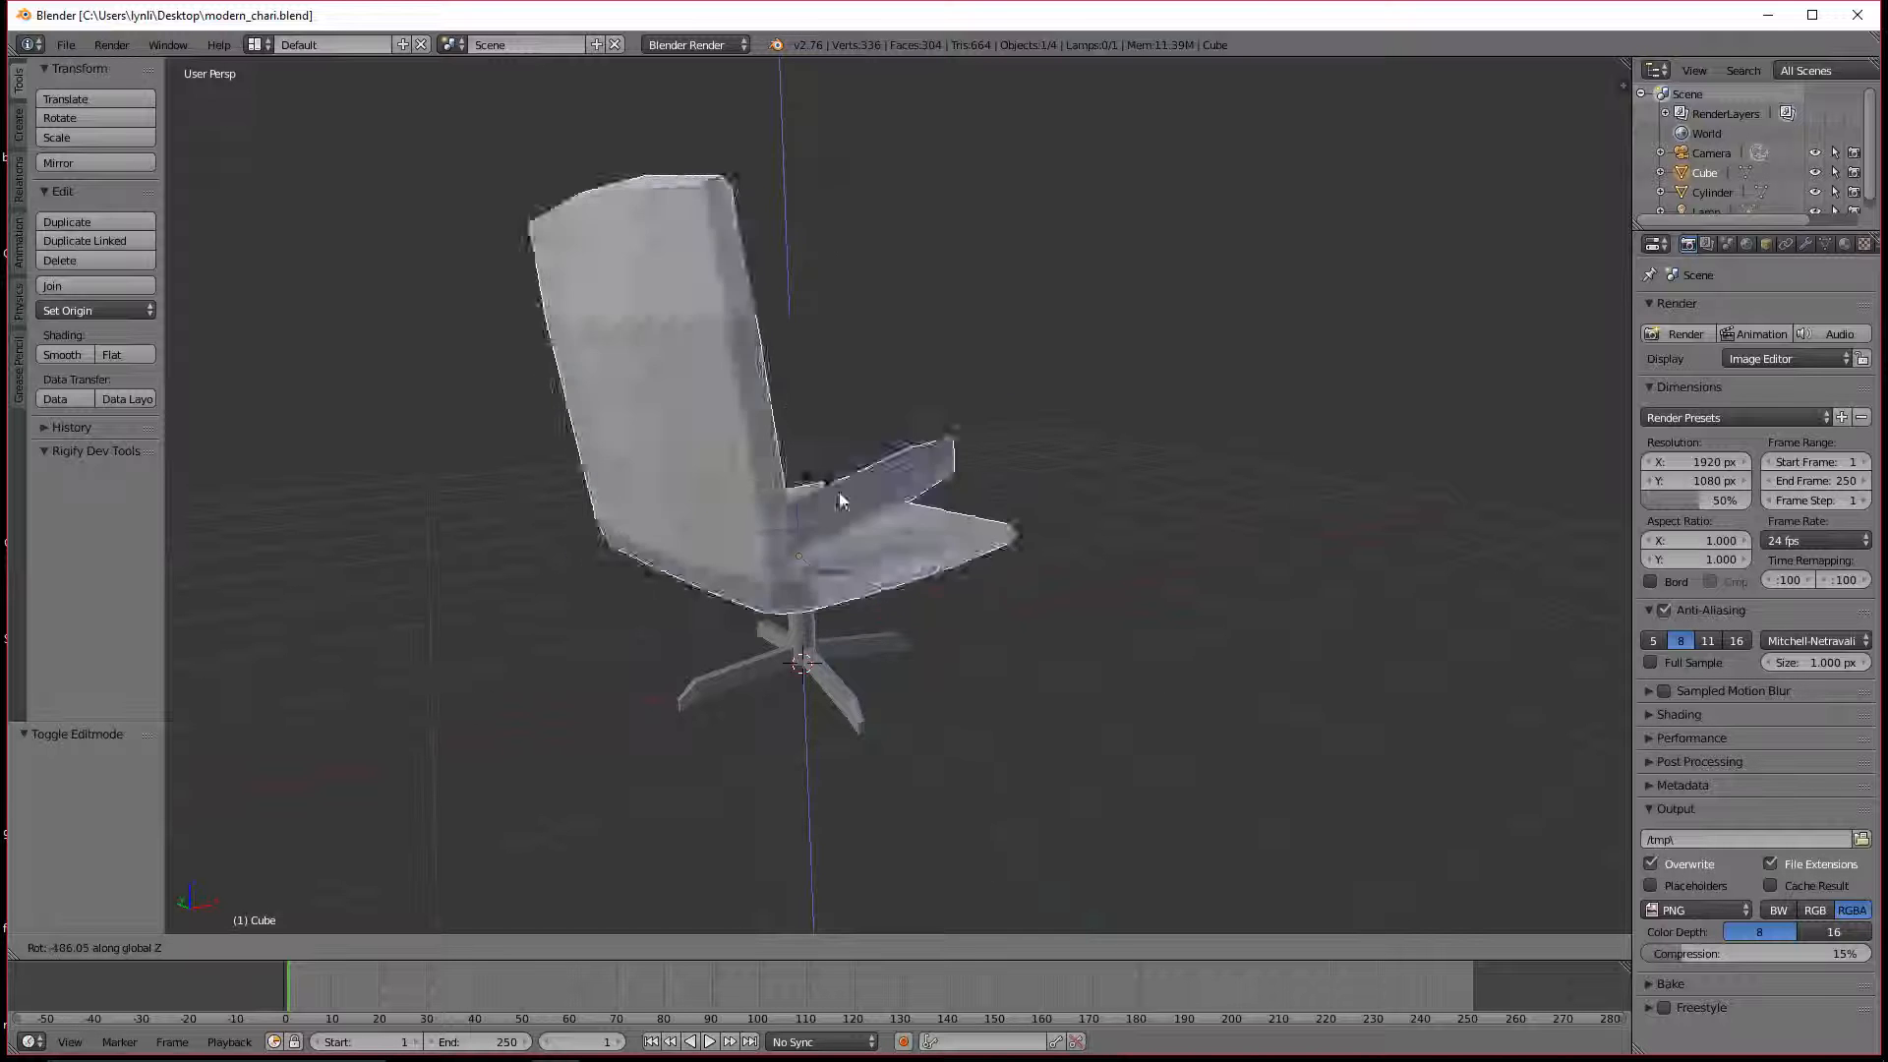
right_click(995, 591)
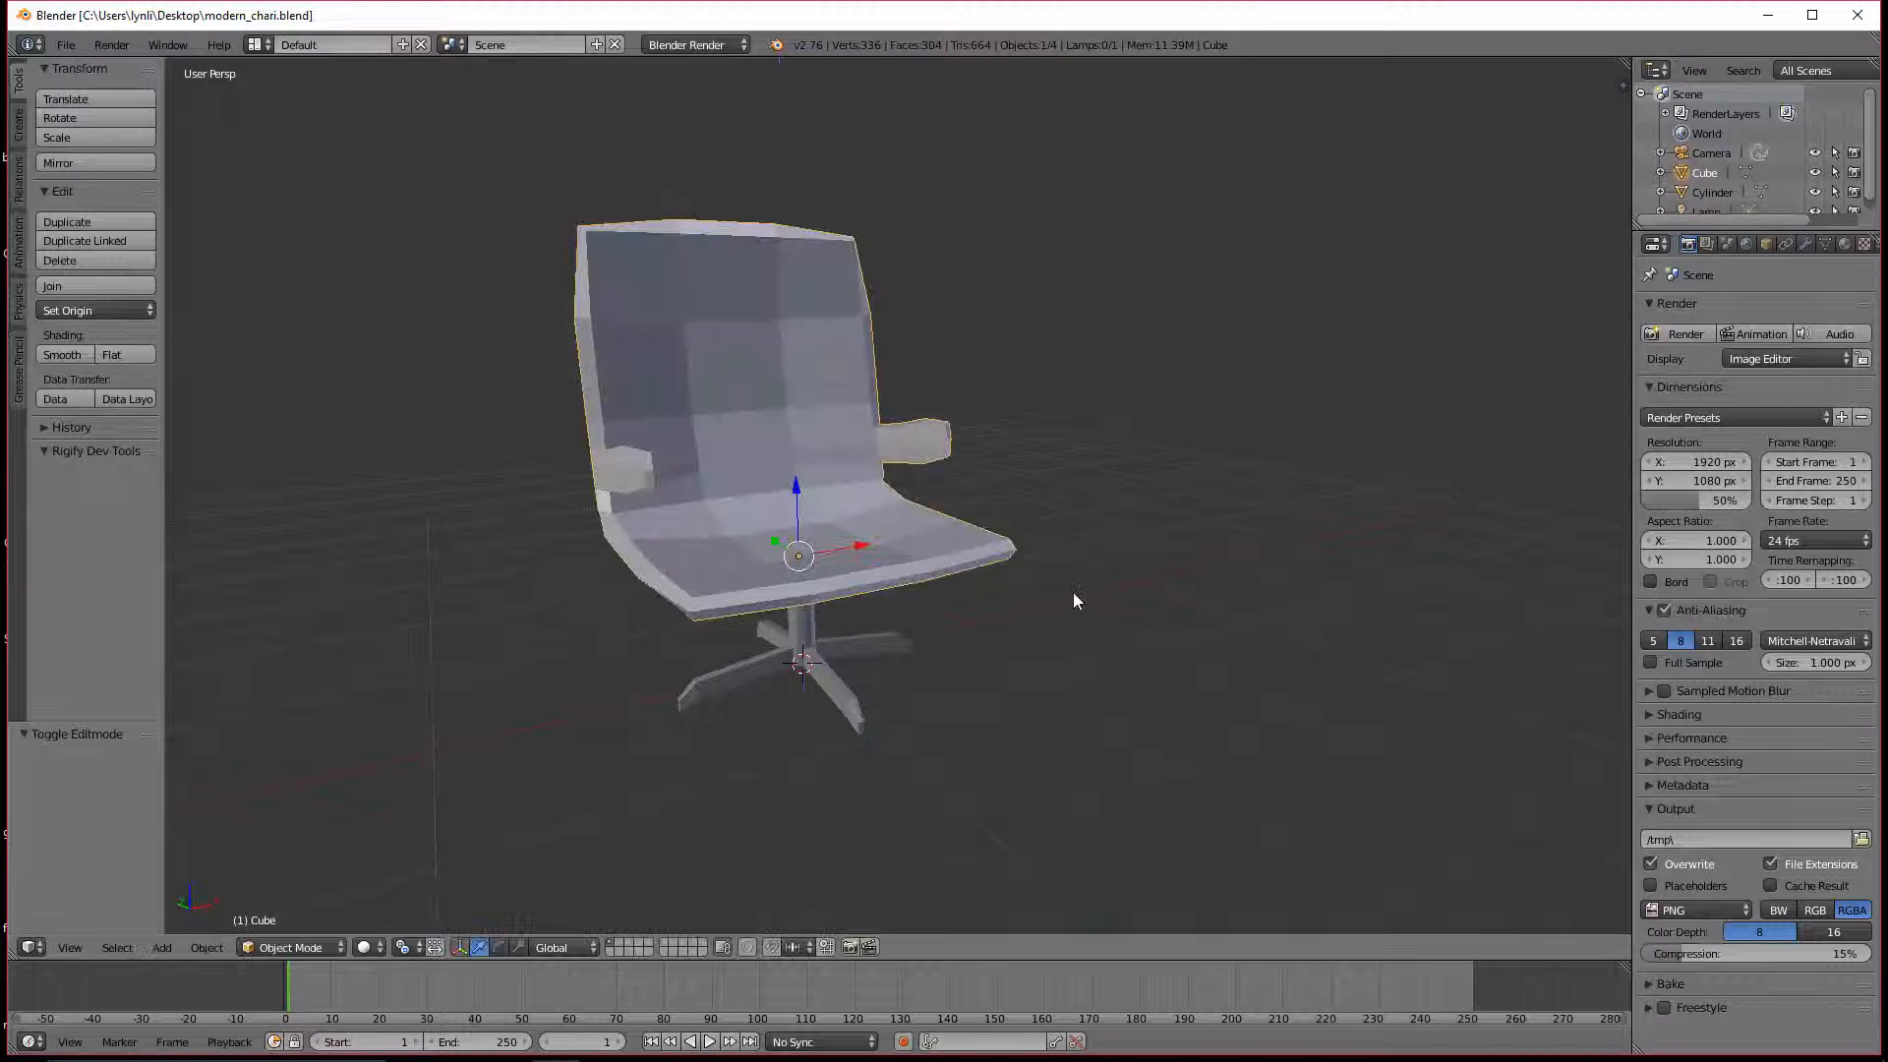
Step: Save the chair again, overwriting modern_chari.blend
key("ctrl+s")
left_click(1074, 591)
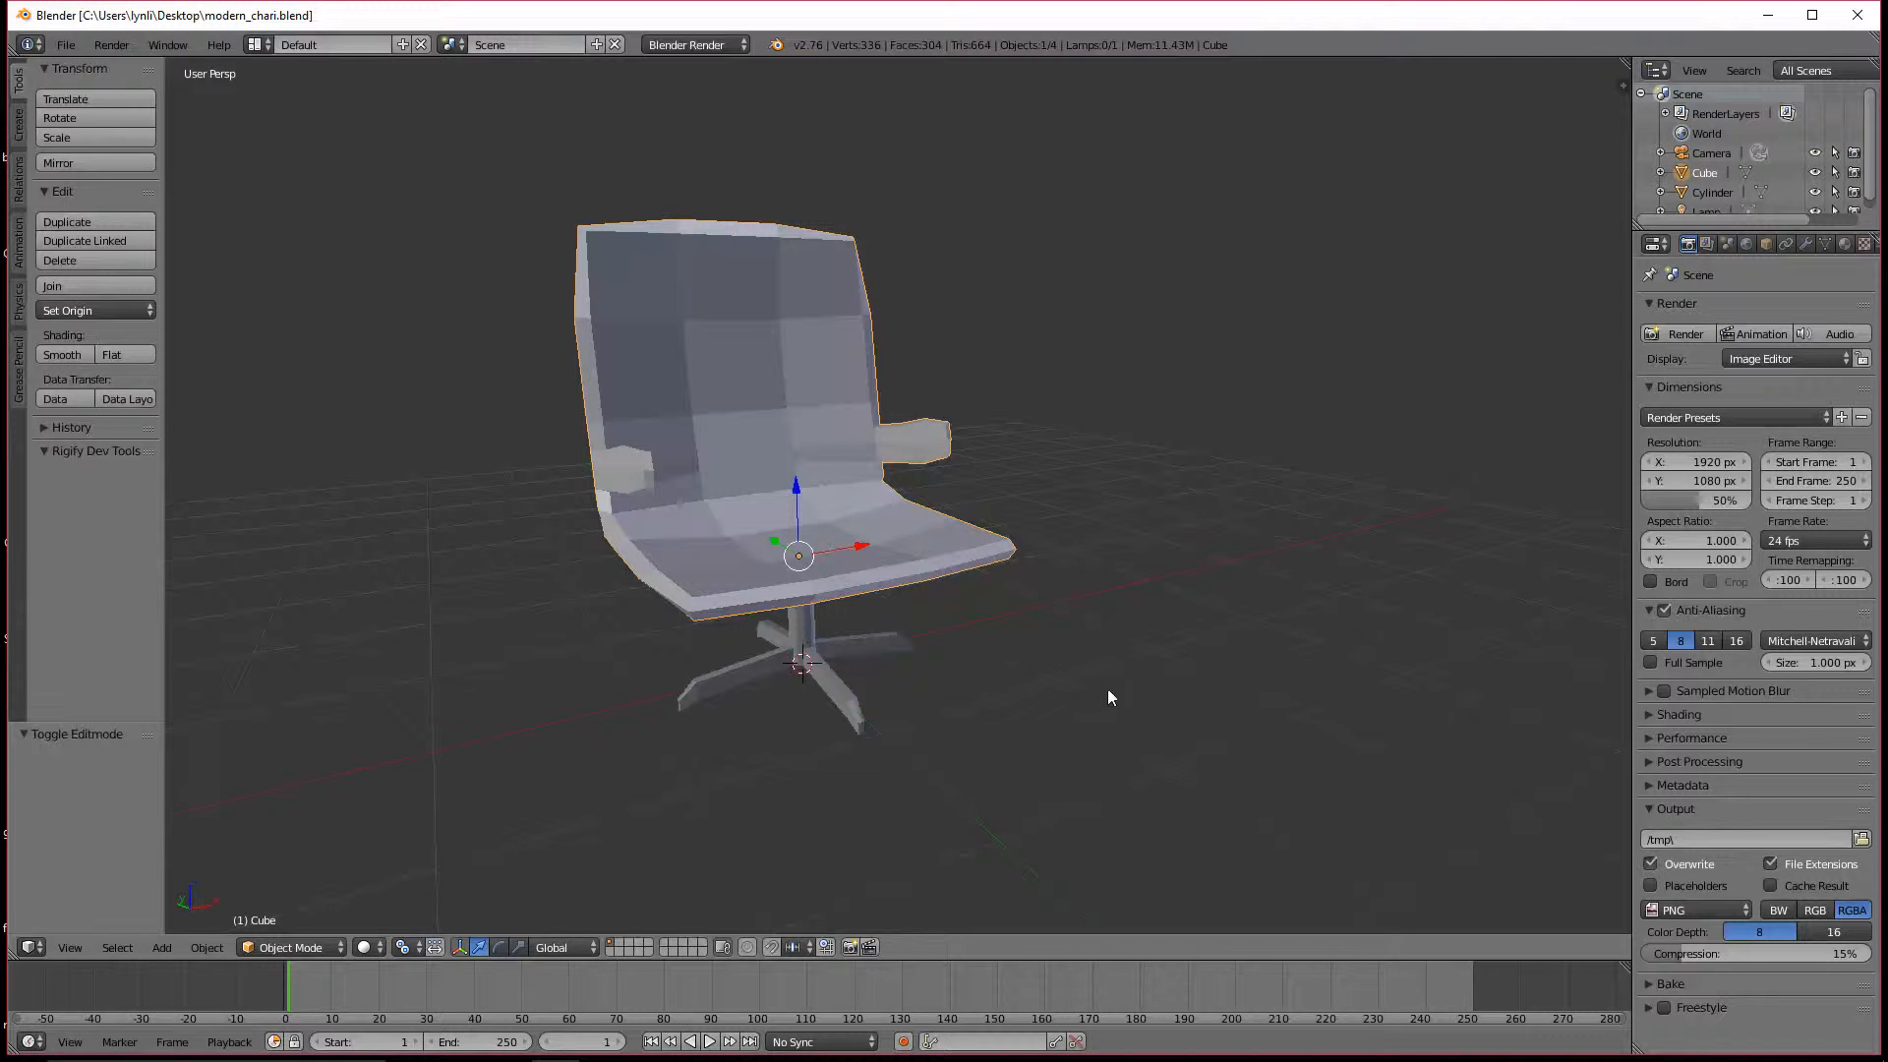